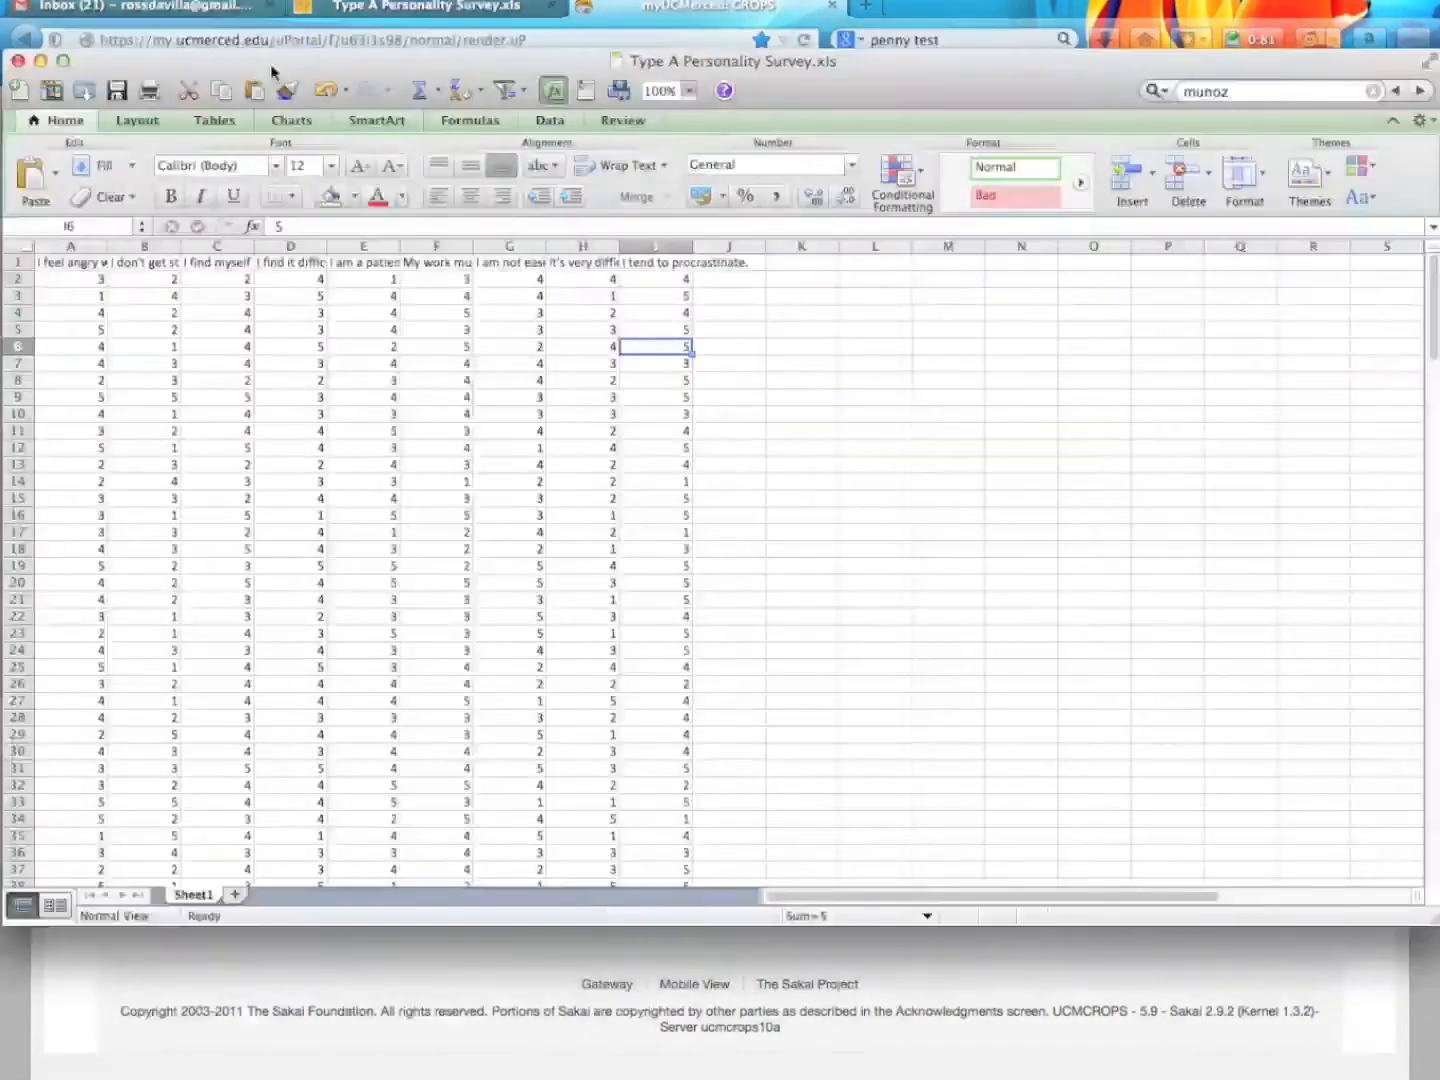
# Step: Read the full wording of the survey item headings in row 1 from A1 to G1
pyautogui.moveTo(272, 72); pyautogui.dragTo(343, 96)
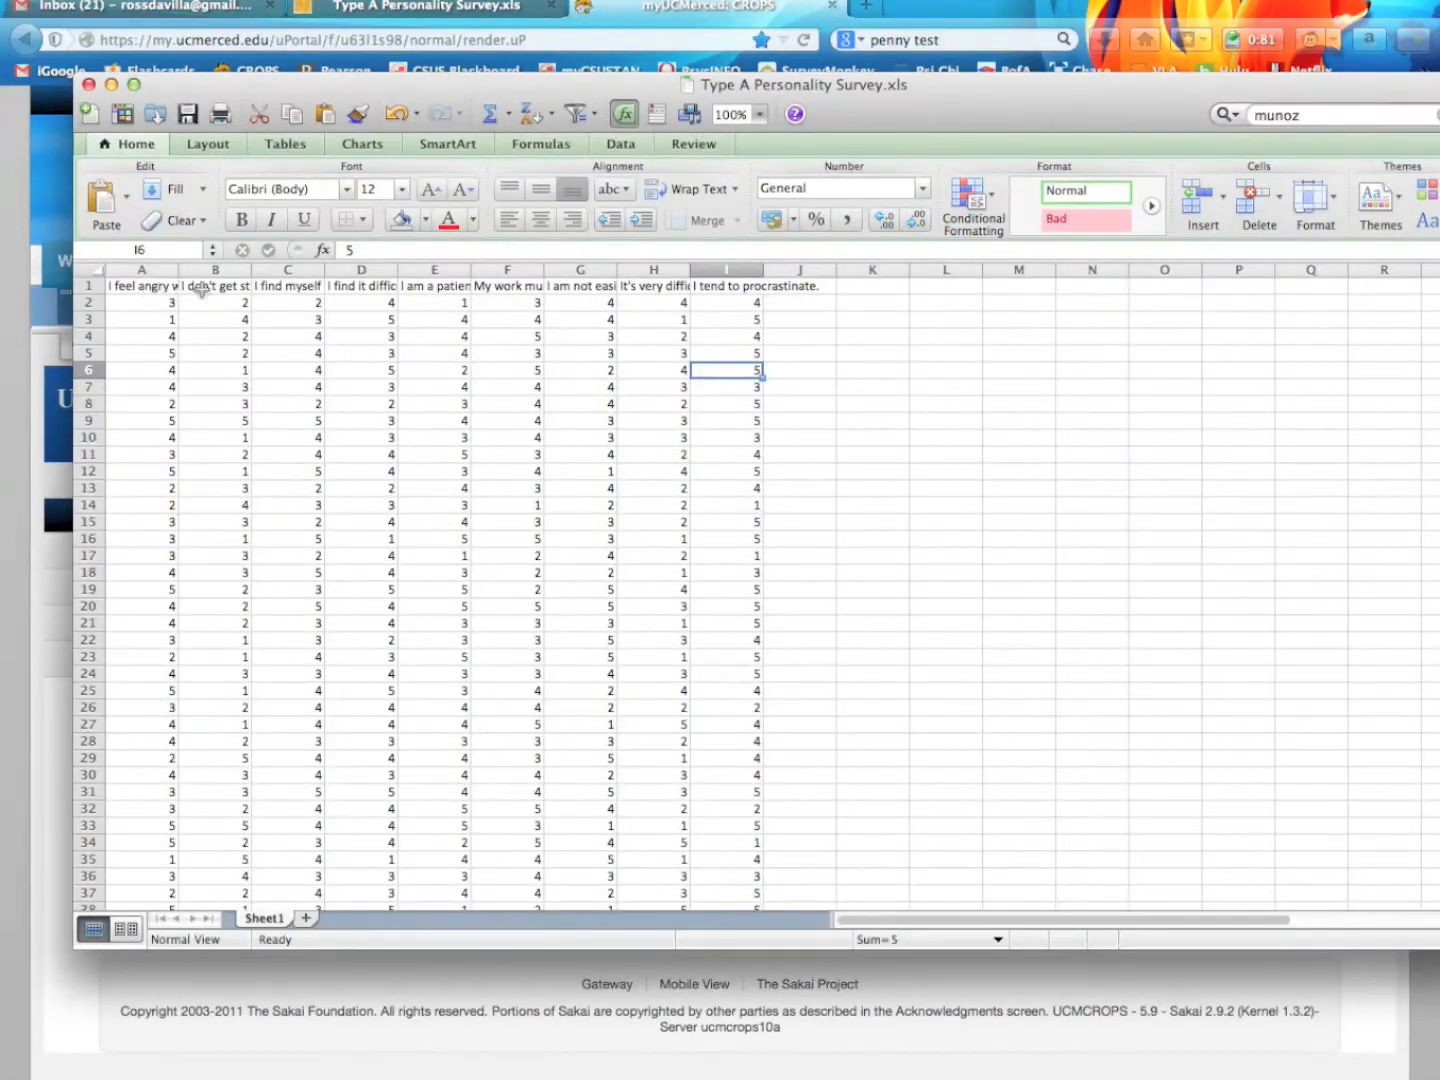
pyautogui.click(165, 286)
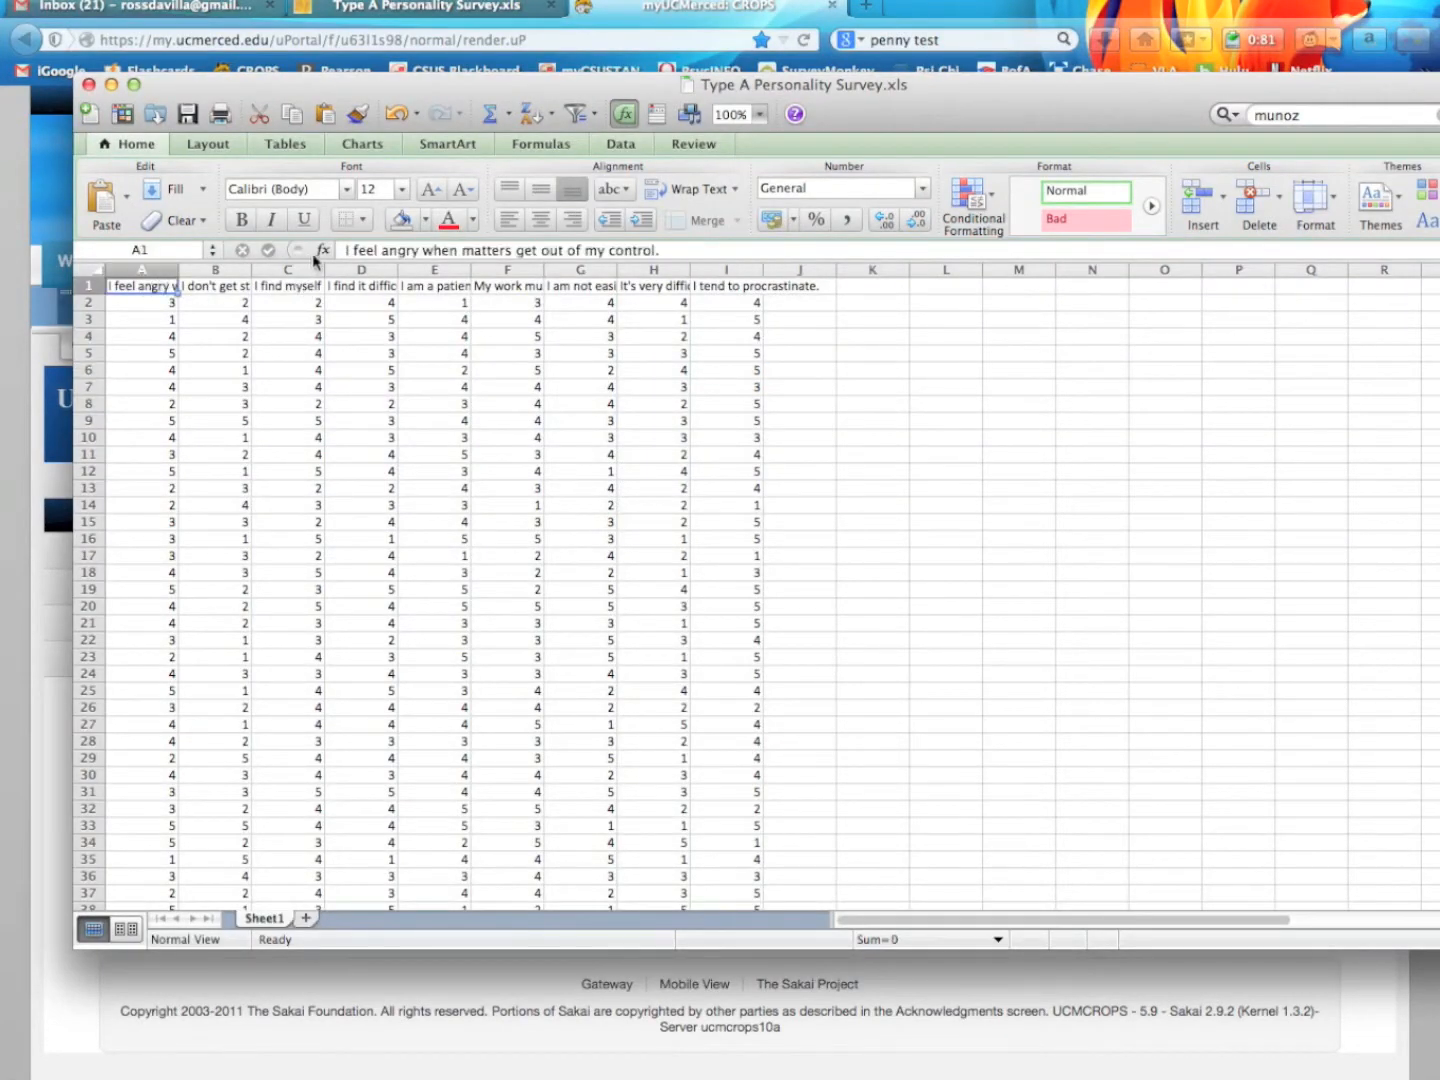
pyautogui.click(226, 283)
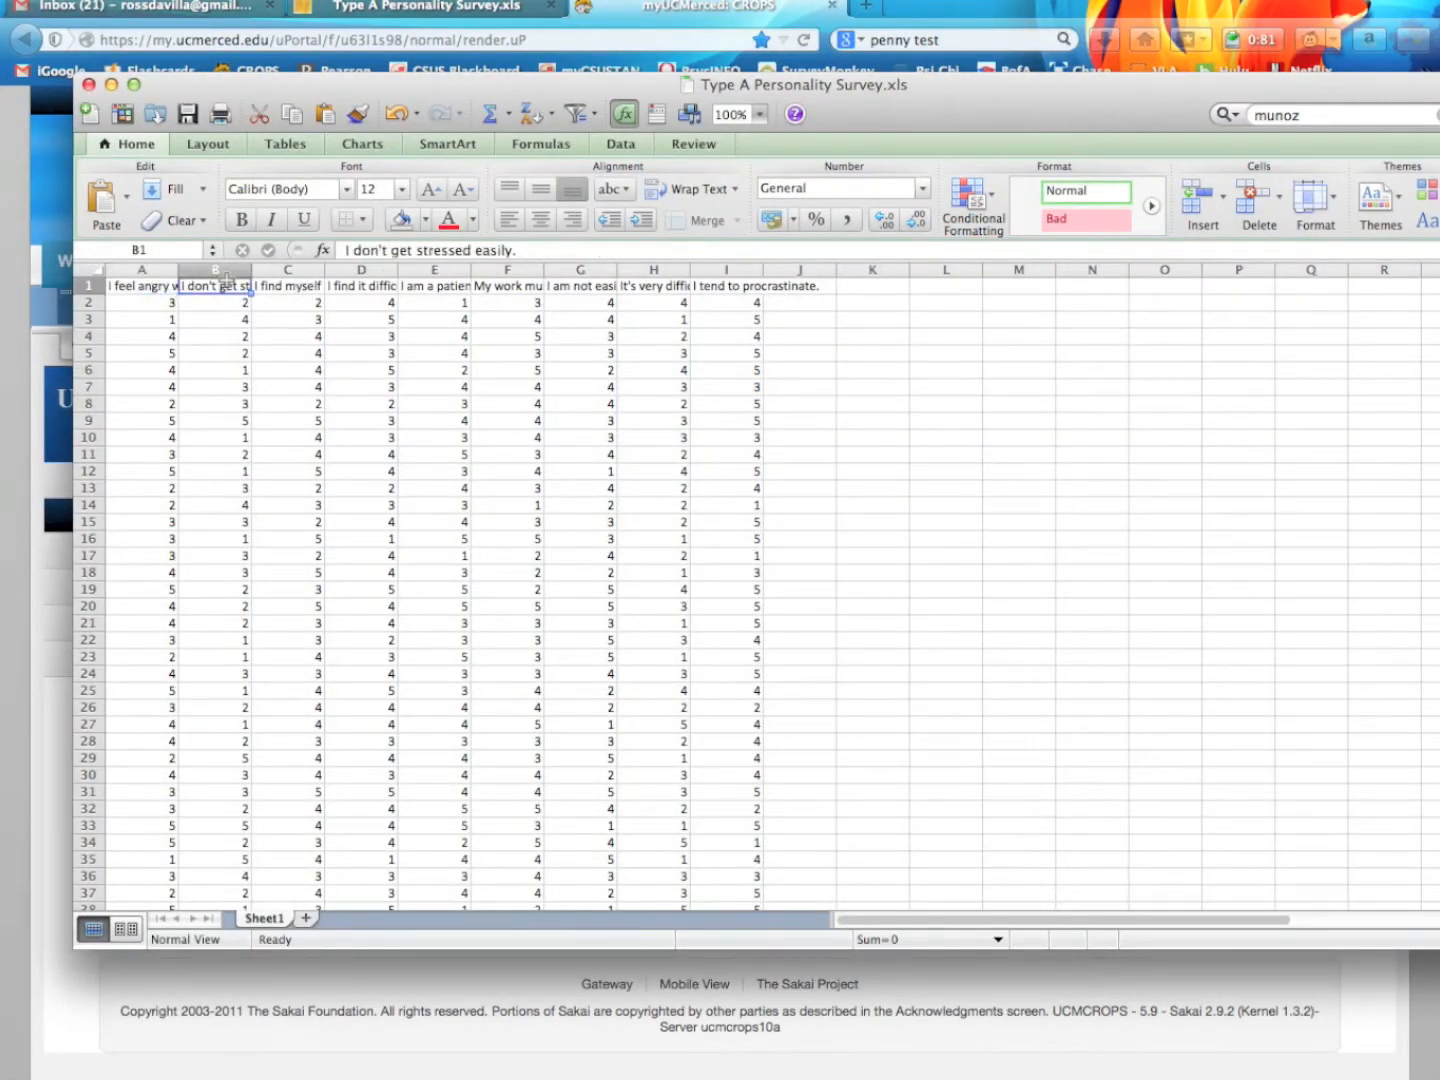
pyautogui.press('Right')
pyautogui.press('Right')
pyautogui.press('Right')
pyautogui.press('Right')
pyautogui.press('Right')
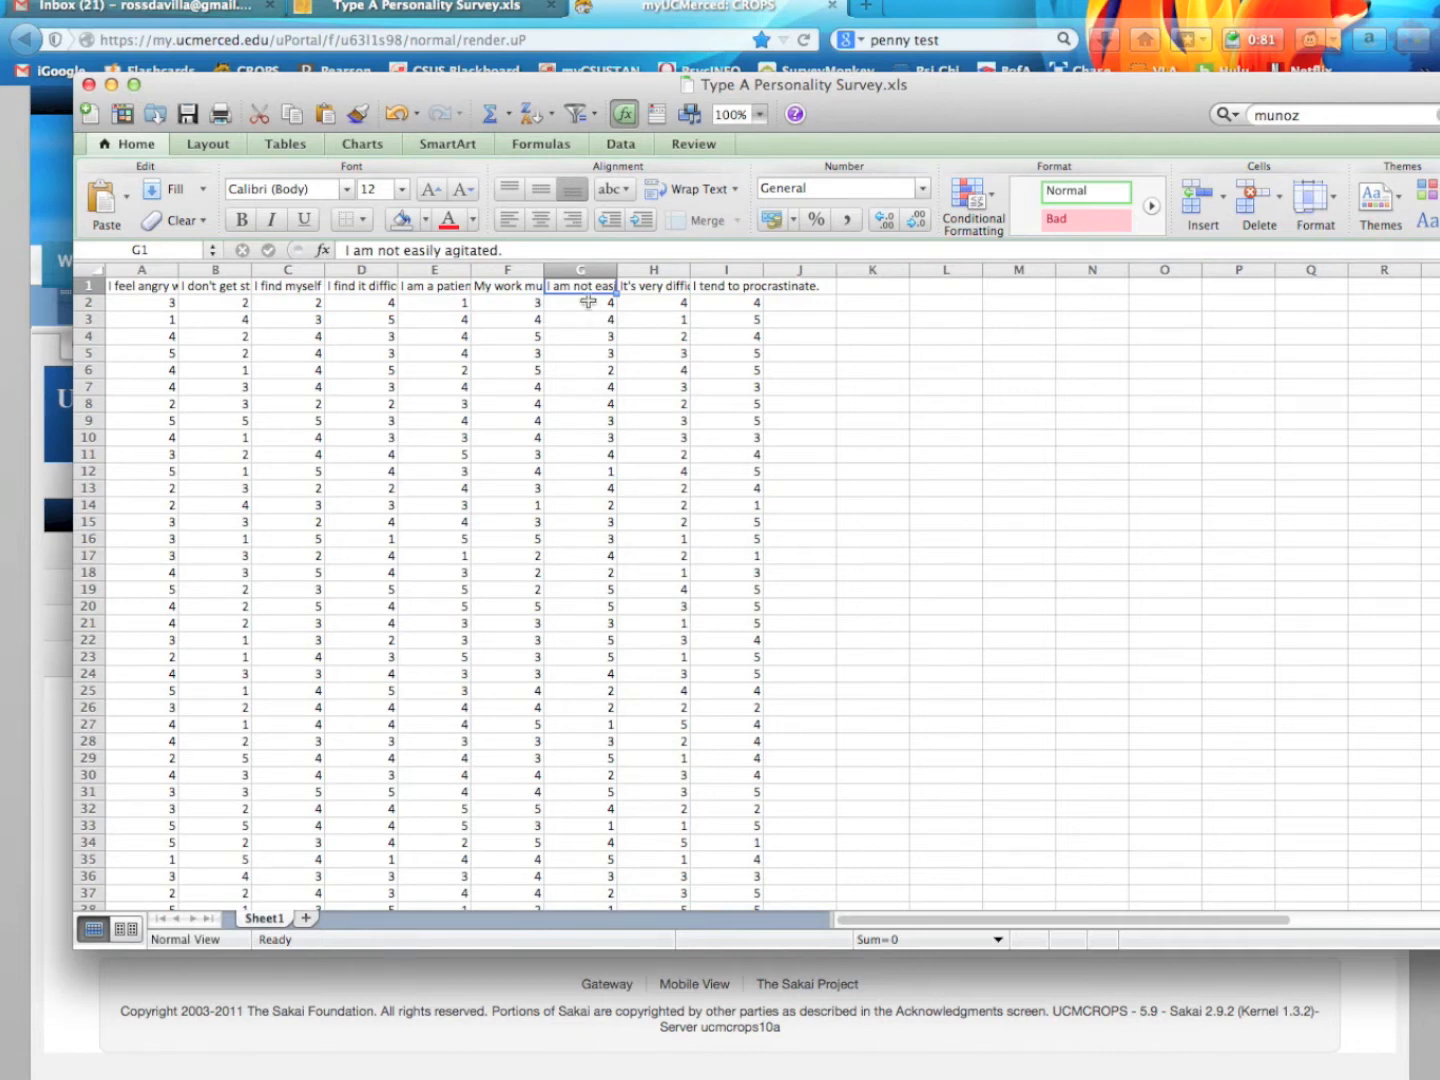
# Step: Review each survey statement in row 1 one by one, from A1 through I1
pyautogui.click(130, 286)
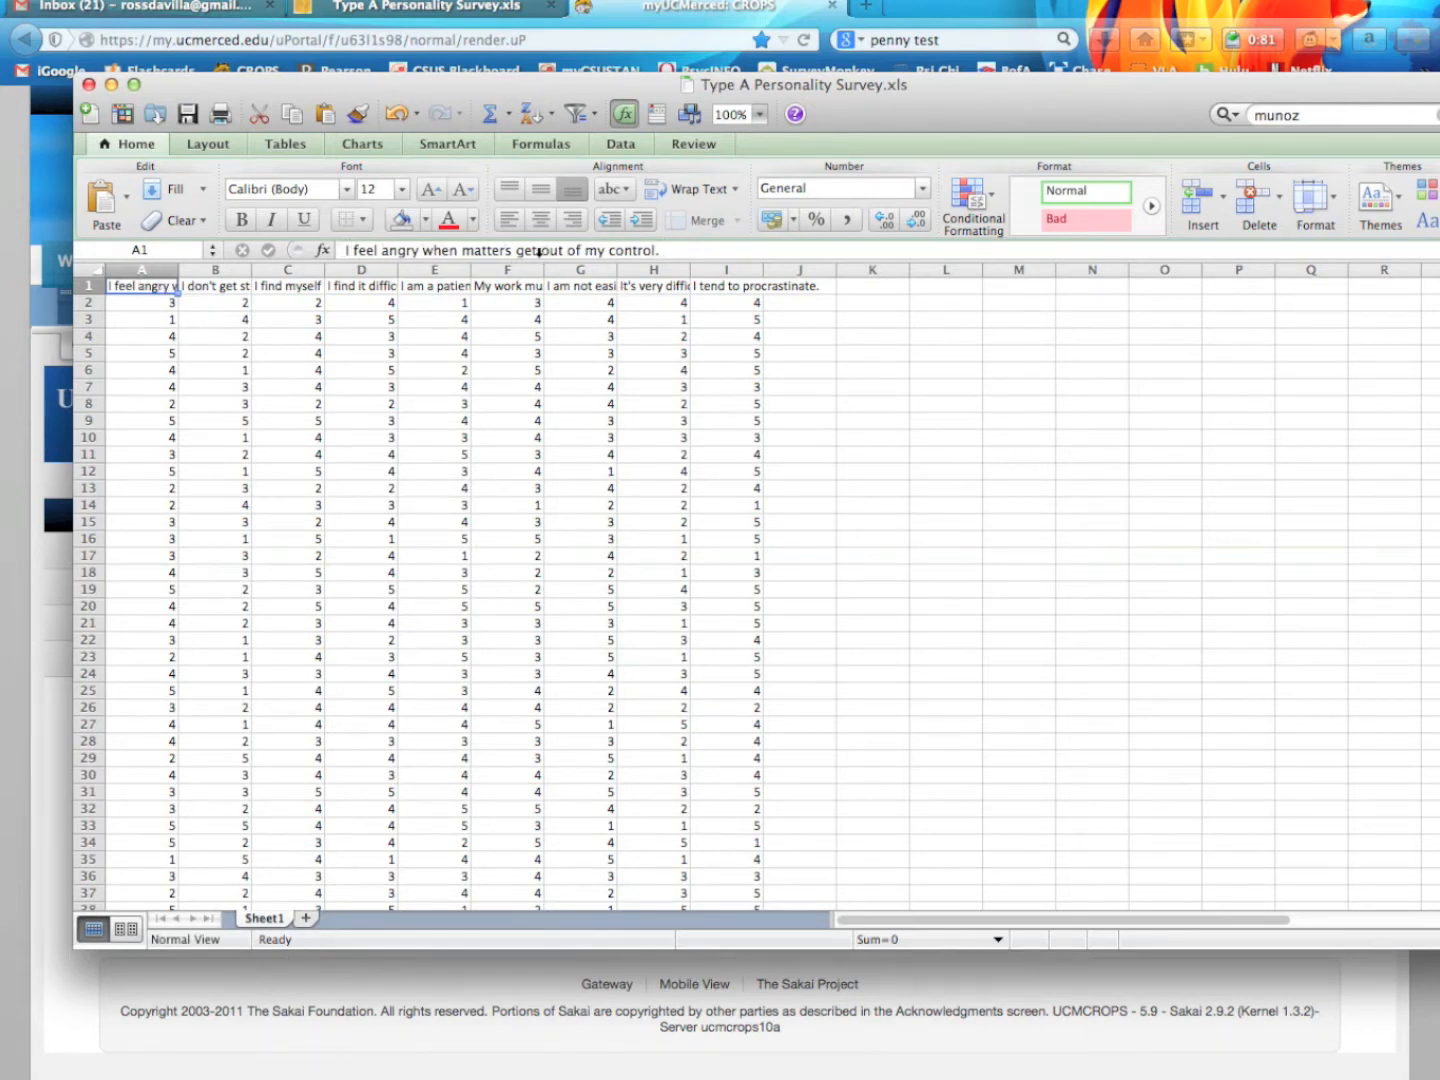
pyautogui.click(190, 288)
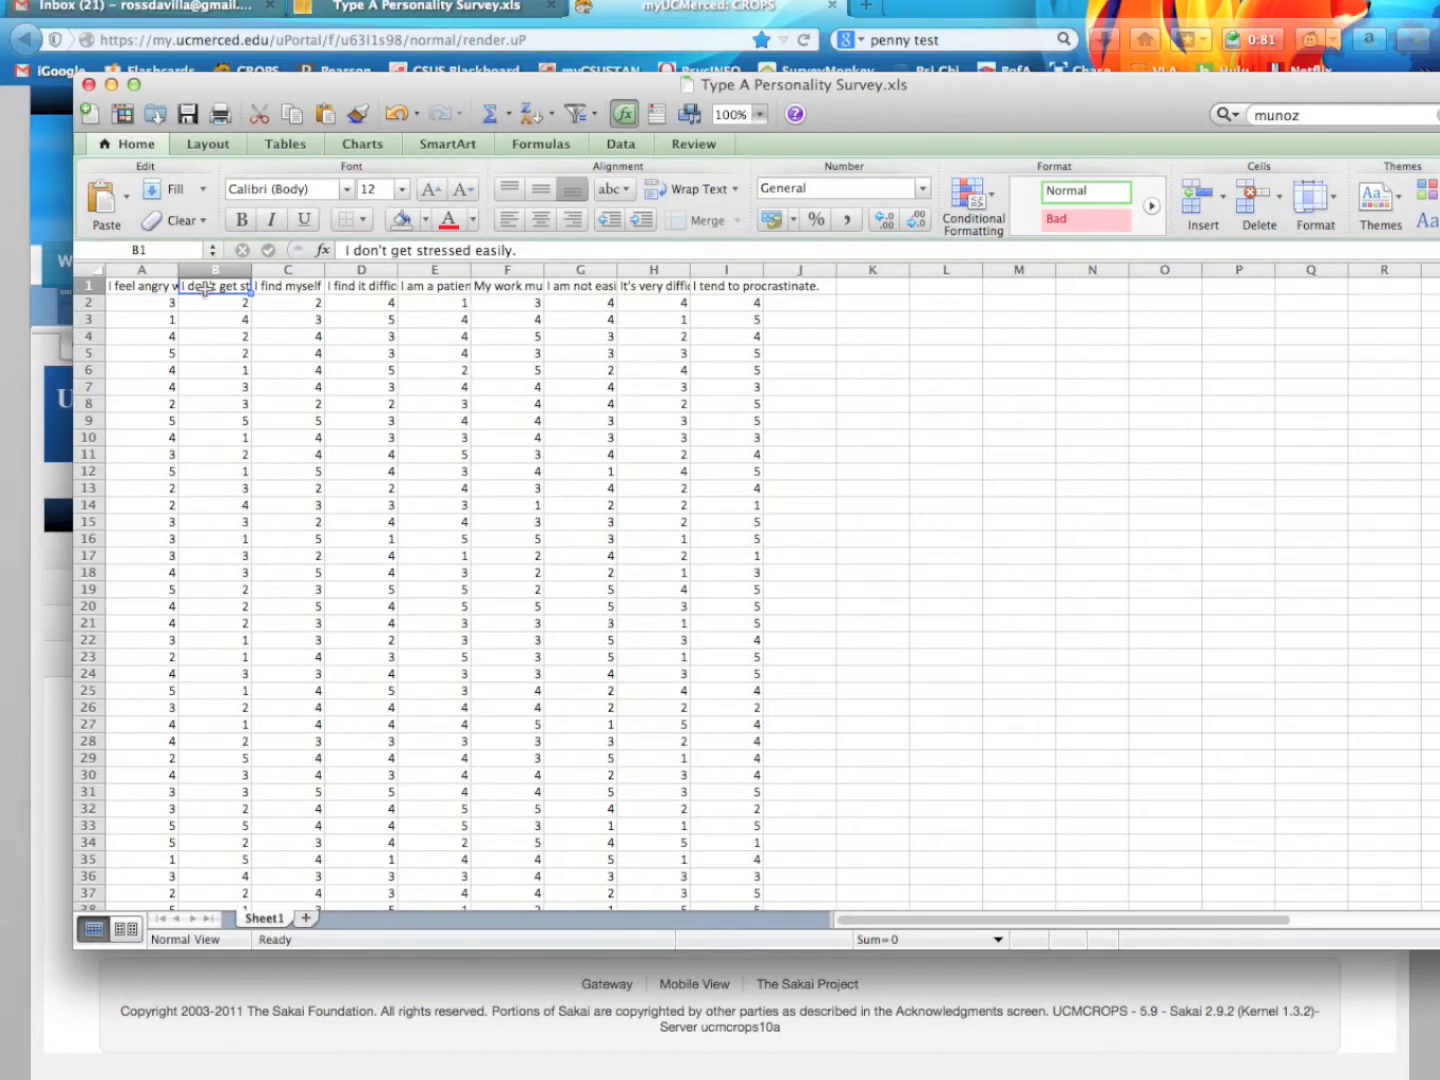
pyautogui.click(342, 250)
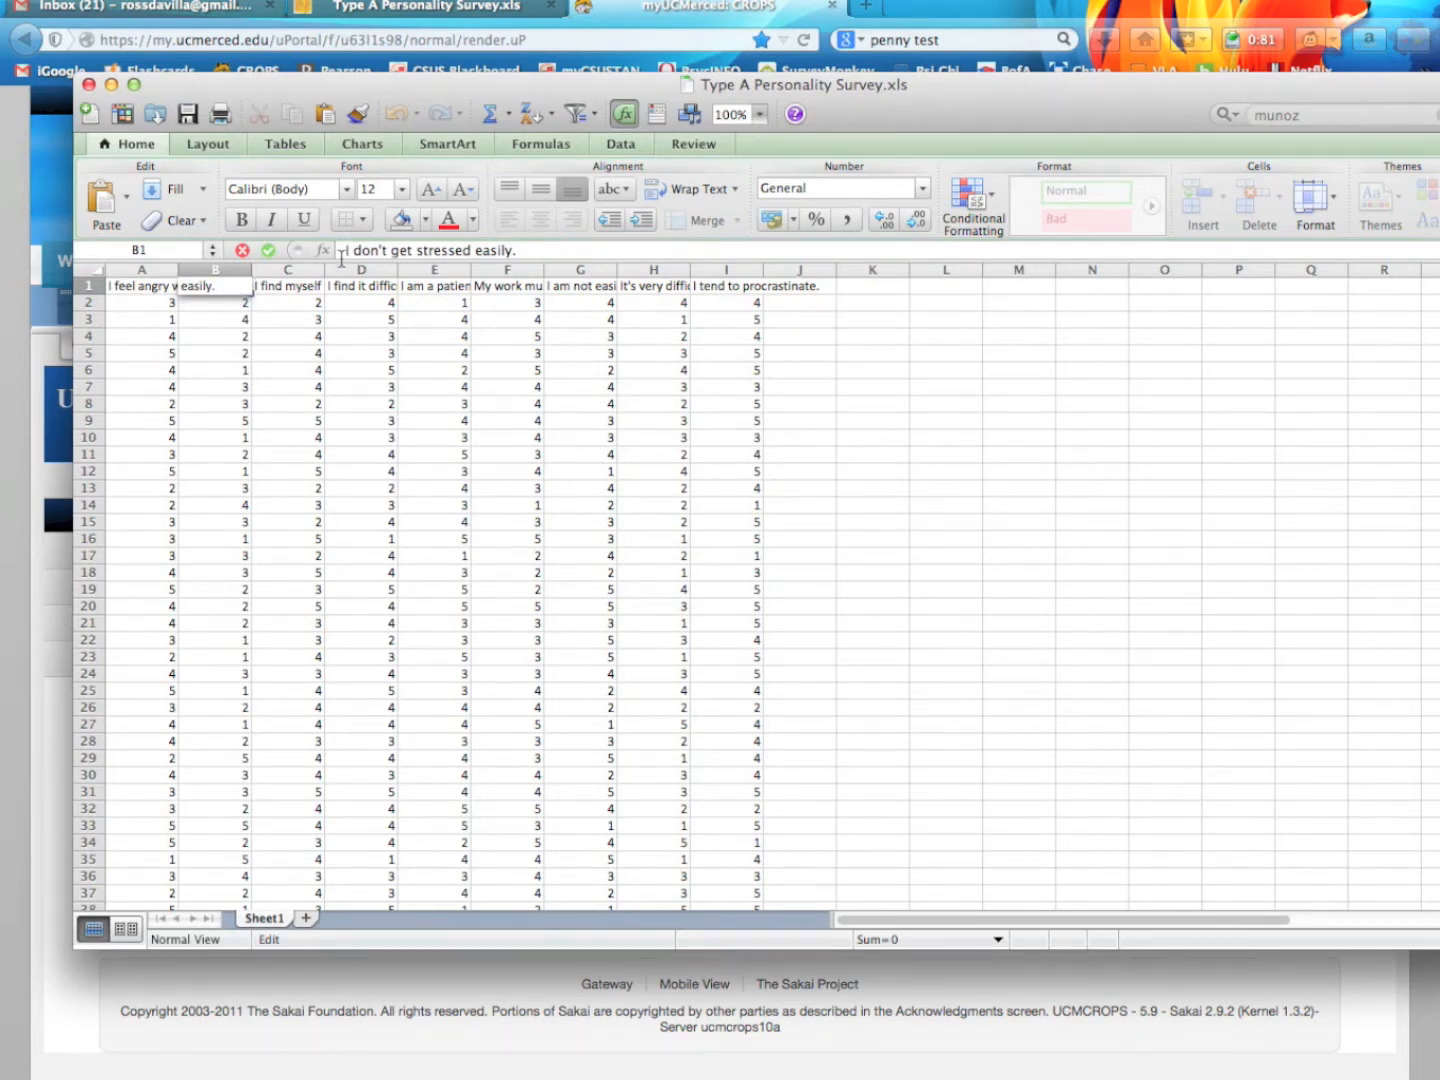
pyautogui.moveTo(533, 247); pyautogui.dragTo(358, 245)
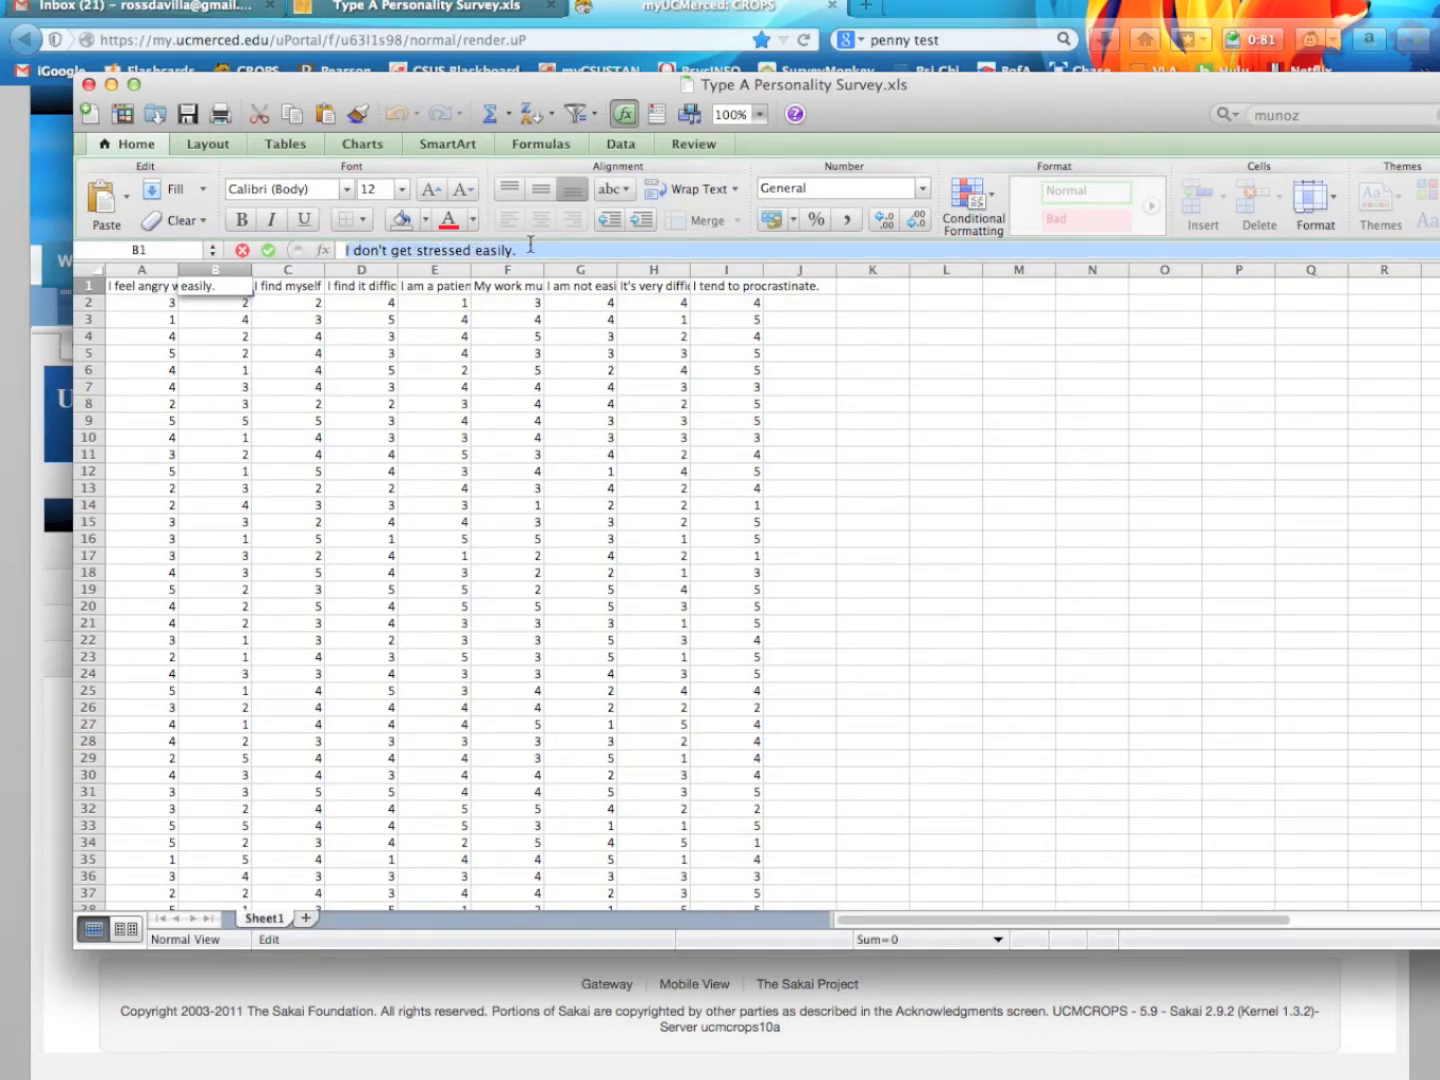
pyautogui.click(307, 290)
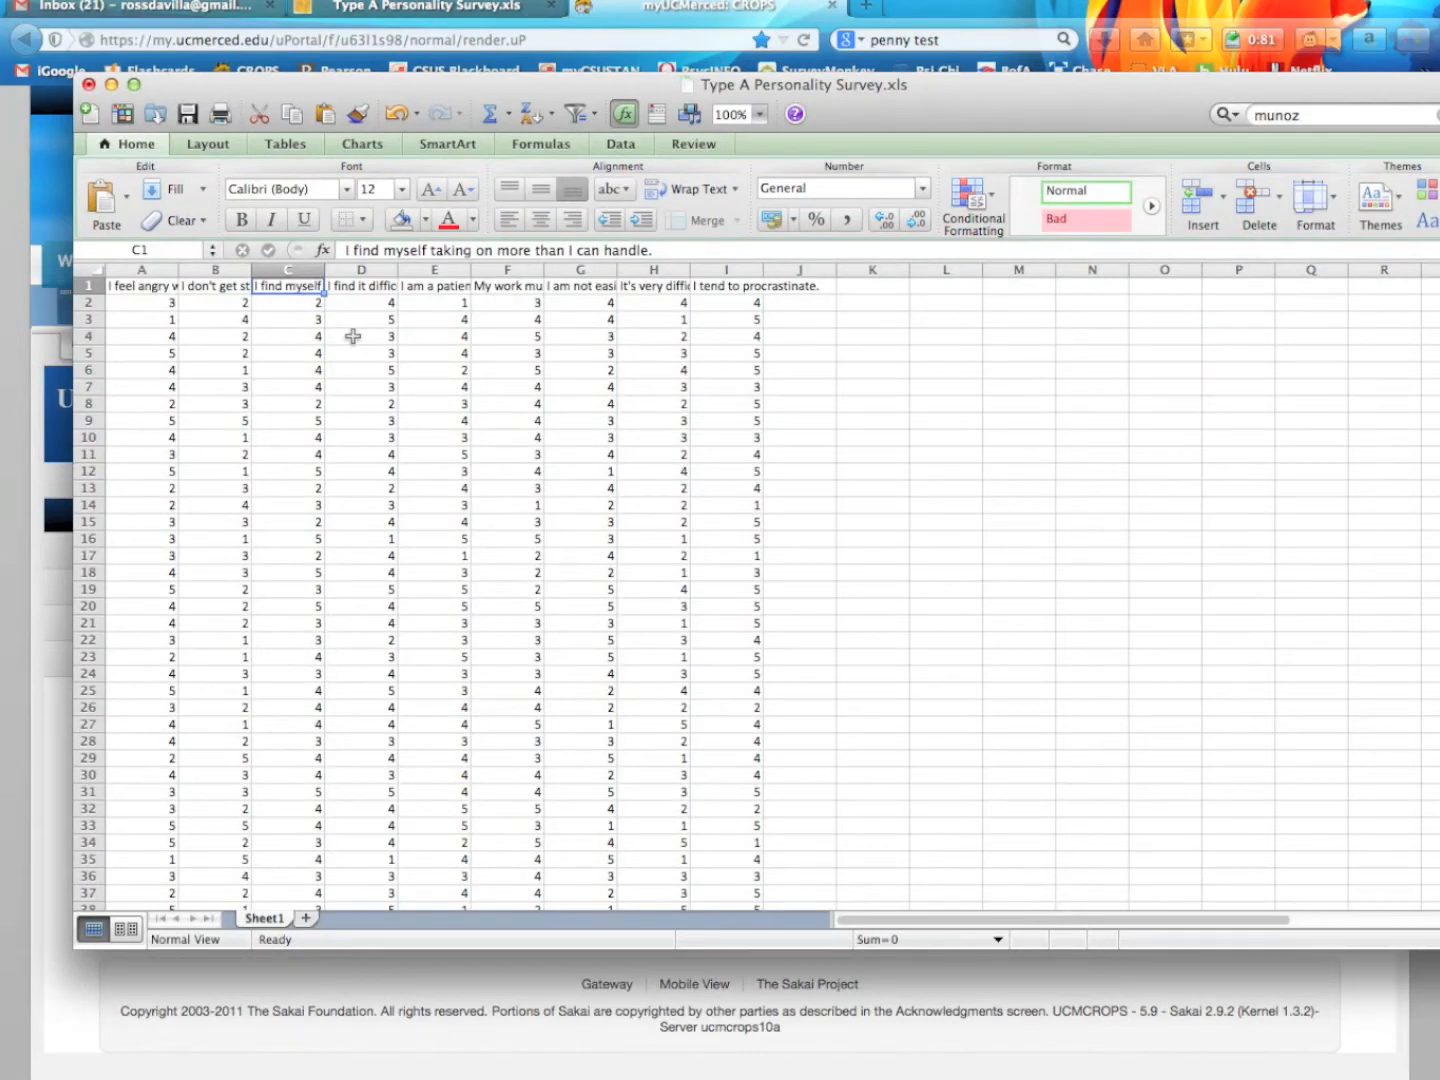
pyautogui.press('Right')
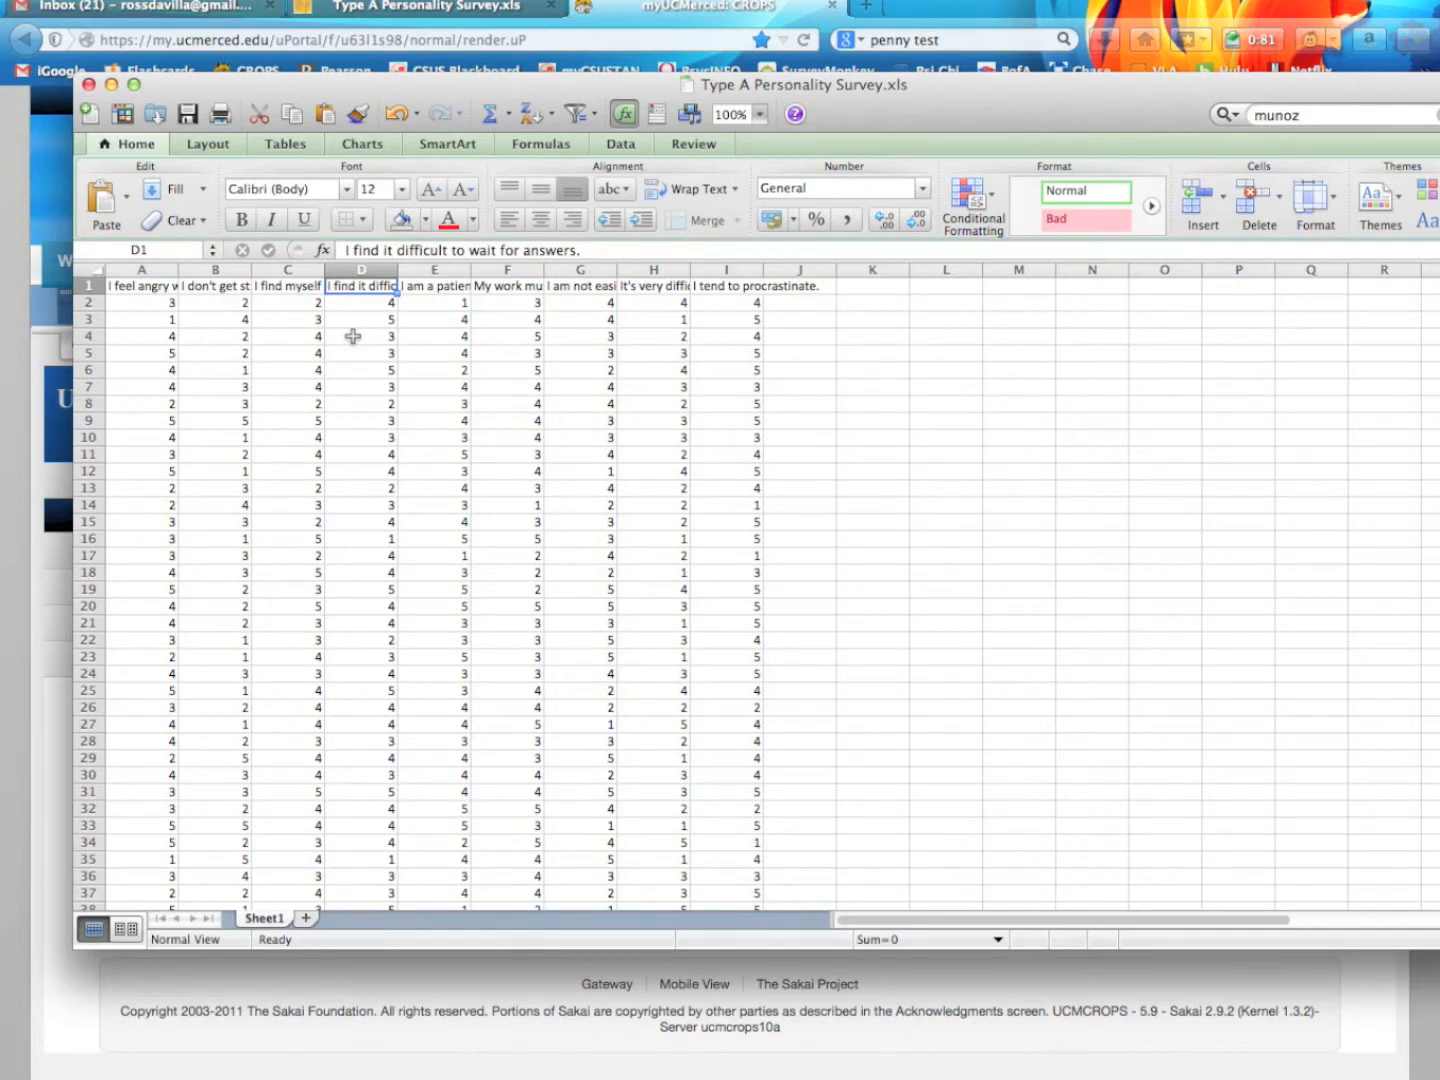
pyautogui.press('Right')
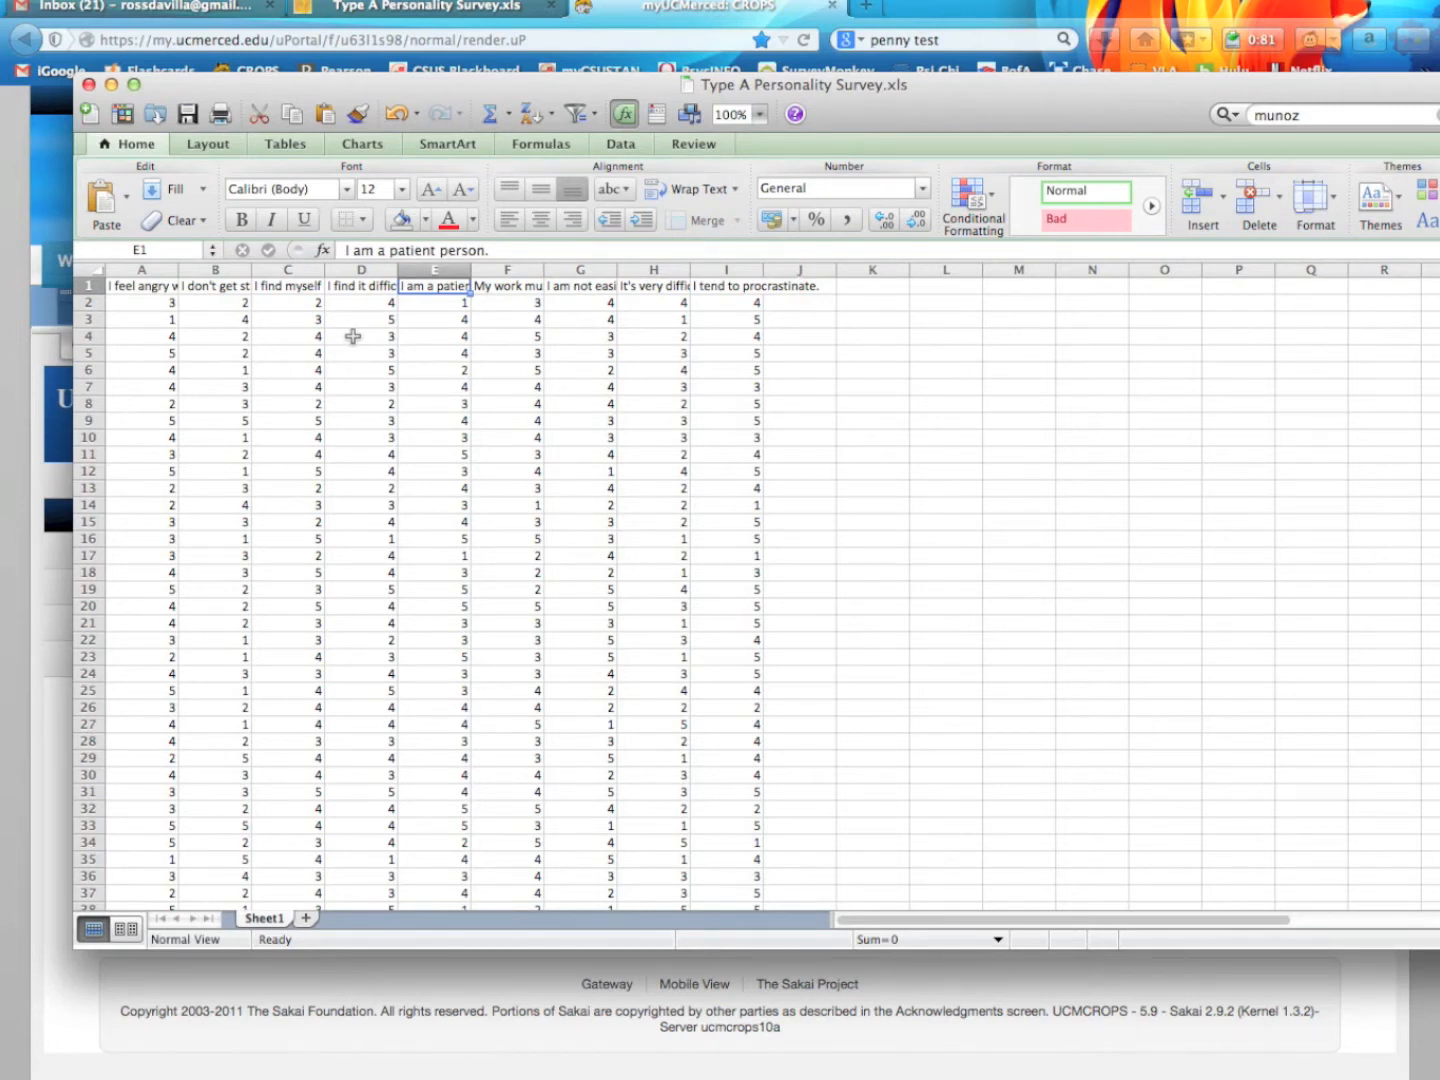
pyautogui.press('Right')
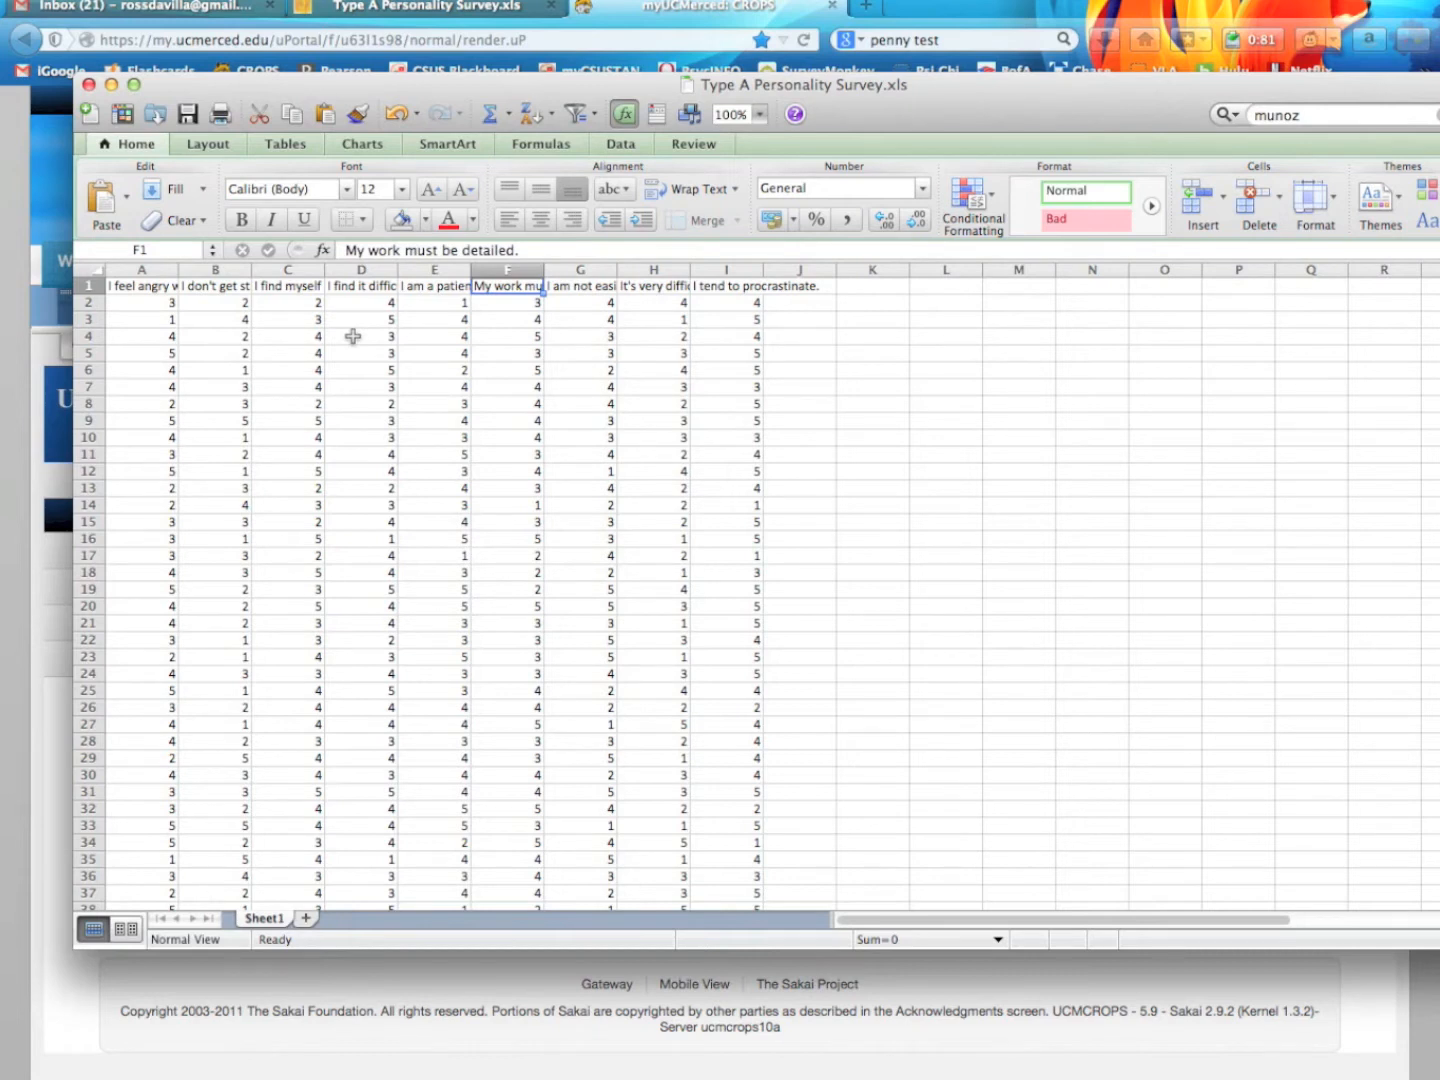
pyautogui.press('Right')
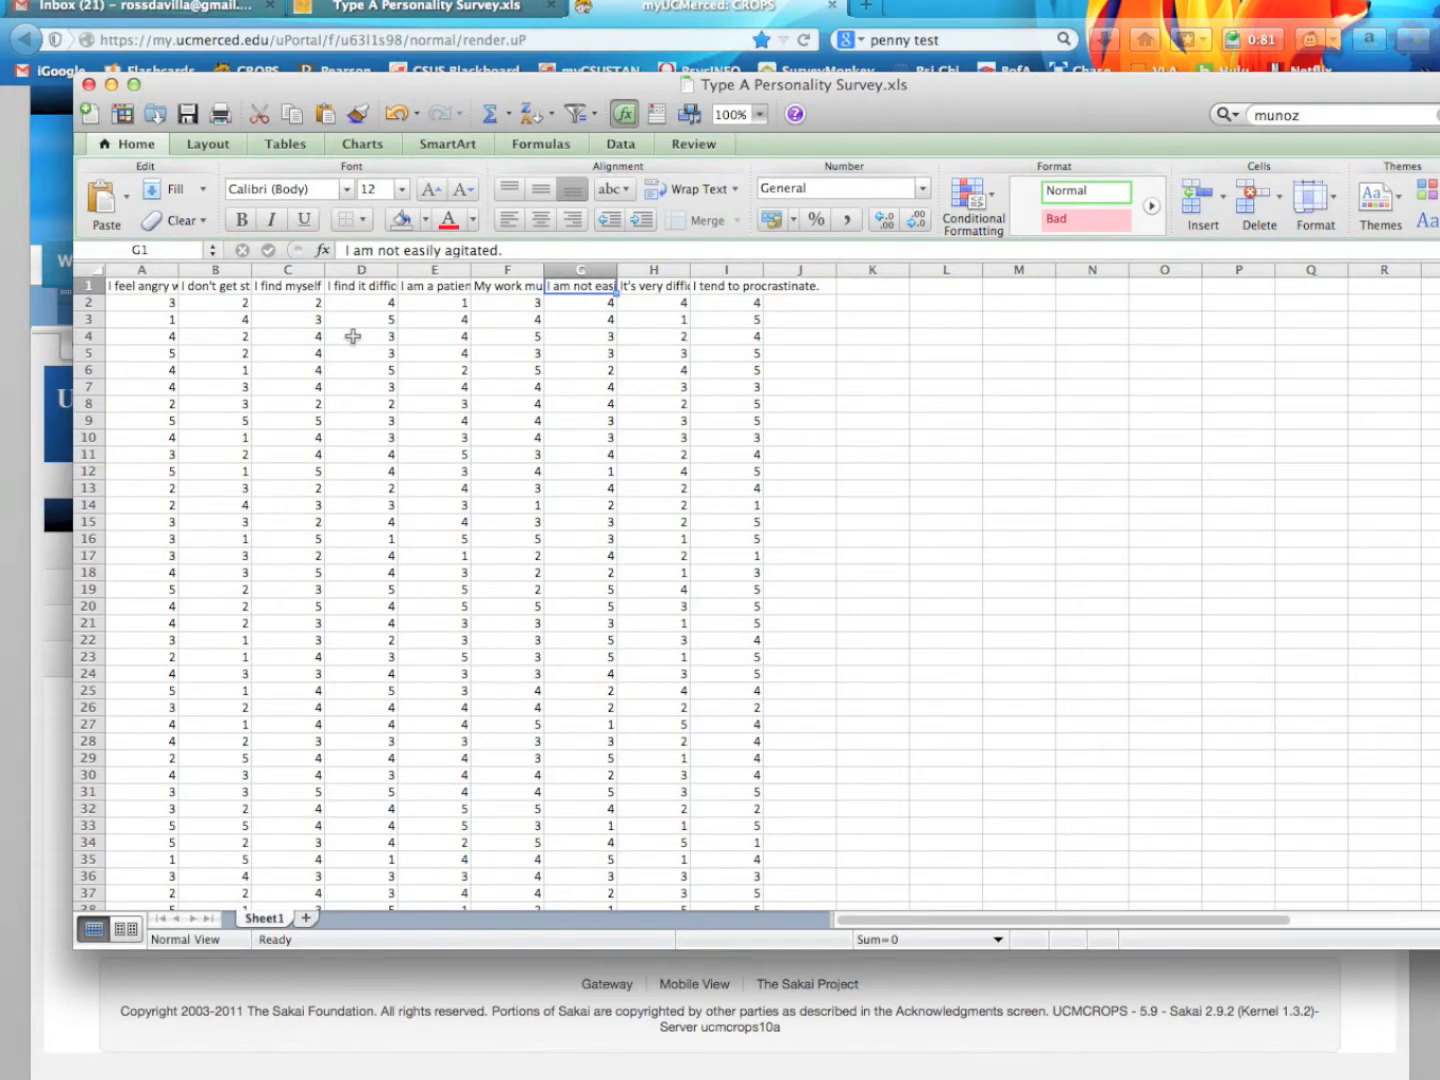
pyautogui.press('Right')
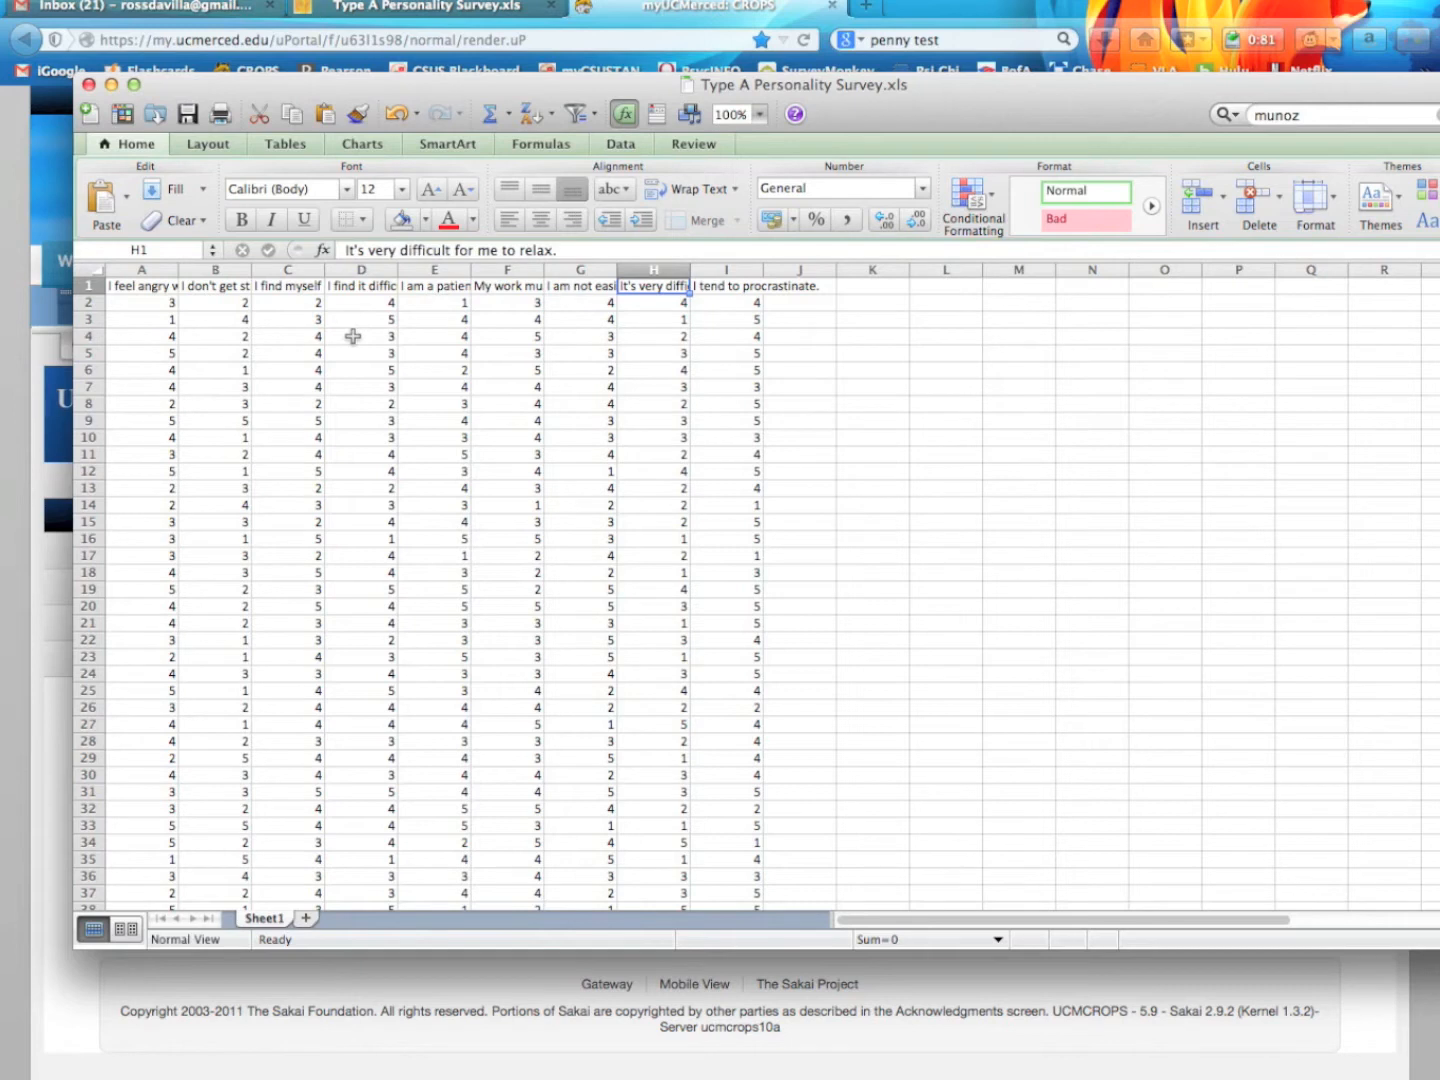
pyautogui.press('Right')
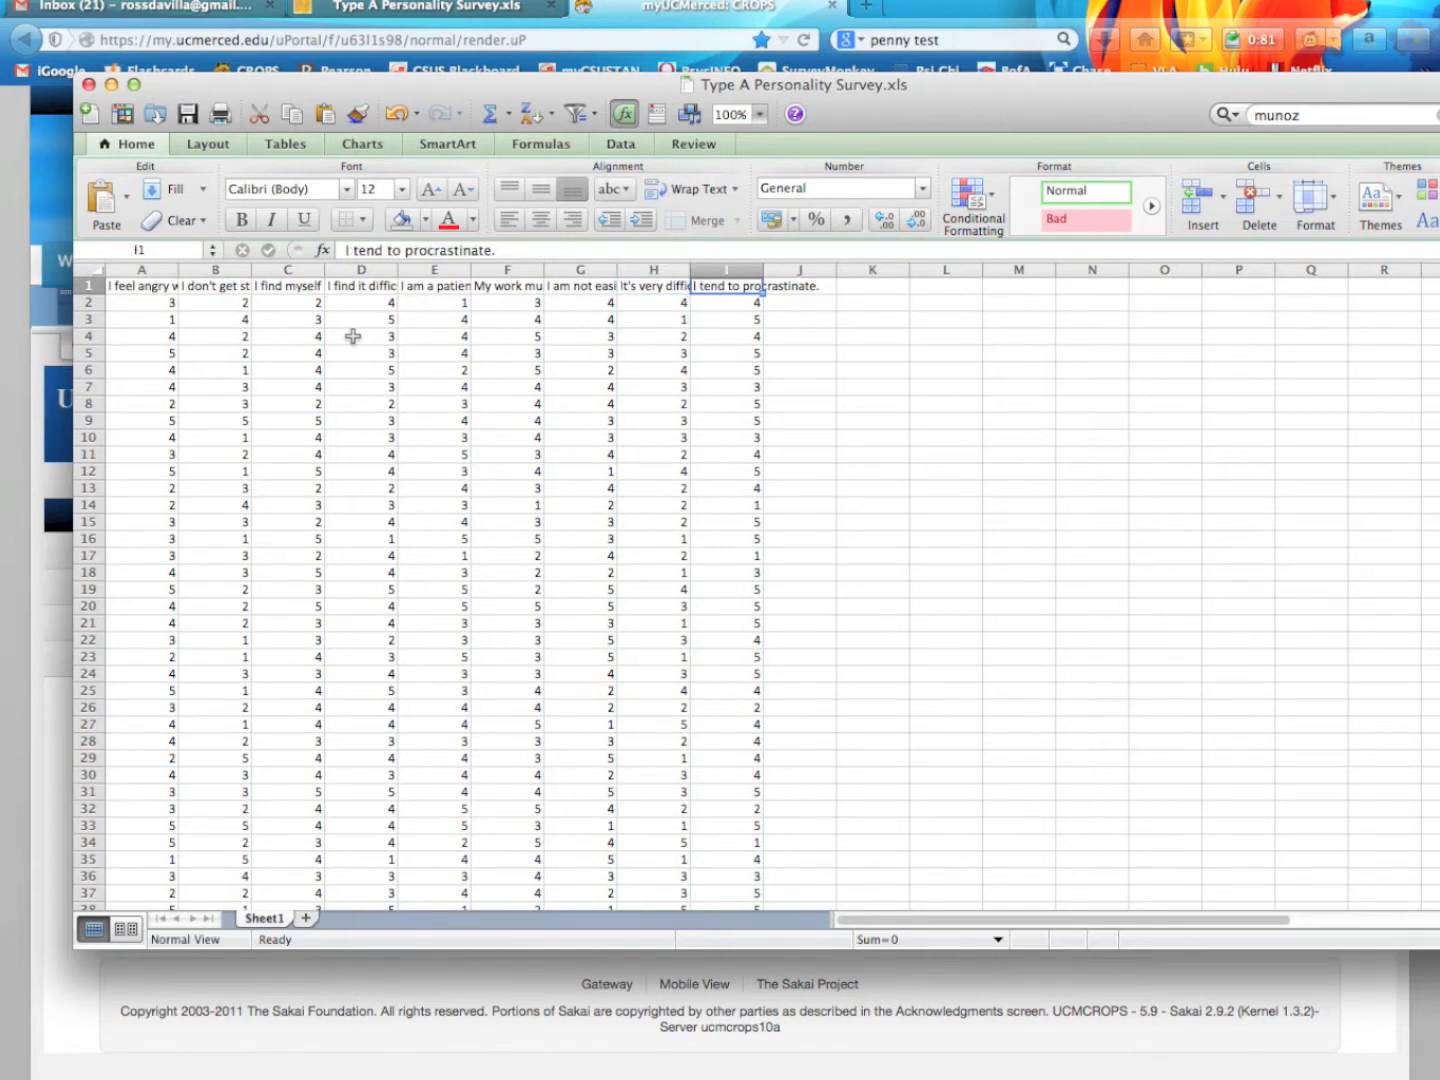
# Step: Return to the first survey statement in A1 and go through the headings again up to I1
pyautogui.press('Left')
pyautogui.press('Left')
pyautogui.press('Left')
pyautogui.press('Left')
pyautogui.press('Left')
pyautogui.press('Left')
pyautogui.press('Left')
pyautogui.press('Left')
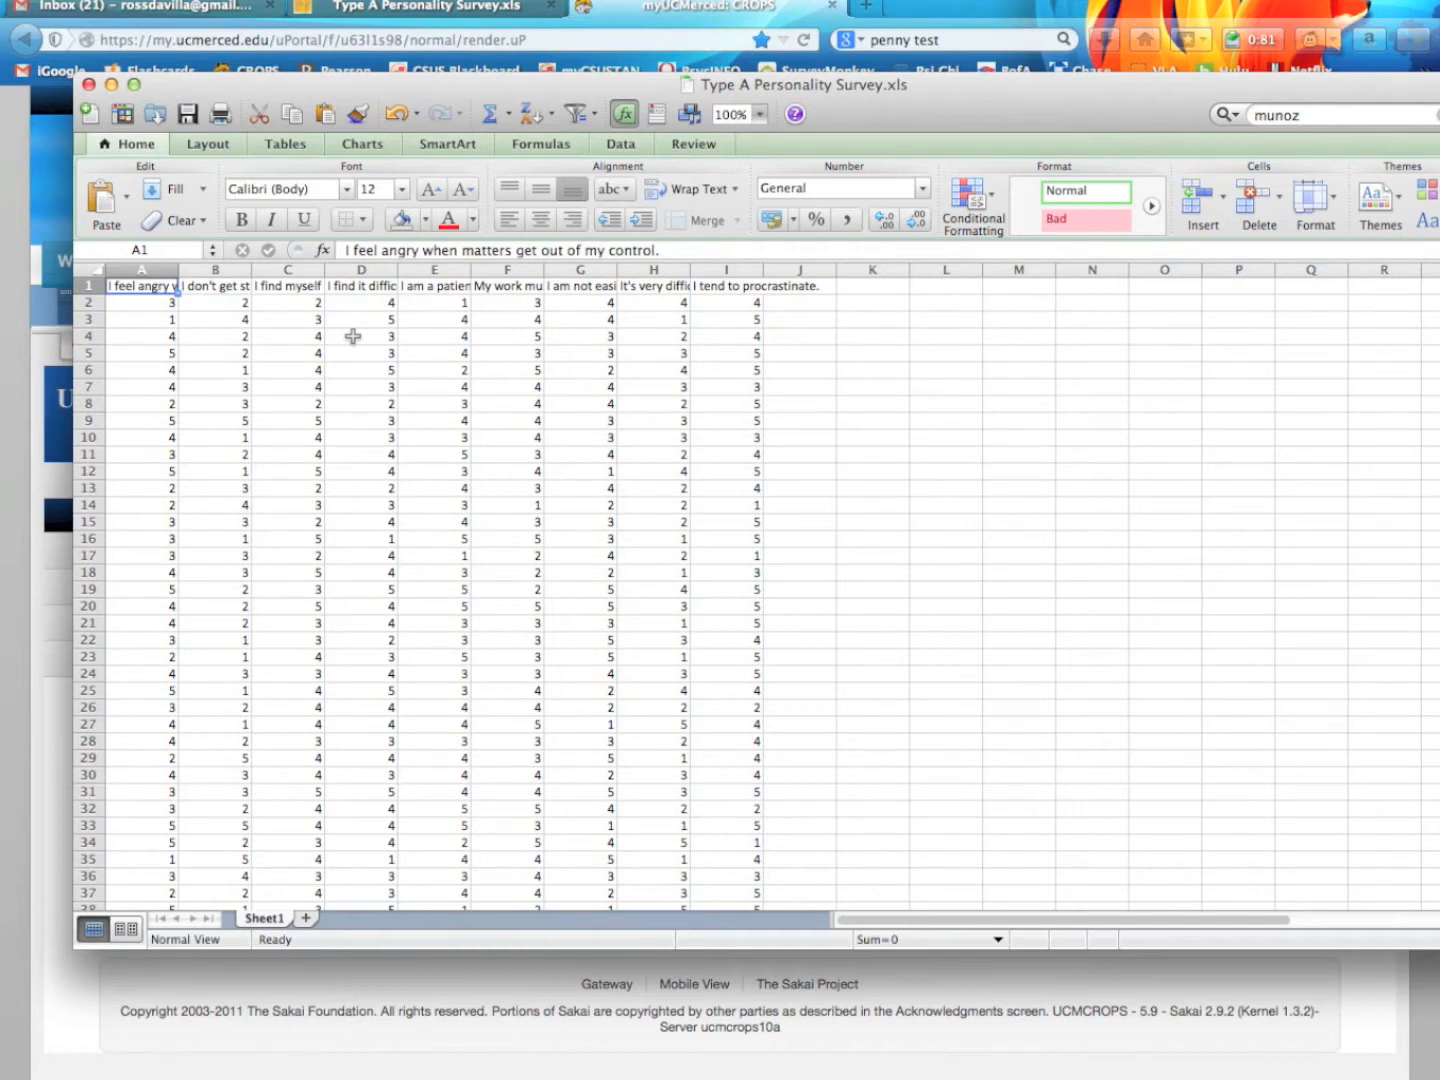
pyautogui.press('Right')
pyautogui.press('Right')
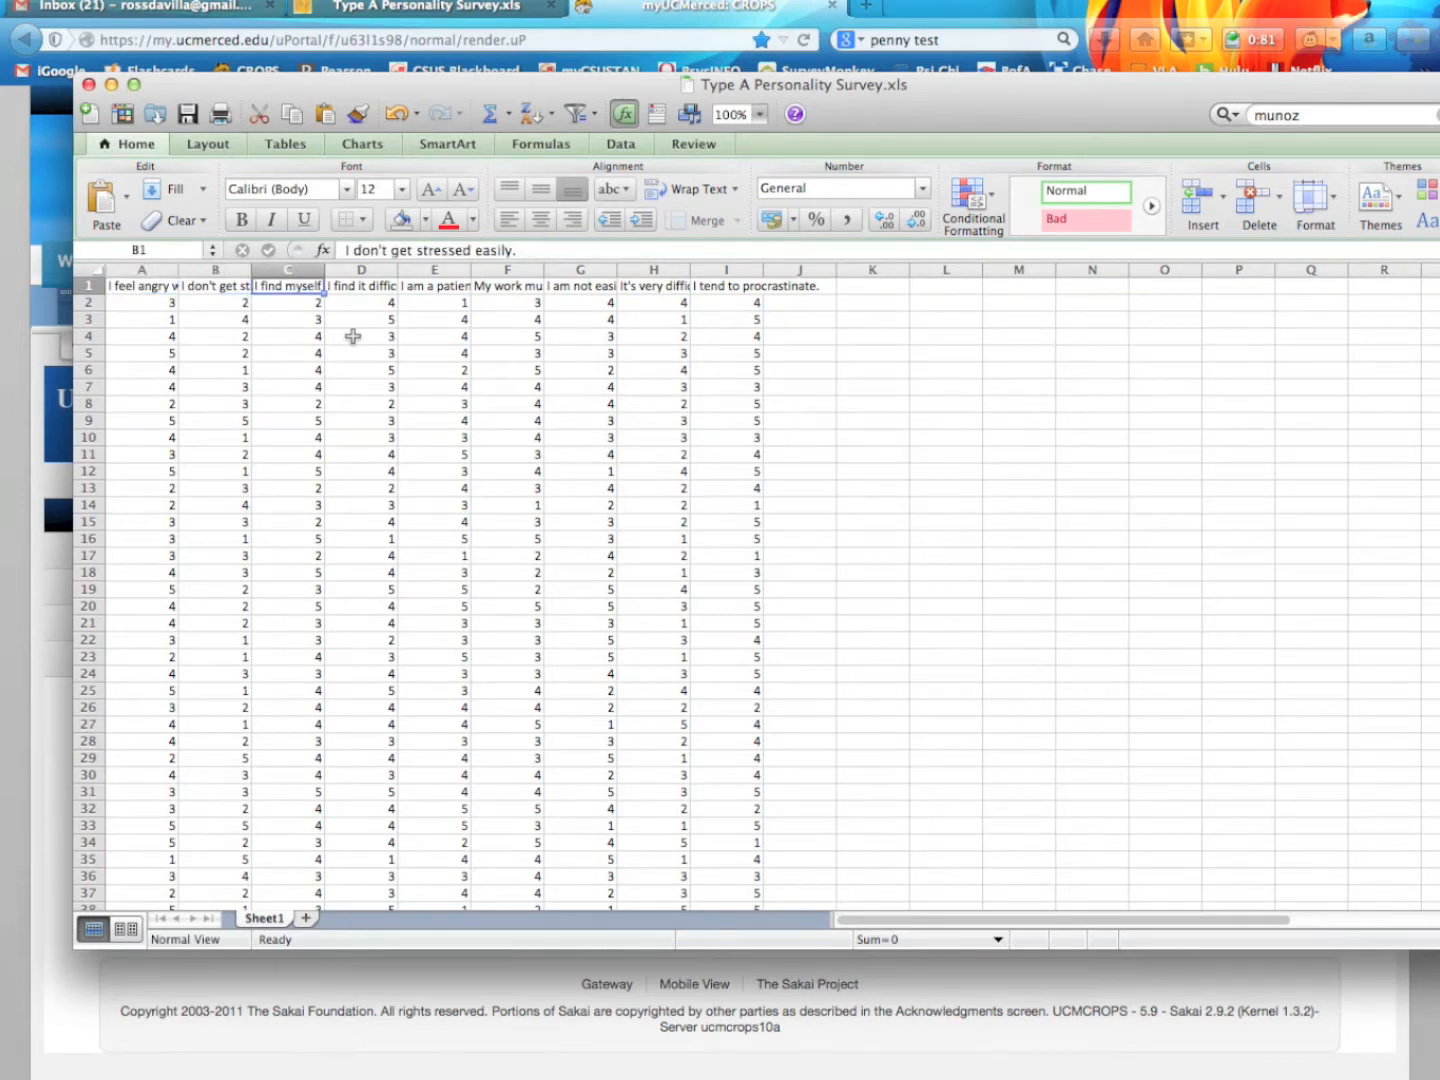
pyautogui.press('Right')
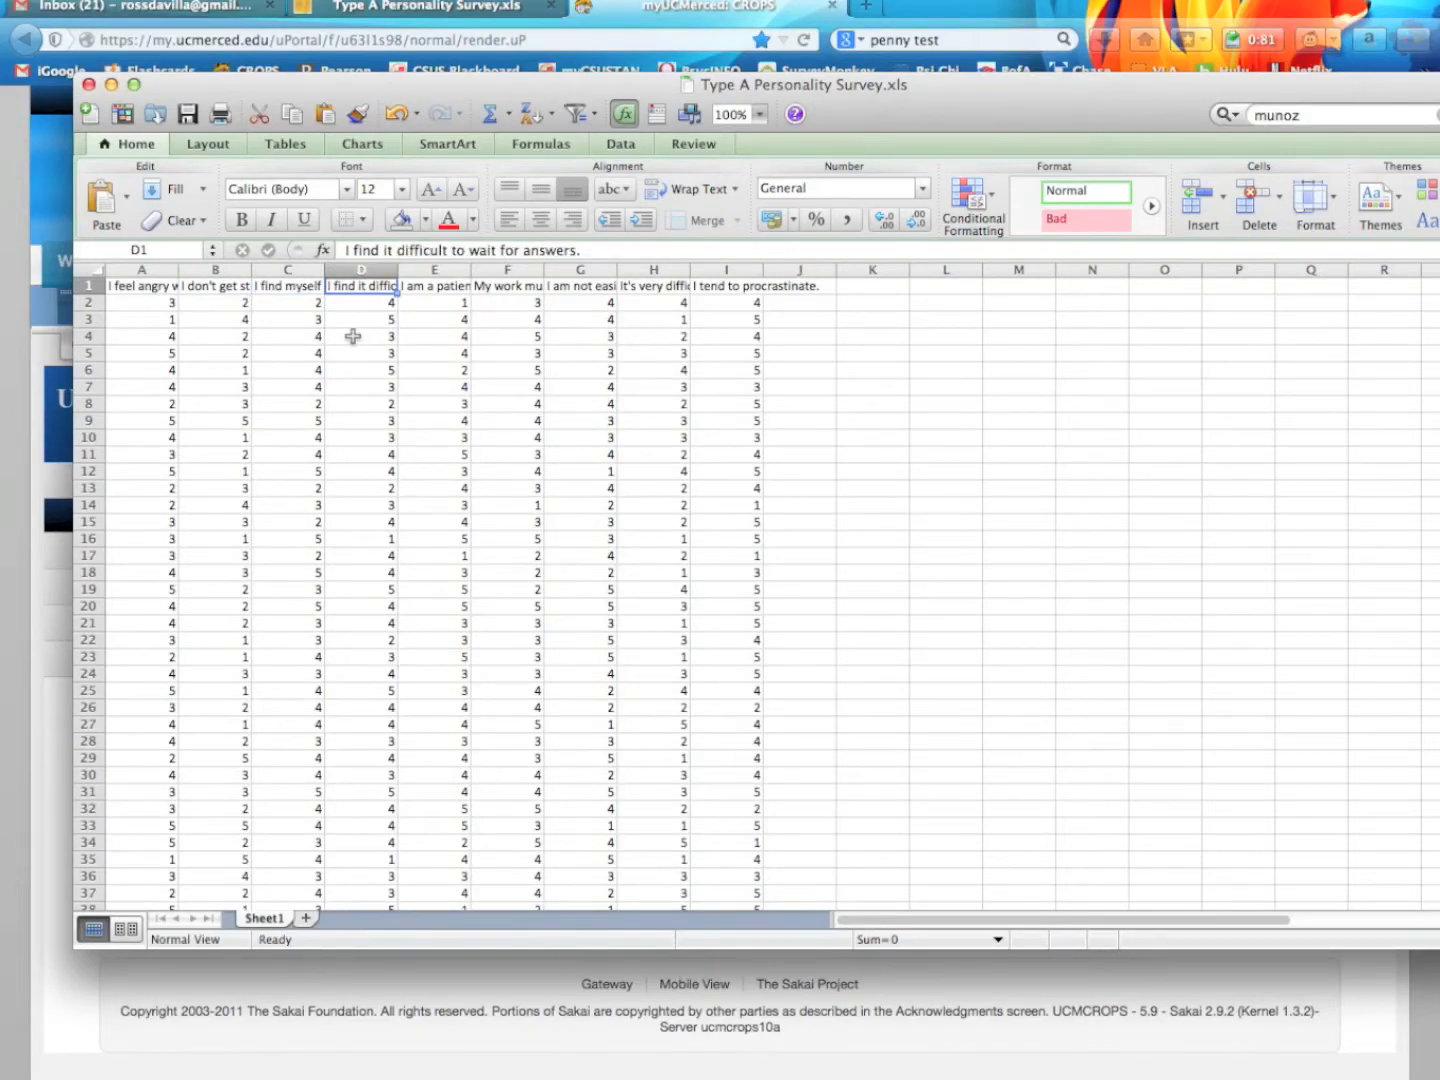
pyautogui.press('Right')
pyautogui.press('Right')
pyautogui.press('Right')
pyautogui.press('Right')
pyautogui.press('Right')
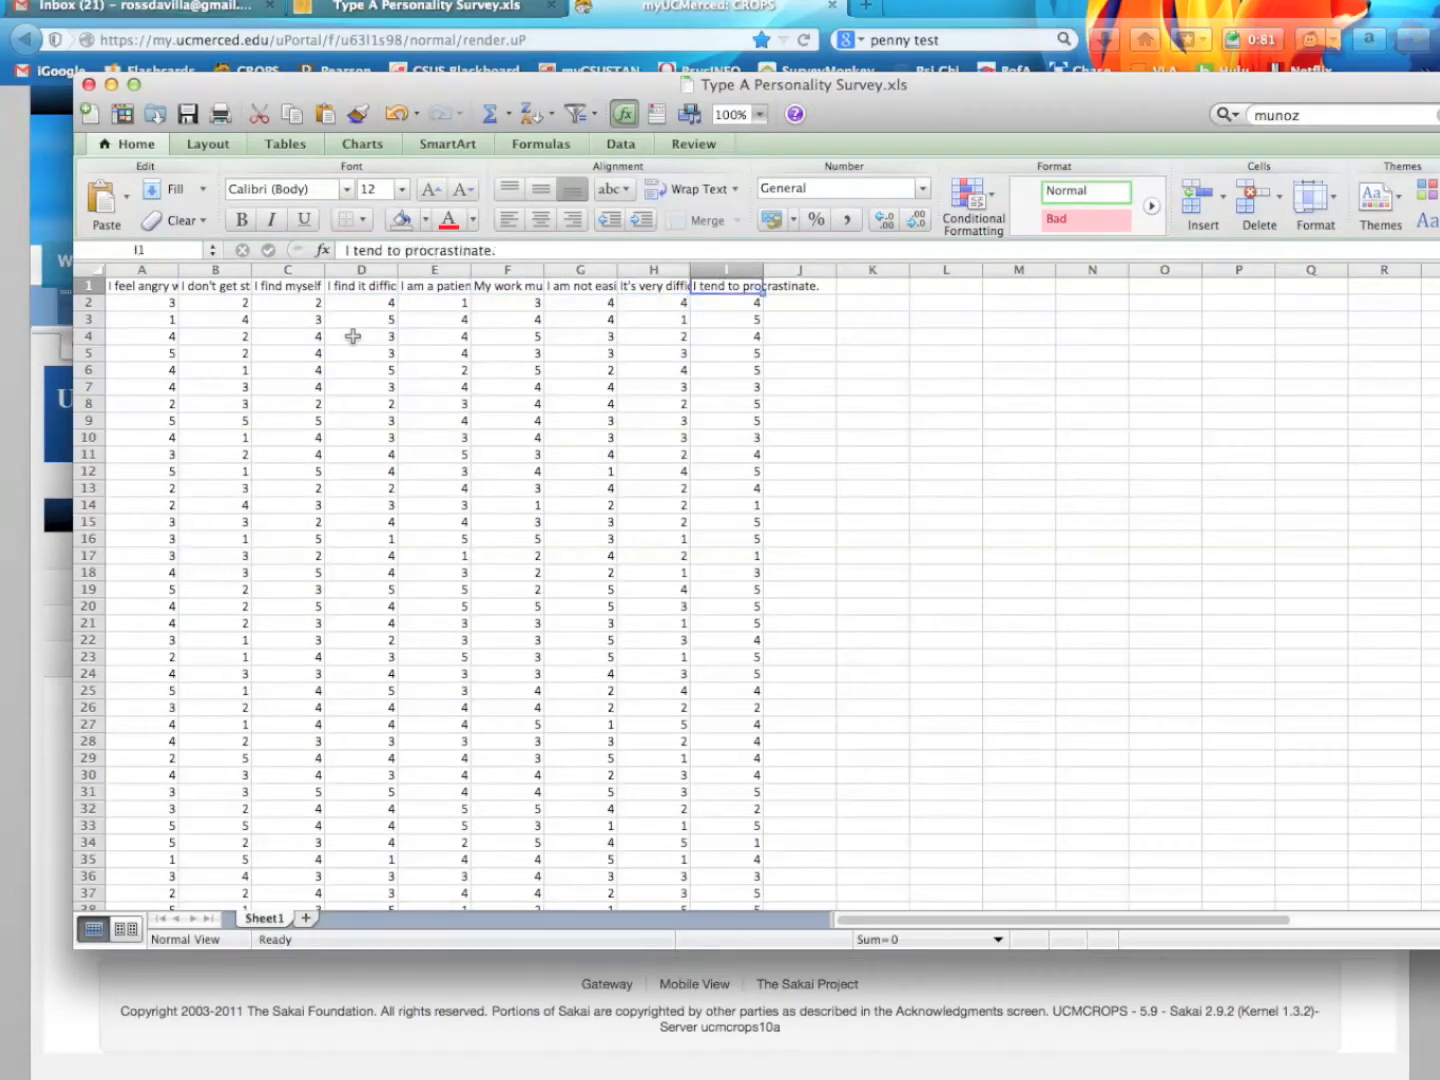
# Step: Check the row 1 statements backwards from I1 to B1, examining which items are worded in reverse
pyautogui.press('Left')
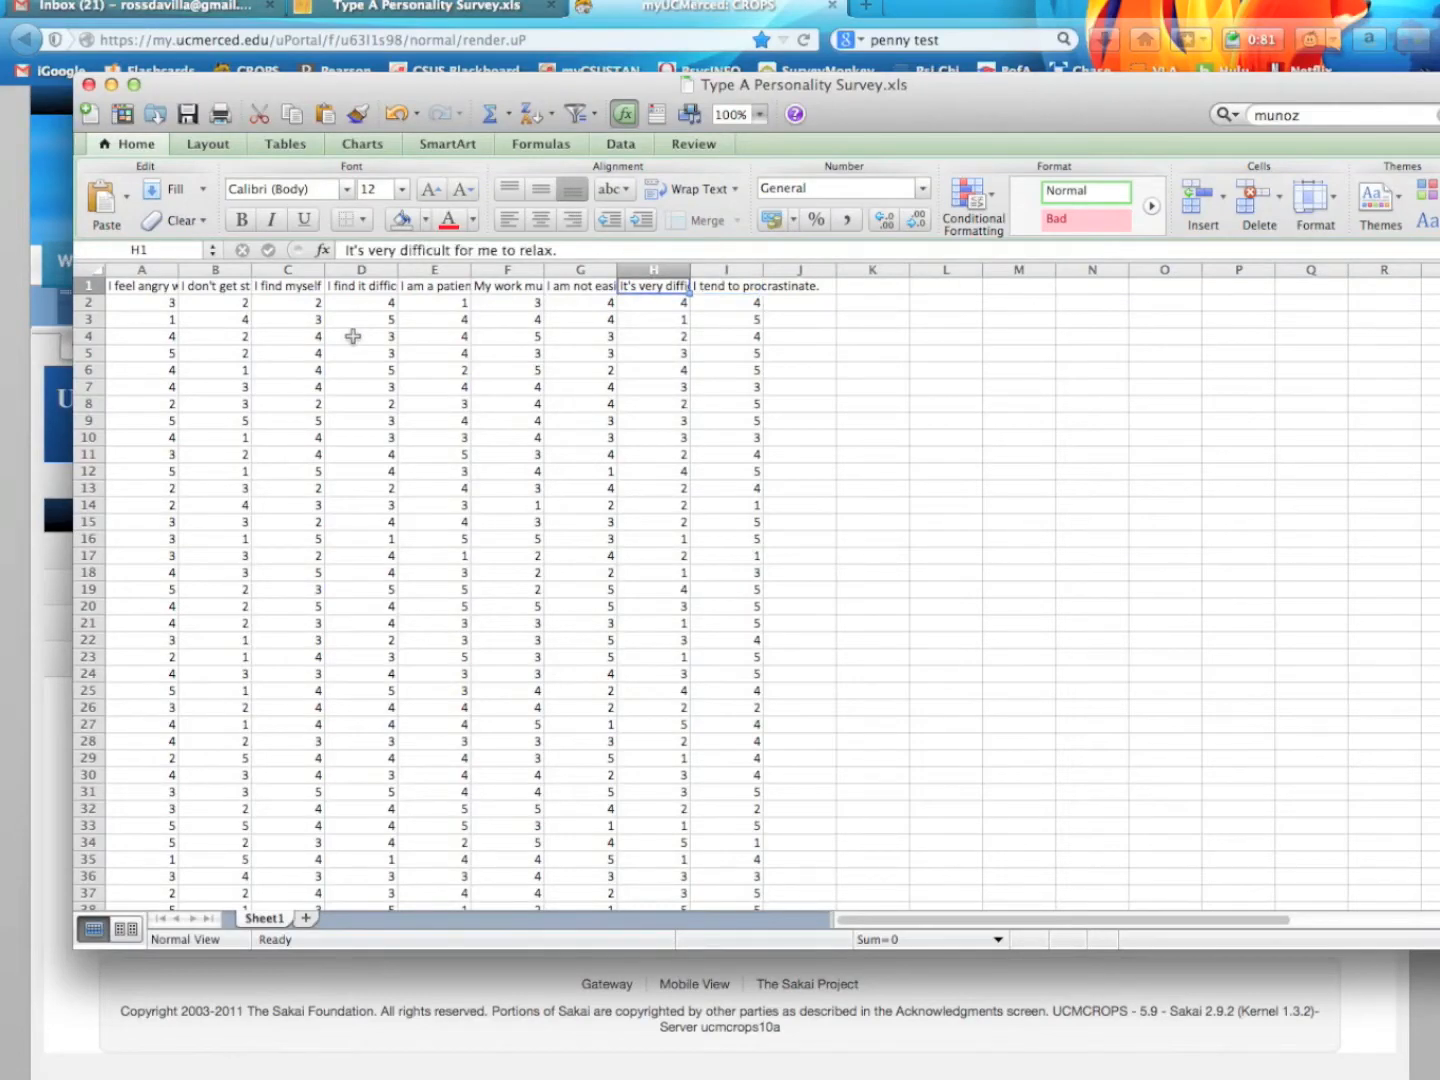
pyautogui.press('Right')
pyautogui.press('Left')
pyautogui.press('Left')
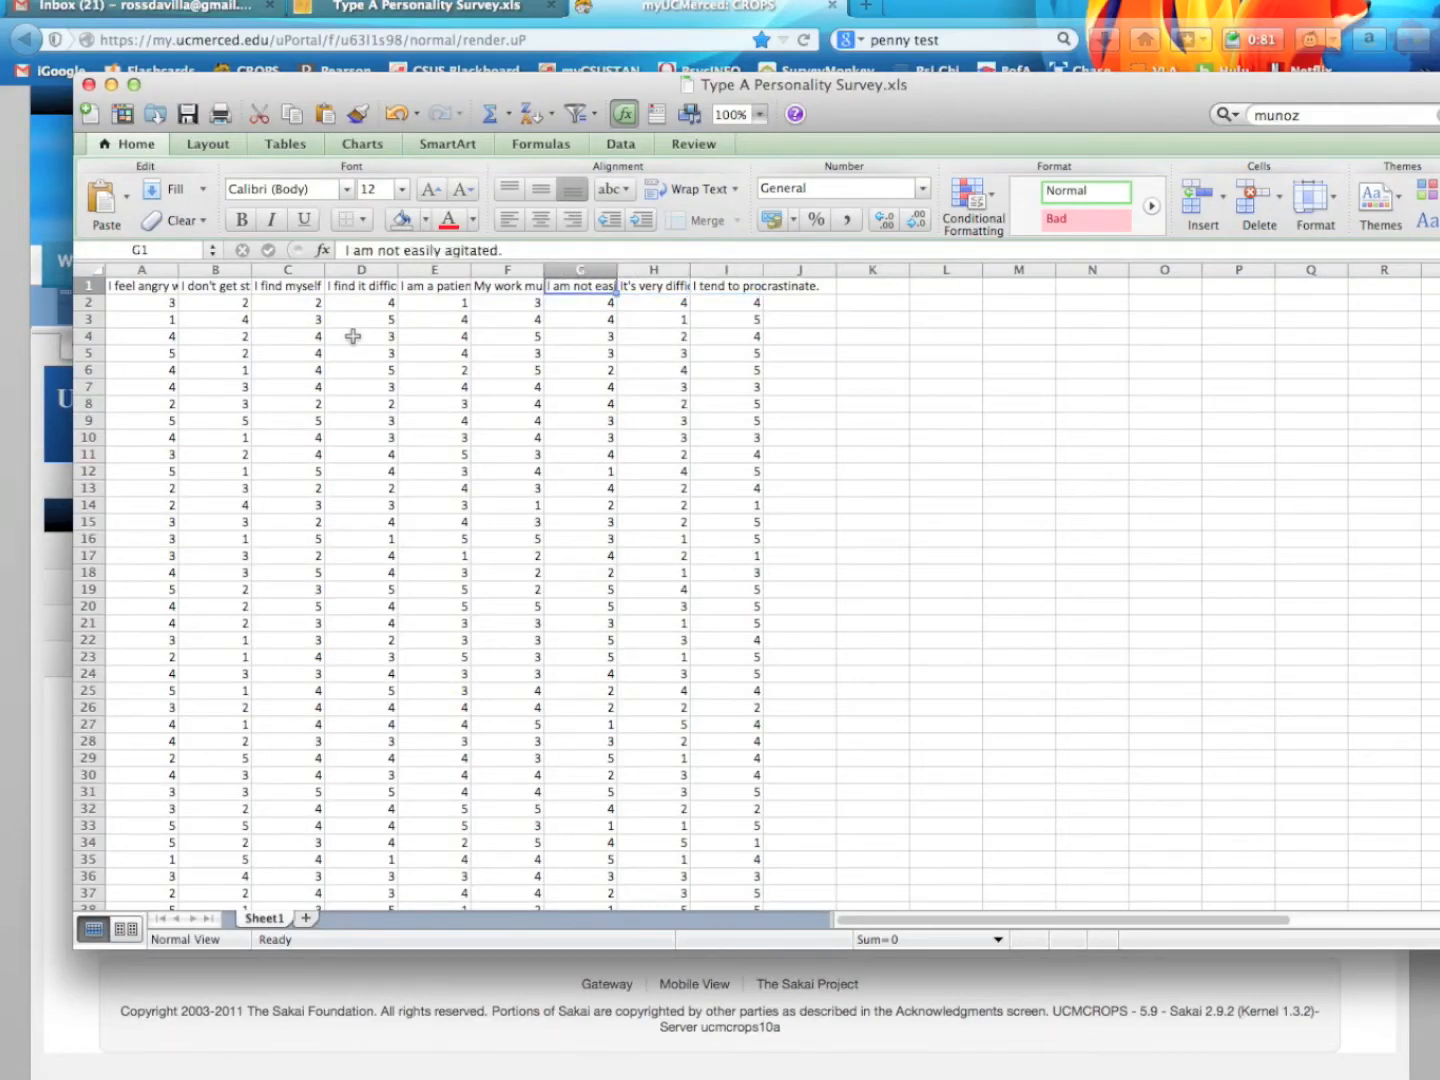
pyautogui.press('Left')
pyautogui.press('Left')
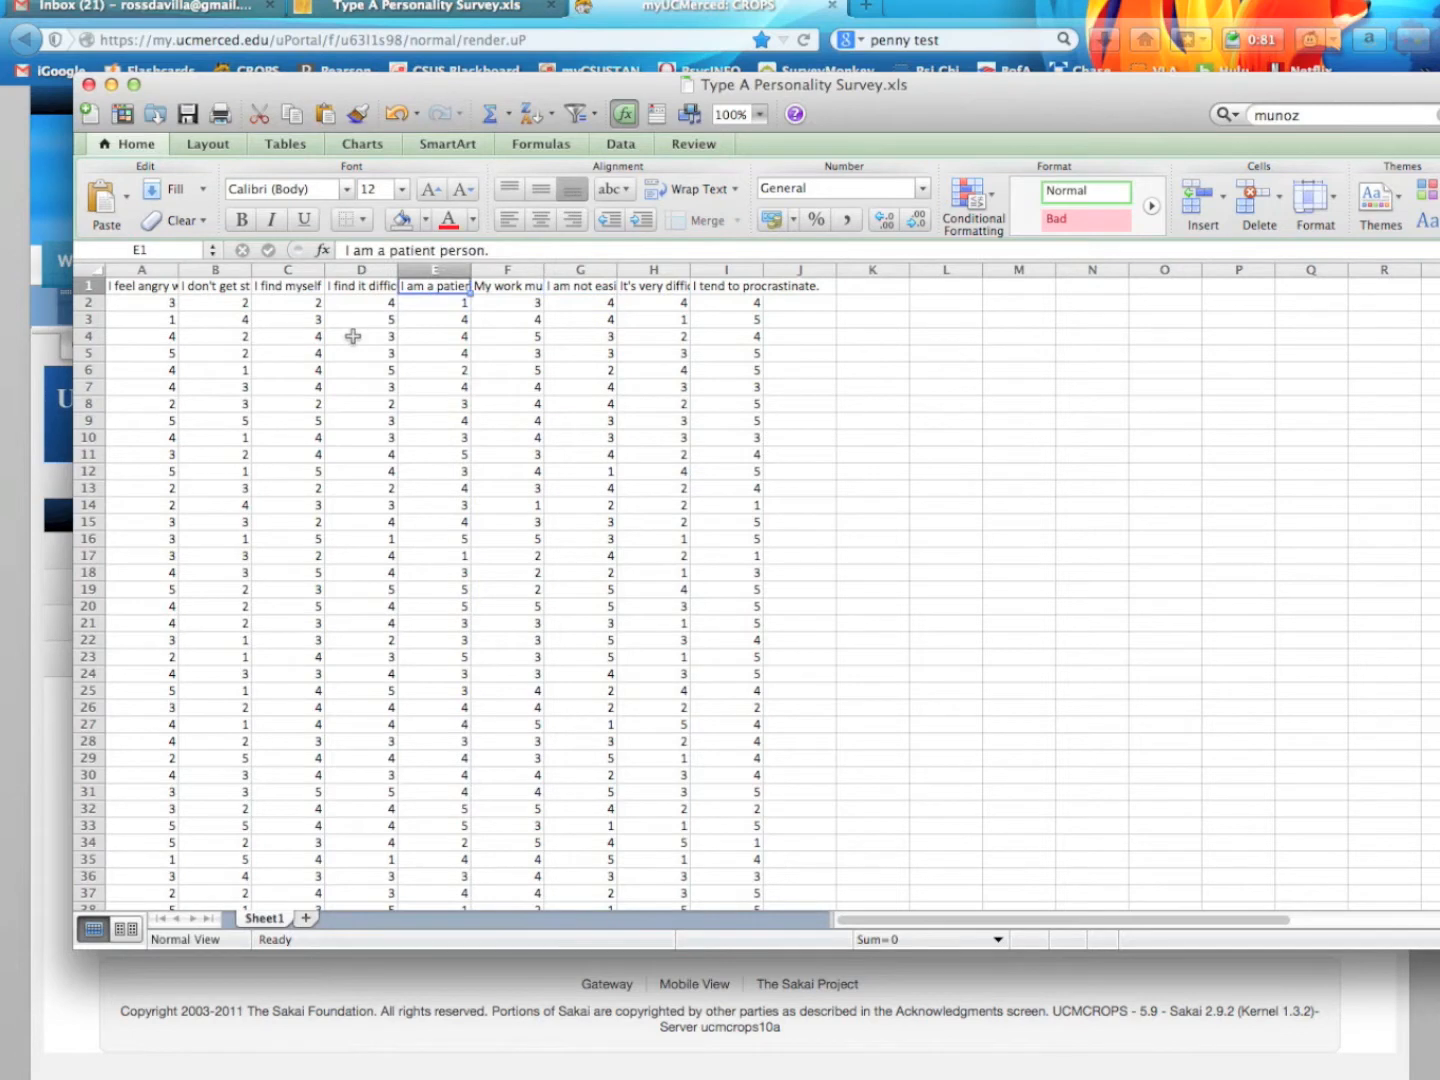
pyautogui.press('Left')
pyautogui.press('Left')
pyautogui.press('Left')
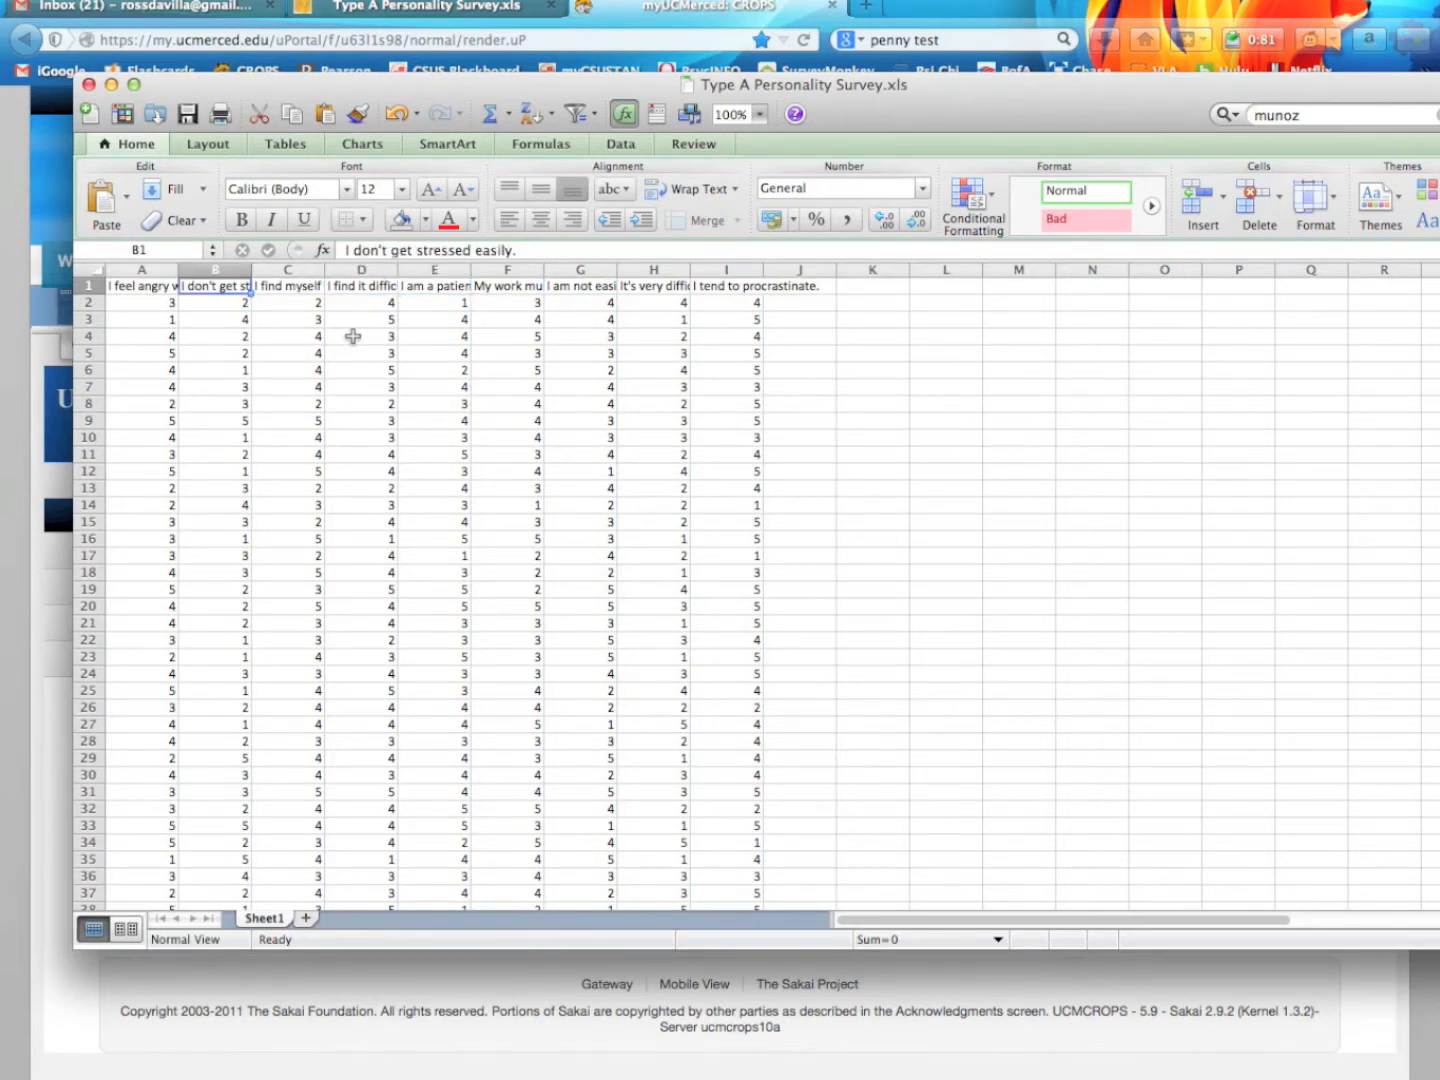
# Step: Switch to the survey's data table in StatCrunch, rechecking the wording of item G1 in the Excel workbook
pyautogui.click(483, 8)
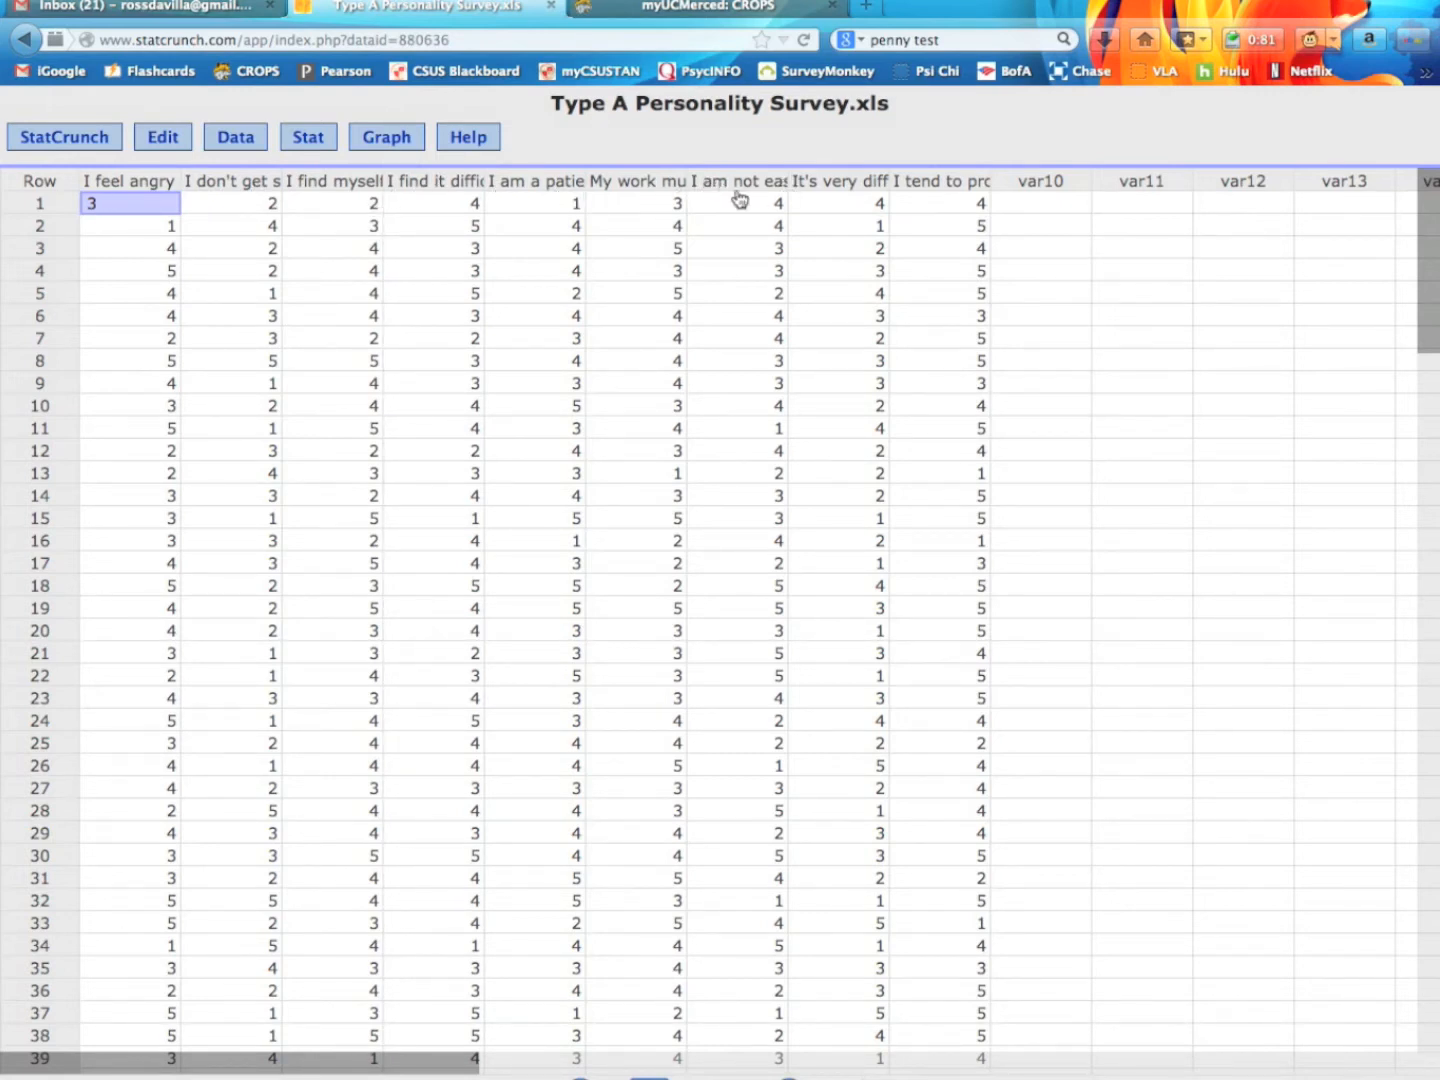
pyautogui.press('super+Tab')
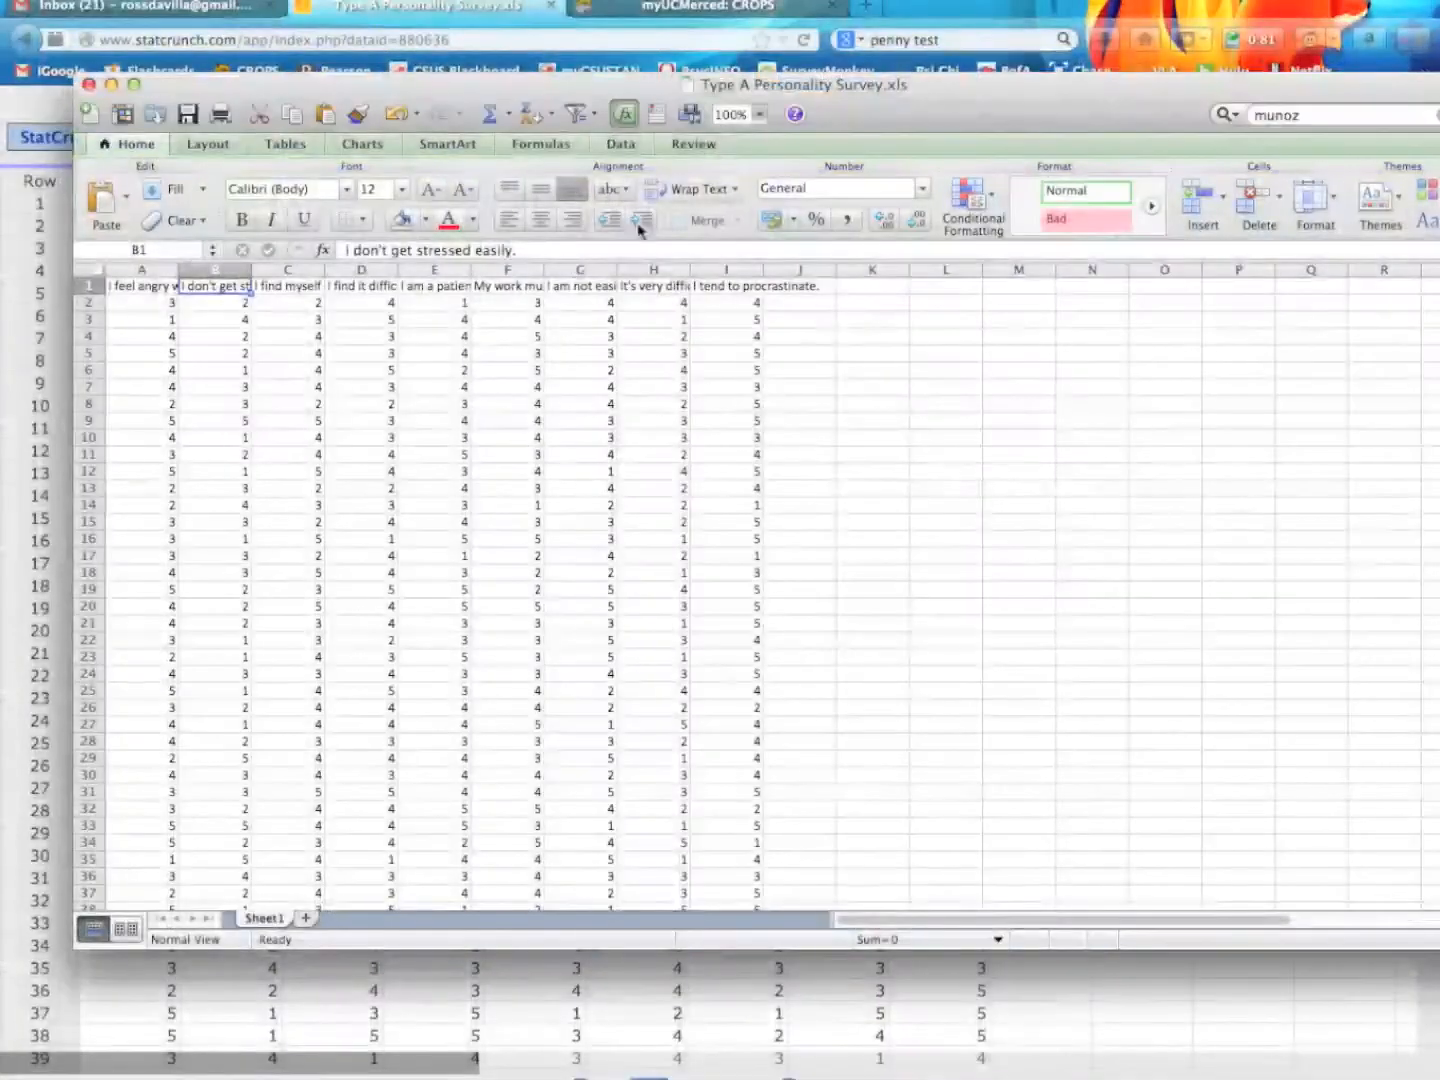
pyautogui.click(575, 301)
pyautogui.click(579, 287)
pyautogui.press('super+Tab')
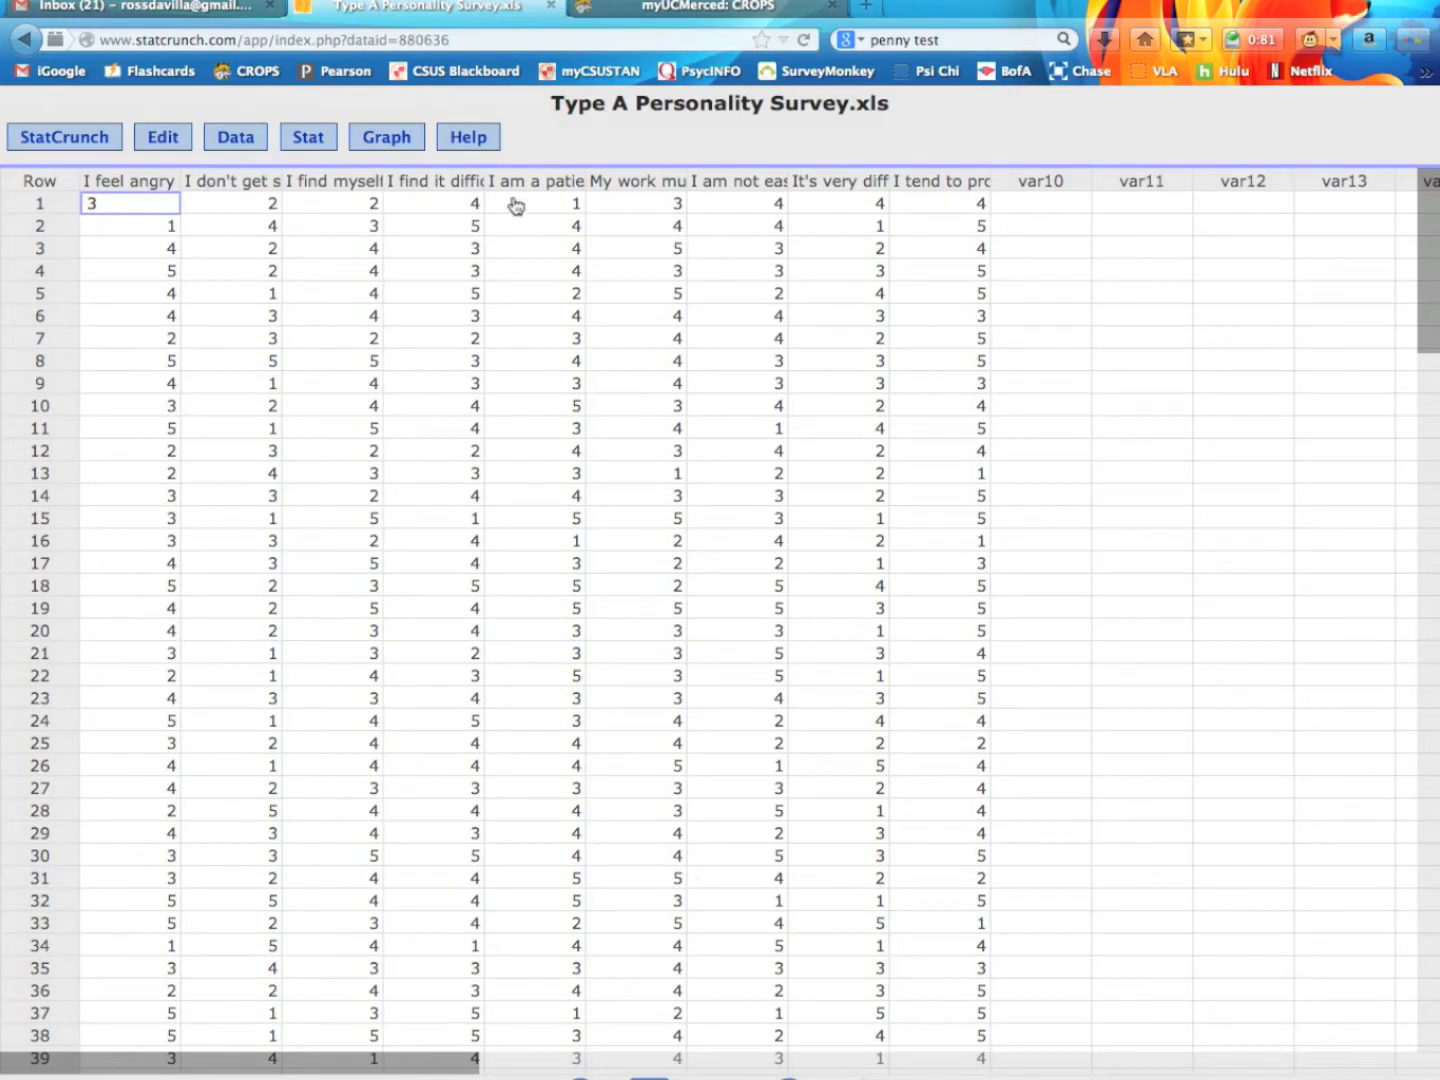
# Step: Start a Compute Expression and add the column "I don't get stressed easily." to the expression being built
pyautogui.click(231, 146)
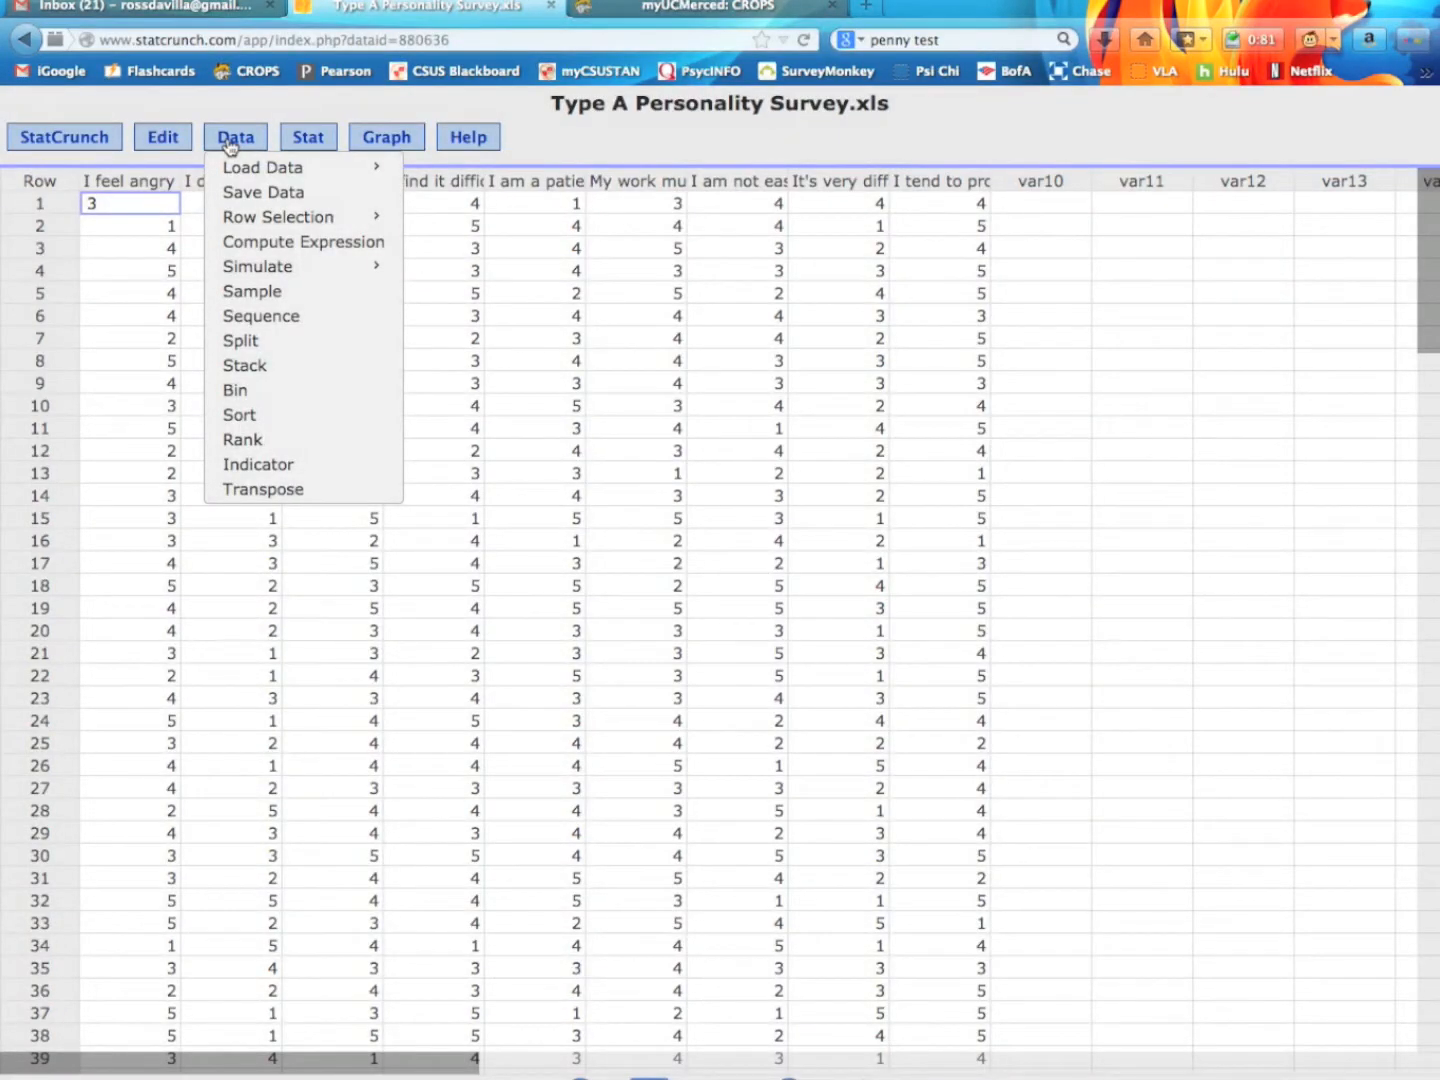
pyautogui.click(289, 241)
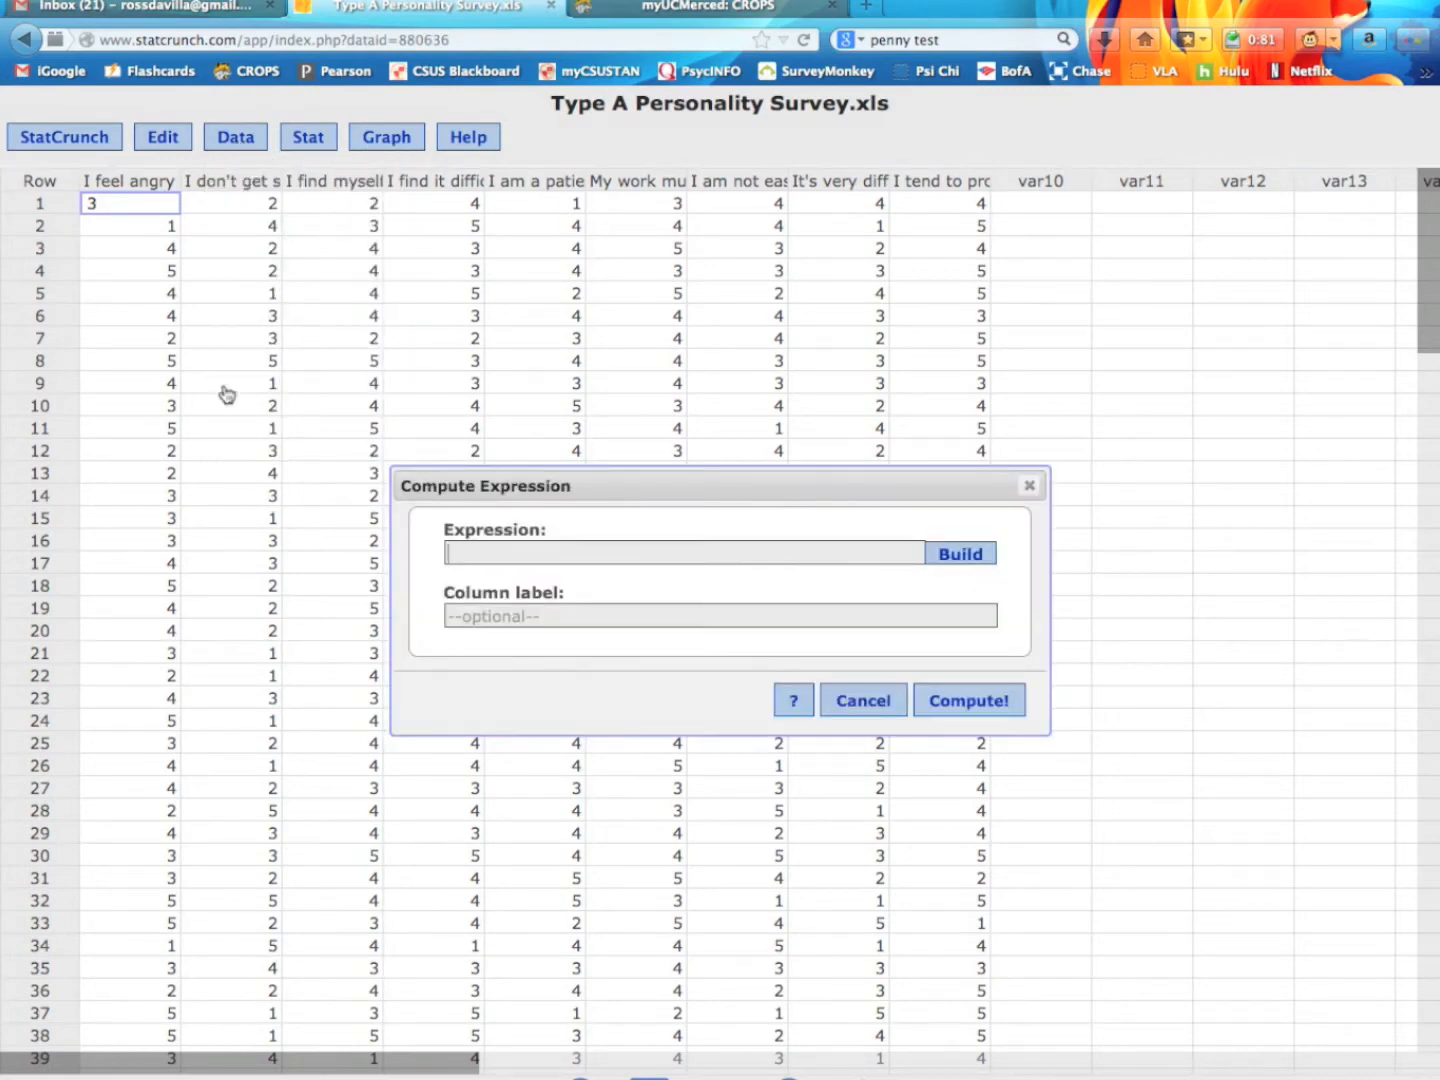
pyautogui.click(952, 555)
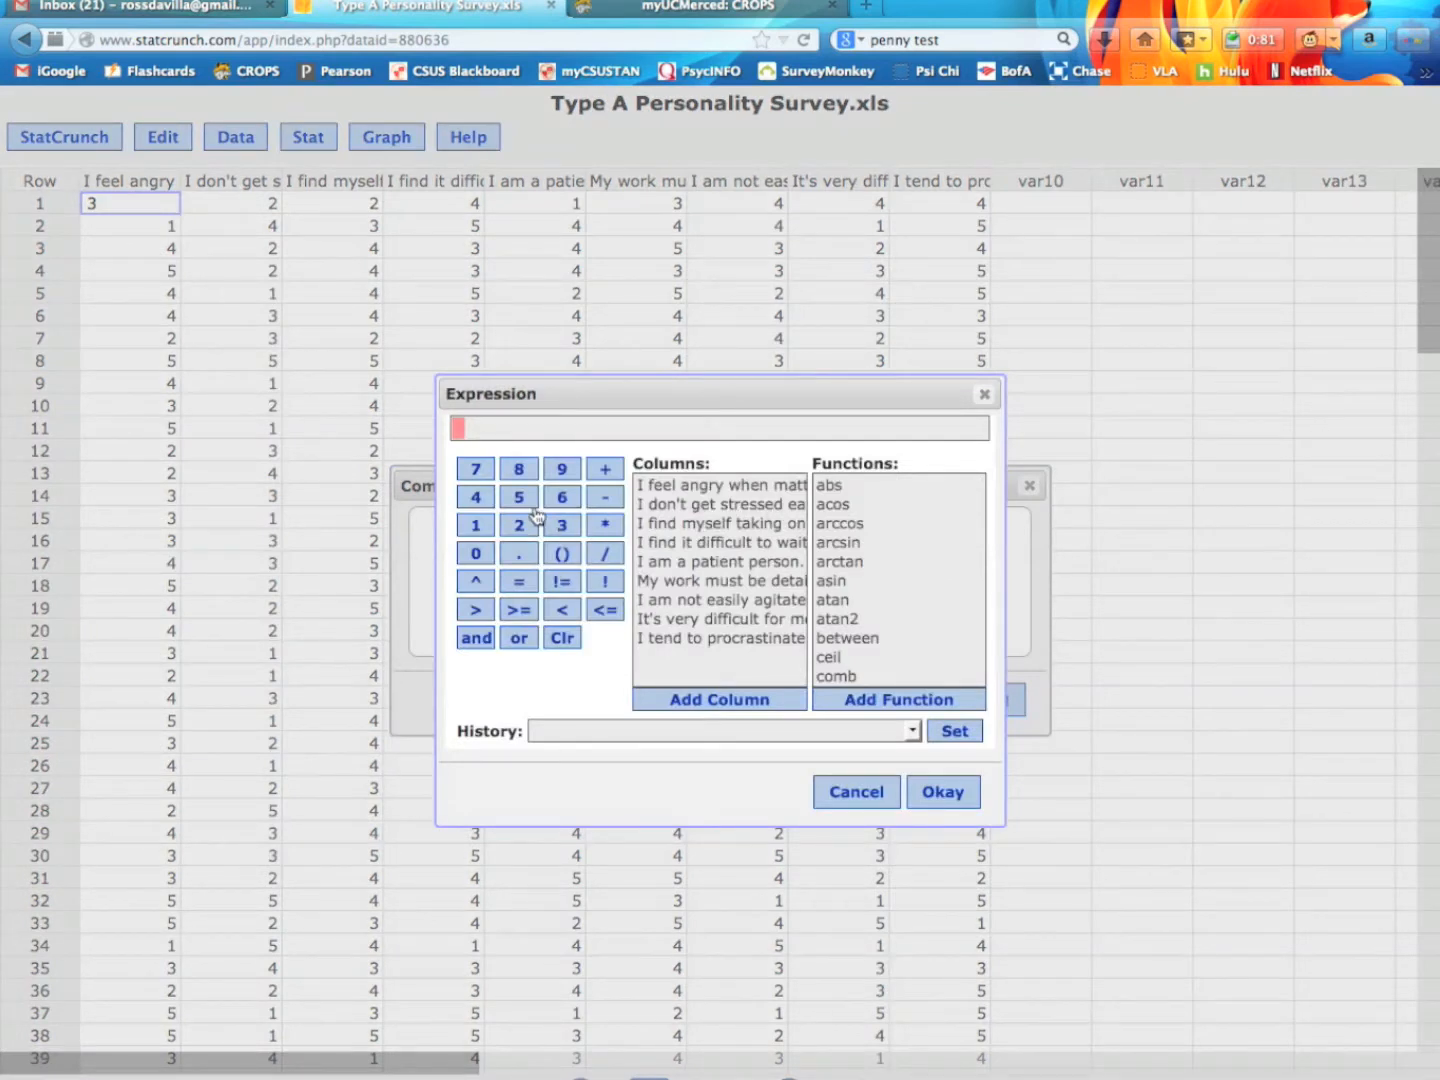
pyautogui.click(686, 507)
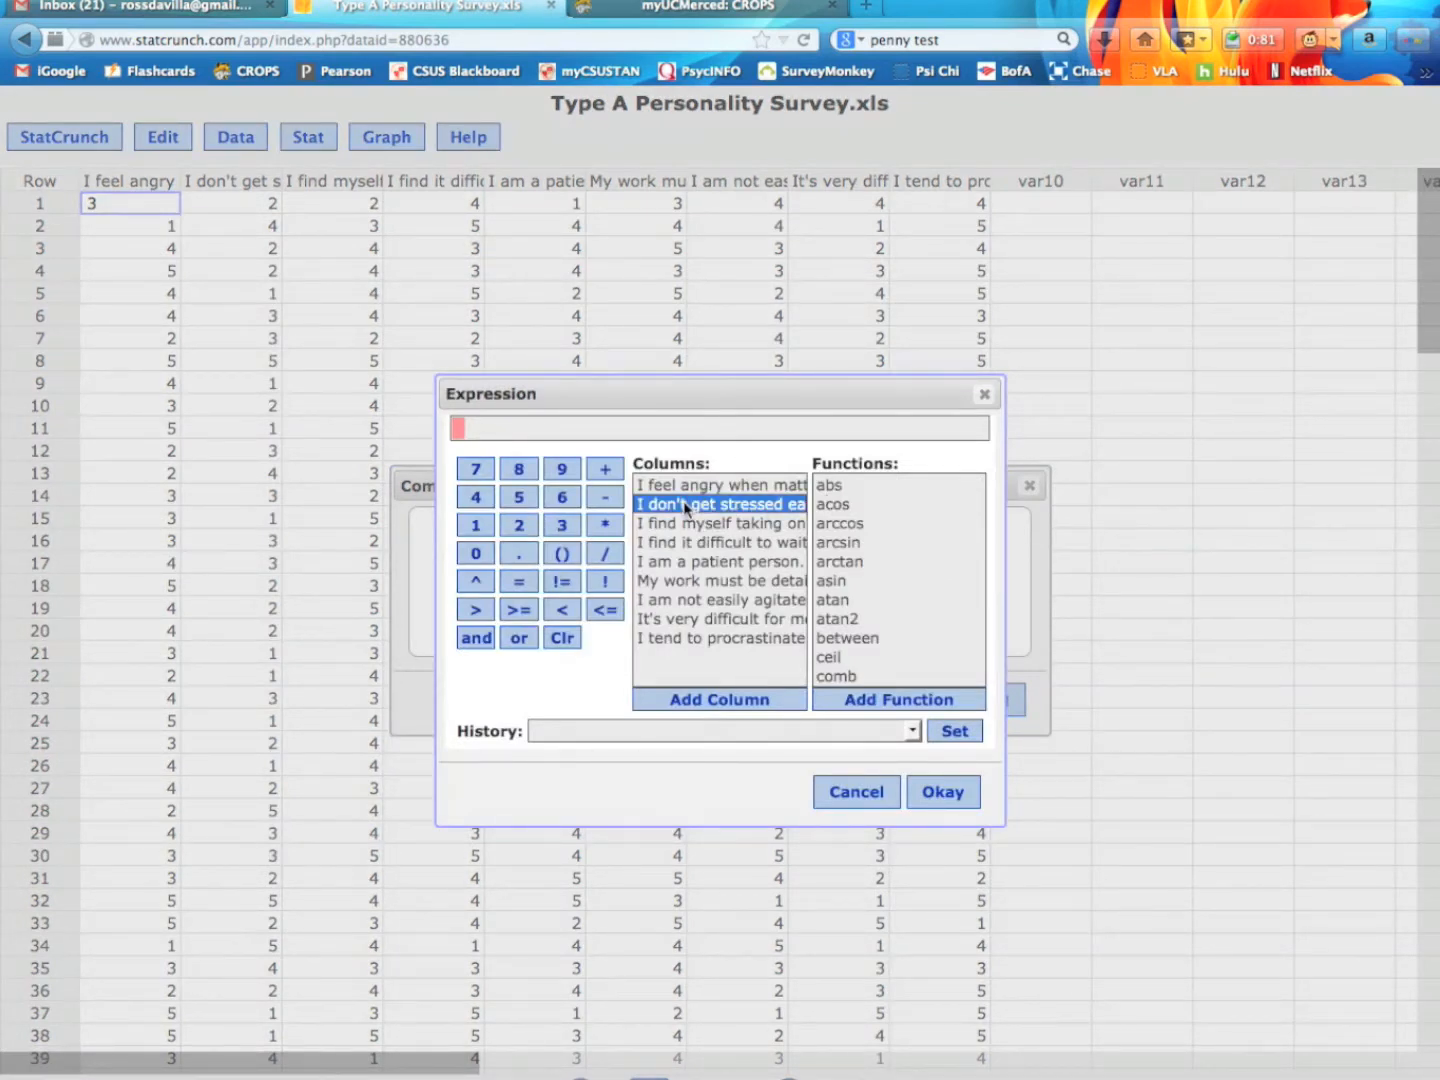
pyautogui.click(716, 704)
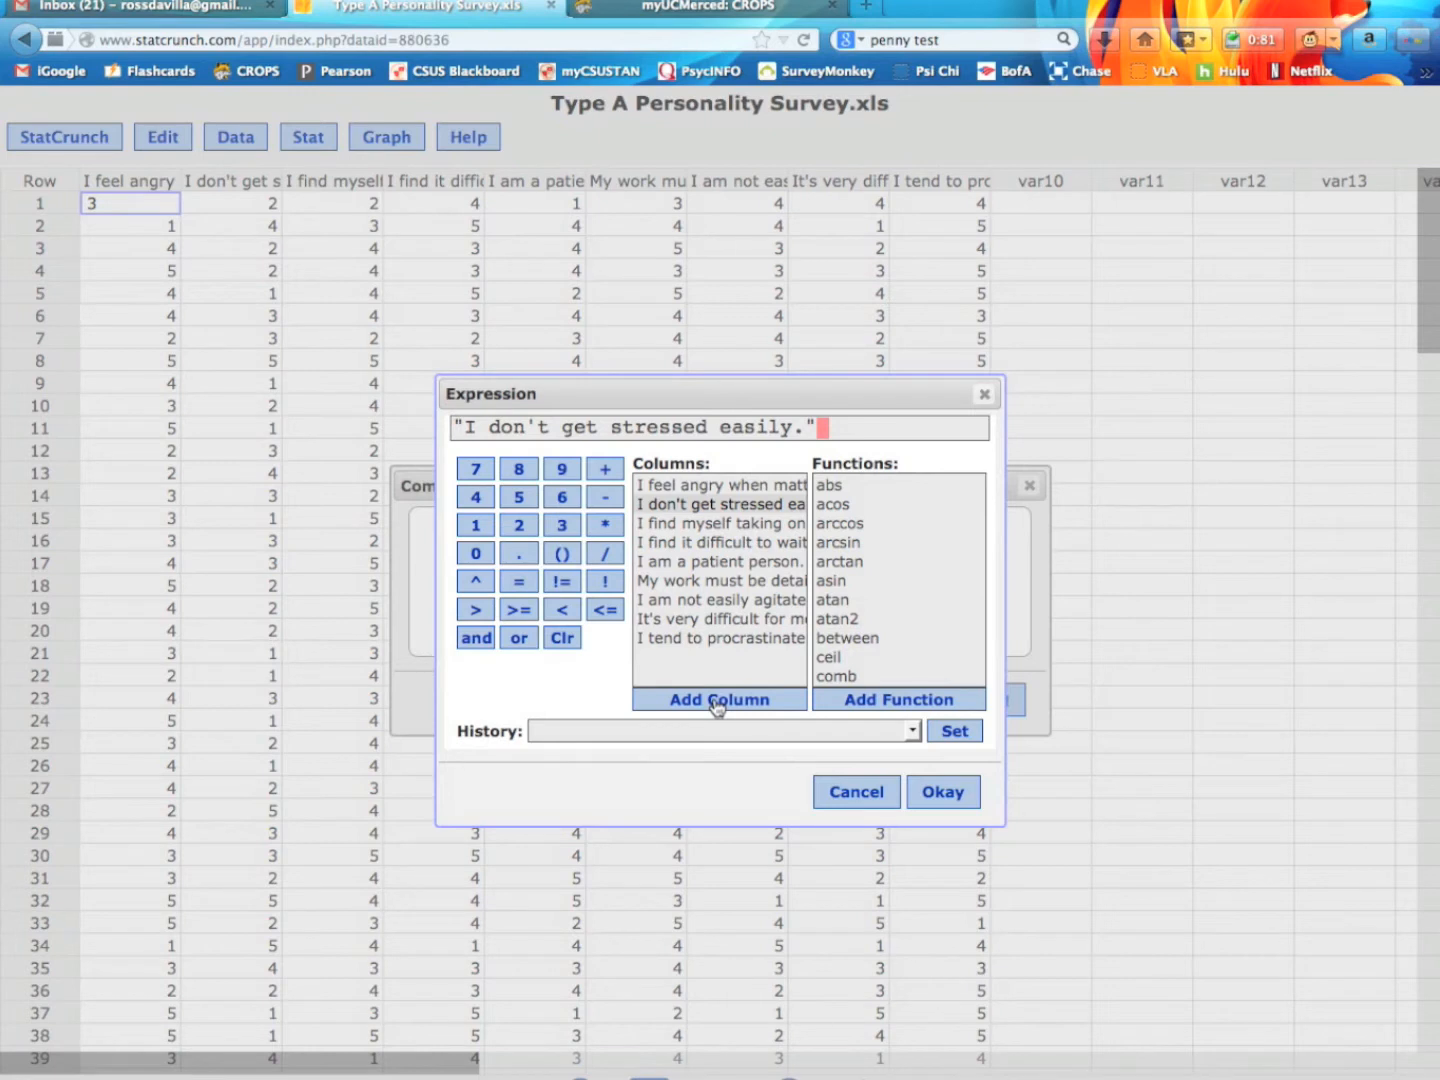
# Step: Complete the expression with *(-1)+6 and compute it as a new reverse-scored column without a custom label
pyautogui.write('*(-1)')
pyautogui.write('+6')
pyautogui.click(943, 793)
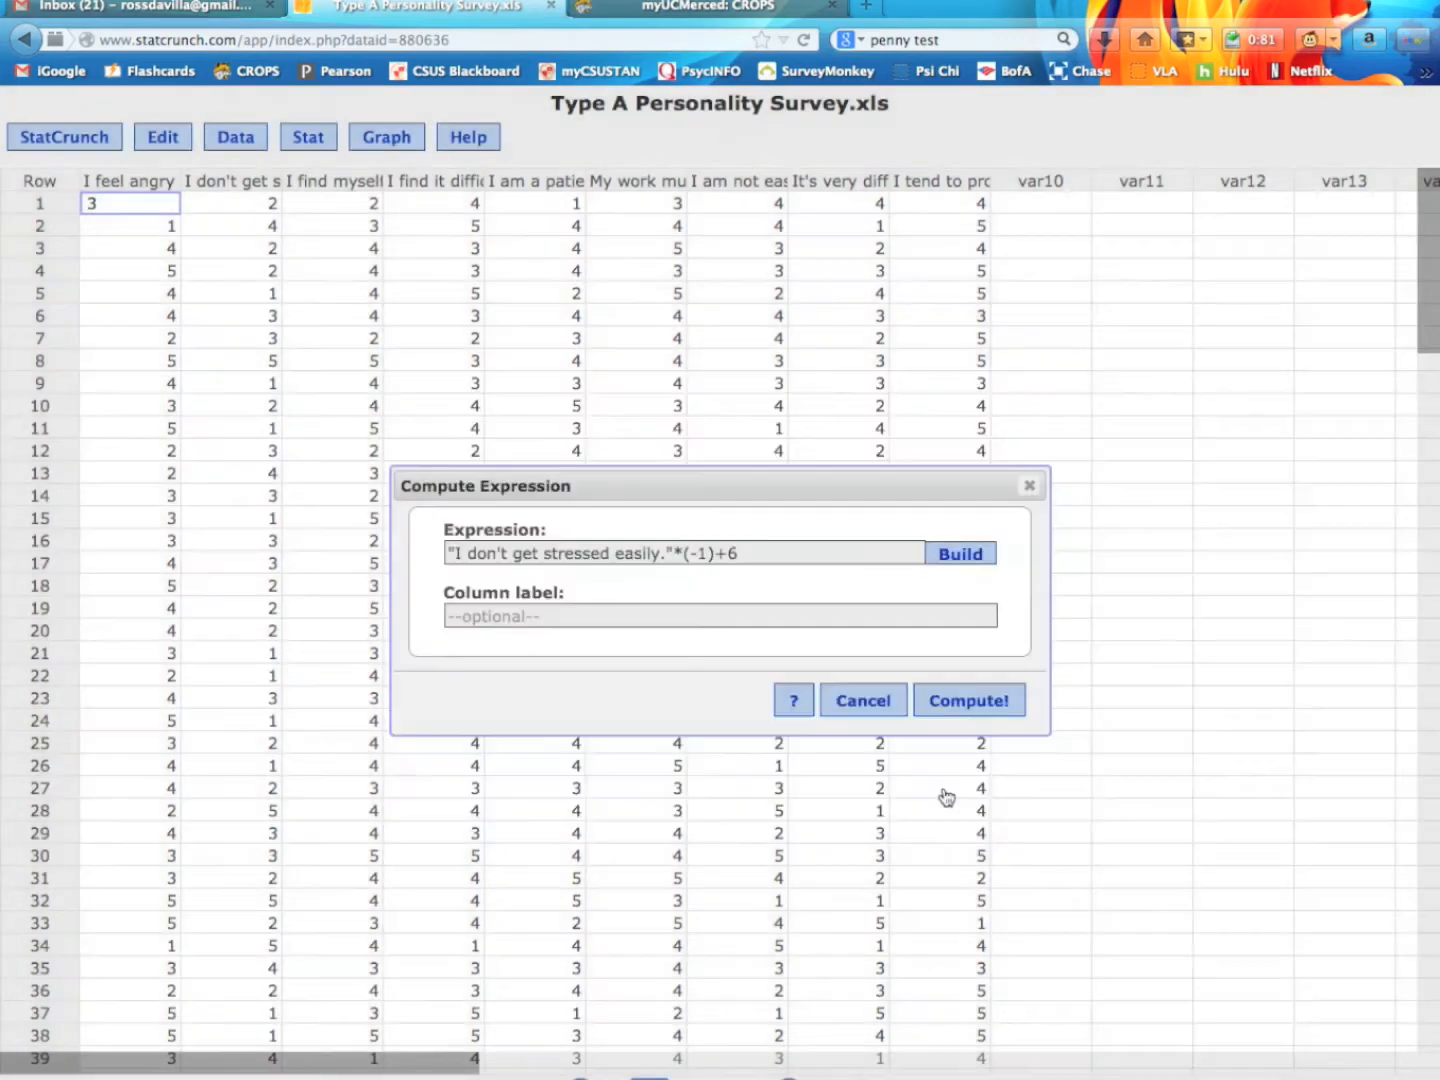
pyautogui.click(985, 704)
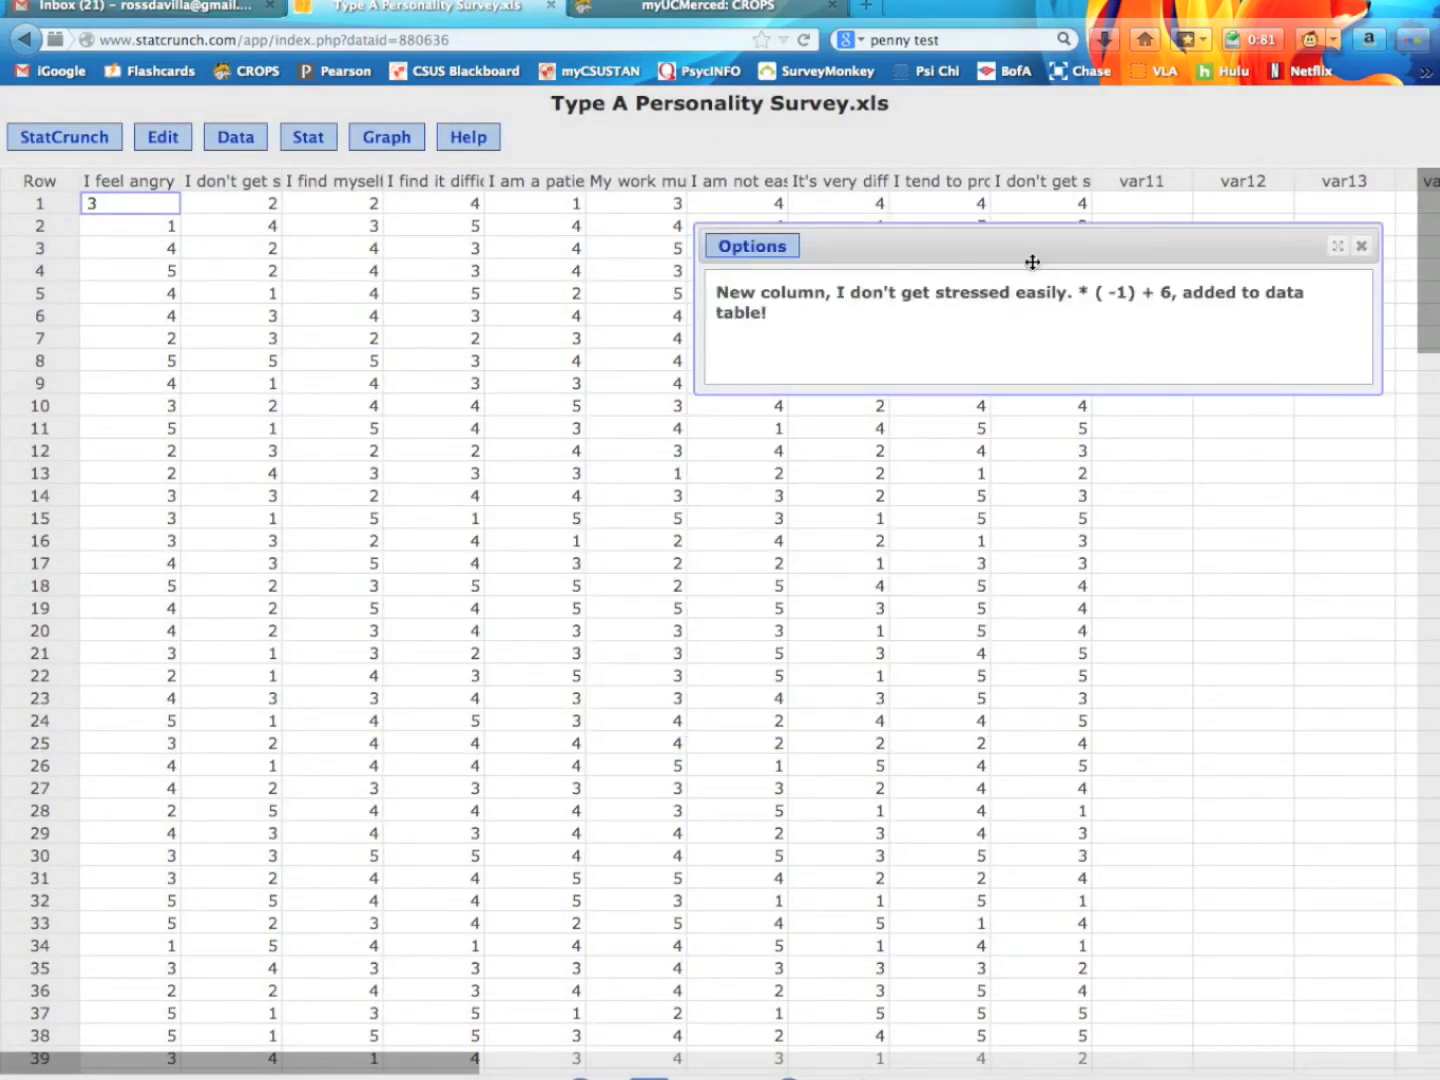
# Step: Reopen the computed expression for editing and remove the "I don't get stressed easily." column from it, keeping *(-1)+6
pyautogui.moveTo(1027, 257); pyautogui.dragTo(979, 340)
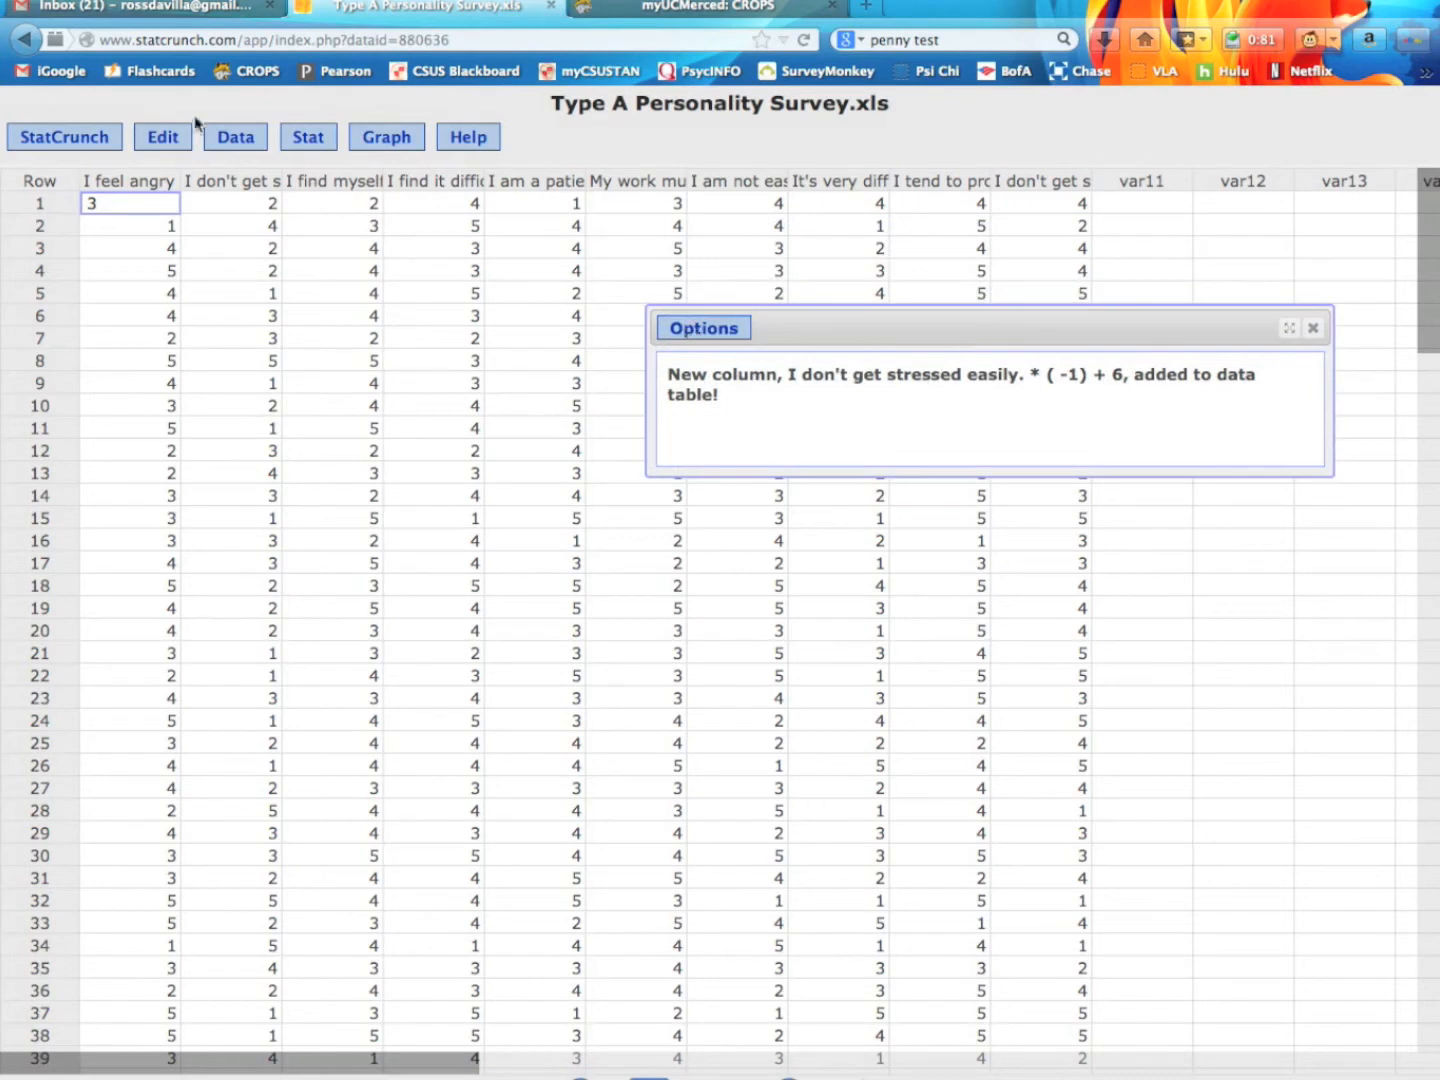
pyautogui.click(672, 328)
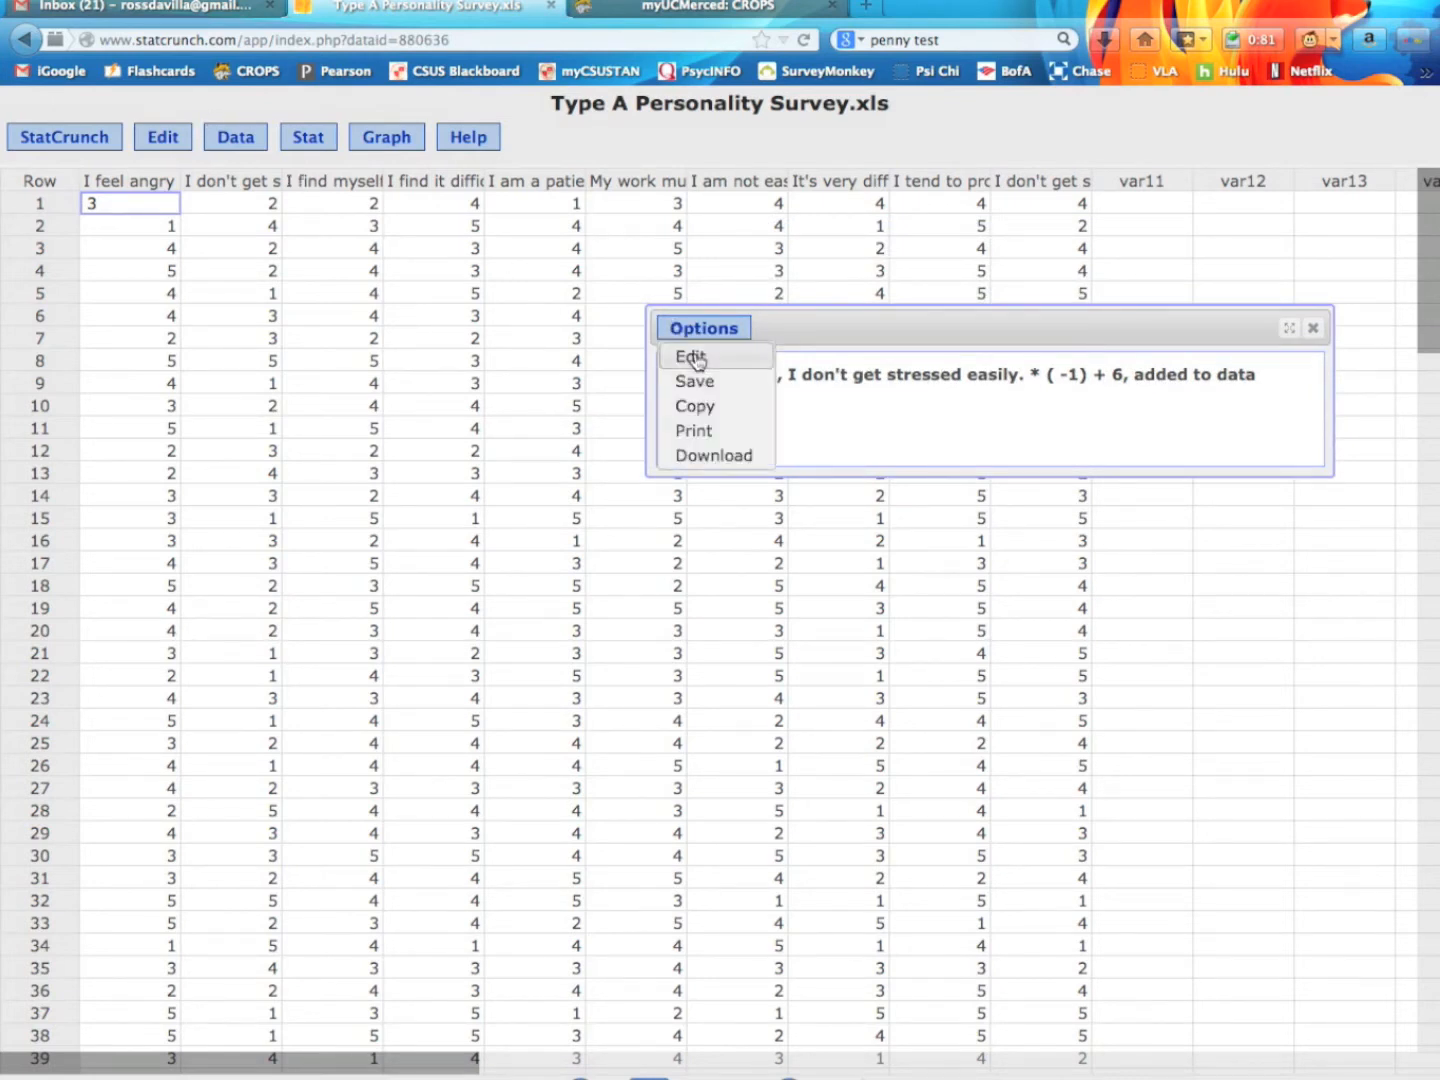
pyautogui.click(695, 356)
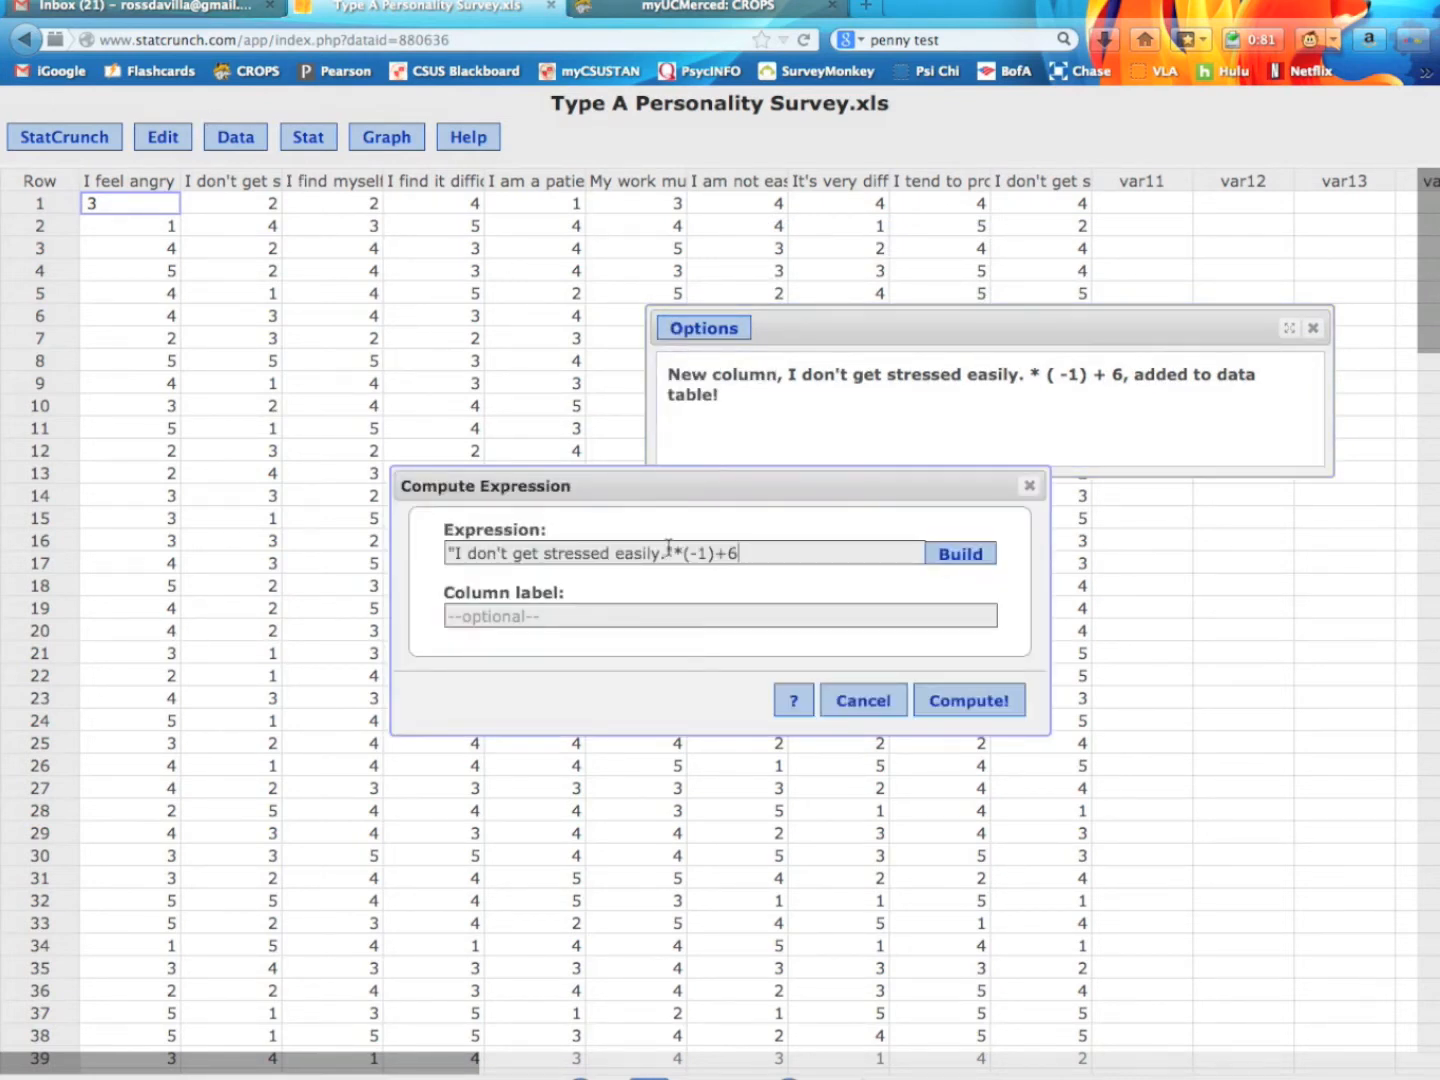
pyautogui.click(971, 564)
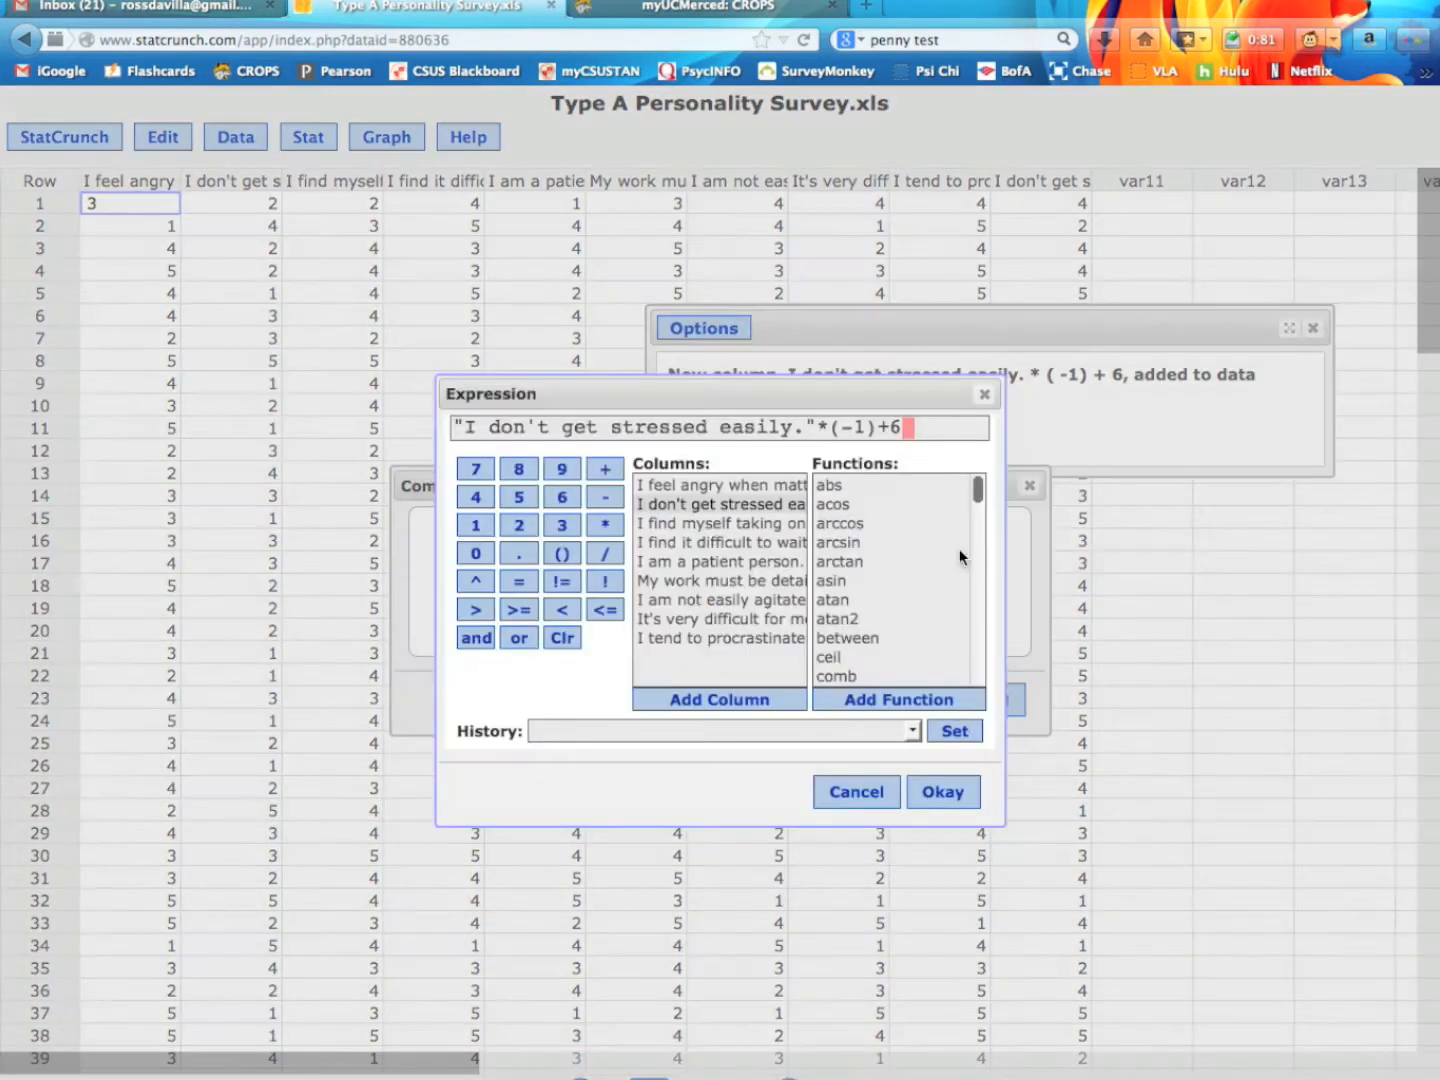
pyautogui.click(818, 428)
pyautogui.press('BackSpace')
pyautogui.press('BackSpace')
pyautogui.press('BackSpace')
pyautogui.press('BackSpace')
pyautogui.press('BackSpace')
pyautogui.press('BackSpace')
pyautogui.press('BackSpace')
pyautogui.press('BackSpace')
pyautogui.press('BackSpace')
pyautogui.press('BackSpace')
pyautogui.press('BackSpace')
pyautogui.press('BackSpace')
pyautogui.press('BackSpace')
pyautogui.press('BackSpace')
pyautogui.press('BackSpace')
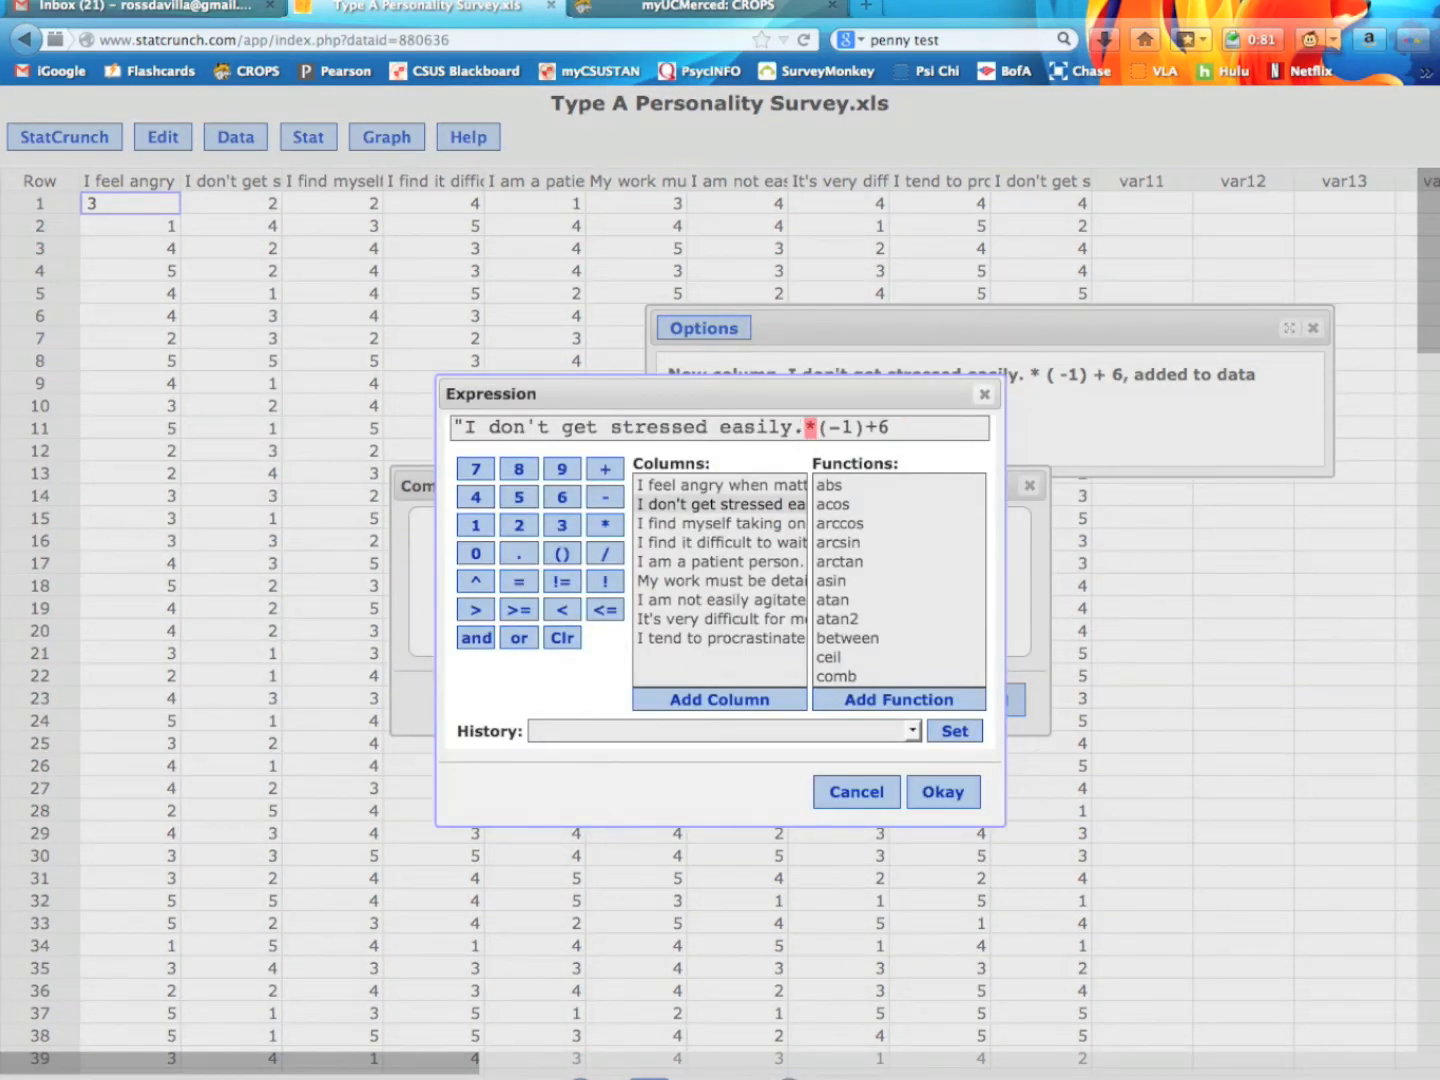
pyautogui.press('BackSpace')
pyautogui.press('BackSpace')
pyautogui.press('BackSpace')
pyautogui.press('BackSpace')
pyautogui.press('BackSpace')
pyautogui.press('BackSpace')
pyautogui.press('BackSpace')
pyautogui.press('BackSpace')
pyautogui.press('BackSpace')
pyautogui.press('BackSpace')
pyautogui.press('BackSpace')
pyautogui.press('BackSpace')
pyautogui.press('BackSpace')
pyautogui.press('BackSpace')
pyautogui.press('BackSpace')
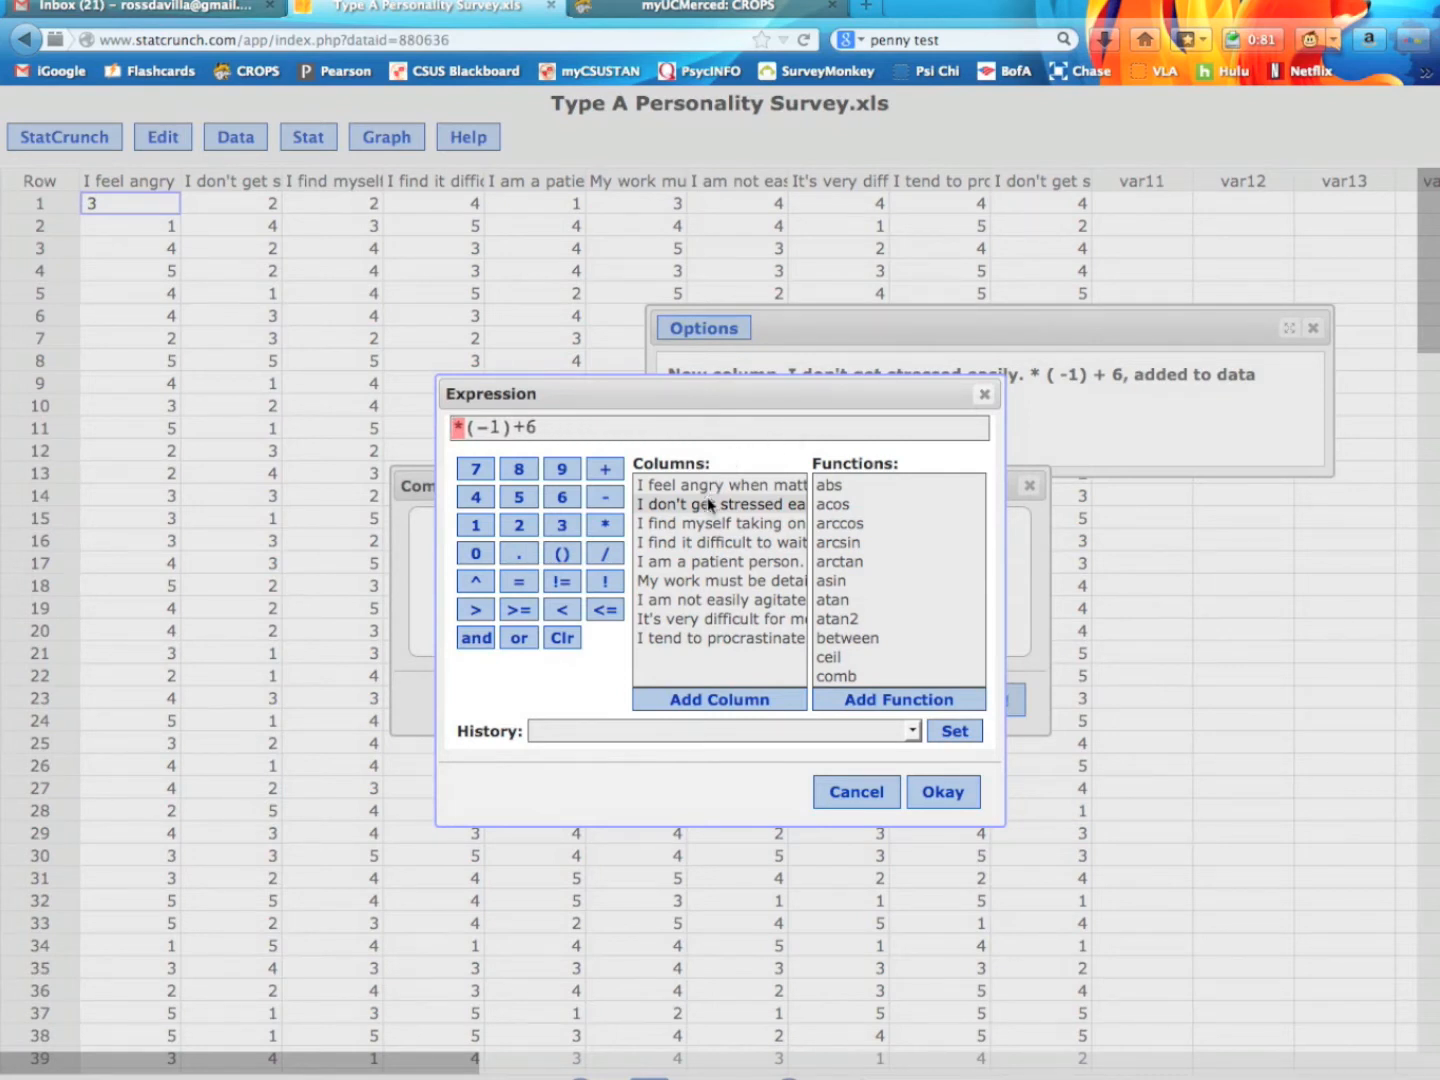
# Step: Insert the column "I am a patient person." before *(-1)+6 and compute the reverse-scored column
pyautogui.click(707, 563)
pyautogui.click(710, 700)
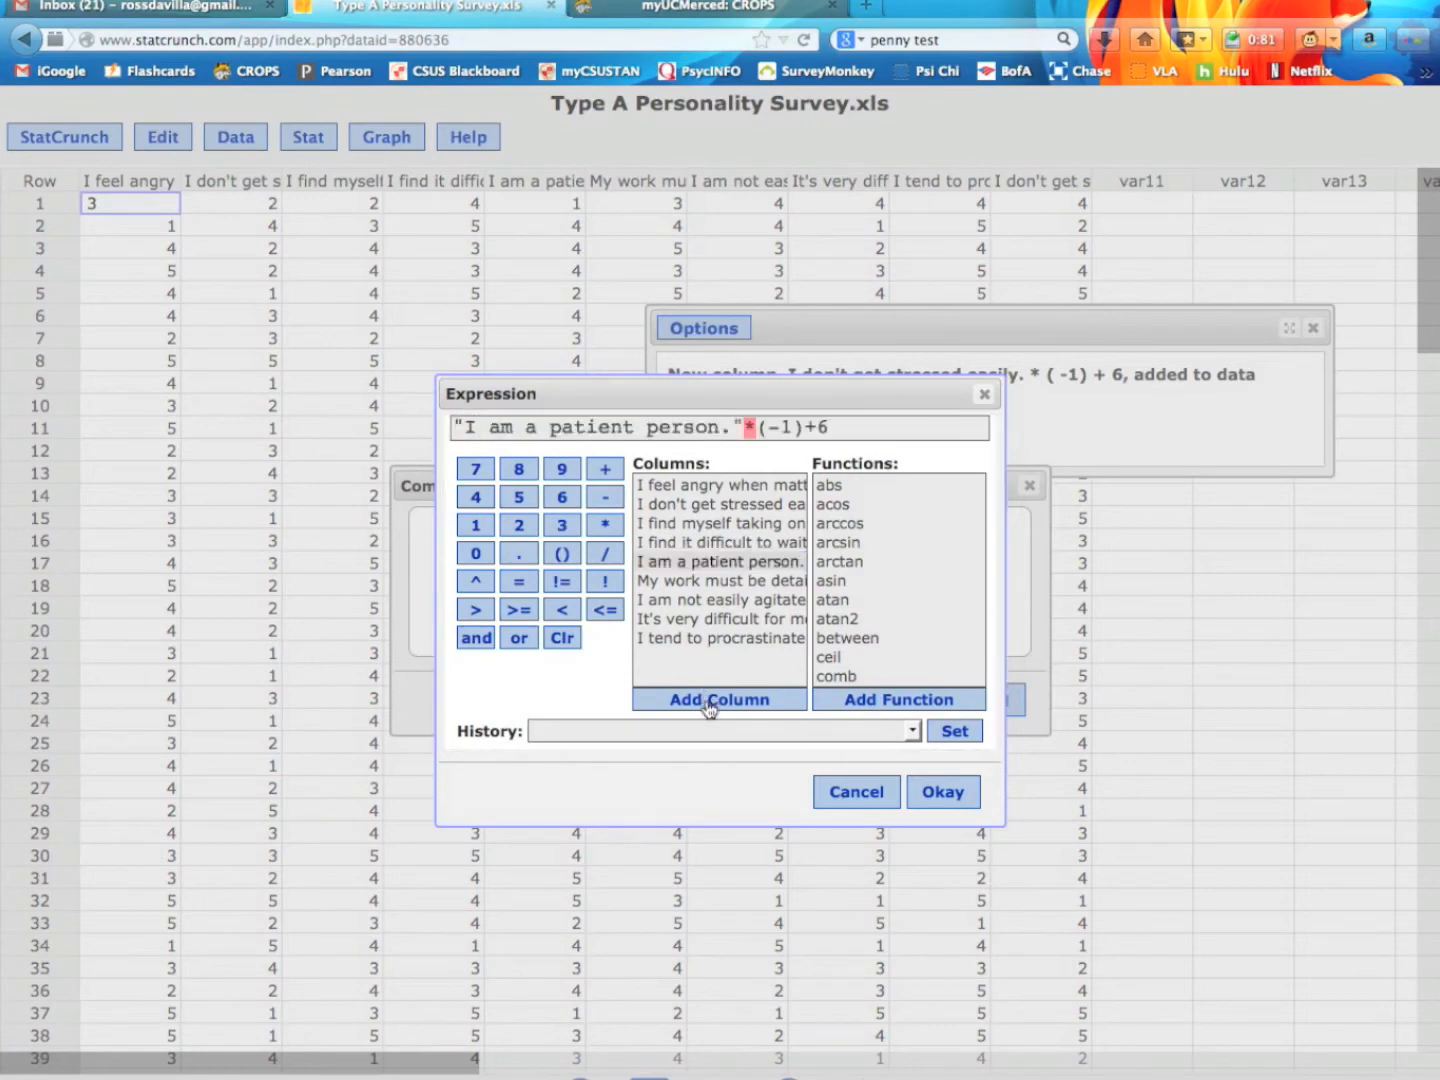
pyautogui.click(943, 790)
pyautogui.click(1000, 704)
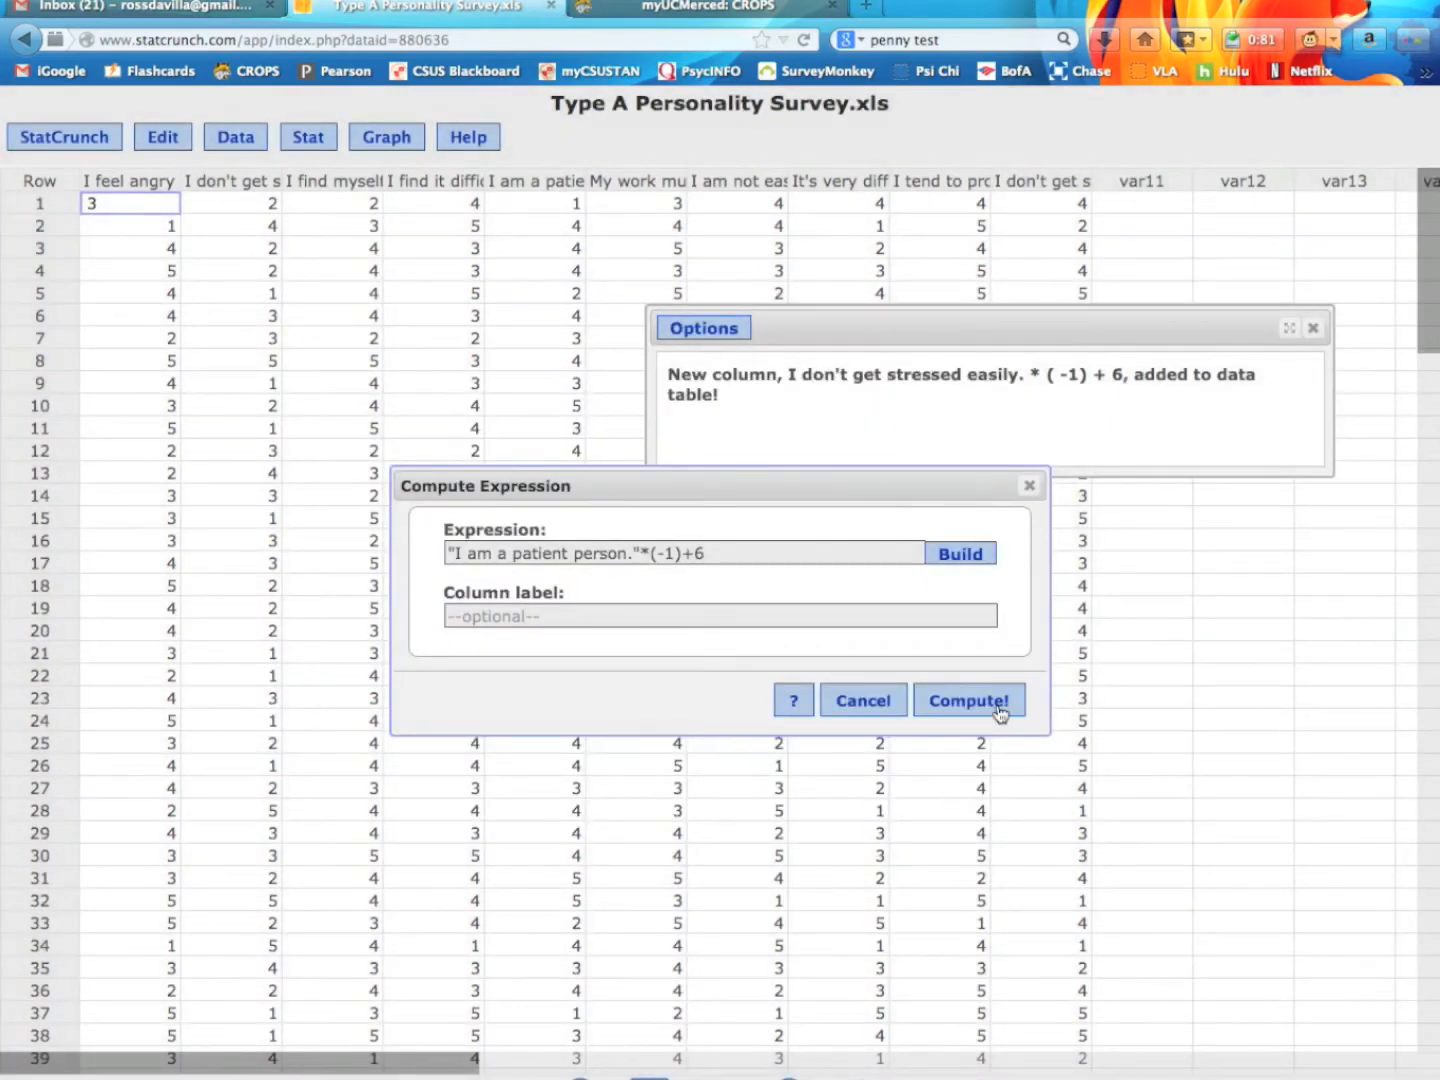
# Step: Edit the latest computed expression and clear "I am a patient person." from it, leaving only *(-1)+6
pyautogui.click(843, 247)
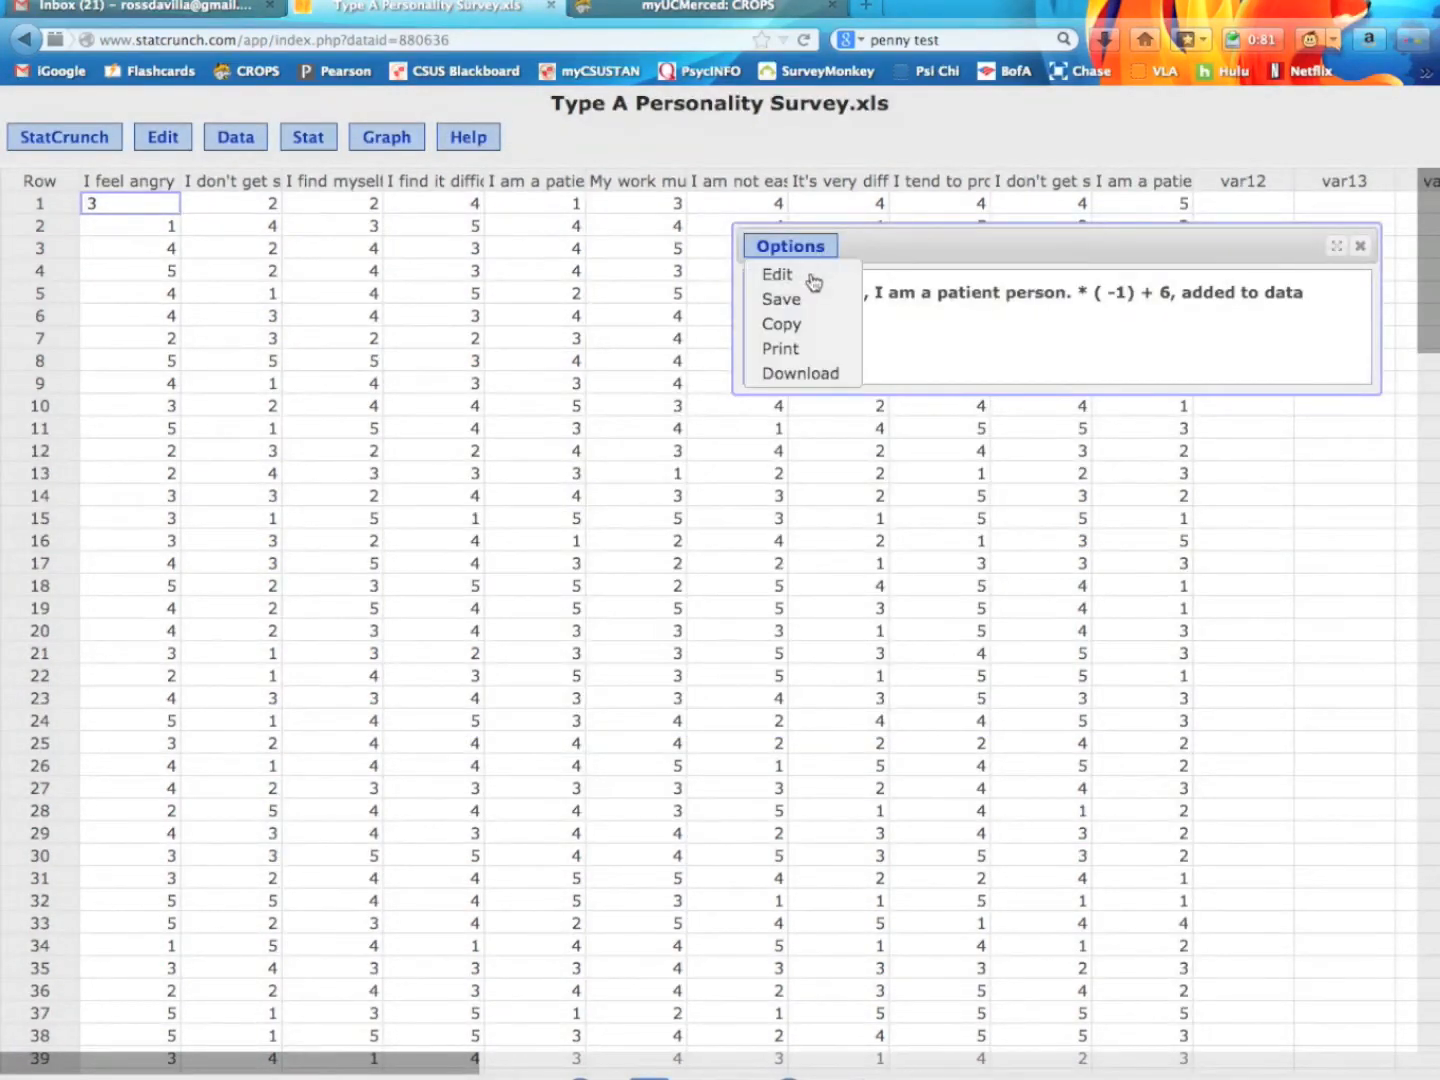
pyautogui.click(815, 282)
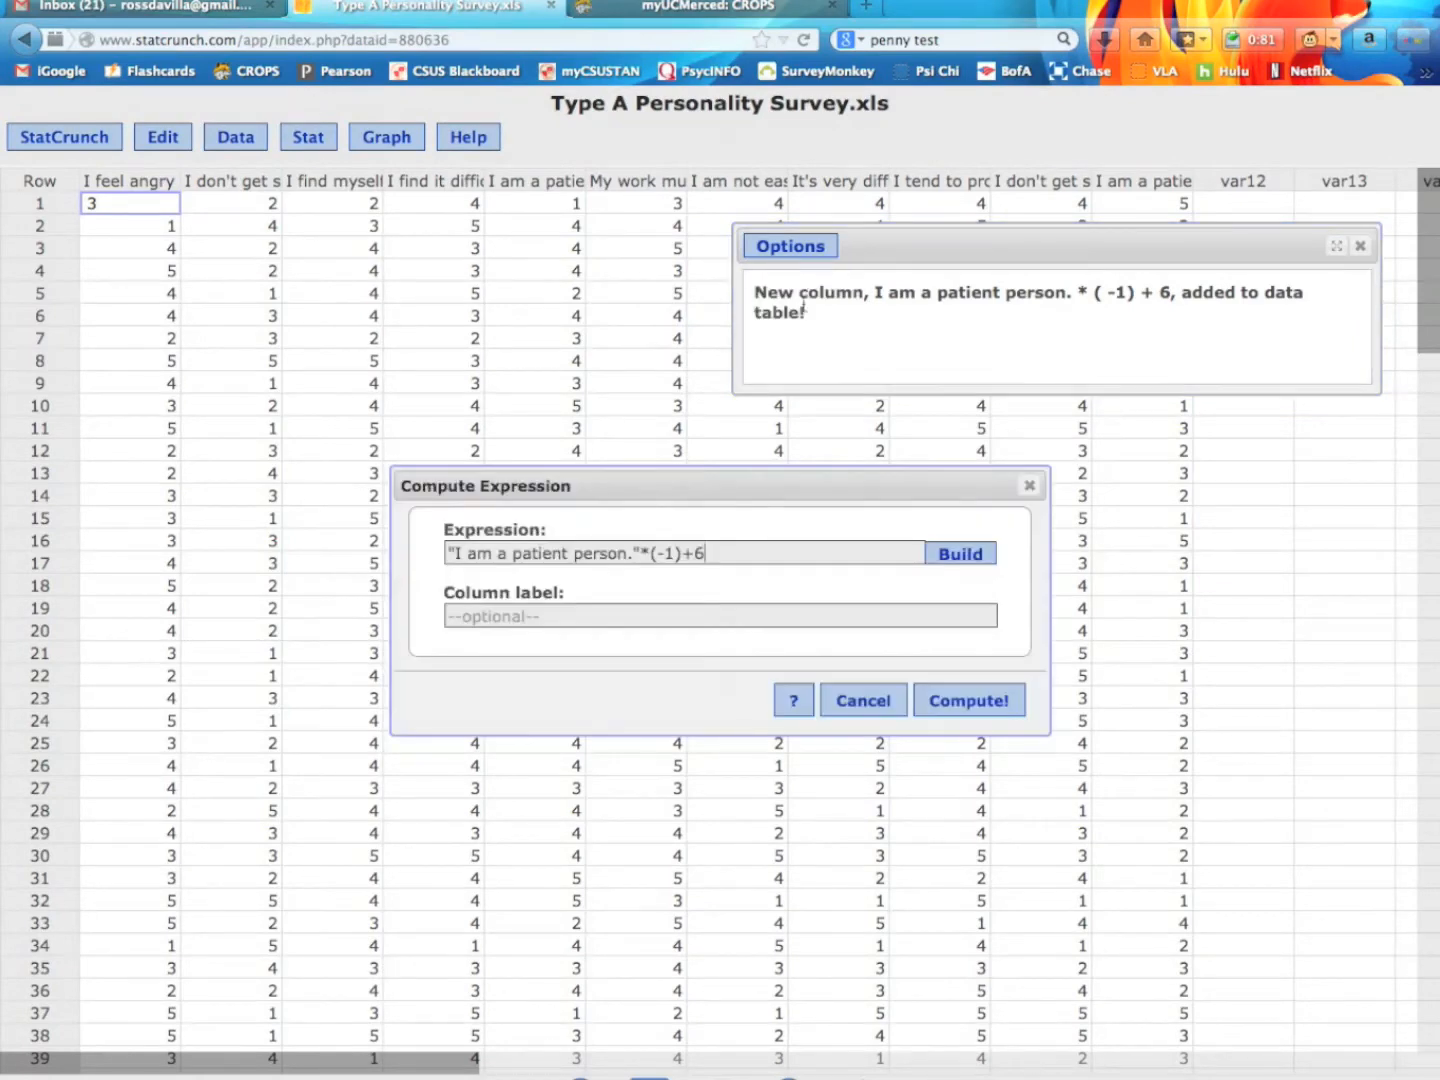
pyautogui.click(966, 558)
pyautogui.press('Left')
pyautogui.press('Left')
pyautogui.press('Left')
pyautogui.press('Left')
pyautogui.press('Left')
pyautogui.press('Left')
pyautogui.press('Left')
pyautogui.press('BackSpace')
pyautogui.press('BackSpace')
pyautogui.press('BackSpace')
pyautogui.press('BackSpace')
pyautogui.press('BackSpace')
pyautogui.press('BackSpace')
pyautogui.press('BackSpace')
pyautogui.press('BackSpace')
pyautogui.press('BackSpace')
pyautogui.press('BackSpace')
pyautogui.press('BackSpace')
pyautogui.press('BackSpace')
pyautogui.press('BackSpace')
pyautogui.press('BackSpace')
pyautogui.press('BackSpace')
pyautogui.press('BackSpace')
pyautogui.press('BackSpace')
pyautogui.press('BackSpace')
pyautogui.press('BackSpace')
pyautogui.press('BackSpace')
pyautogui.press('BackSpace')
pyautogui.press('BackSpace')
pyautogui.press('BackSpace')
pyautogui.press('BackSpace')
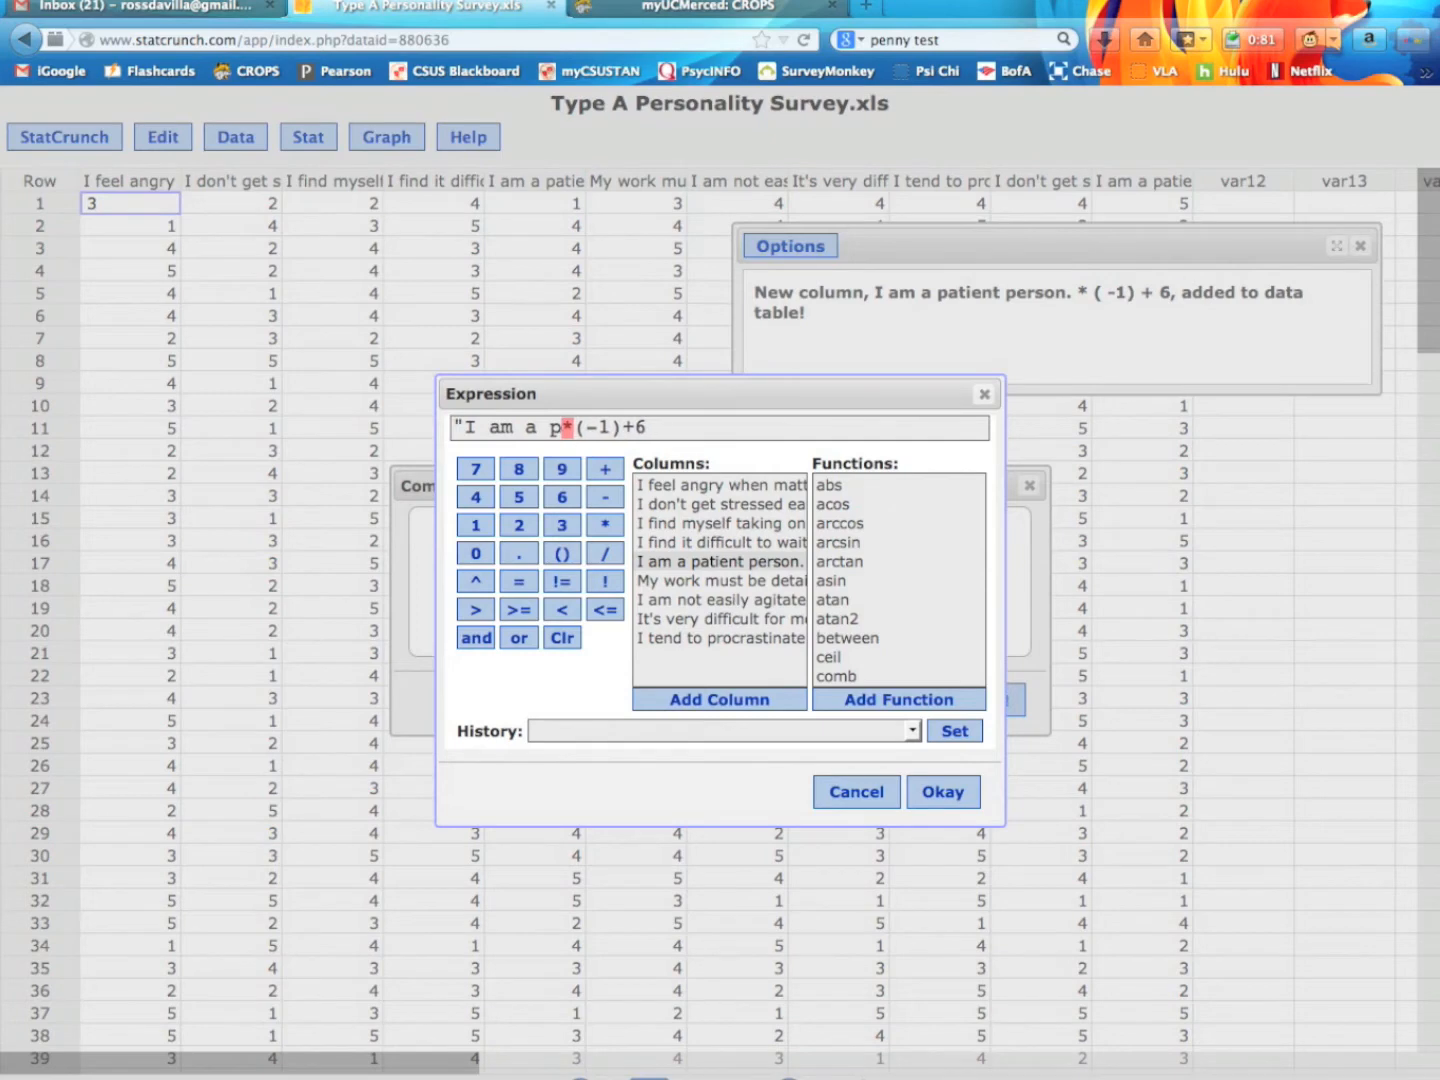
# Step: Add the column "I am not easily agitated." in front of *(-1)+6 and compute the new column
pyautogui.click(743, 602)
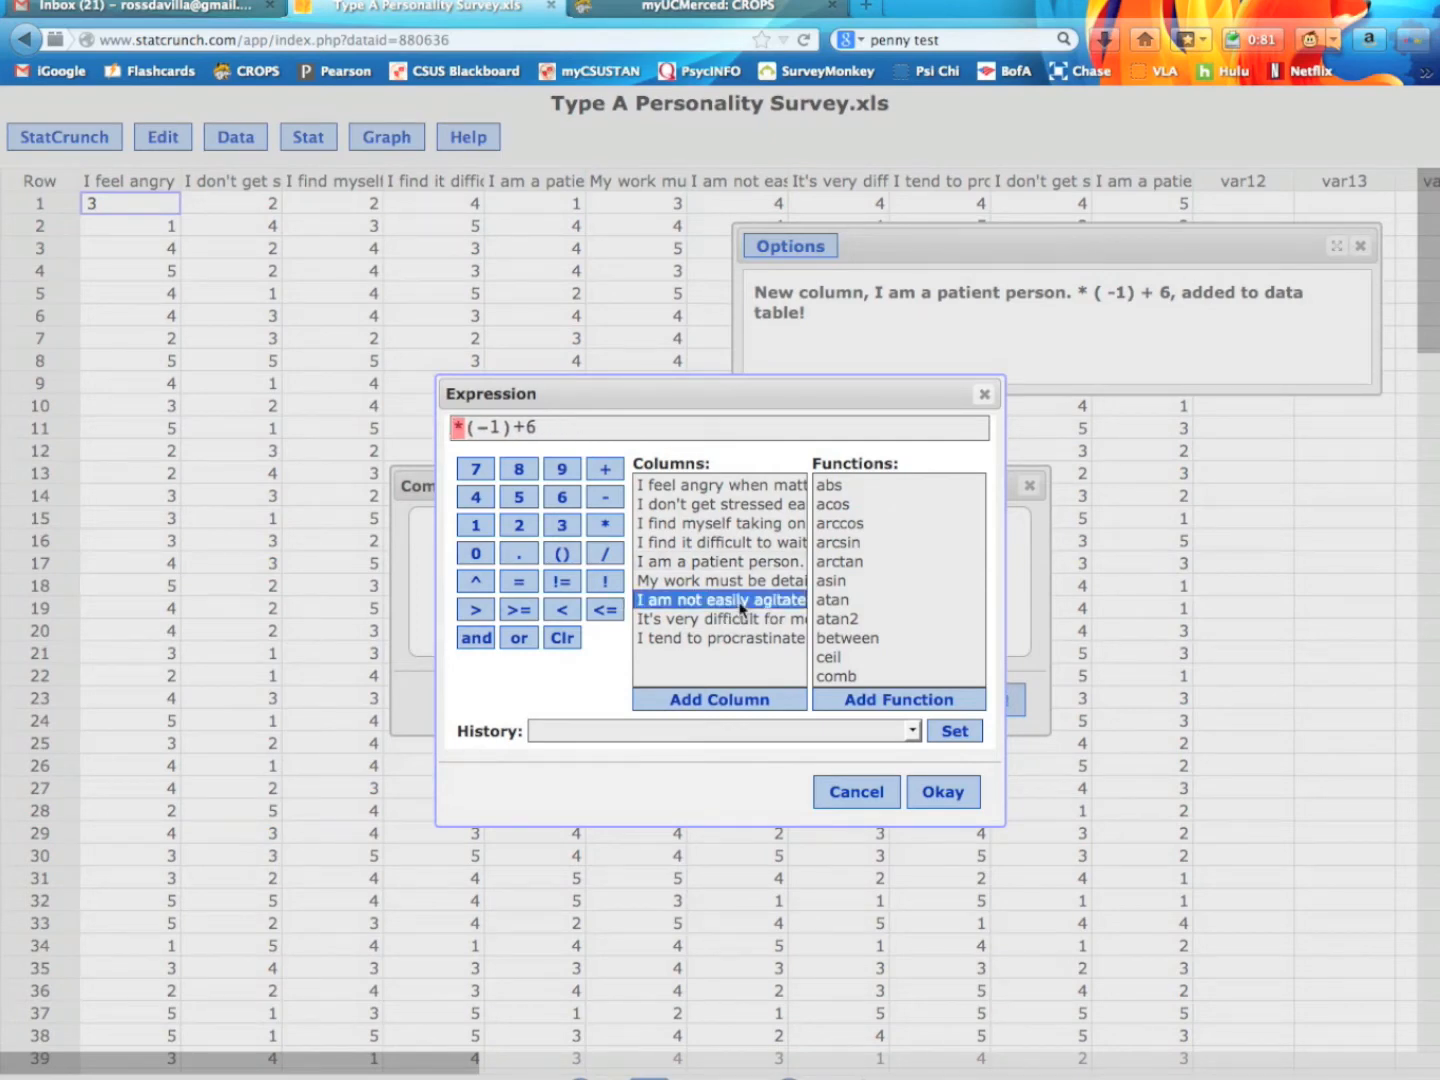
pyautogui.click(739, 699)
pyautogui.click(943, 795)
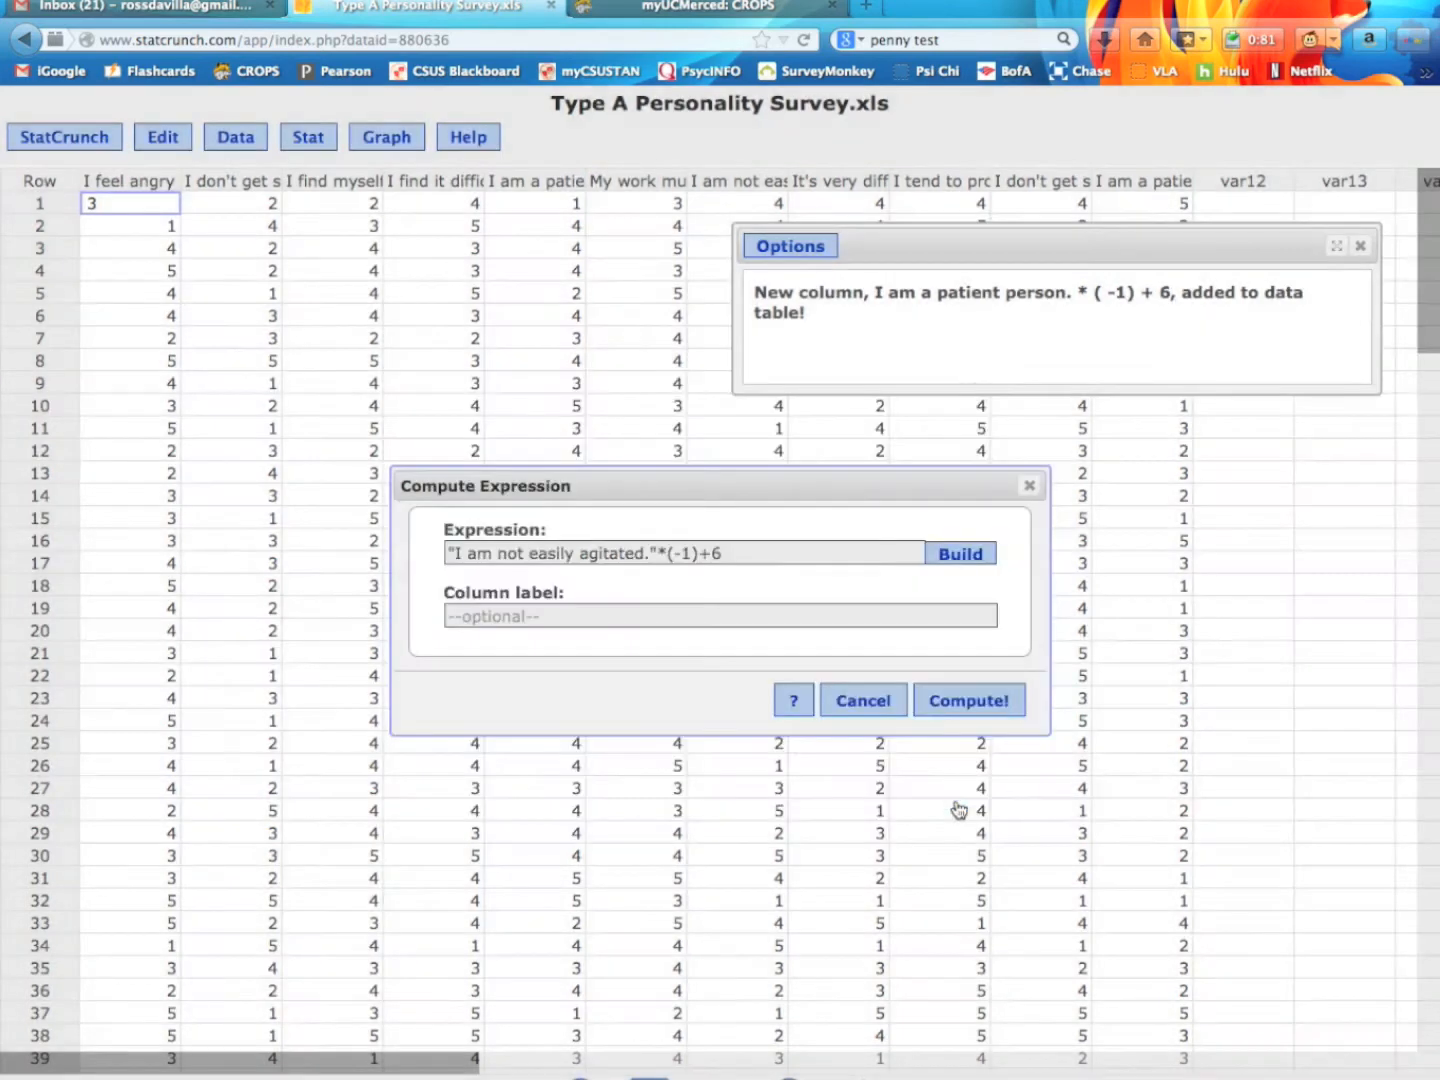
pyautogui.click(988, 706)
# Step: Reopen the expression, delete the "I am not easily agitated." reference, and place the insertion point before *(-1)+6 in the expression builder
pyautogui.click(787, 248)
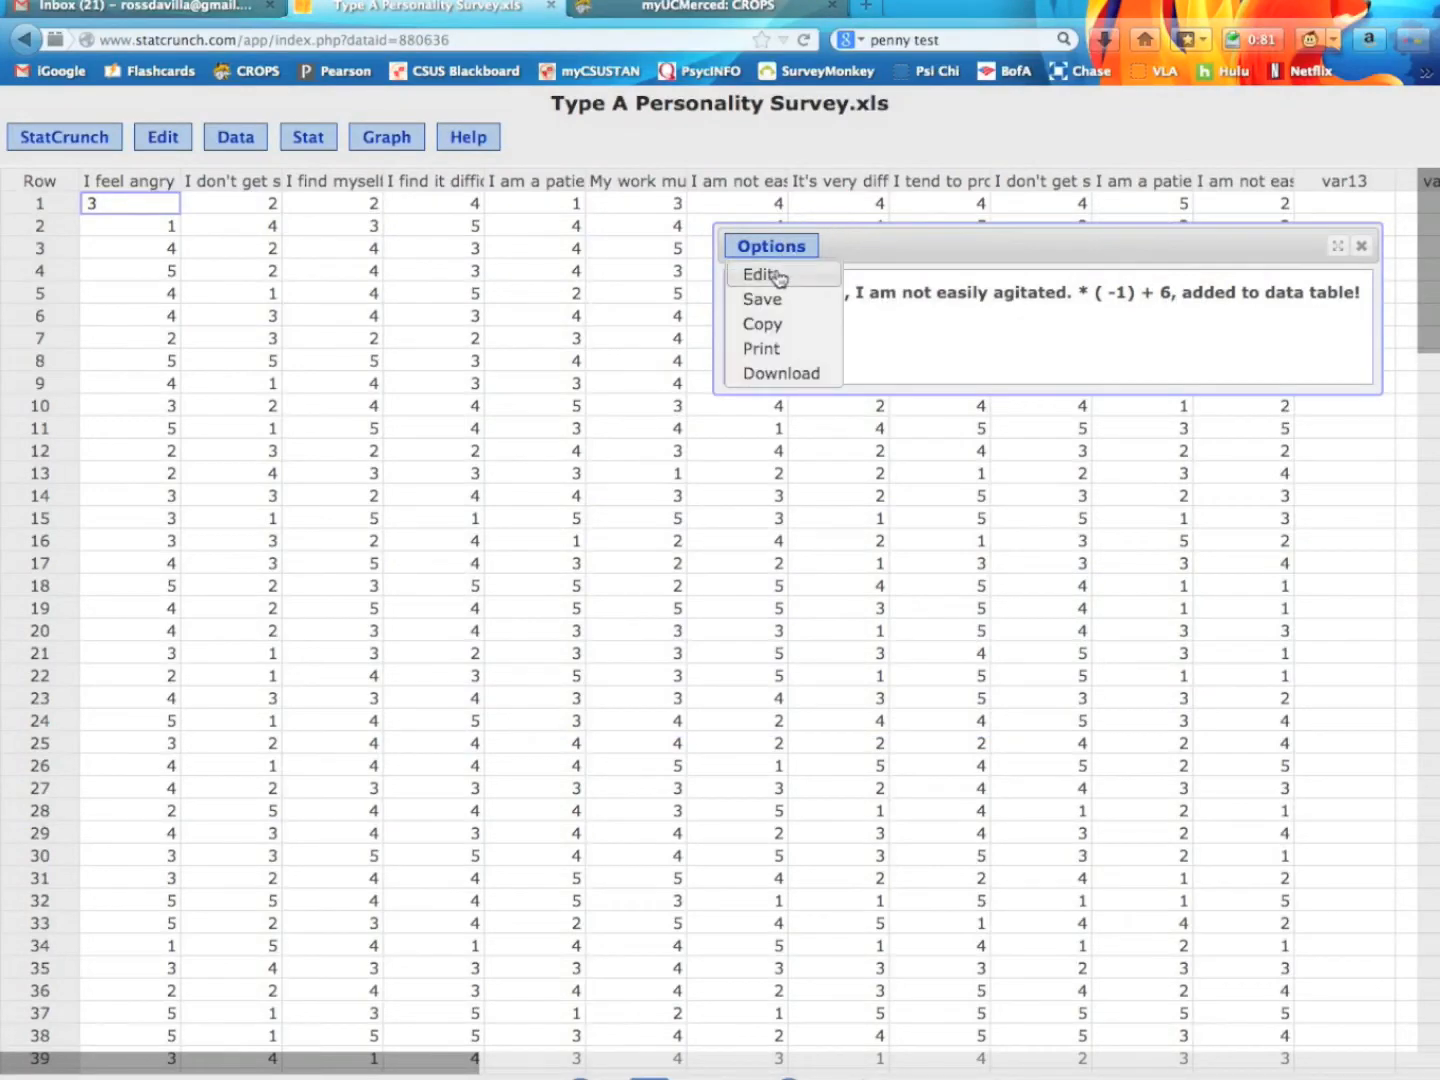
pyautogui.click(775, 274)
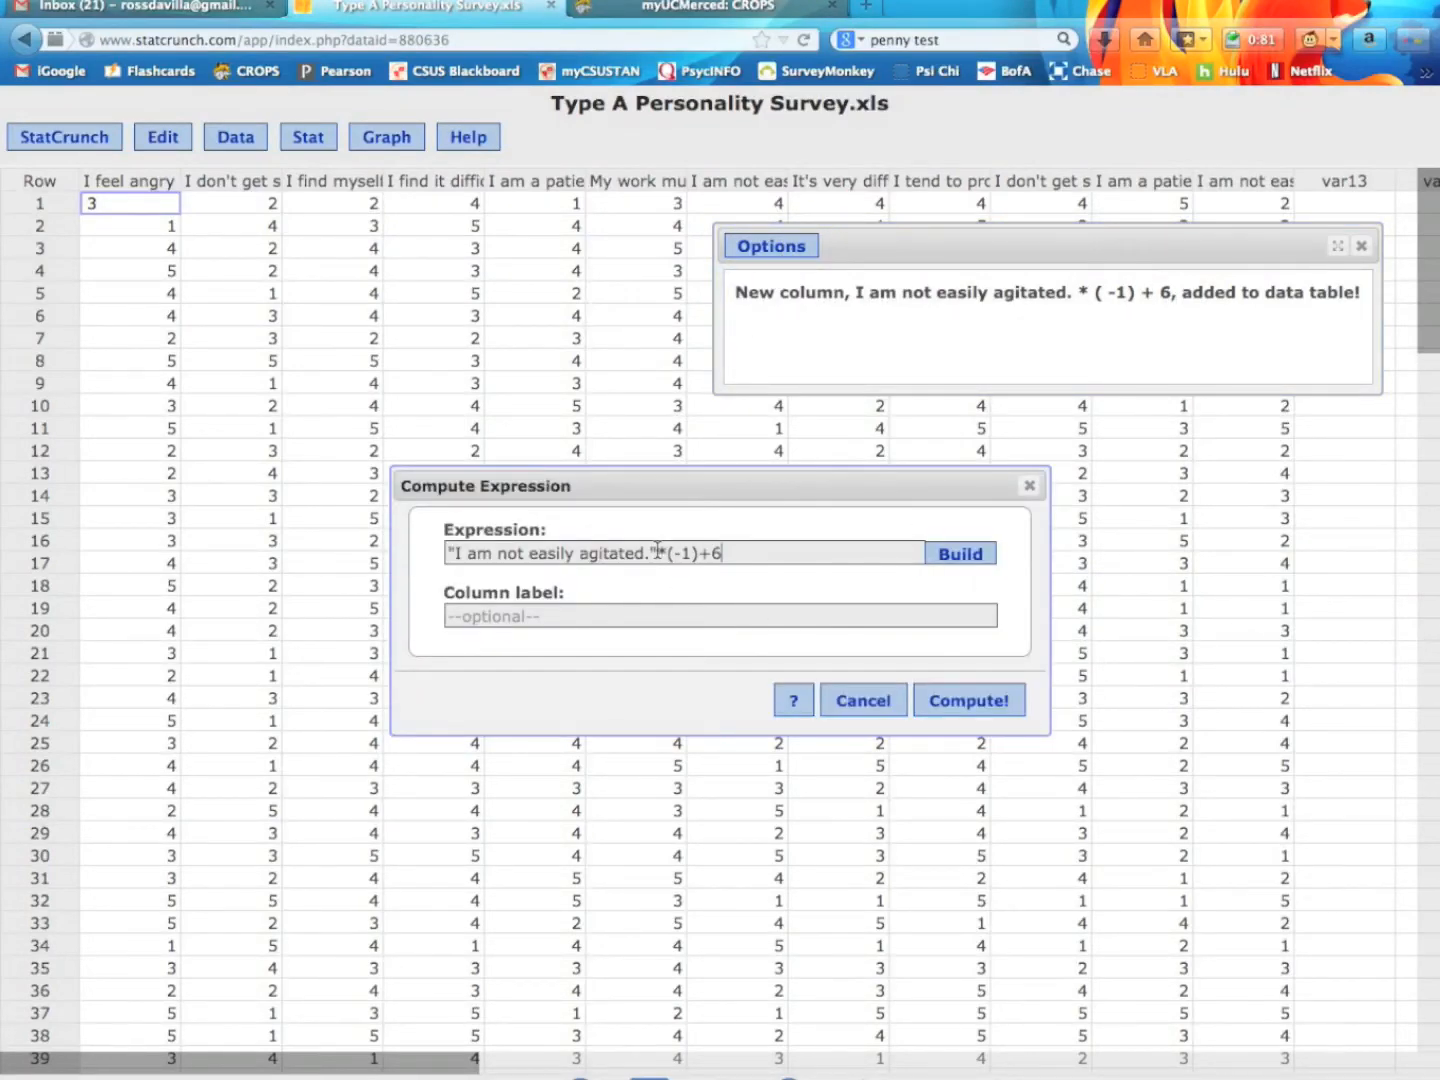
pyautogui.moveTo(658, 554); pyautogui.dragTo(436, 540)
pyautogui.press('BackSpace')
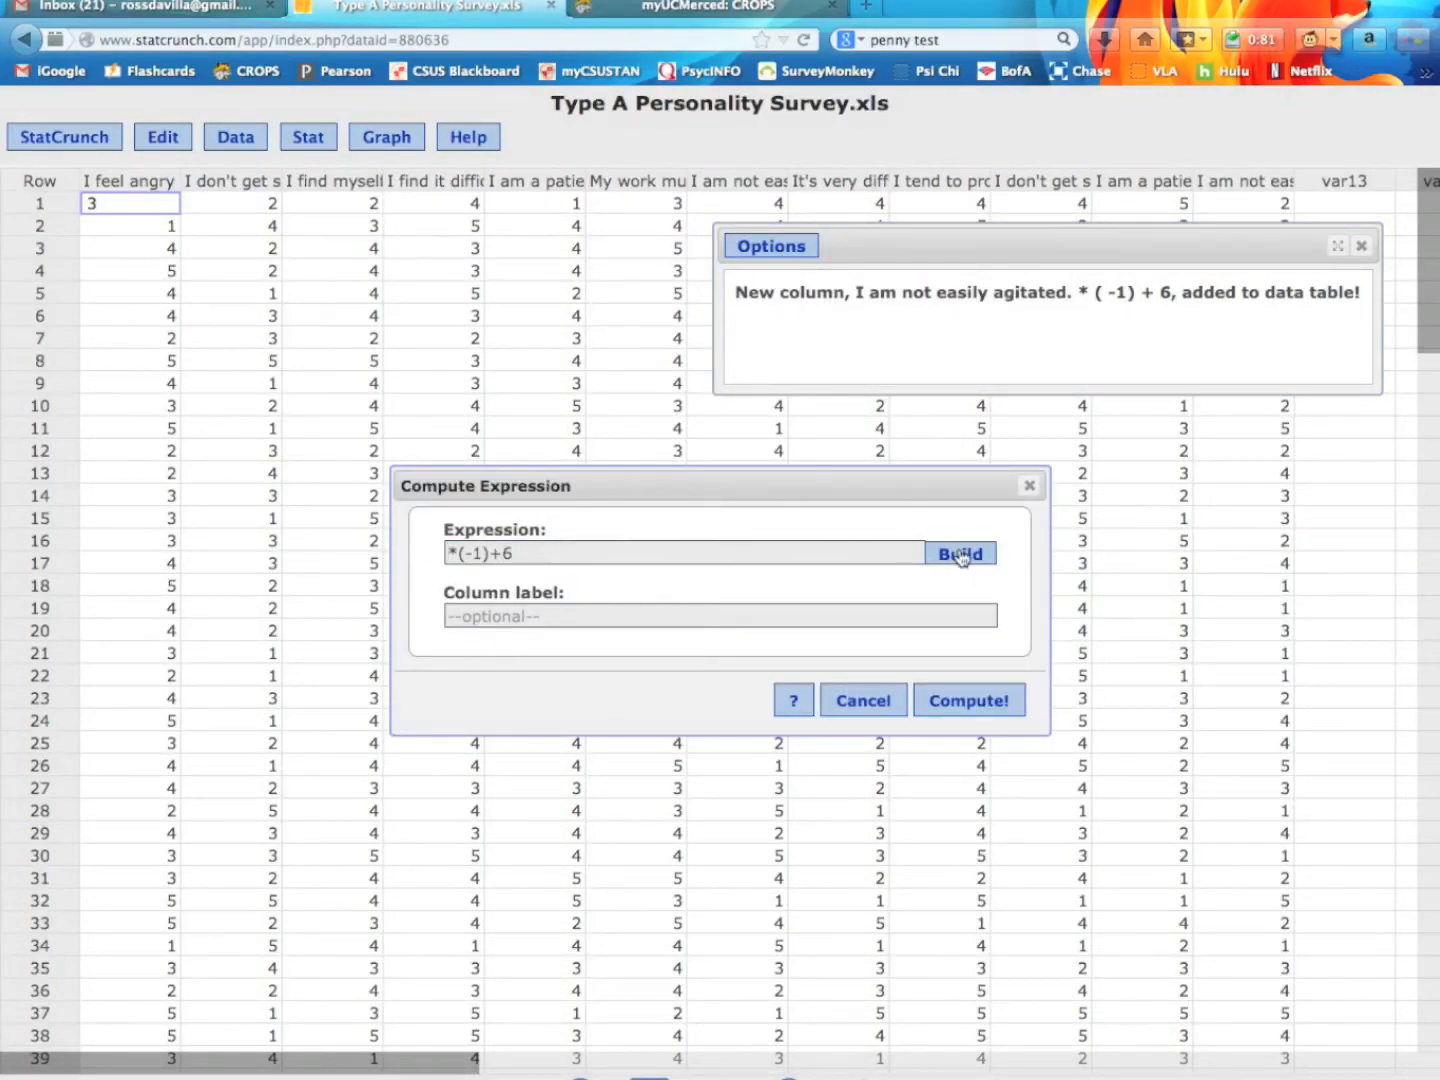
pyautogui.click(956, 554)
pyautogui.click(455, 427)
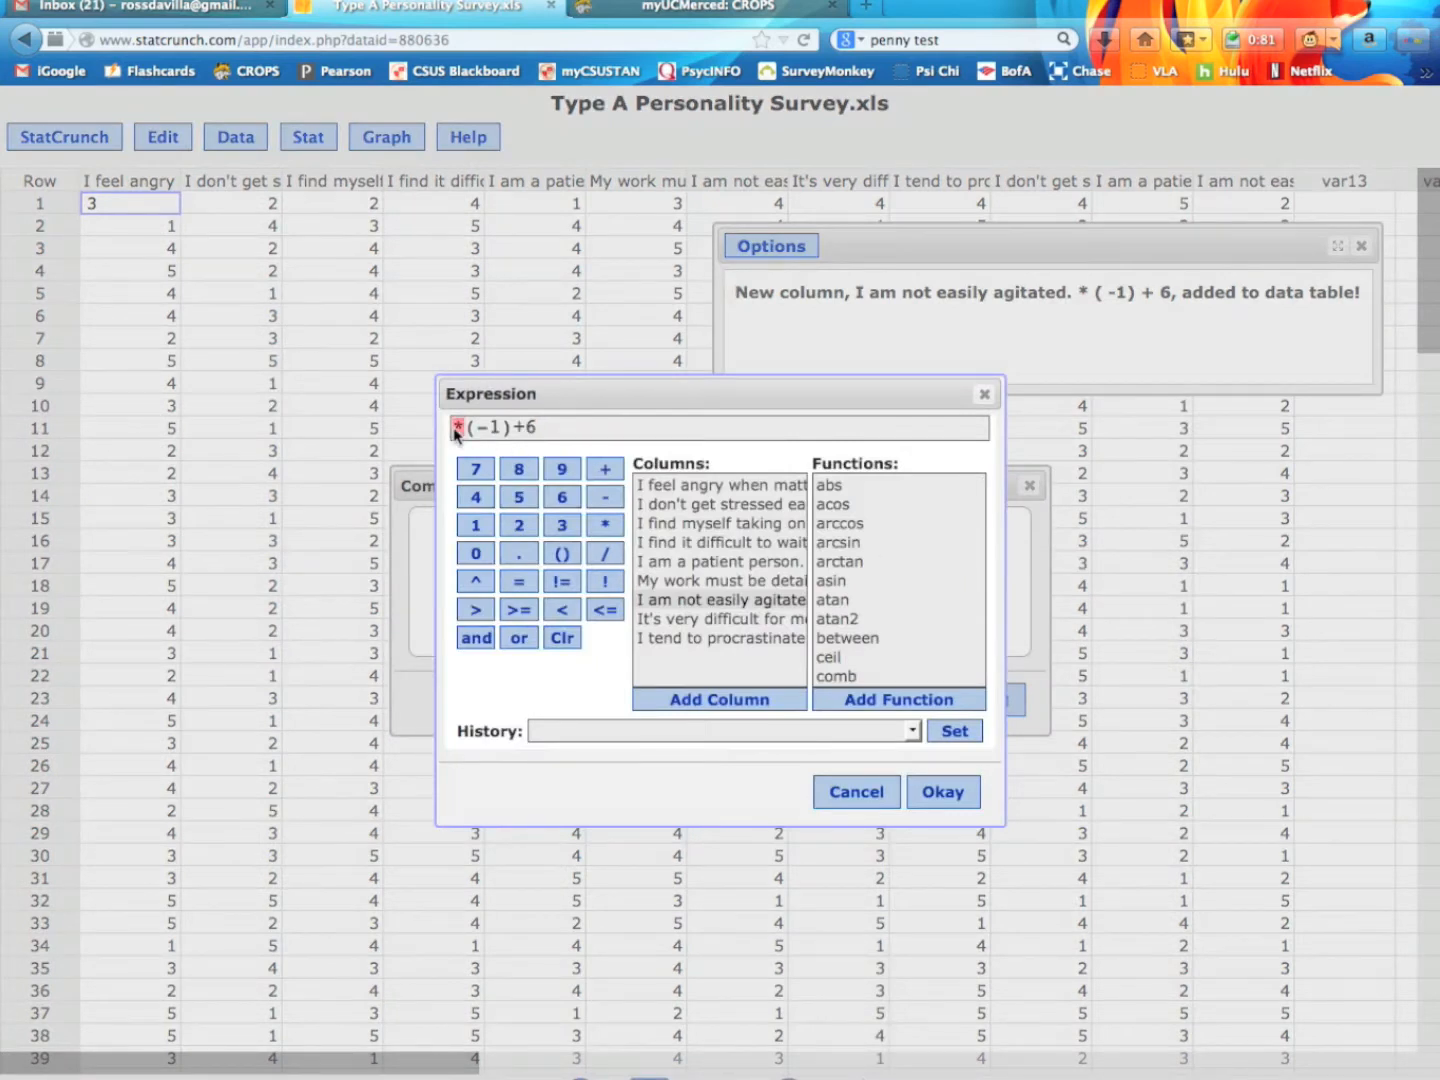
# Step: Put the column "I tend to procrastinate." before *(-1)+6 and compute its reverse-scored column
pyautogui.click(700, 638)
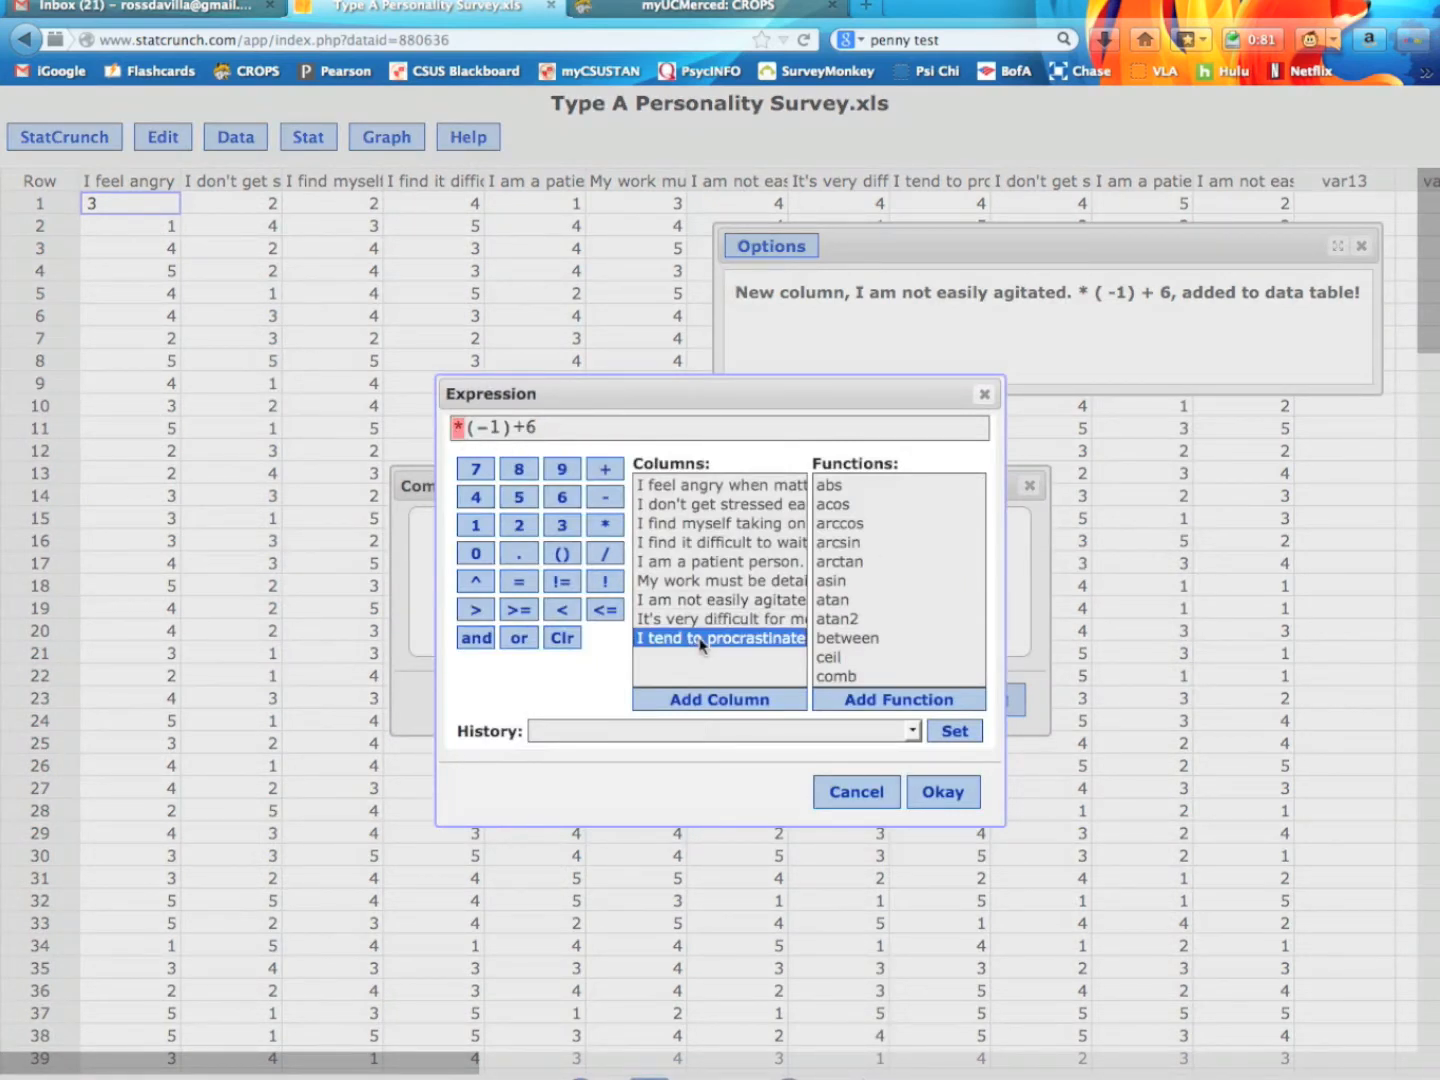
pyautogui.click(733, 700)
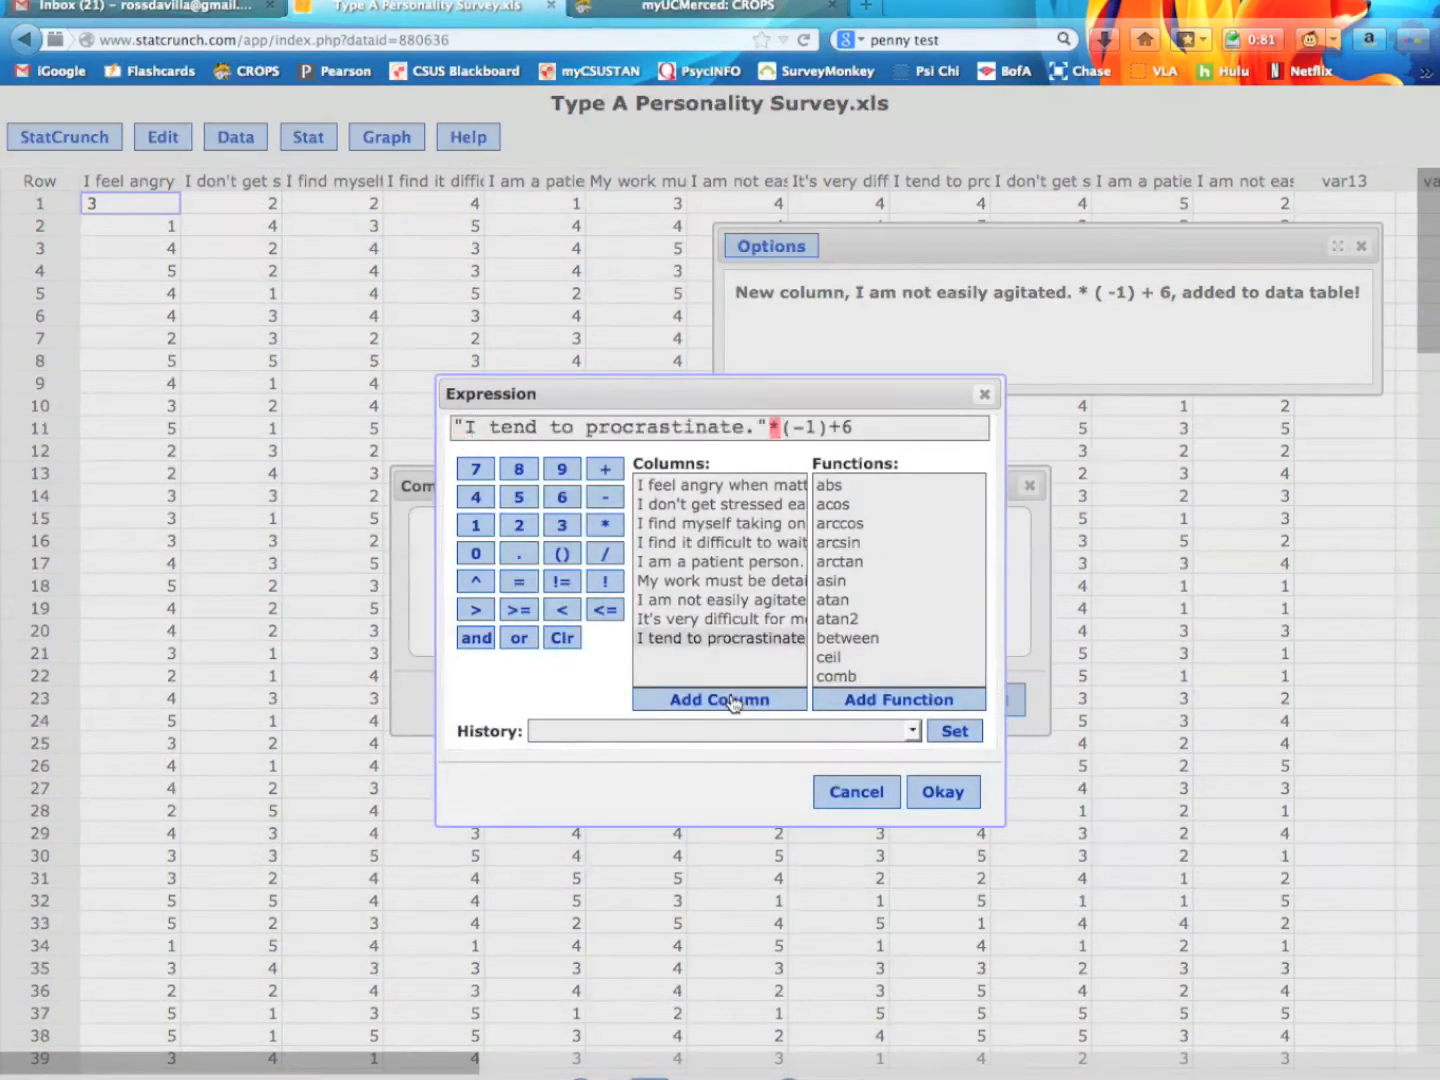
pyautogui.click(965, 792)
pyautogui.click(997, 712)
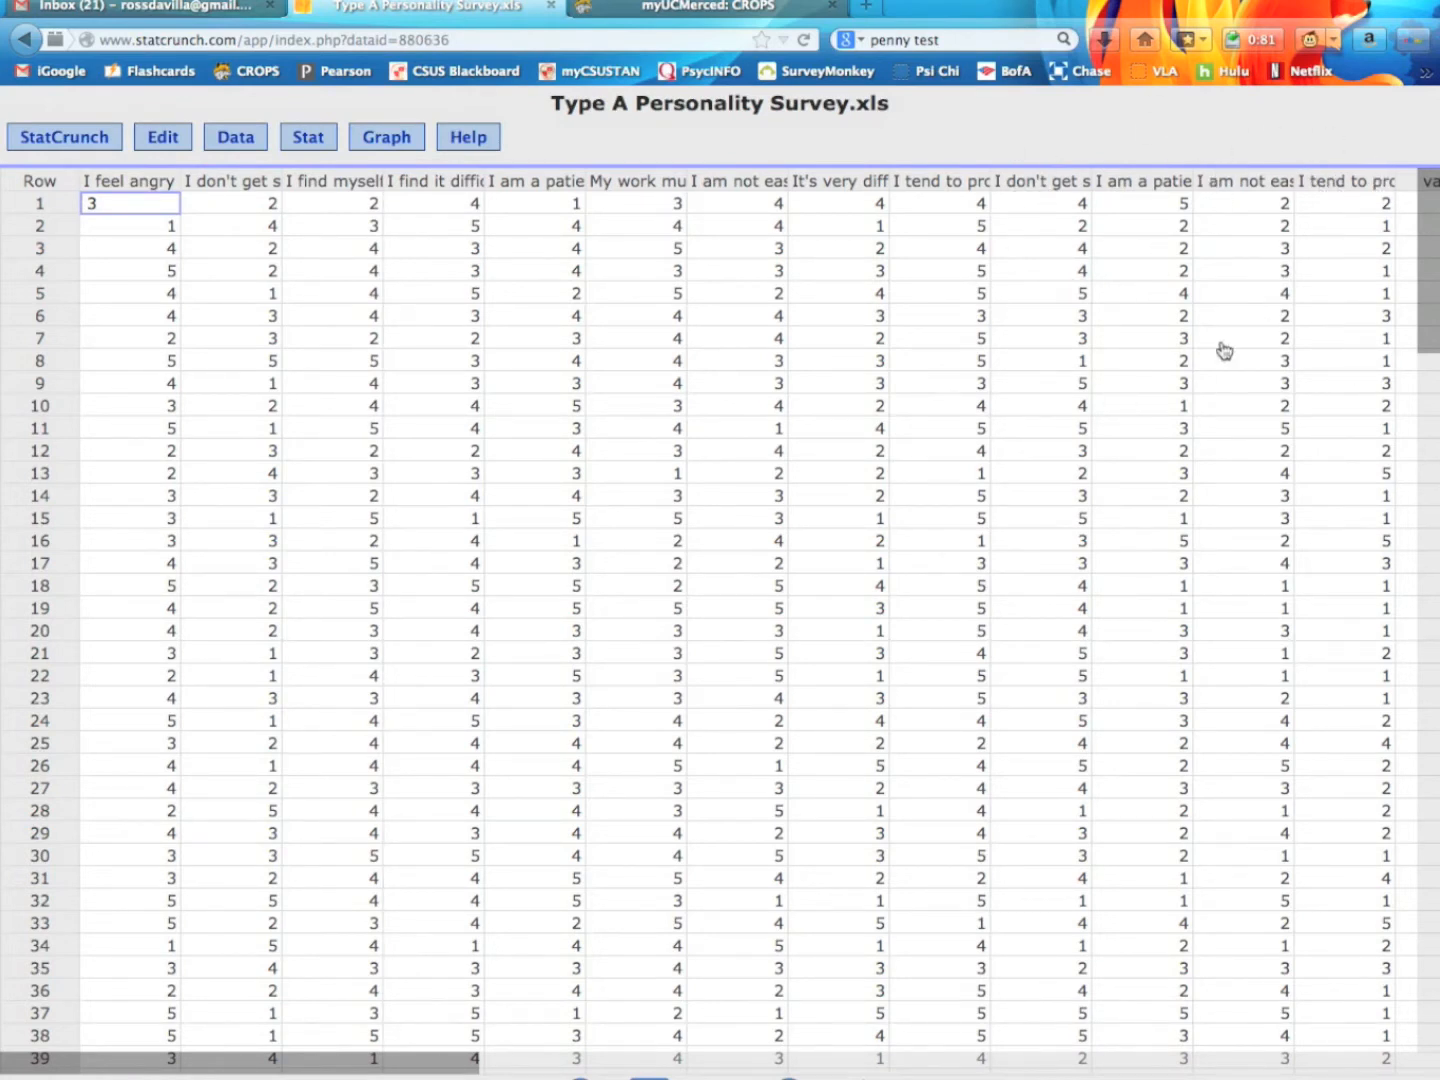
# Step: Rename the first computed column as "R: I don't get stressed easily"
pyautogui.click(1018, 186)
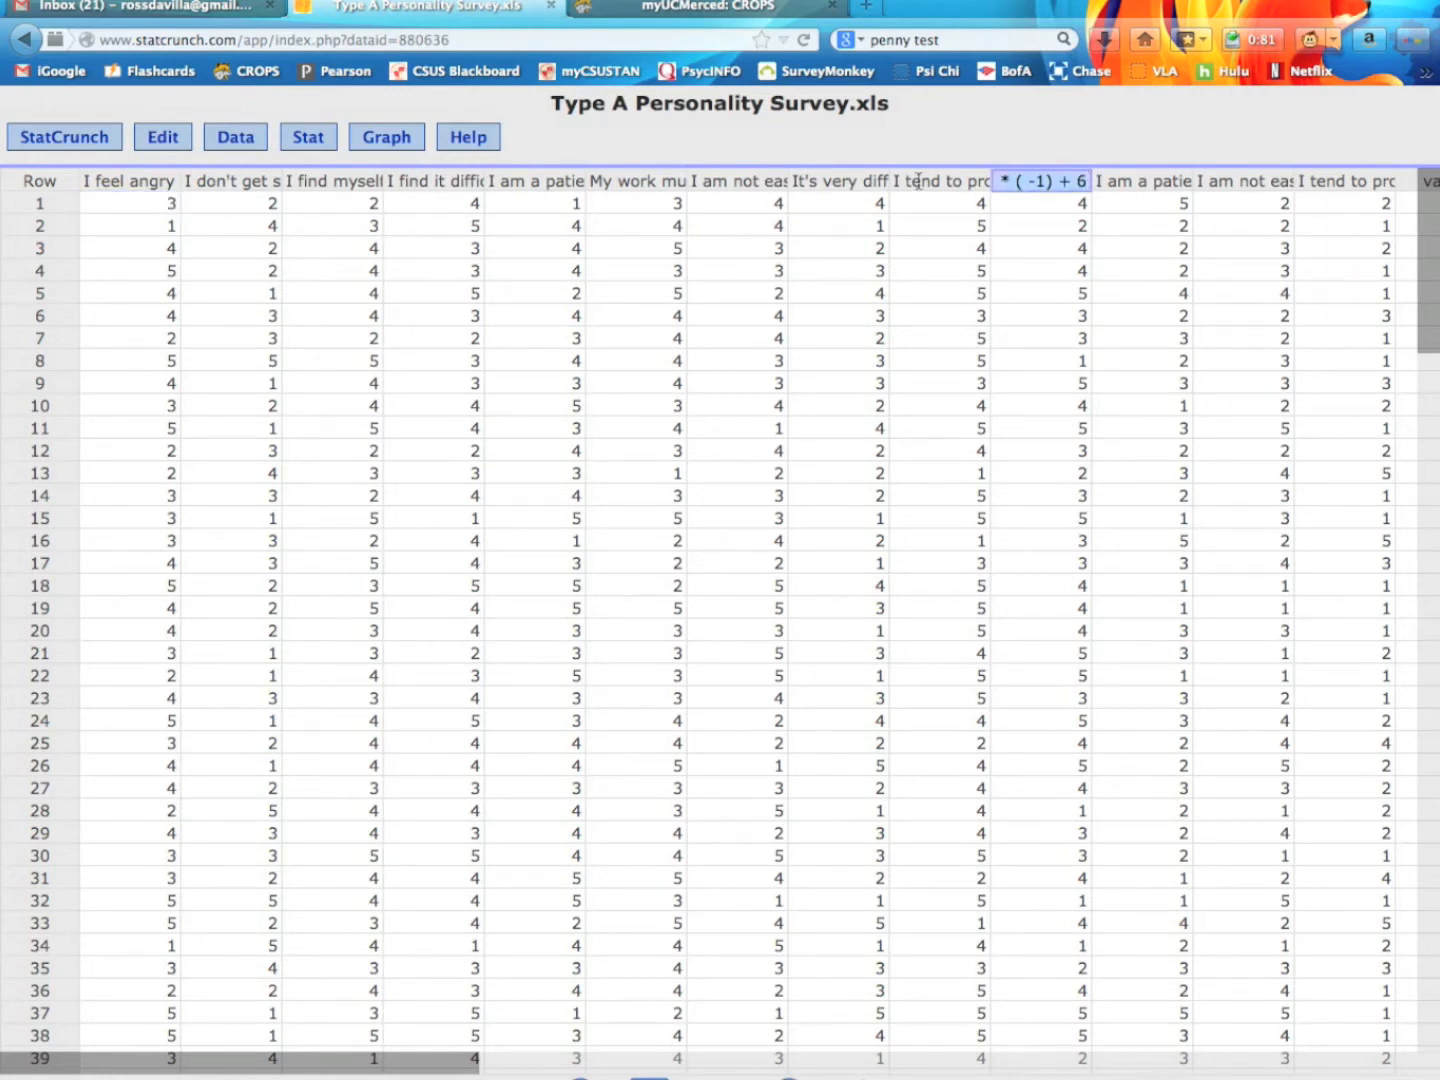
pyautogui.press('Left')
pyautogui.press('Left')
pyautogui.press('Right')
pyautogui.press('Right')
pyautogui.write('RR: "I don\'t')
pyautogui.press('BackSpace')
pyautogui.press('BackSpace')
pyautogui.press('BackSpace')
pyautogui.write("don't get stressed easily")
pyautogui.press('Return')
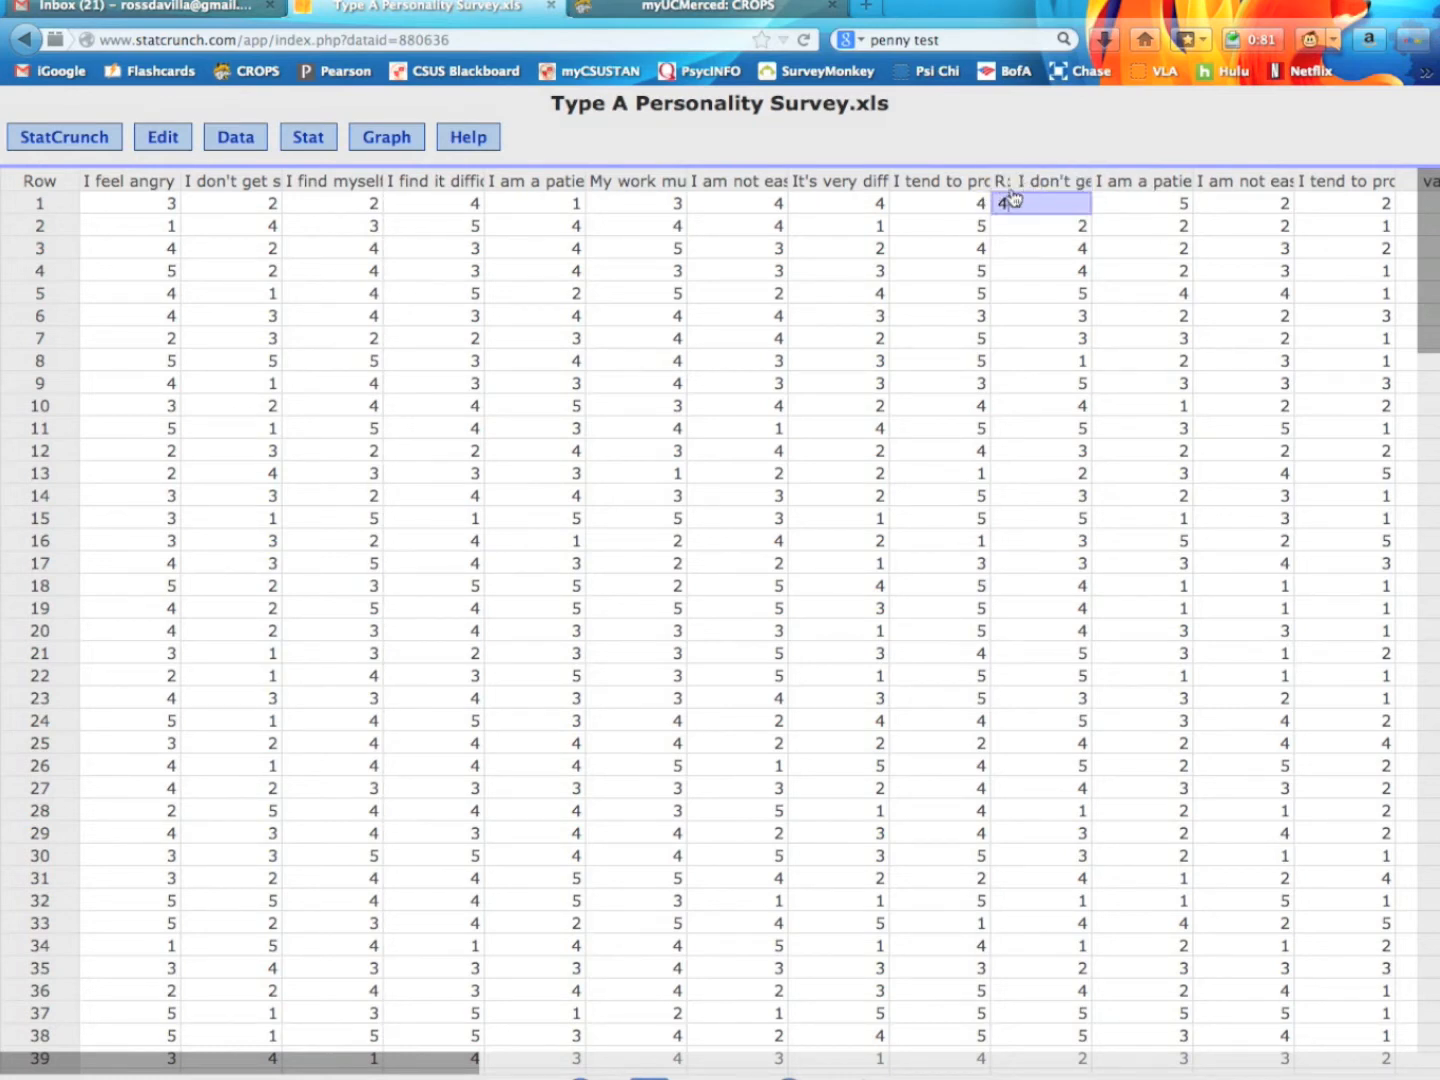
# Step: Rename the computed patient-person column as "R: I am a patient person"
pyautogui.click(1145, 181)
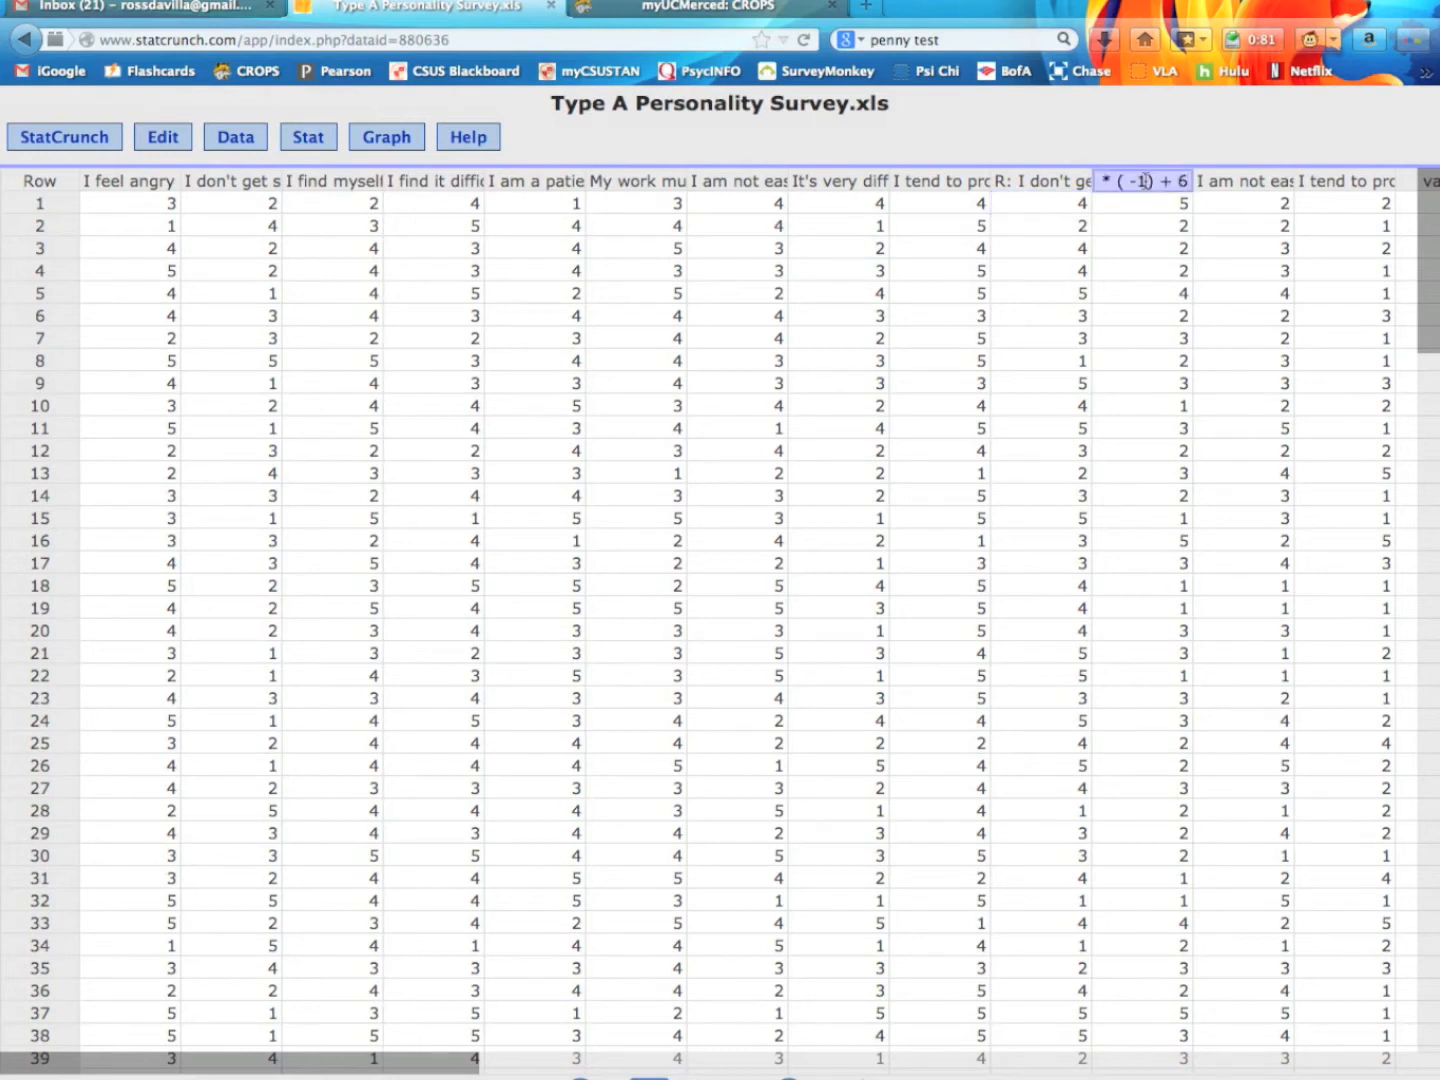
pyautogui.write('R: I am a patient person')
pyautogui.press('Return')
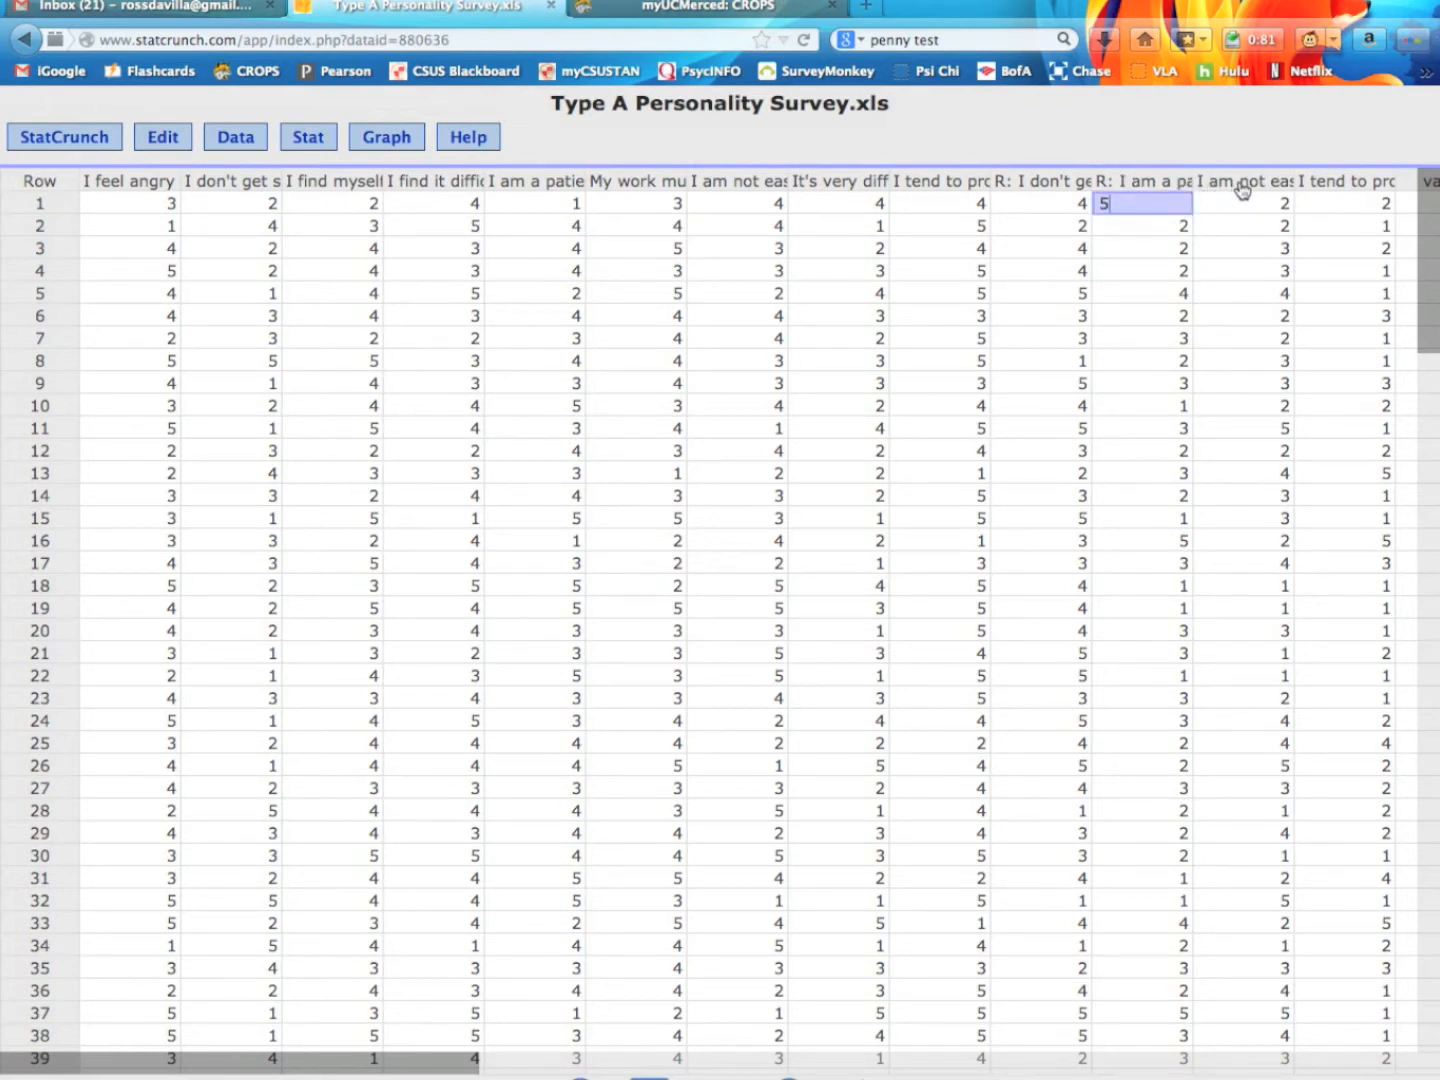
# Step: Rename the computed agitation column as "R: I am easily agitated"
pyautogui.click(1241, 183)
pyautogui.write('R: I am easily agita')
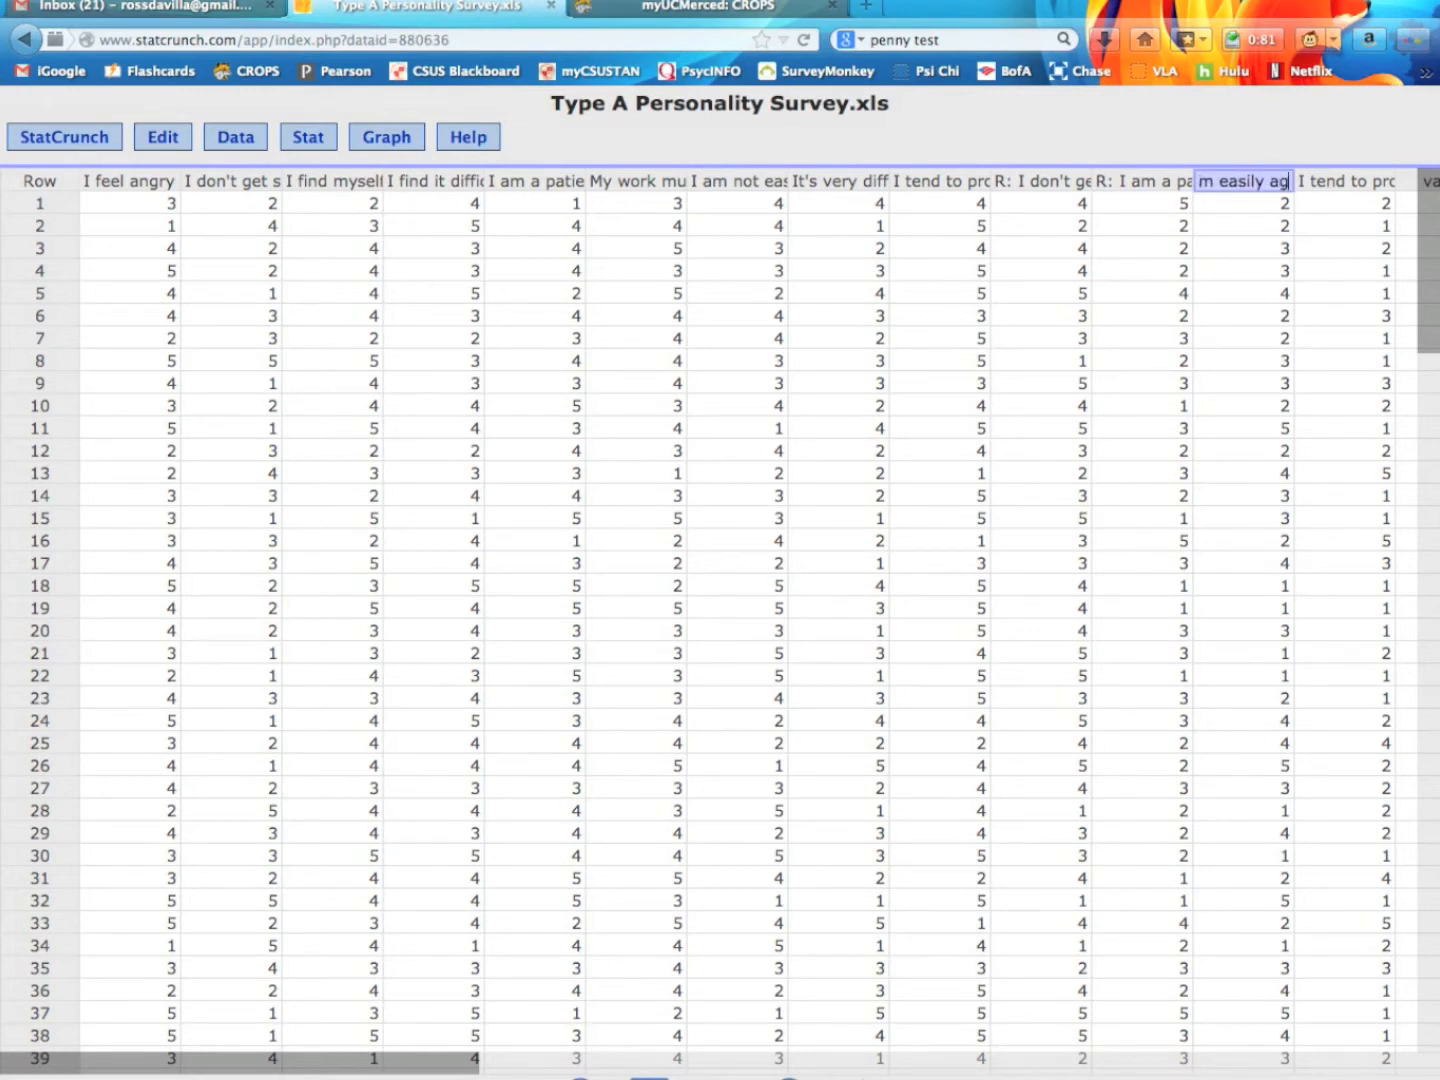
pyautogui.write('ted')
pyautogui.press('Return')
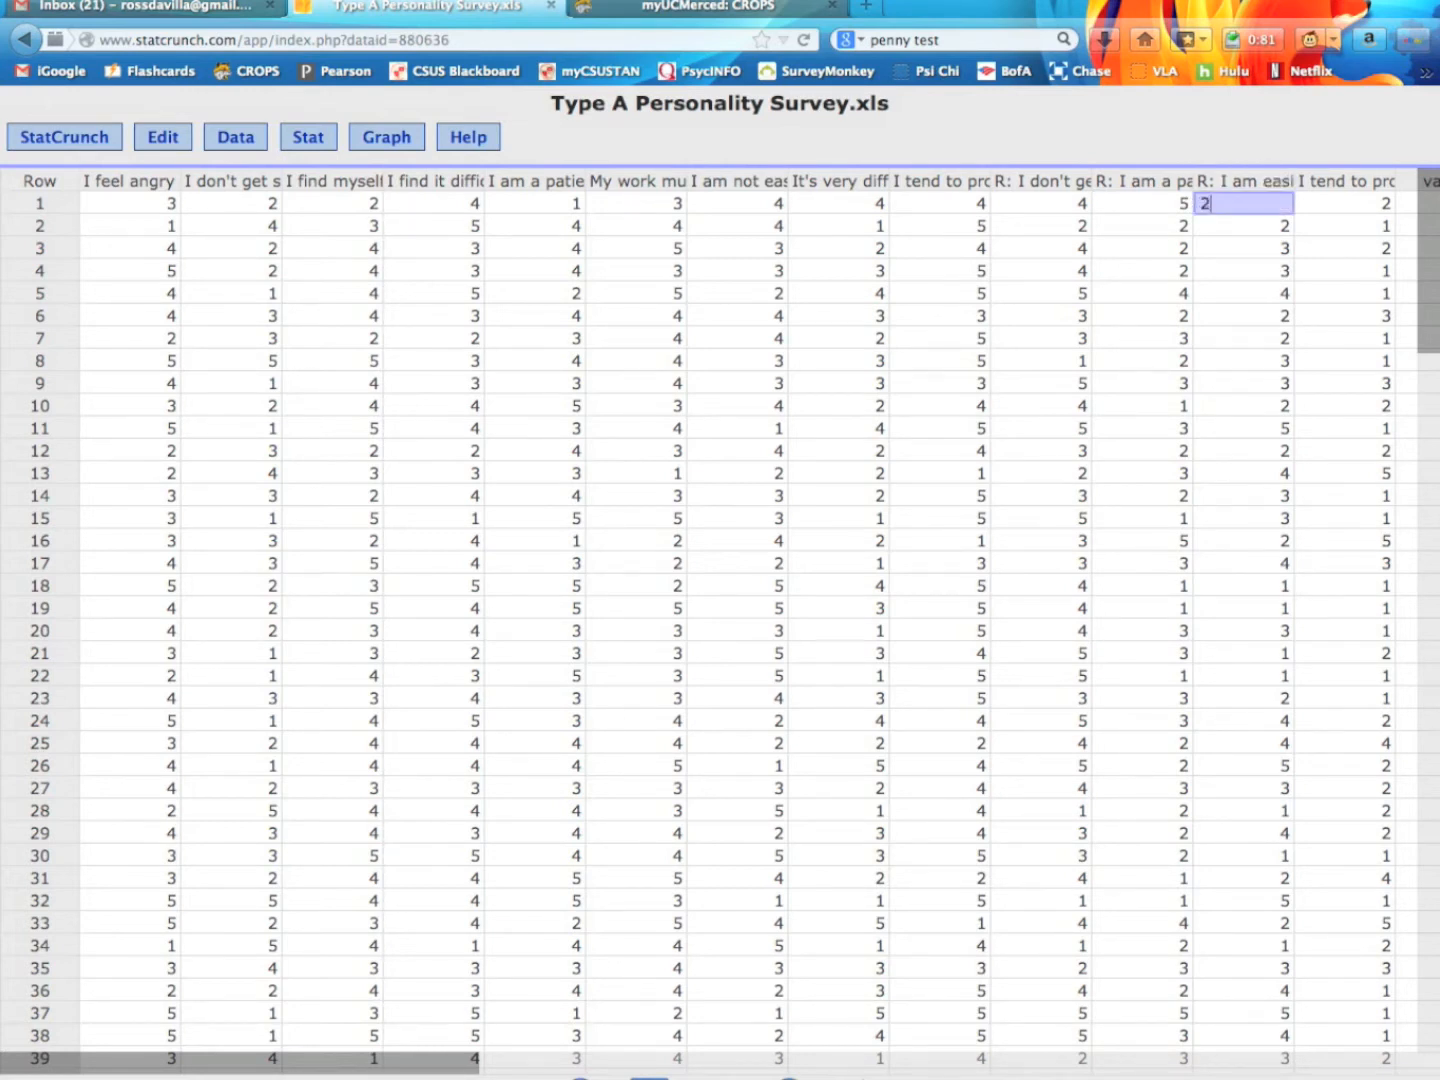
# Step: Rename the last computed column as "R: I tend to procrastinate"
pyautogui.click(1342, 180)
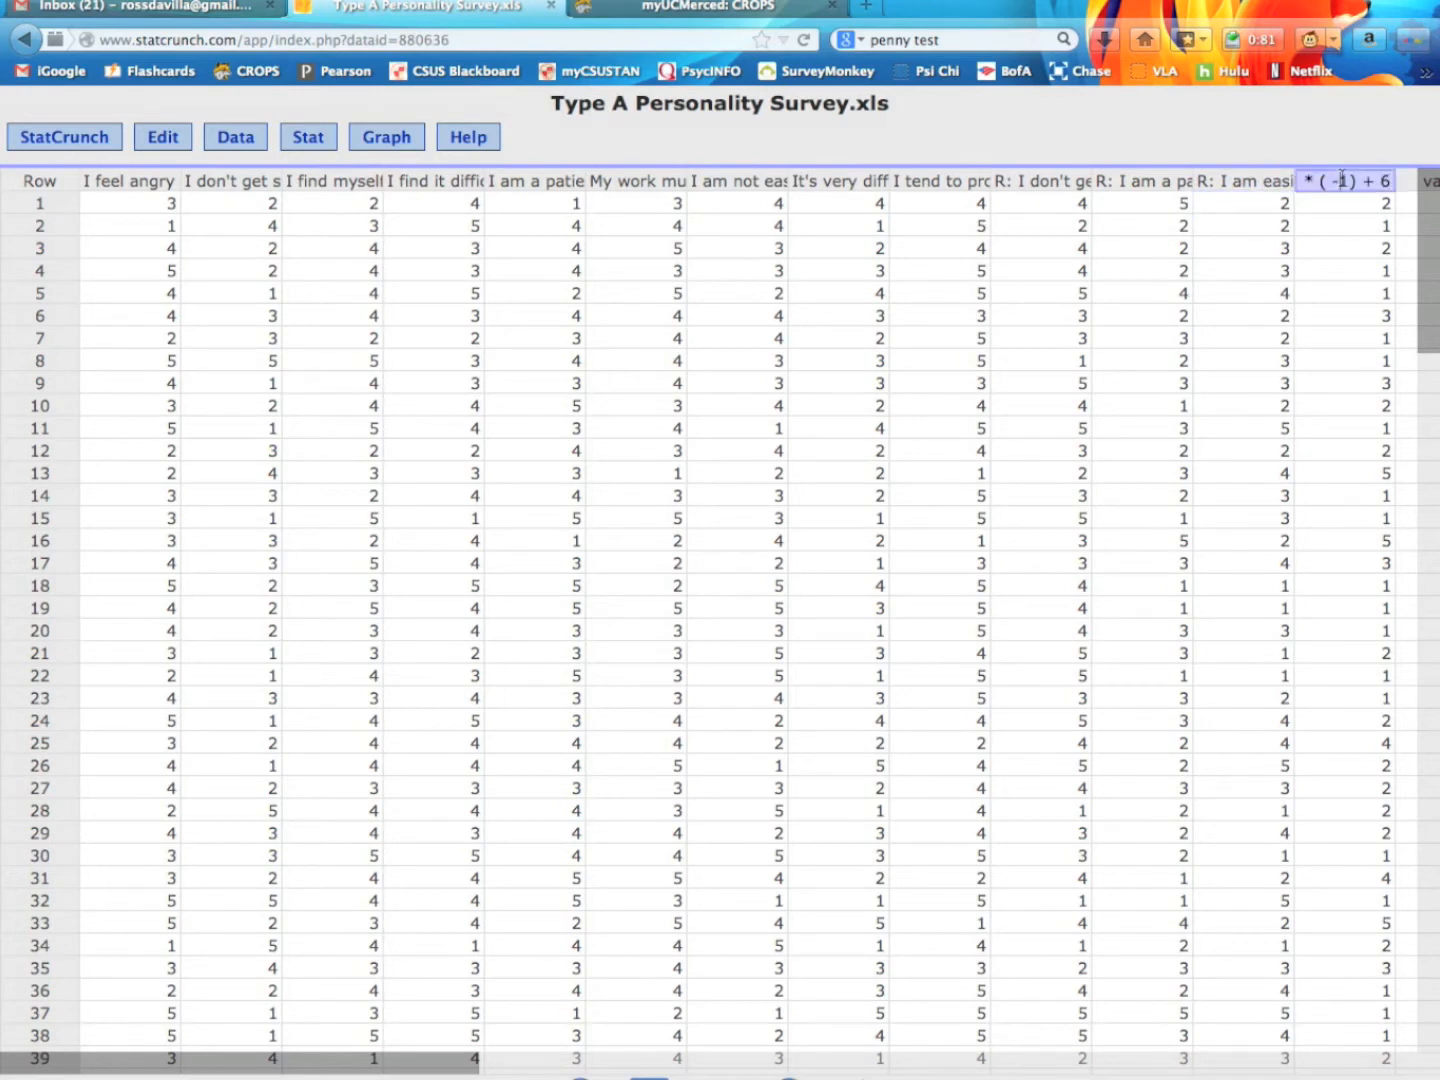
pyautogui.write('R')
pyautogui.write(': I tend to pros')
pyautogui.write('rastinate')
pyautogui.press('Return')
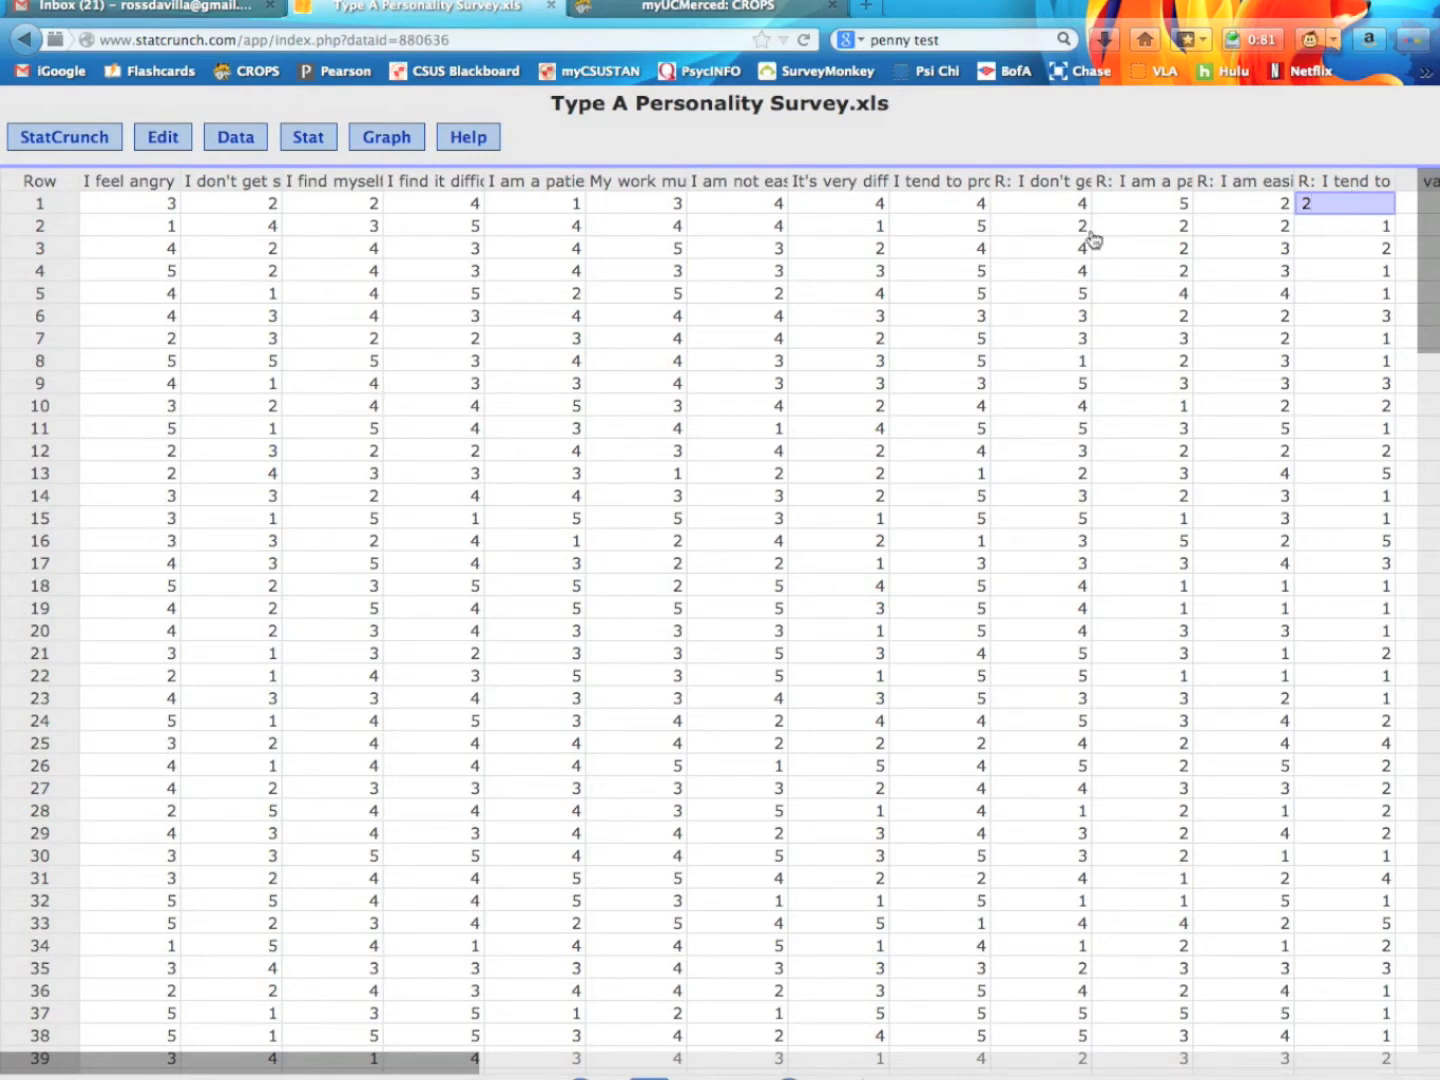
# Step: Delete the original columns "I don't get stressed easily.", "I am a patient person.", "I am not easily agitated." and "I tend to procrastinate."
pyautogui.click(238, 139)
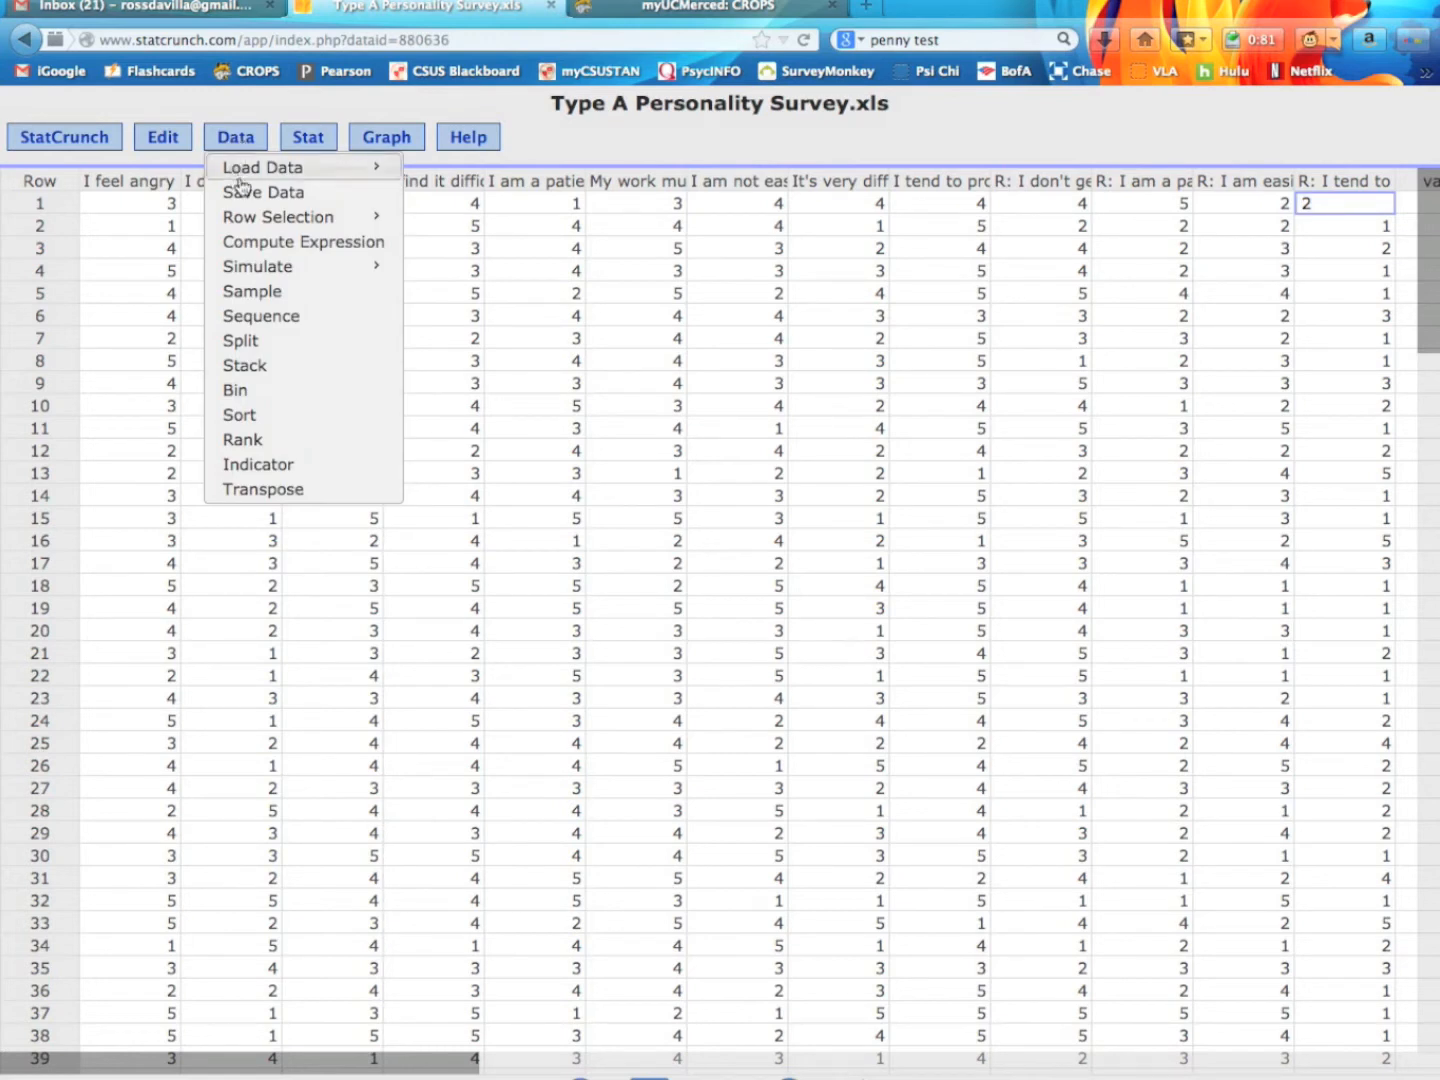
pyautogui.moveTo(252, 224)
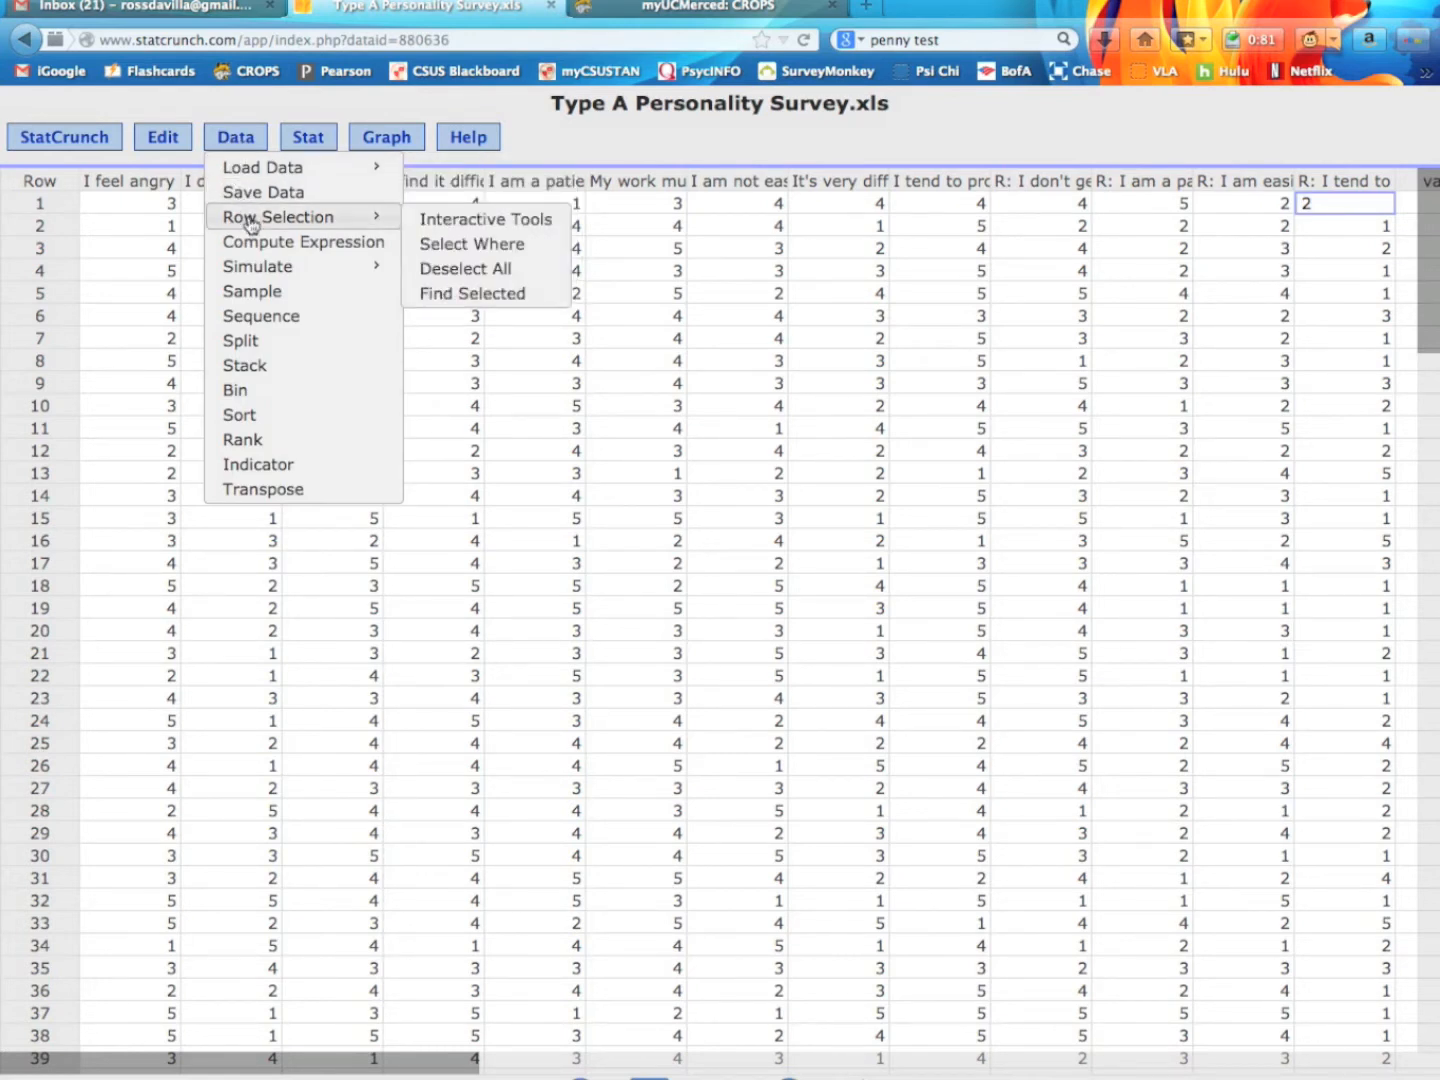
pyautogui.click(165, 142)
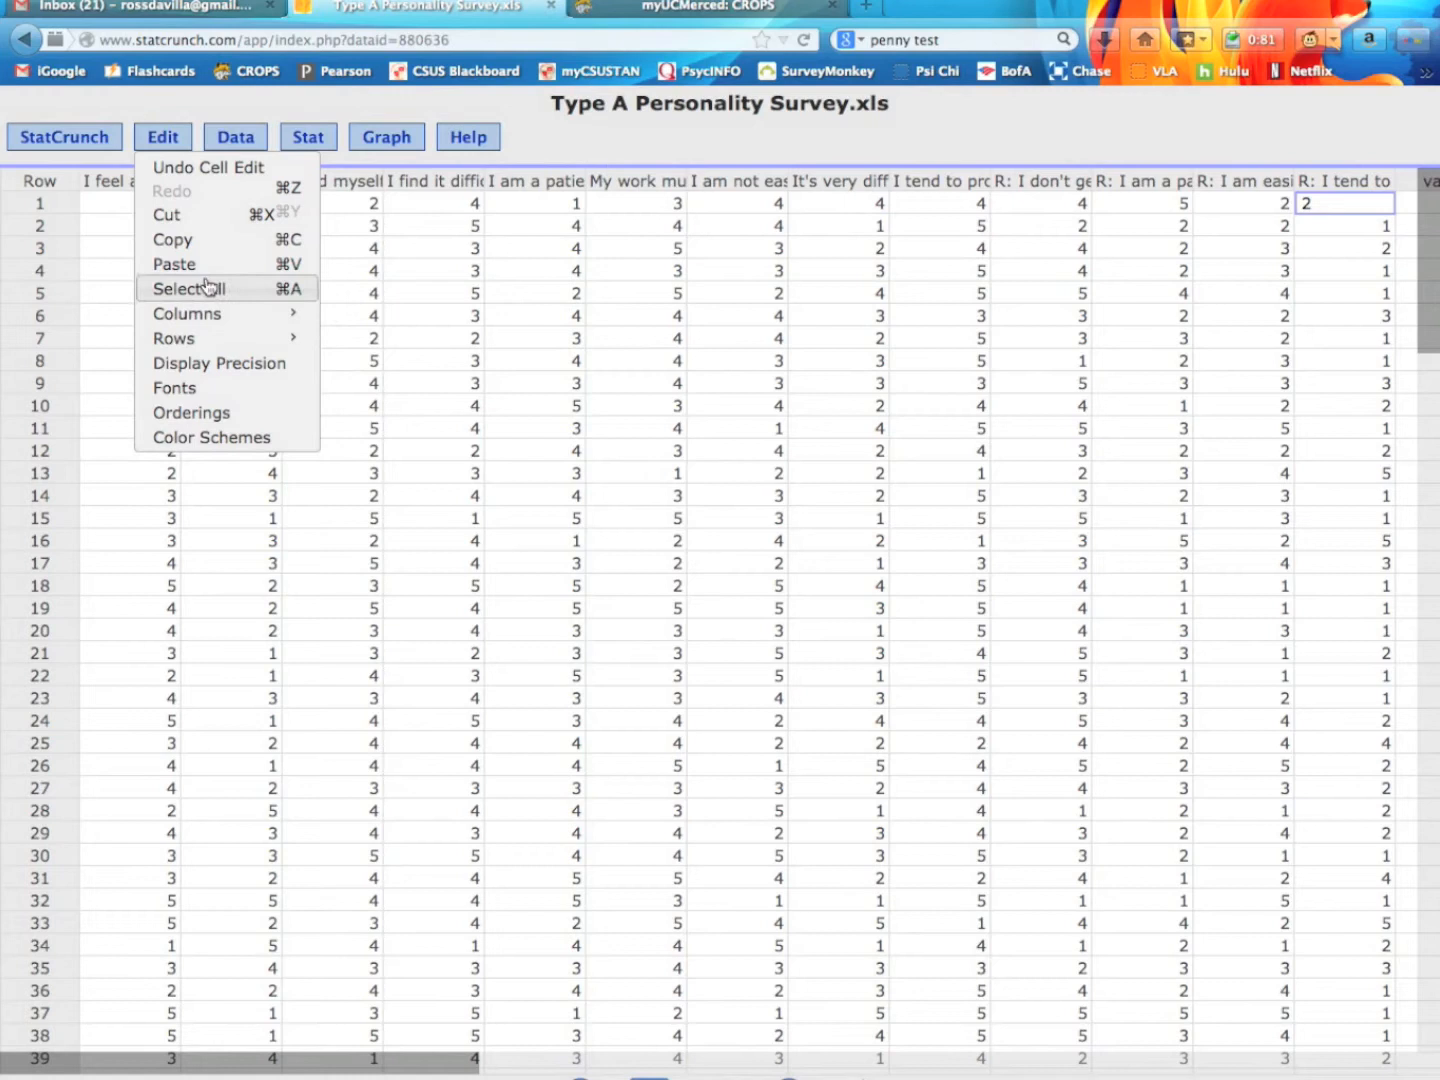
pyautogui.moveTo(233, 325)
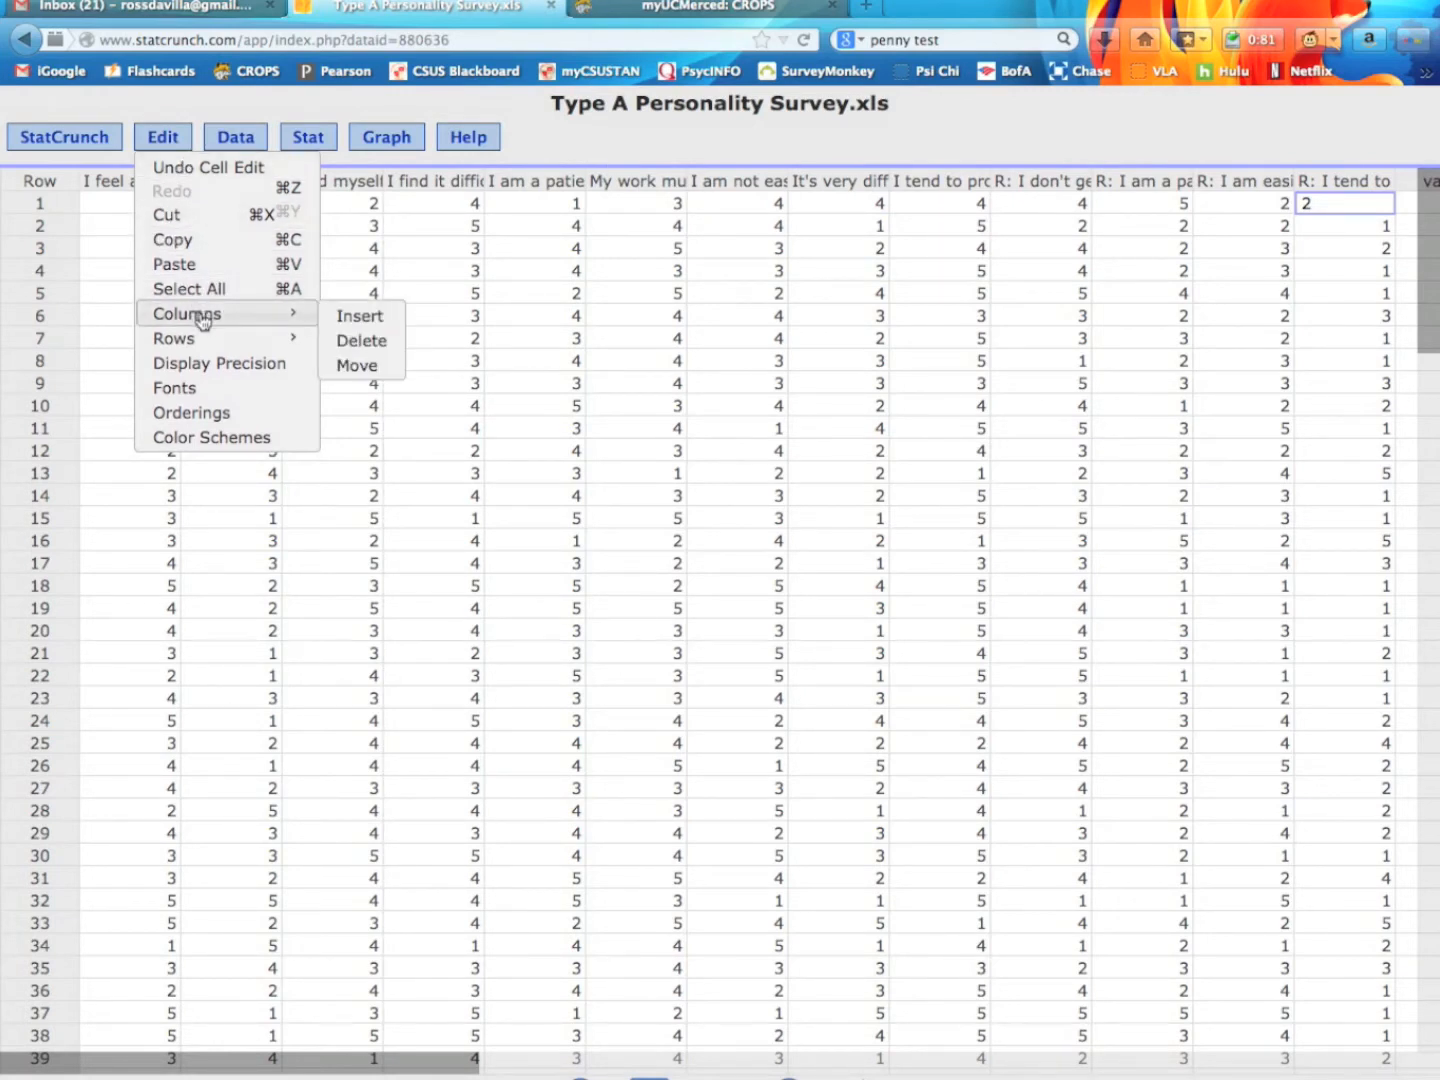
pyautogui.click(394, 344)
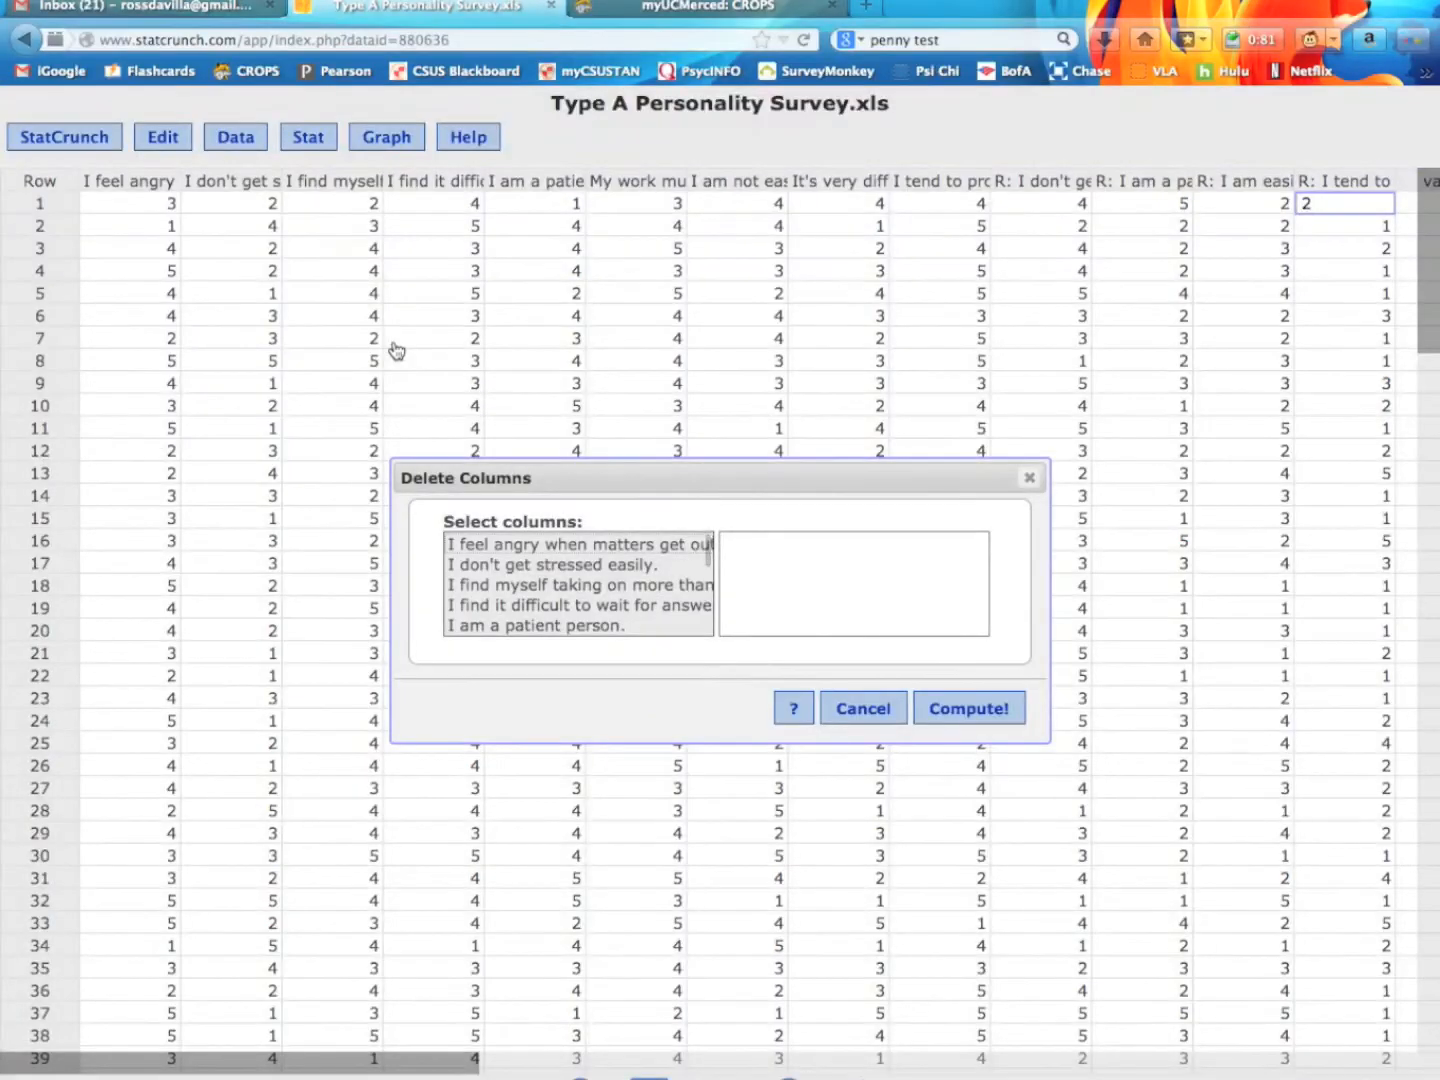
pyautogui.click(555, 566)
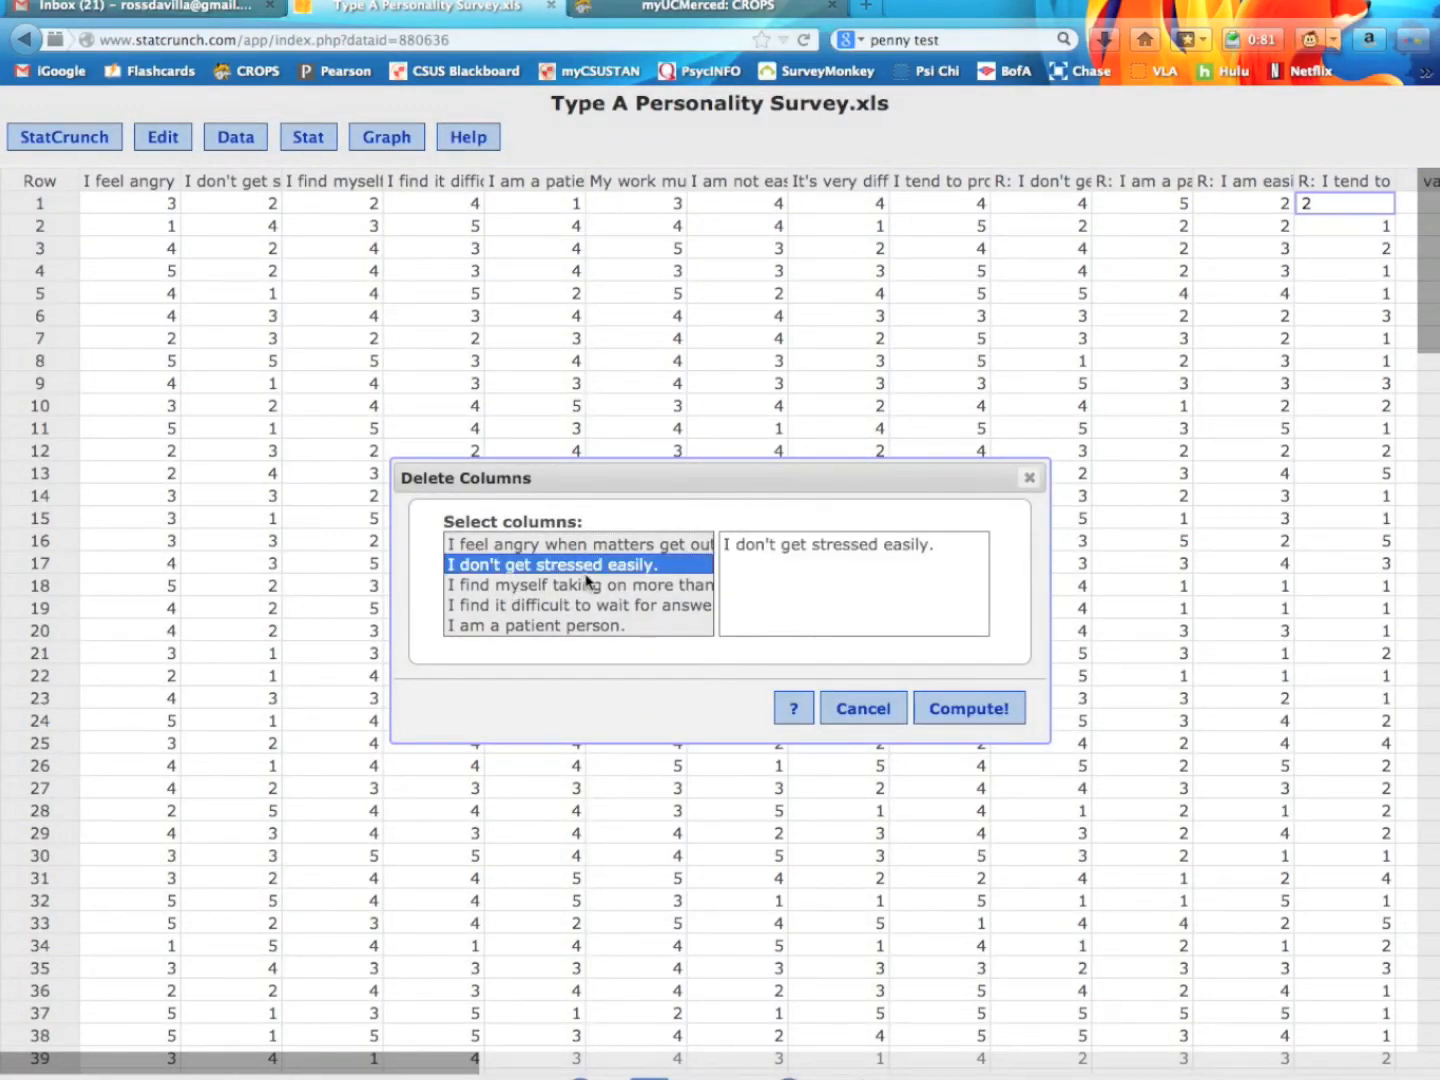
pyautogui.scroll(-1, 587, 582)
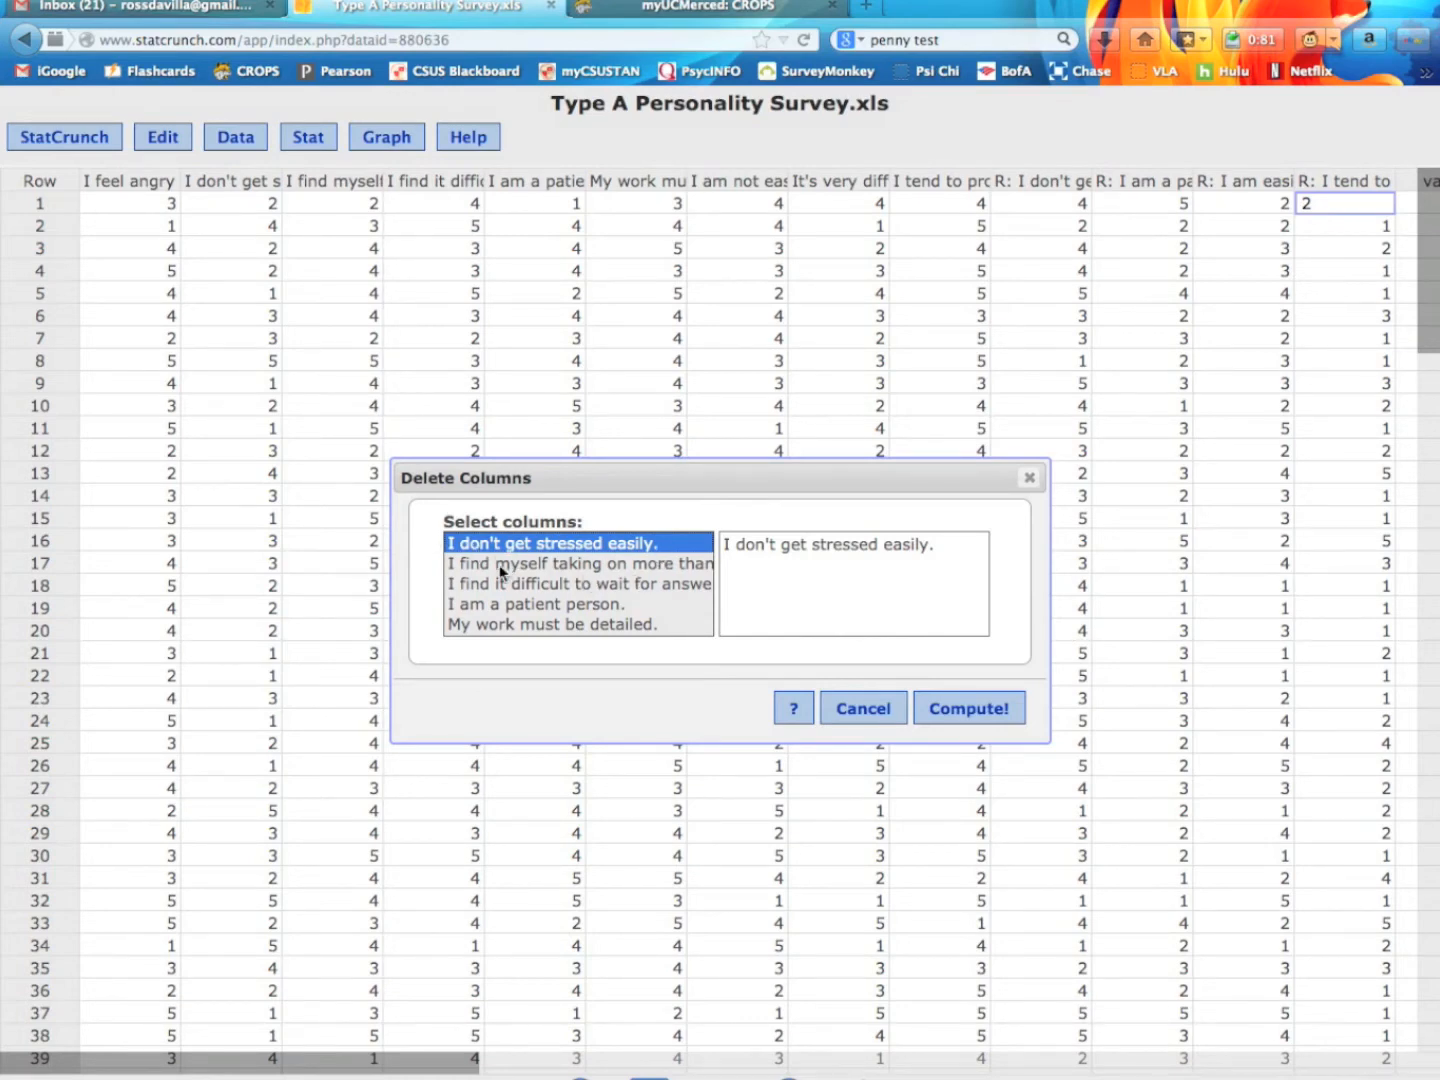
pyautogui.keyDown('super'); pyautogui.click(502, 606); pyautogui.keyUp('super')
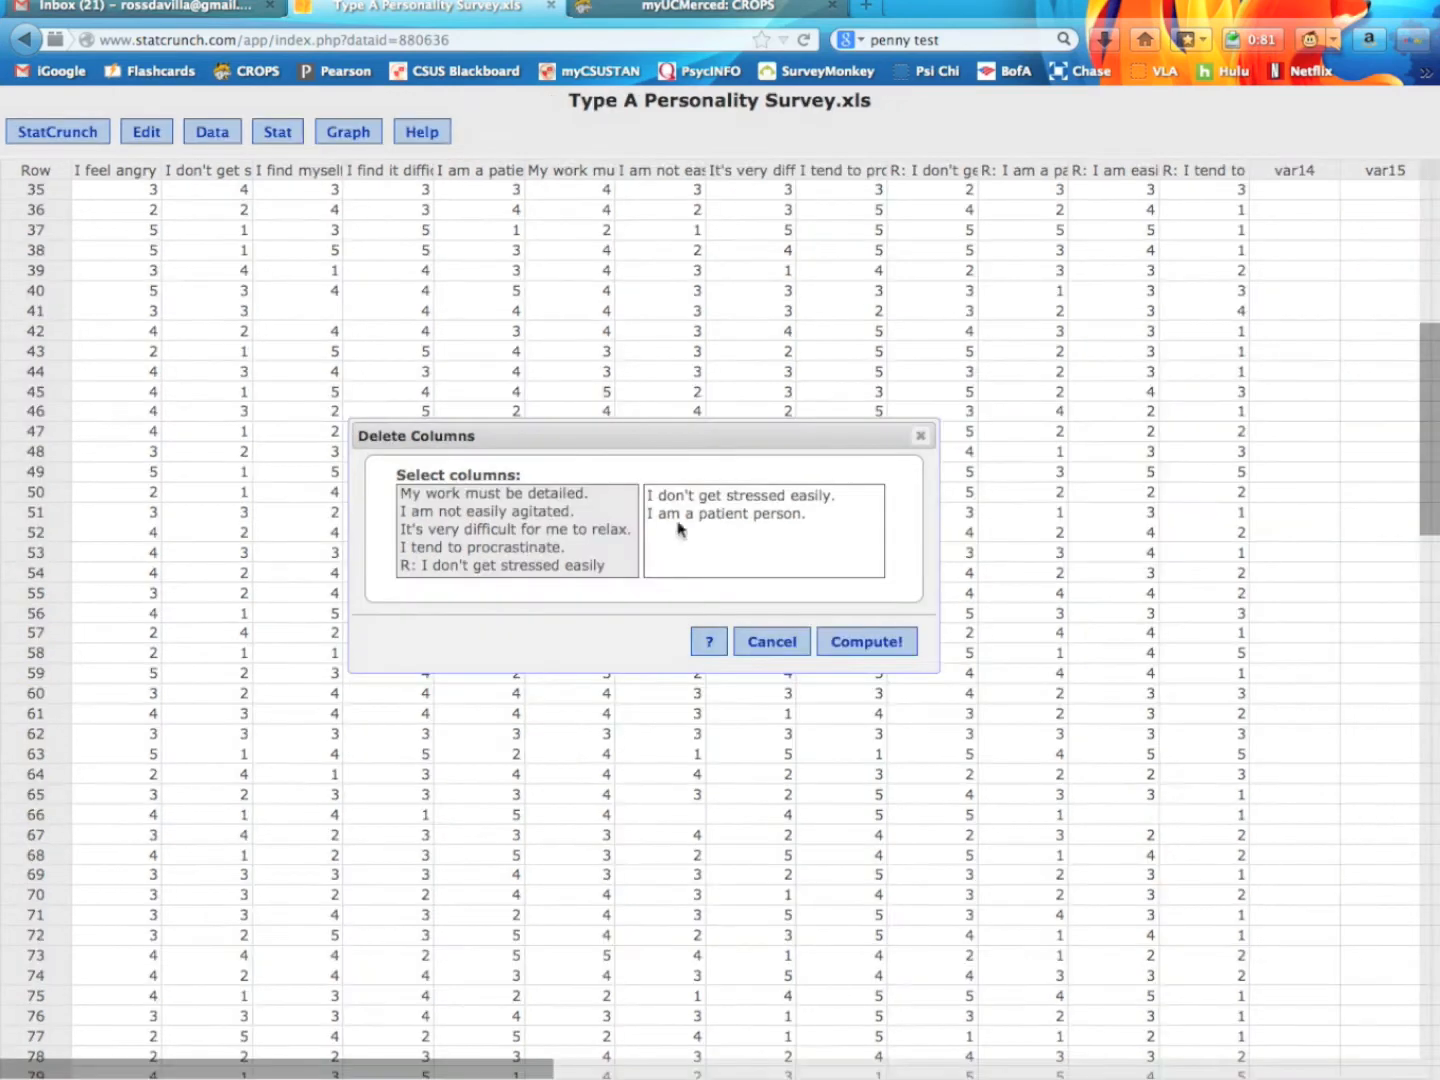
pyautogui.keyDown('super'); pyautogui.click(513, 512); pyautogui.keyUp('super')
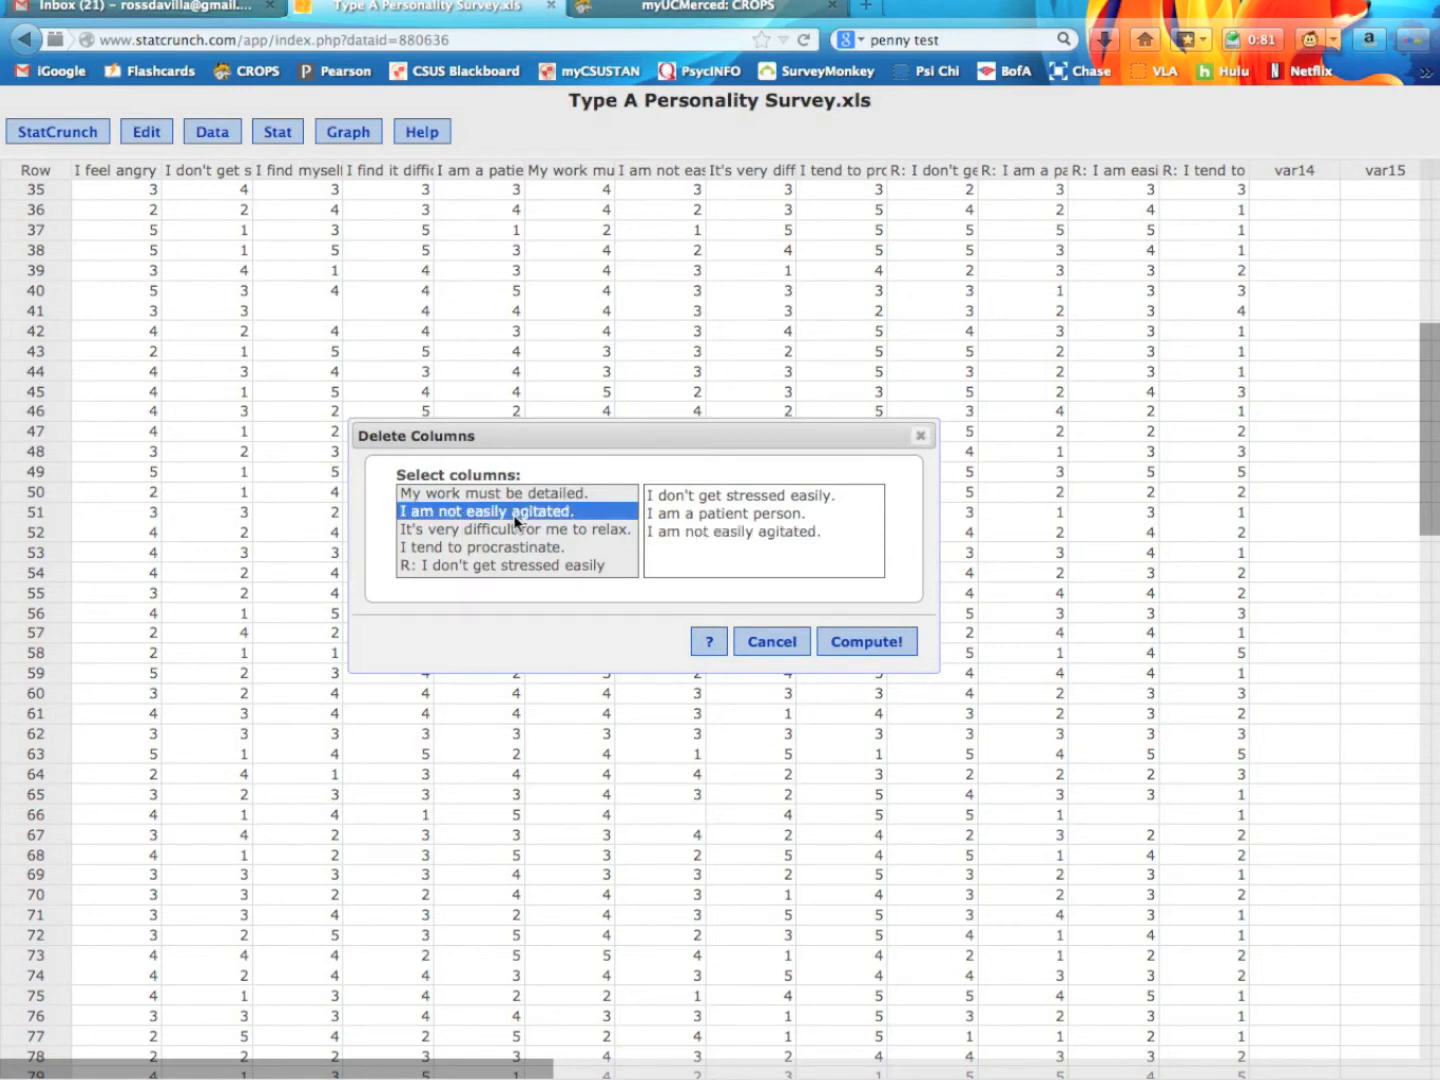
pyautogui.keyDown('super'); pyautogui.click(514, 547); pyautogui.keyUp('super')
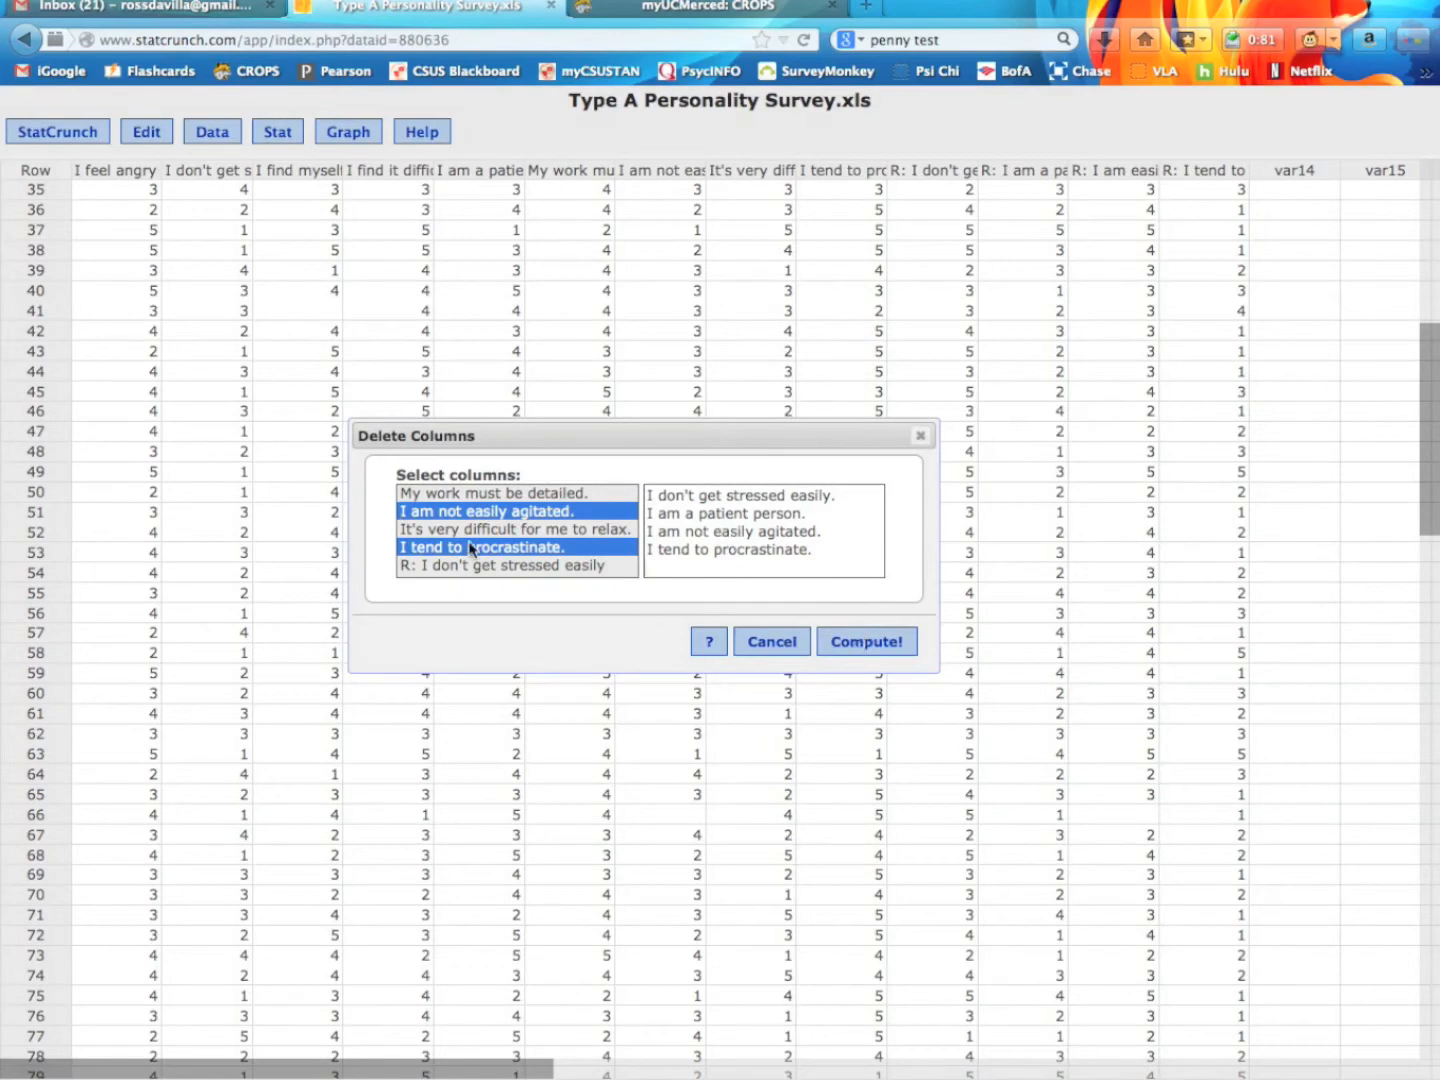
pyautogui.scroll(-3, 470, 548)
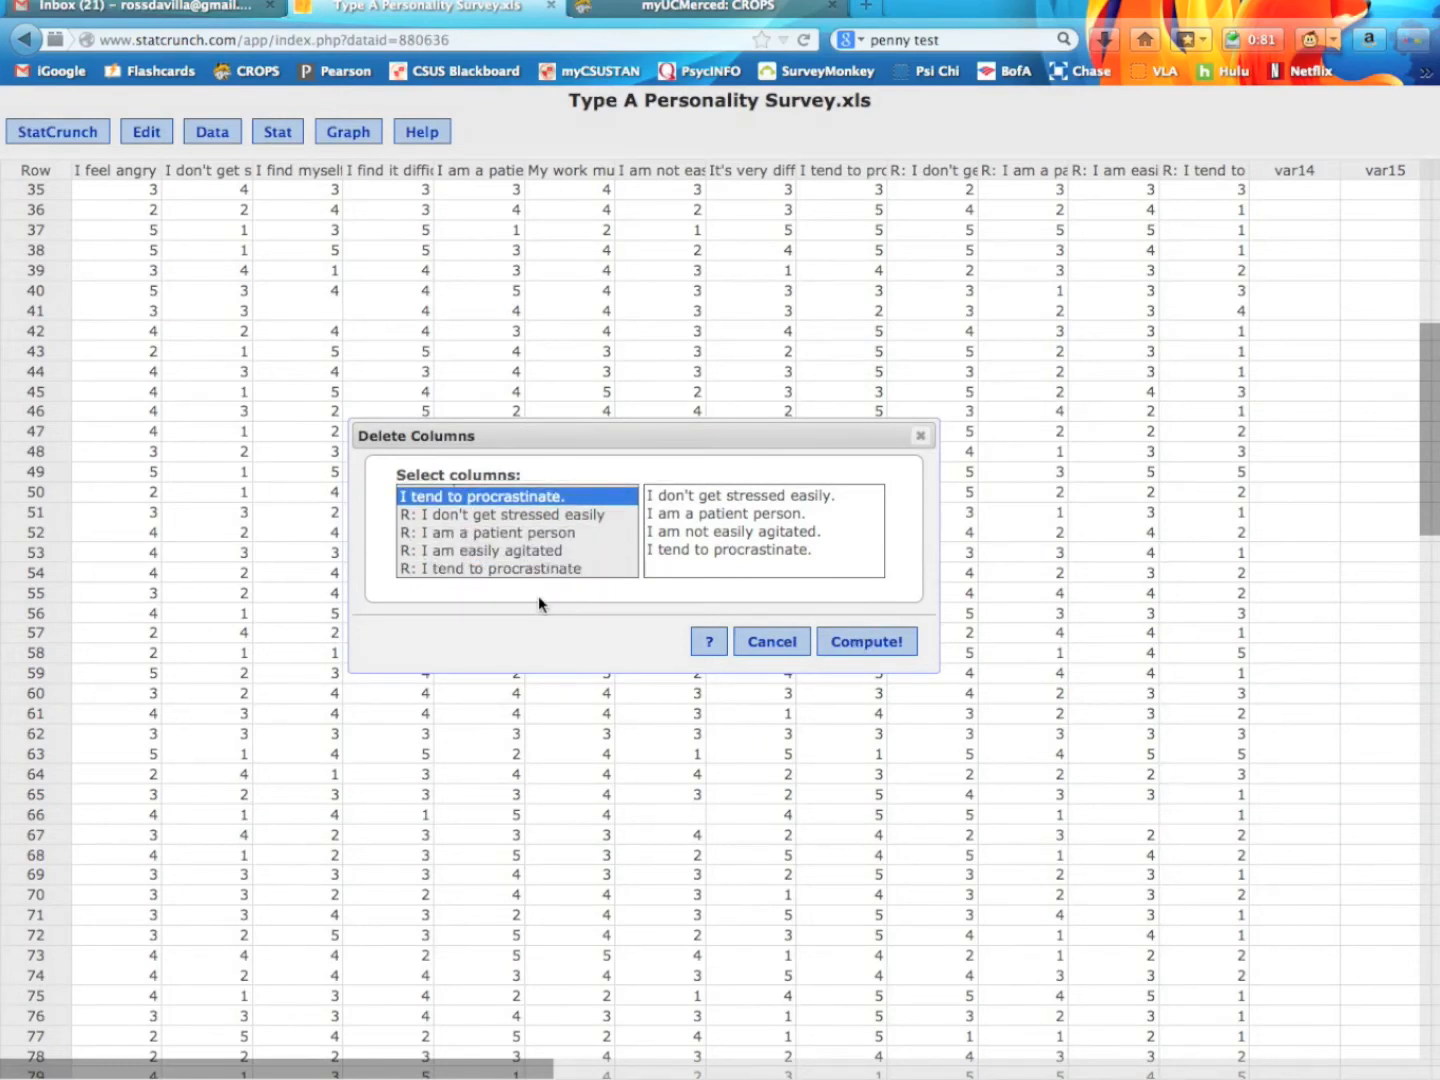
pyautogui.click(893, 659)
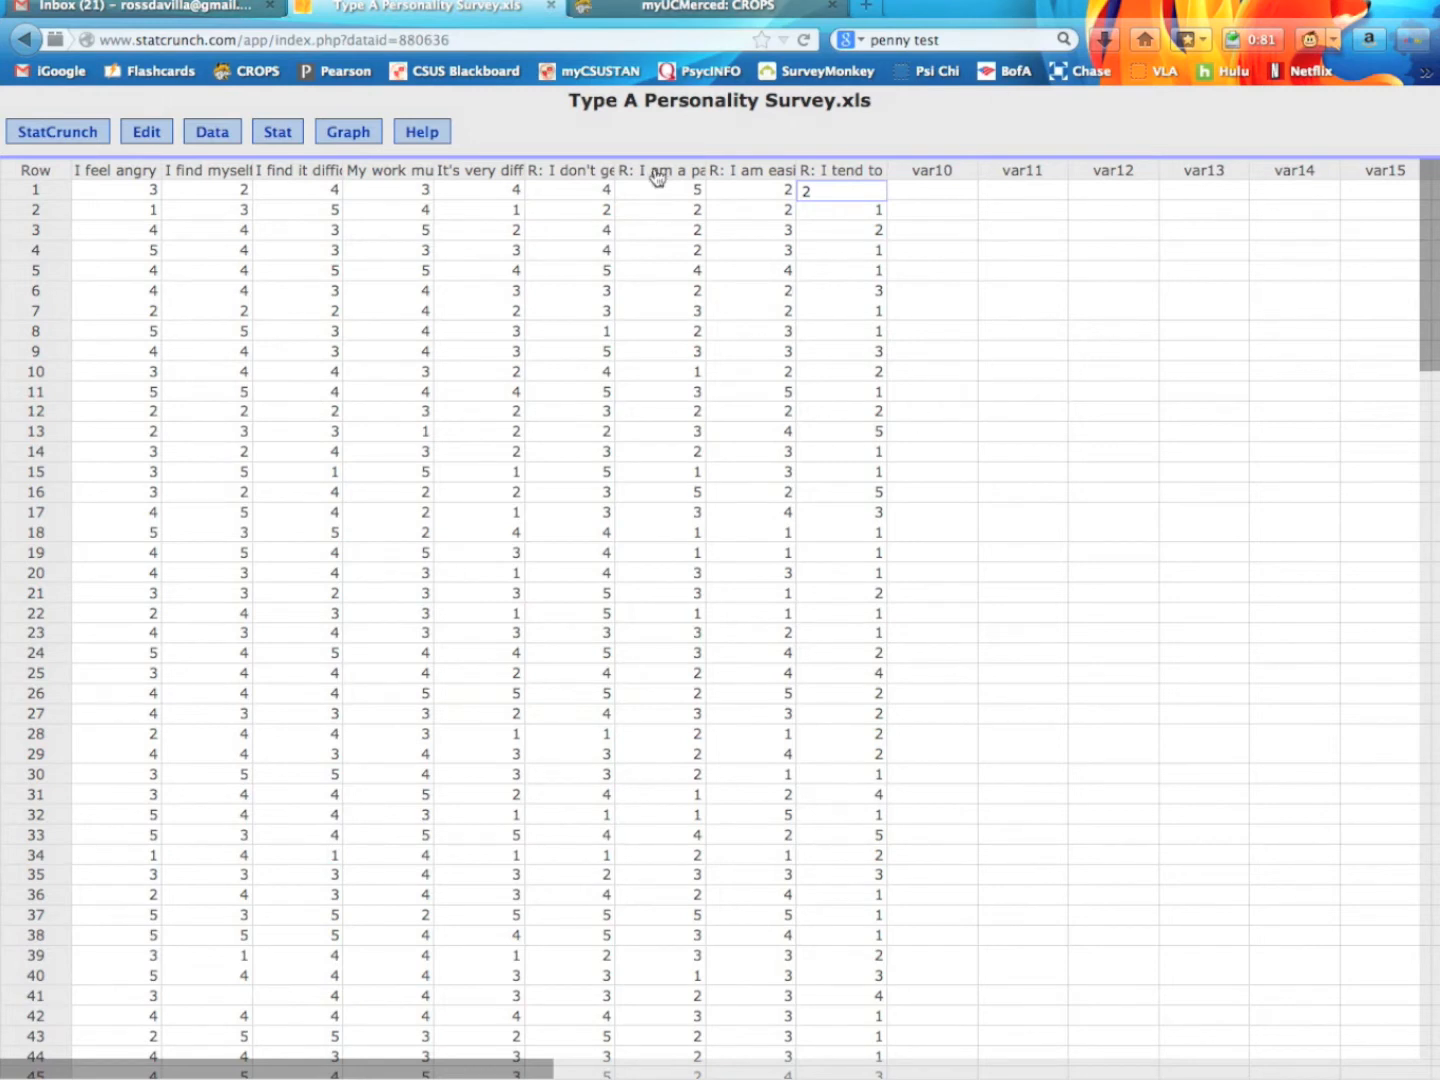
# Step: Start a computed expression that adds "I feel angry when matters get out of my control." and "I find myself taking on more than I can handle."
pyautogui.click(212, 136)
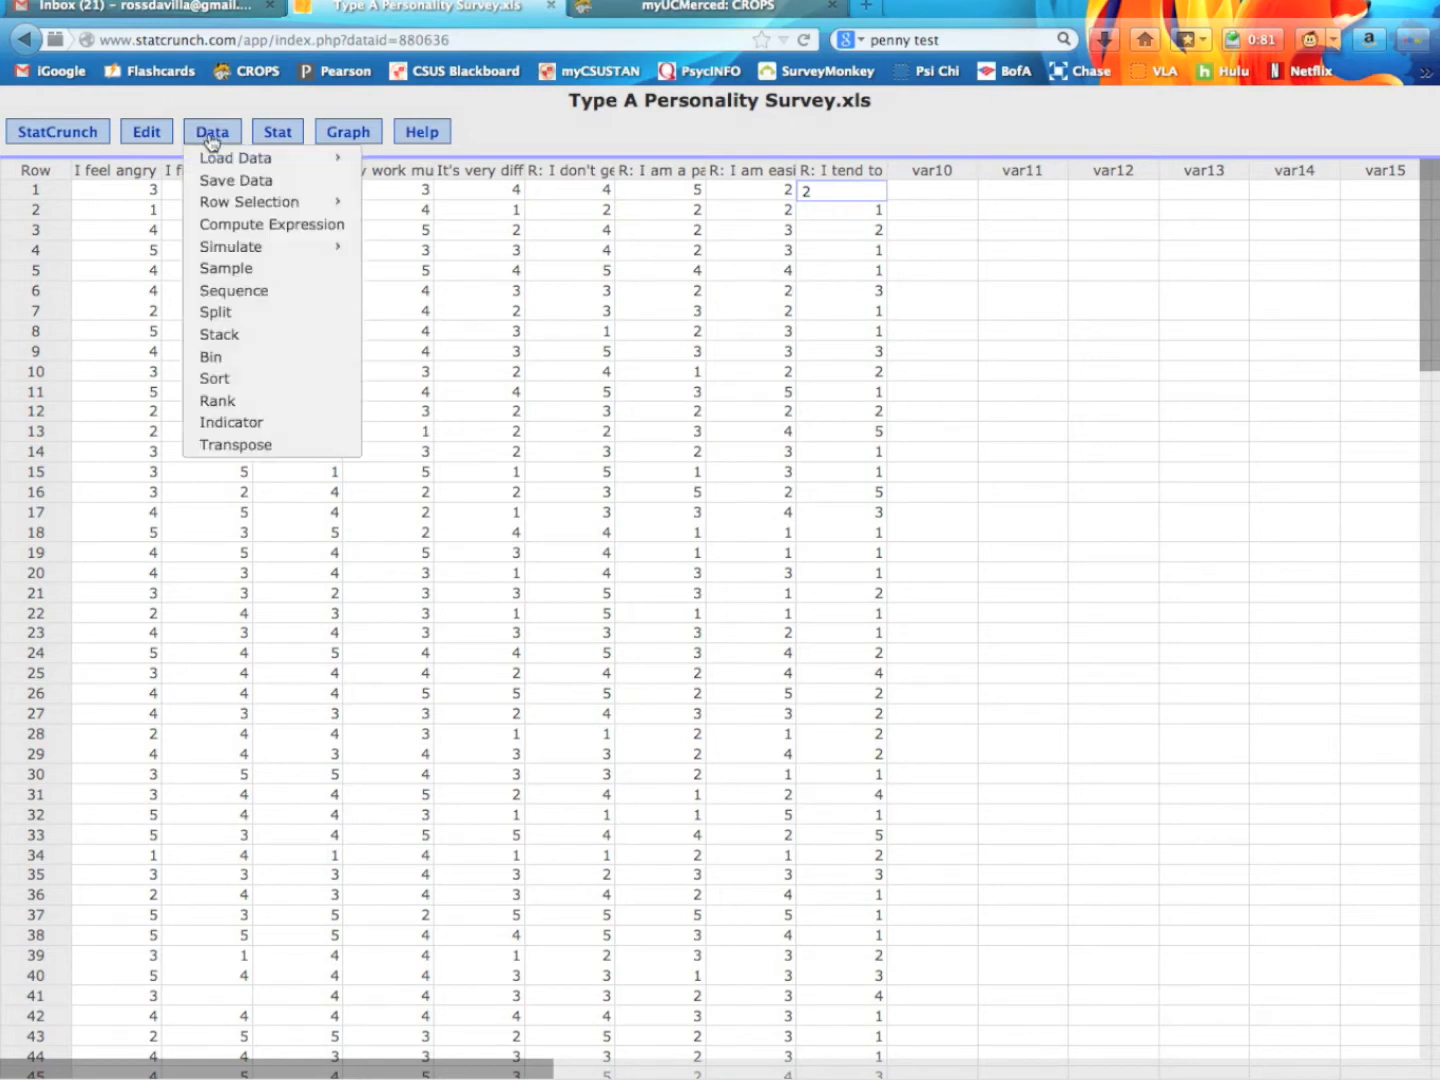
pyautogui.click(260, 228)
pyautogui.click(940, 558)
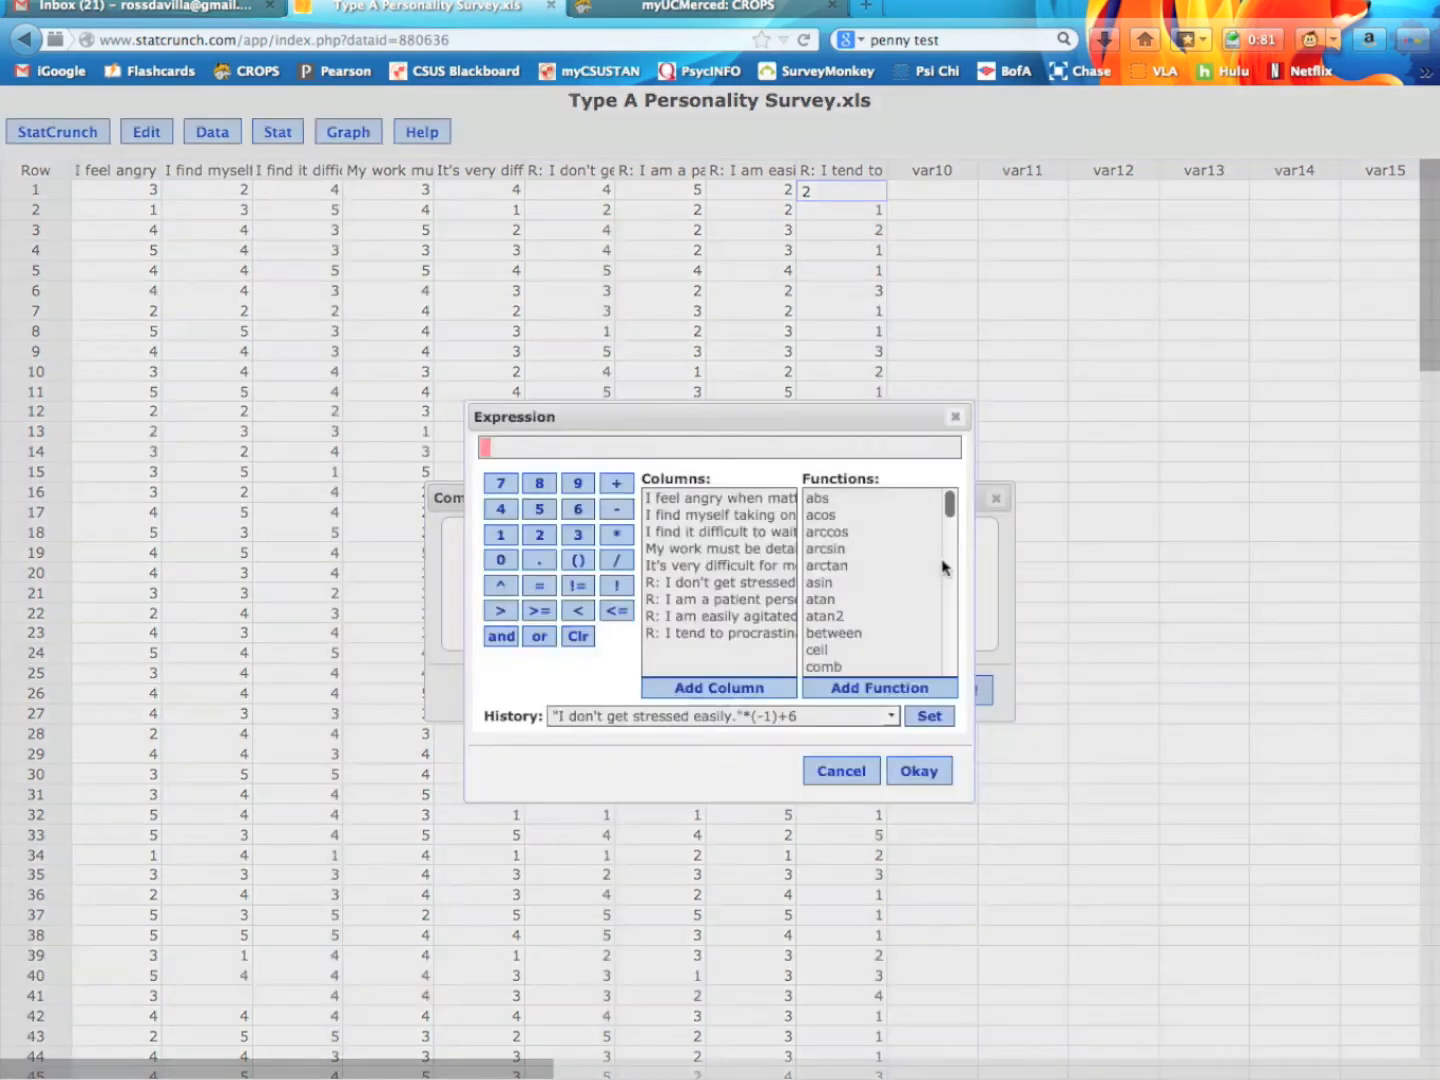
pyautogui.click(706, 498)
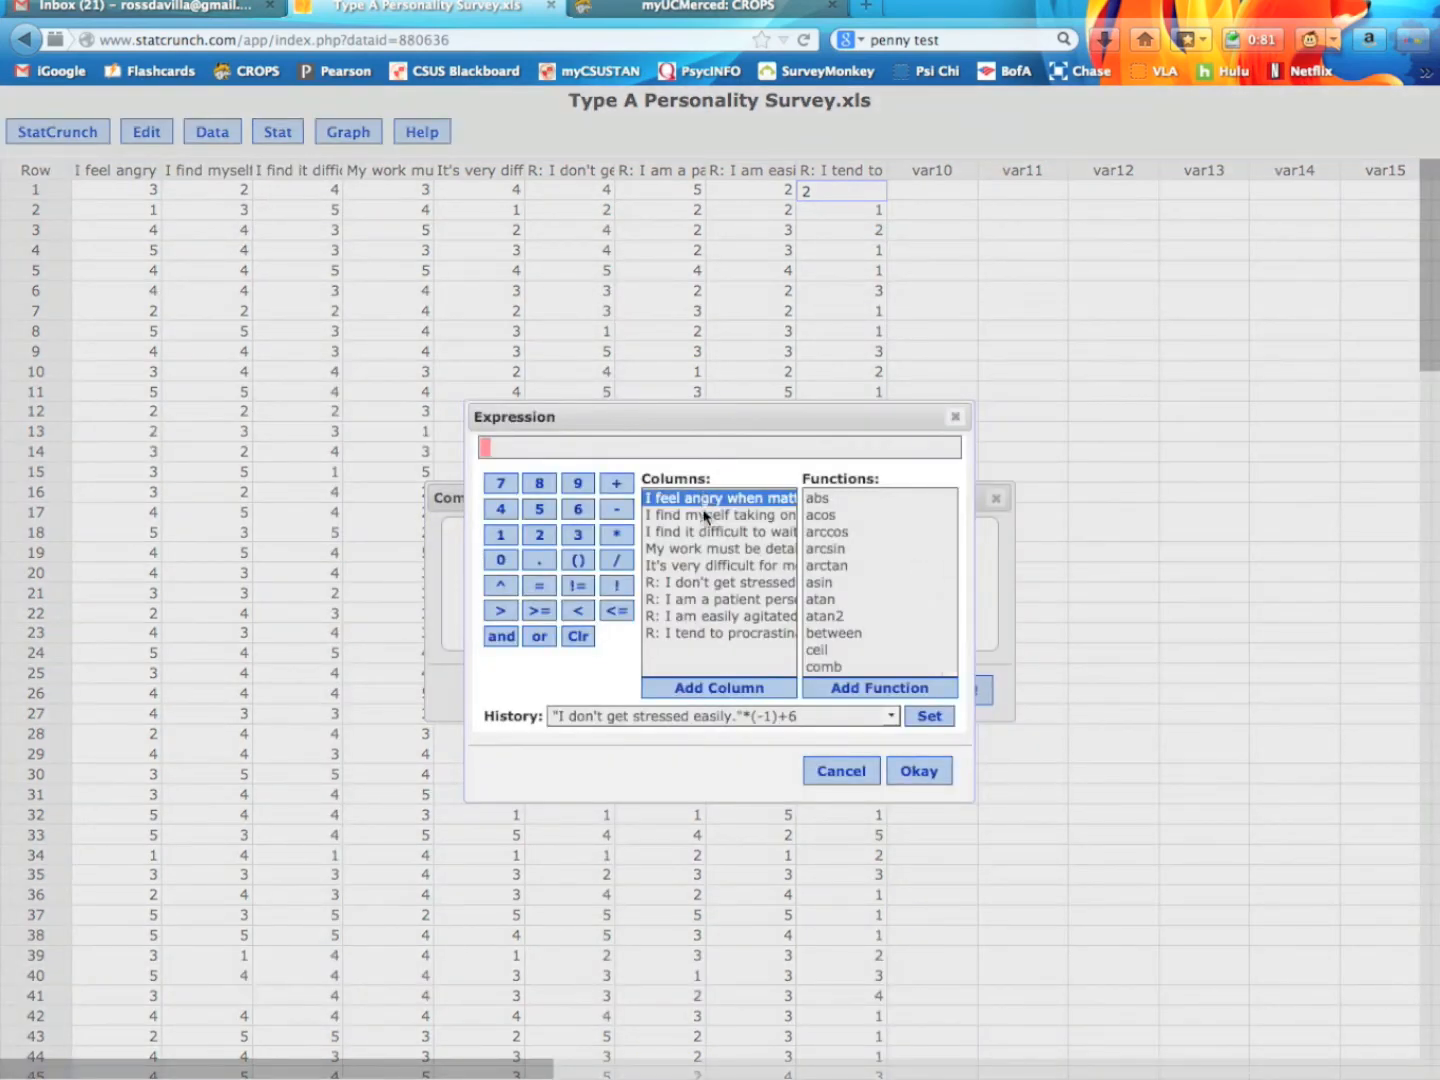
pyautogui.click(706, 689)
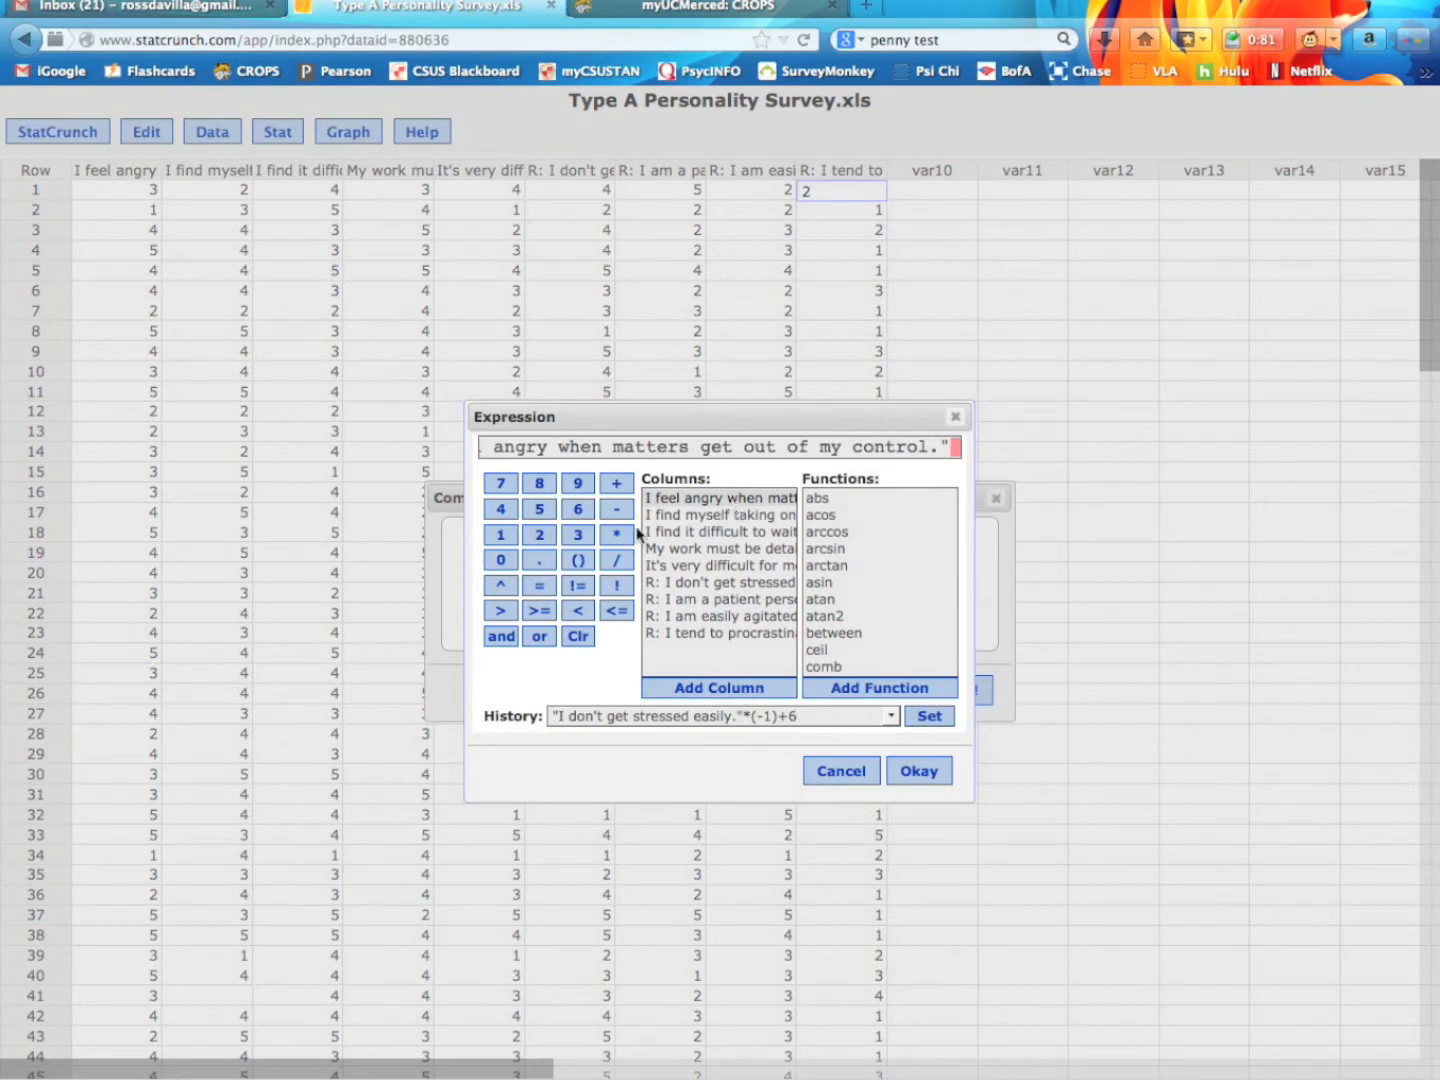
pyautogui.click(619, 485)
pyautogui.click(717, 516)
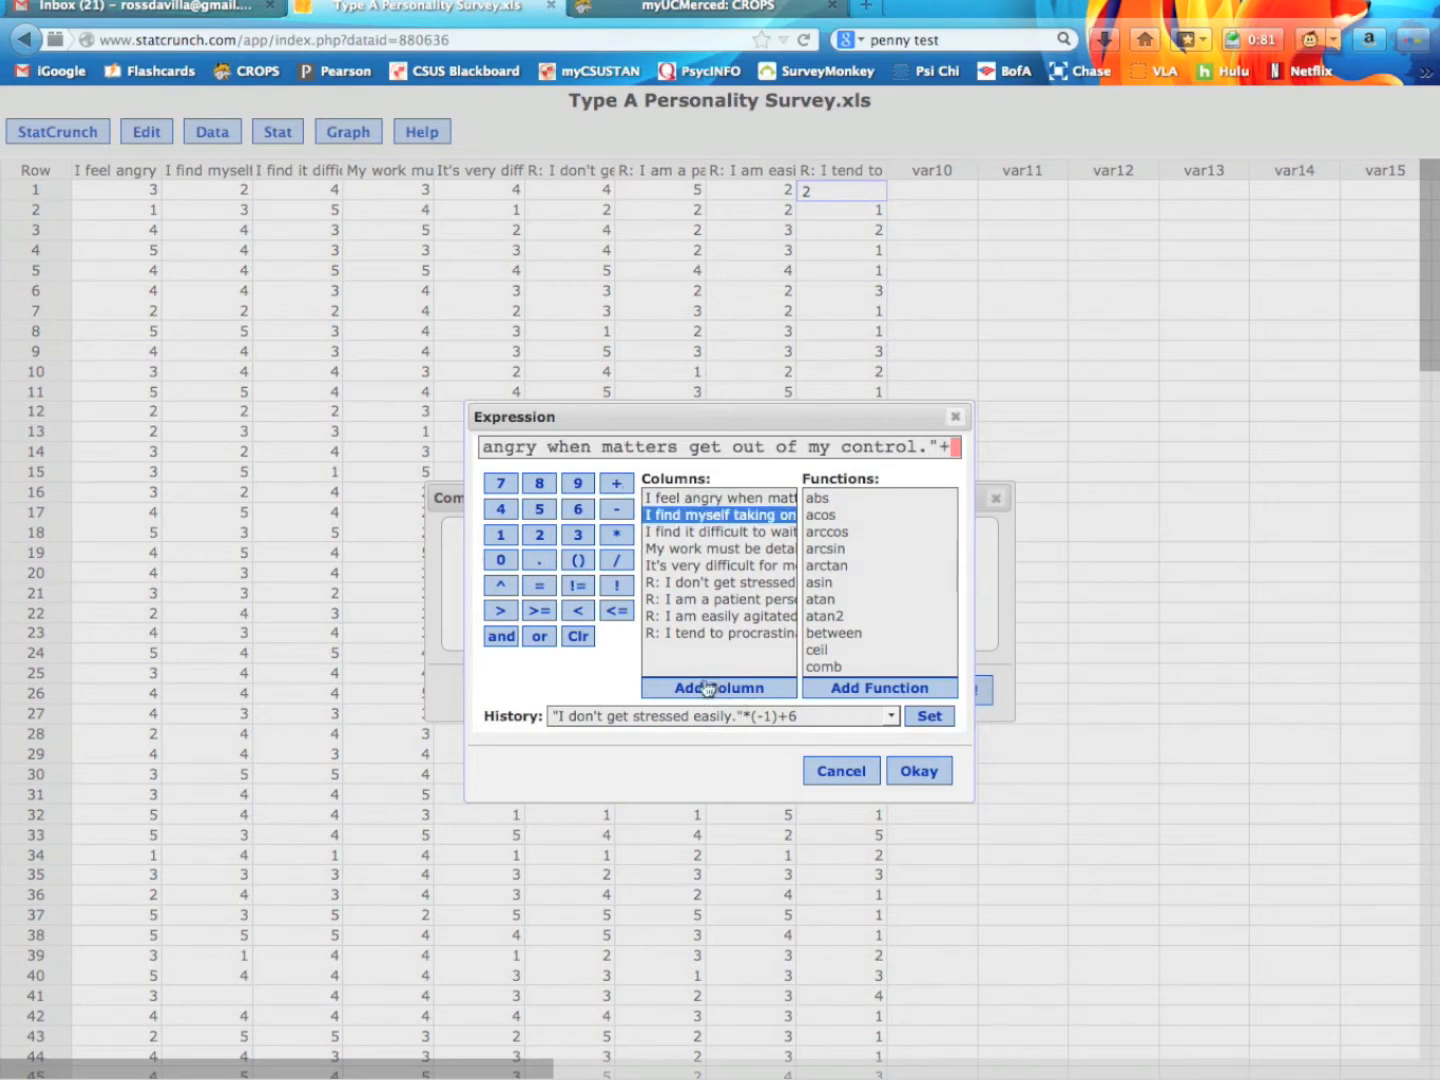
pyautogui.click(709, 689)
# Step: Add the difficult-to-wait-for-answers, "My work must be detailed." and "It's very difficult for me to relax." items to the sum and compute the column
pyautogui.click(617, 486)
pyautogui.click(689, 533)
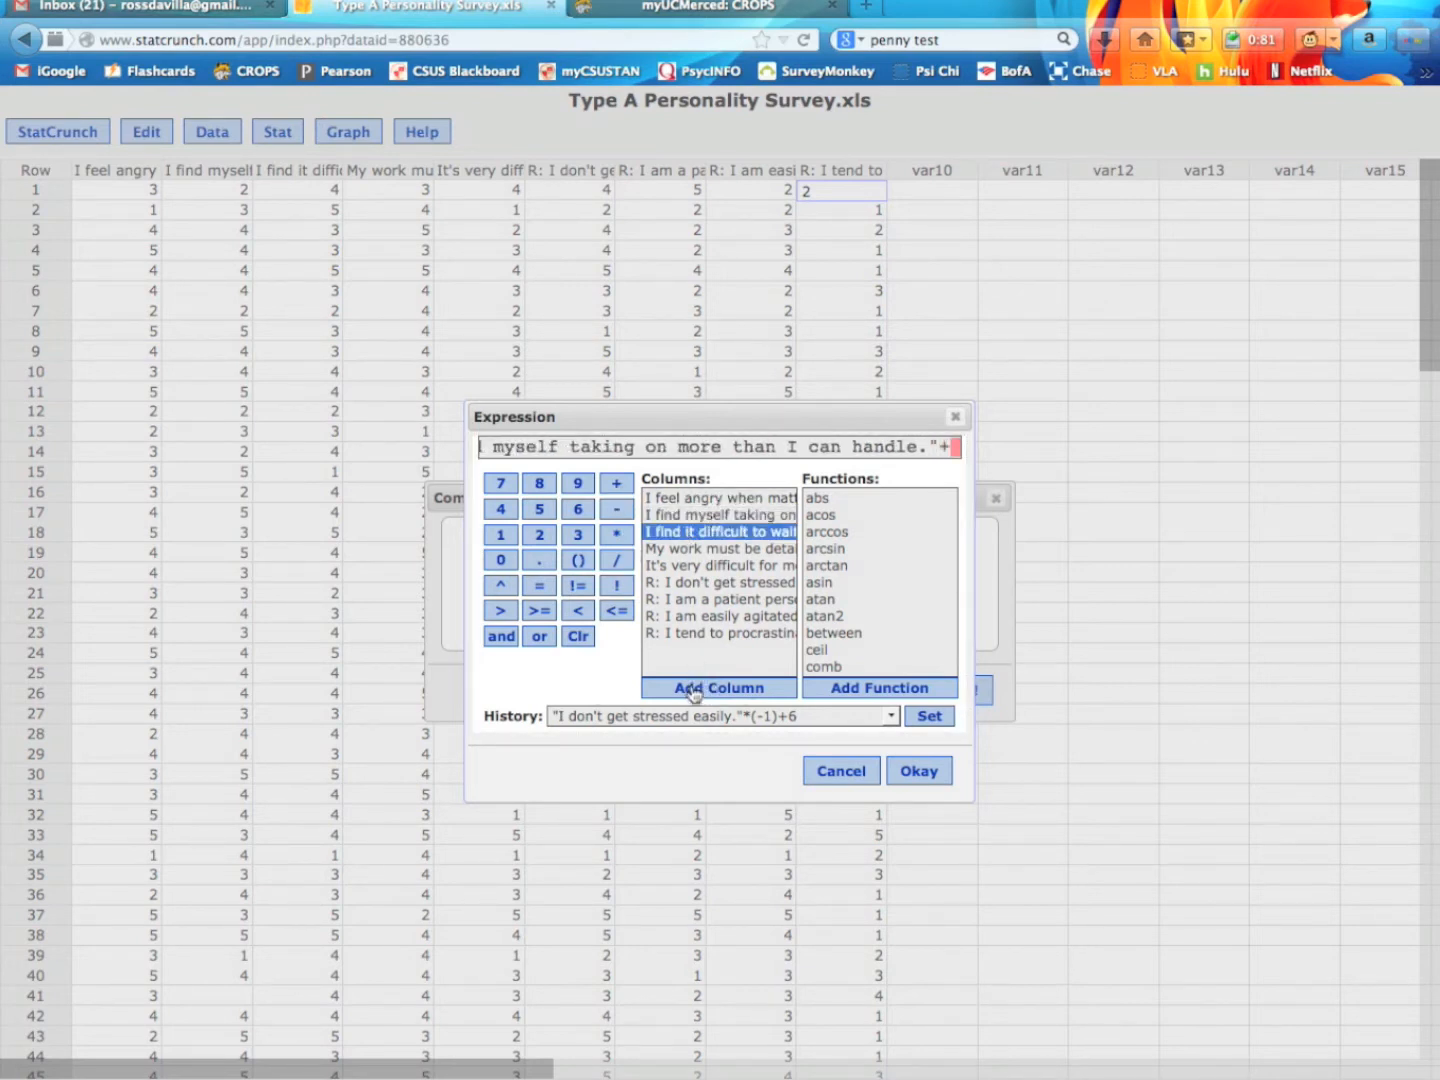
pyautogui.click(695, 689)
pyautogui.click(620, 485)
pyautogui.click(689, 550)
pyautogui.click(694, 688)
pyautogui.click(616, 485)
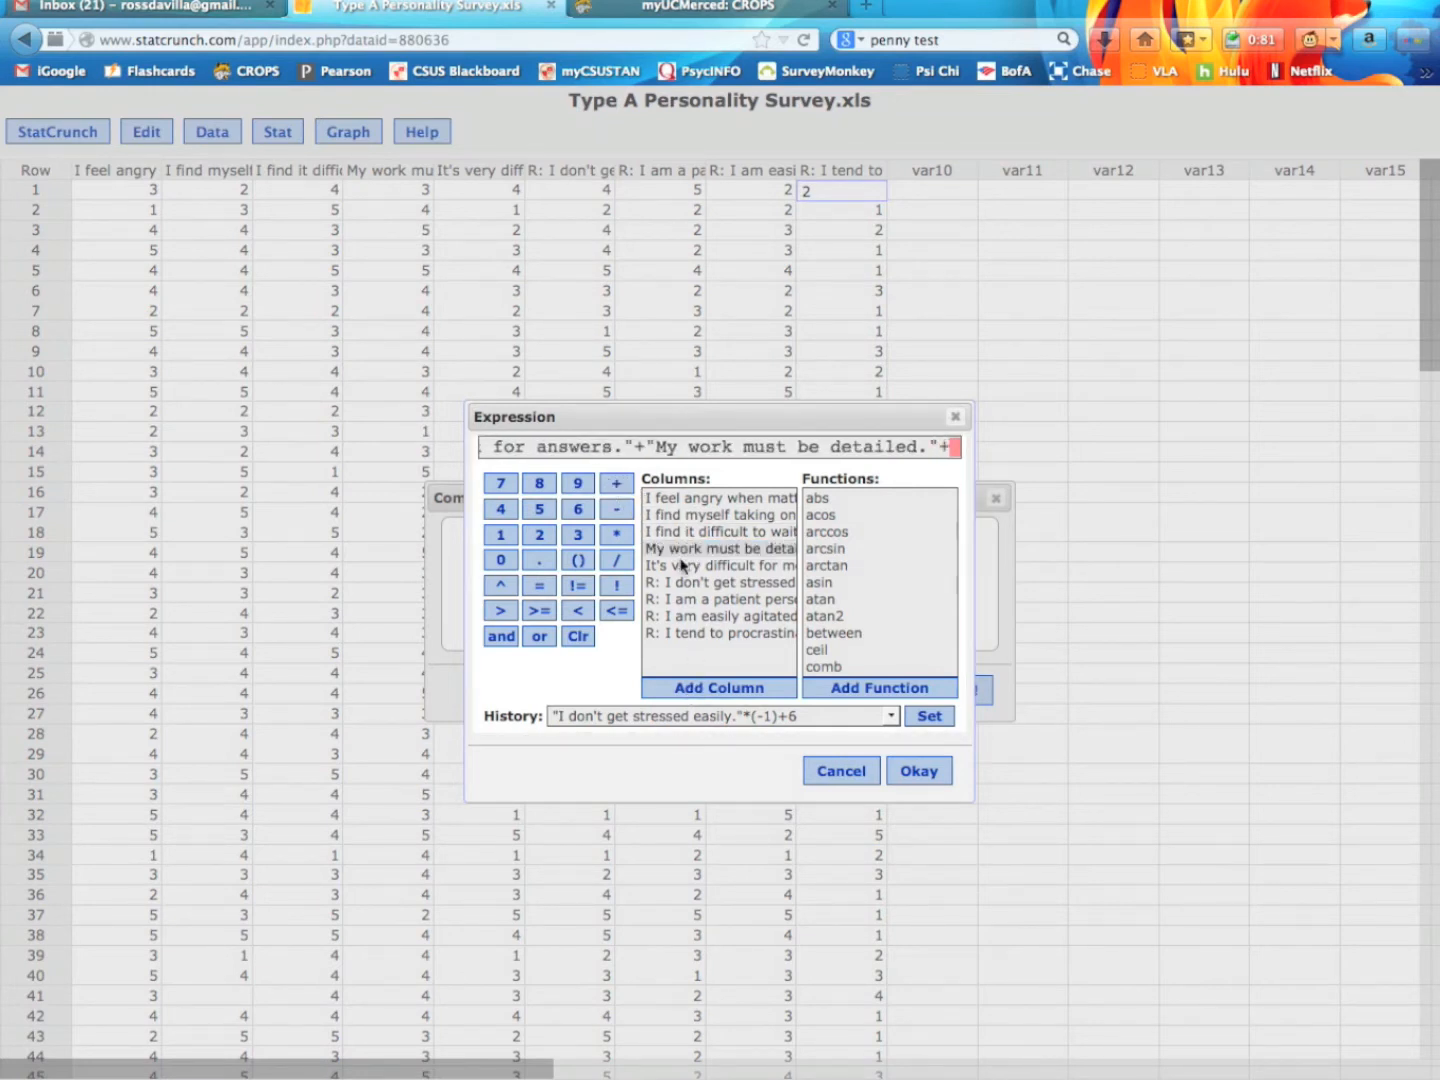
pyautogui.click(681, 564)
pyautogui.click(692, 688)
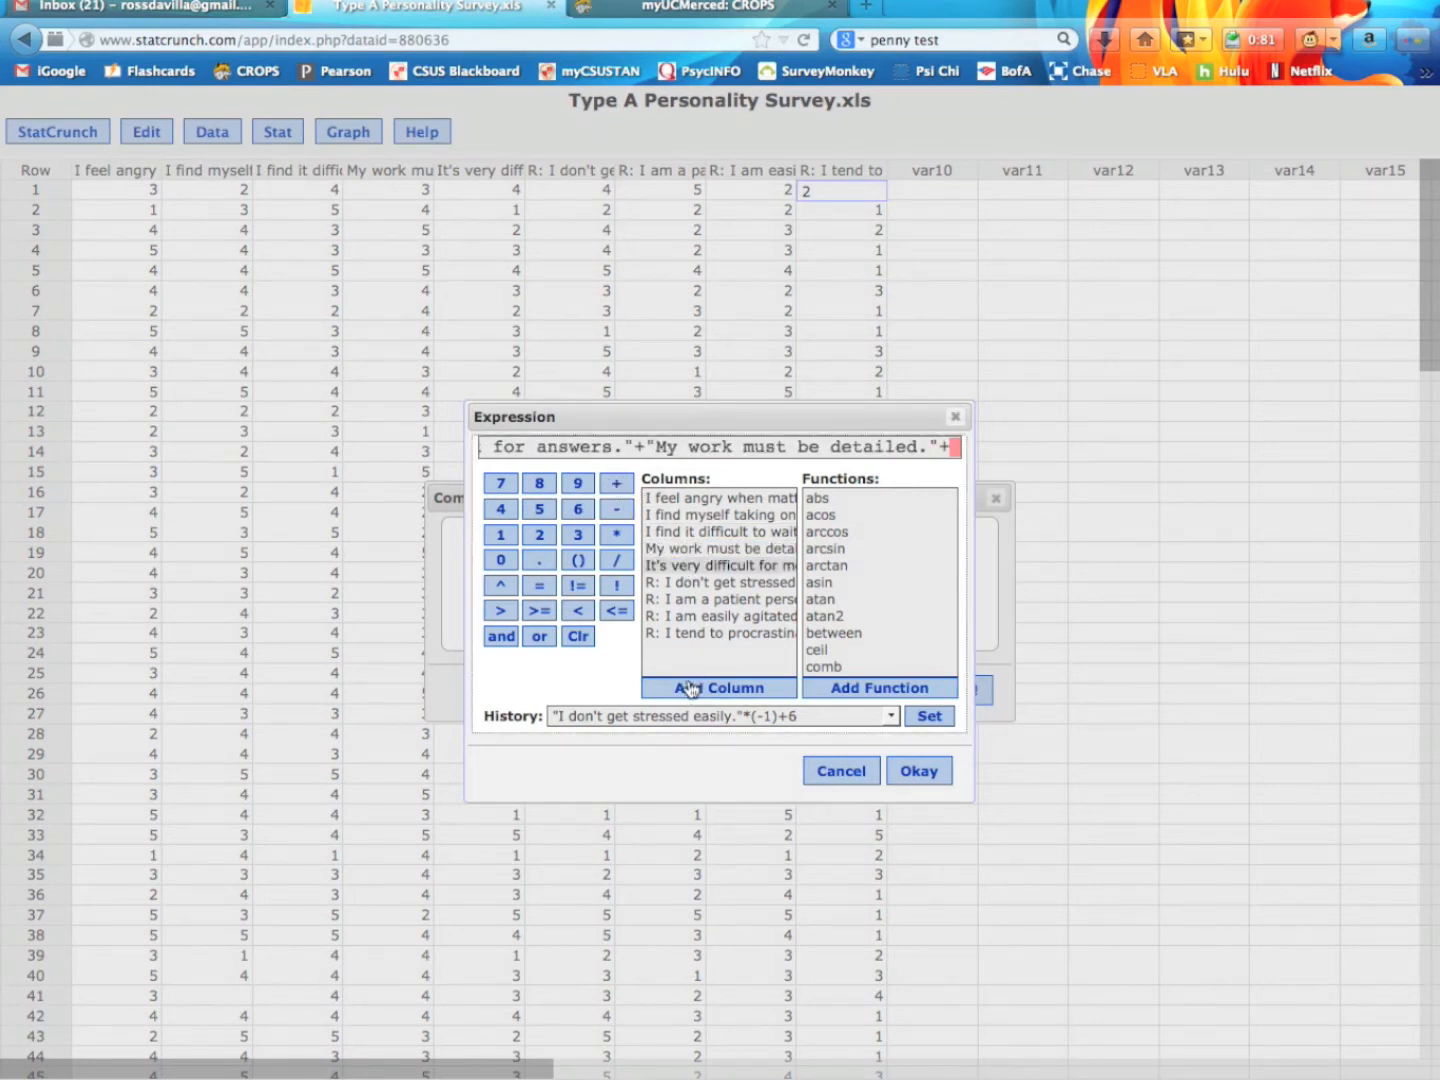
pyautogui.click(920, 769)
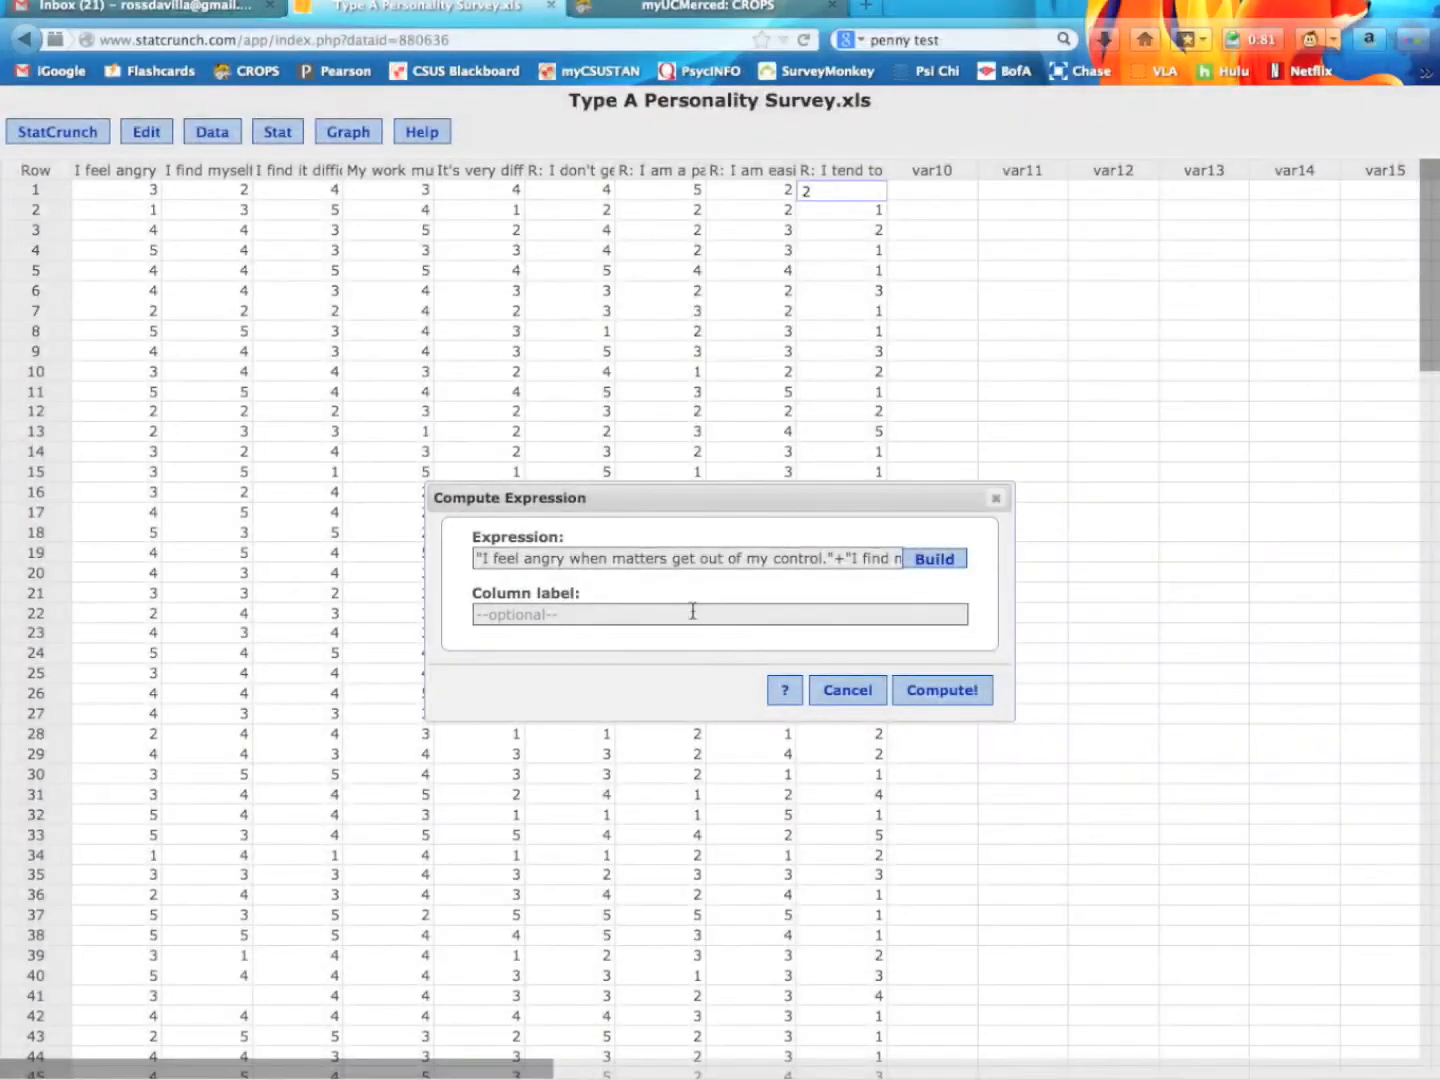
pyautogui.click(959, 692)
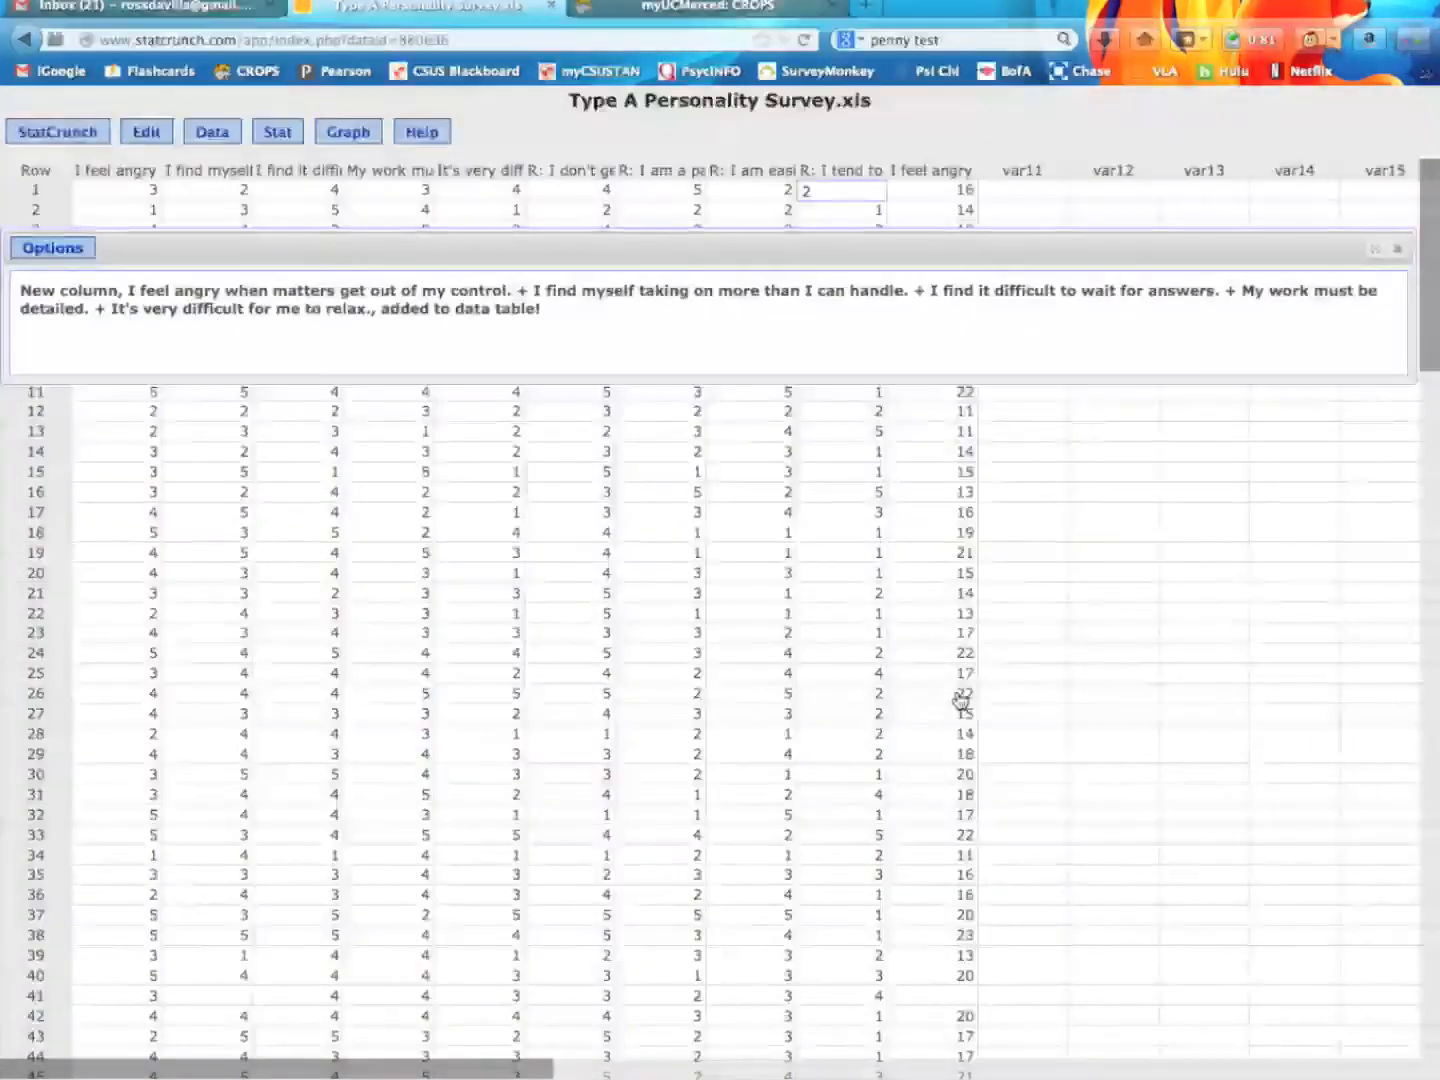
# Step: Reopen the finished computation and replace its expression with "R: I don't get stressed easily" plus "R: I am a patient person"
pyautogui.moveTo(988, 250); pyautogui.dragTo(997, 357)
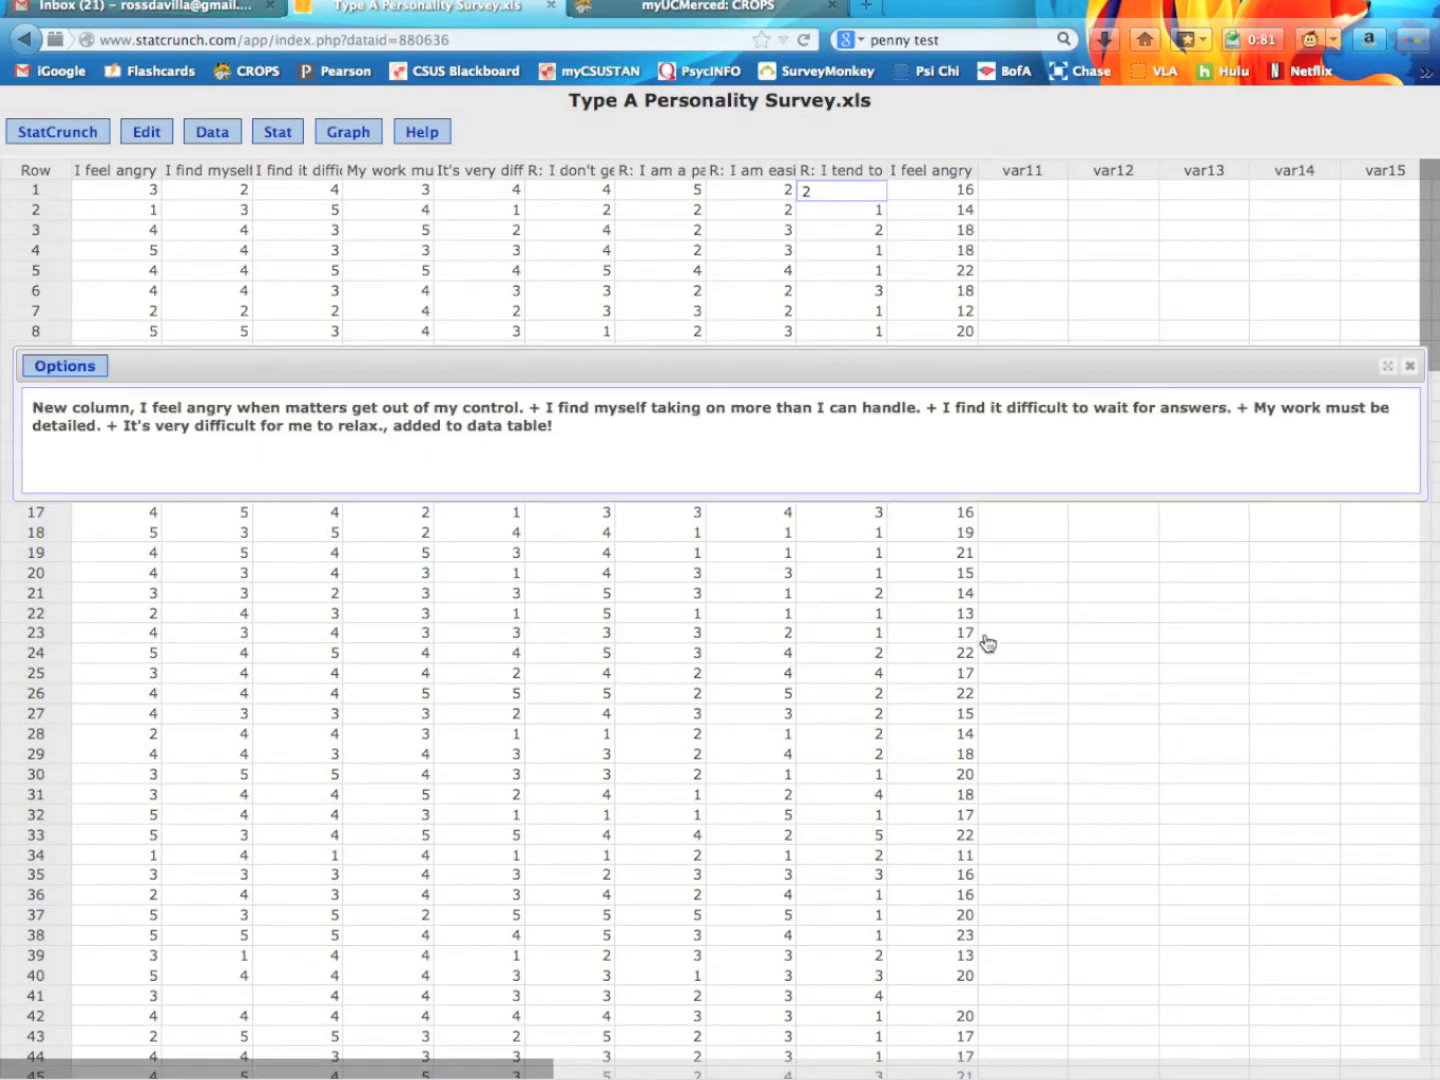
pyautogui.click(78, 366)
pyautogui.click(64, 391)
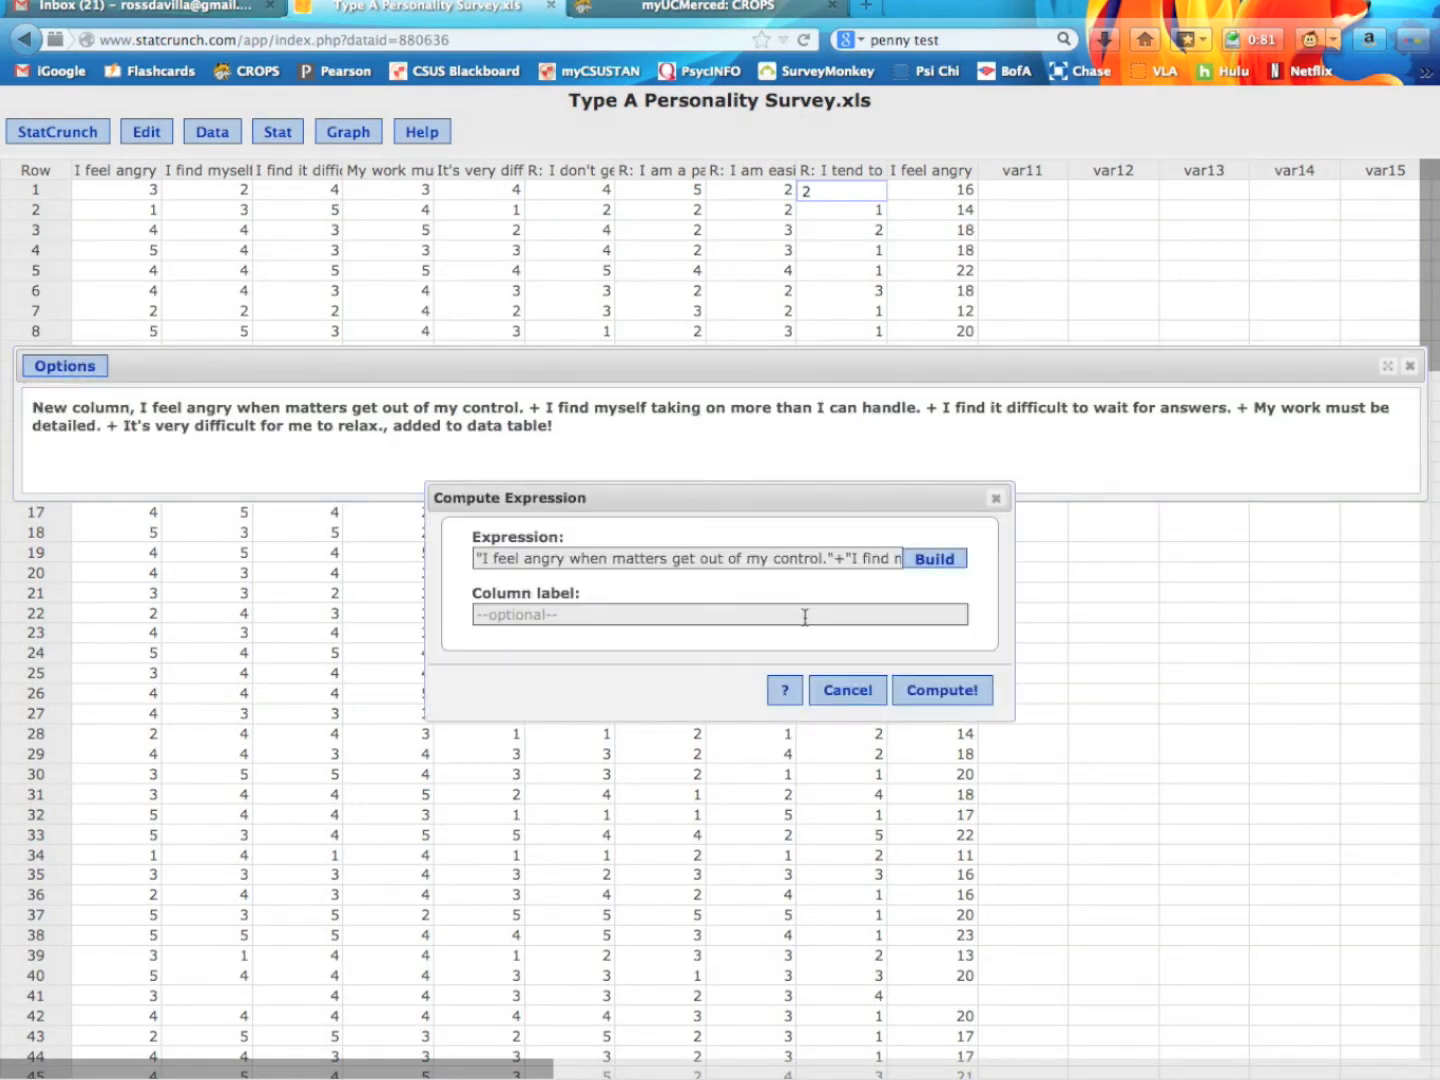
pyautogui.tripleClick(753, 557)
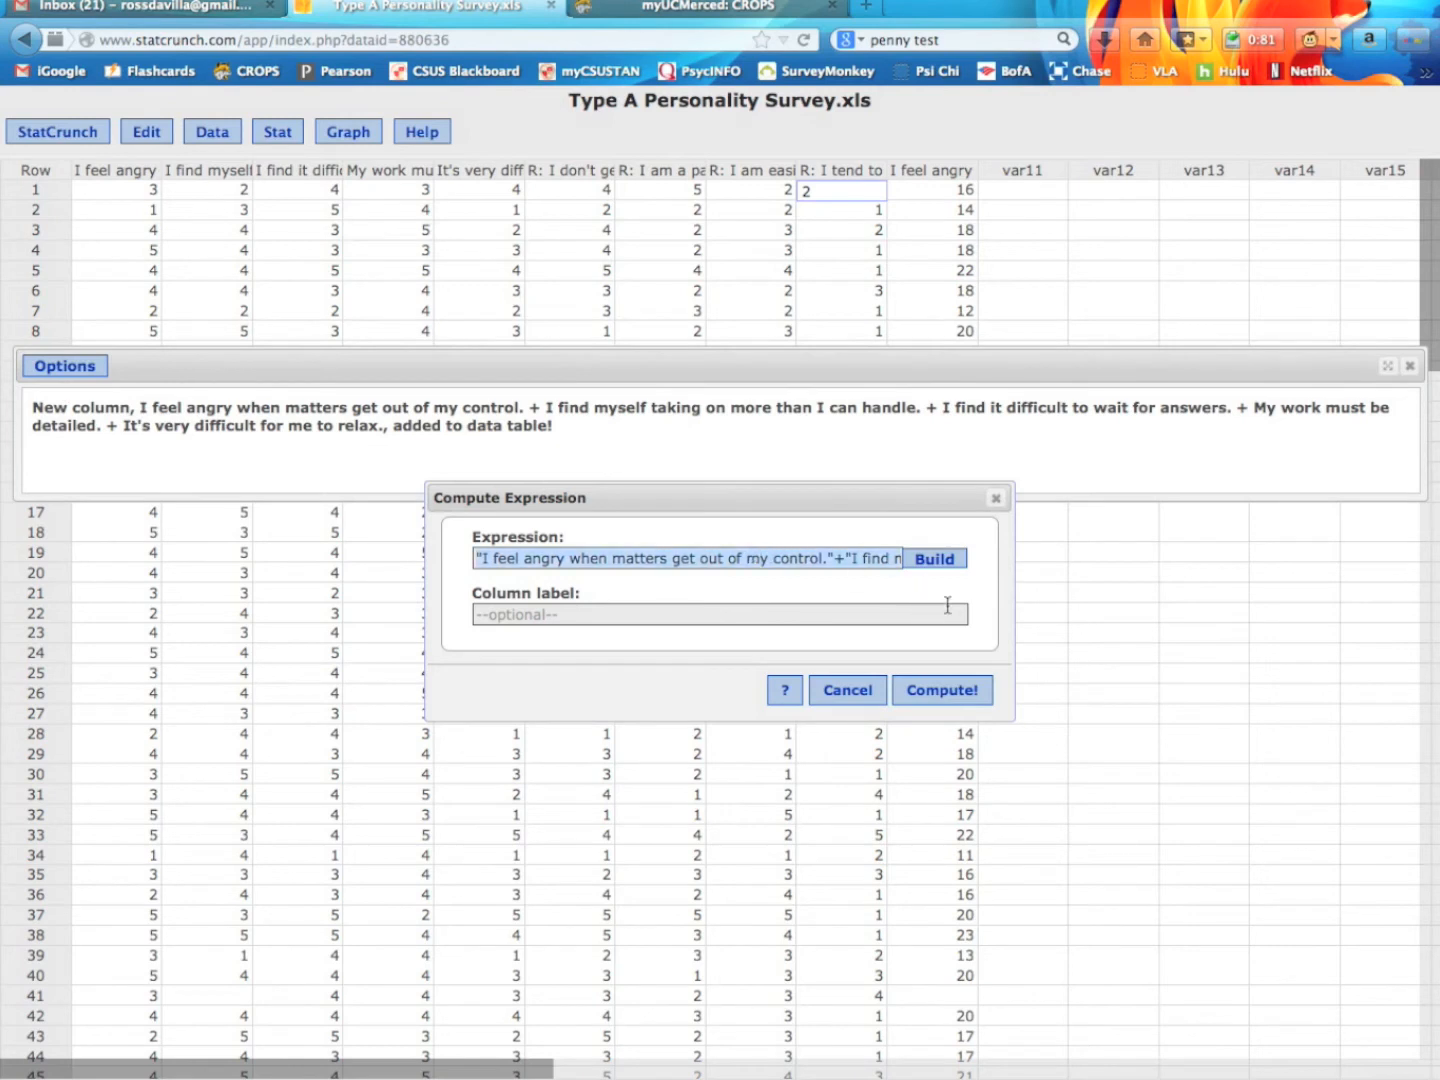
pyautogui.press('BackSpace')
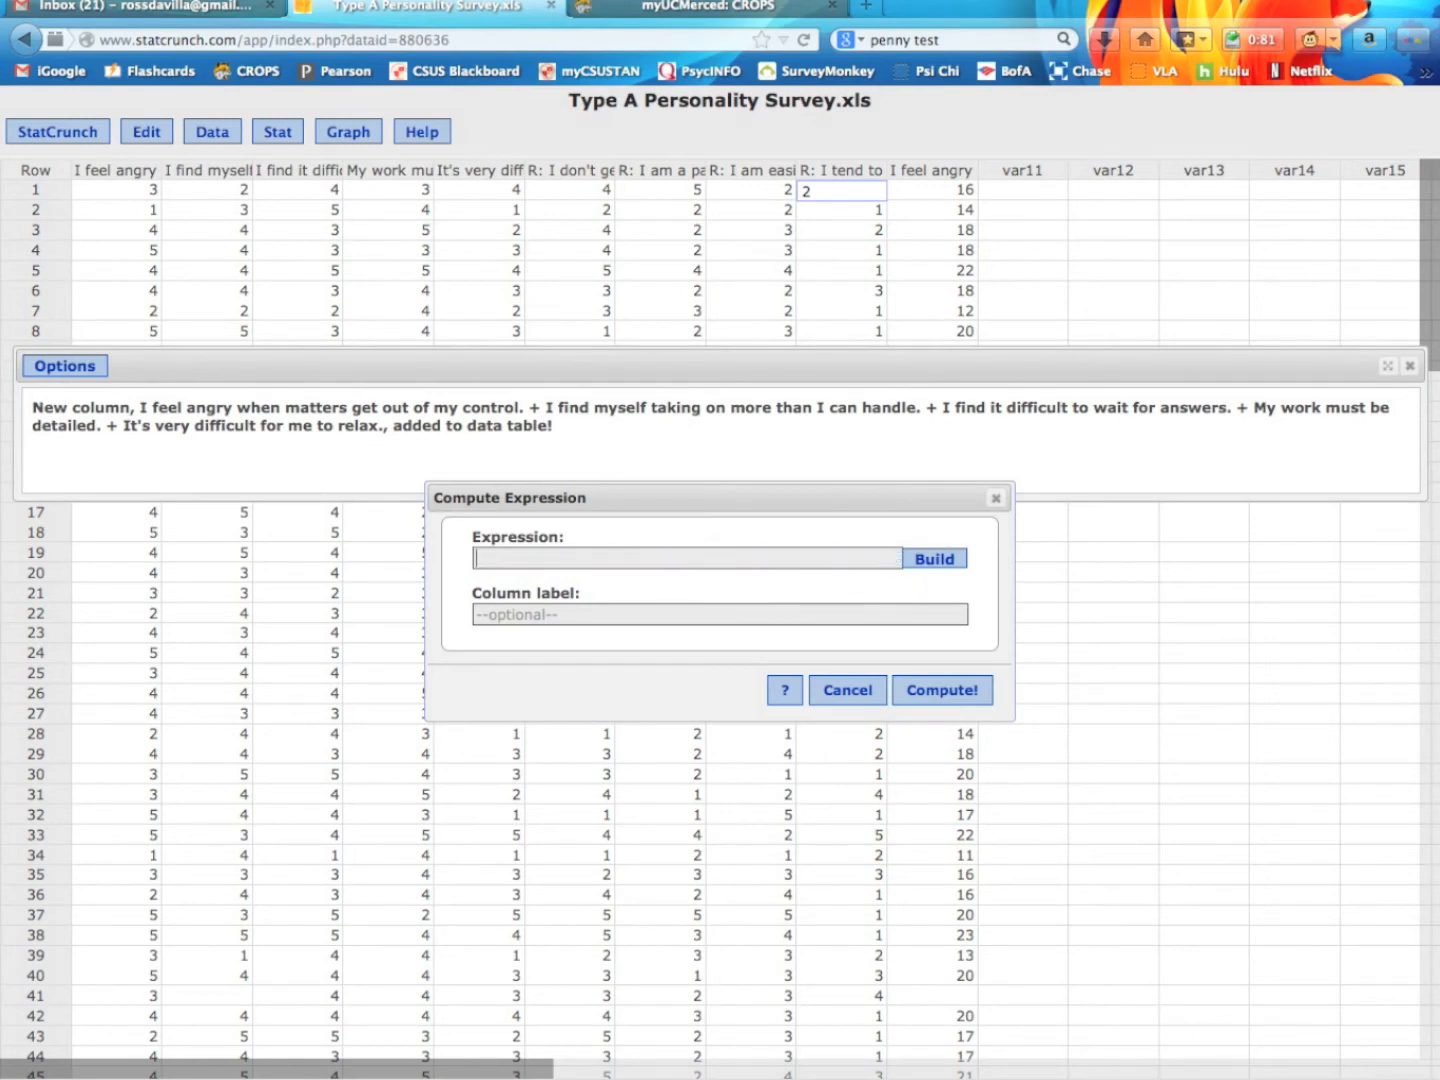
pyautogui.click(948, 560)
pyautogui.click(712, 582)
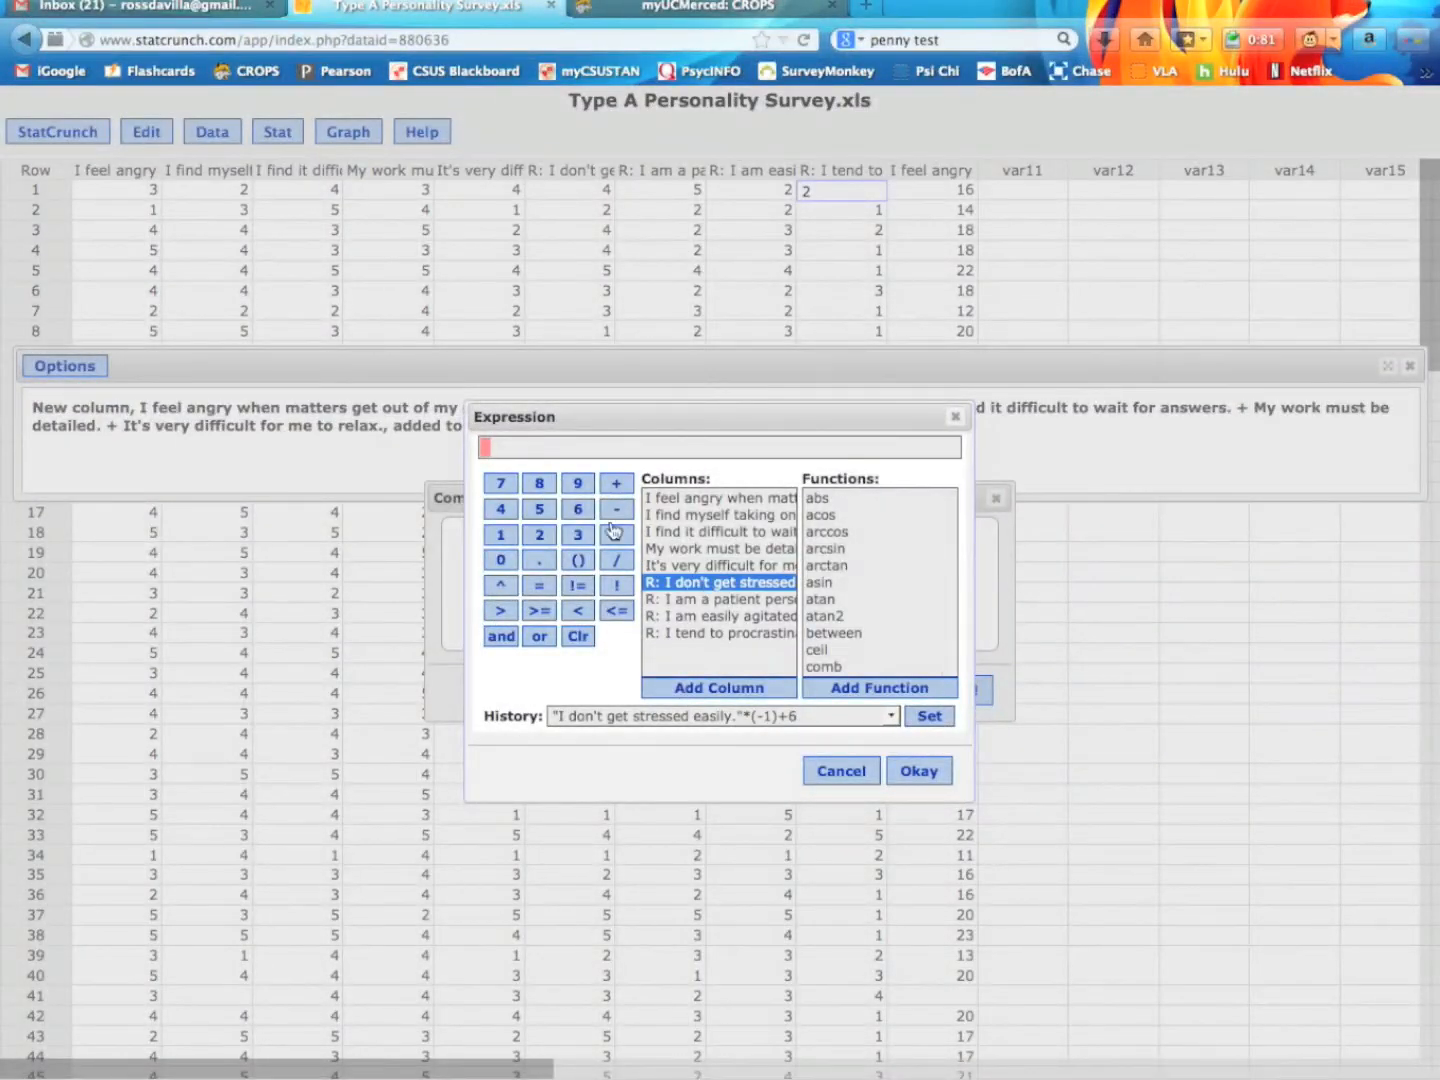
pyautogui.click(709, 690)
pyautogui.click(616, 483)
pyautogui.click(719, 600)
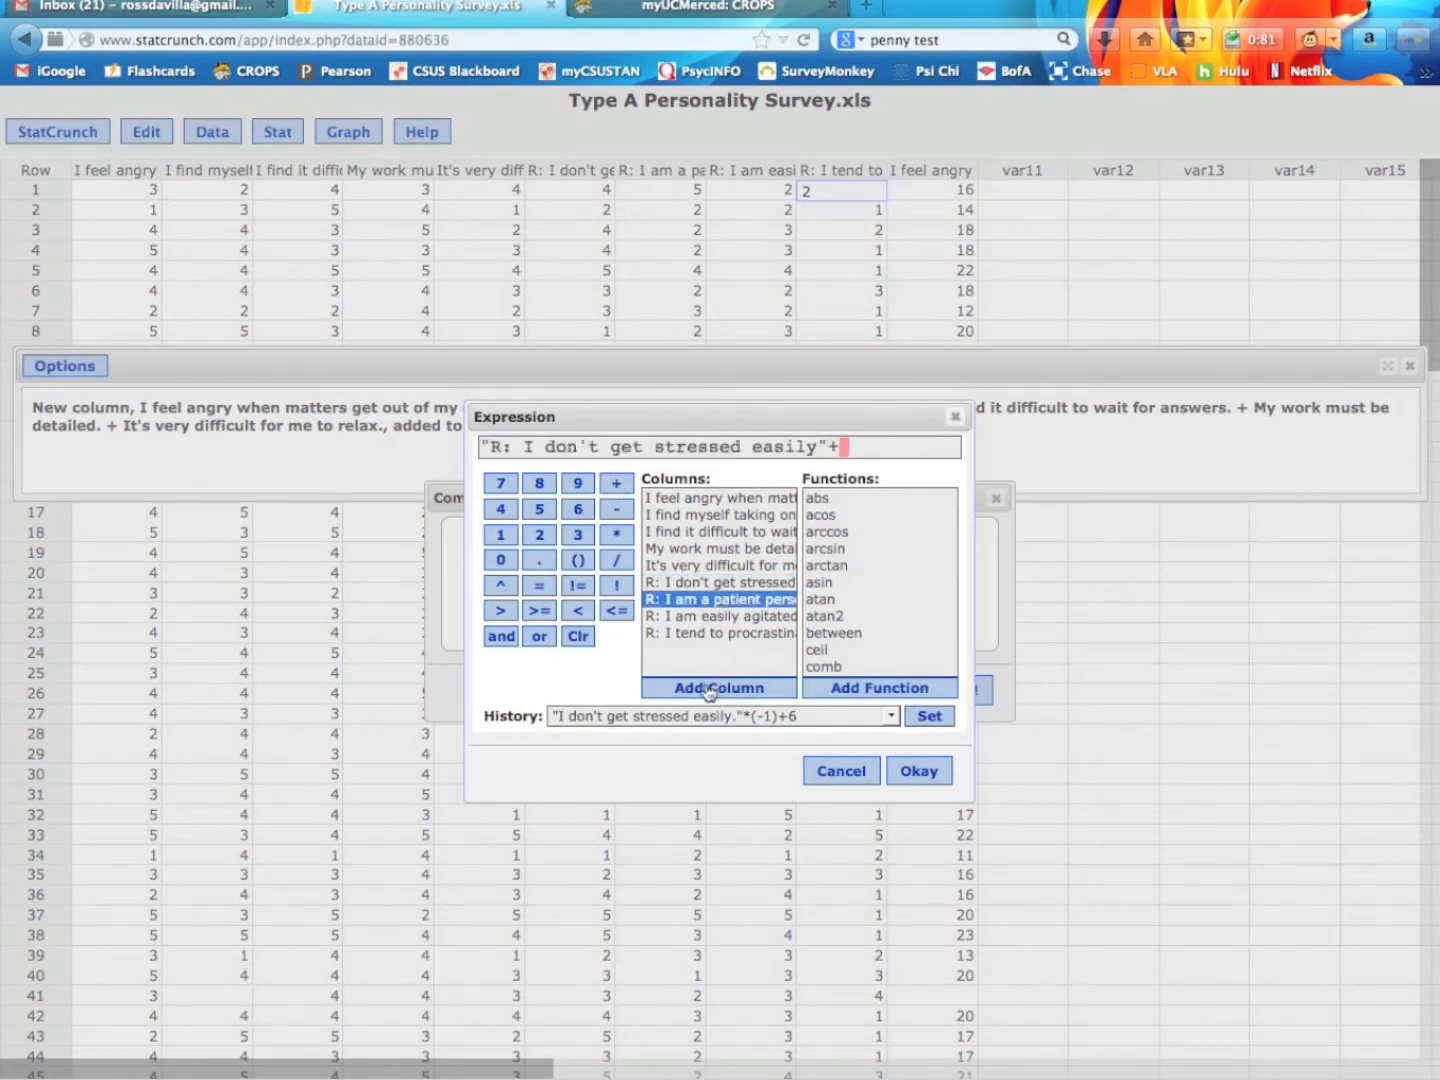
pyautogui.click(707, 689)
# Step: Add "R: I am easily agitated" and "R: I tend to procrastinate" to the sum, compute the column and dismiss the result
pyautogui.click(617, 484)
pyautogui.click(725, 617)
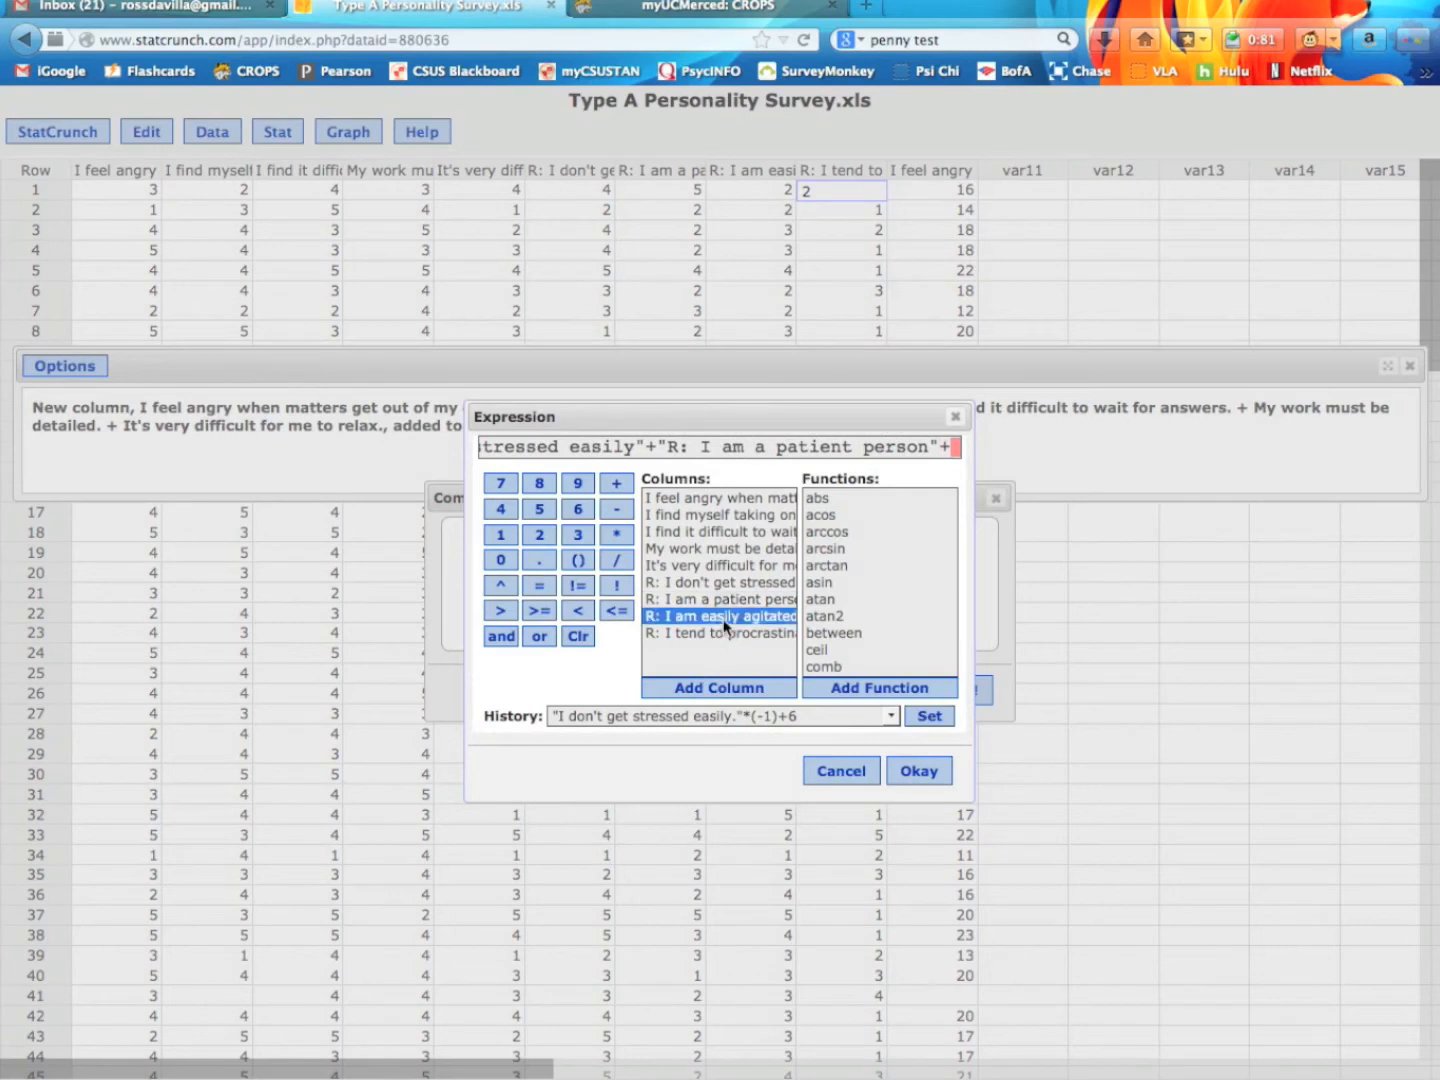
pyautogui.click(707, 688)
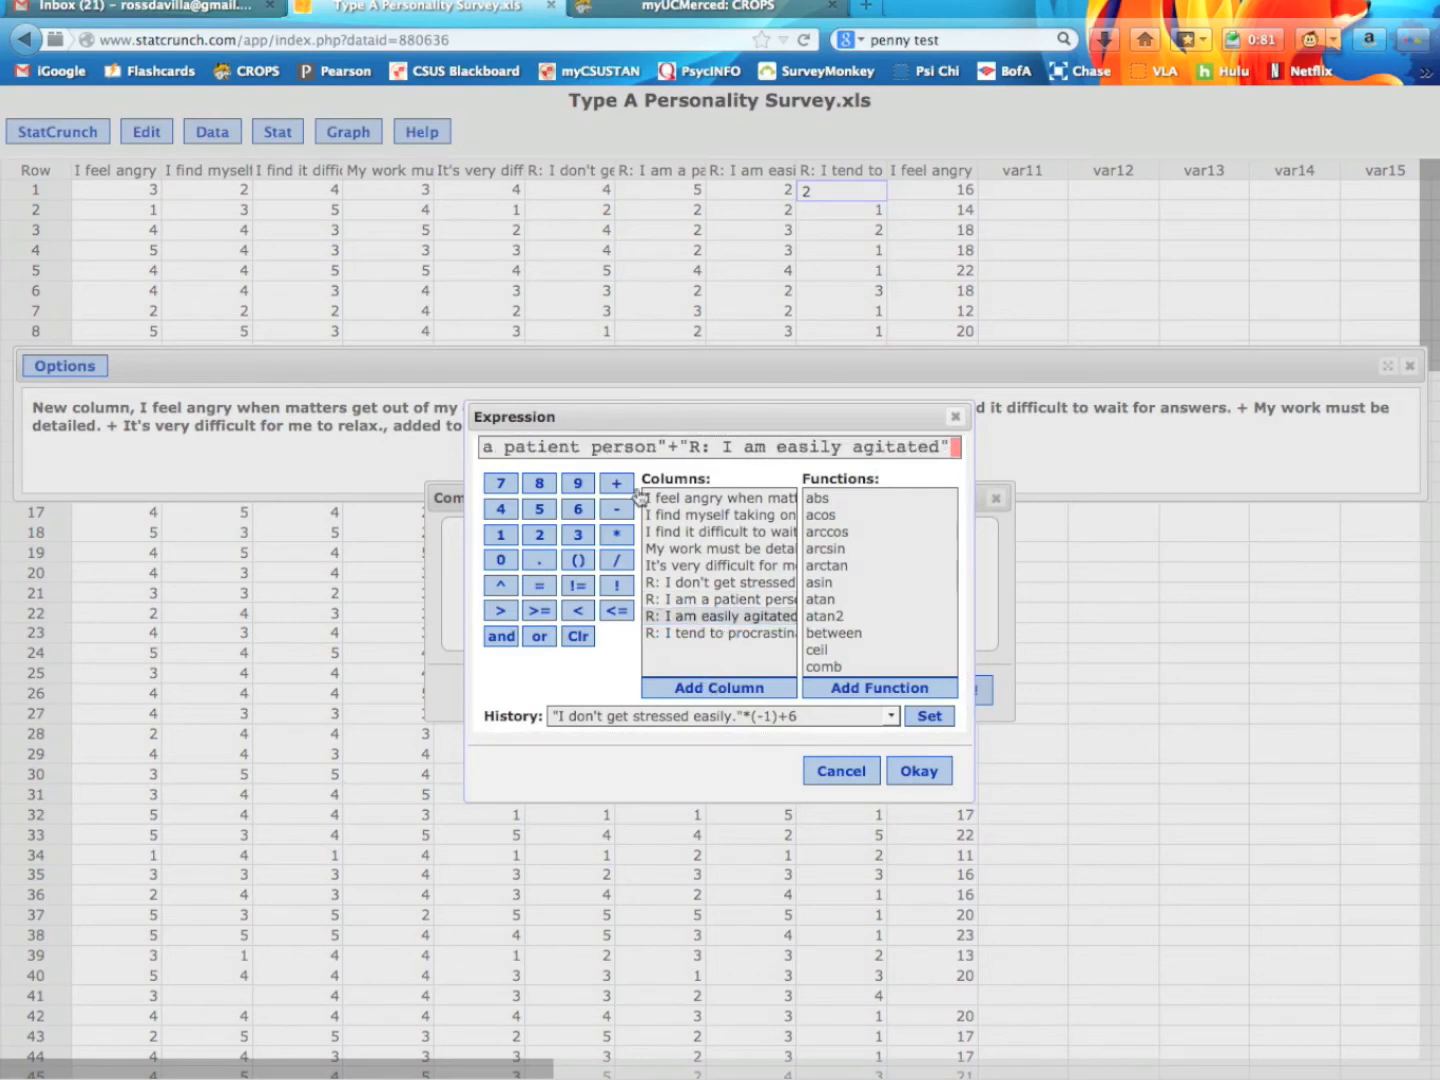
pyautogui.click(727, 633)
pyautogui.click(727, 690)
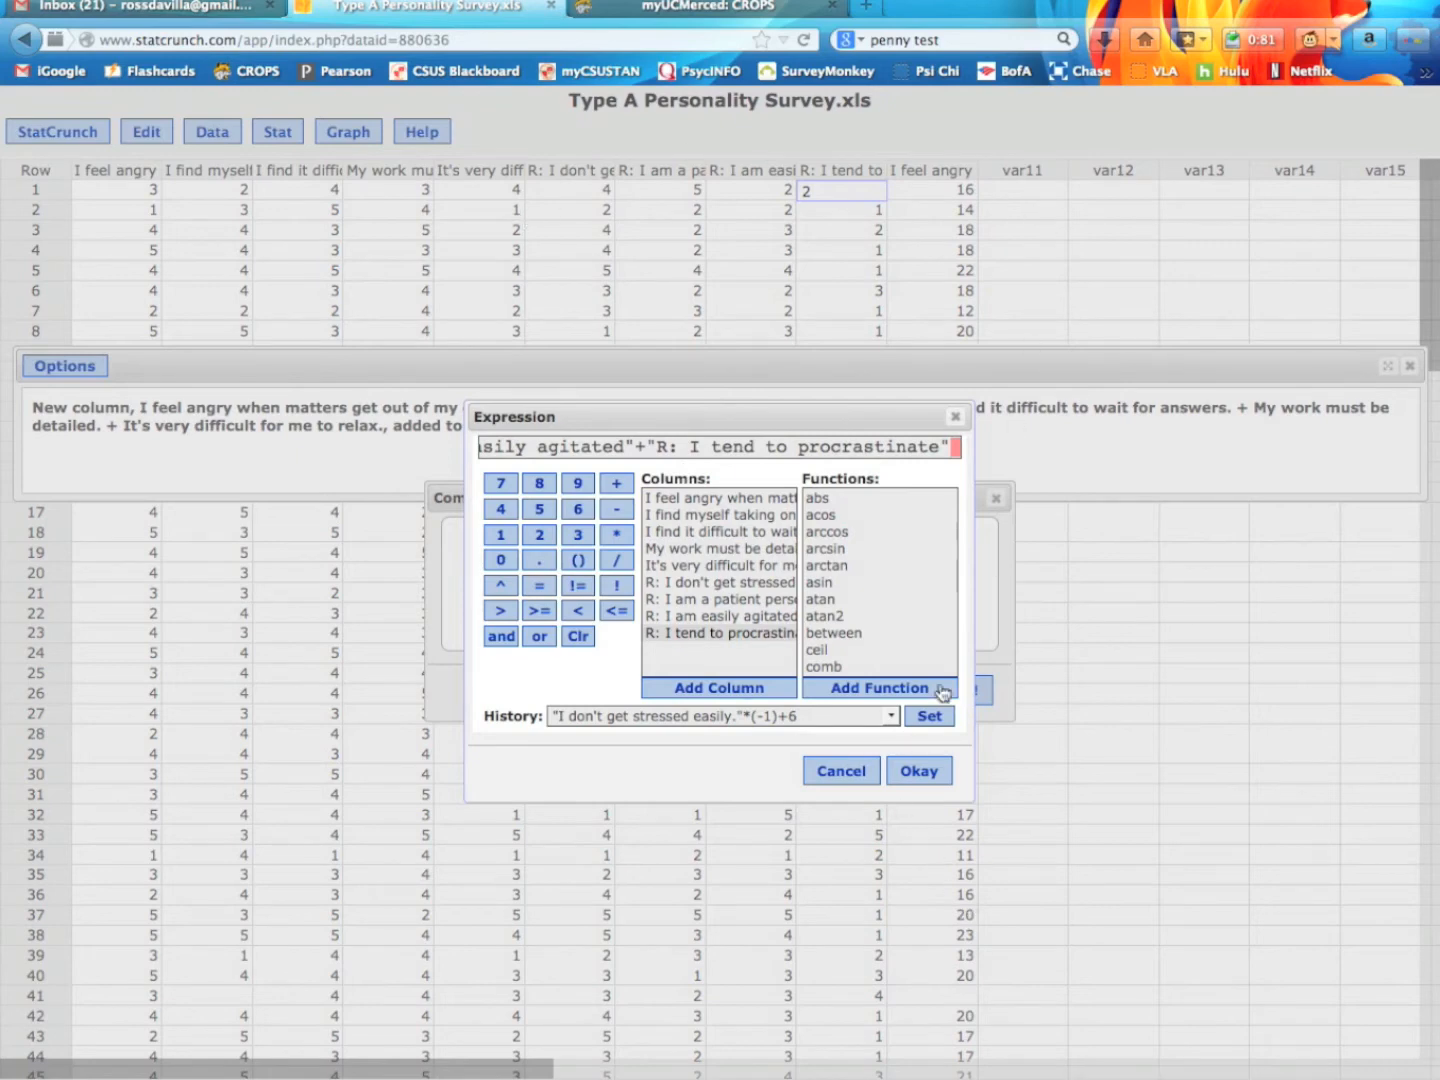
pyautogui.click(932, 770)
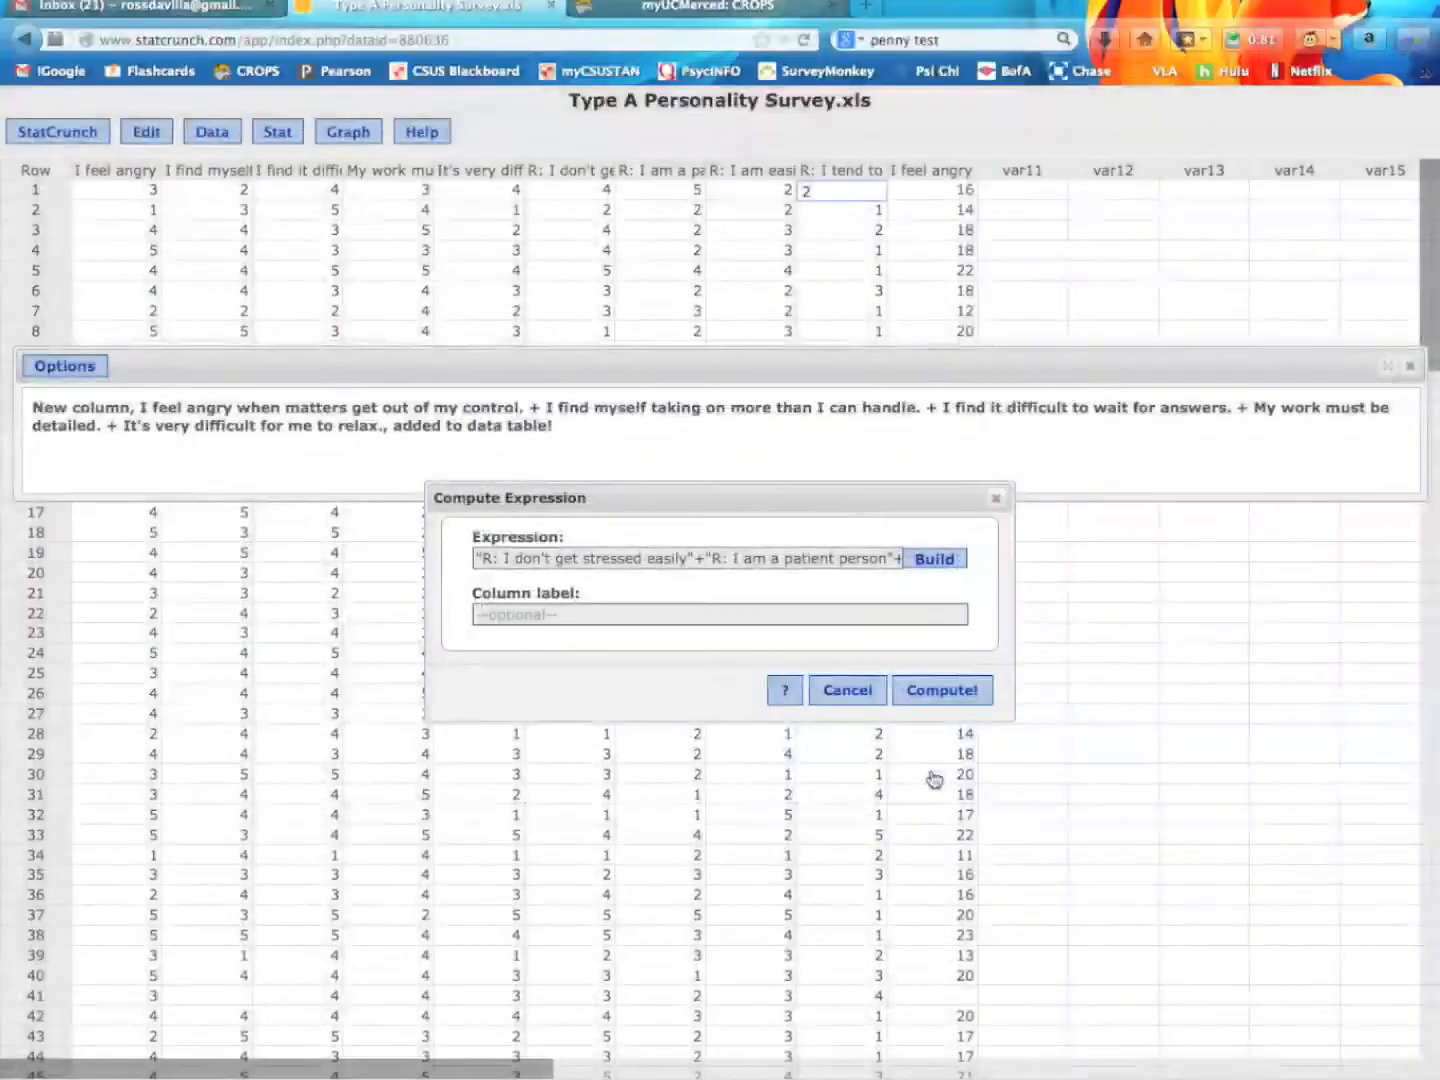
pyautogui.click(933, 690)
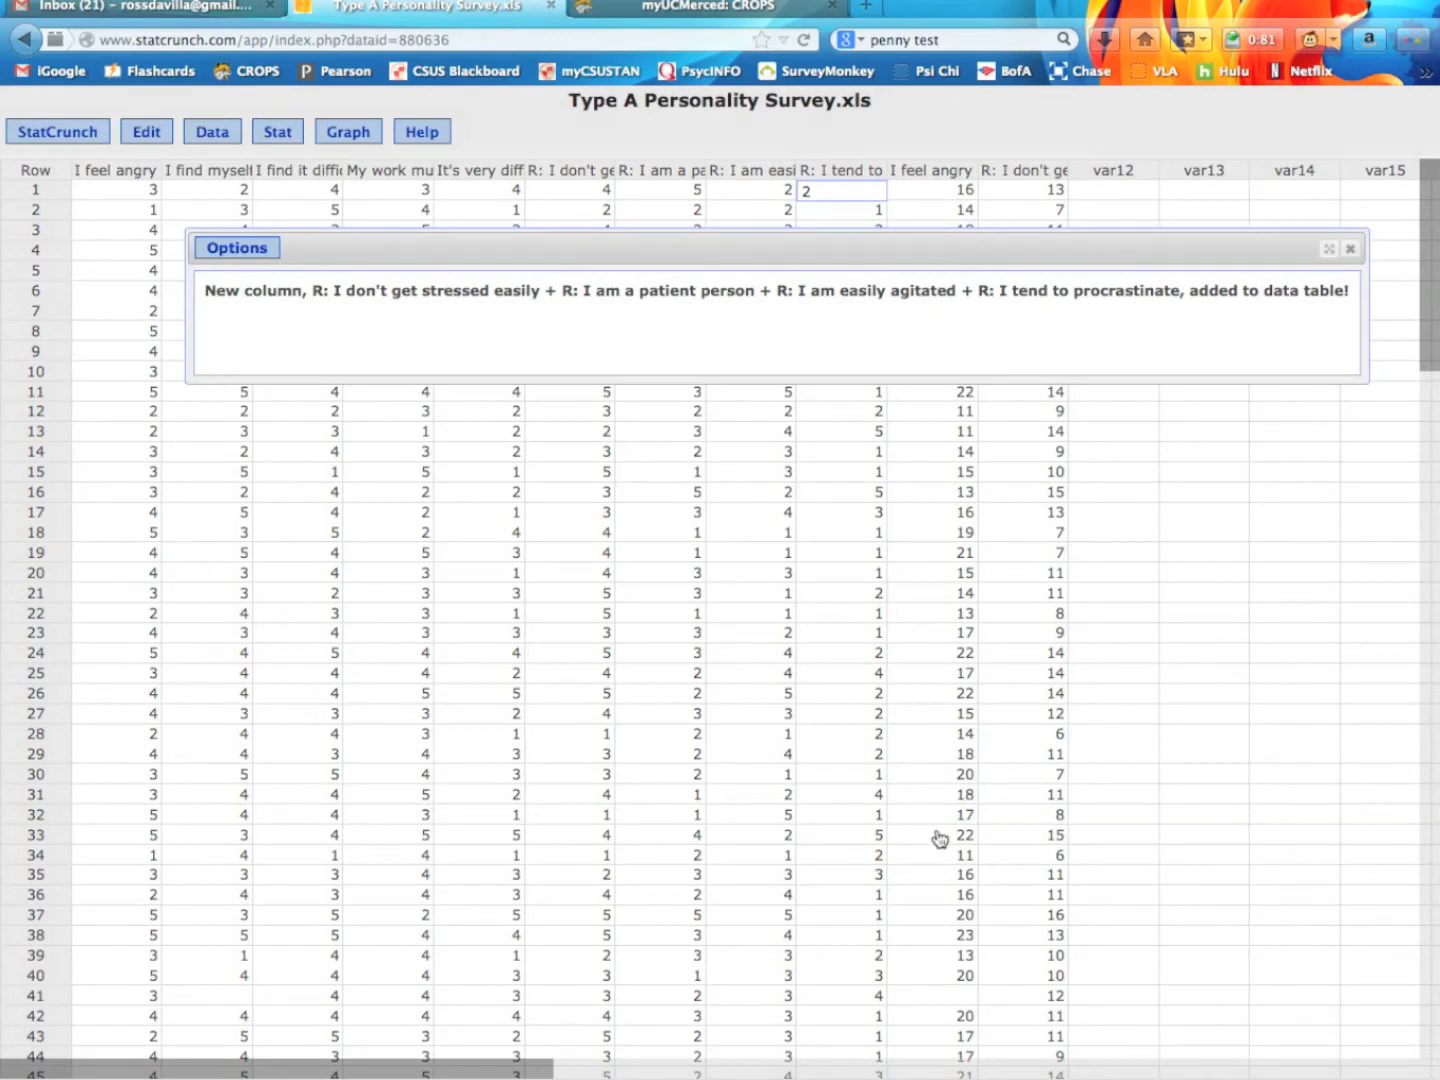
pyautogui.click(1350, 248)
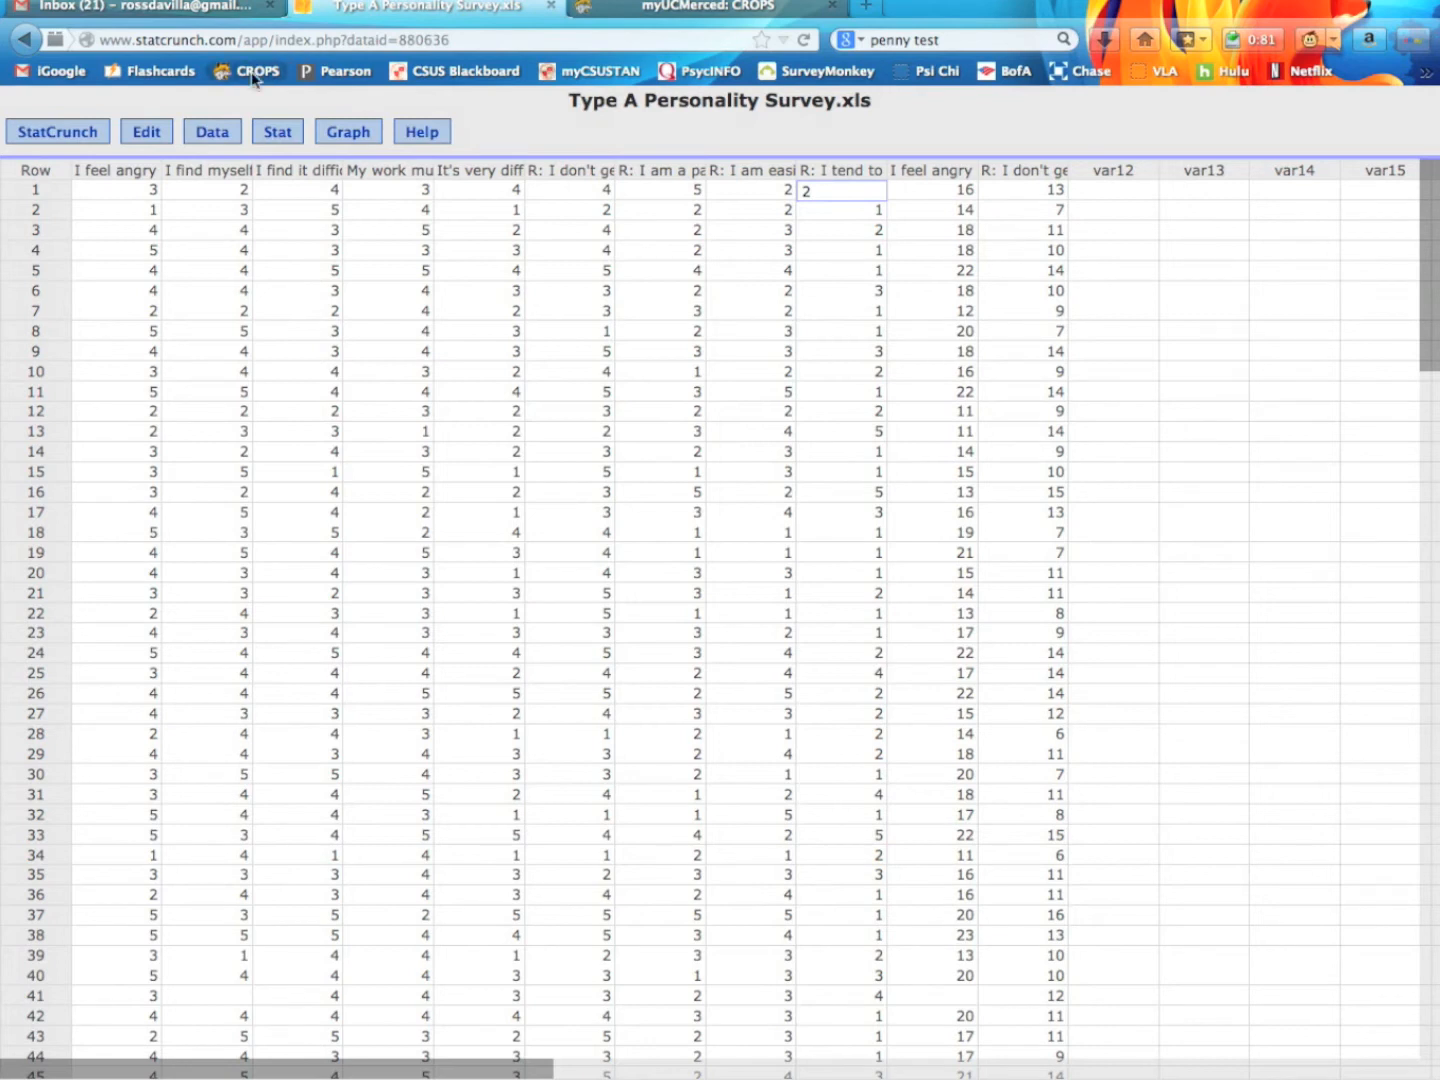
# Step: Compute the correlation between the summed regular items and the summed reversed items, displaying the two-sided P-value
pyautogui.click(275, 137)
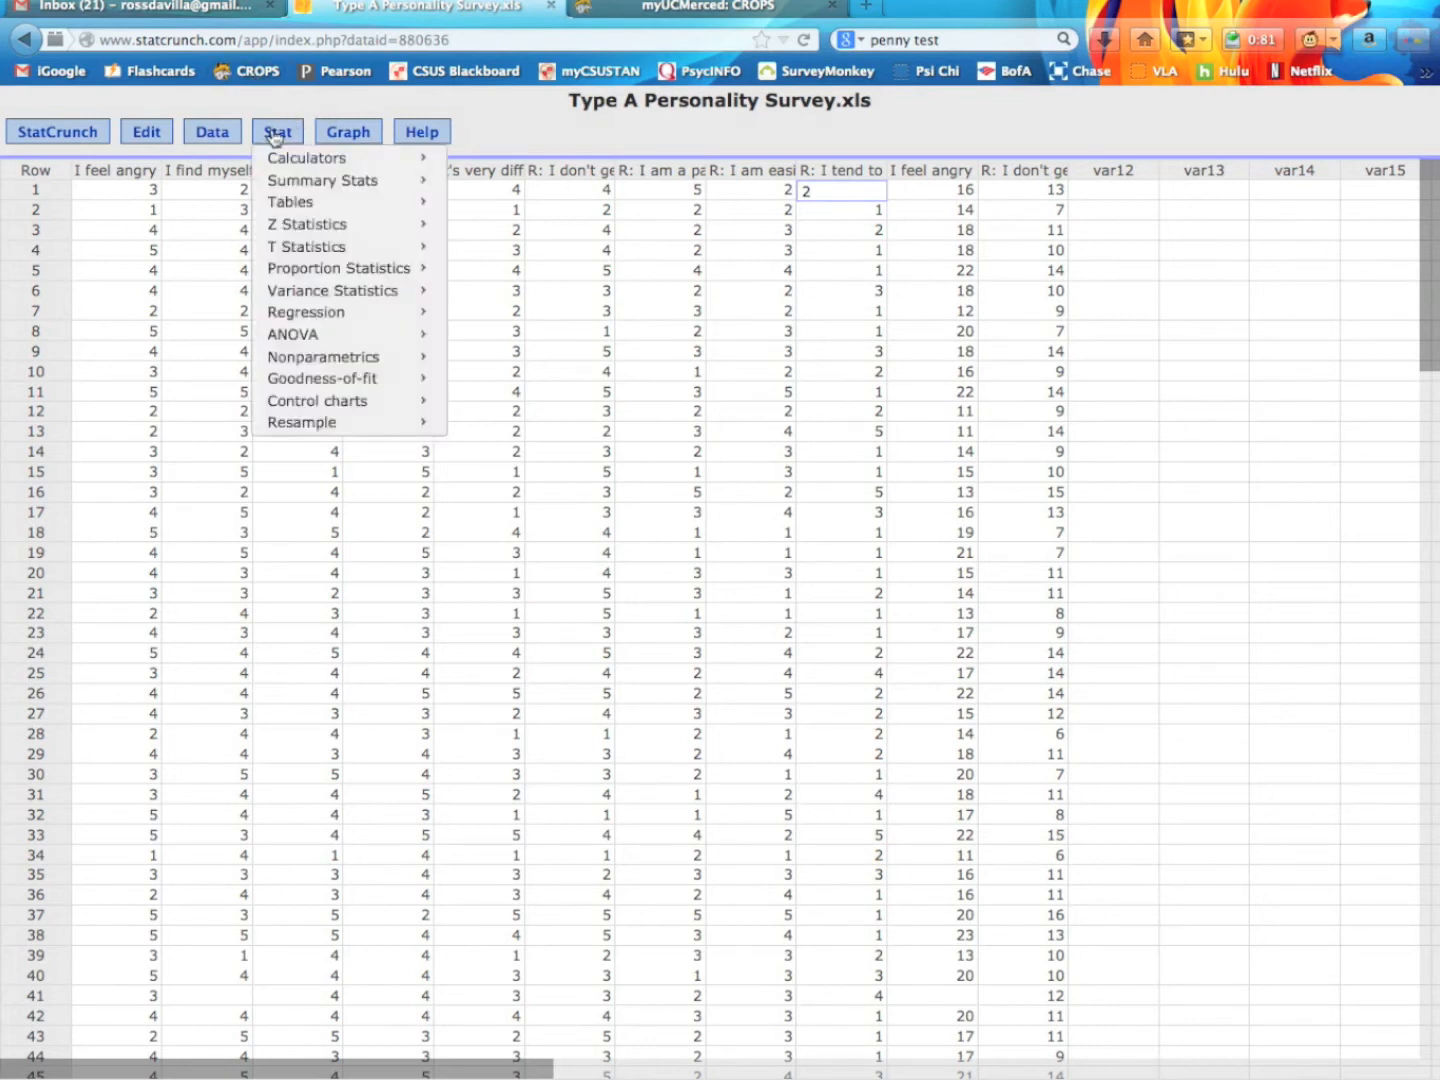
pyautogui.moveTo(334, 193)
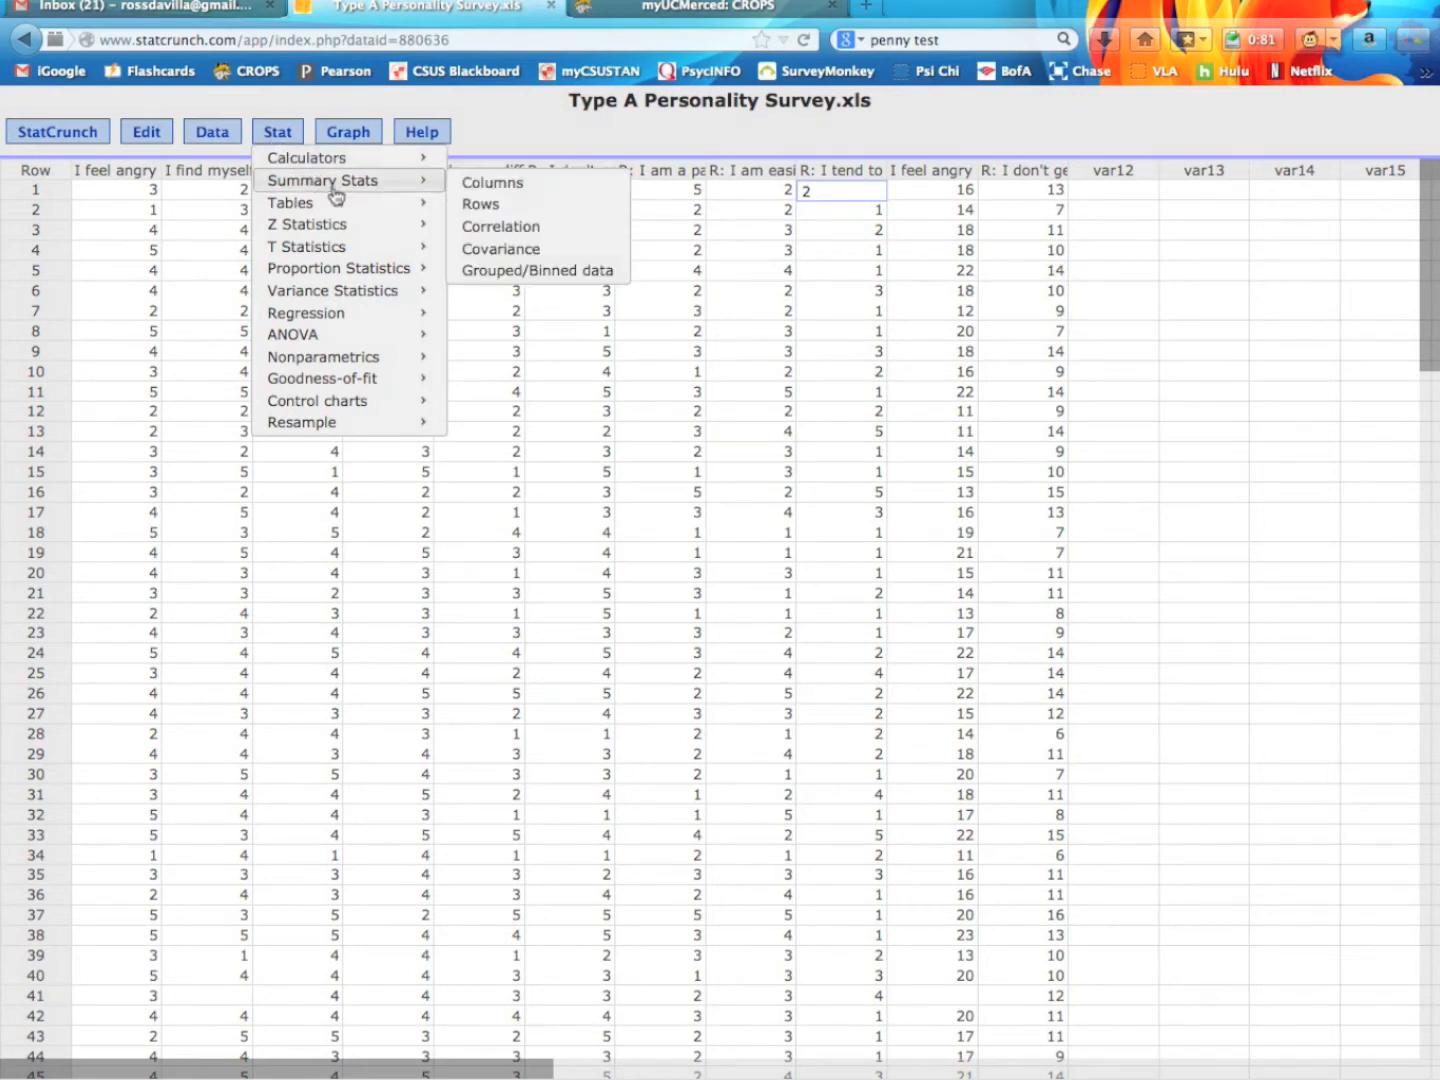
pyautogui.click(536, 238)
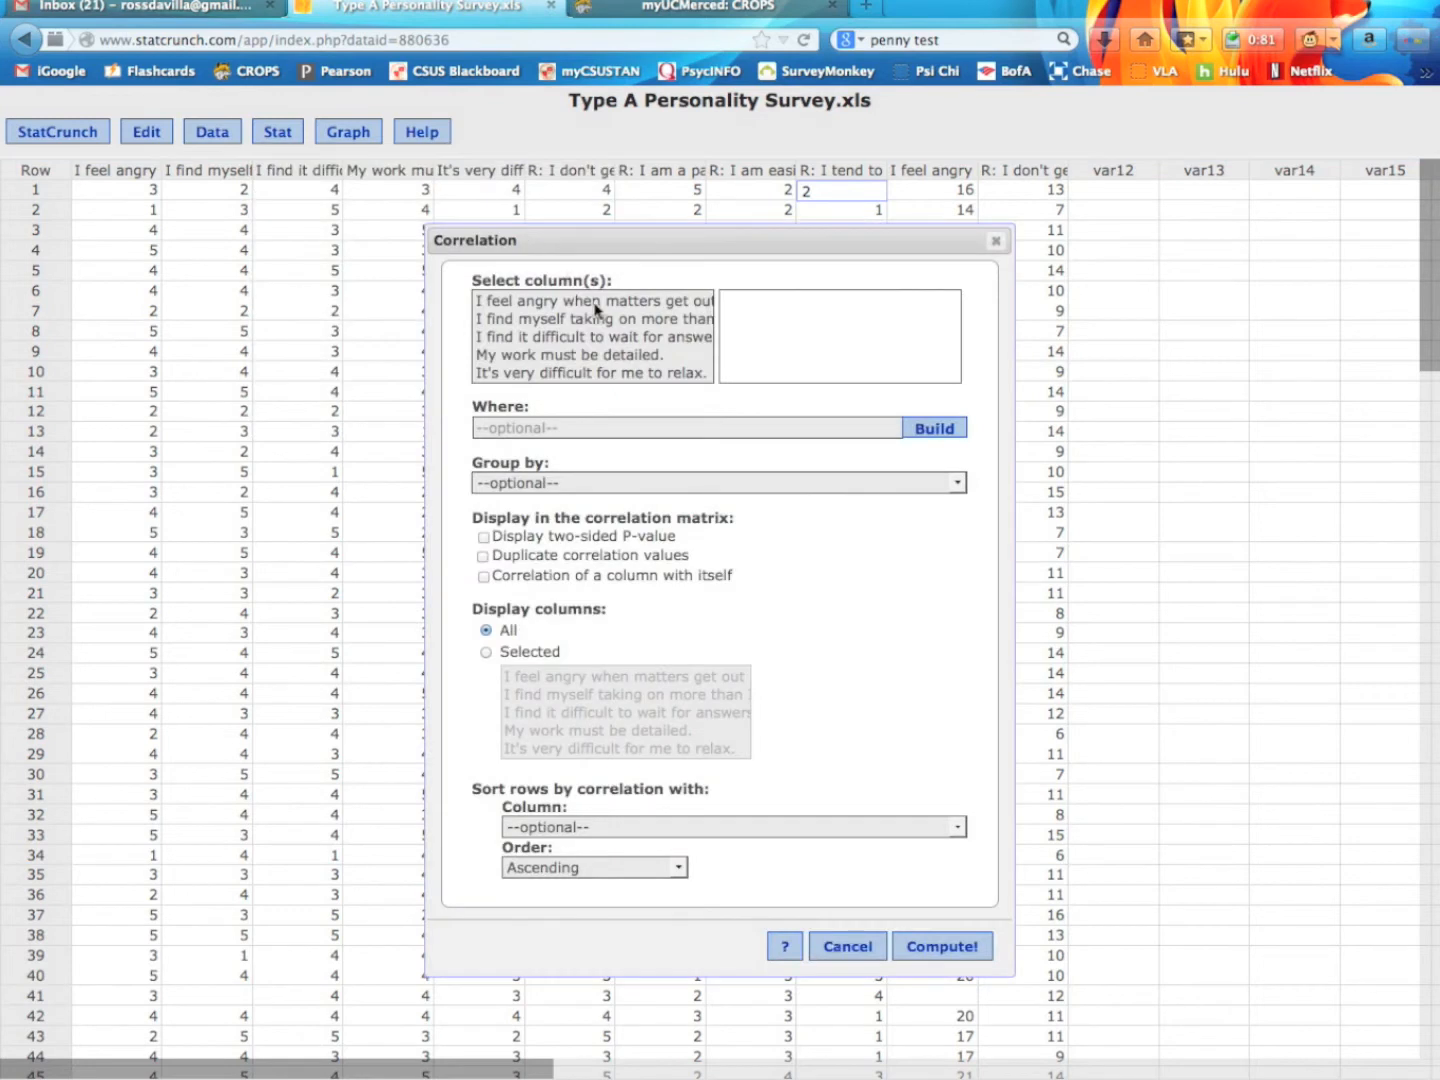
pyautogui.scroll(-3, 652, 334)
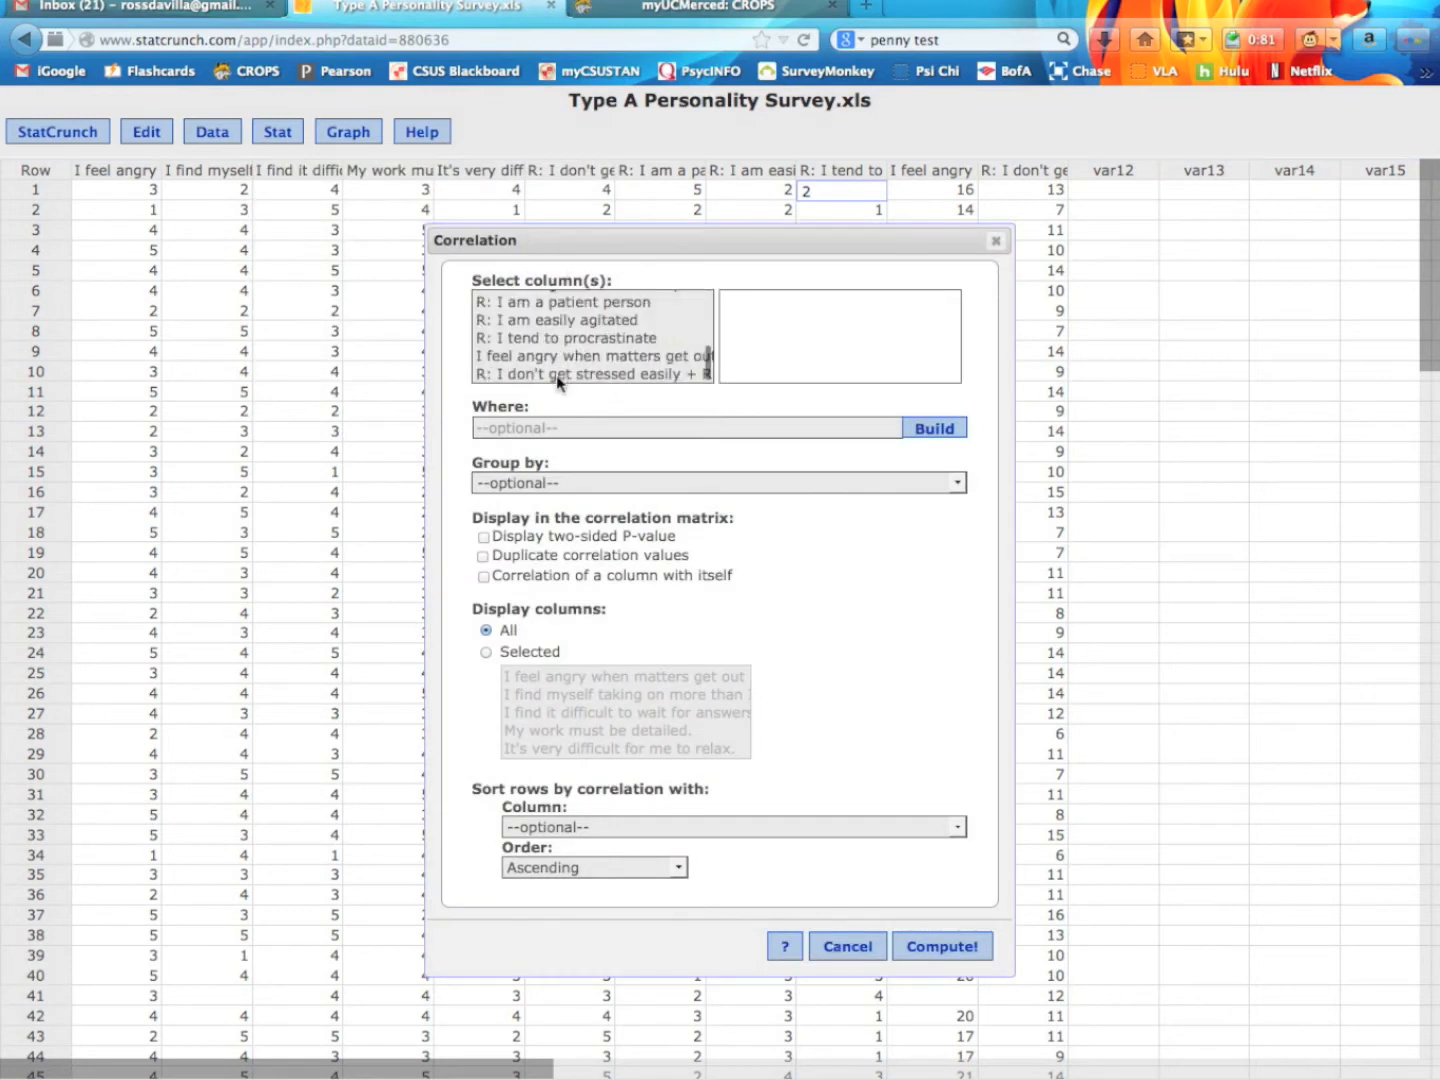
pyautogui.click(585, 375)
pyautogui.keyDown('super'); pyautogui.click(611, 356); pyautogui.keyUp('super')
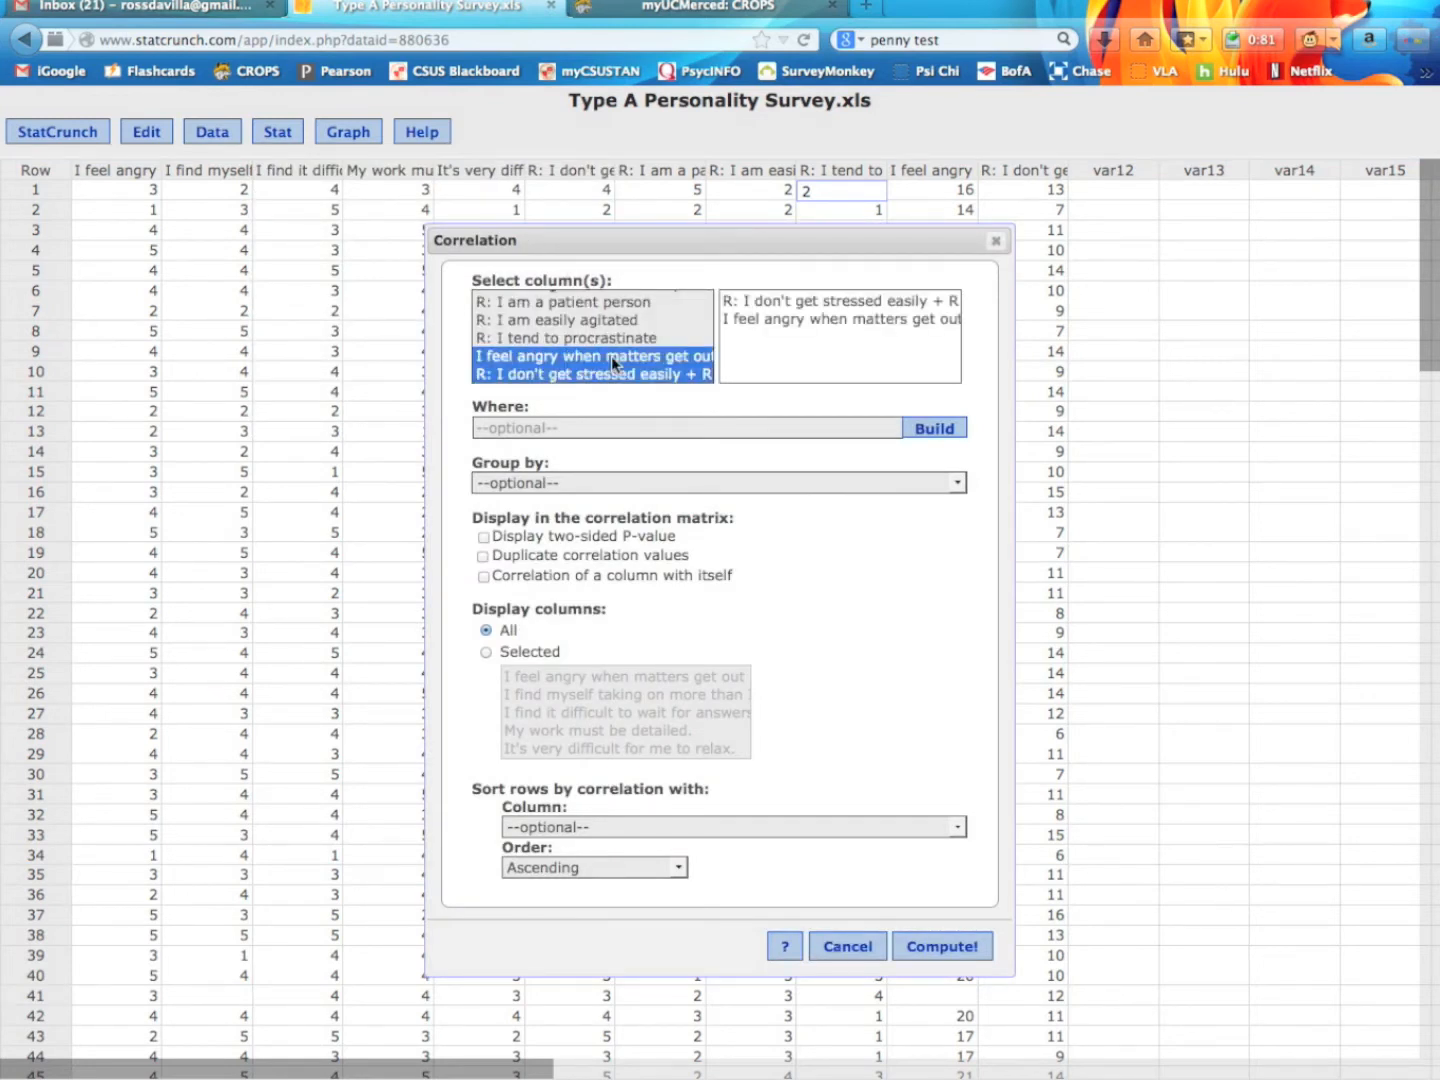
pyautogui.click(641, 320)
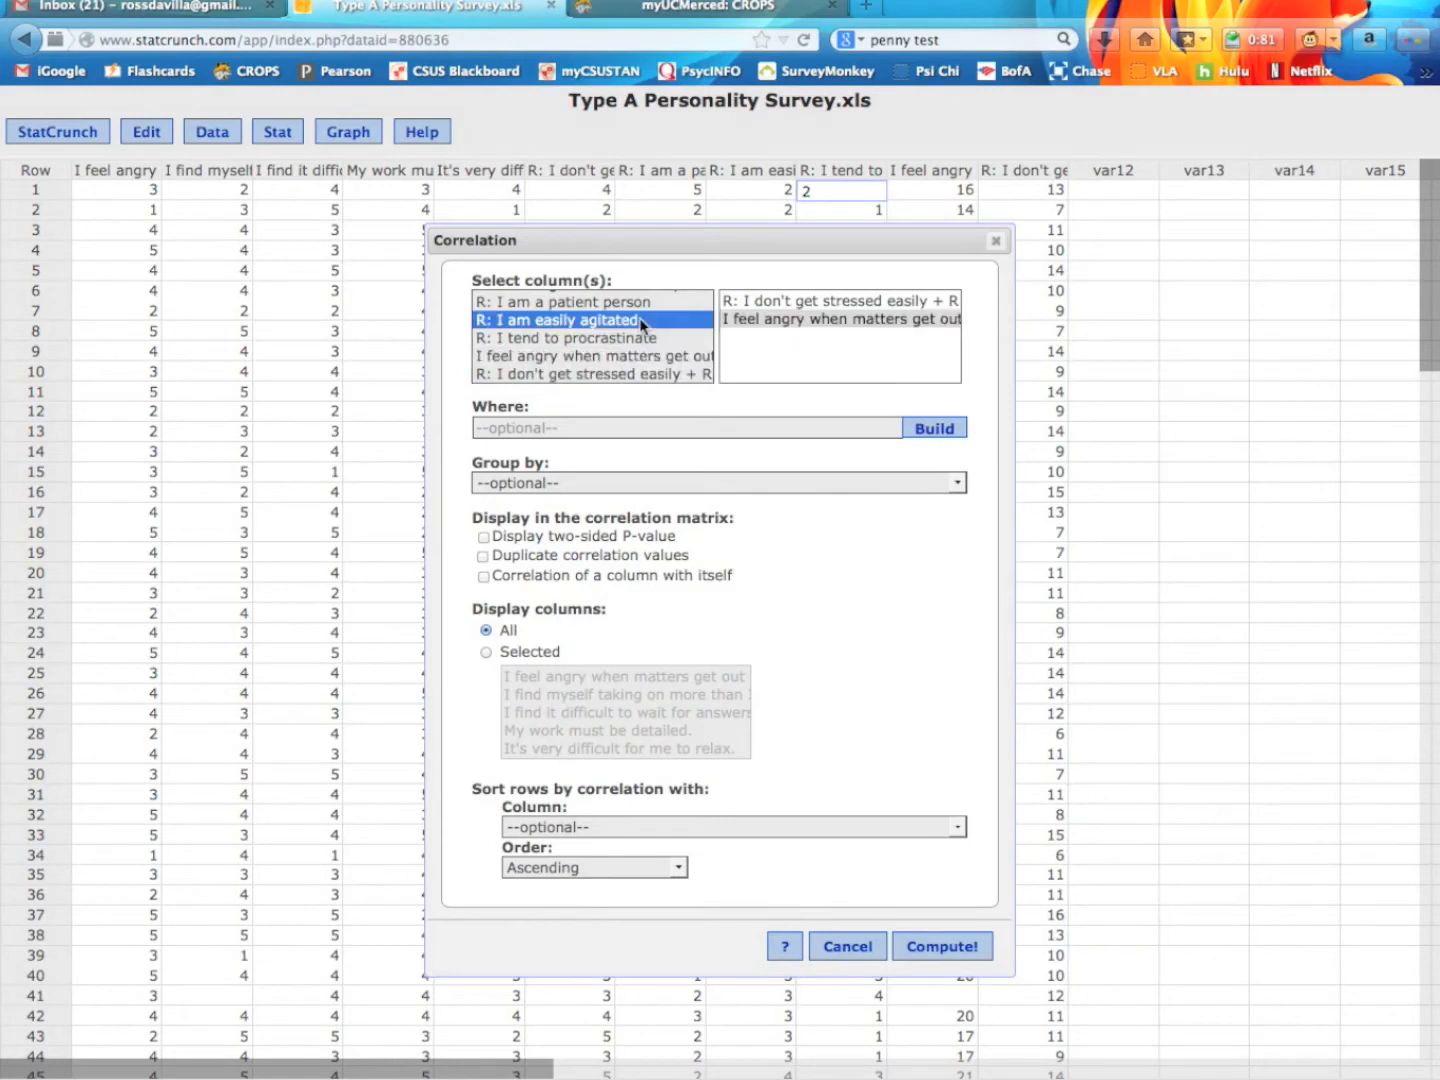
pyautogui.click(617, 365)
pyautogui.keyDown('super'); pyautogui.click(617, 373); pyautogui.keyUp('super')
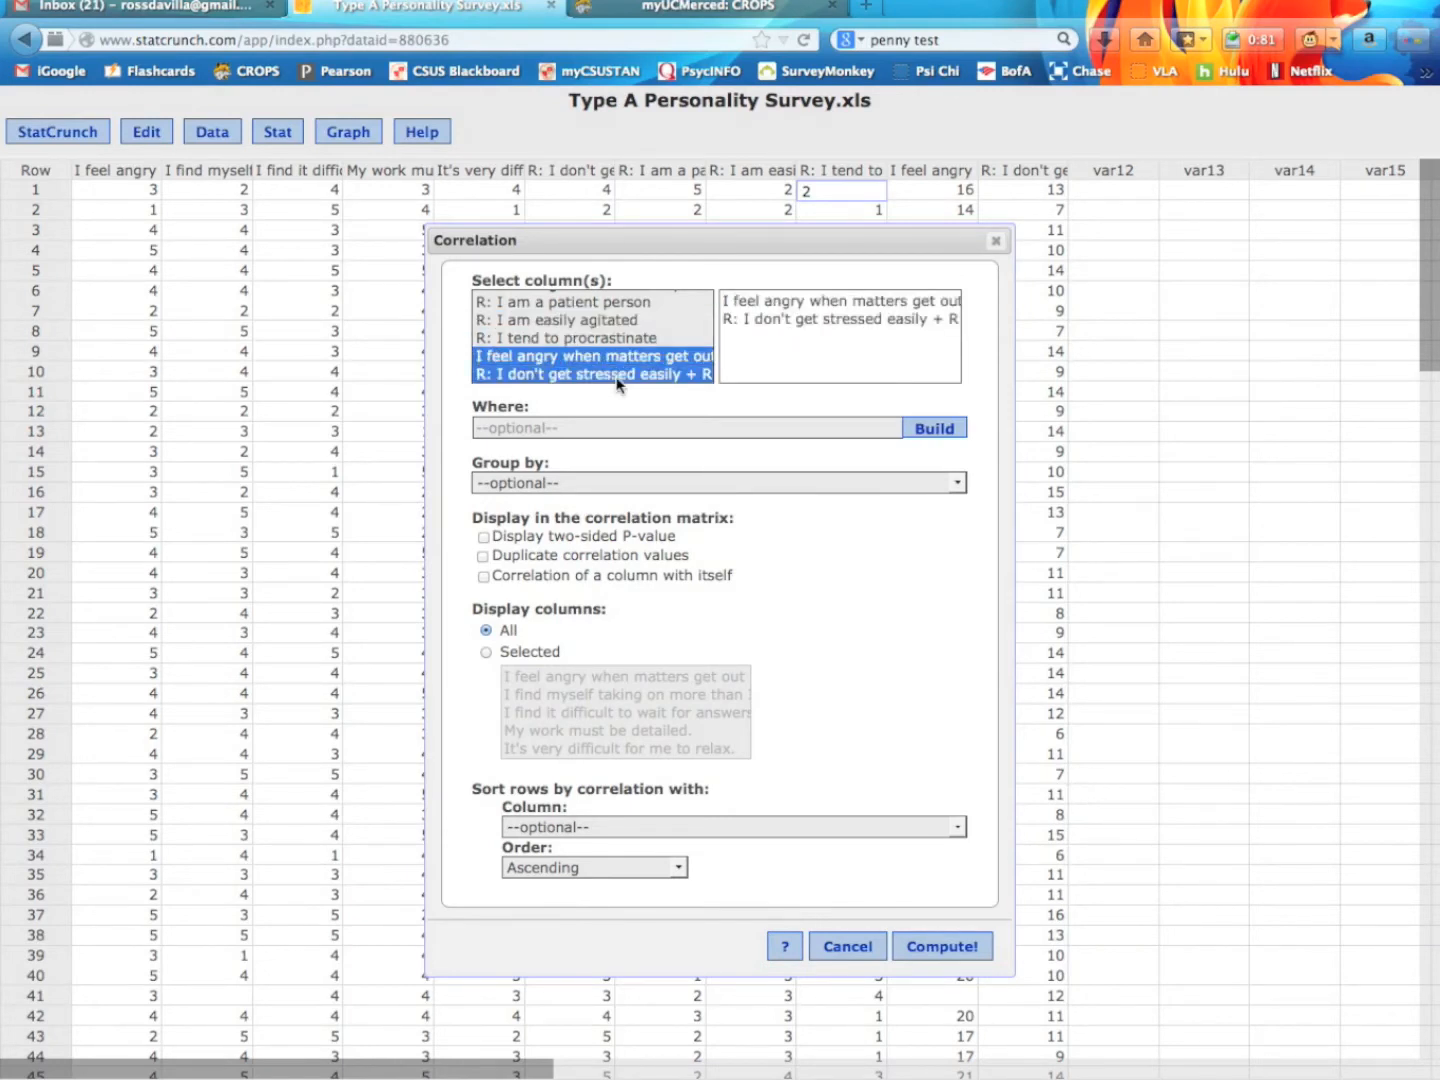
pyautogui.click(483, 538)
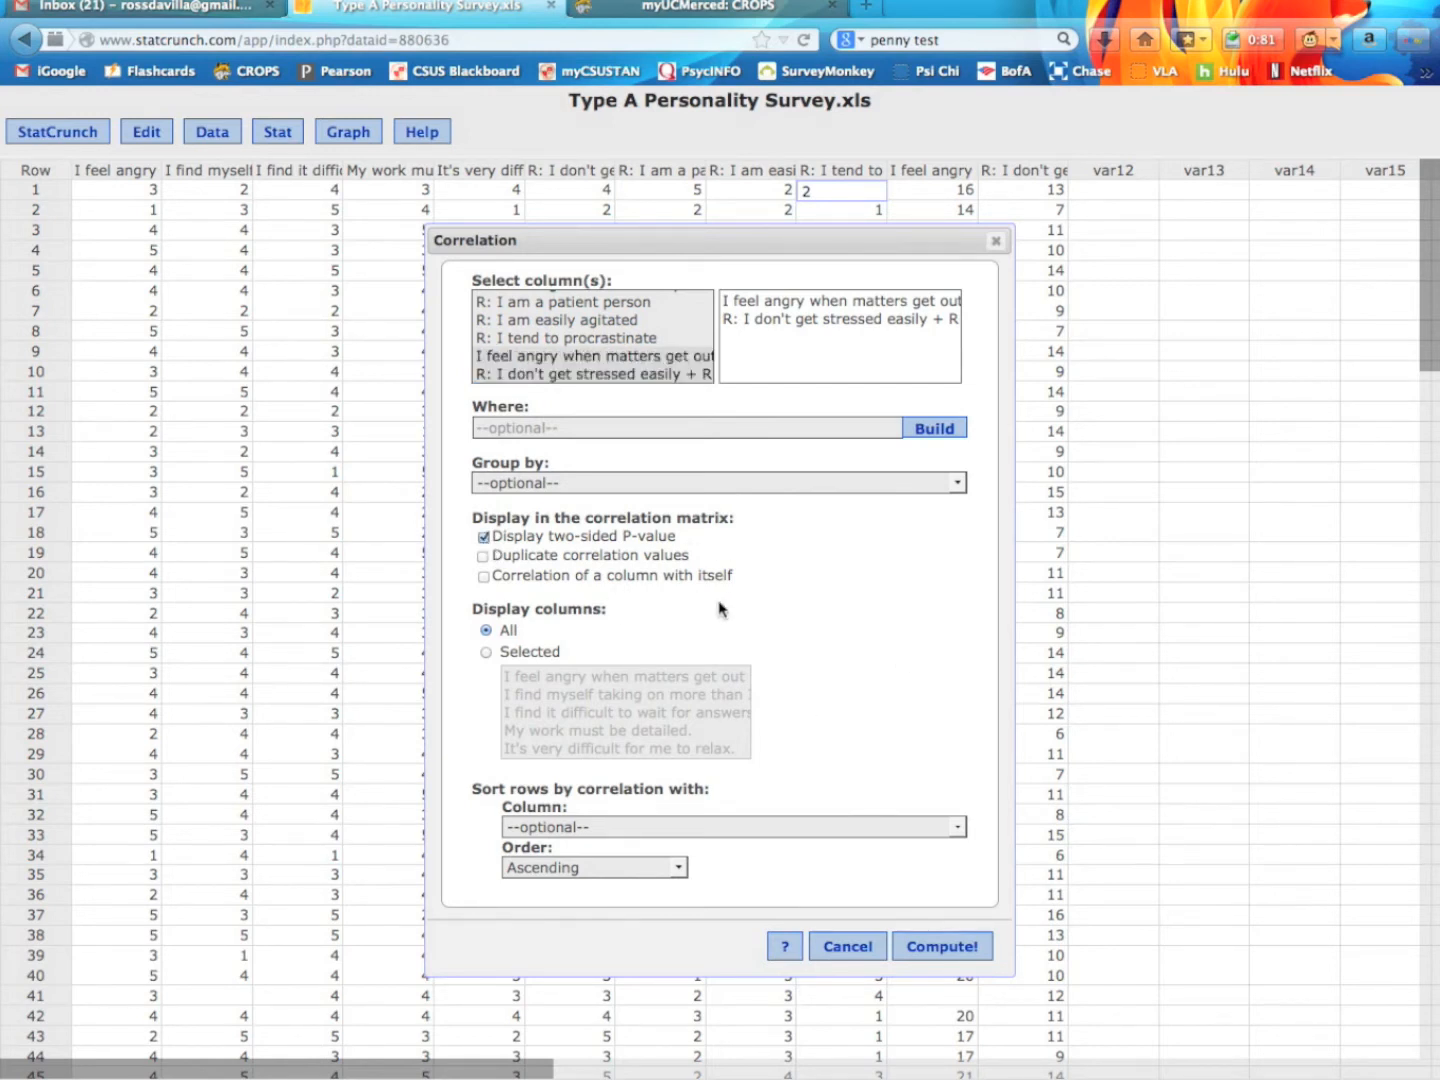
pyautogui.click(942, 946)
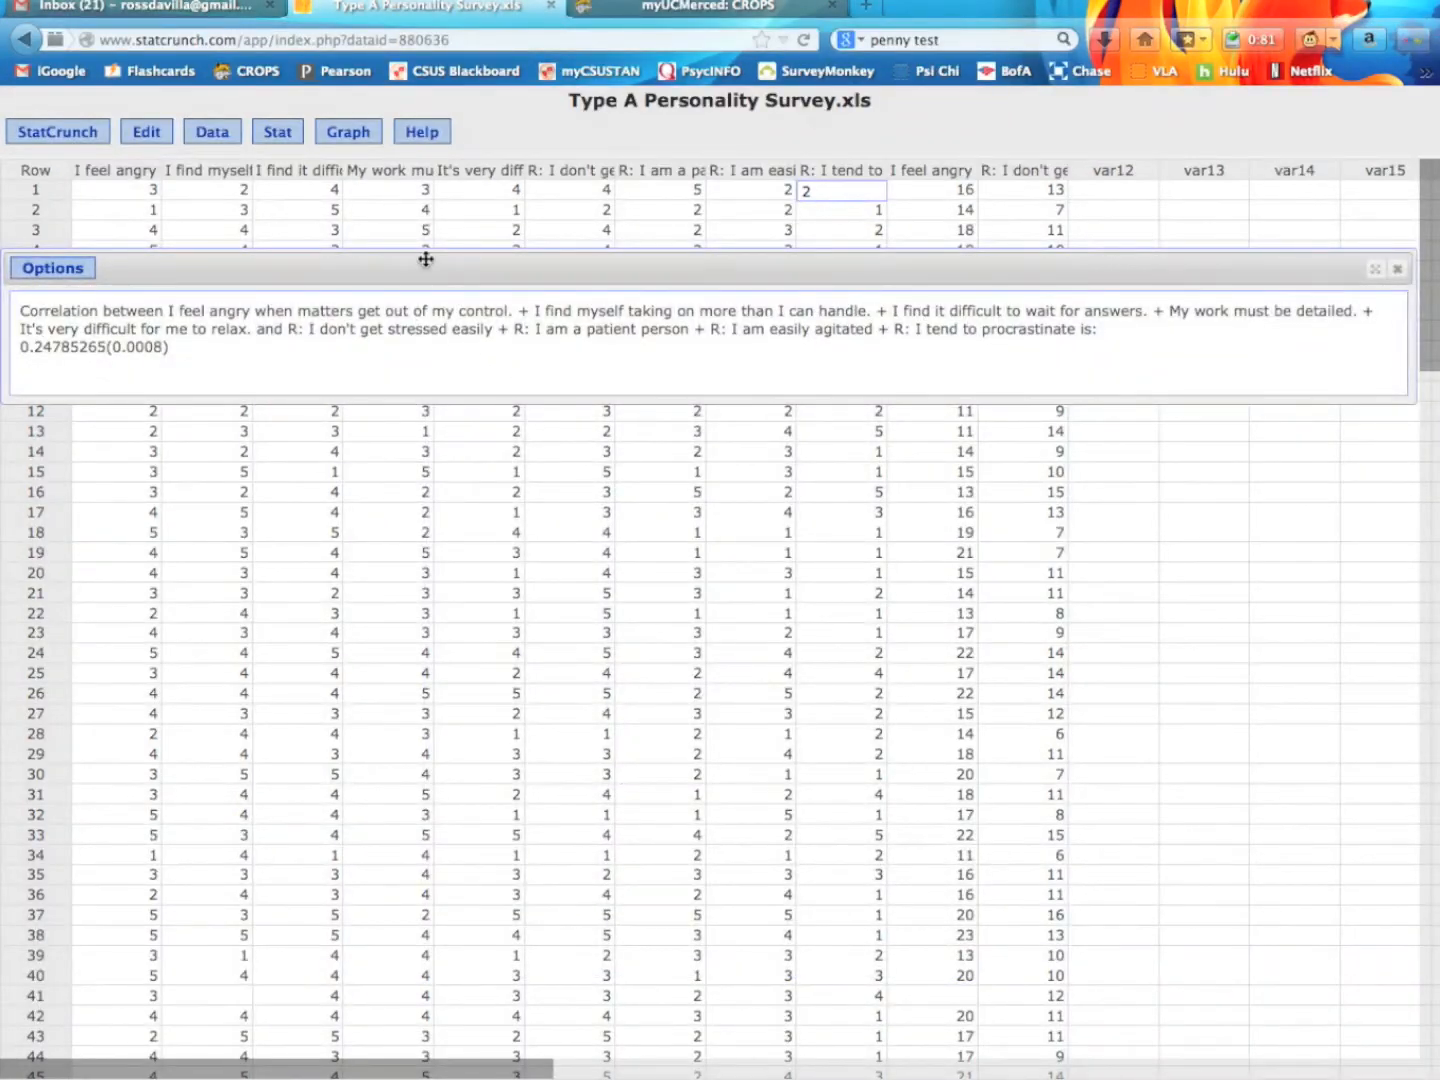
# Step: Examine the correlation coefficient and its P-value in the correlation result and close the result
pyautogui.moveTo(529, 271); pyautogui.dragTo(624, 334)
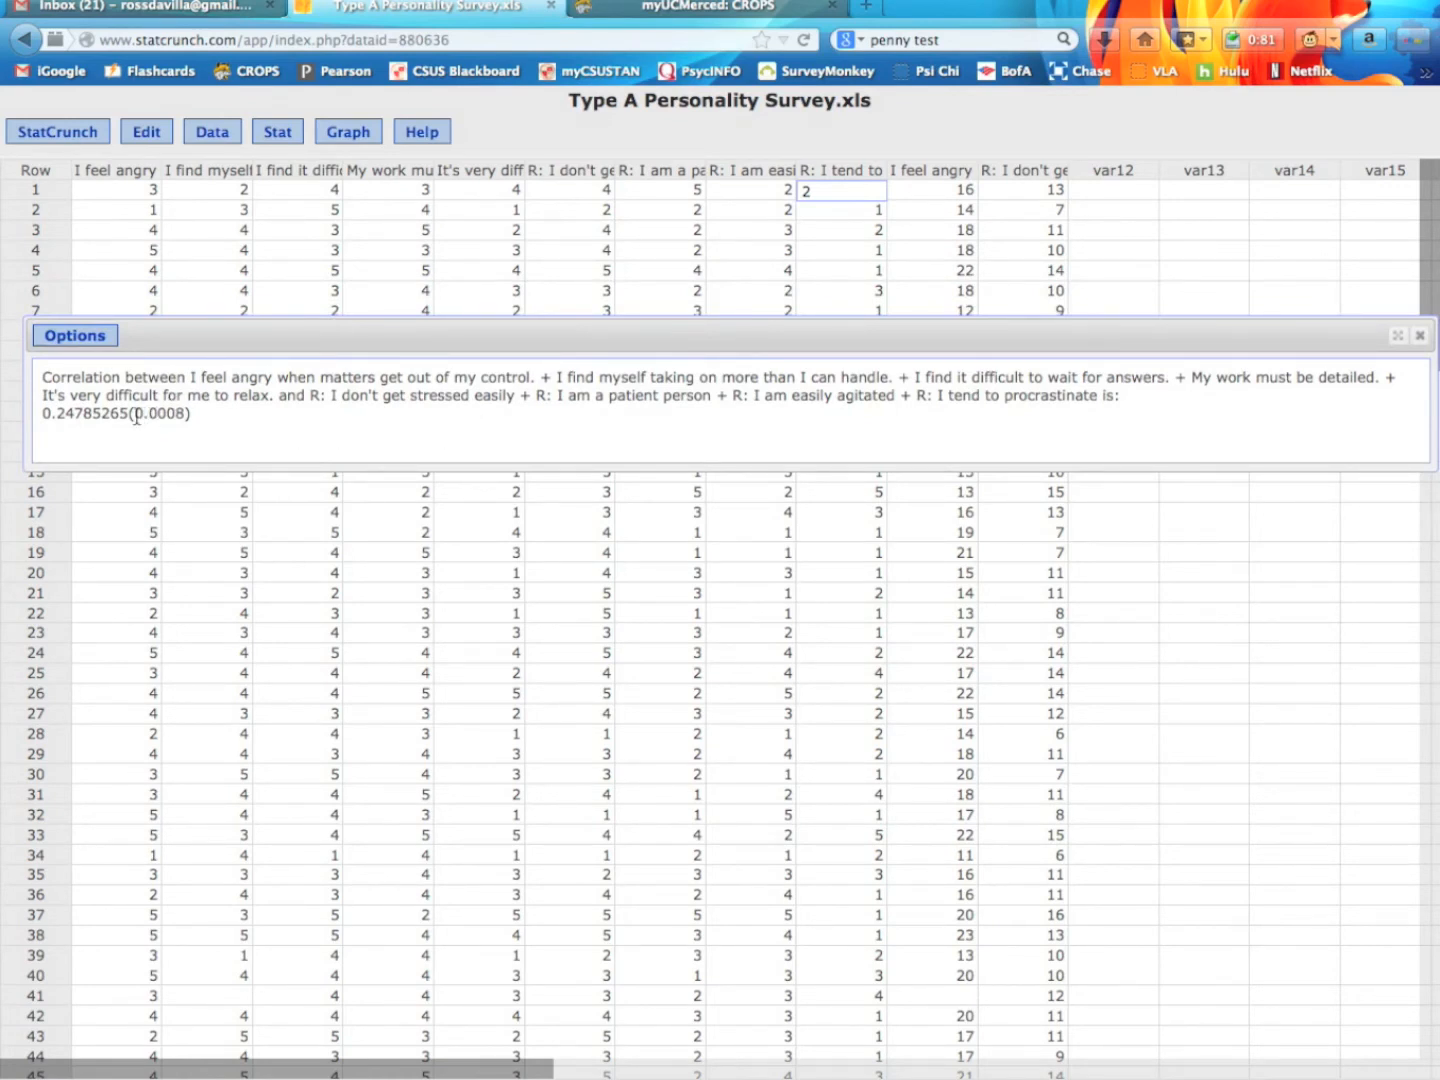
pyautogui.moveTo(133, 416); pyautogui.dragTo(184, 414)
pyautogui.click(158, 419)
pyautogui.moveTo(139, 409); pyautogui.dragTo(171, 408)
pyautogui.moveTo(42, 413); pyautogui.dragTo(122, 412)
pyautogui.click(87, 420)
pyautogui.moveTo(73, 415); pyautogui.dragTo(43, 418)
pyautogui.moveTo(135, 415); pyautogui.dragTo(177, 416)
pyautogui.click(204, 420)
pyautogui.moveTo(58, 418); pyautogui.dragTo(81, 419)
pyautogui.click(116, 413)
pyautogui.moveTo(57, 415); pyautogui.dragTo(131, 421)
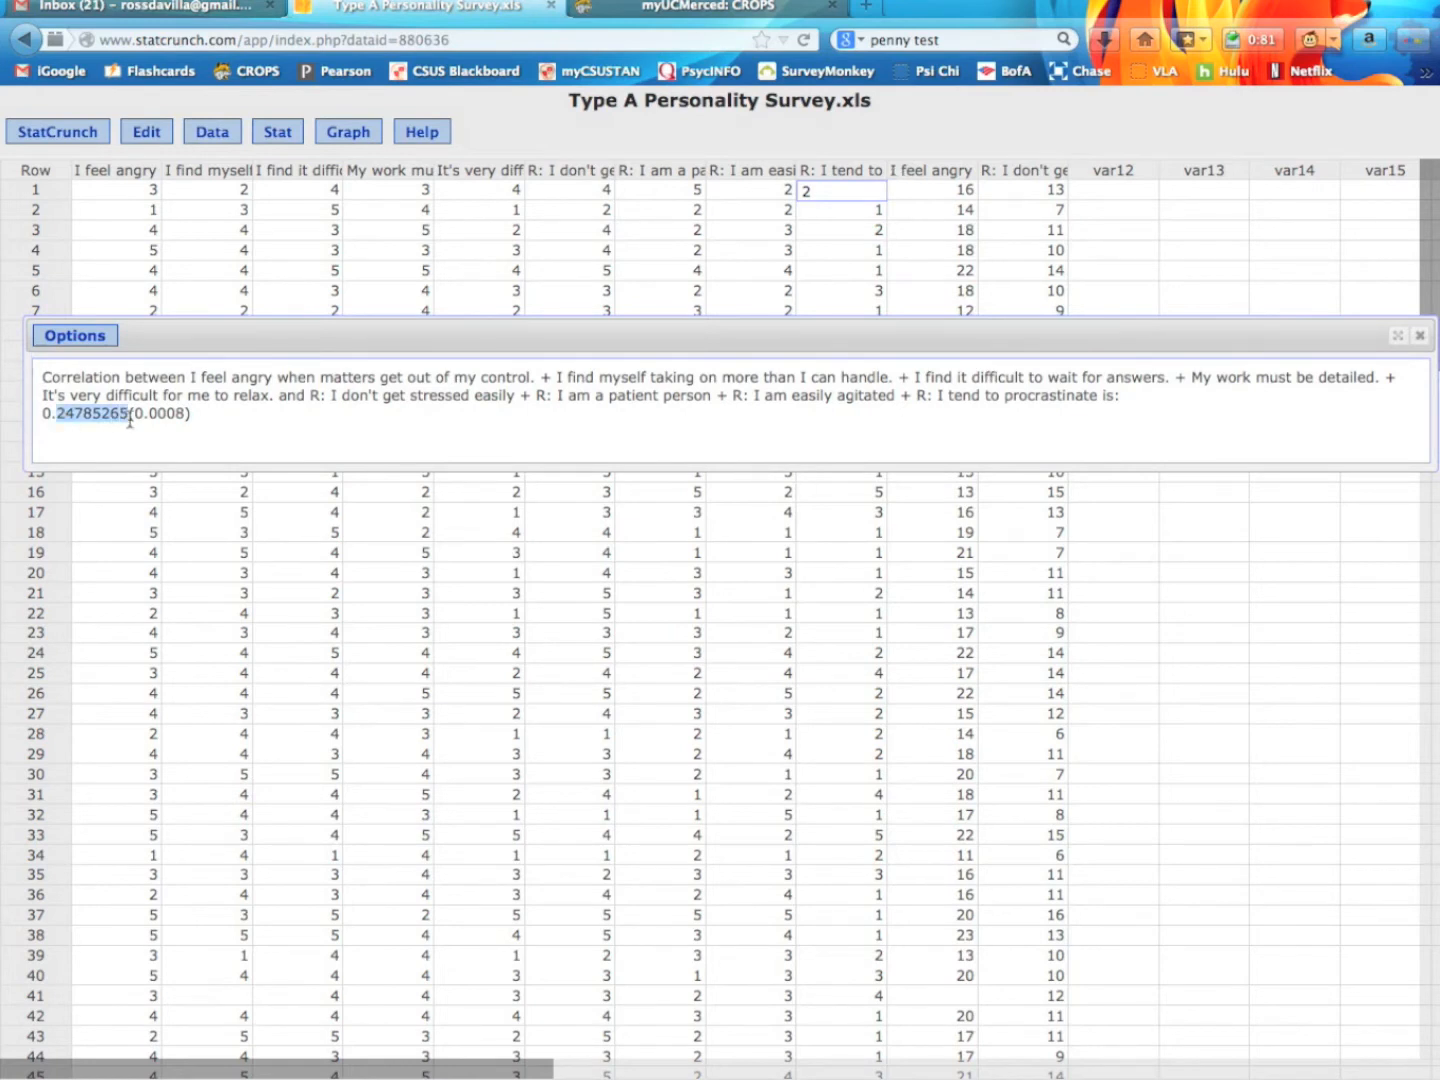
pyautogui.click(131, 418)
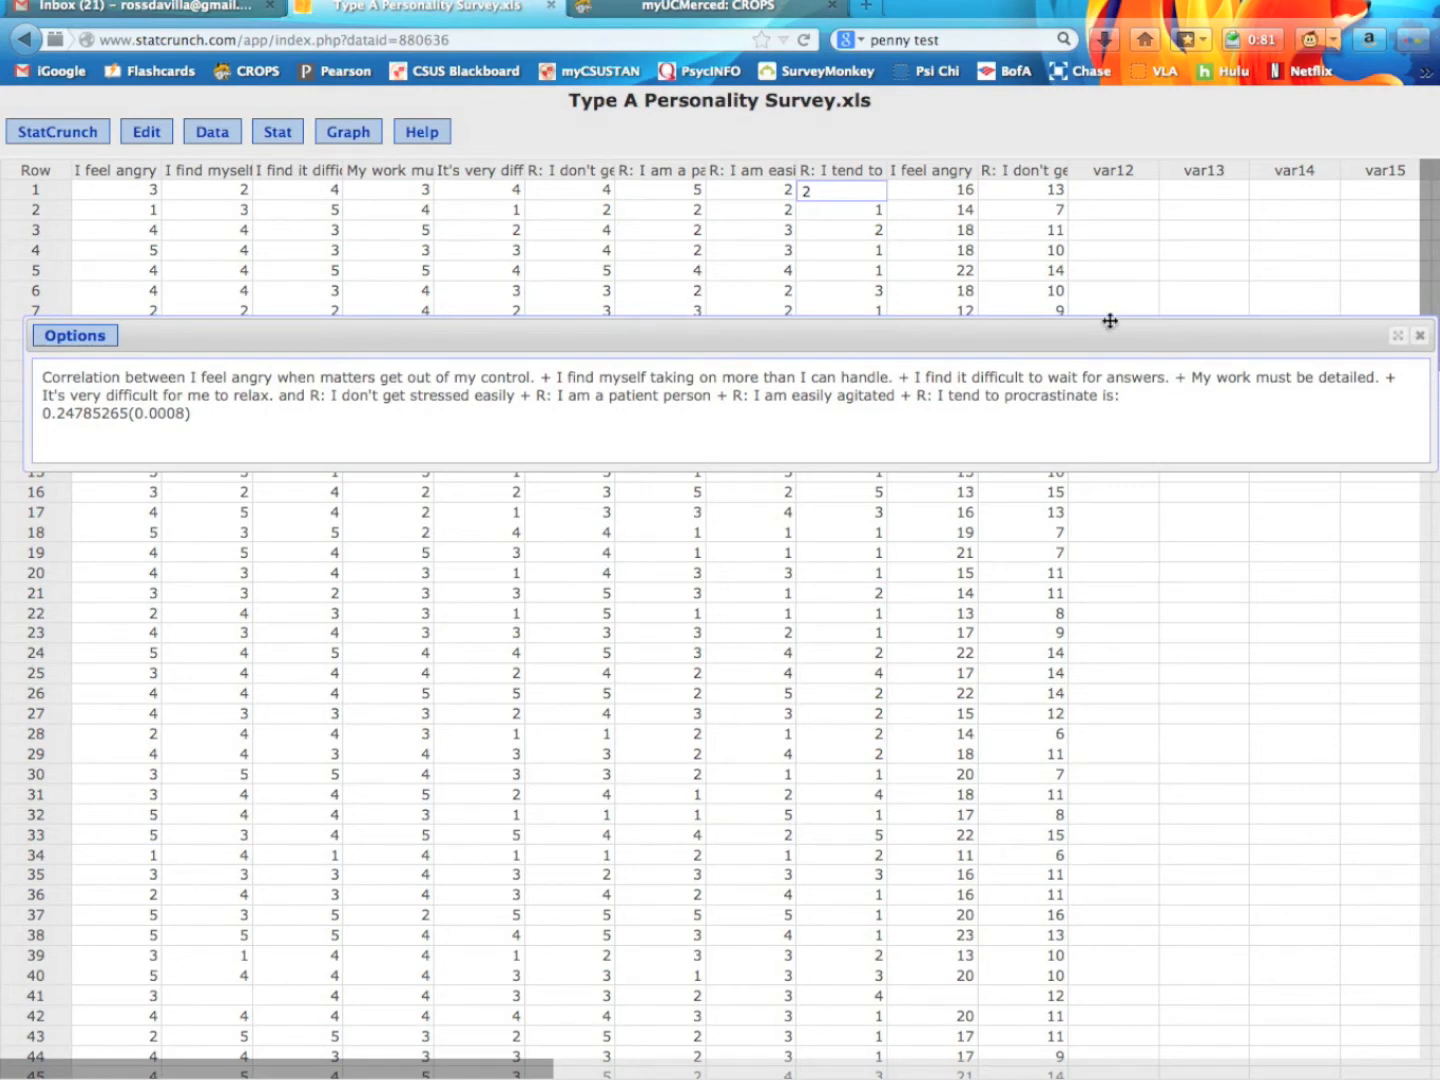
pyautogui.click(1419, 337)
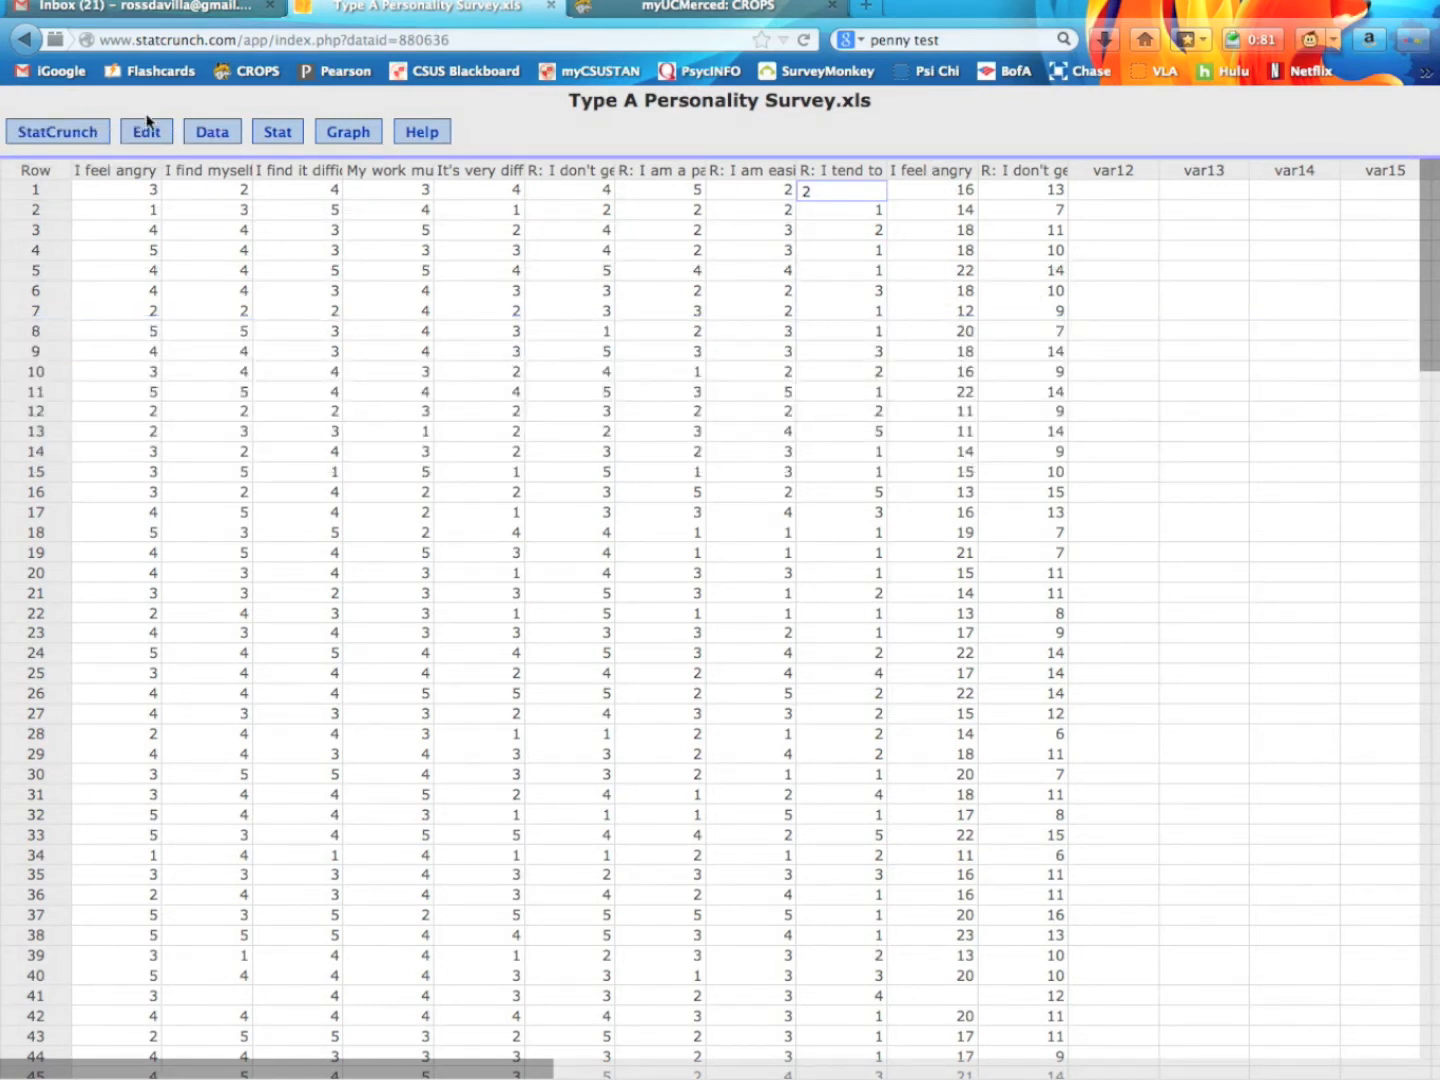
# Step: Delete the two summed columns, the regular-item total and the "R:" item total, from the data table
pyautogui.click(147, 135)
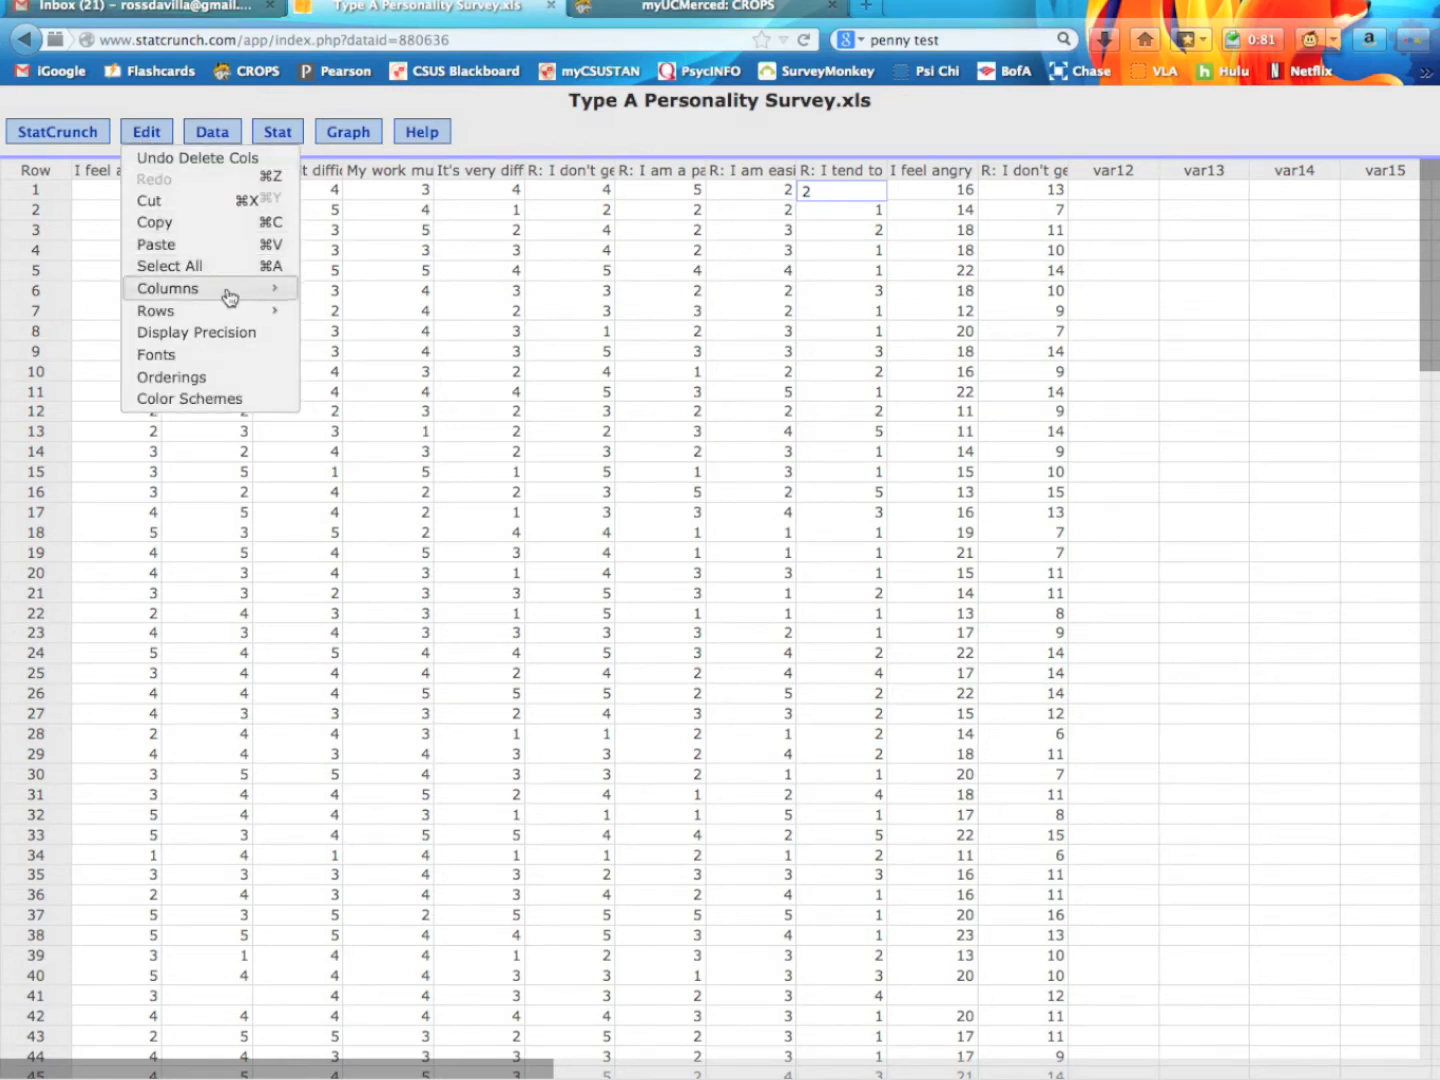
pyautogui.moveTo(293, 292)
pyautogui.click(356, 319)
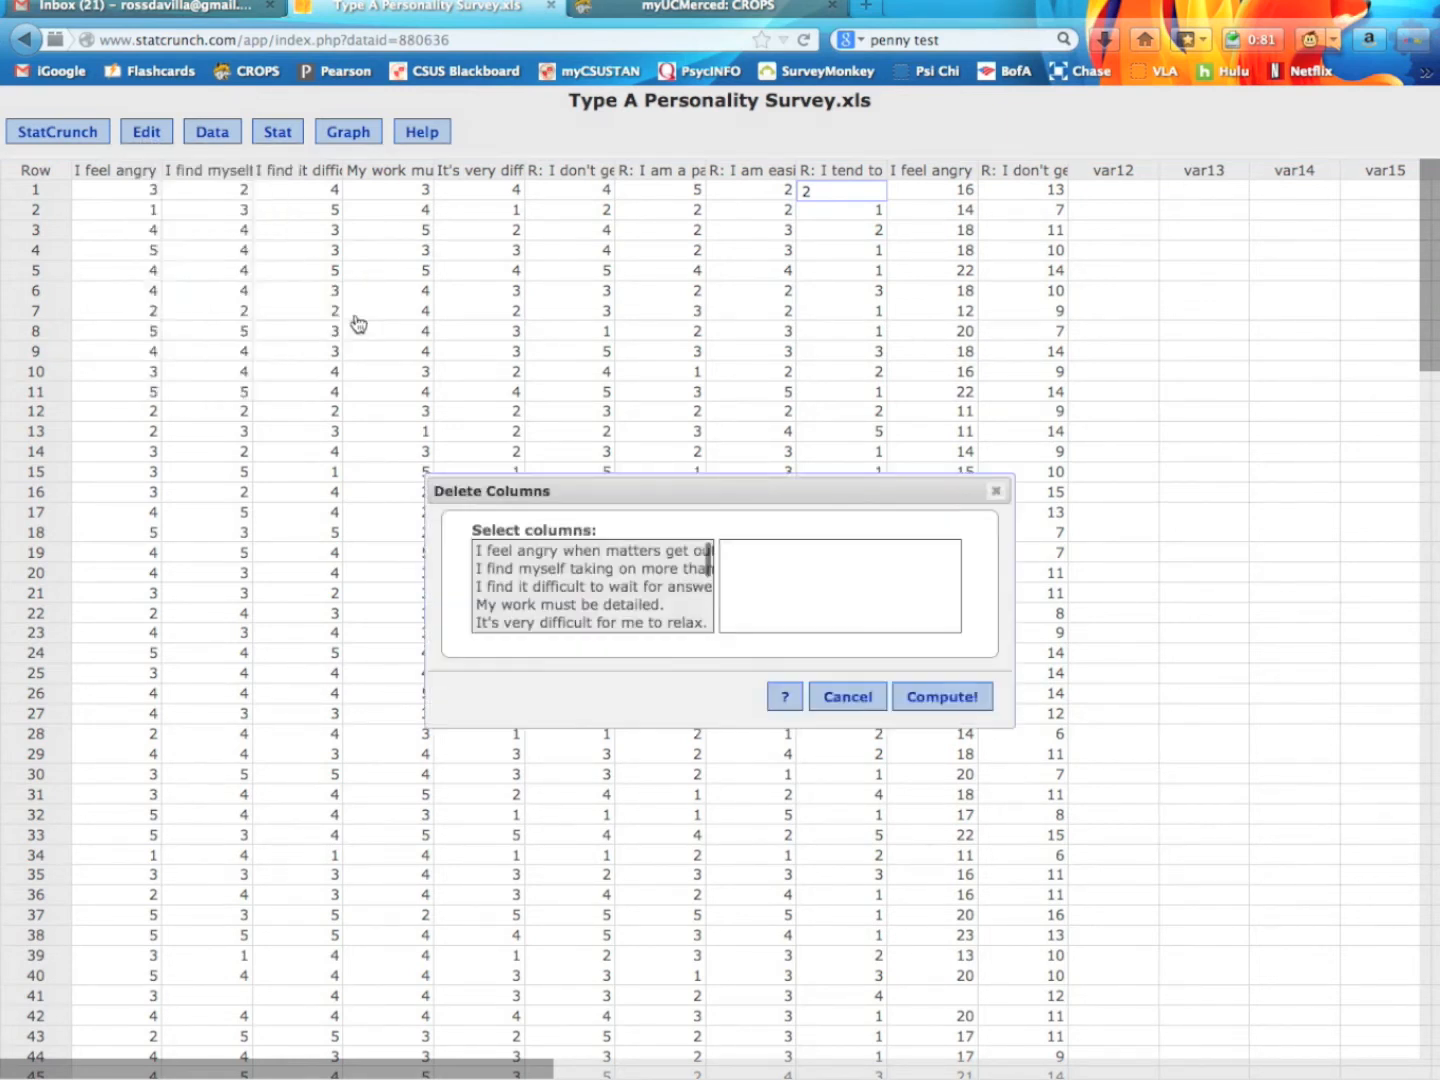
pyautogui.scroll(-3, 619, 609)
pyautogui.click(592, 611)
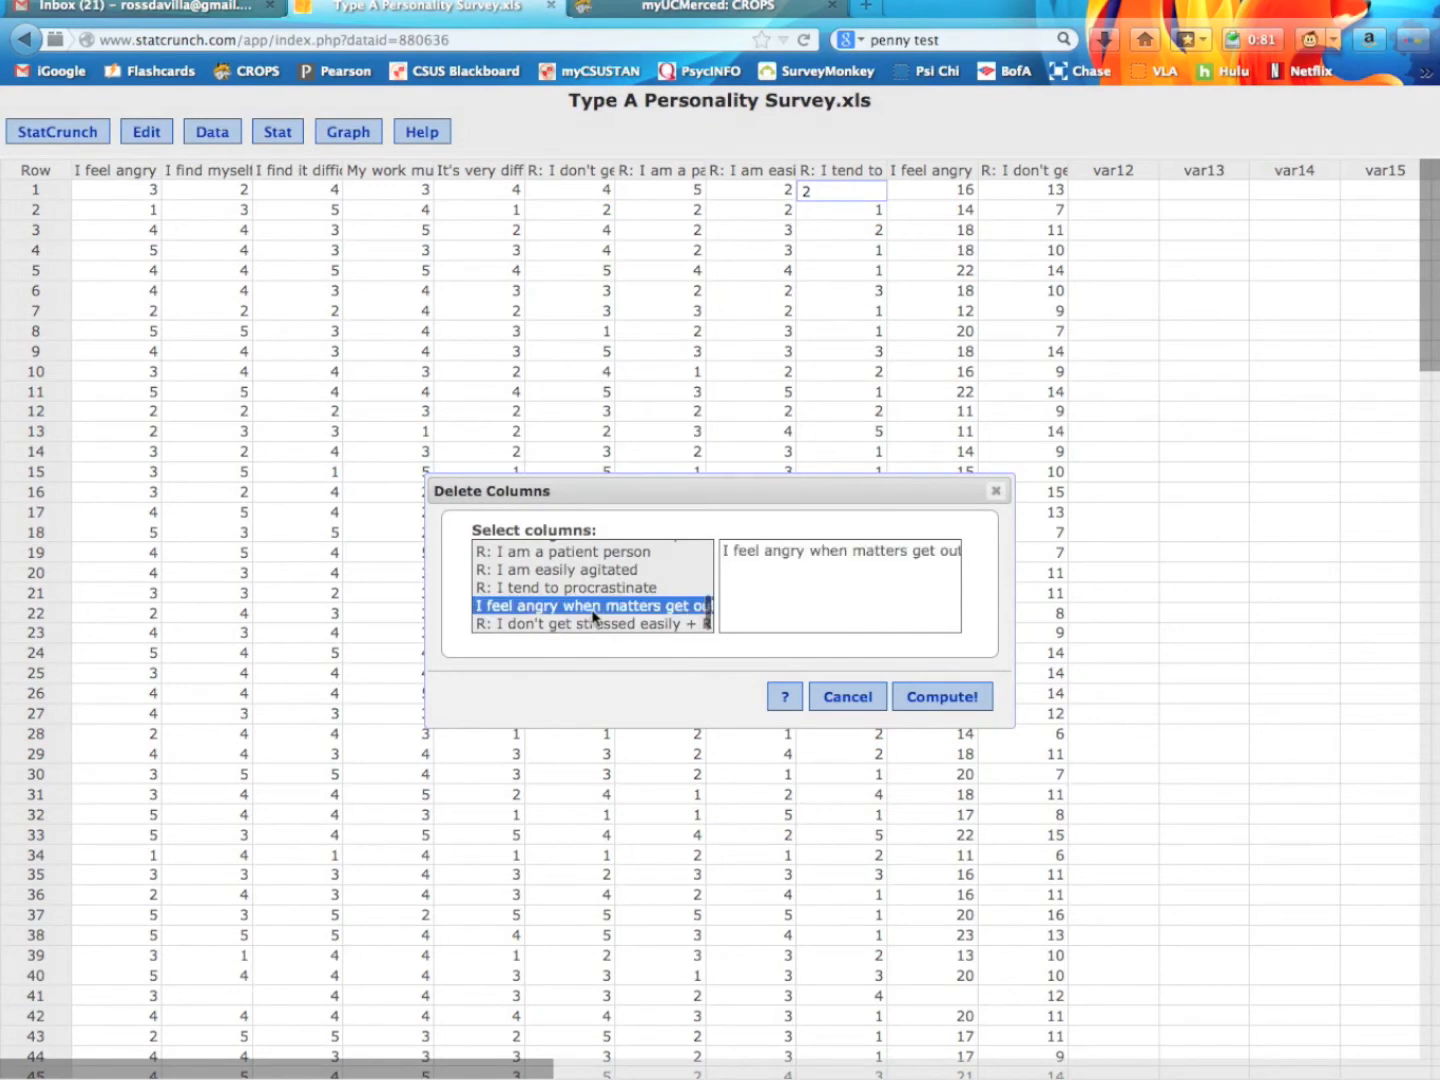
pyautogui.keyDown('shift'); pyautogui.click(595, 623); pyautogui.keyUp('shift')
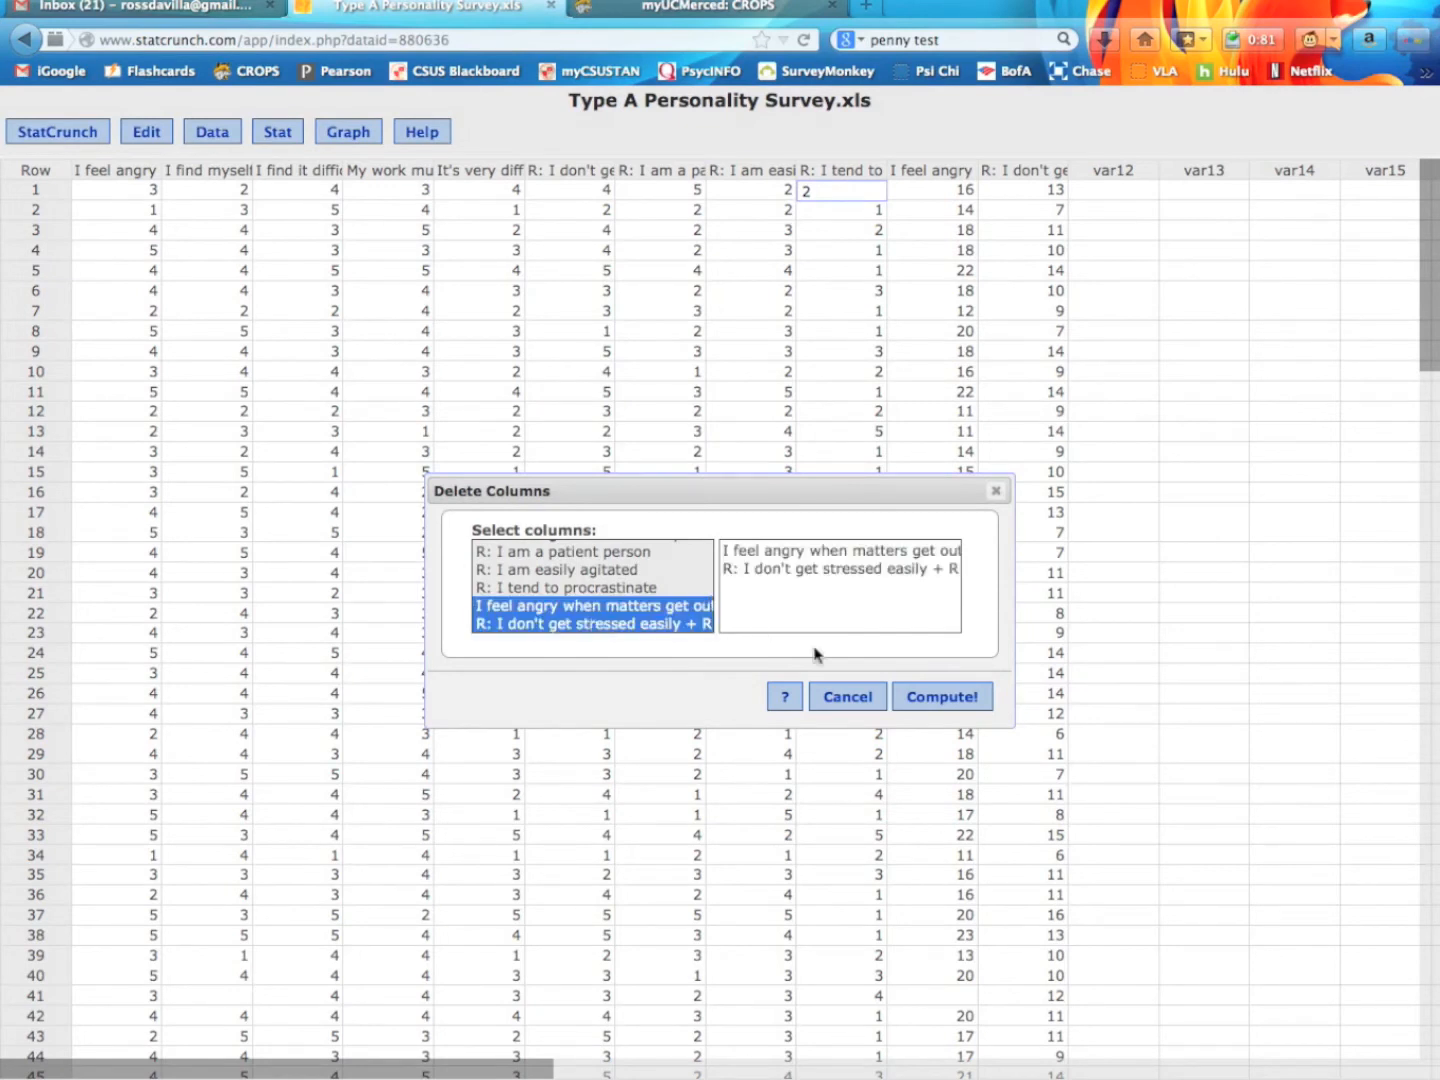
pyautogui.click(935, 700)
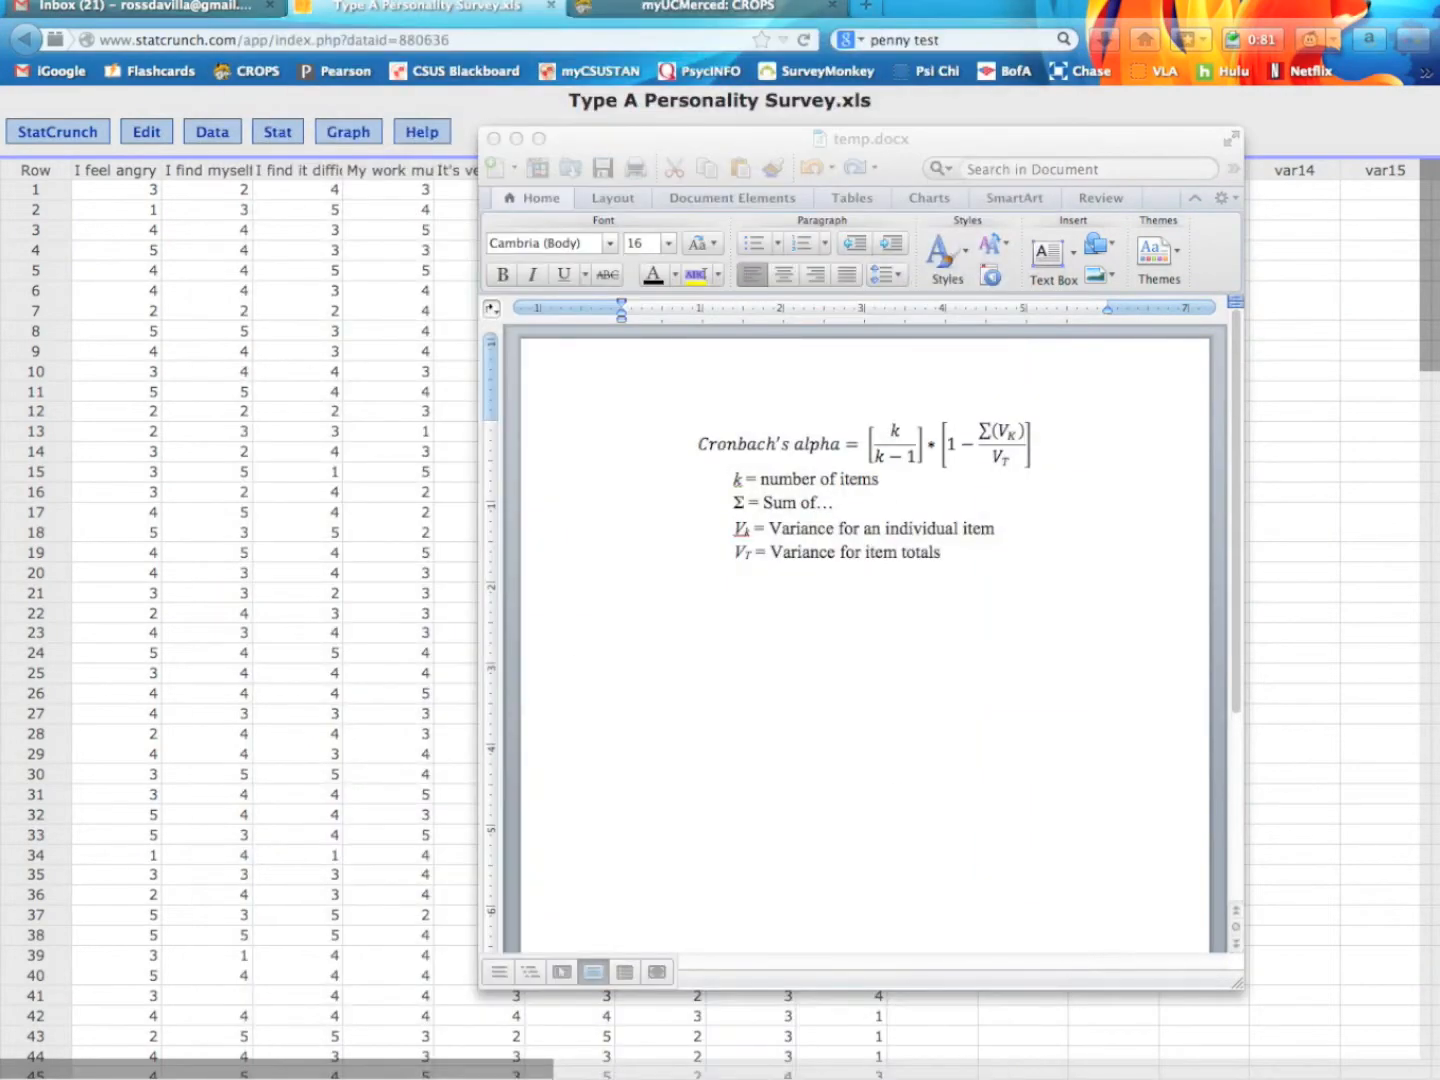
# Step: Switch to the Word document temp.docx and examine the k/(k−1) and variance parts of the Cronbach's alpha formula
pyautogui.click(769, 140)
pyautogui.moveTo(768, 139); pyautogui.dragTo(464, 31)
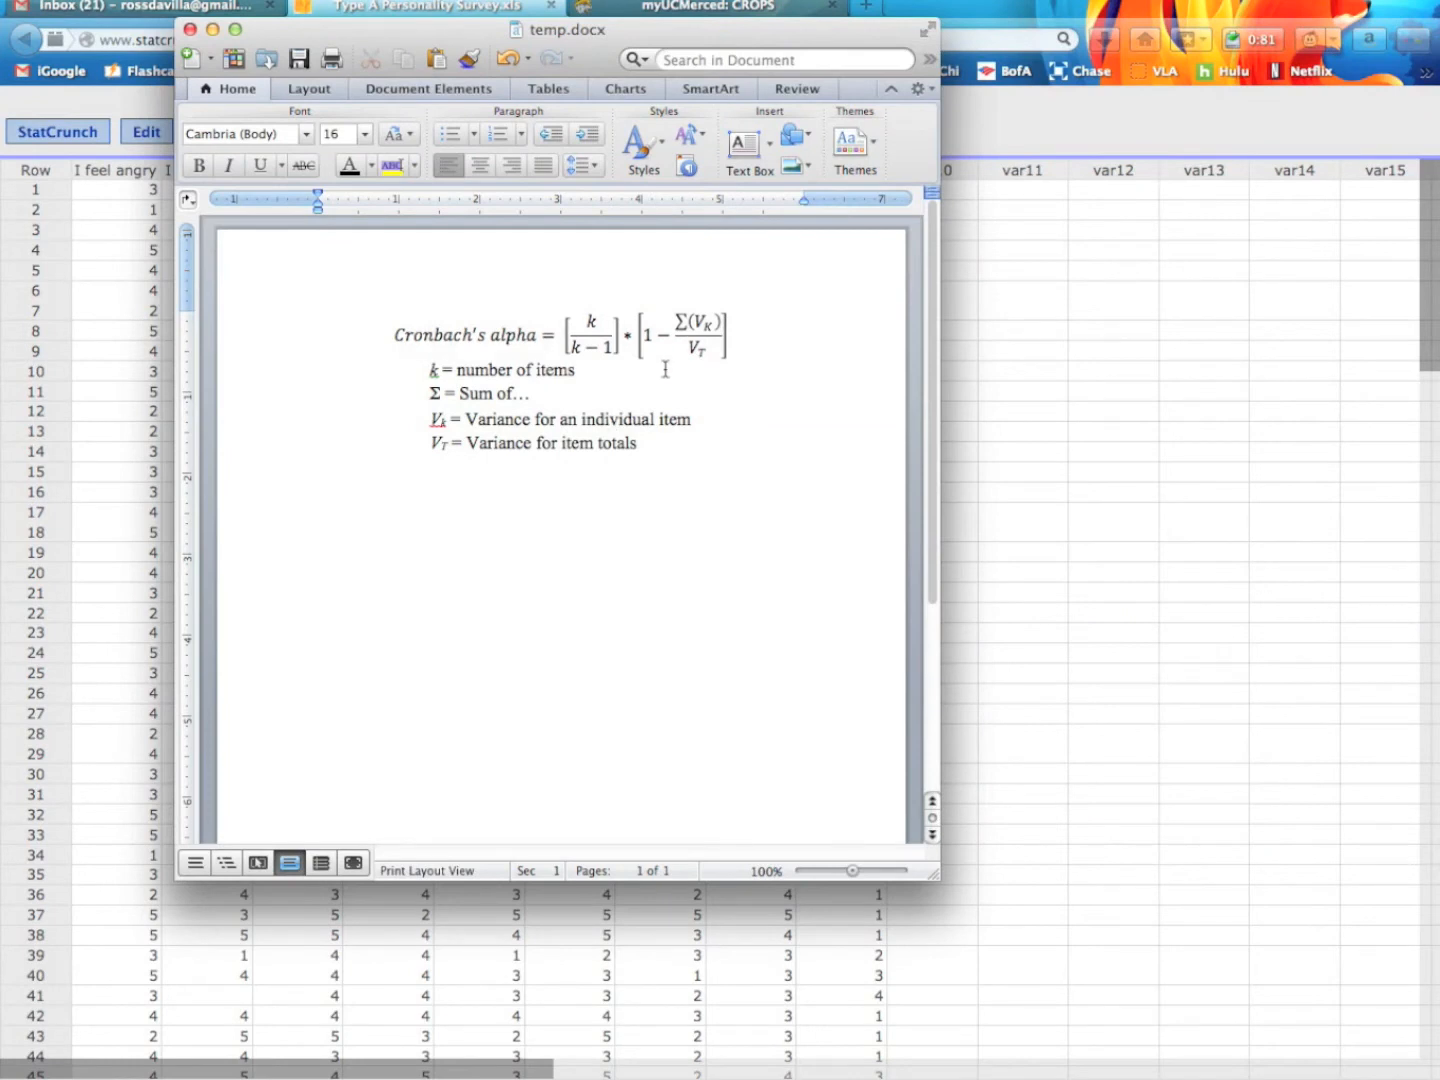
pyautogui.click(563, 337)
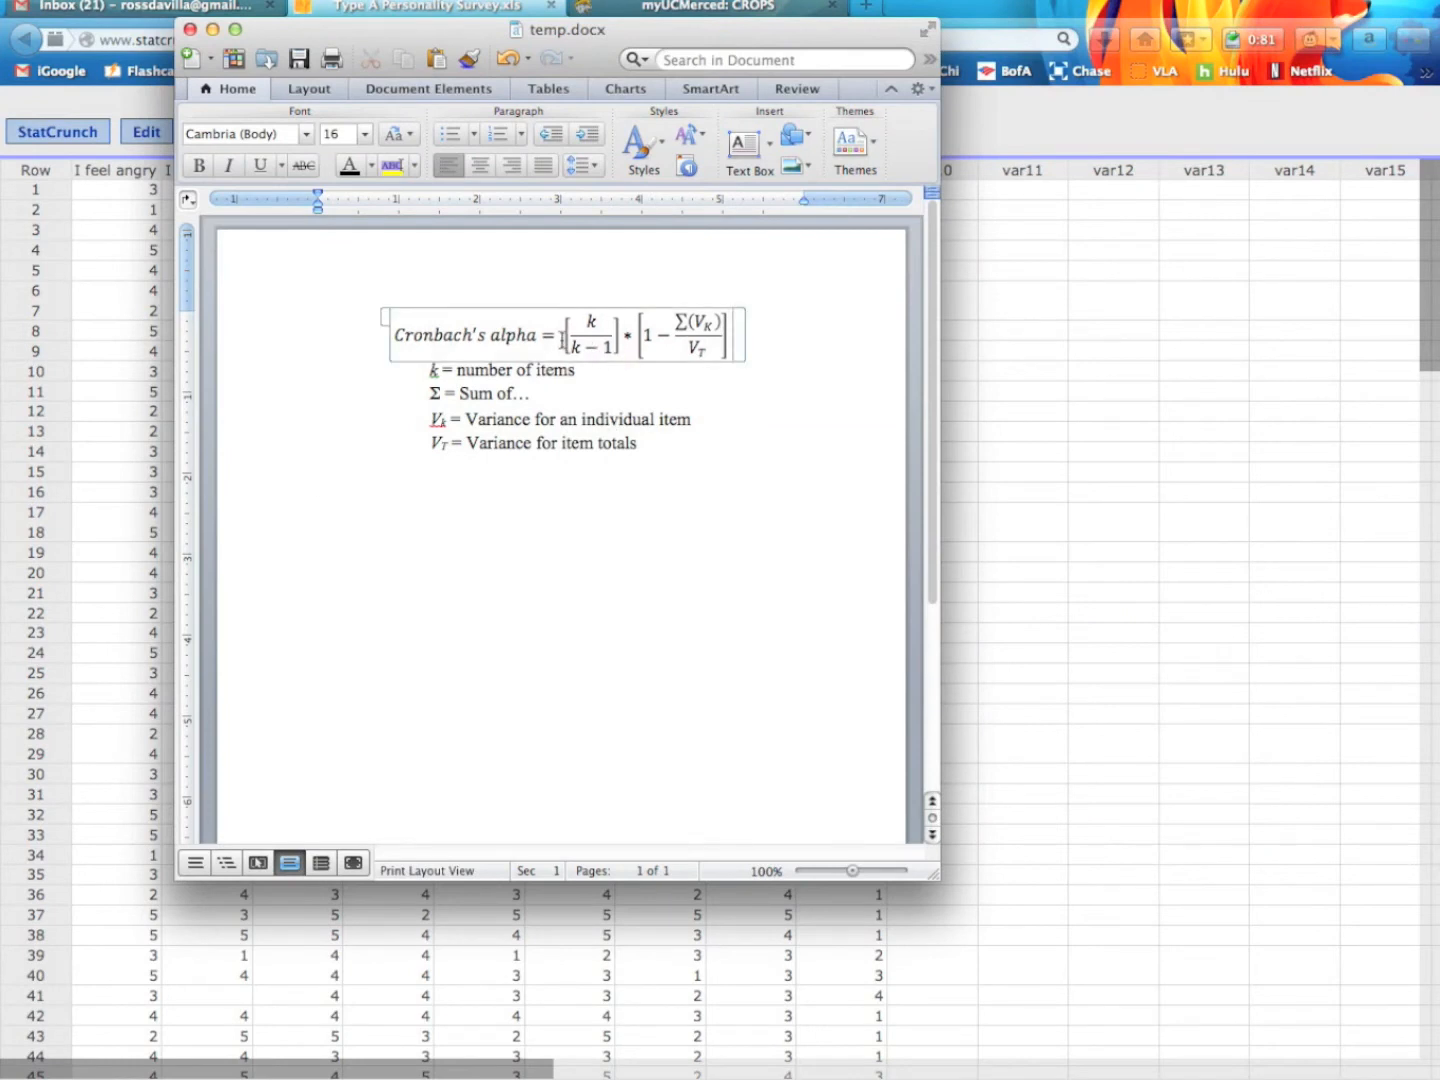
pyautogui.click(640, 336)
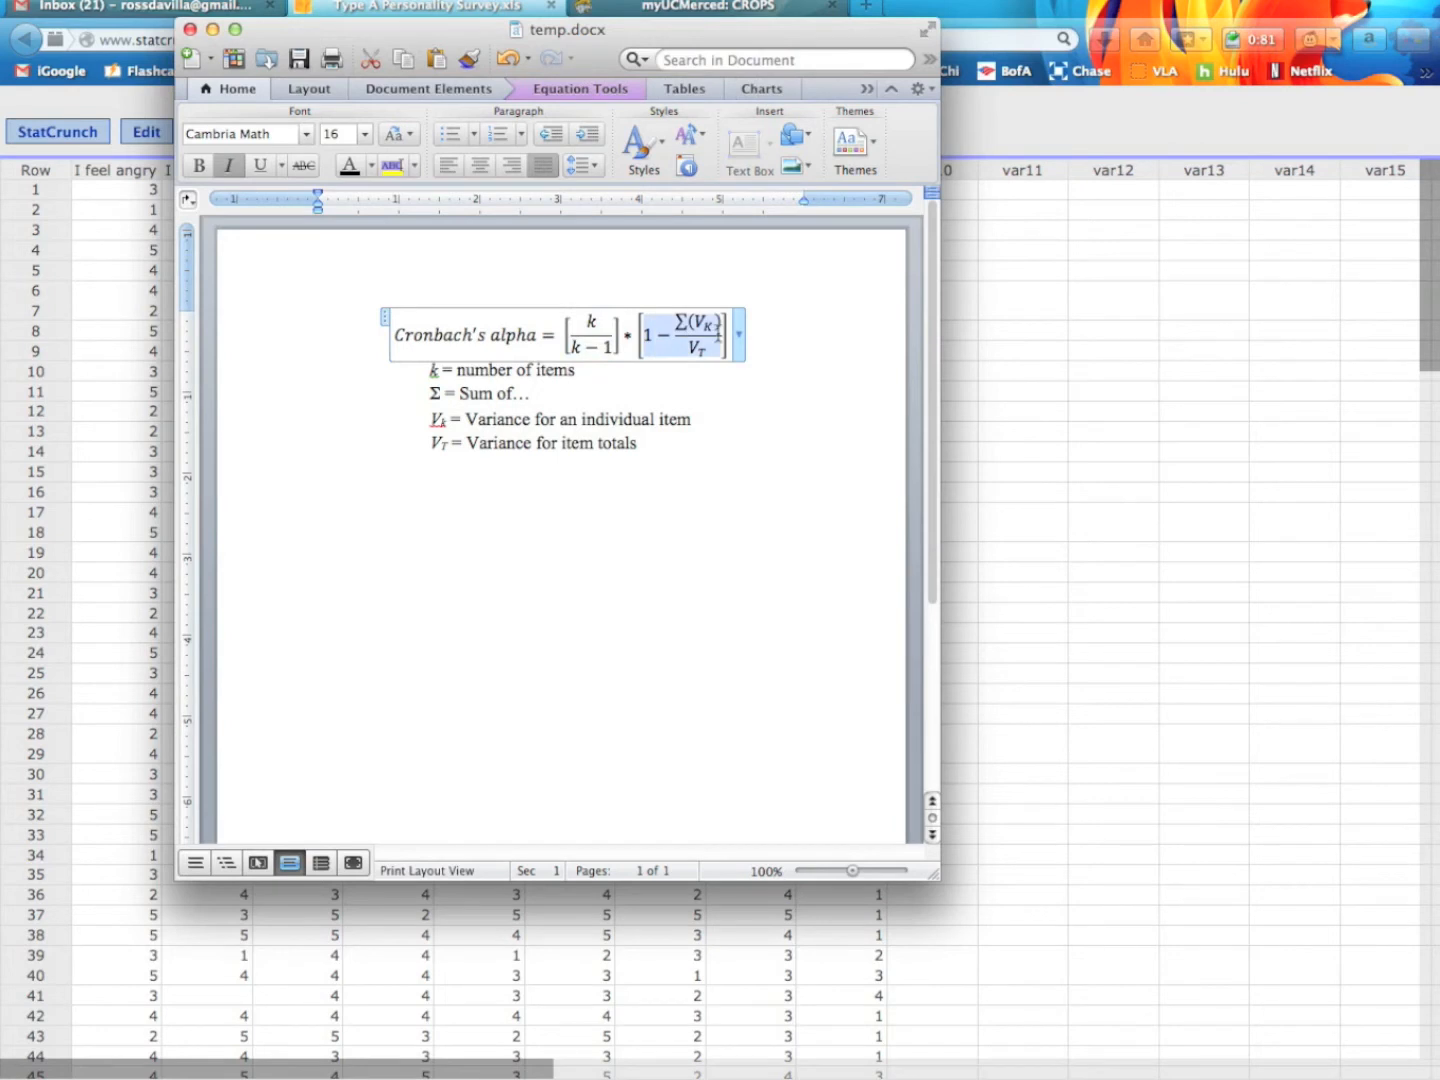
pyautogui.click(644, 375)
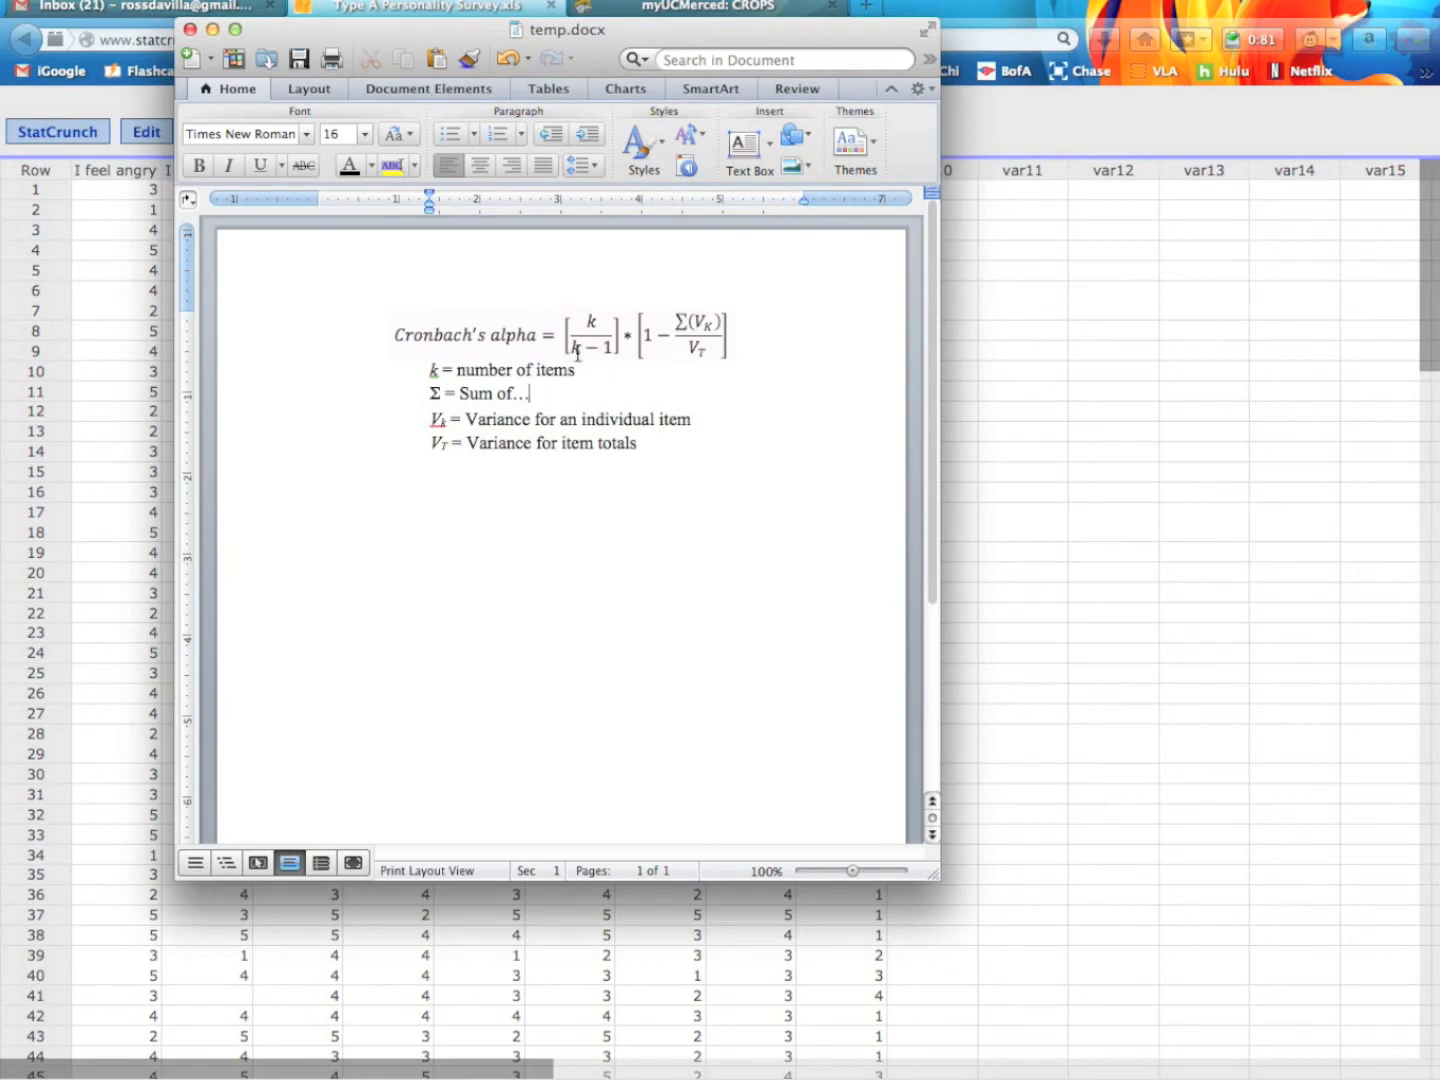
pyautogui.moveTo(589, 321); pyautogui.dragTo(613, 356)
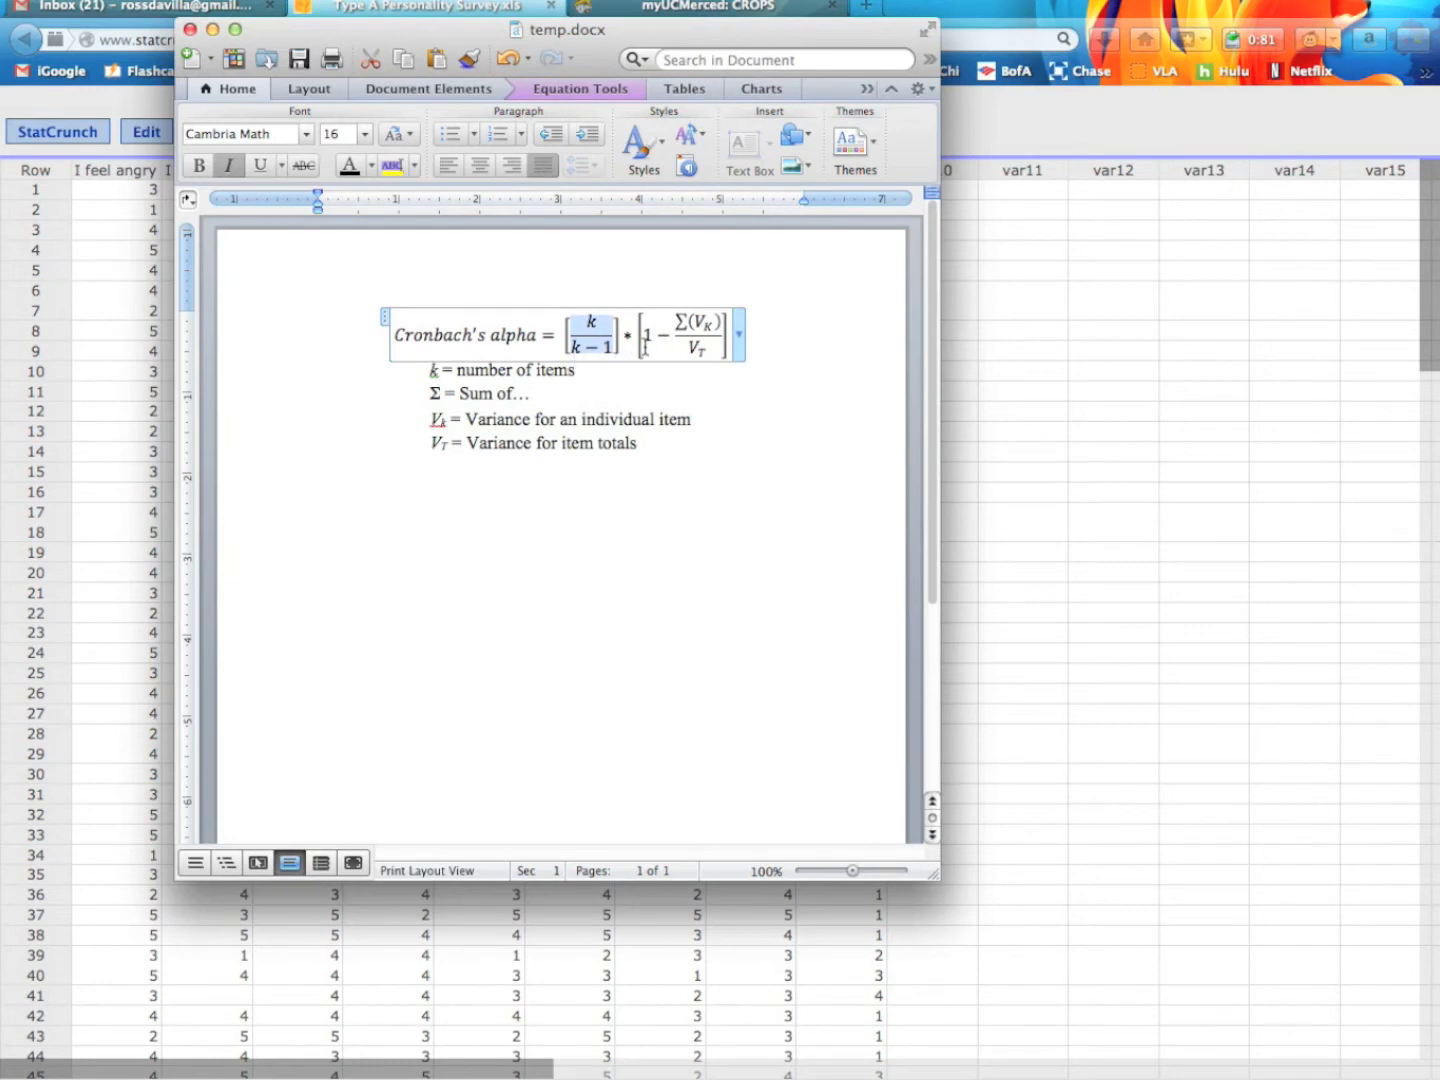
pyautogui.click(663, 334)
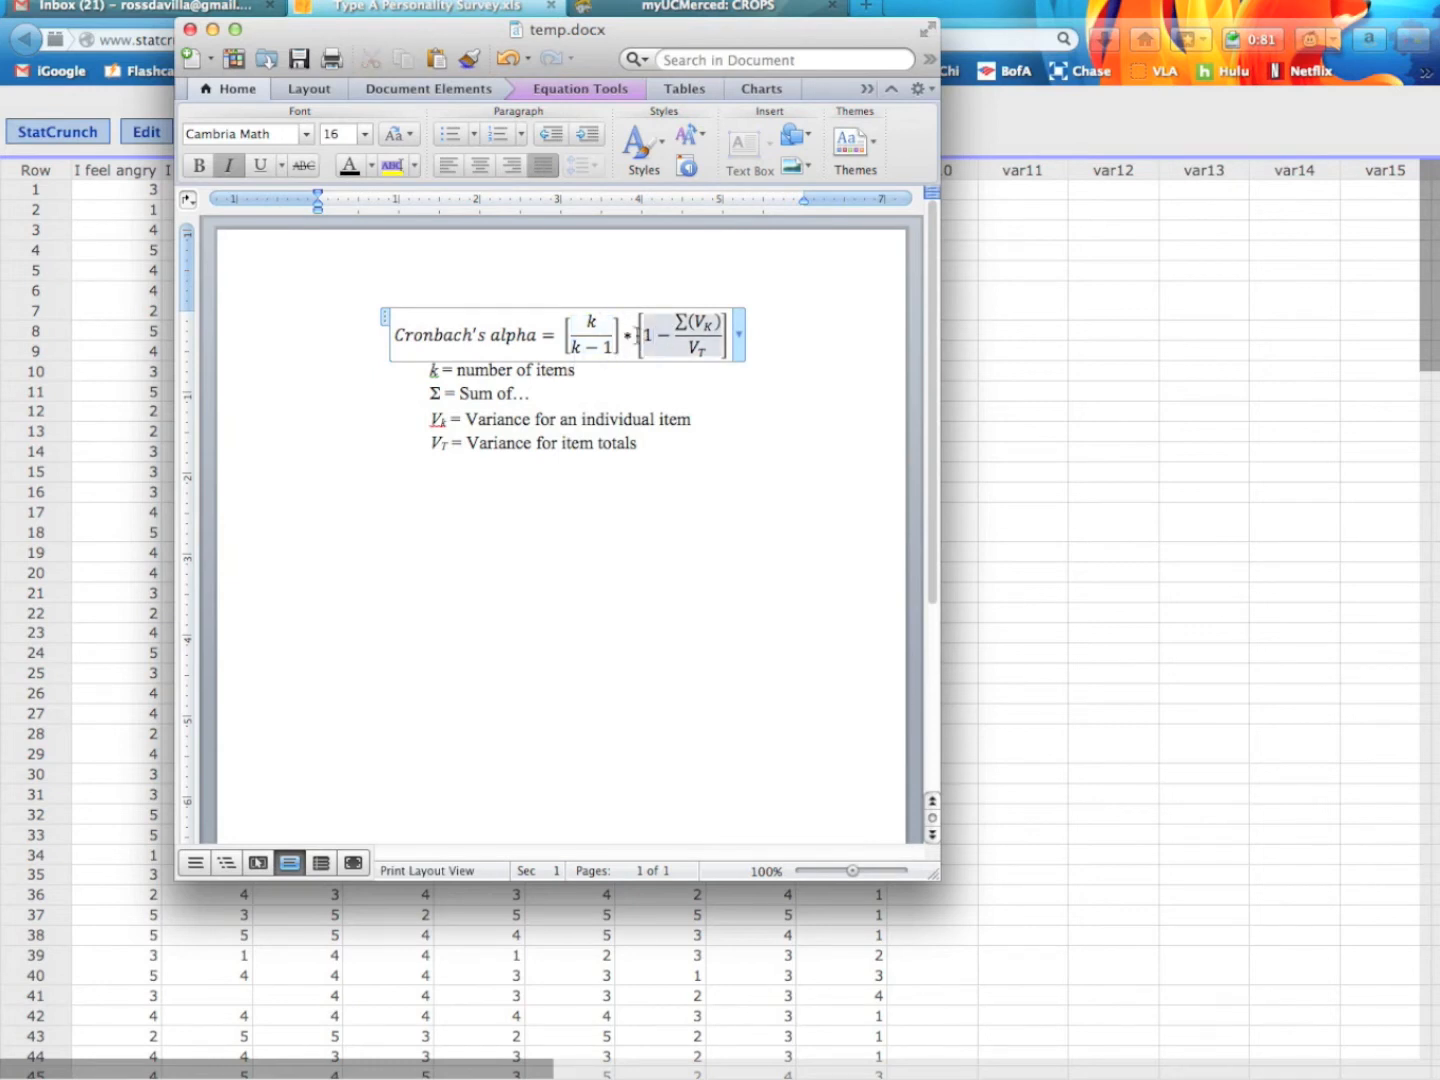
# Step: Examine how the formula uses the sum of the individual item variances and the variance for item totals
pyautogui.click(698, 322)
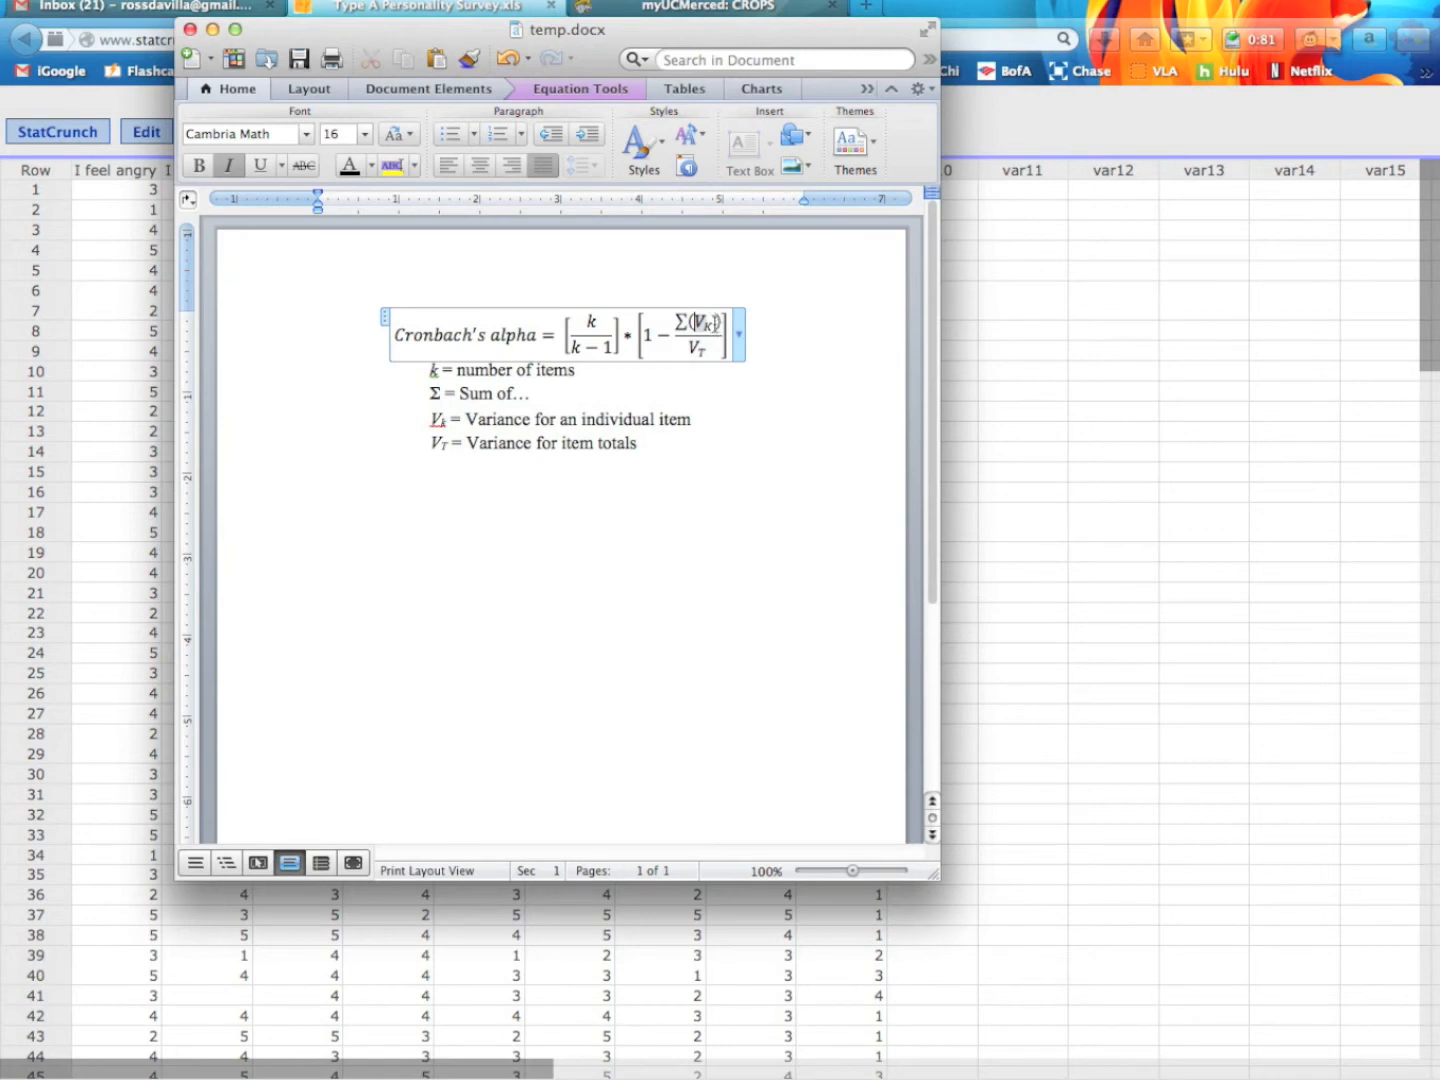
pyautogui.moveTo(466, 419); pyautogui.dragTo(700, 420)
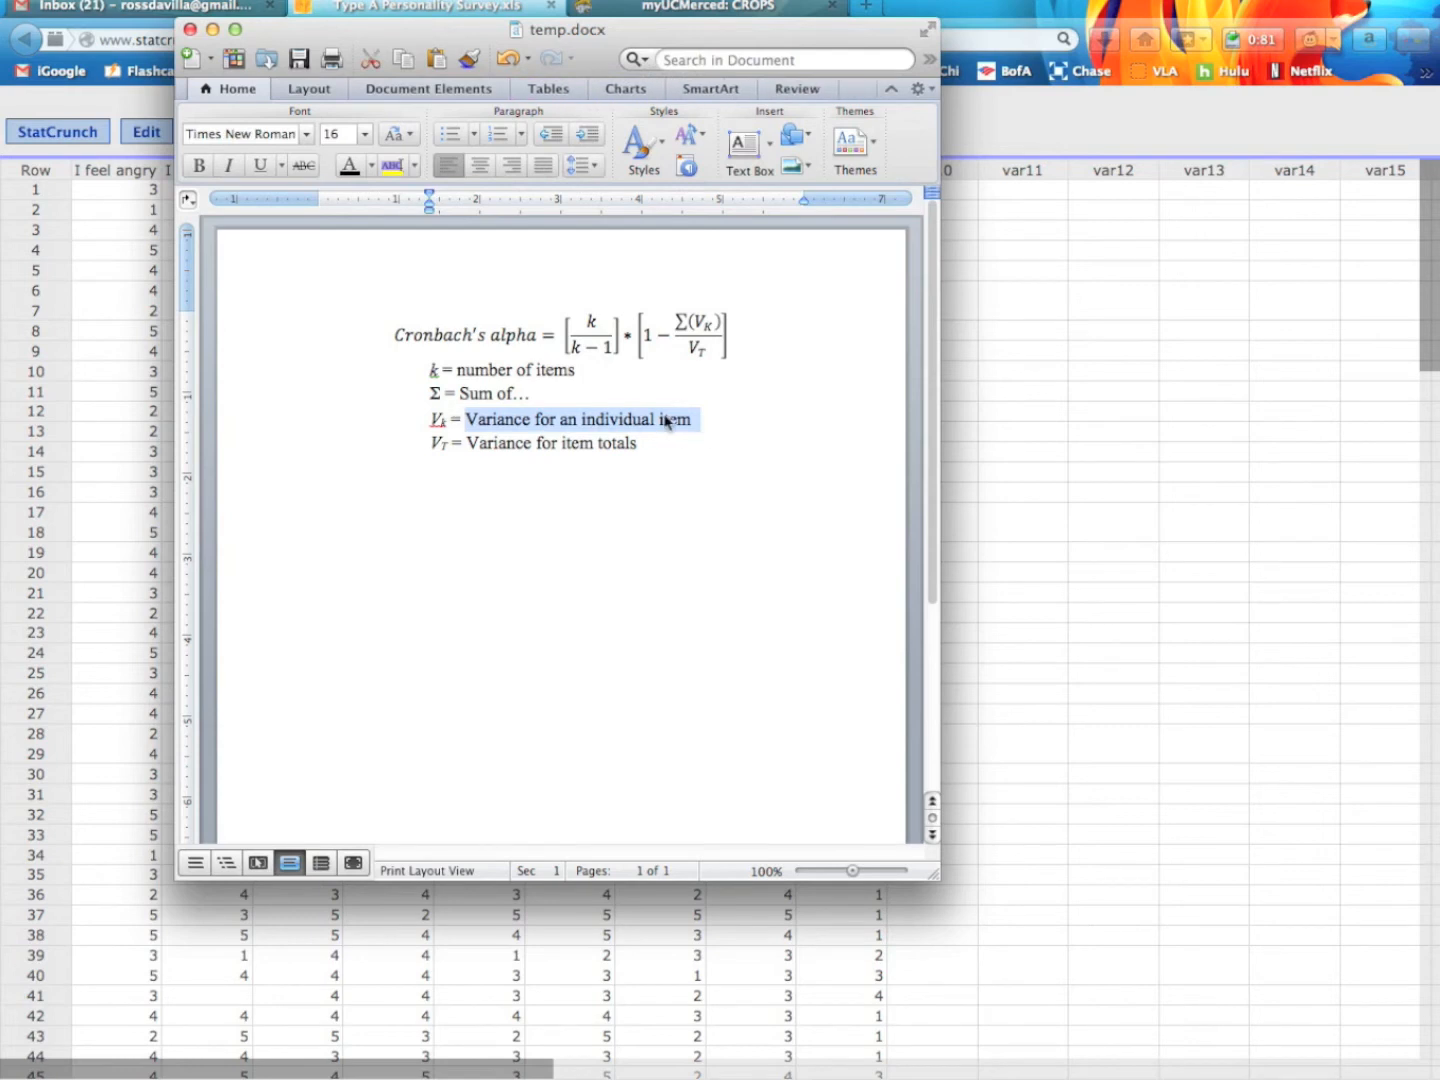
pyautogui.click(698, 320)
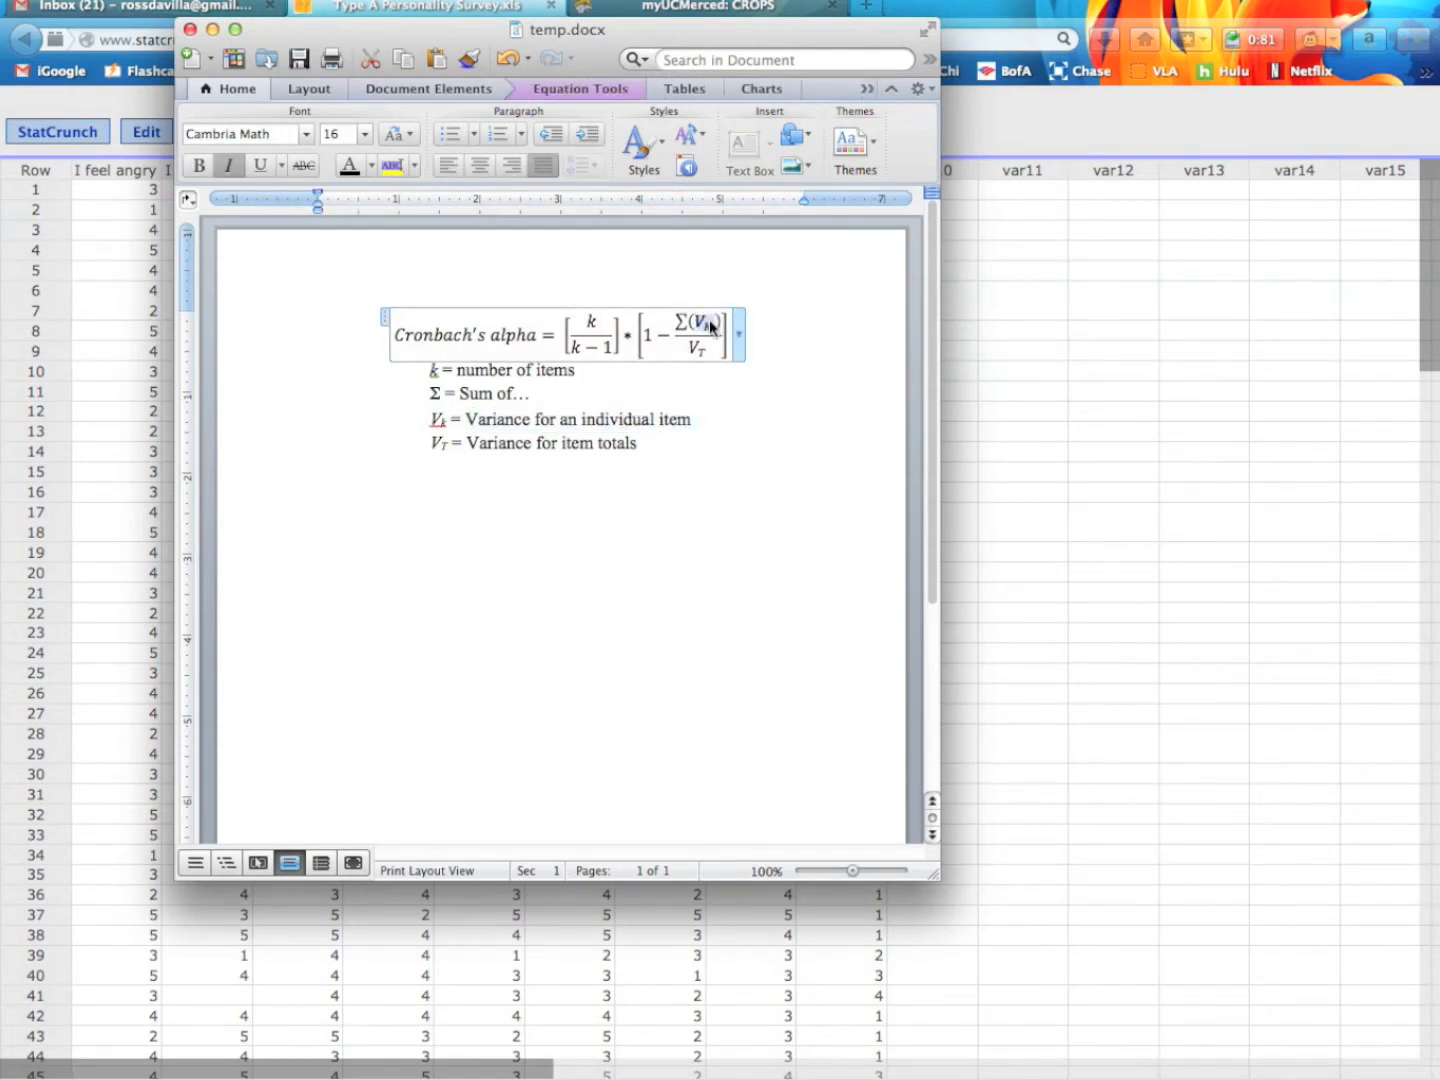
pyautogui.doubleClick(680, 320)
pyautogui.moveTo(472, 443); pyautogui.dragTo(641, 458)
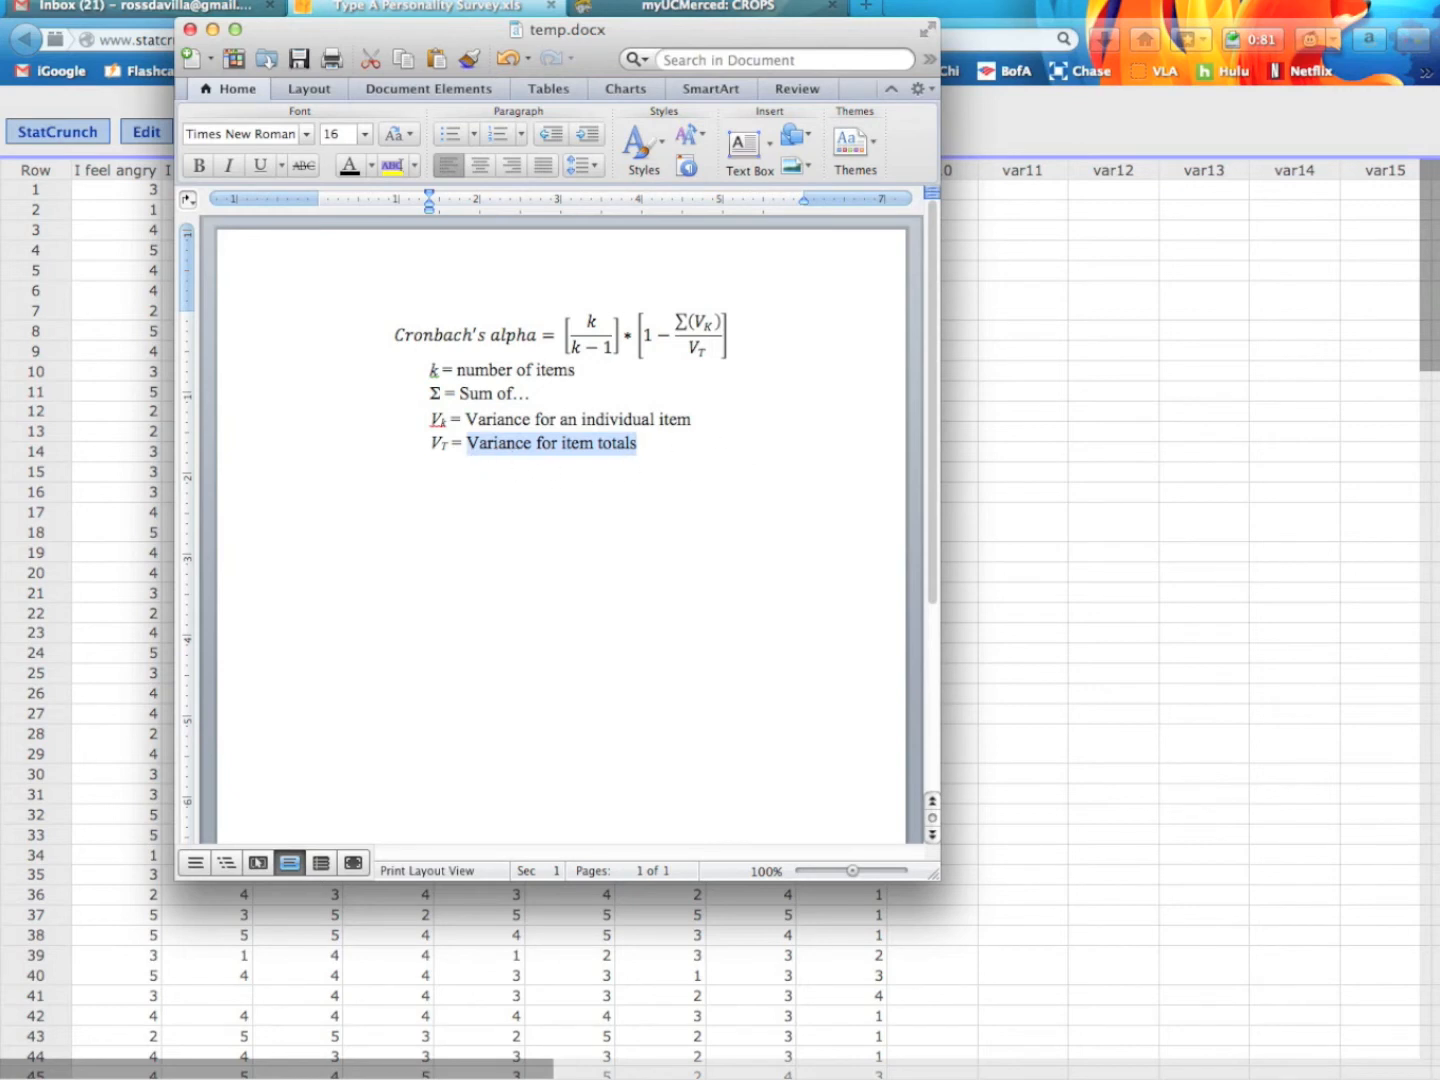
pyautogui.click(654, 443)
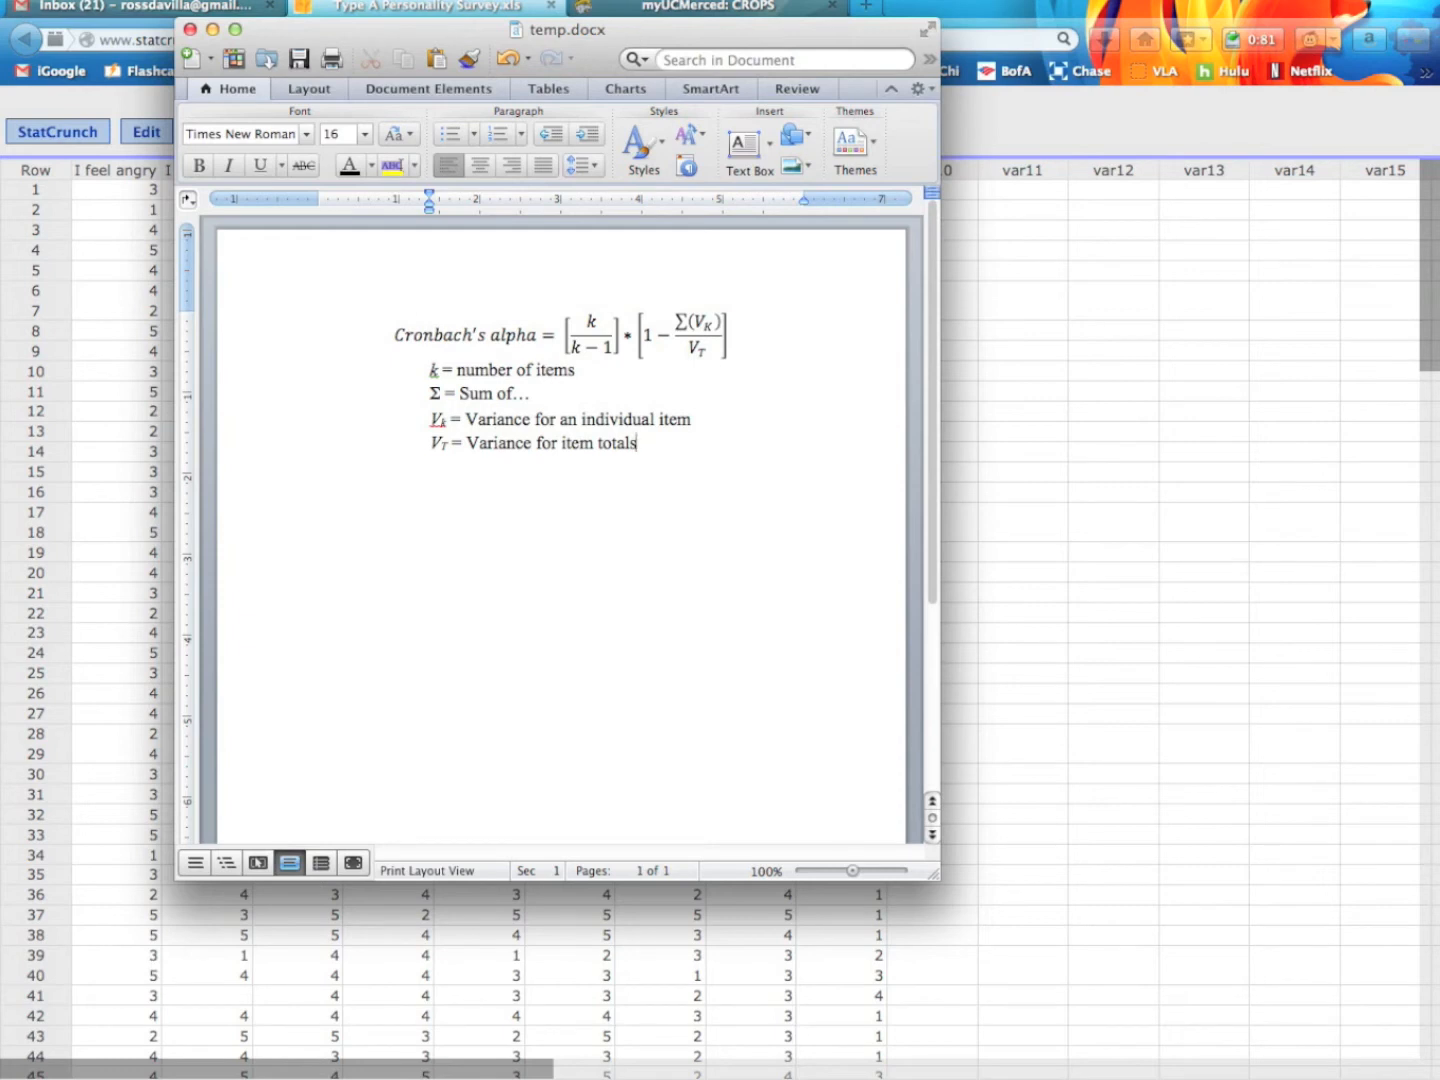
pyautogui.click(689, 350)
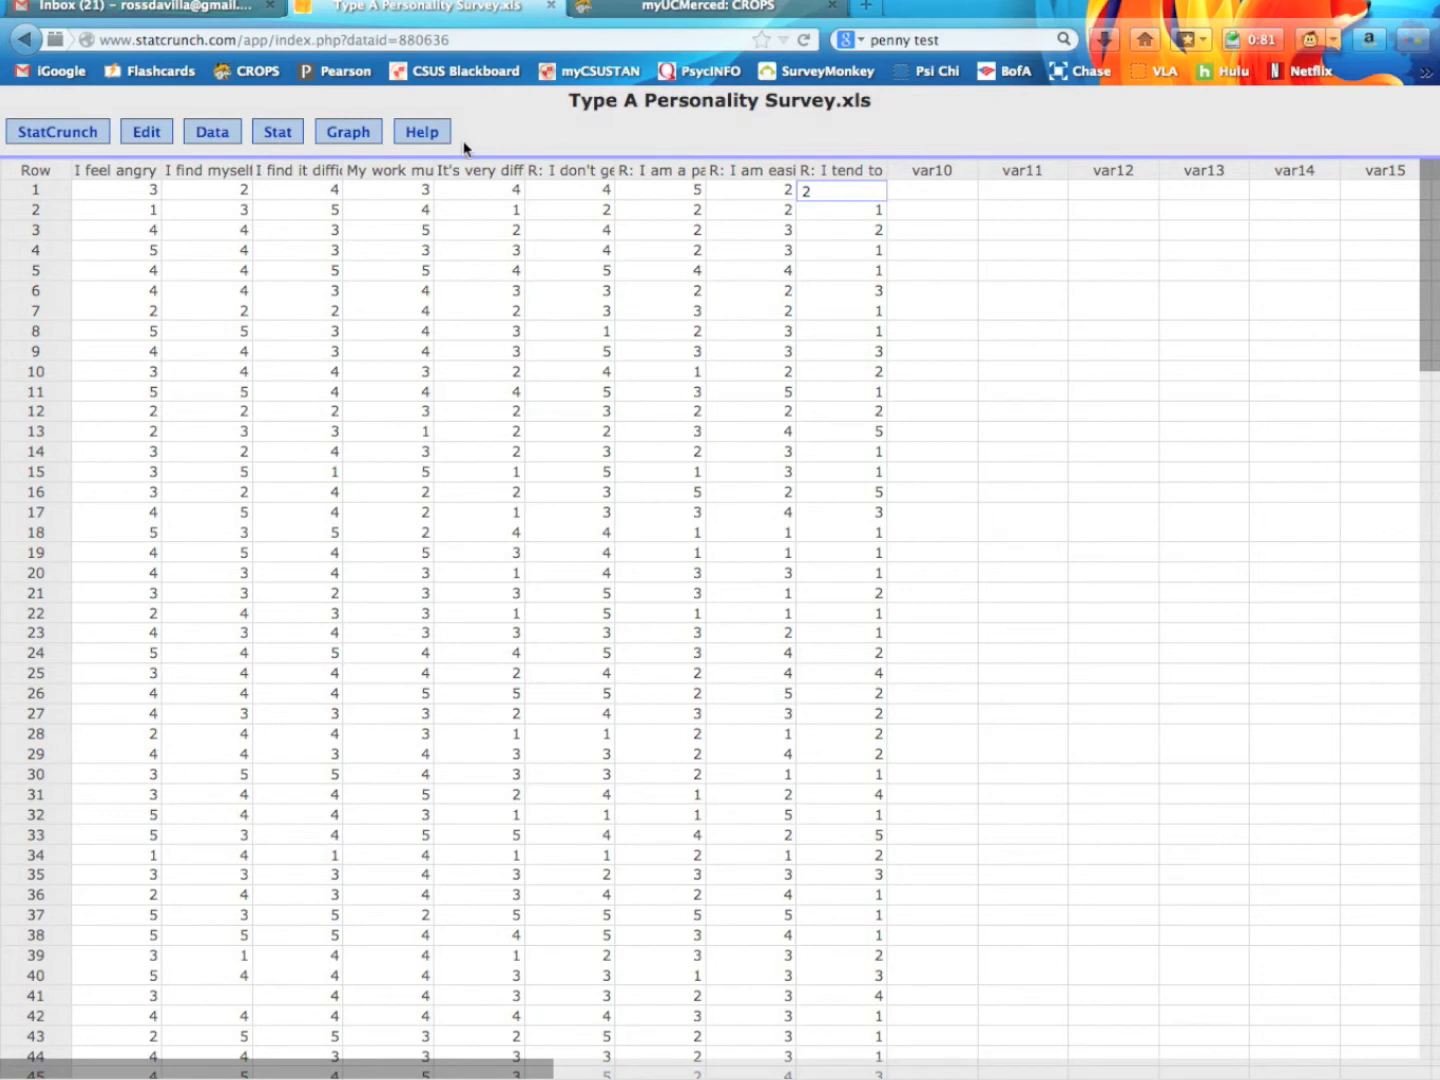
# Step: Return to StatCrunch and start a computed sum expression with "I feel angry when matters get out of my control."
pyautogui.click(270, 135)
pyautogui.click(218, 135)
pyautogui.click(275, 230)
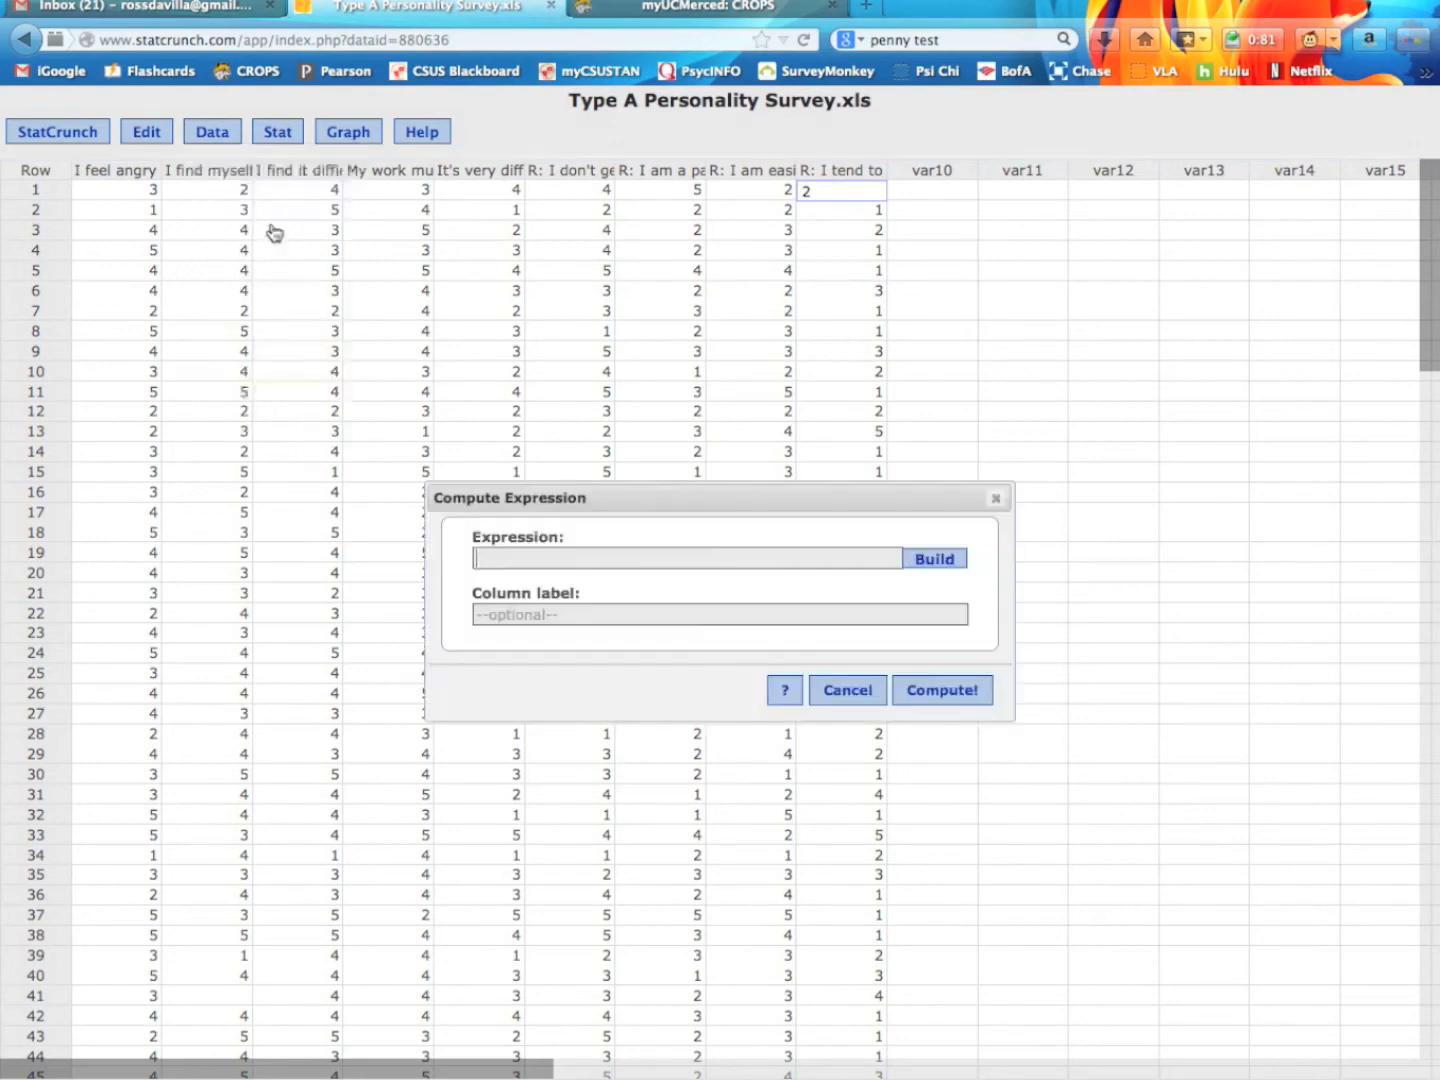
pyautogui.click(934, 559)
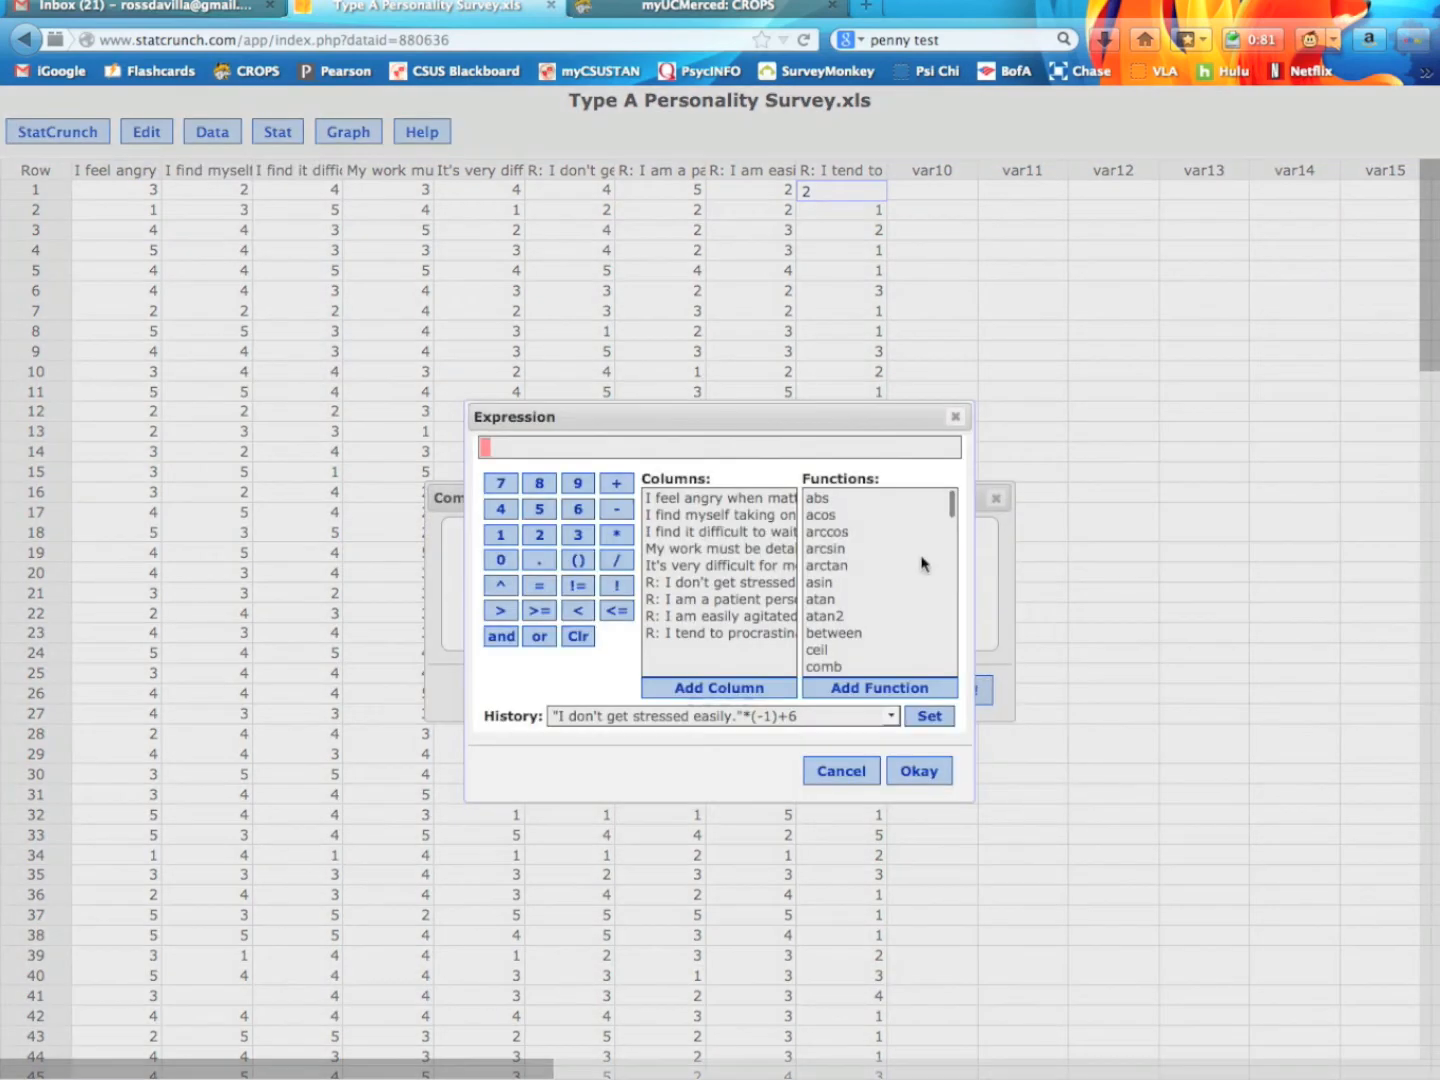
pyautogui.click(722, 498)
pyautogui.click(703, 688)
pyautogui.click(616, 483)
# Step: Extend the sum expression with the four remaining regular items: taking on more, difficult to wait, work must be detailed, and difficult to relax
pyautogui.click(745, 512)
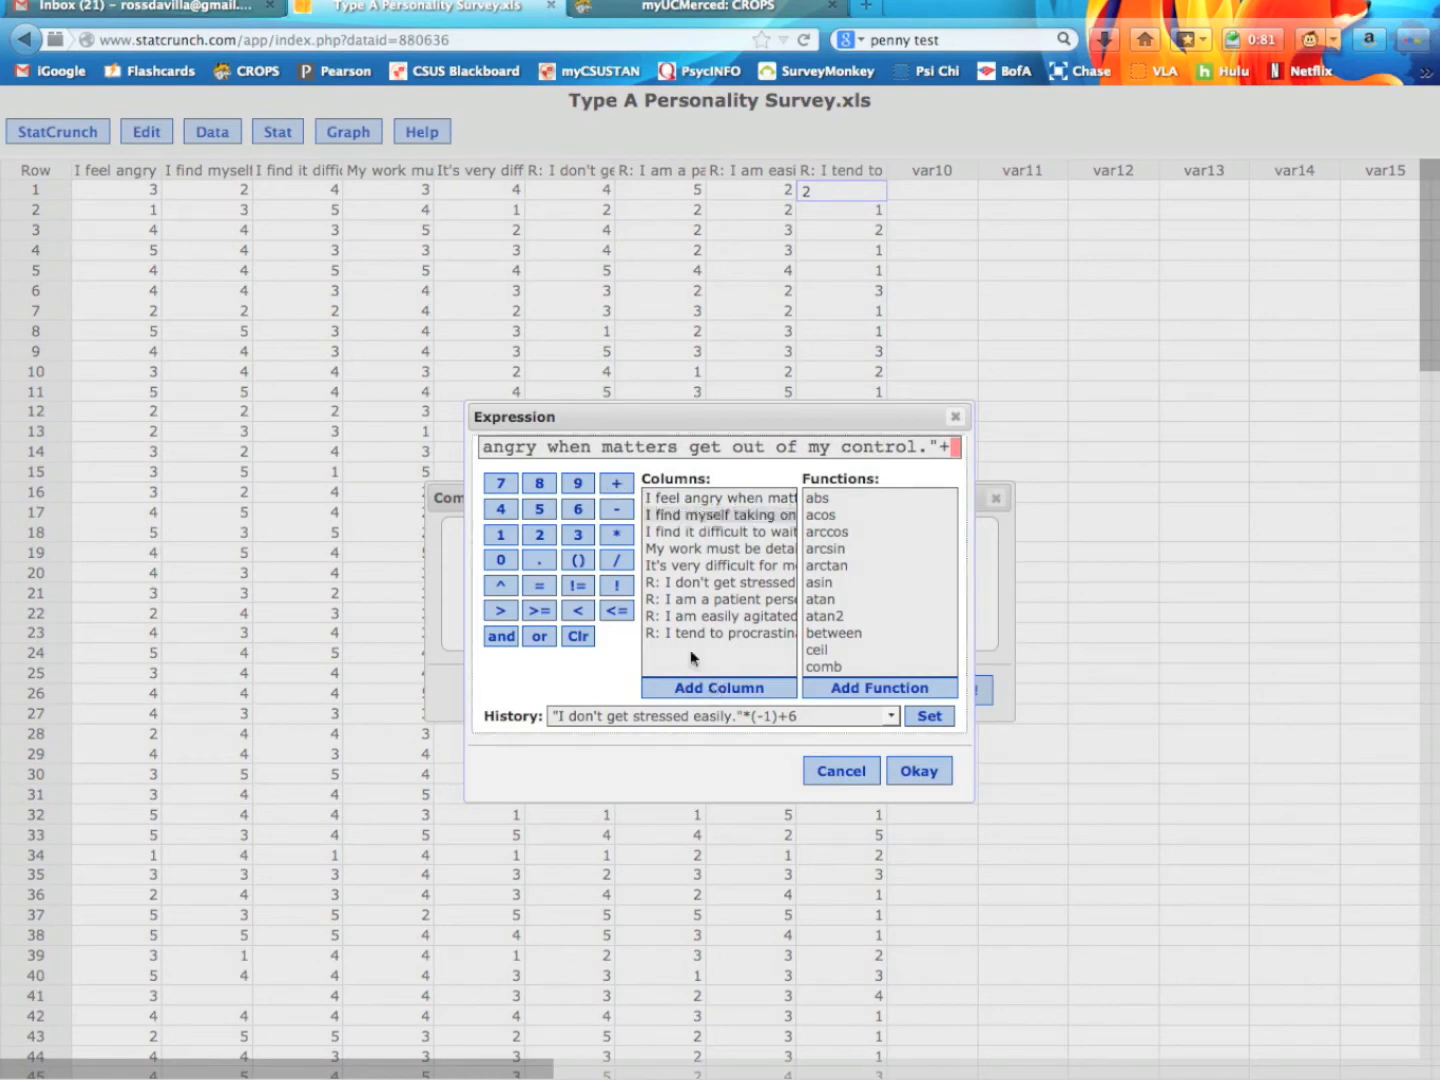
pyautogui.click(703, 687)
pyautogui.click(616, 483)
pyautogui.click(720, 536)
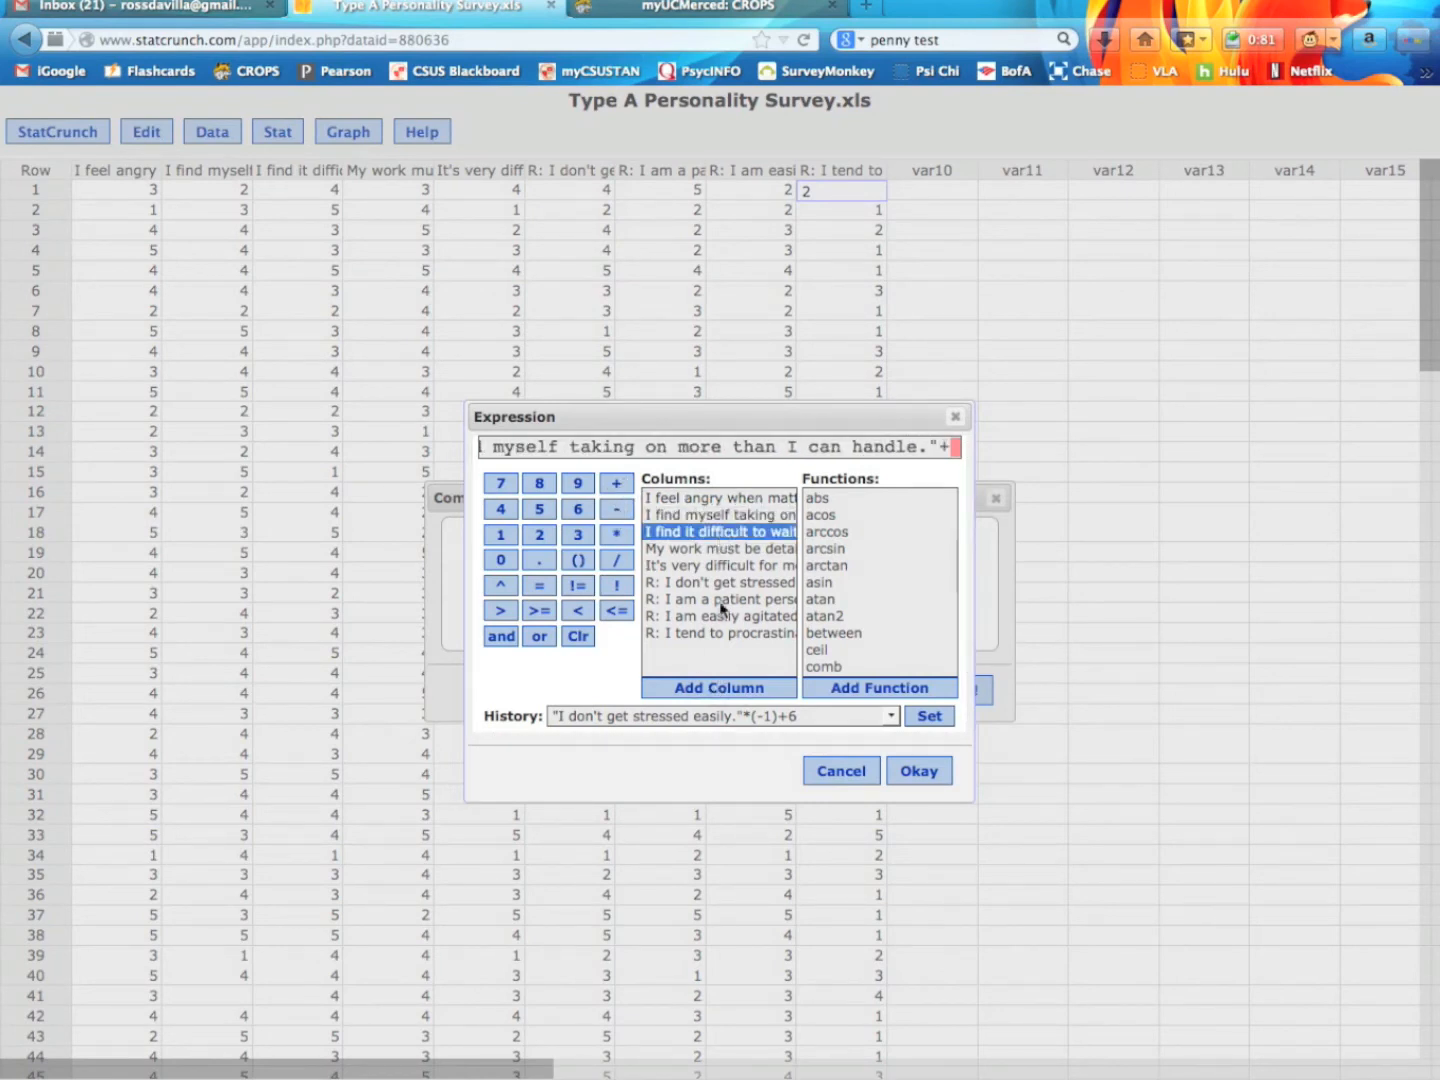
pyautogui.click(702, 688)
pyautogui.click(617, 483)
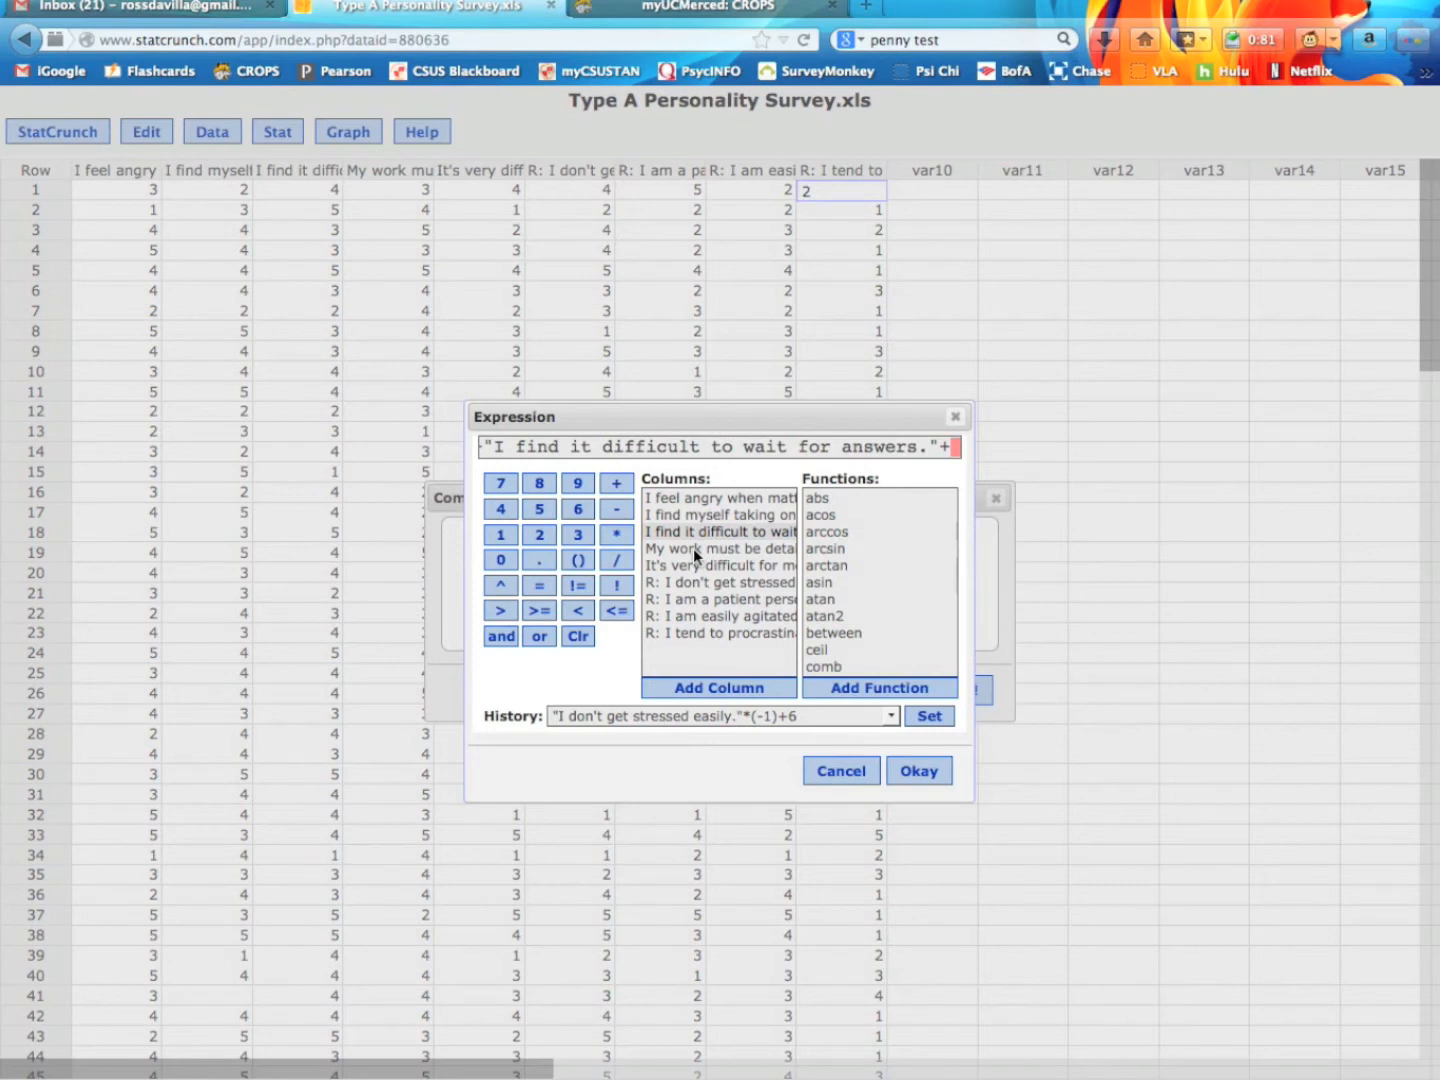
pyautogui.click(693, 548)
pyautogui.click(704, 687)
pyautogui.click(616, 483)
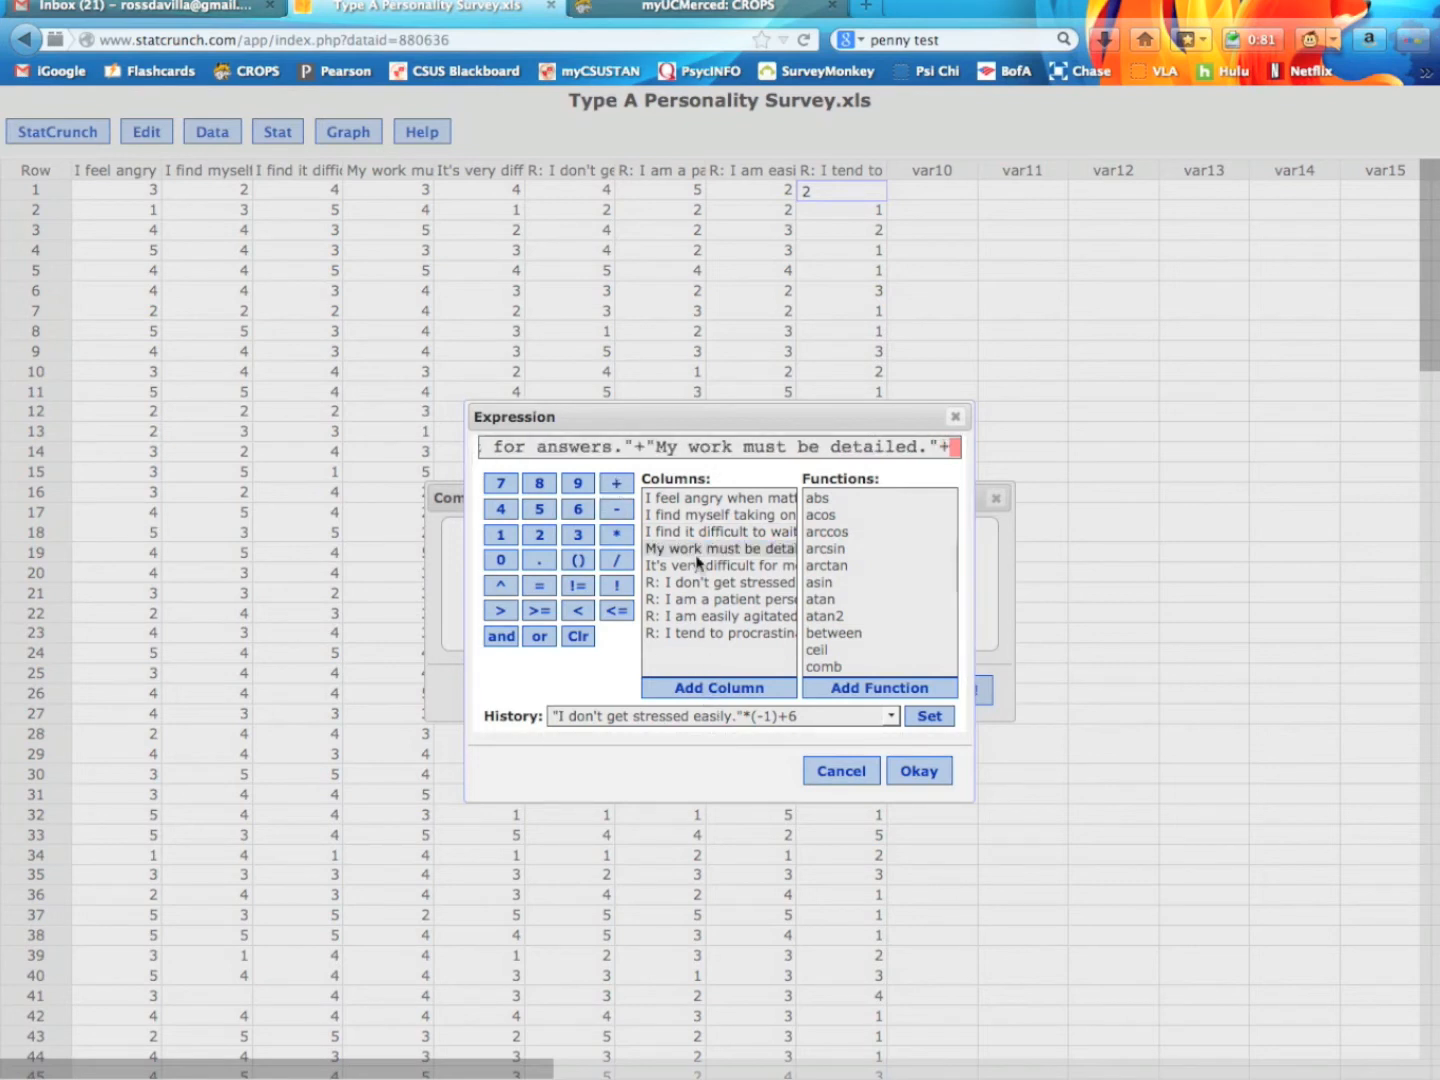
pyautogui.click(711, 569)
pyautogui.click(706, 689)
pyautogui.click(617, 484)
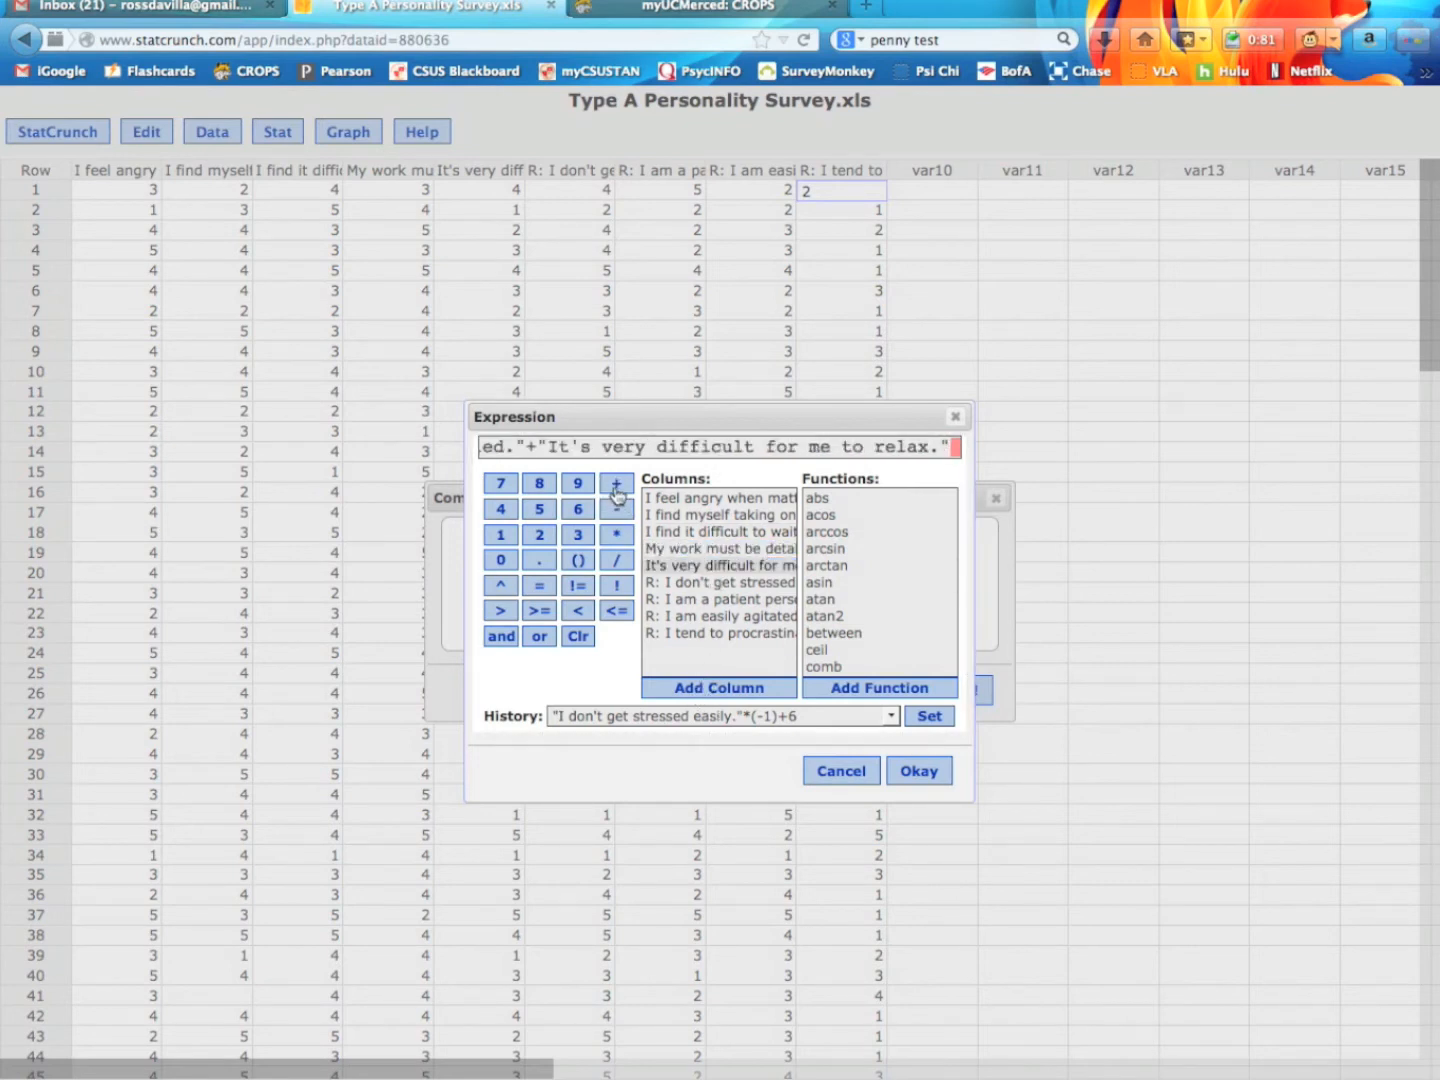
# Step: Add the four "R:" items to the sum: don't get stressed easily, patient person, easily agitated, and tend to procrastinate
pyautogui.click(694, 580)
pyautogui.click(712, 688)
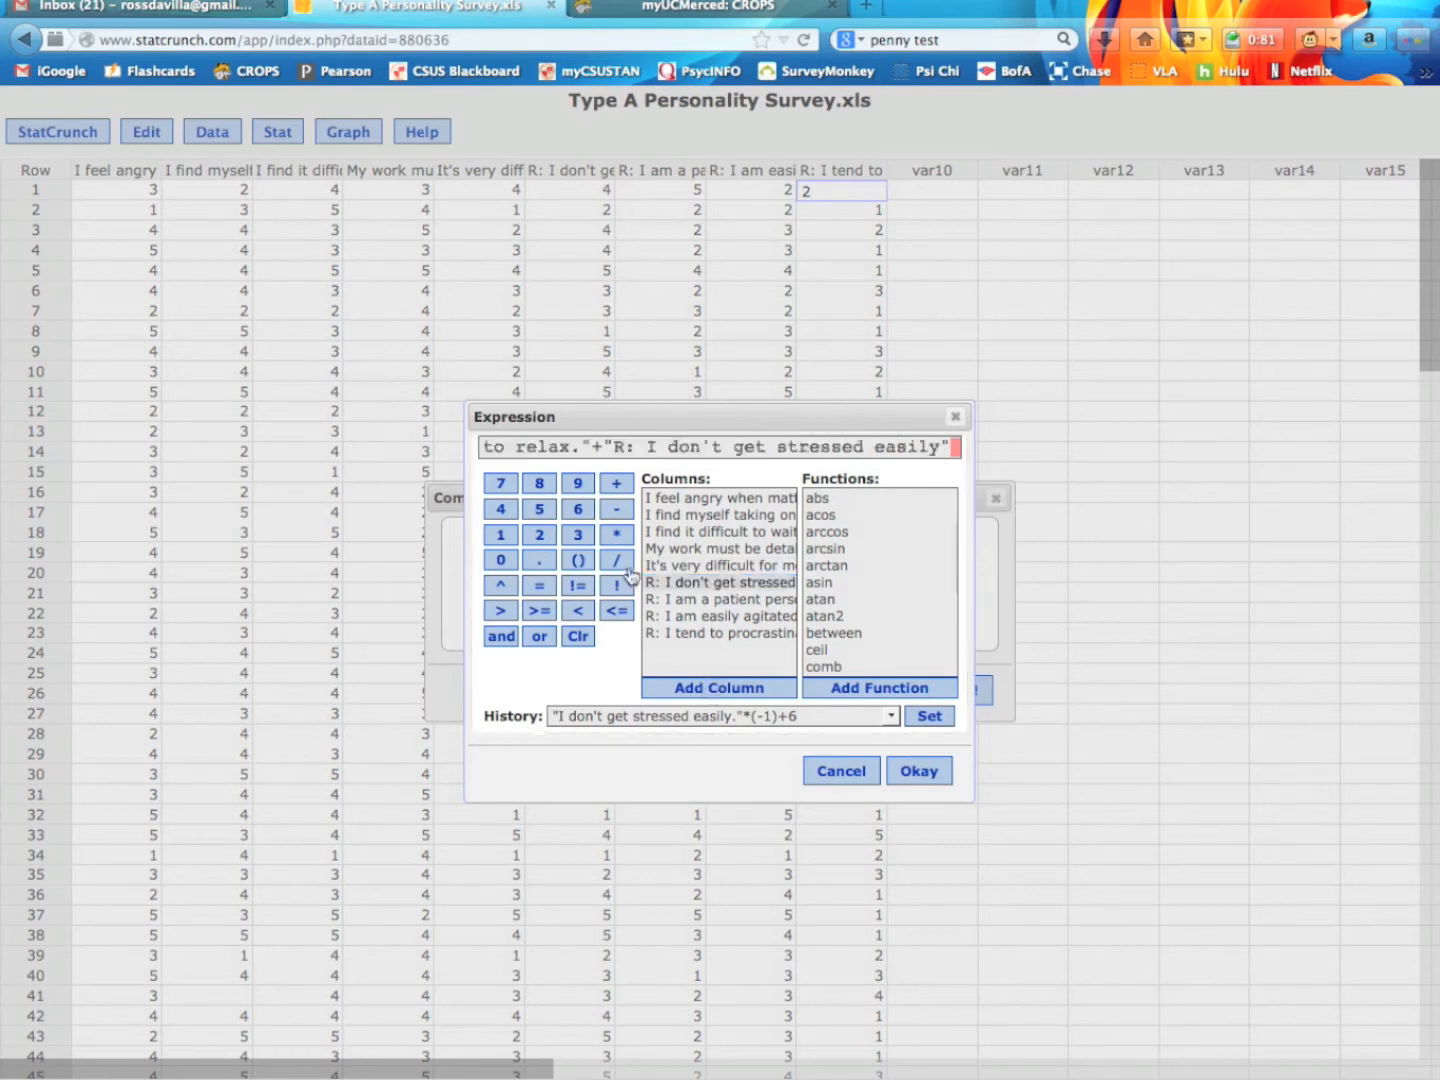
pyautogui.click(616, 482)
pyautogui.click(699, 598)
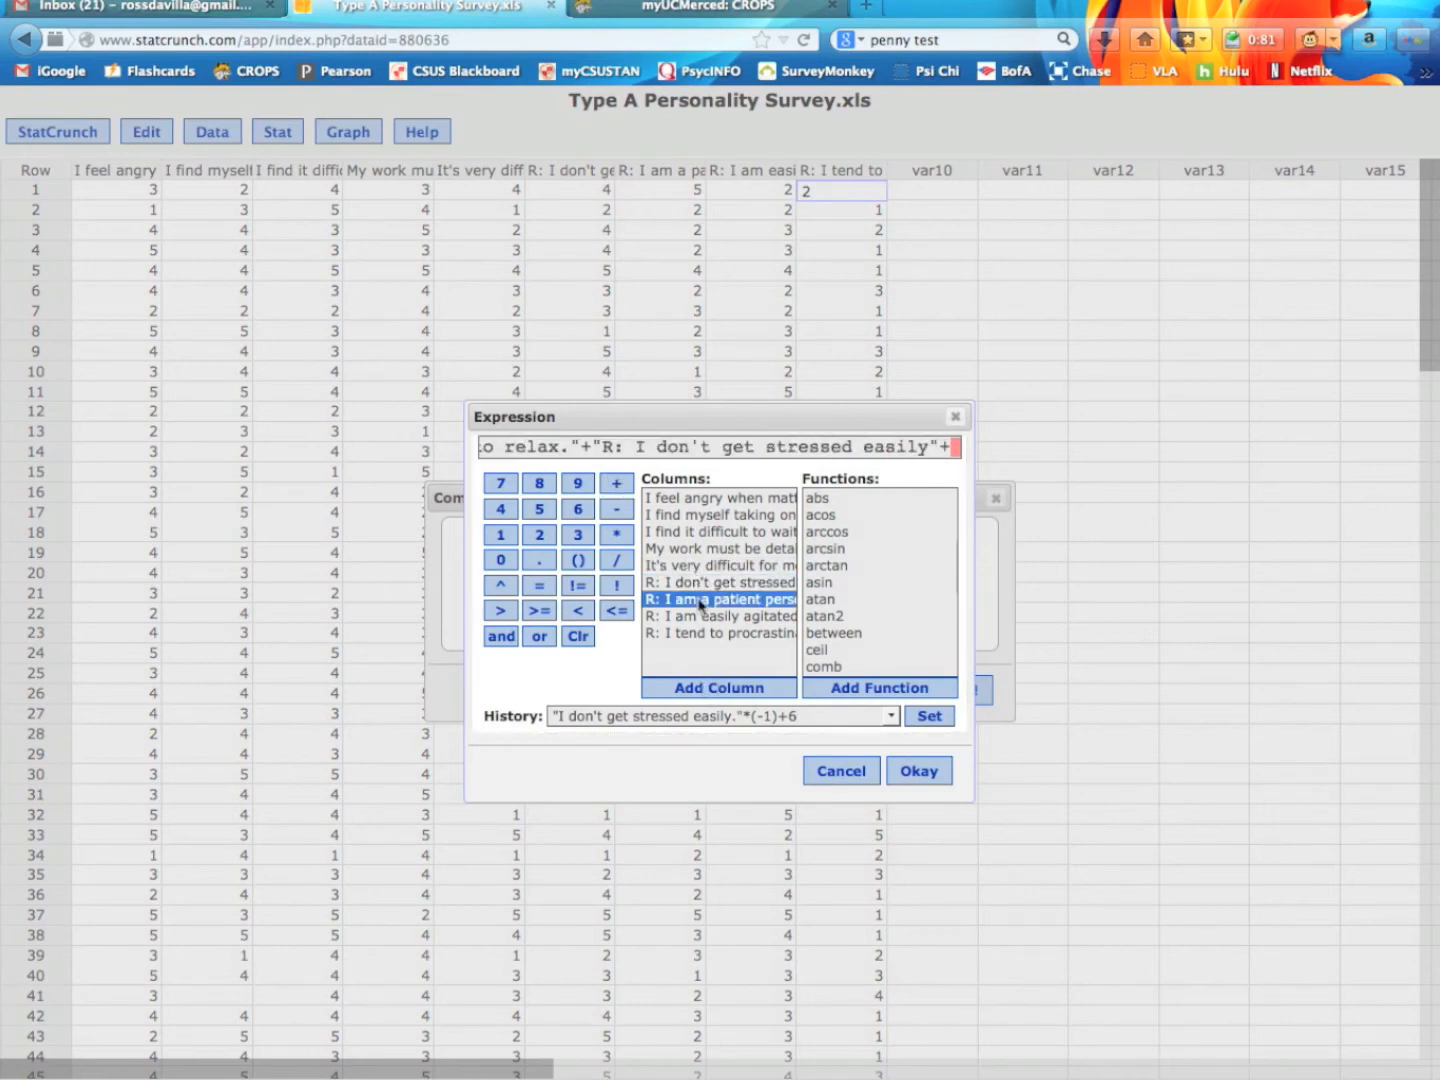
pyautogui.click(707, 687)
pyautogui.click(617, 484)
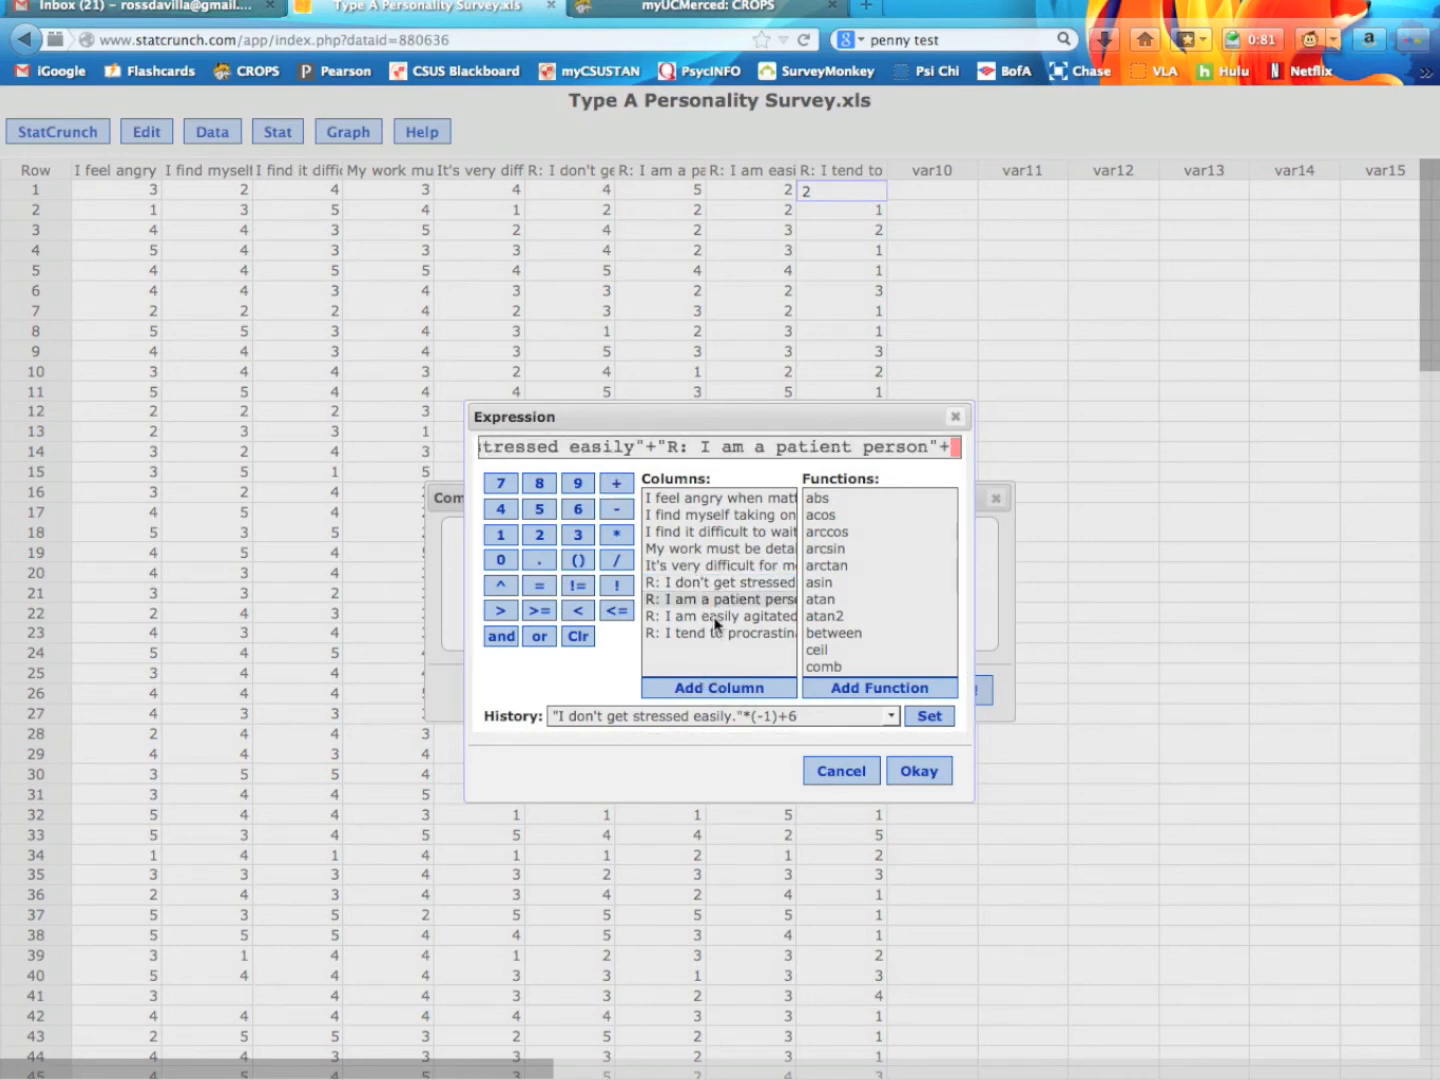
pyautogui.click(716, 618)
pyautogui.click(717, 688)
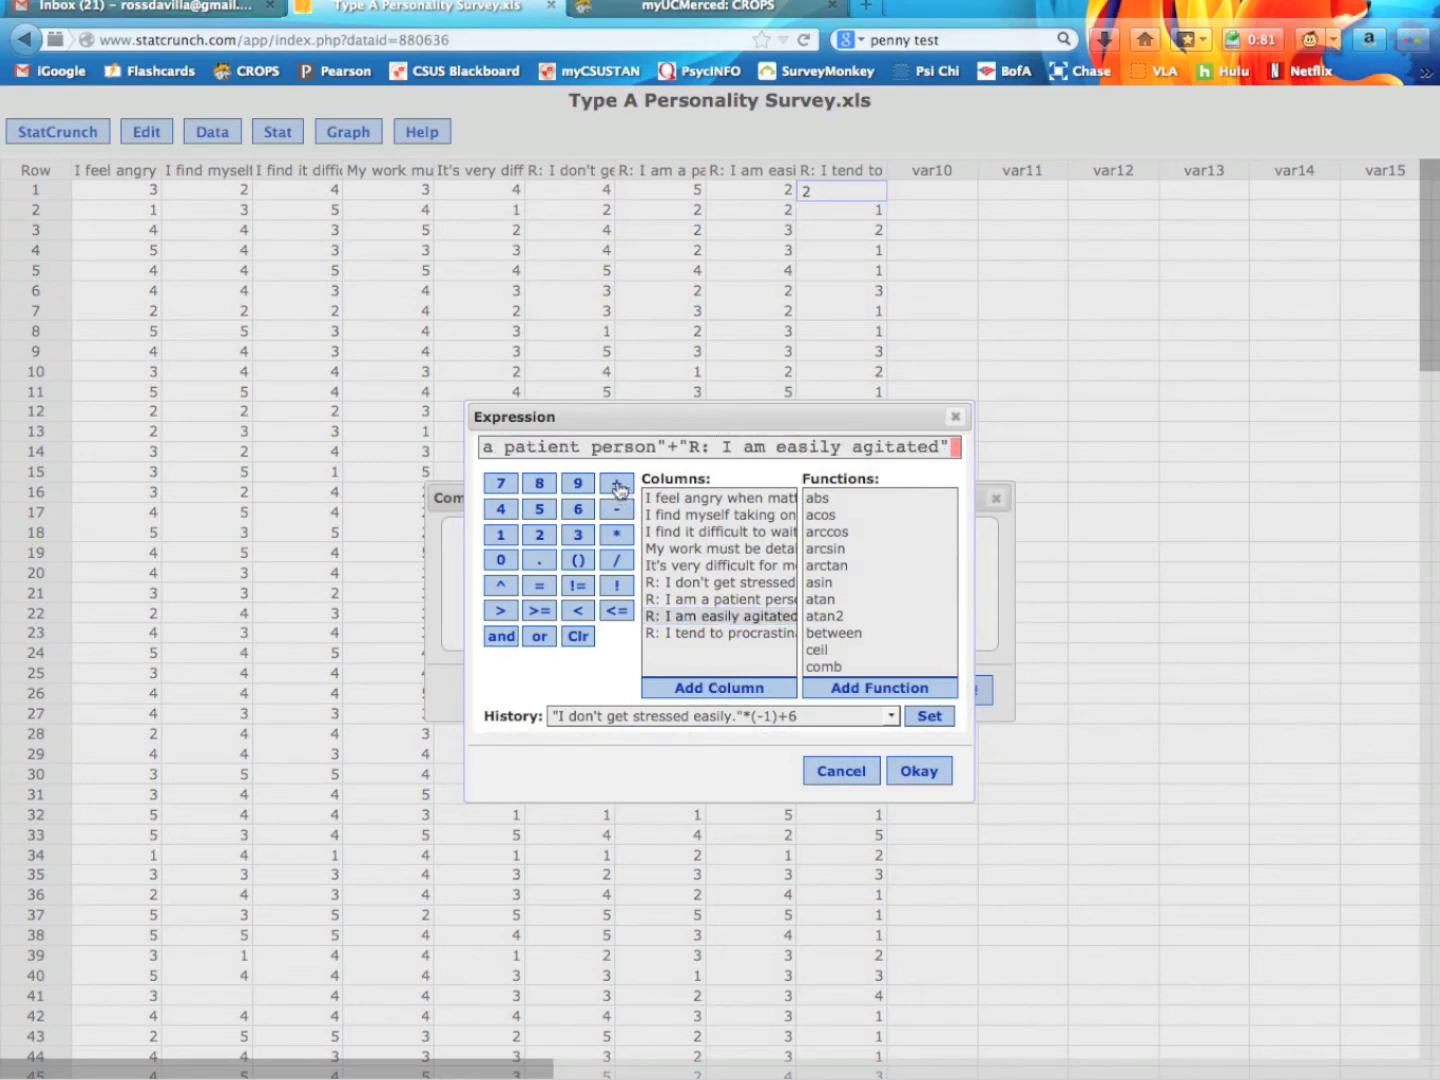
pyautogui.click(617, 486)
pyautogui.click(708, 634)
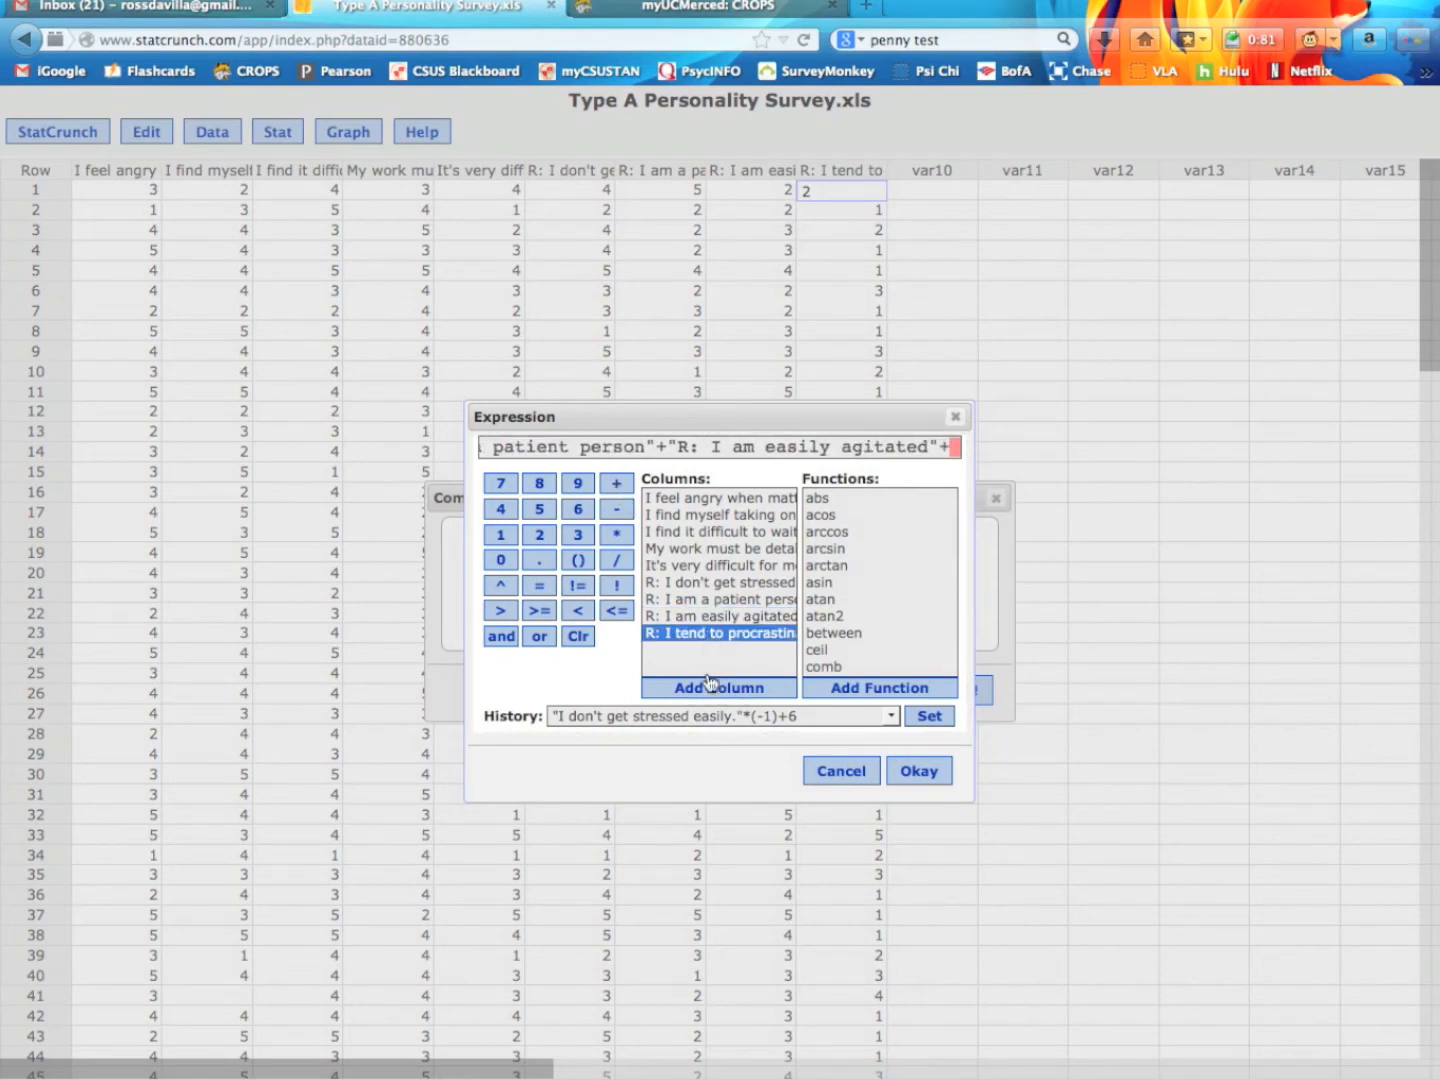
pyautogui.click(710, 688)
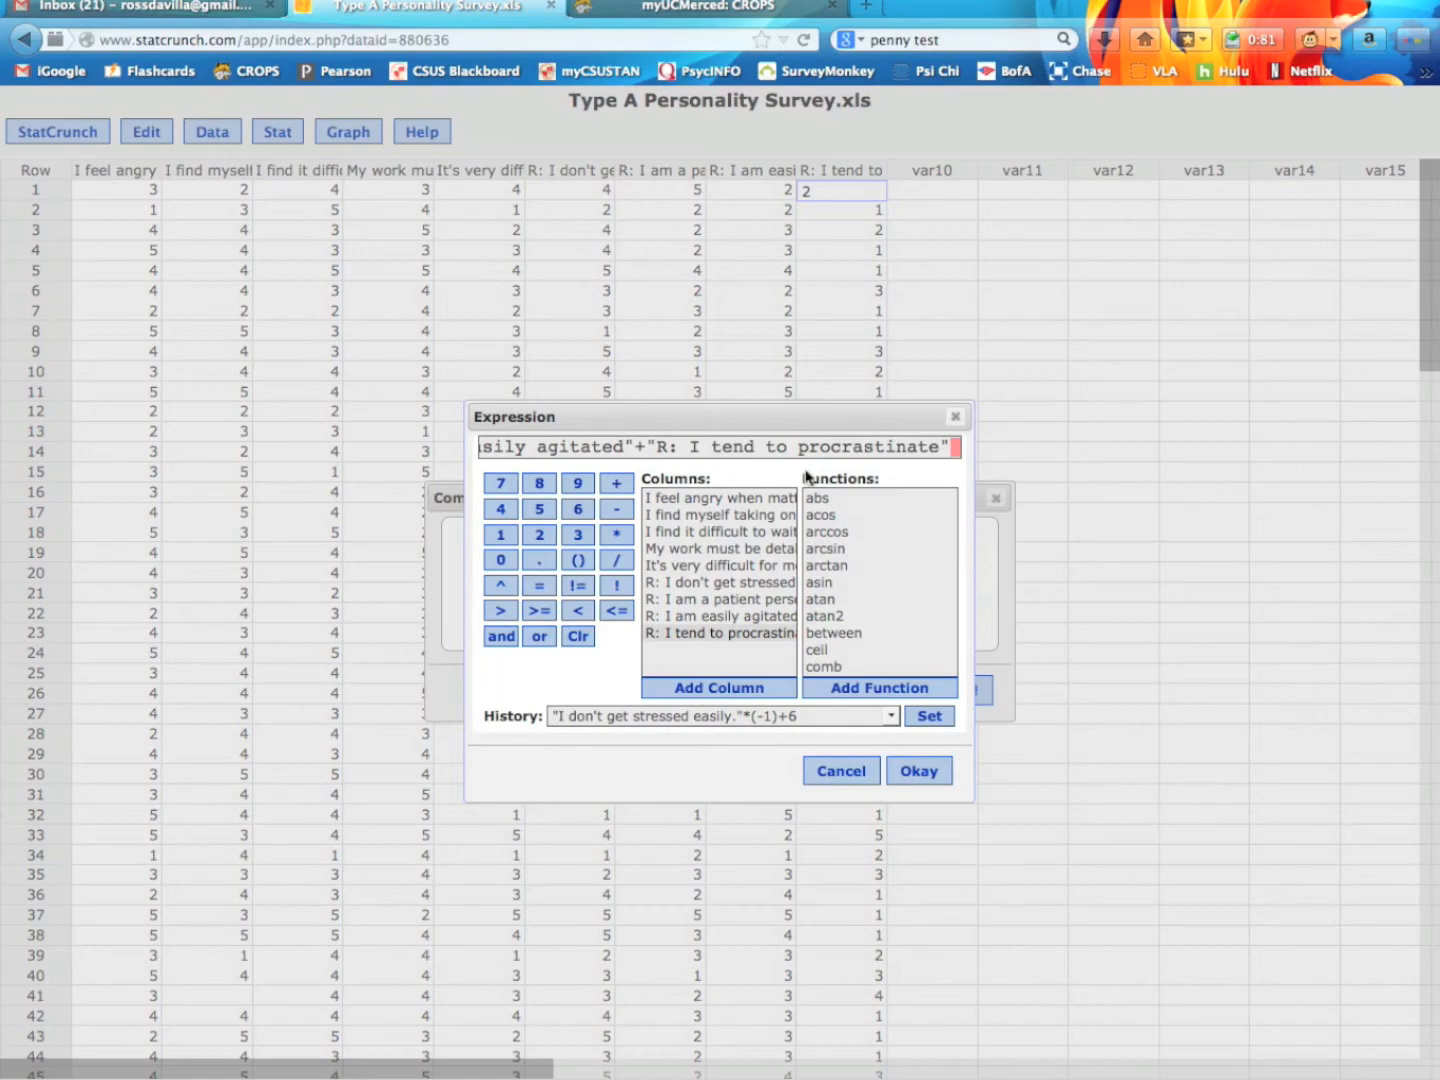
# Step: Compute the nine-item sum as a new column, close the result message, and rename the column Total
pyautogui.click(926, 773)
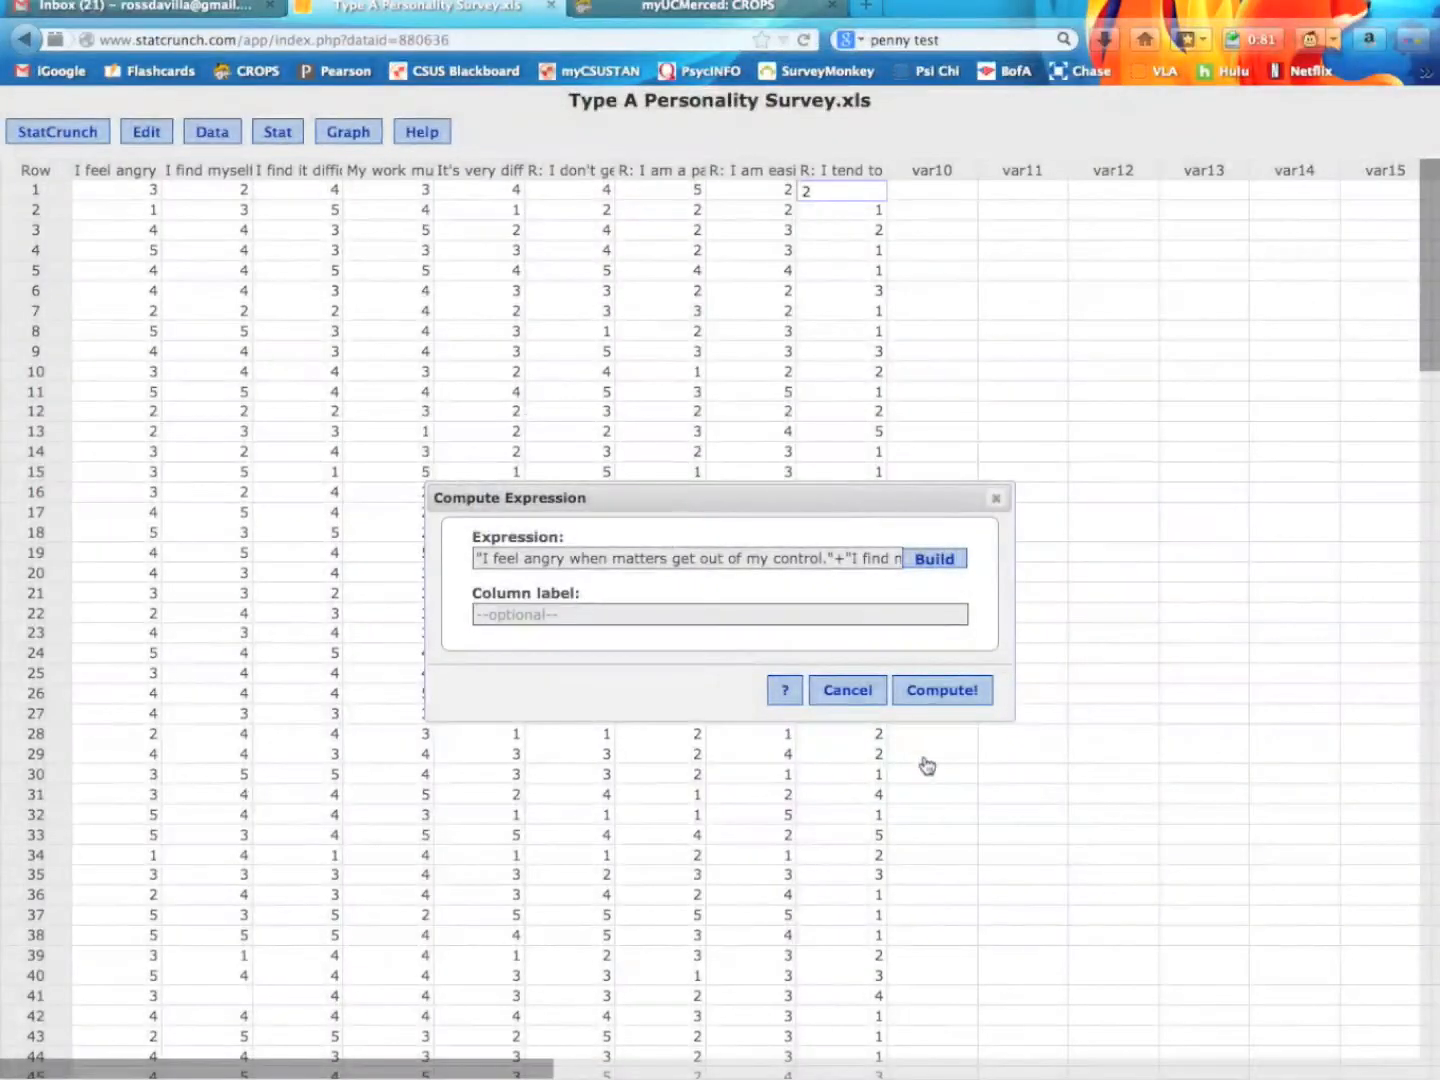
pyautogui.click(940, 690)
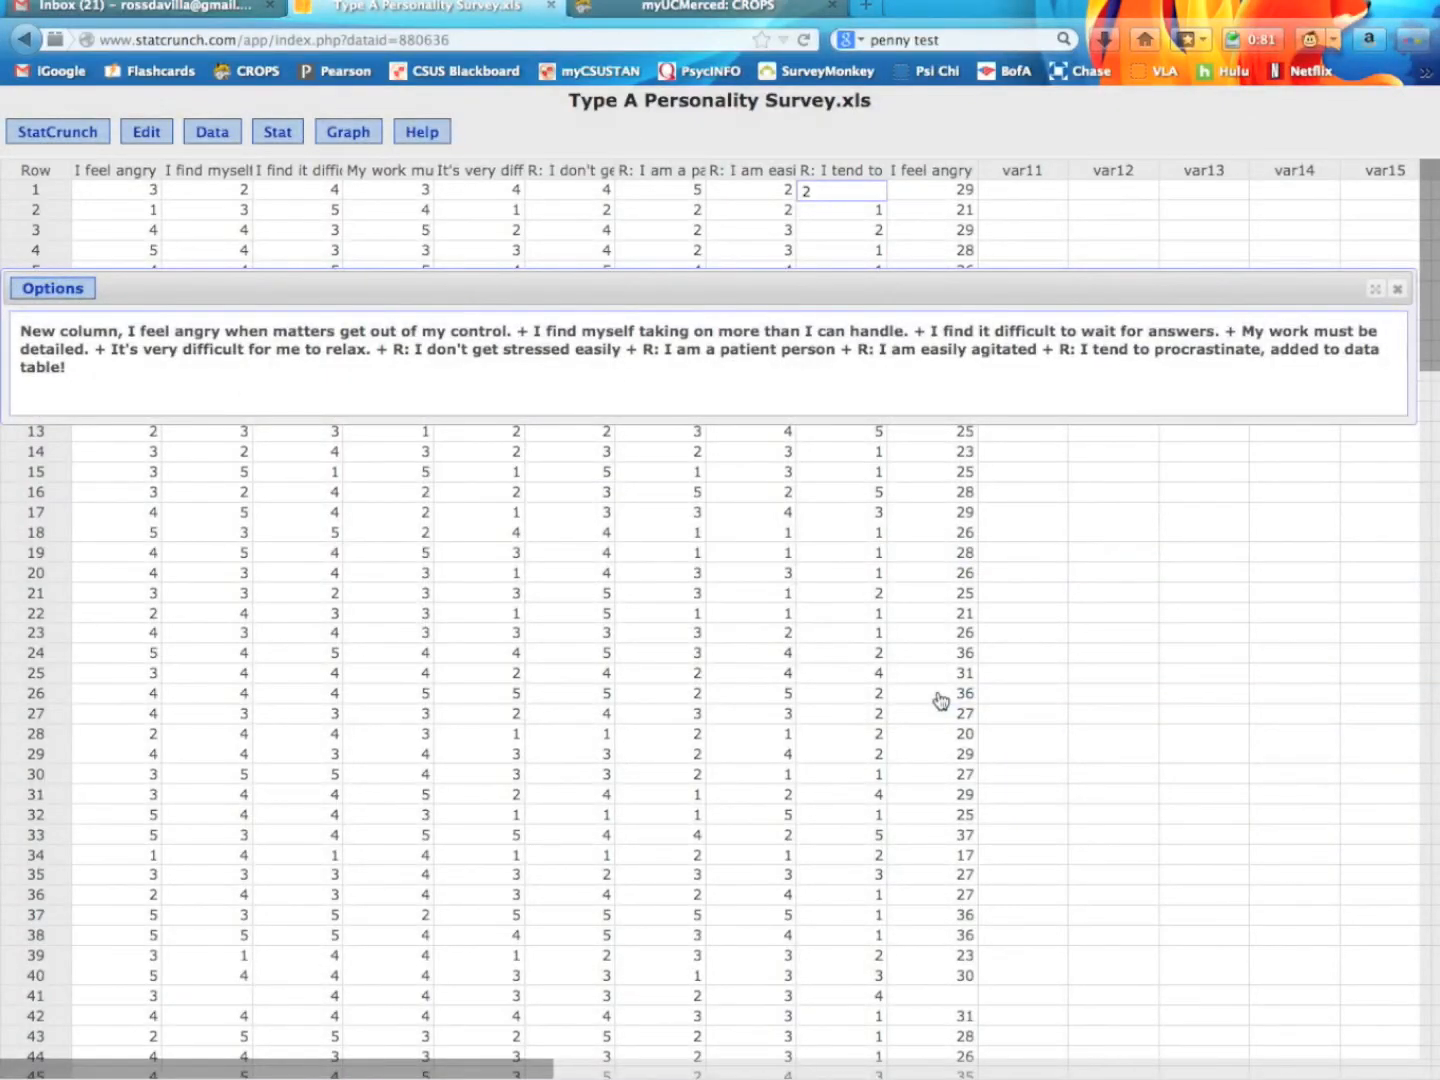
pyautogui.click(1398, 290)
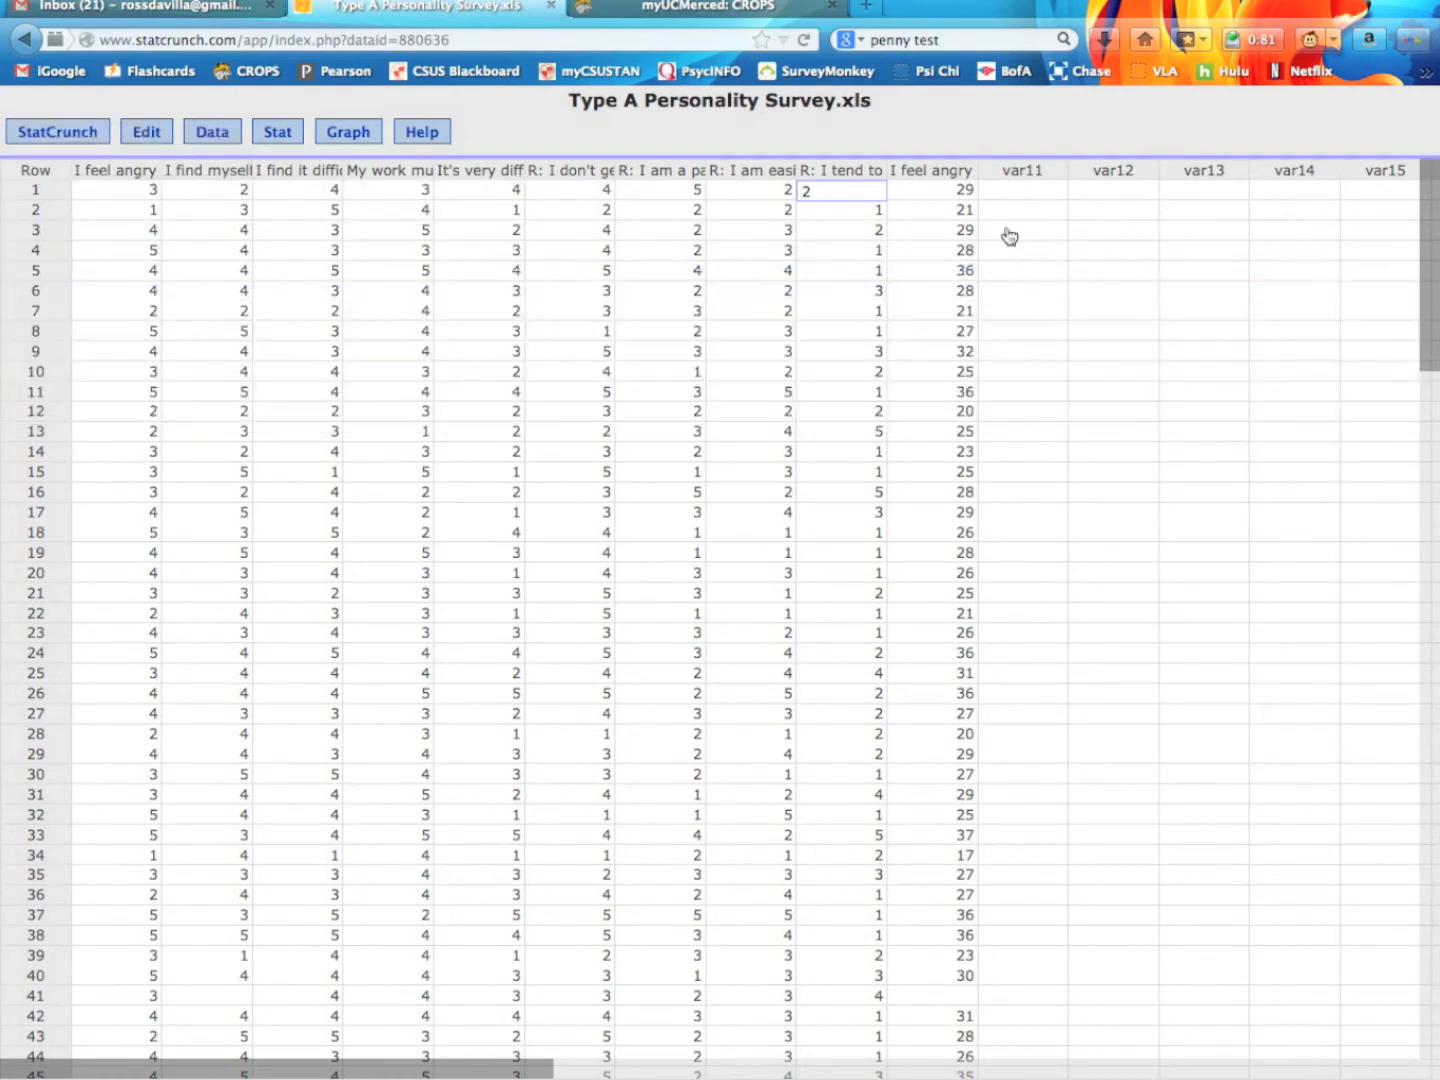
pyautogui.click(924, 166)
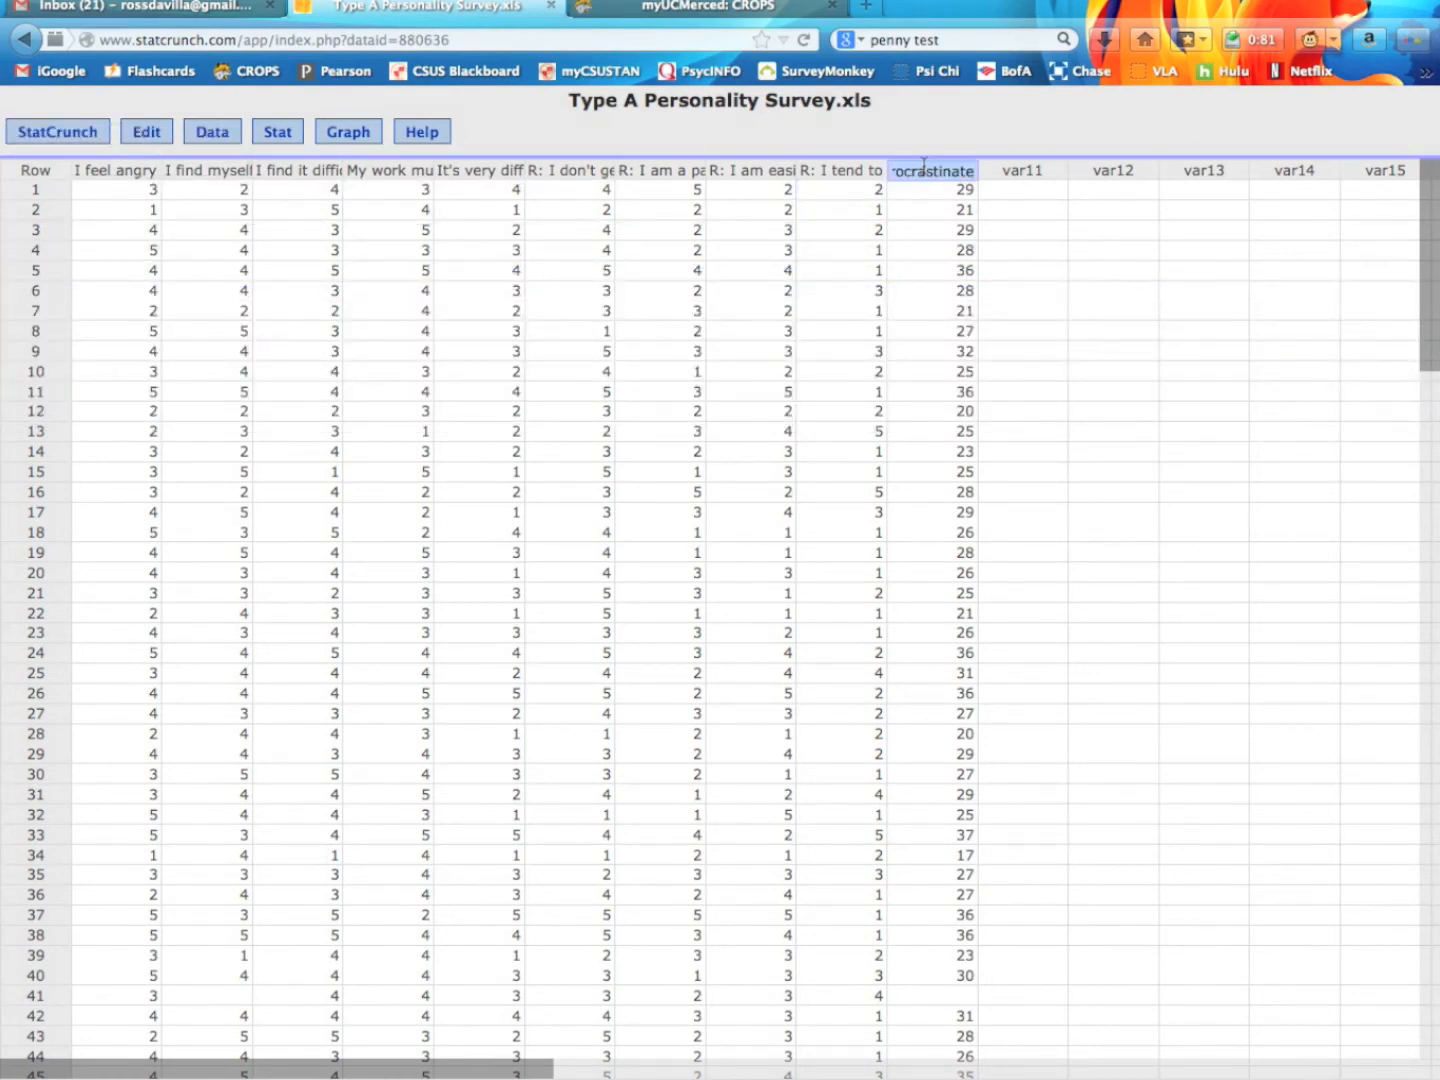
pyautogui.write('Total')
pyautogui.press('Return')
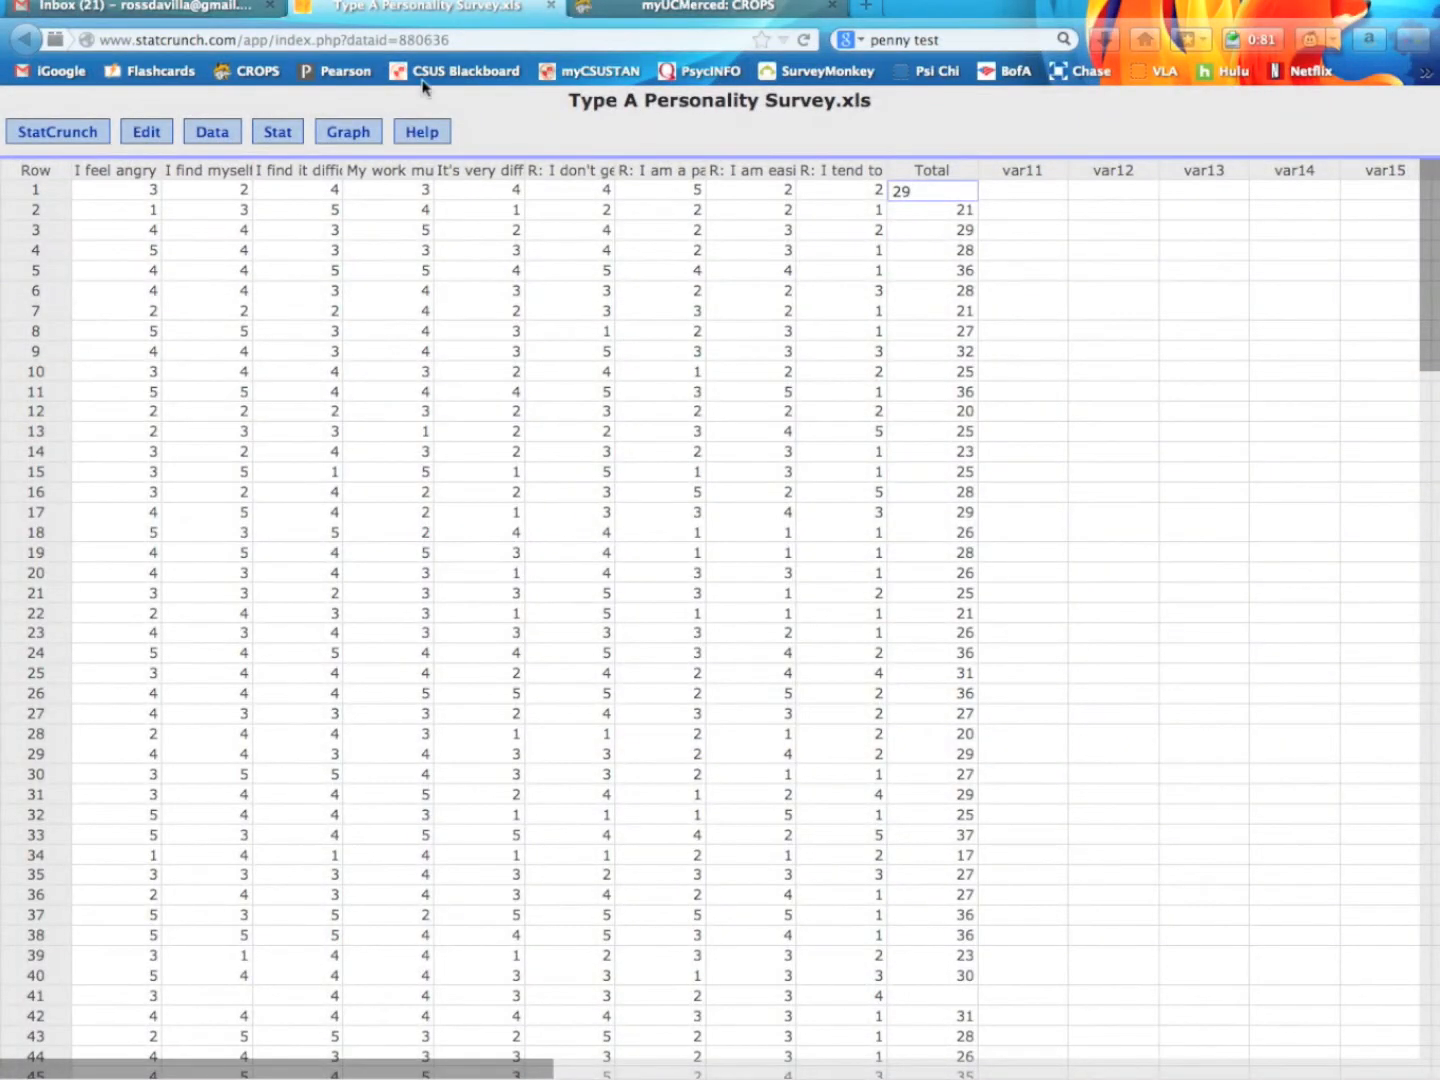
pyautogui.click(493, 121)
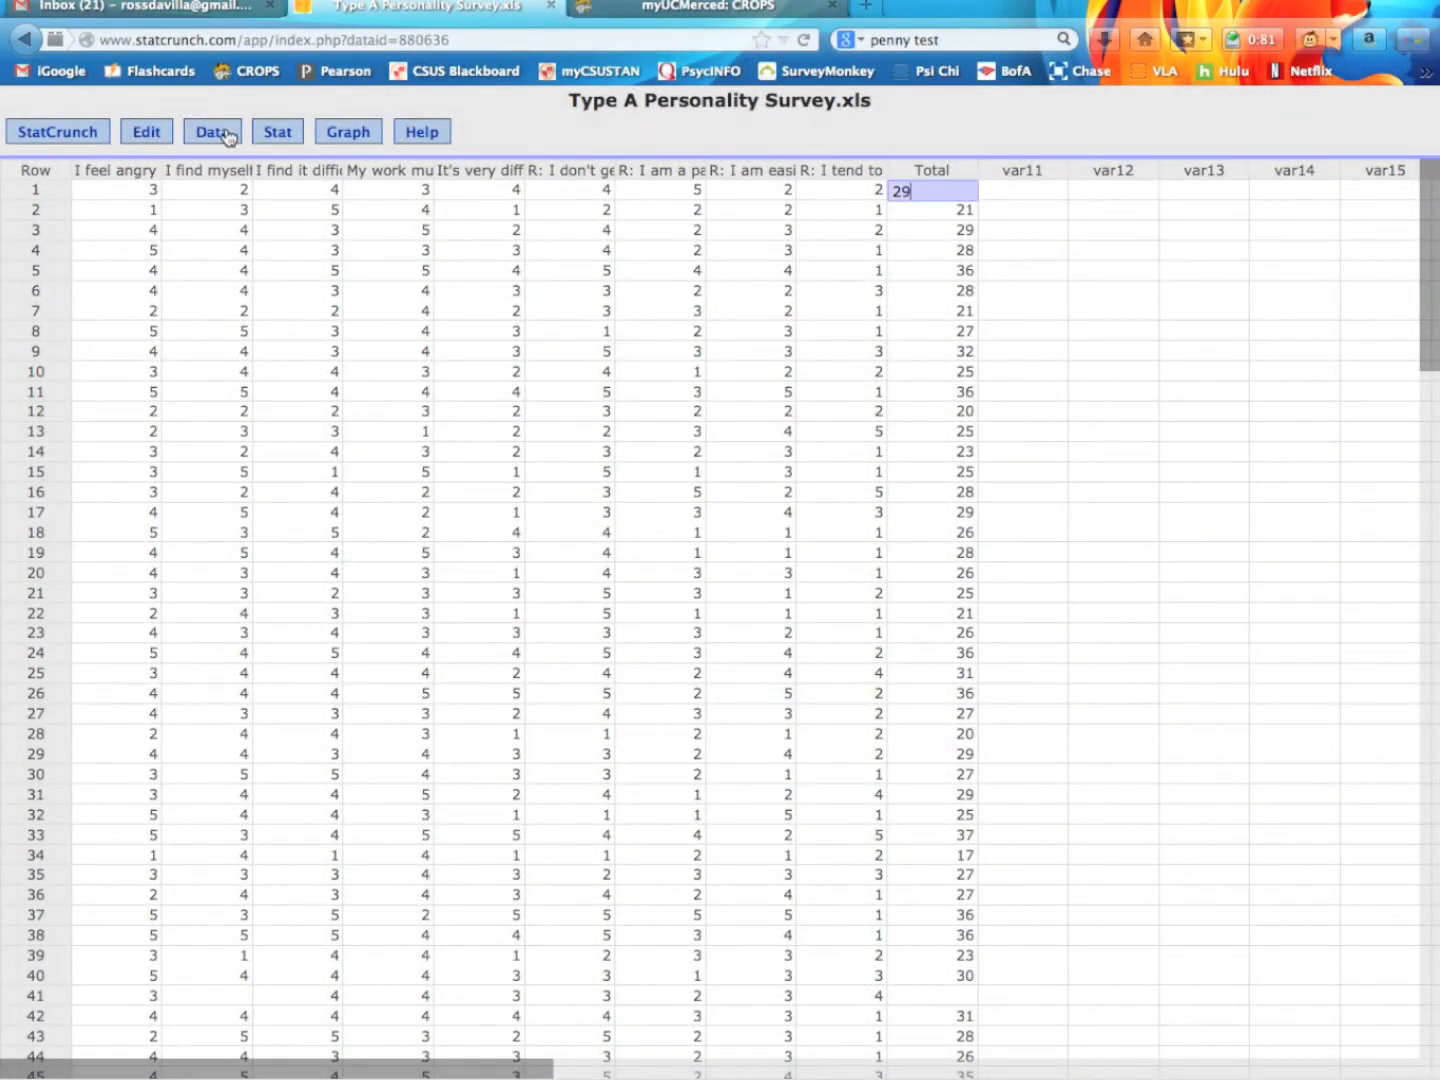
pyautogui.click(230, 137)
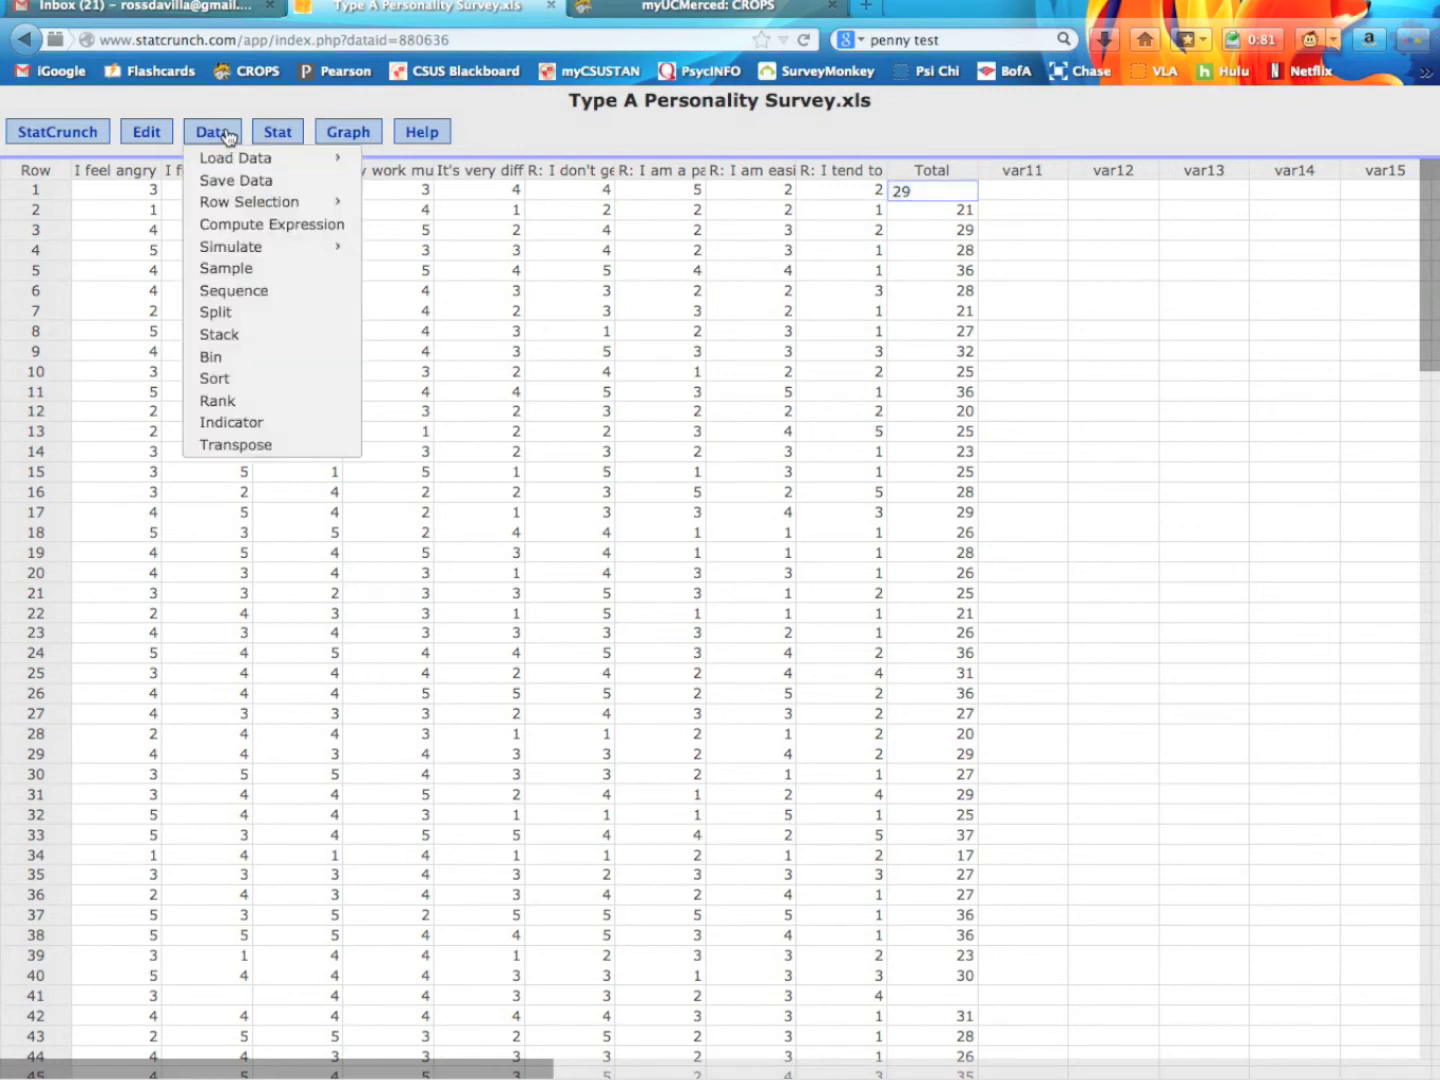
pyautogui.click(285, 140)
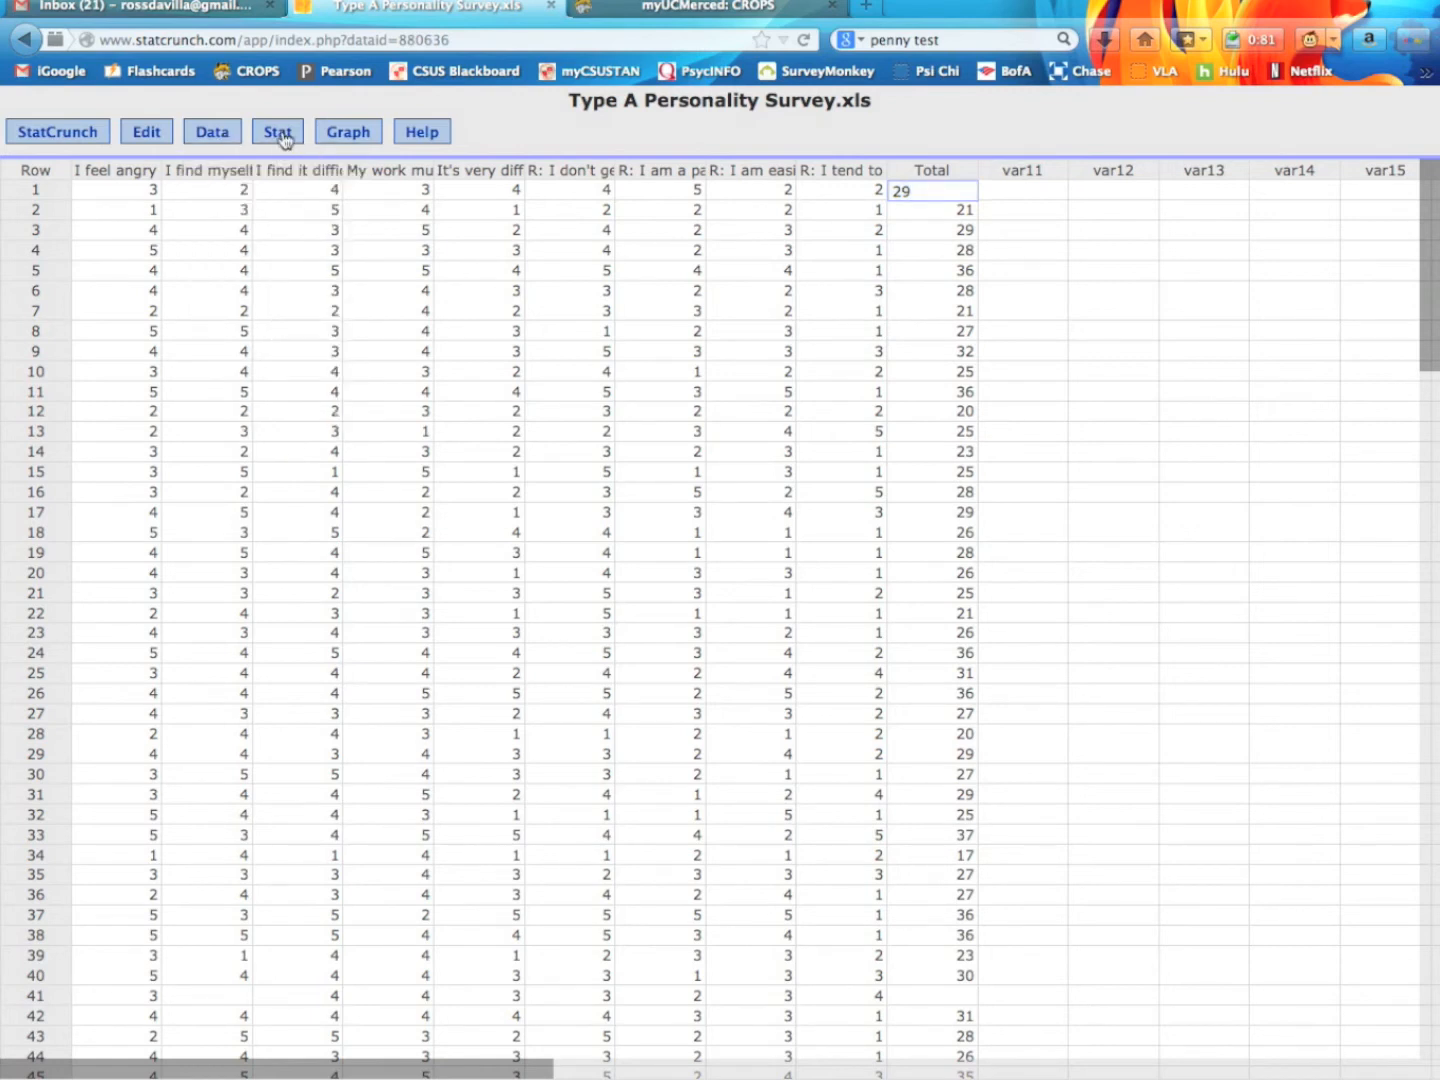
# Step: Open the Summary Stats setup for columns
pyautogui.click(279, 134)
pyautogui.moveTo(363, 180)
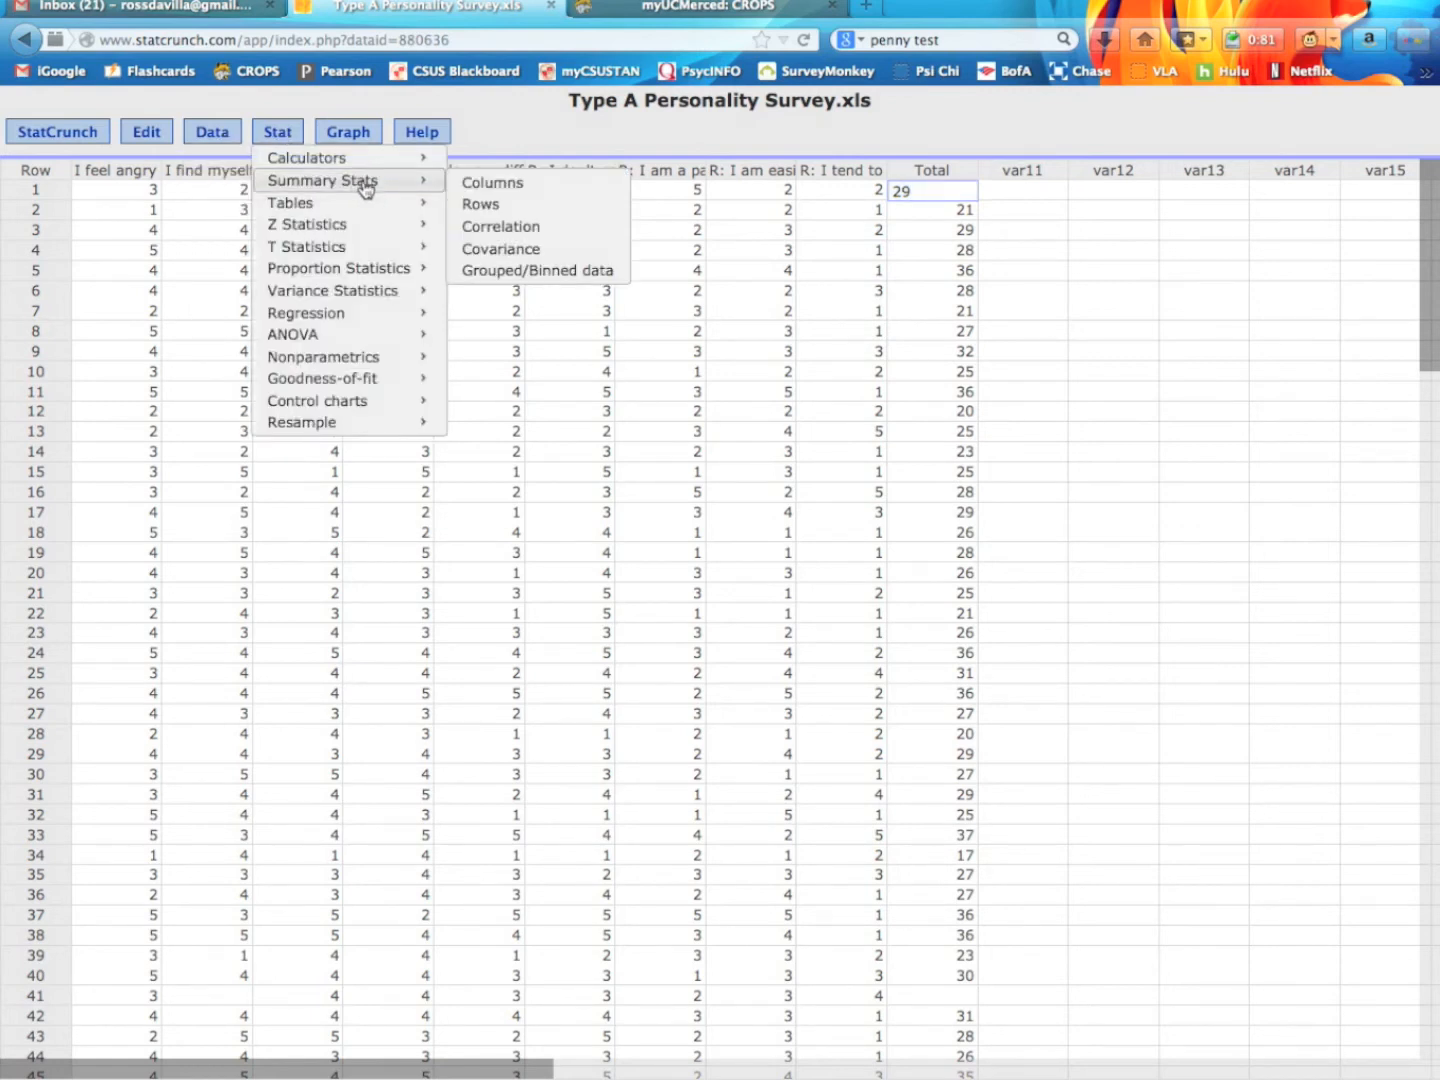
pyautogui.click(493, 183)
pyautogui.click(640, 396)
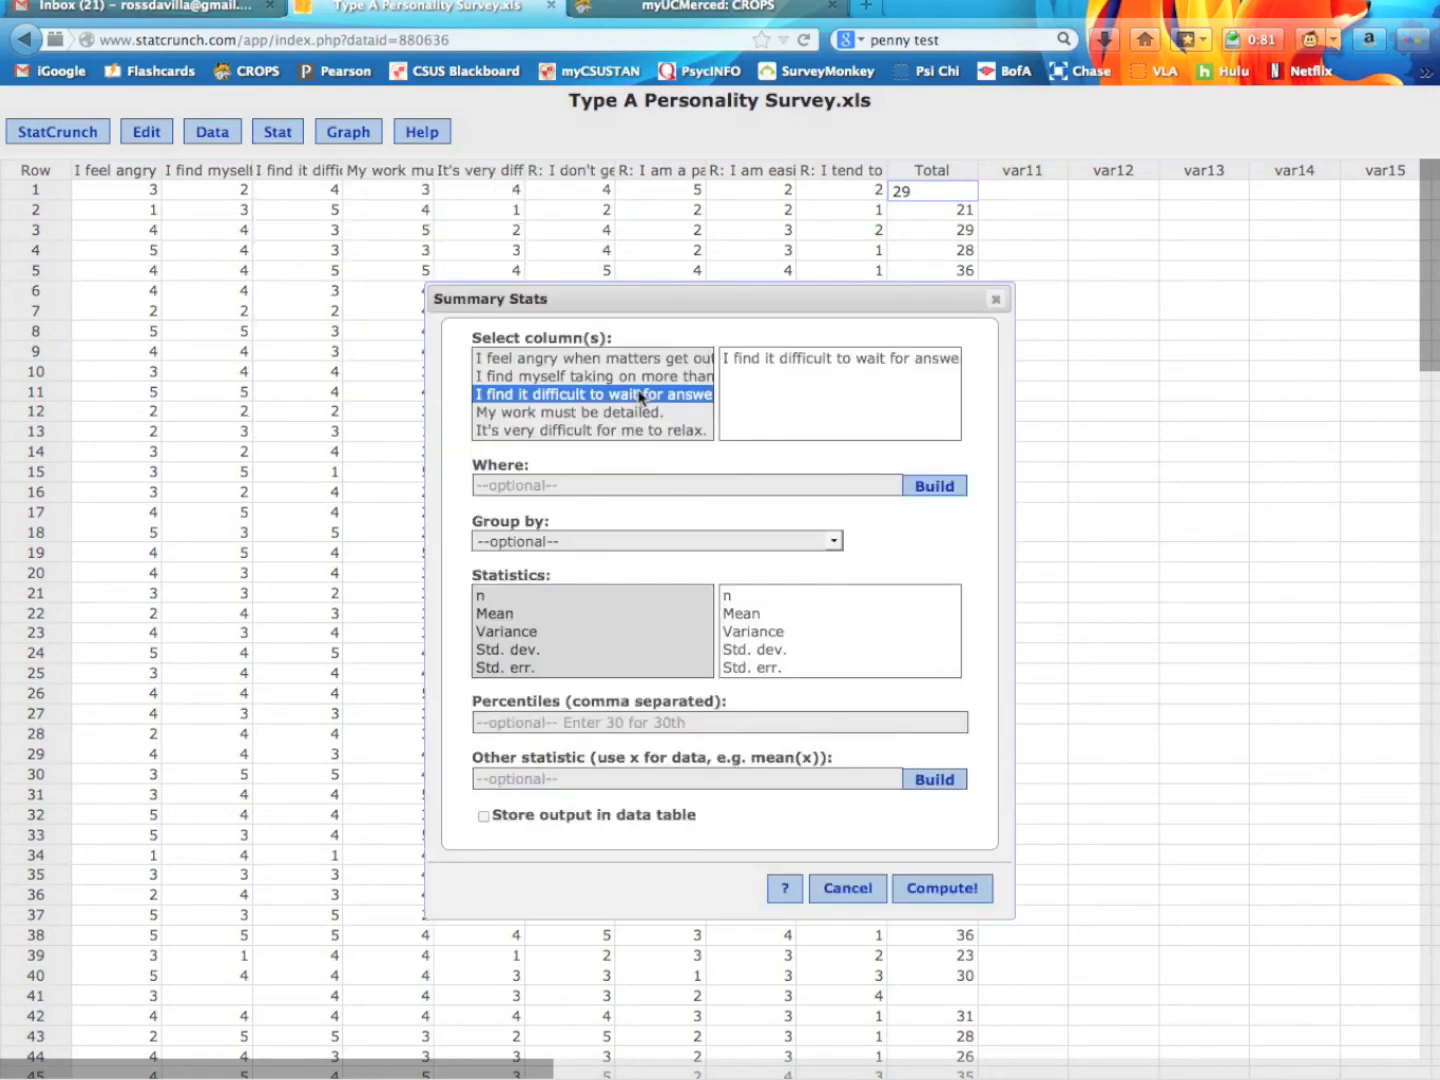
pyautogui.press('super+a')
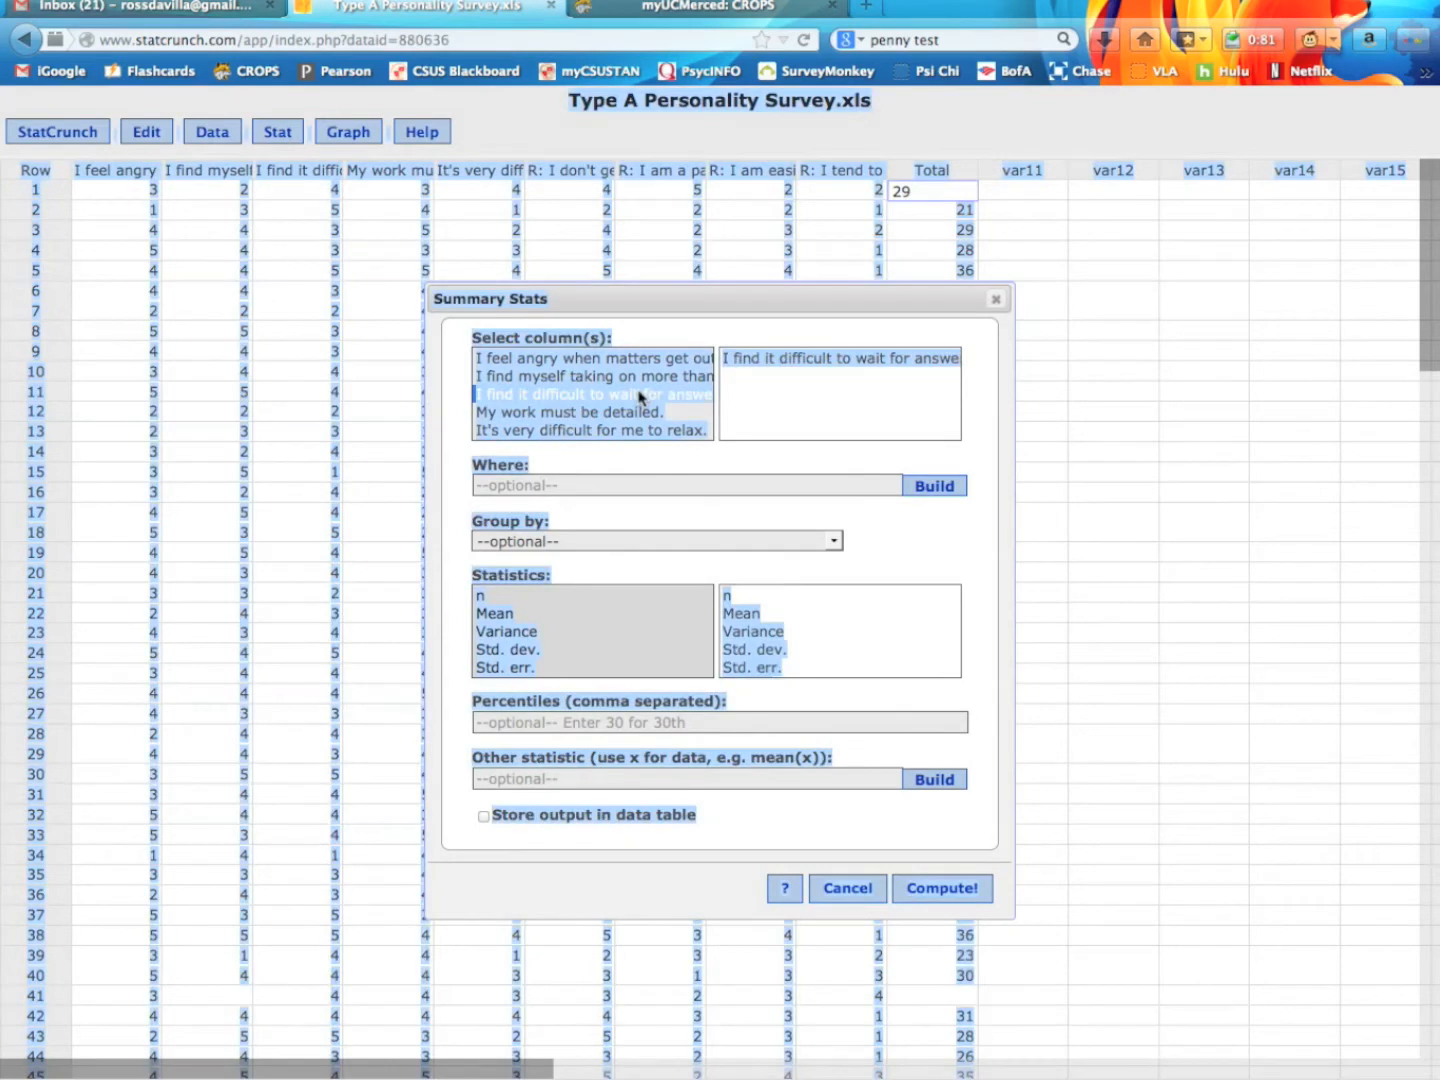
pyautogui.click(821, 401)
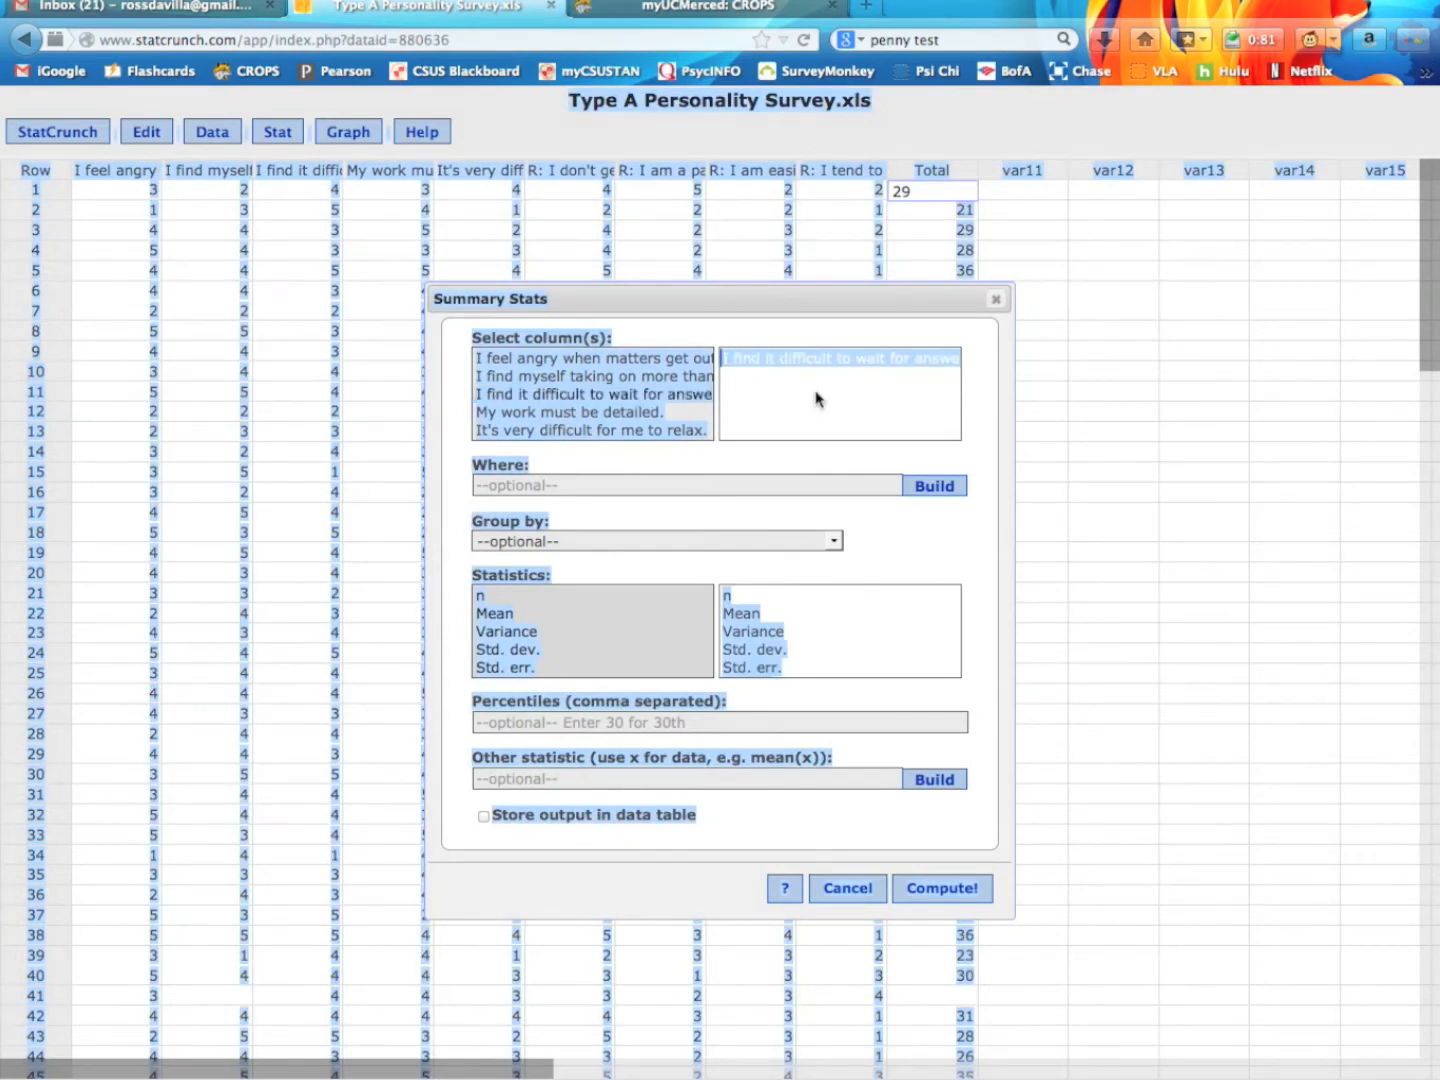
pyautogui.click(689, 136)
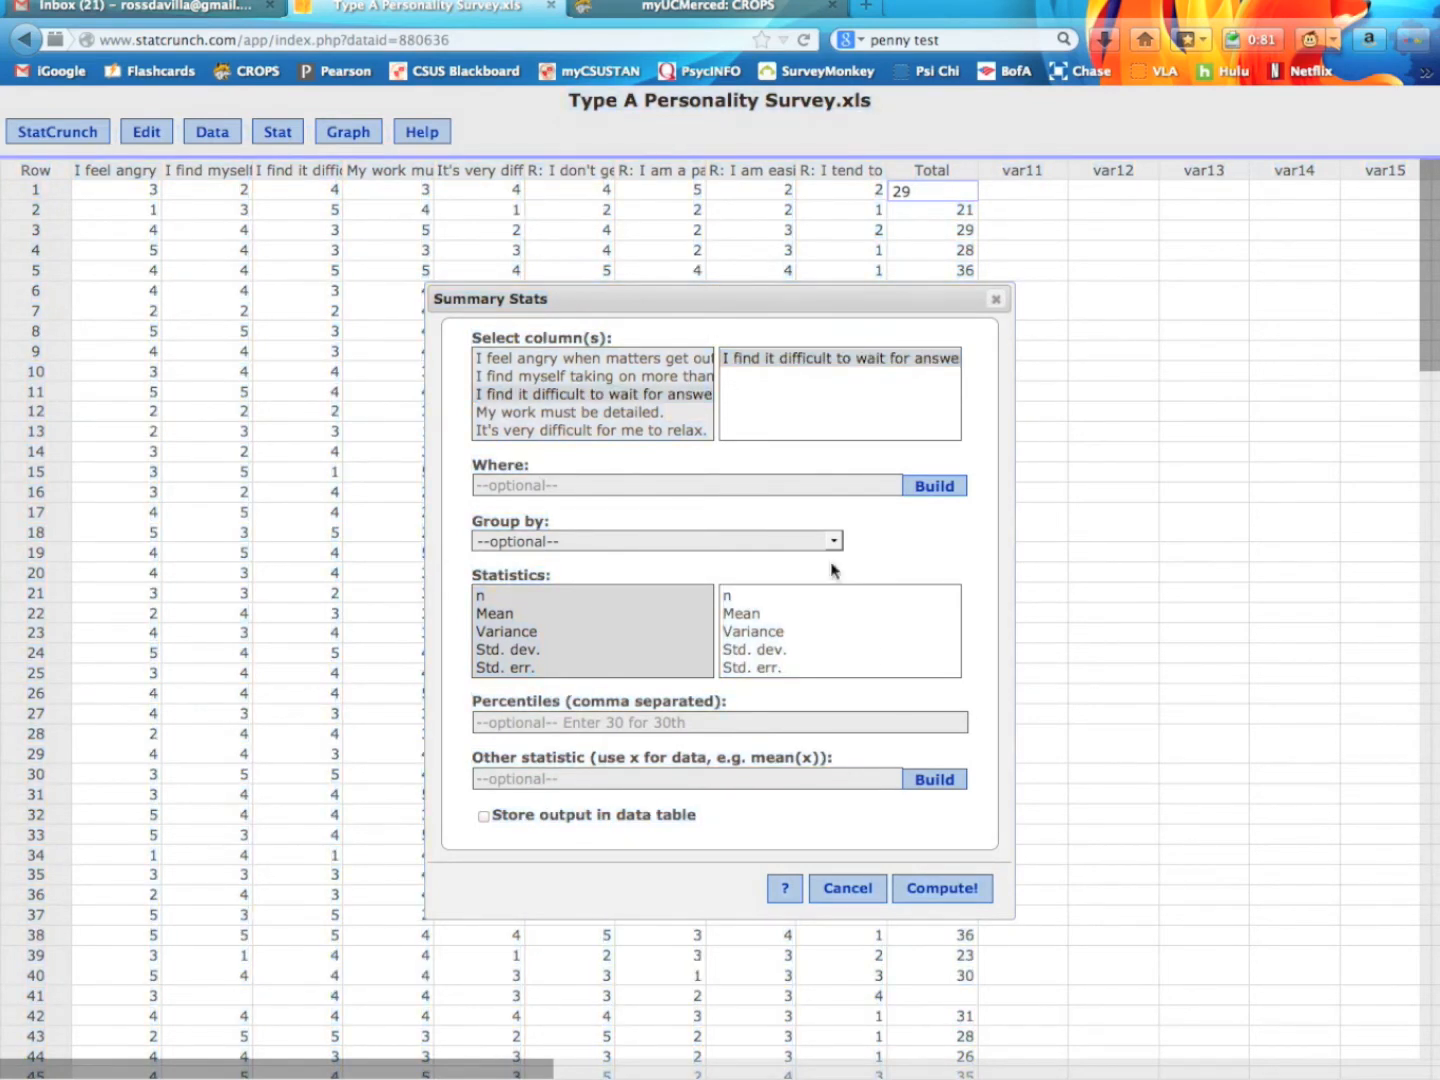
# Step: Compute only the variance for all ten columns, from "I feel angry when matters get out of my control." through Total
pyautogui.click(627, 357)
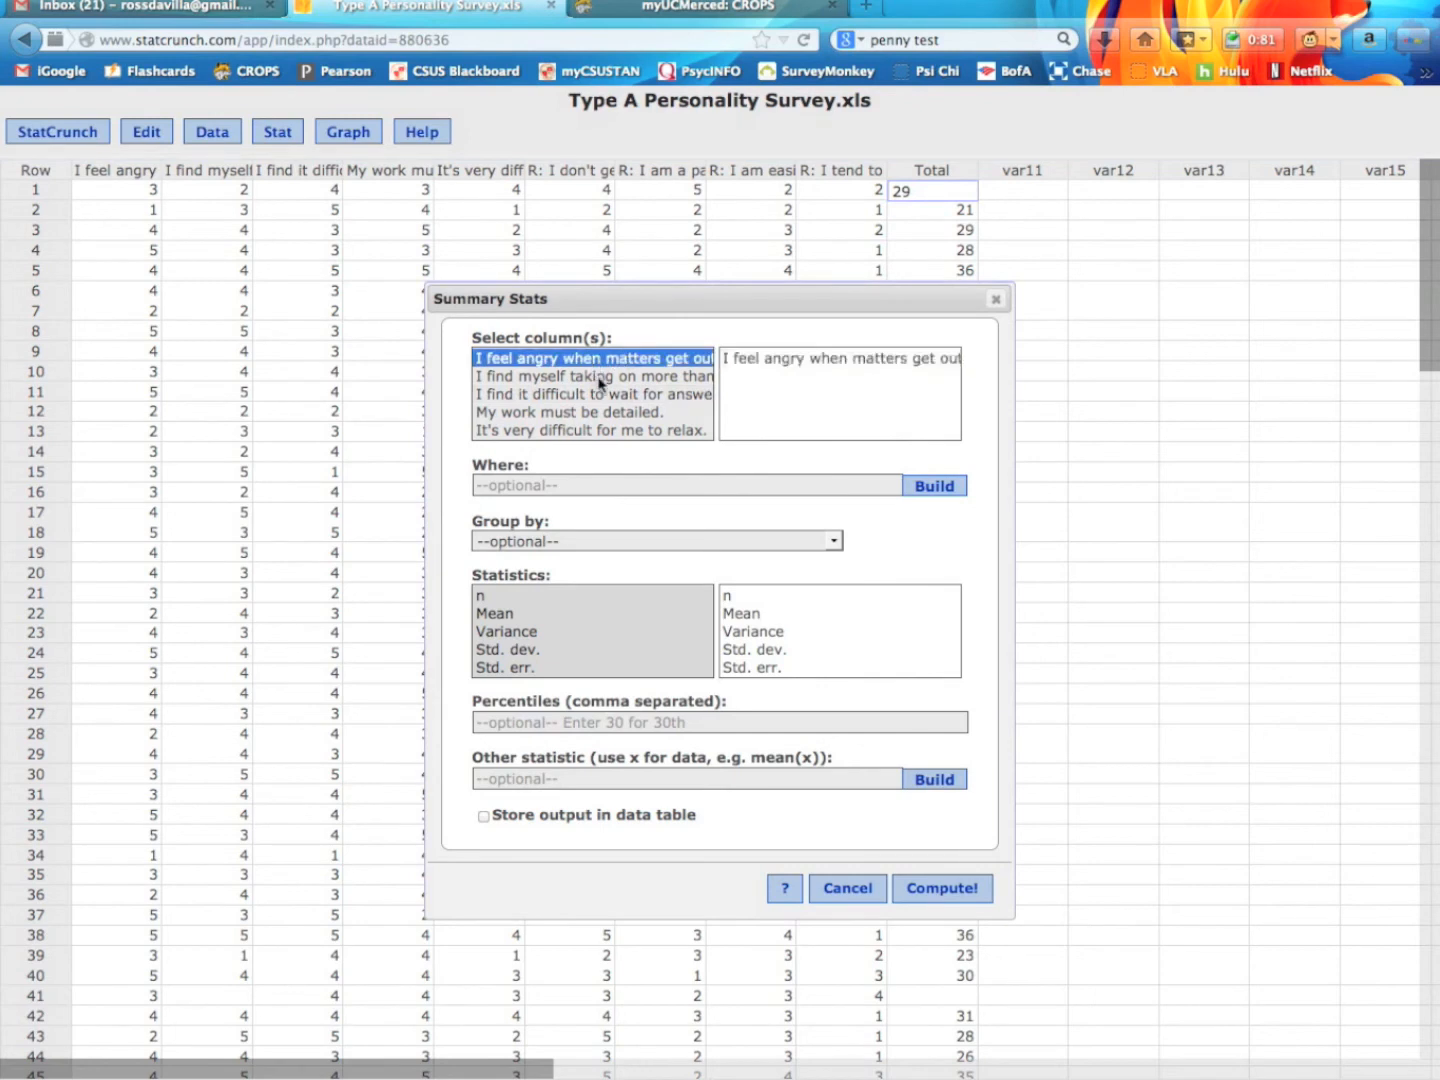
pyautogui.scroll(-3, 599, 383)
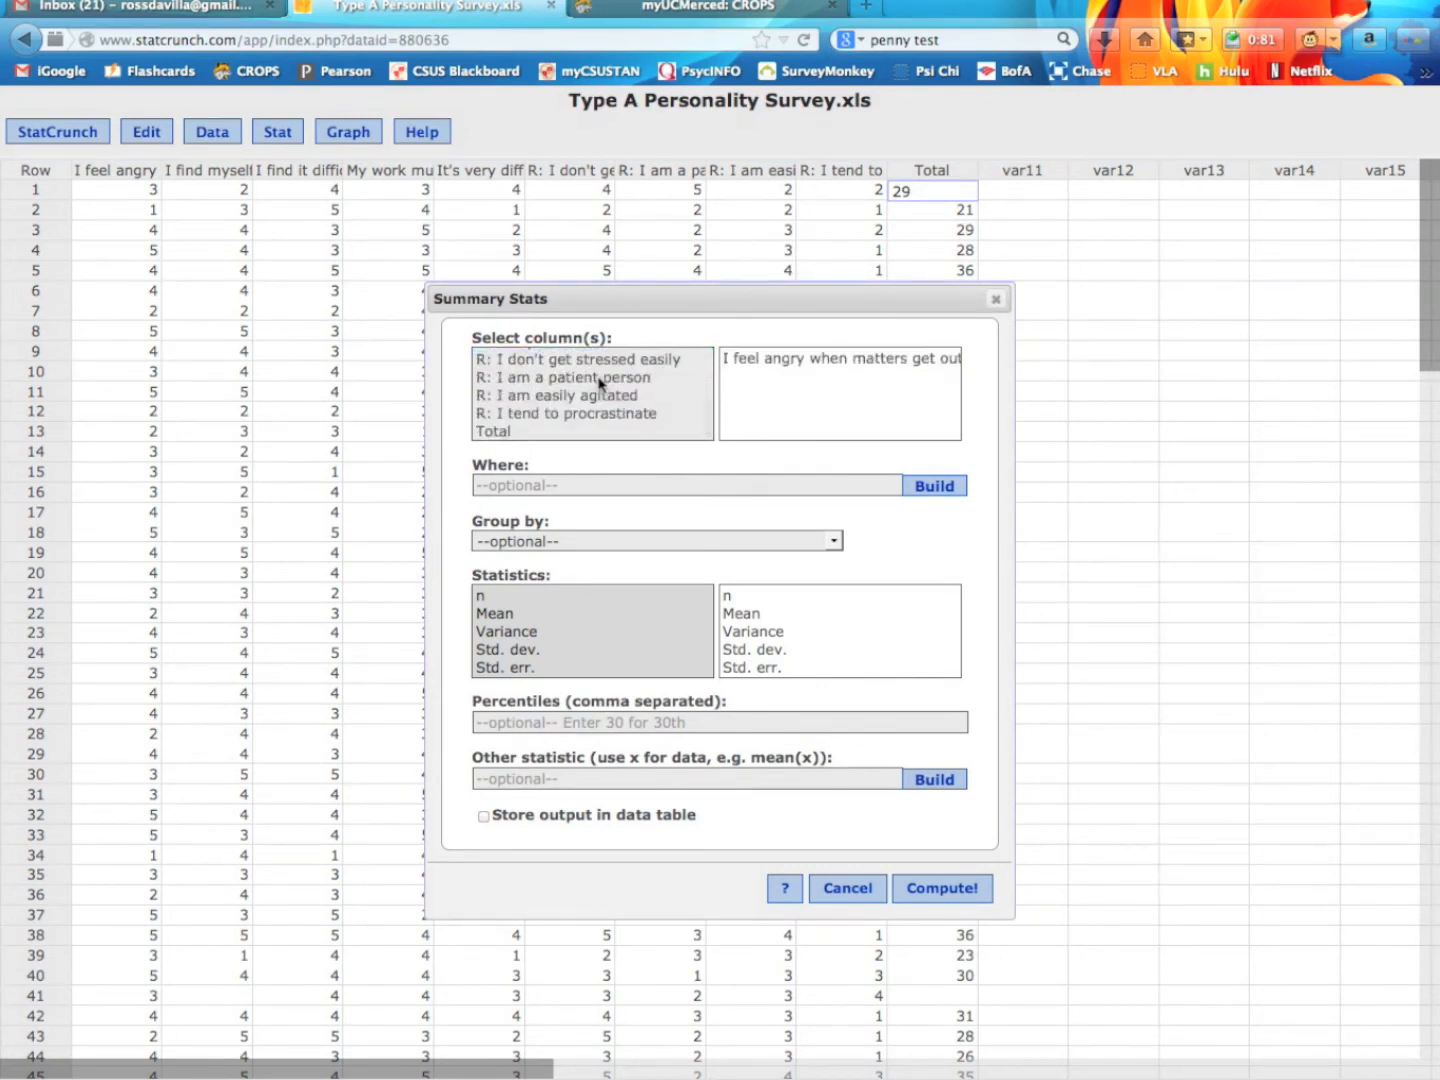
pyautogui.keyDown('shift'); pyautogui.click(508, 429); pyautogui.keyUp('shift')
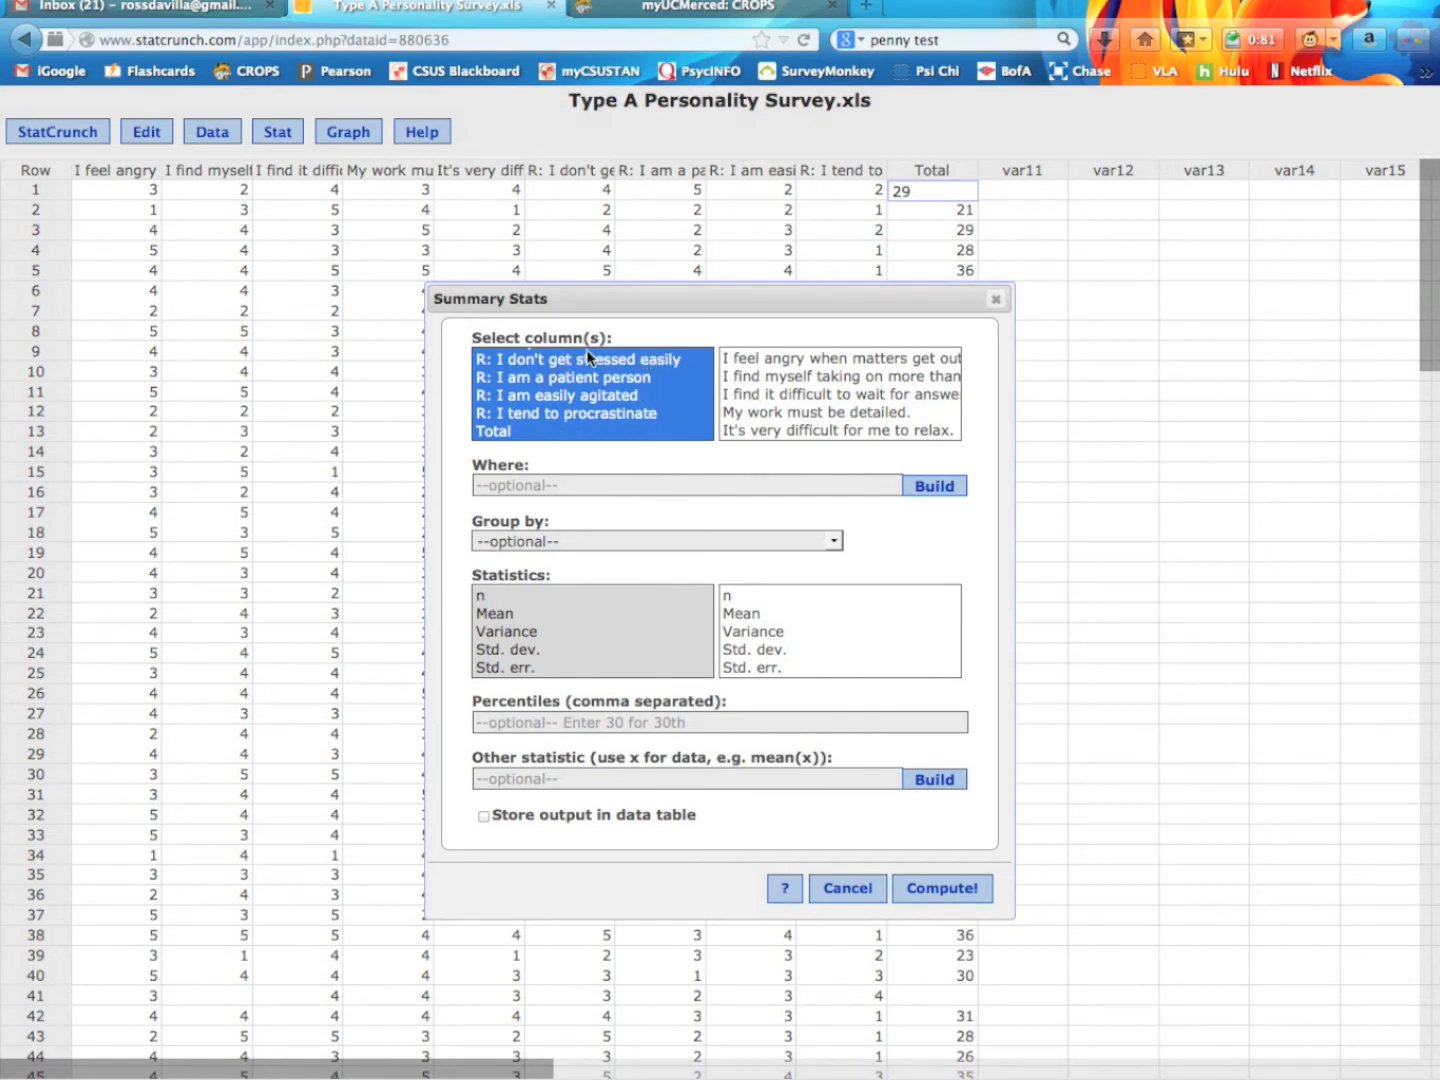
pyautogui.scroll(3, 590, 355)
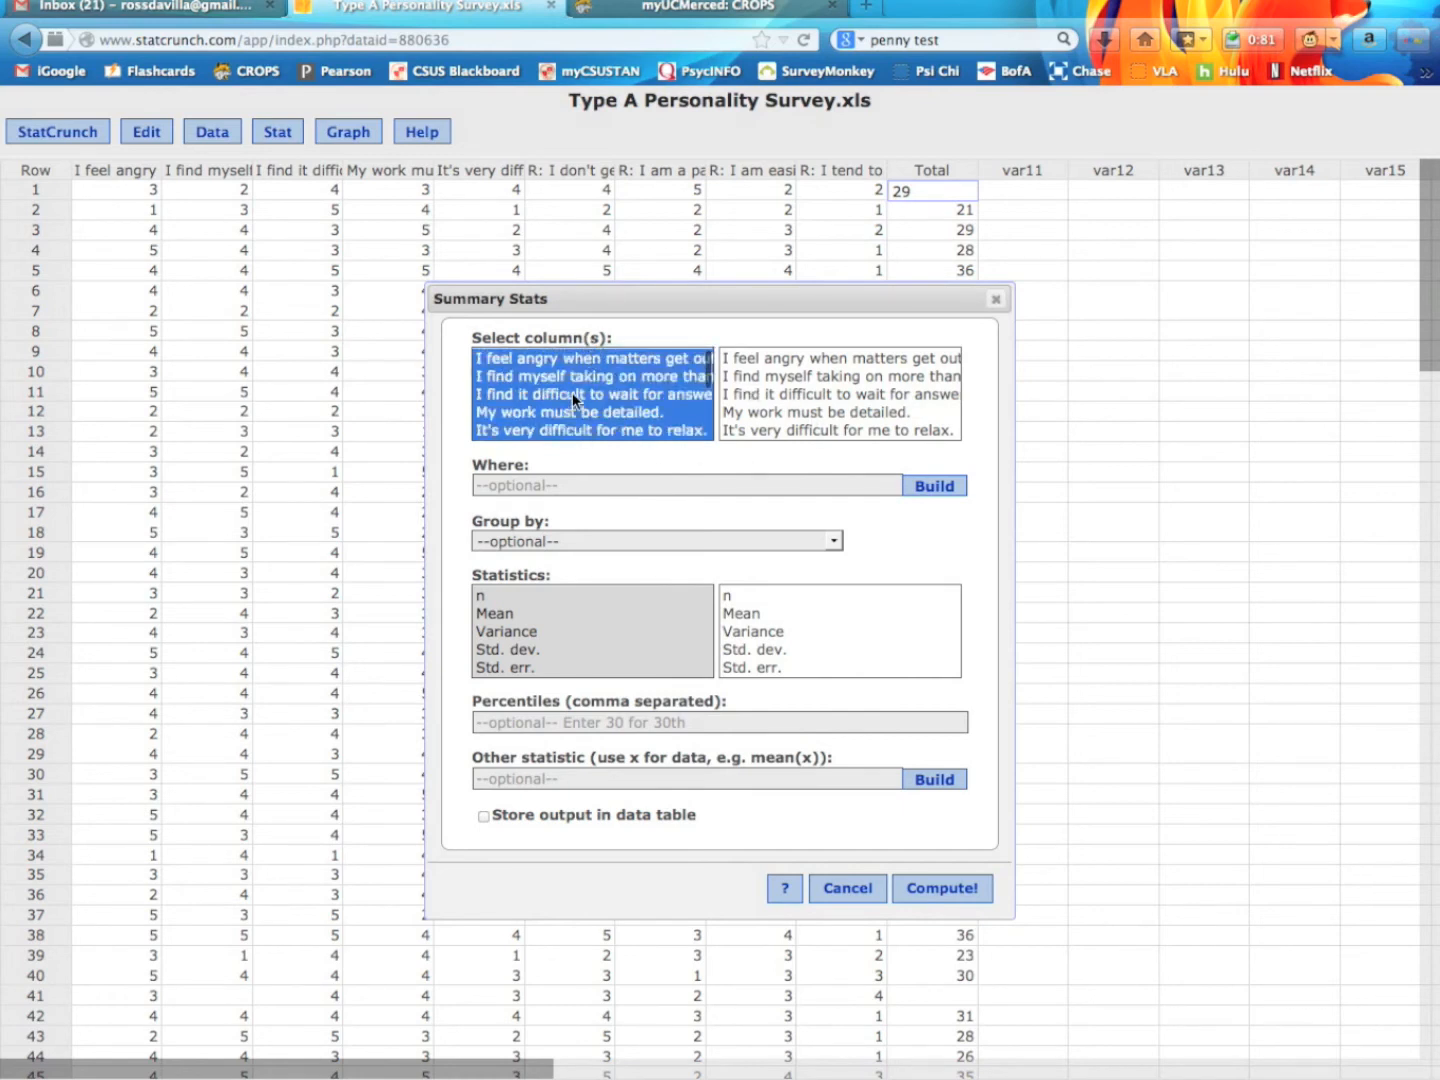
pyautogui.scroll(-3, 586, 390)
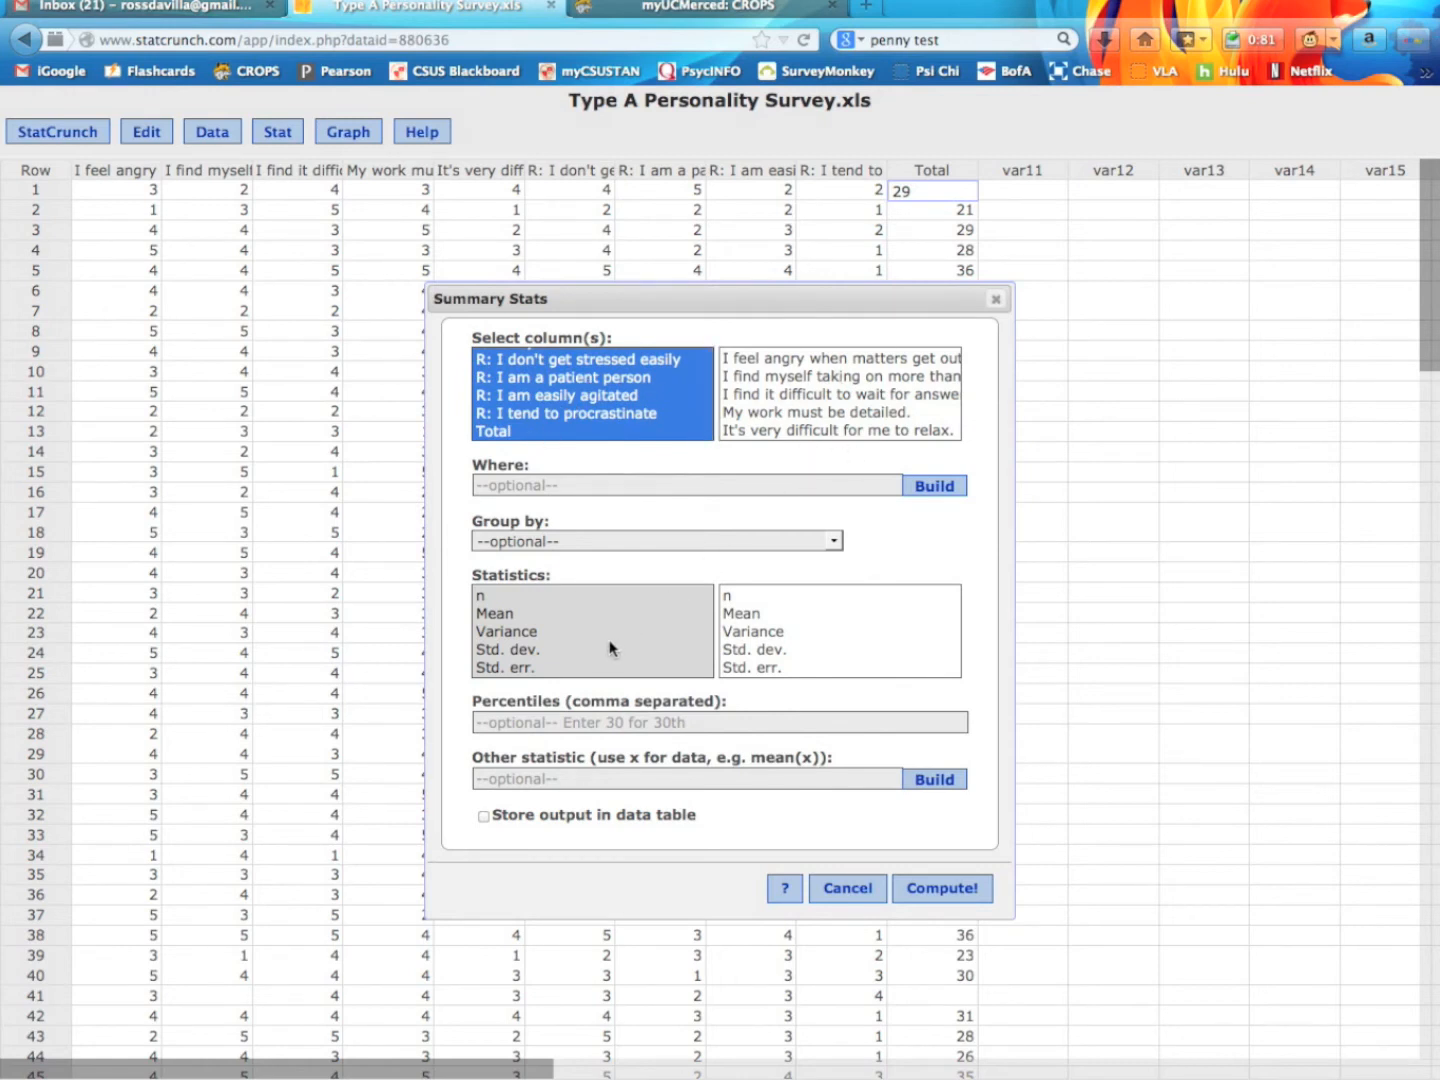
pyautogui.click(518, 633)
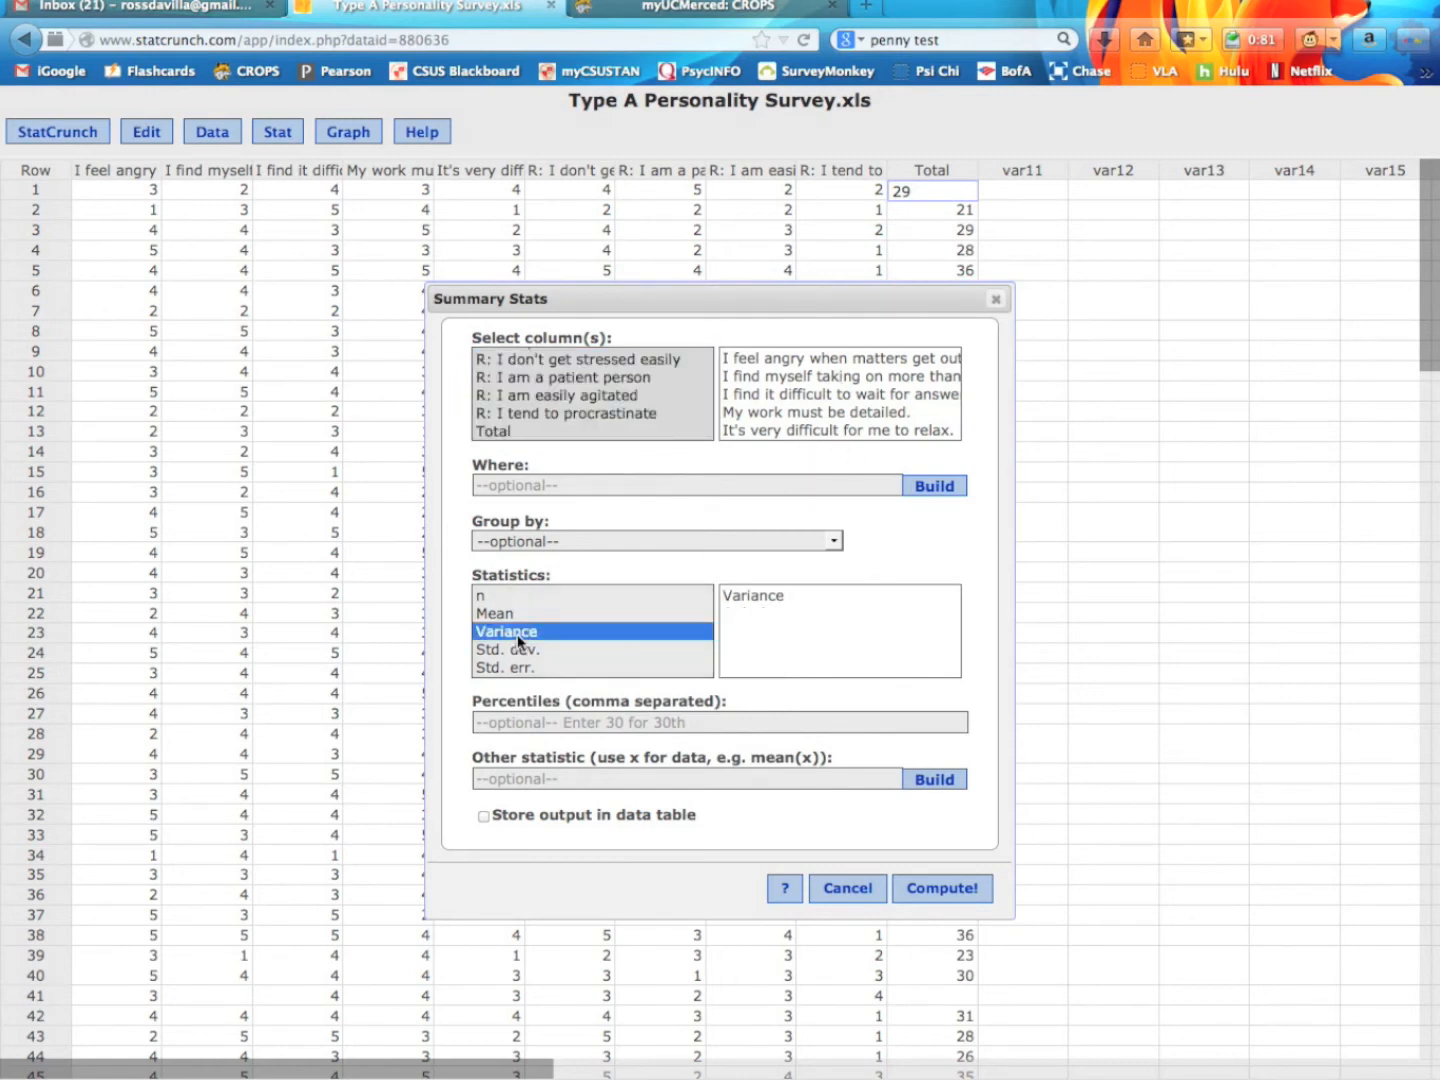
pyautogui.click(955, 889)
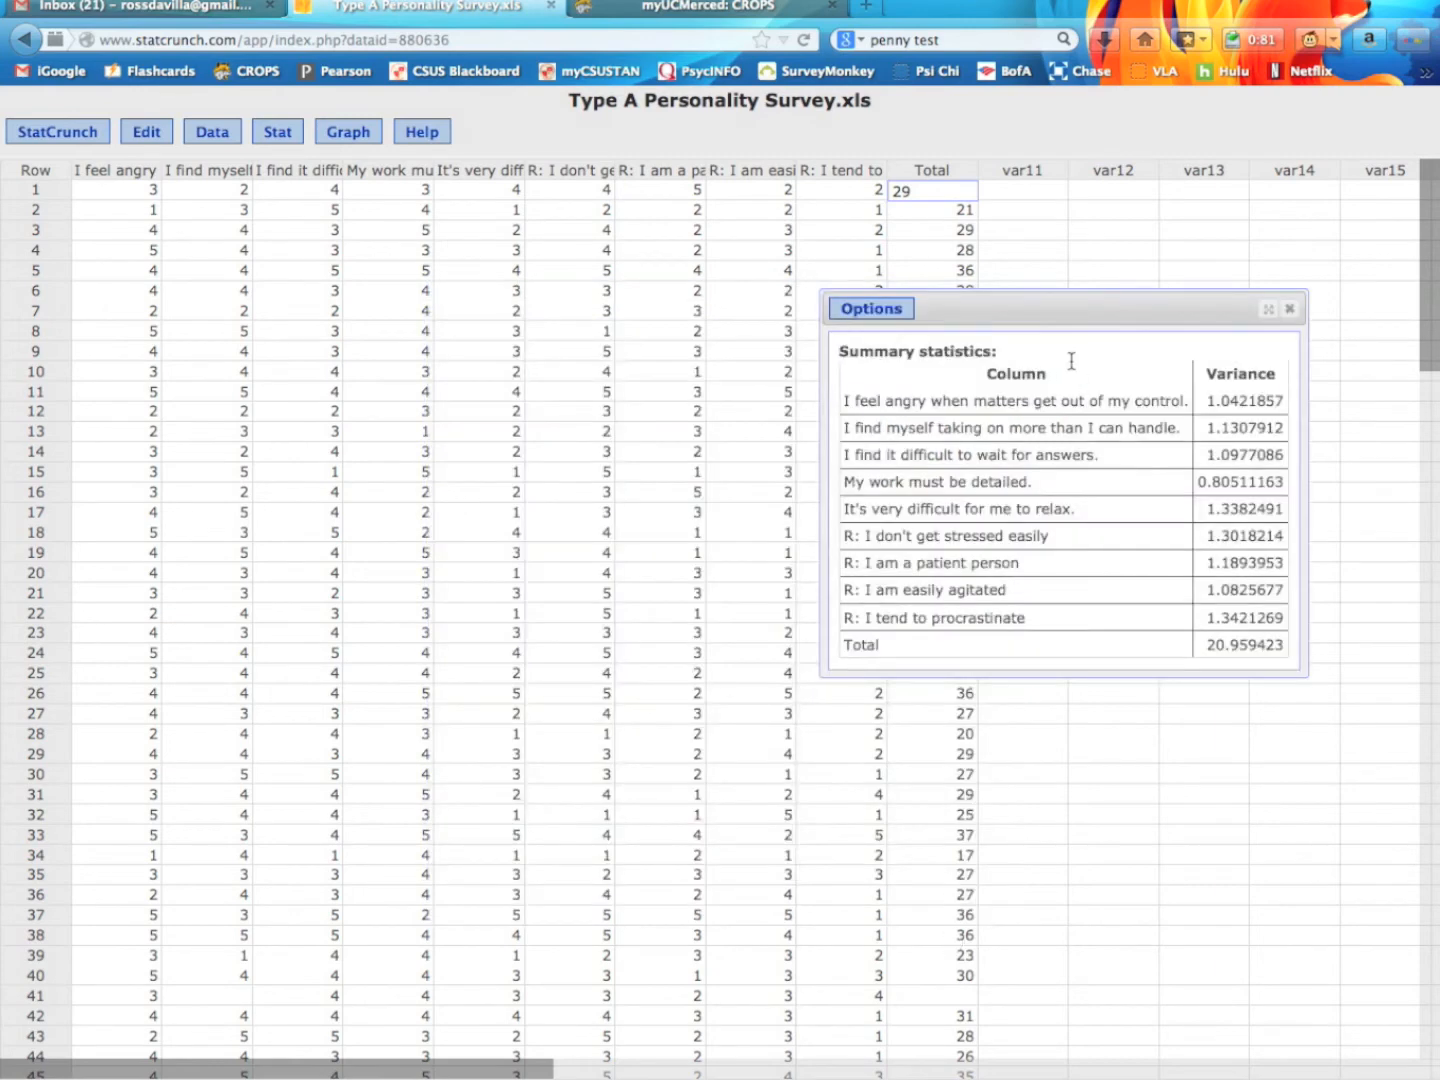
# Step: Move the variance results clear of the data, then switch to temp.docx in Word and place the cursor below the Cronbach's alpha definitions
pyautogui.moveTo(1093, 308)
pyautogui.mouseDown()
pyautogui.moveTo(932, 514)
pyautogui.moveTo(1205, 660)
pyautogui.moveTo(1236, 712)
pyautogui.mouseUp()
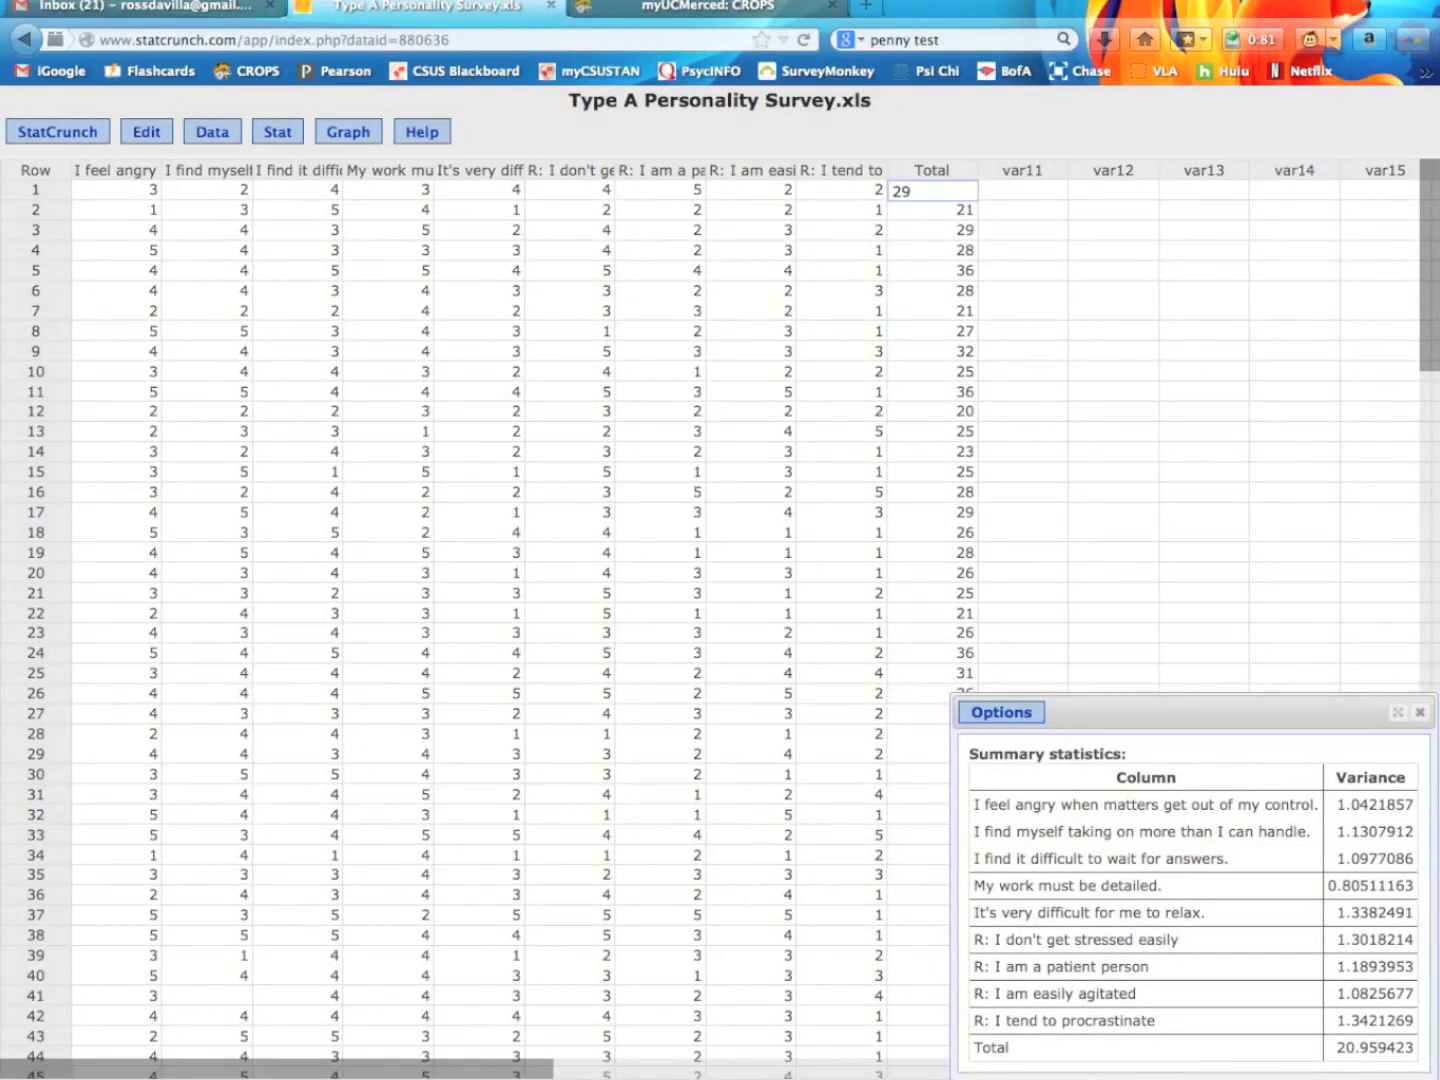
pyautogui.press('super+Tab')
pyautogui.click(443, 557)
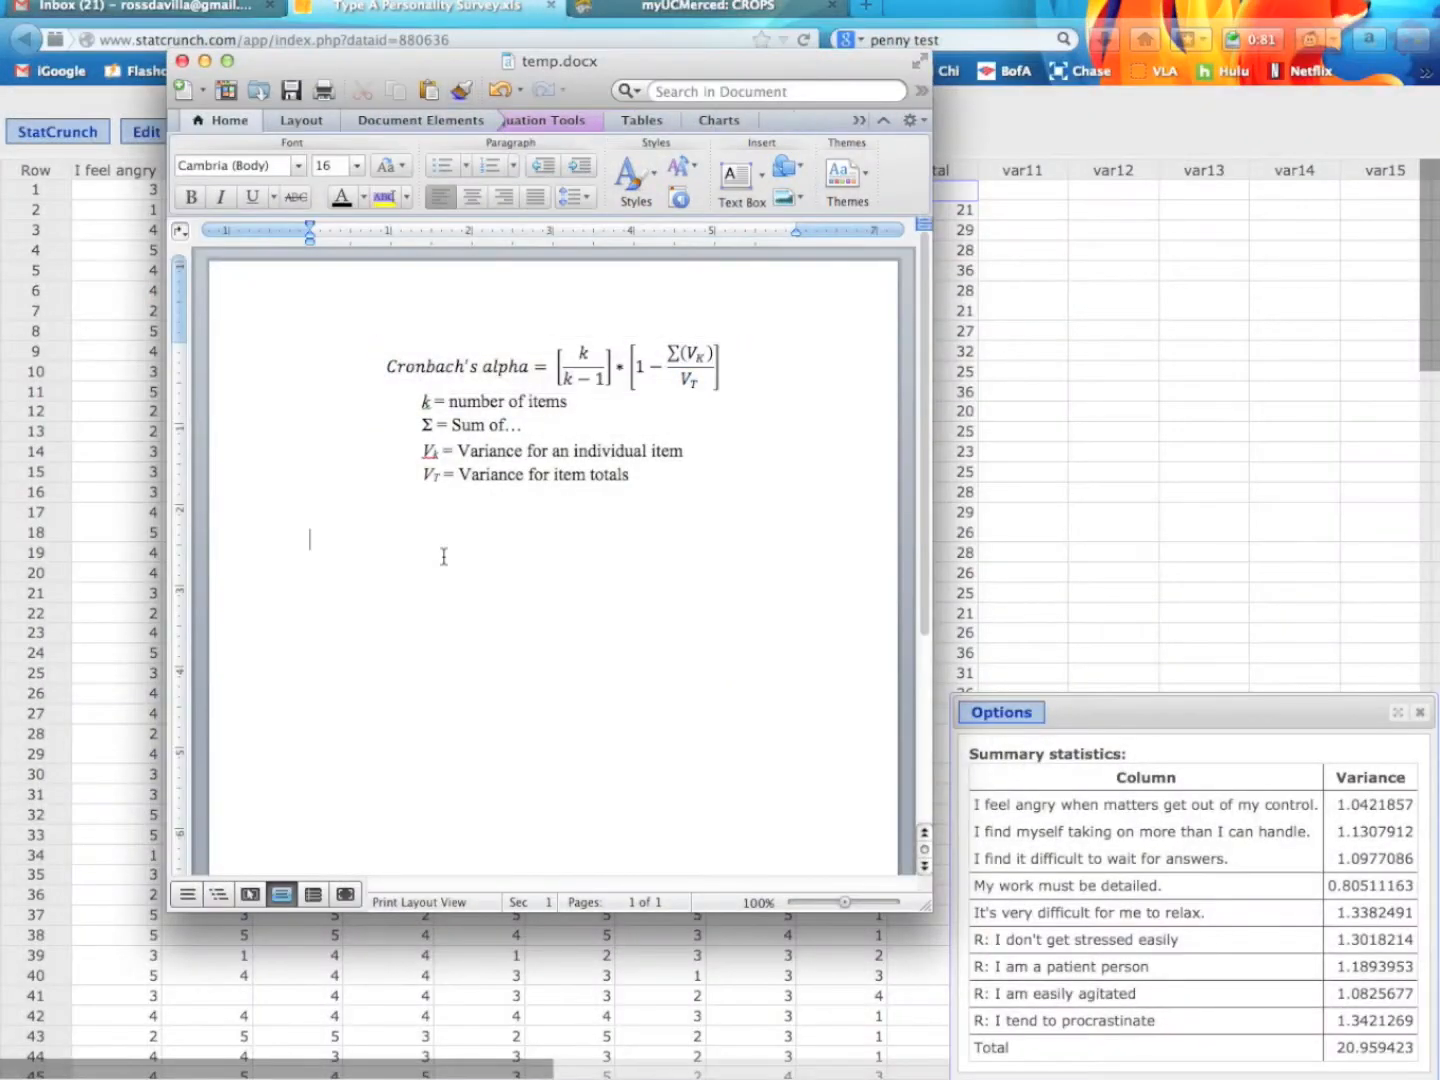
# Step: Switch back to StatCrunch and copy the variance value of "I feel angry when matters get out of my control."
pyautogui.click(1364, 826)
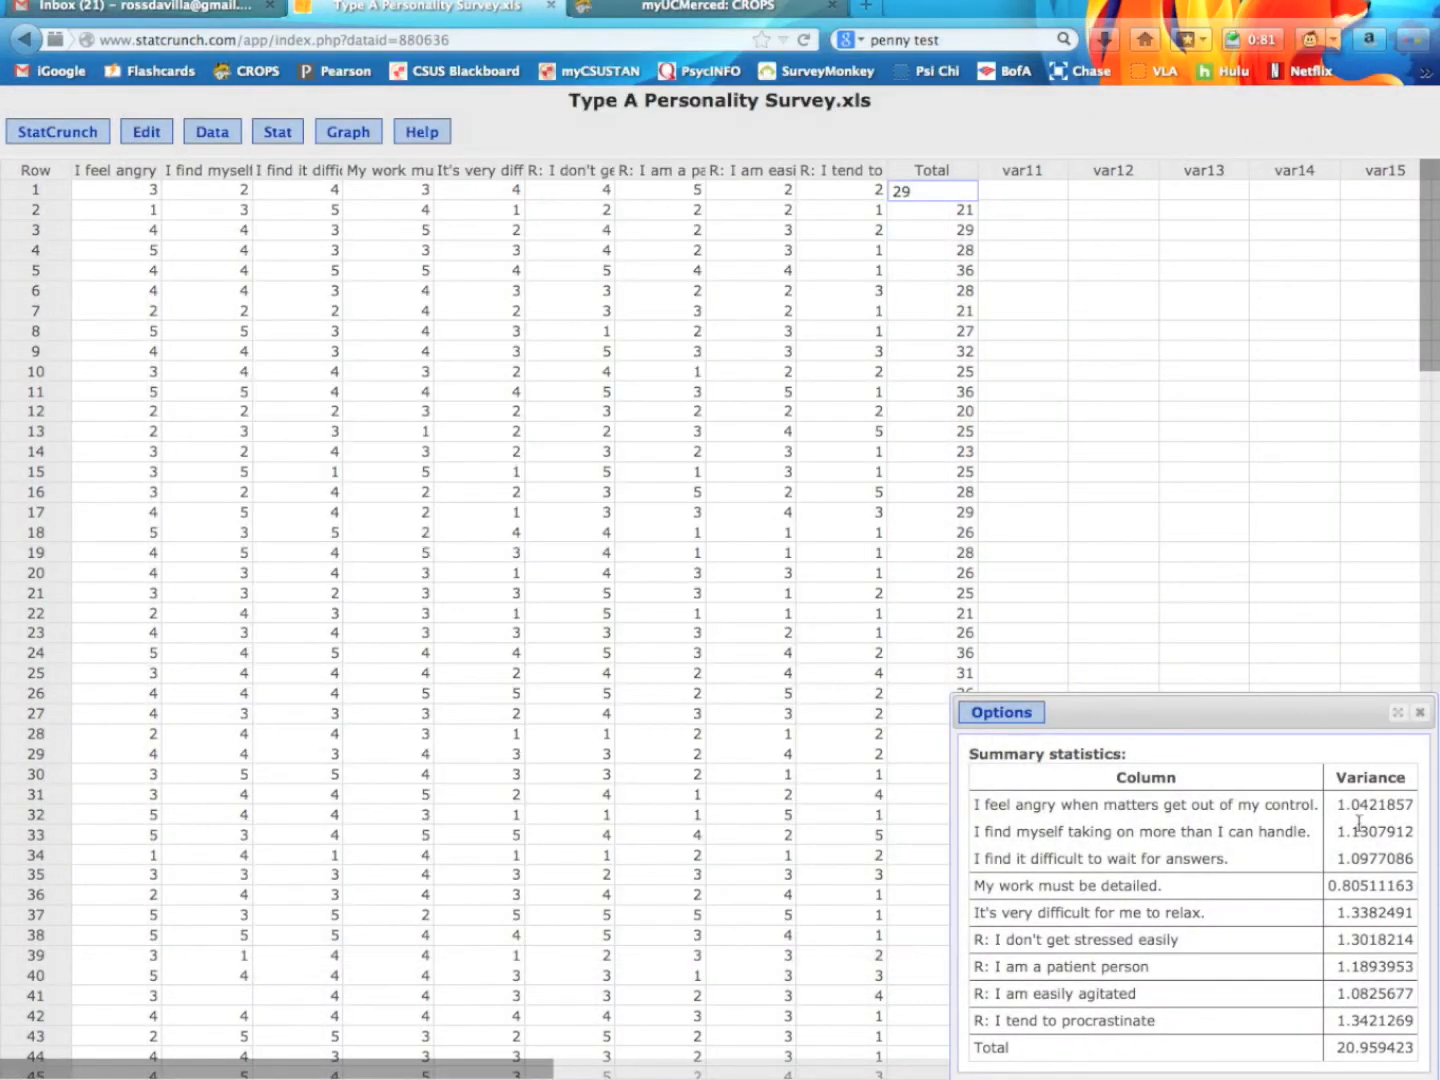
pyautogui.moveTo(1340, 804); pyautogui.dragTo(1384, 876)
pyautogui.click(1384, 898)
pyautogui.moveTo(1340, 804); pyautogui.dragTo(1416, 805)
pyautogui.press('super+c')
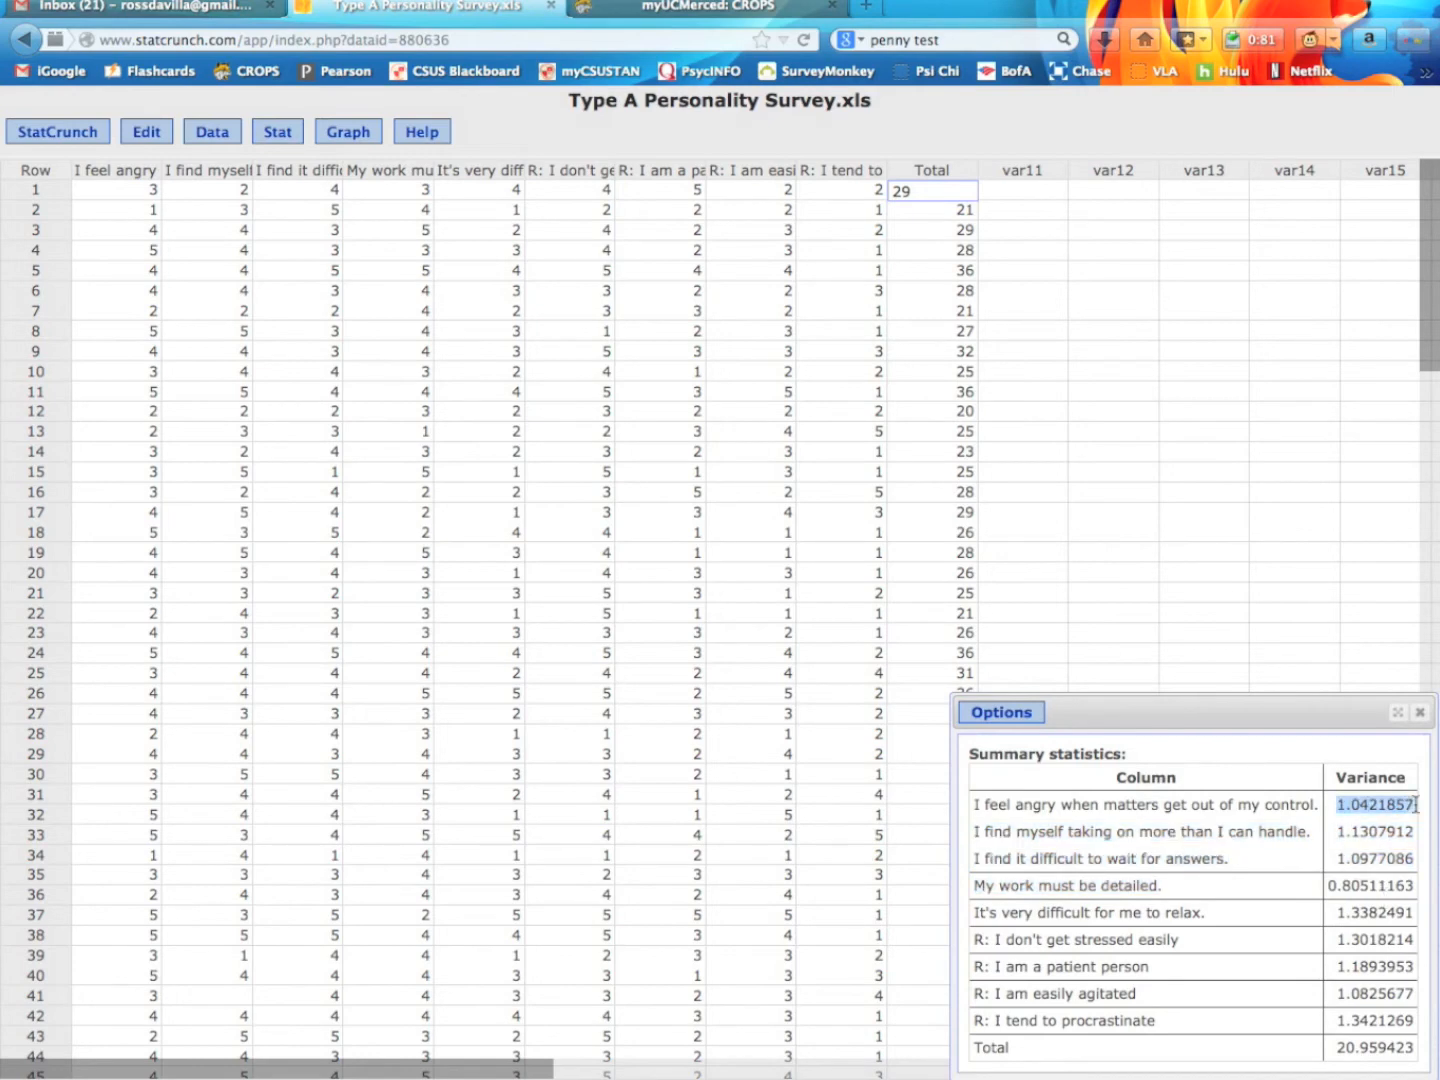
# Step: Switch to the Type A Personality Survey.xls workbook in Excel, enter the heading "Variances" in L1 and paste the copied variance into L2
pyautogui.press('super+Tab')
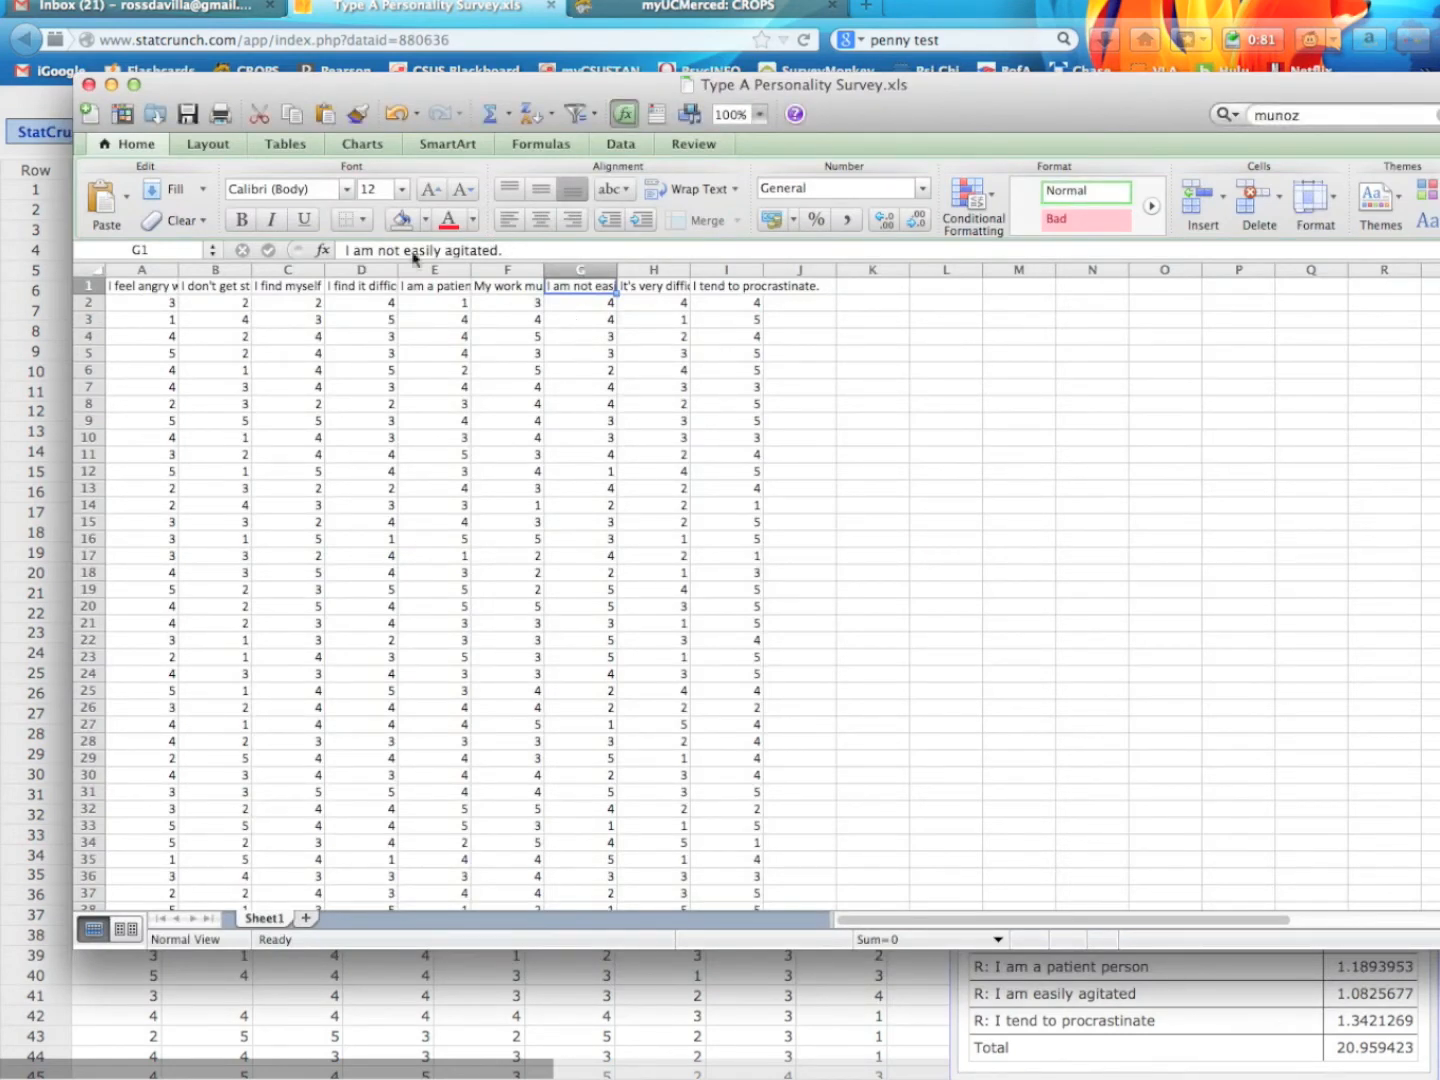
pyautogui.click(955, 304)
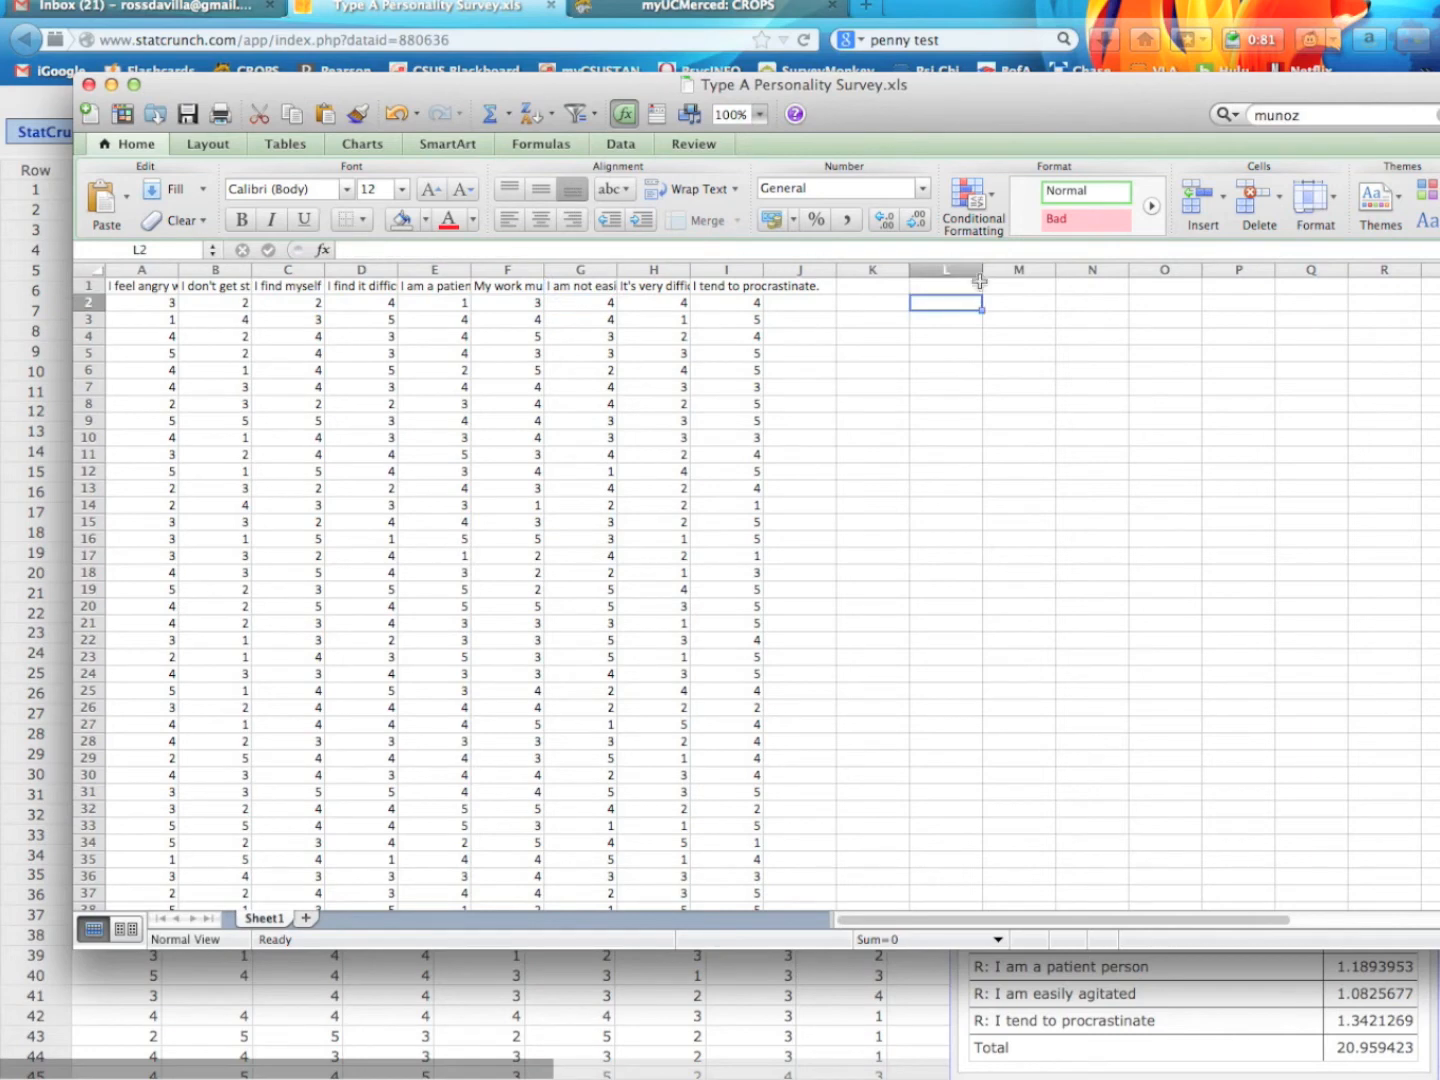
pyautogui.click(969, 286)
pyautogui.write('Variances')
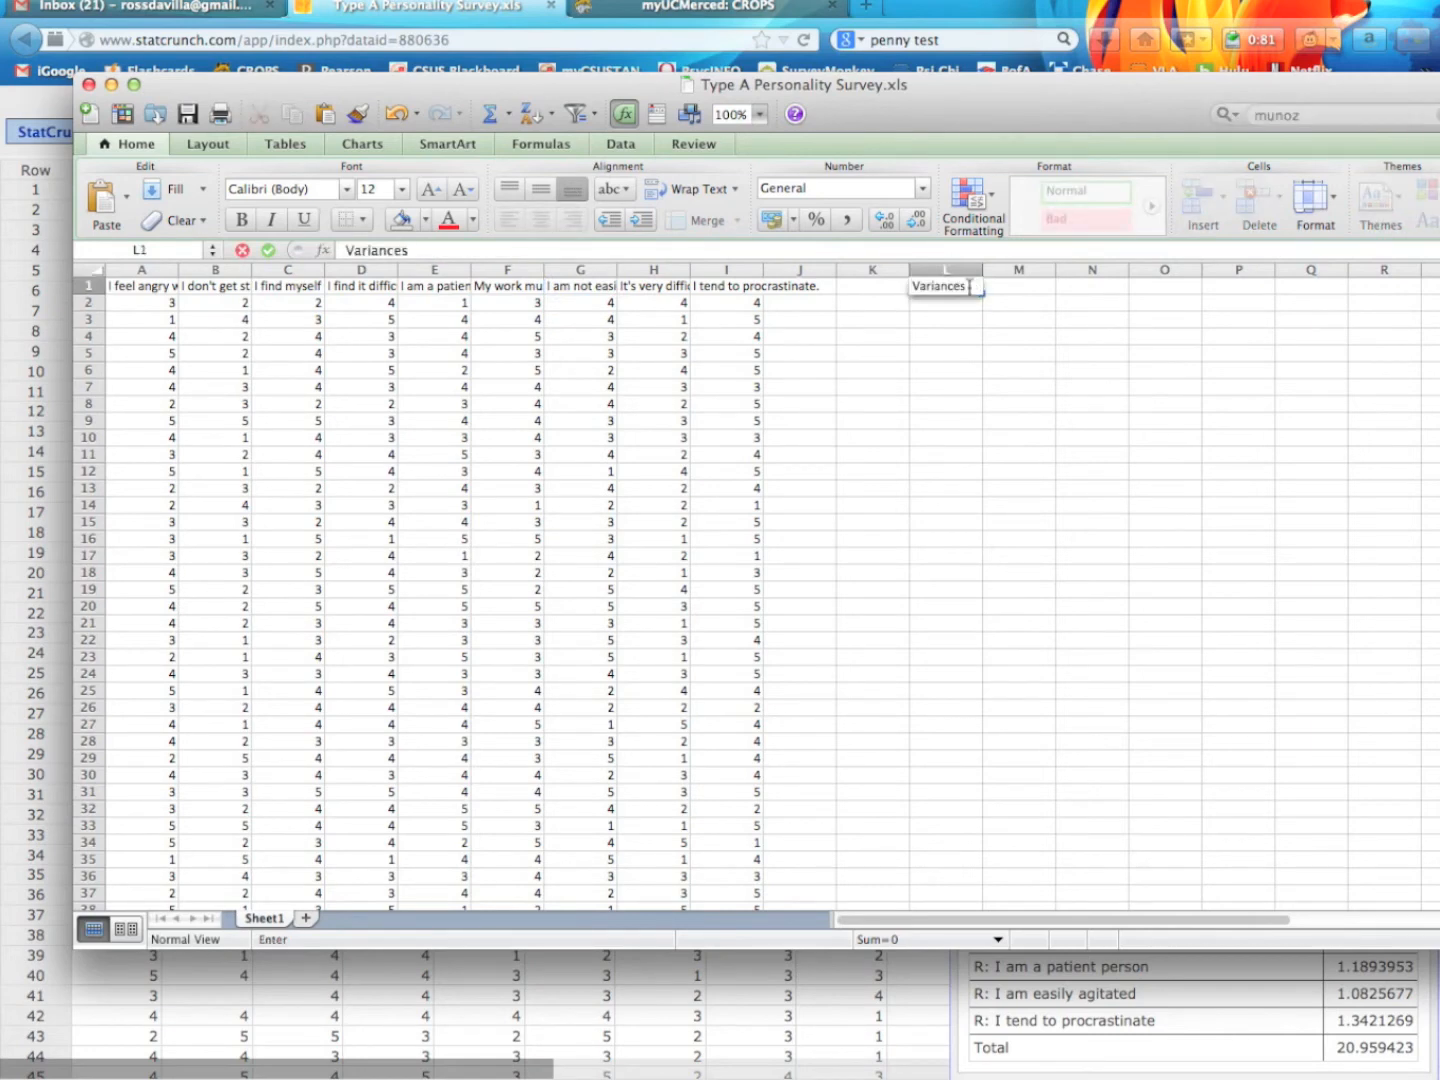
pyautogui.press('Return')
pyautogui.press('super+v')
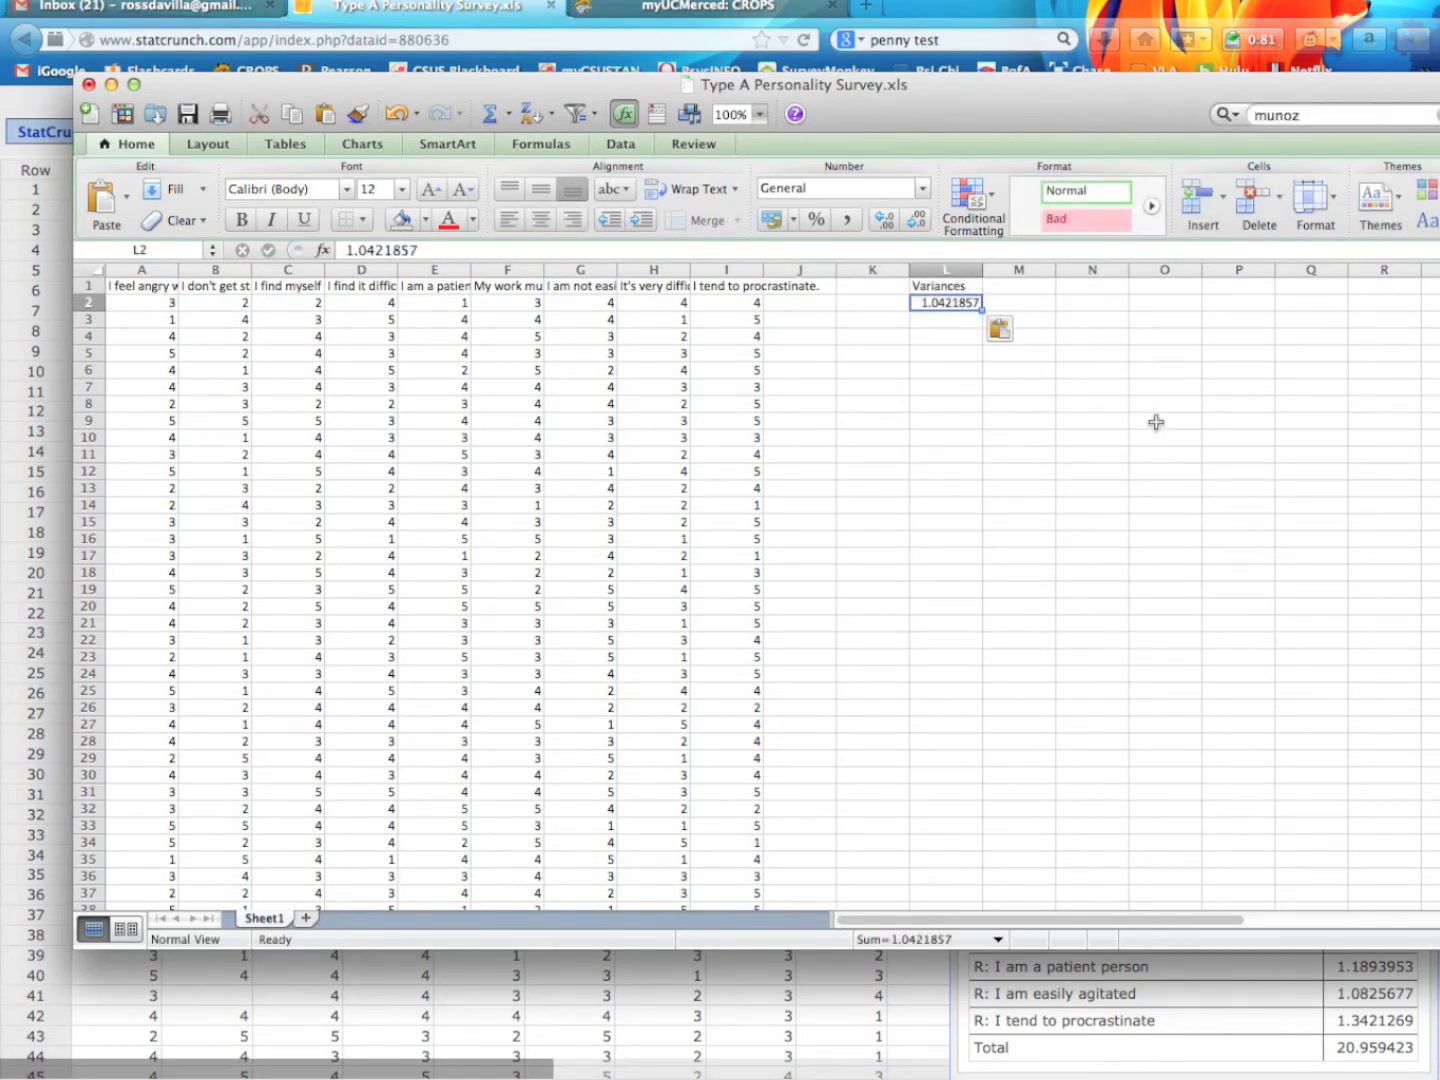
# Step: Copy the StatCrunch variance of "I find myself taking on more than I can handle." into cell L3 of the Excel sheet
pyautogui.press('super+Tab')
pyautogui.moveTo(1337, 831); pyautogui.dragTo(1414, 822)
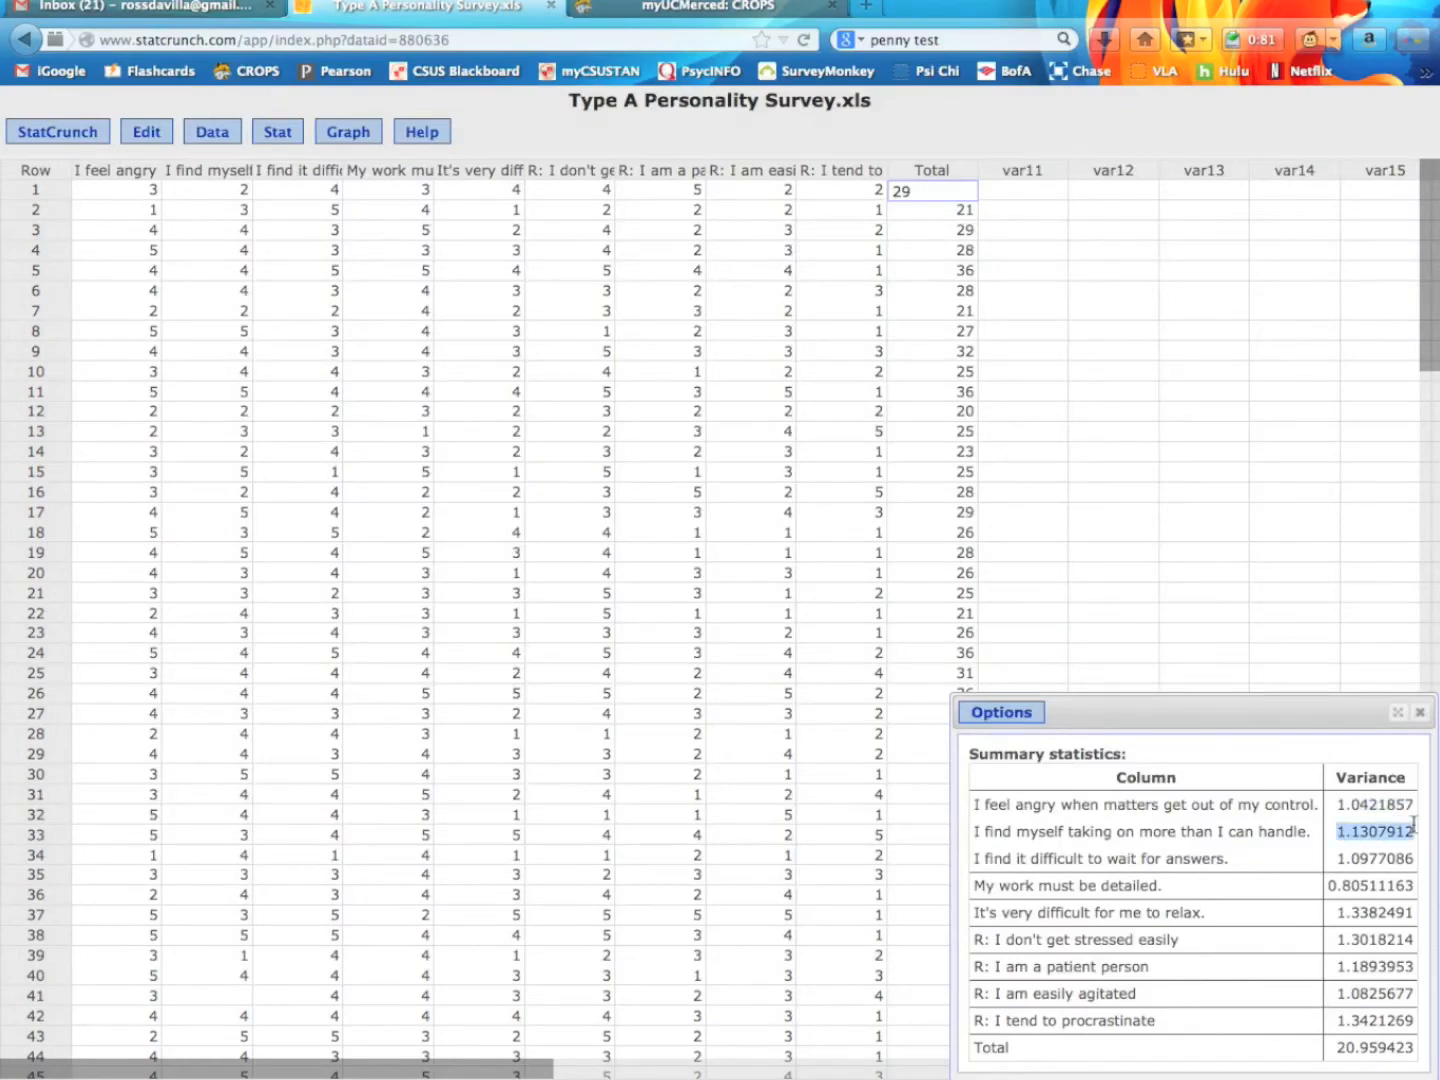
pyautogui.press('super+c')
pyautogui.press('super+Tab')
pyautogui.press('Return')
pyautogui.press('super+v')
# Step: Copy the StatCrunch variance of "I find it difficult to wait for answers." into cell L4 of the Excel sheet
pyautogui.press('super+Tab')
pyautogui.moveTo(1337, 858); pyautogui.dragTo(1409, 860)
pyautogui.press('super+c')
pyautogui.press('super+Tab')
pyautogui.press('Return')
pyautogui.press('super+v')
# Step: Copy the StatCrunch variance of "My work must be detailed." into cell L5 of the Excel sheet
pyautogui.press('super+Tab')
pyautogui.moveTo(1327, 888); pyautogui.dragTo(1410, 889)
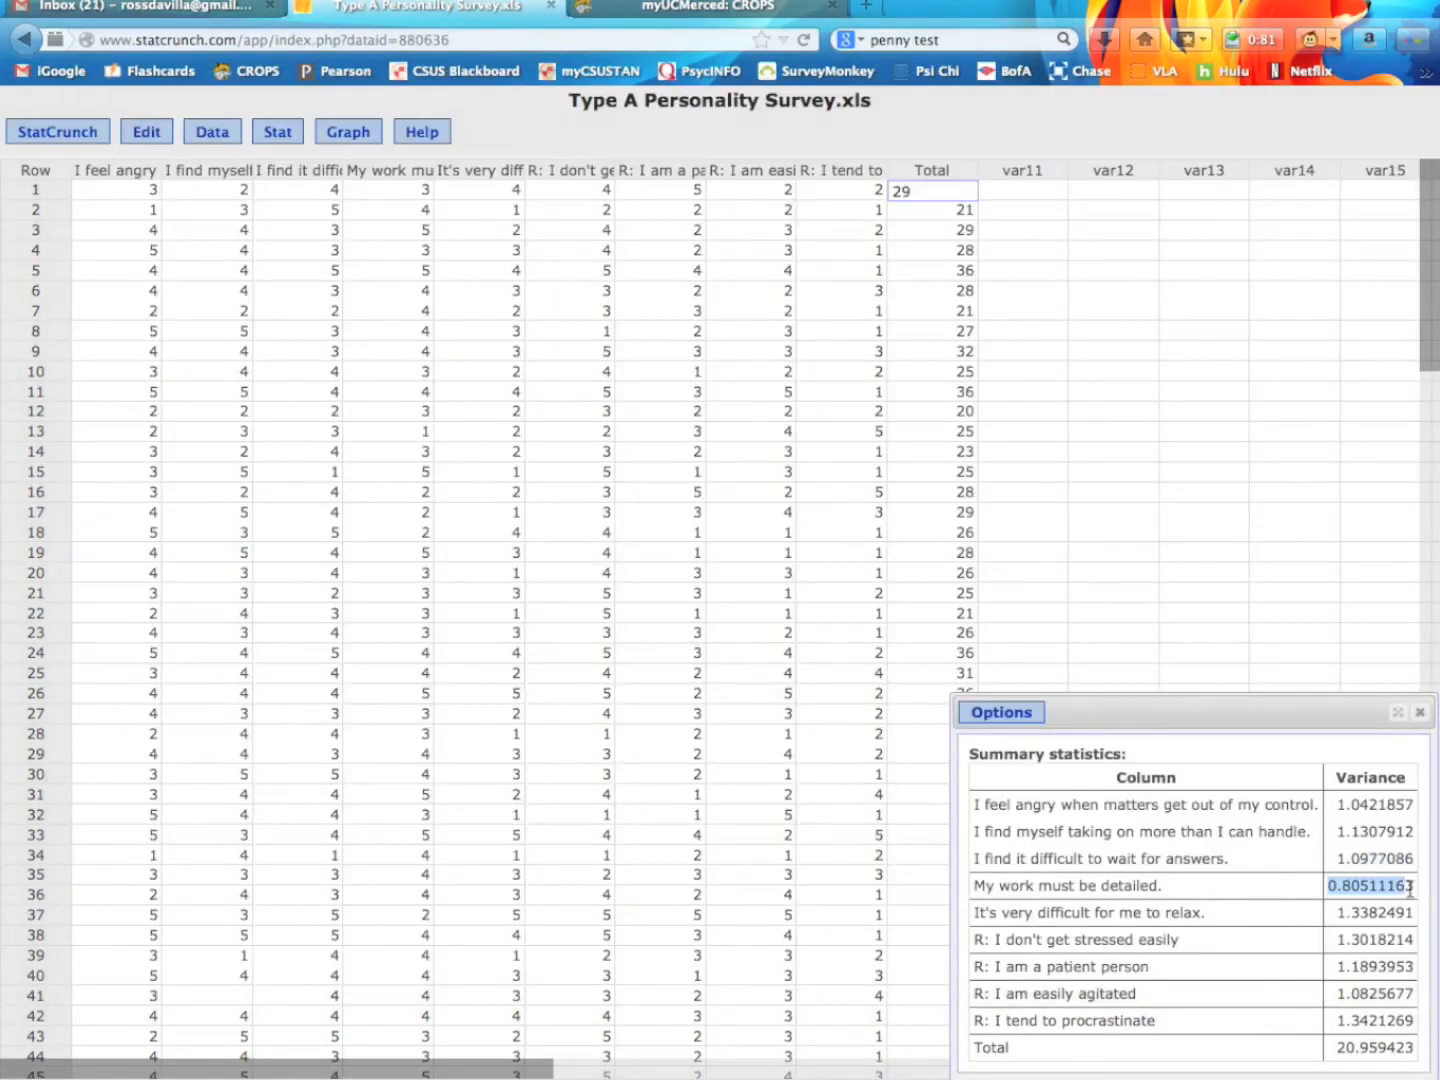
pyautogui.press('super+c')
pyautogui.press('super+Tab')
pyautogui.press('Return')
pyautogui.press('super+v')
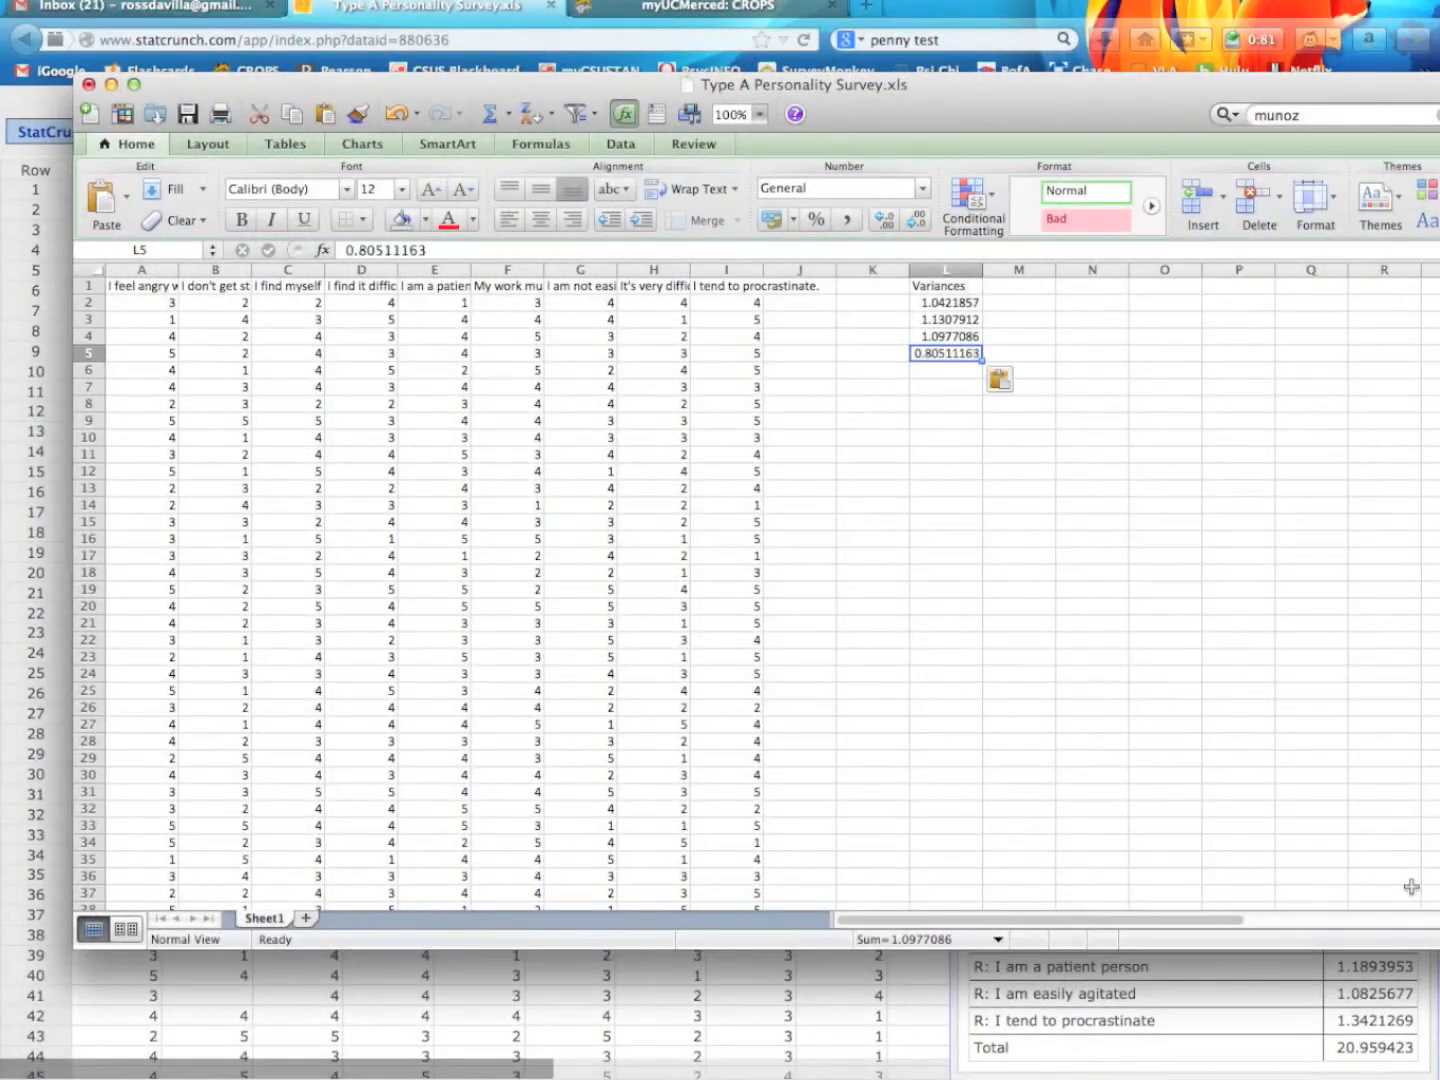
# Step: Copy the StatCrunch variance of "It's very difficult for me to relax." into cell L6 of the Excel sheet
pyautogui.press('super+Tab')
pyautogui.moveTo(1336, 914); pyautogui.dragTo(1413, 912)
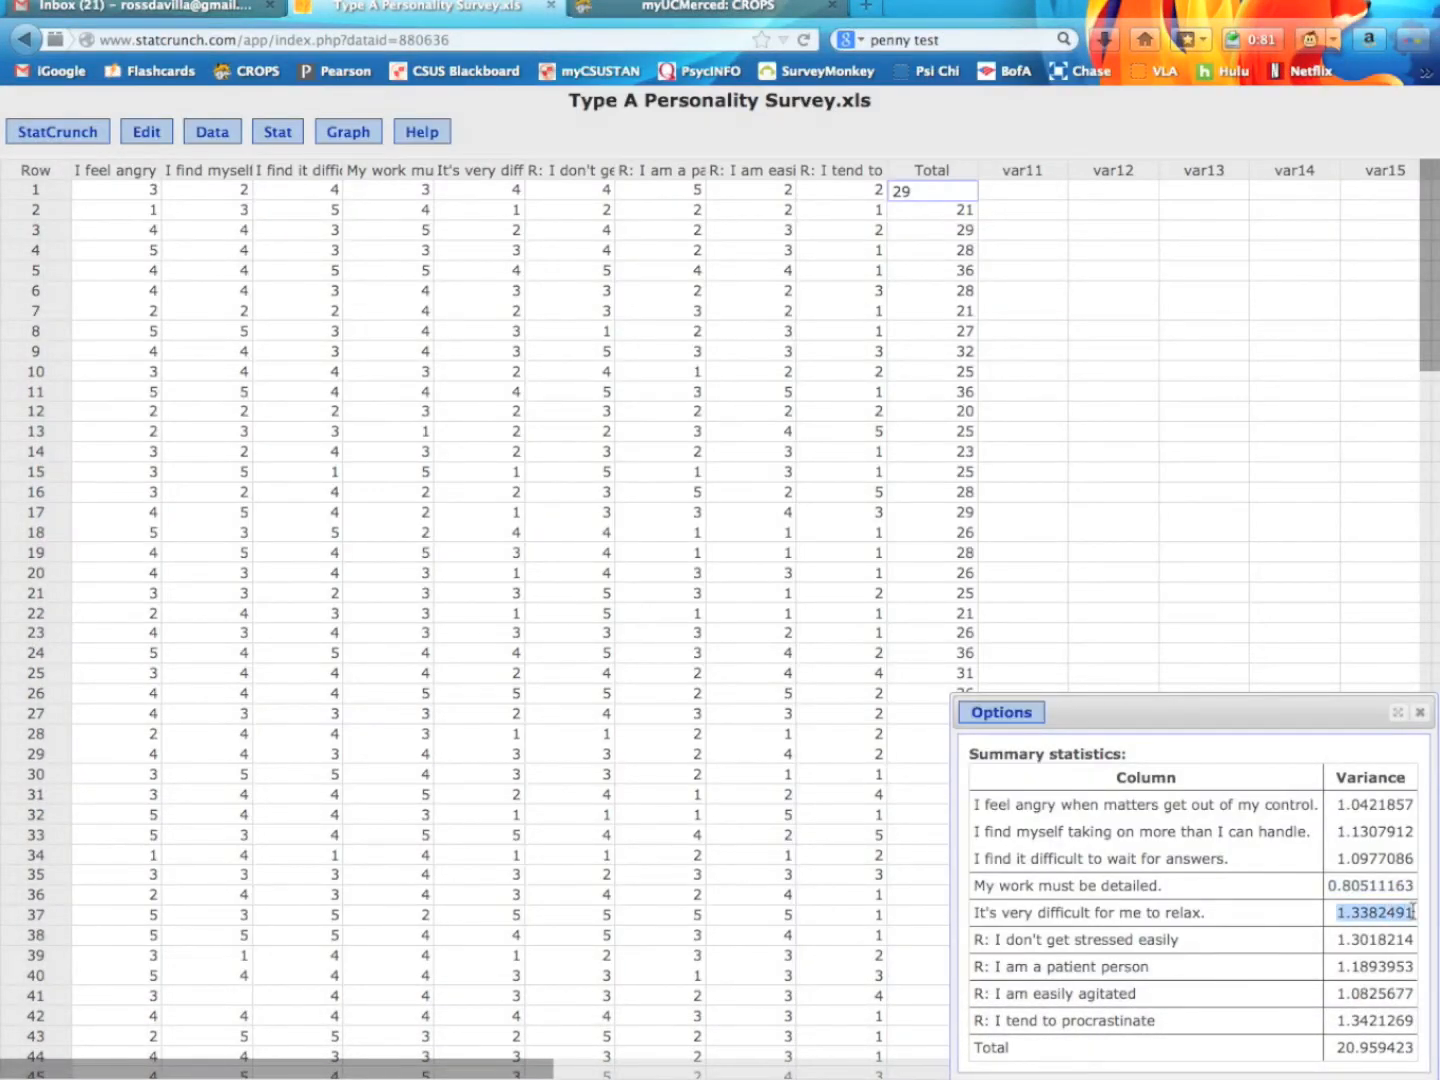
pyautogui.press('super+c')
pyautogui.press('super+Tab')
pyautogui.press('Return')
pyautogui.press('super+v')
# Step: Copy the StatCrunch variance of "R: I don't get stressed easily" into cell L7 of the Excel sheet
pyautogui.press('super+Tab')
pyautogui.moveTo(1338, 941); pyautogui.dragTo(1414, 937)
pyautogui.press('super+c')
pyautogui.press('super+Tab')
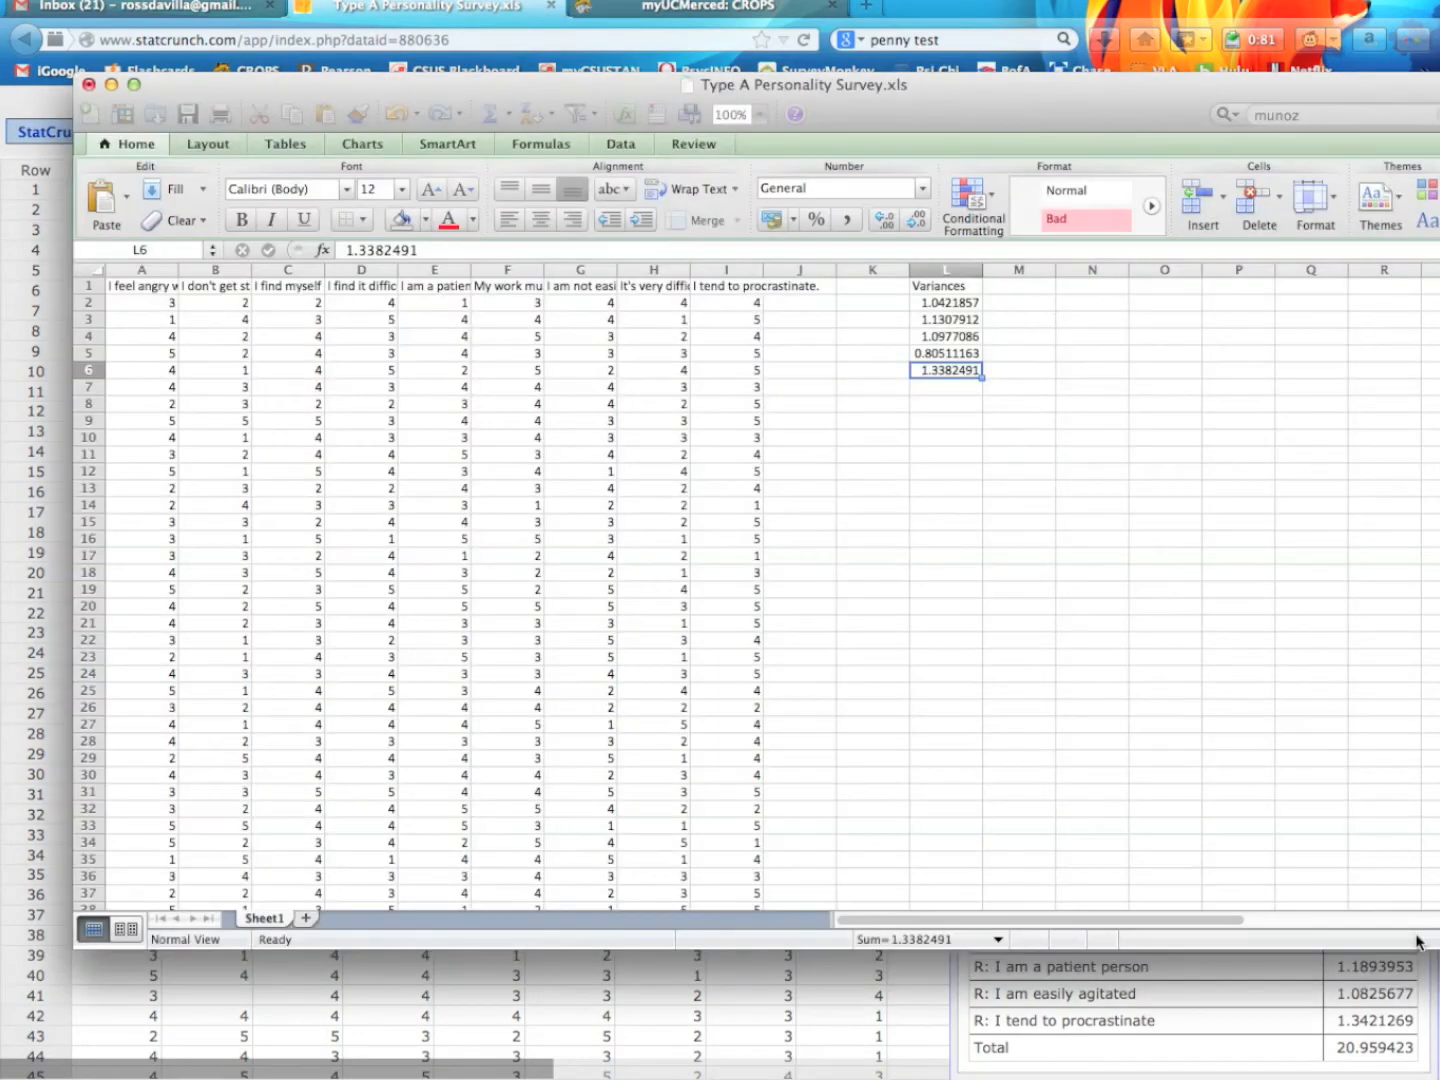
pyautogui.press('Return')
pyautogui.press('super+v')
# Step: Copy the StatCrunch variance of "R: I am a patient person" into cell L8 of the Excel sheet
pyautogui.press('super+Tab')
pyautogui.moveTo(1338, 967); pyautogui.dragTo(1420, 967)
pyautogui.press('super+c')
pyautogui.press('super+Tab')
pyautogui.press('Return')
pyautogui.press('super+v')
# Step: Copy the StatCrunch variance of "R: I am easily agitated" into cell L9 of the Excel sheet
pyautogui.press('super+Tab')
pyautogui.moveTo(1338, 994); pyautogui.dragTo(1413, 994)
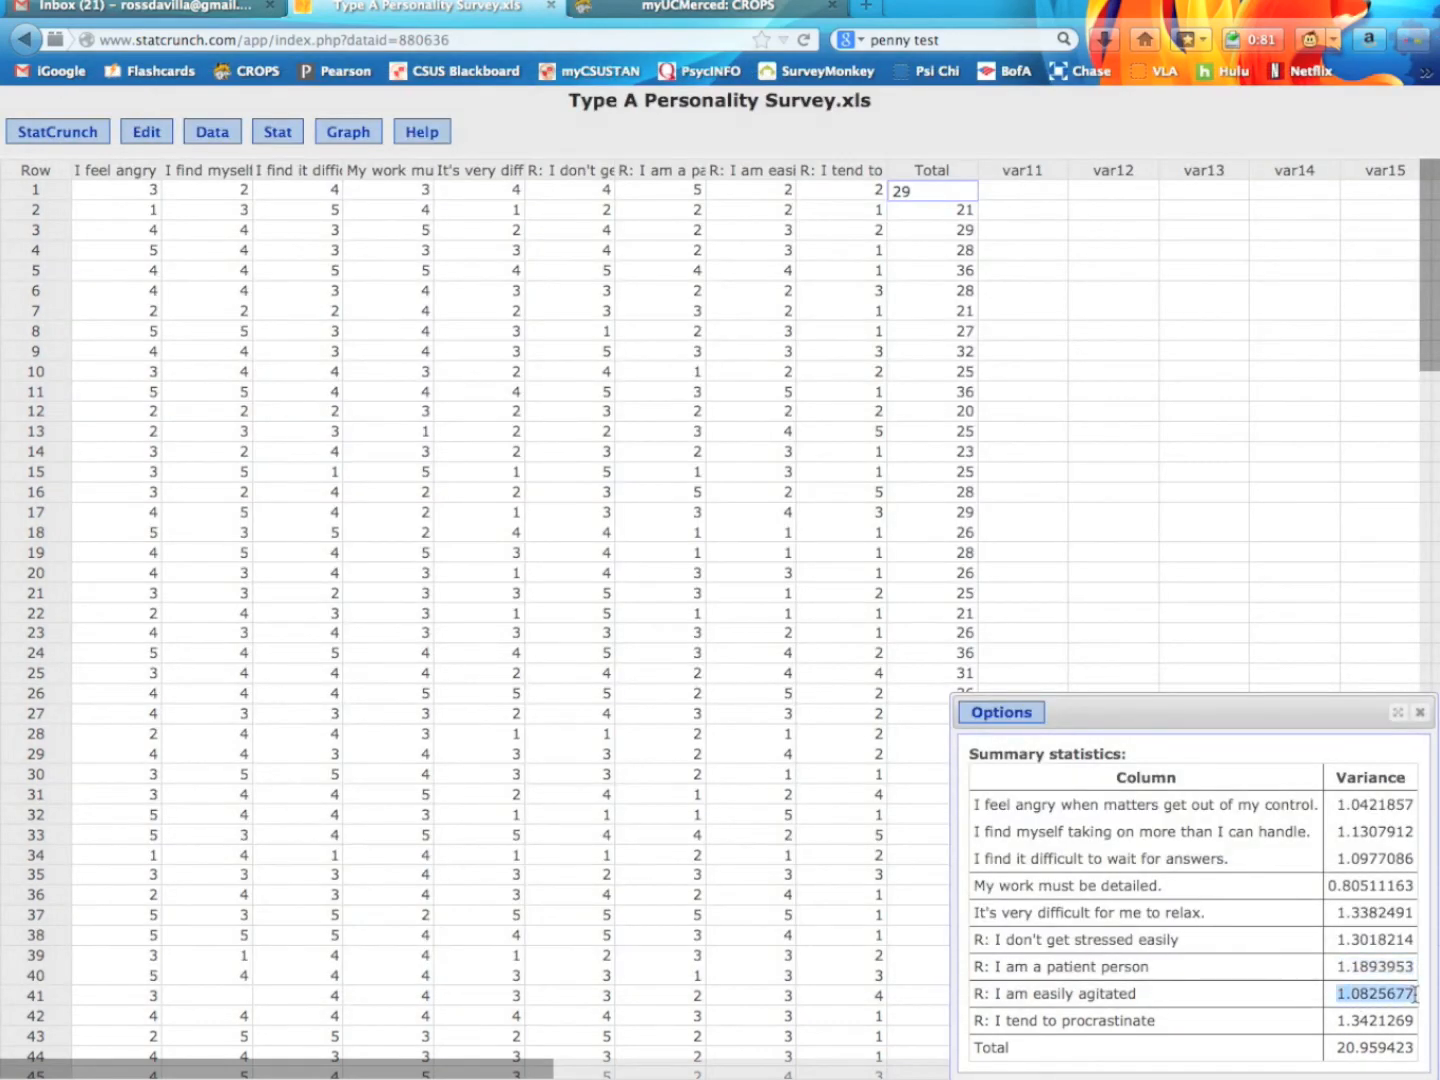
pyautogui.press('super+c')
pyautogui.press('super+Tab')
pyautogui.press('Return')
pyautogui.press('super+v')
# Step: Copy the StatCrunch variance of "R: I tend to procrastinate" into cell L10 of the Excel sheet
pyautogui.press('super+Tab')
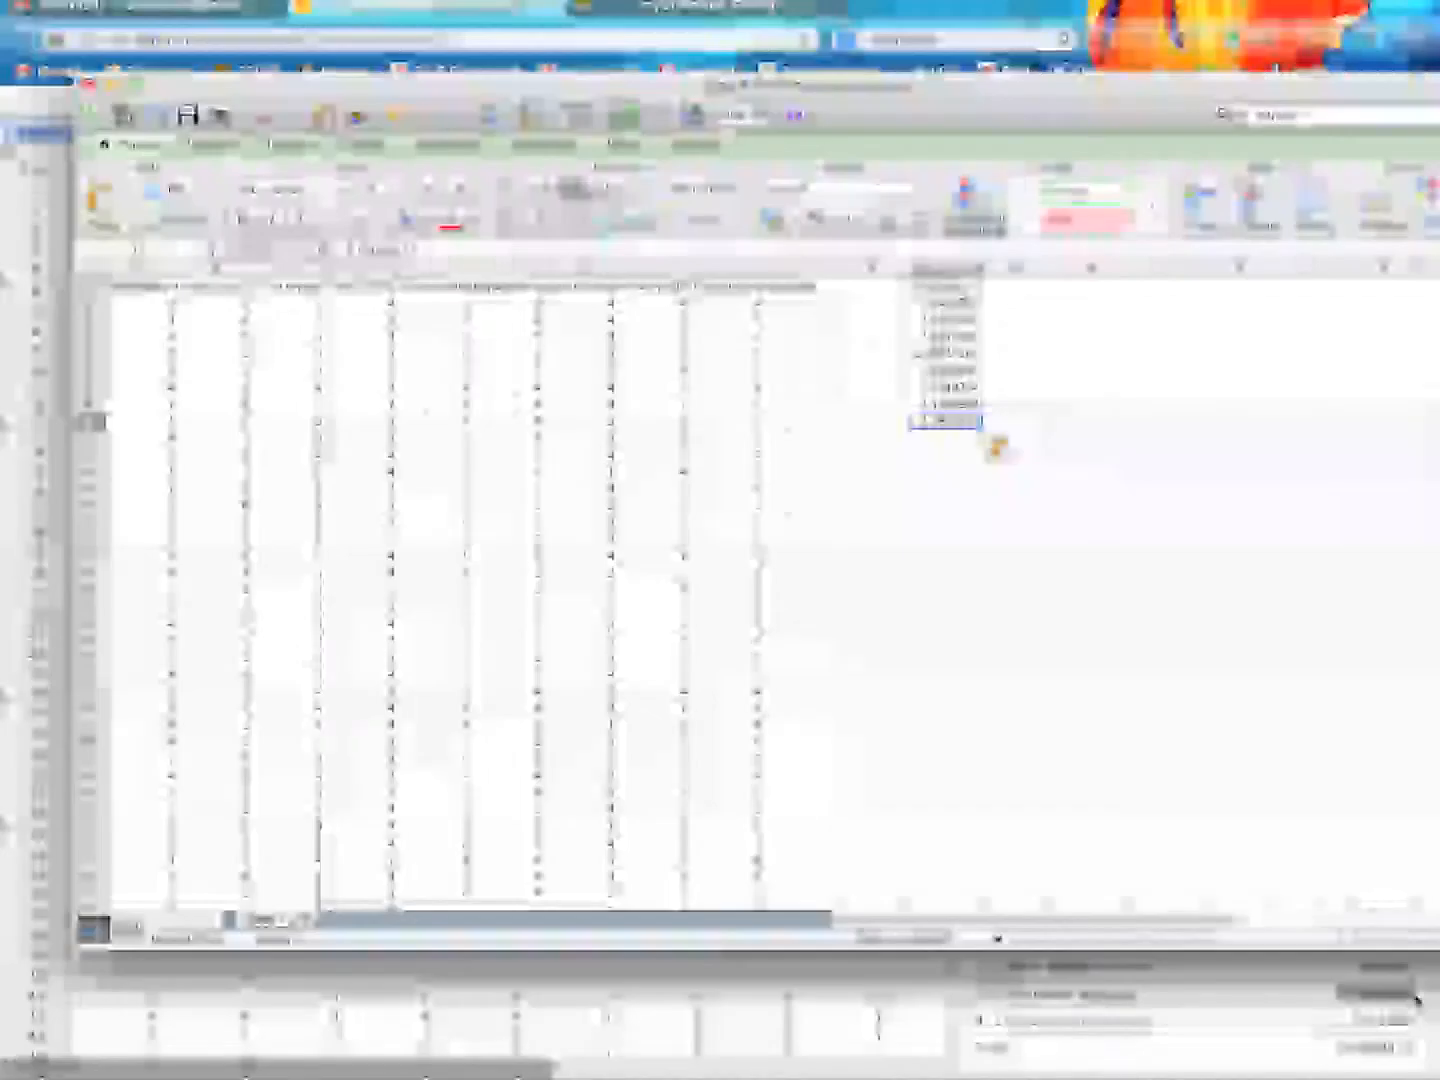
pyautogui.moveTo(1337, 1020); pyautogui.dragTo(1417, 1020)
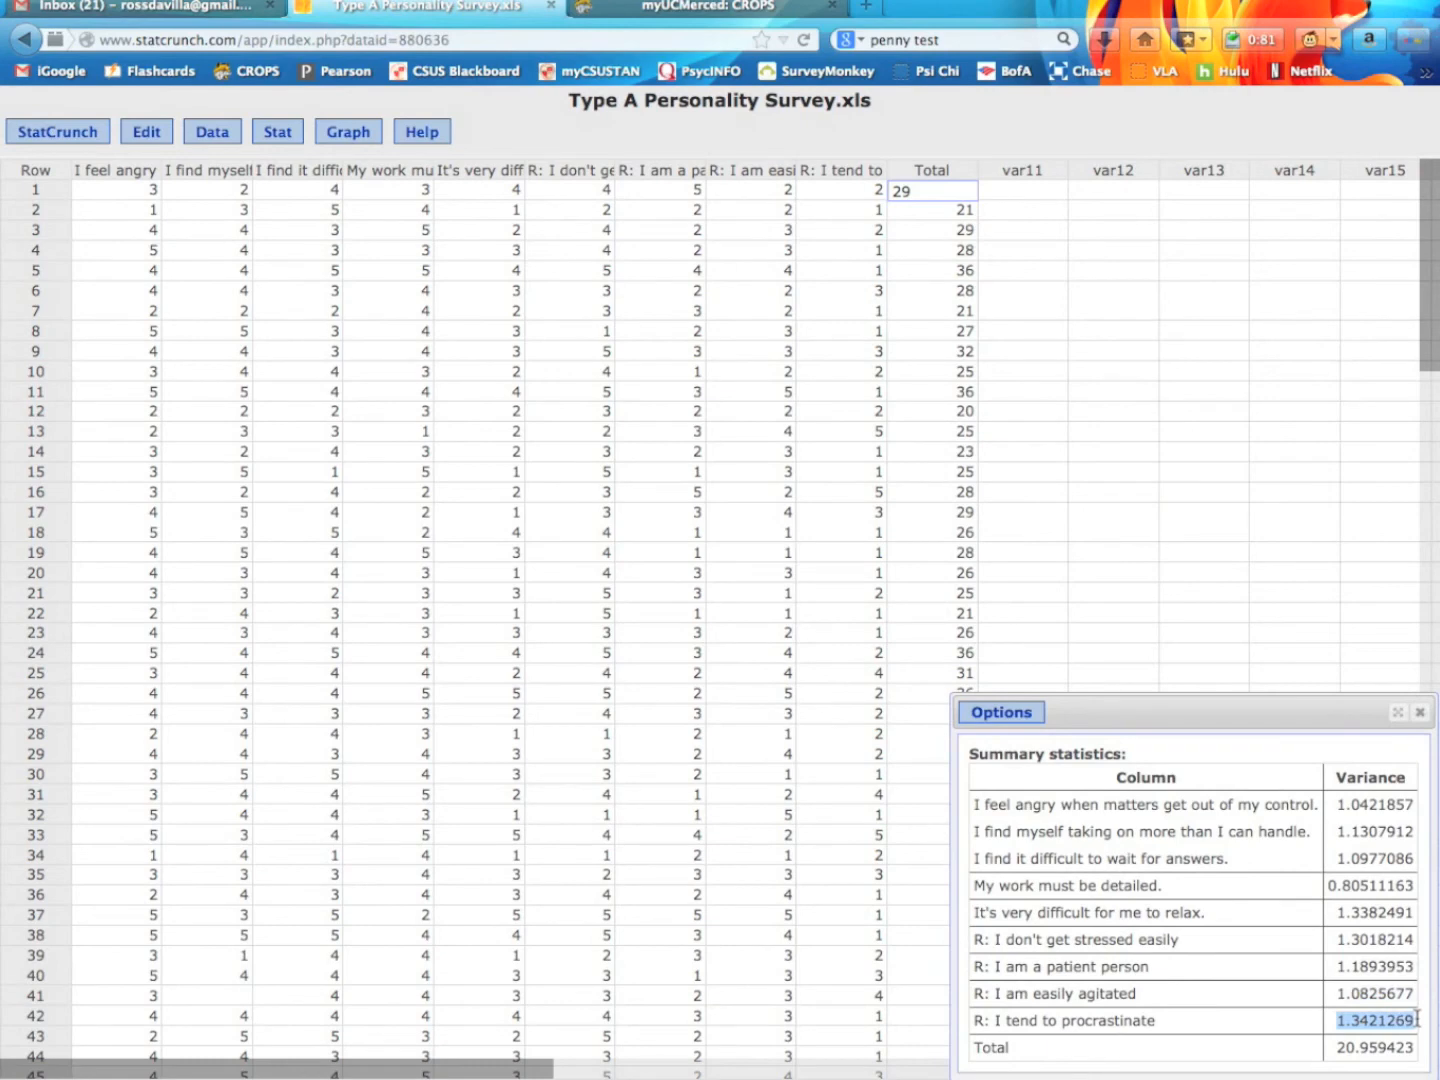
pyautogui.press('super+c')
pyautogui.press('super+Tab')
pyautogui.press('Return')
pyautogui.press('super+v')
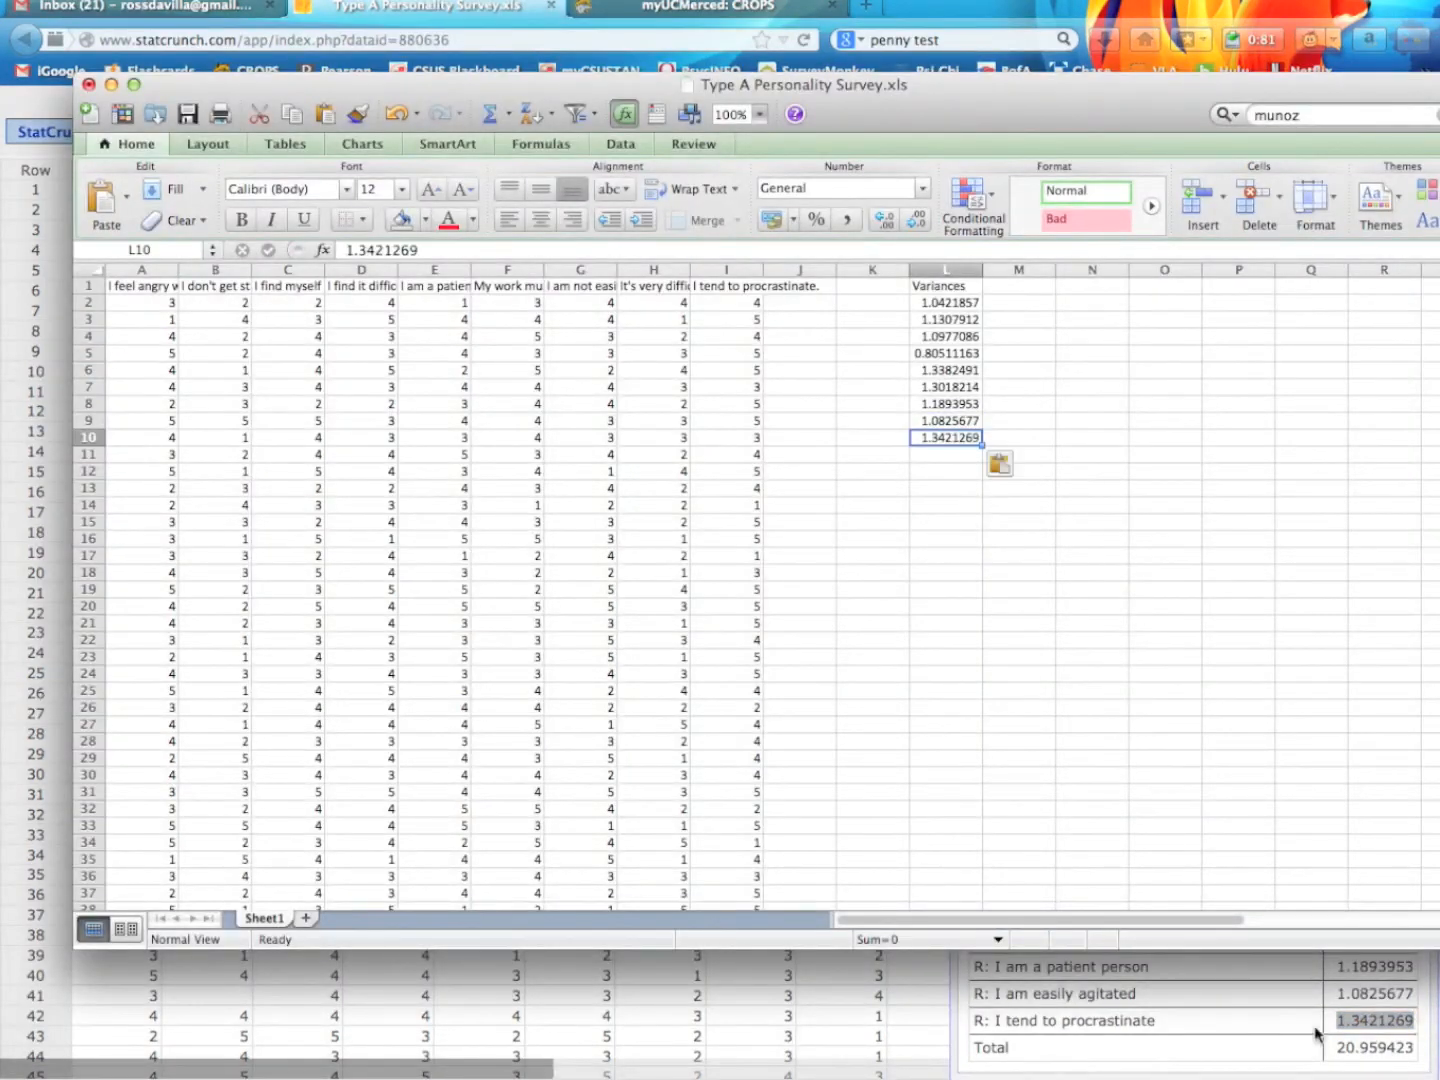
# Step: Enter the label "Sum Total" in cell L12, below the list of item variances
pyautogui.click(1152, 449)
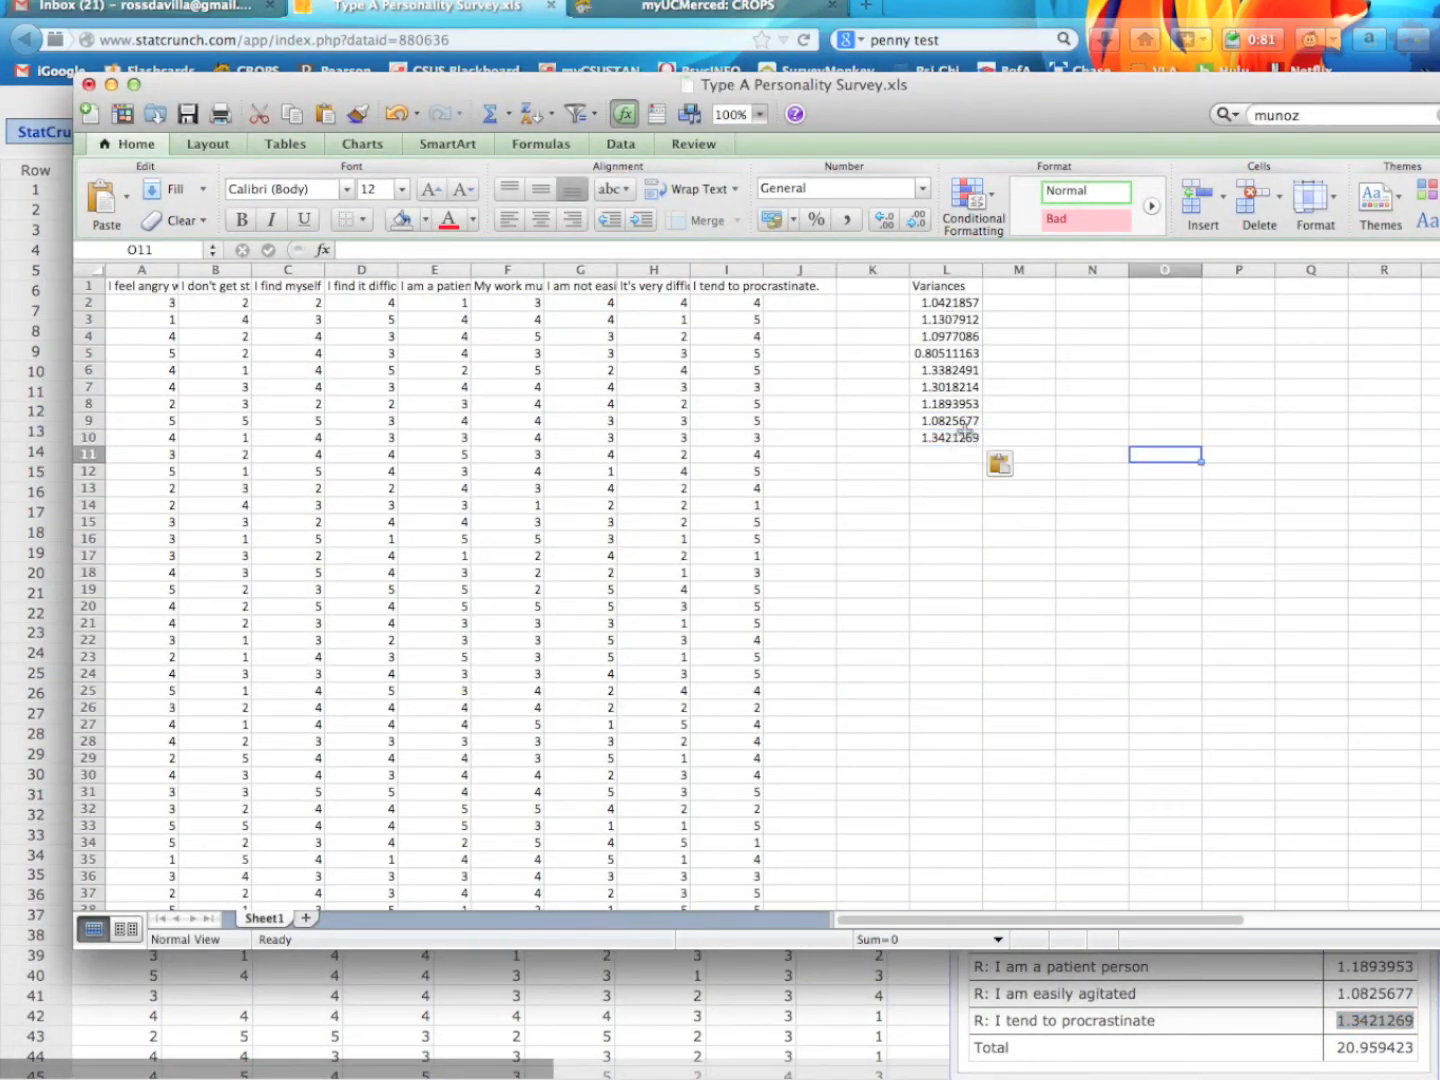
pyautogui.click(949, 472)
pyautogui.write('Total')
pyautogui.press('BackSpace')
pyautogui.press('BackSpace')
pyautogui.press('BackSpace')
pyautogui.press('BackSpace')
pyautogui.write('tal')
pyautogui.press('Return')
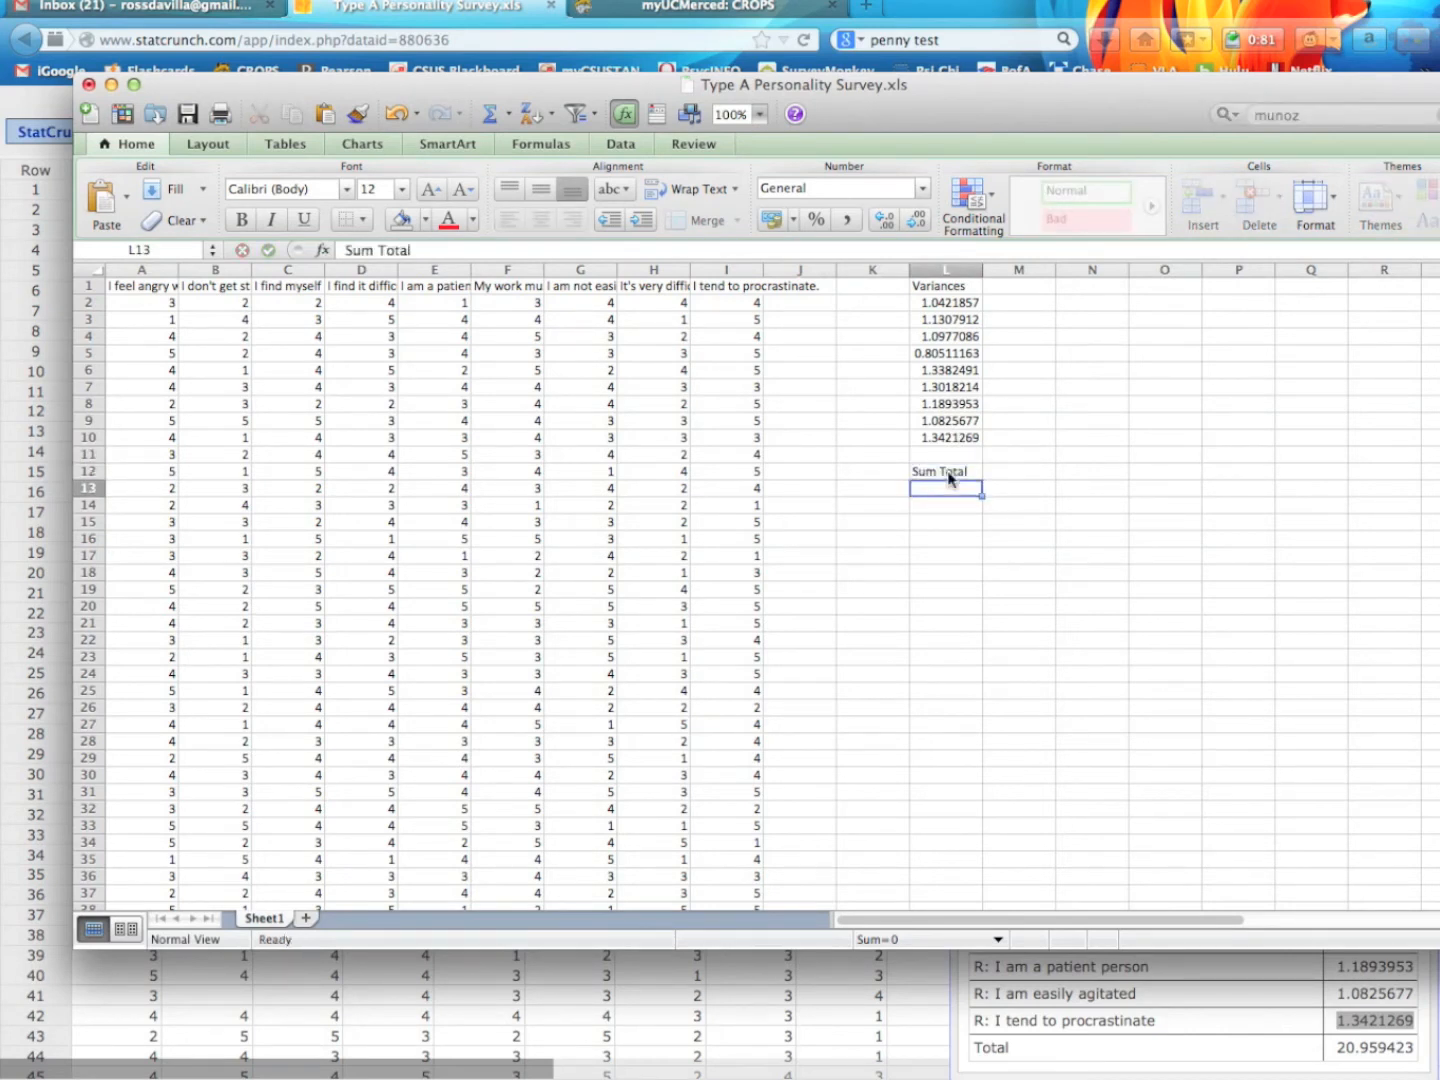
# Step: Sum the nine item variances in cell L13 with the formula =SUM(L2:L10)
pyautogui.write('=')
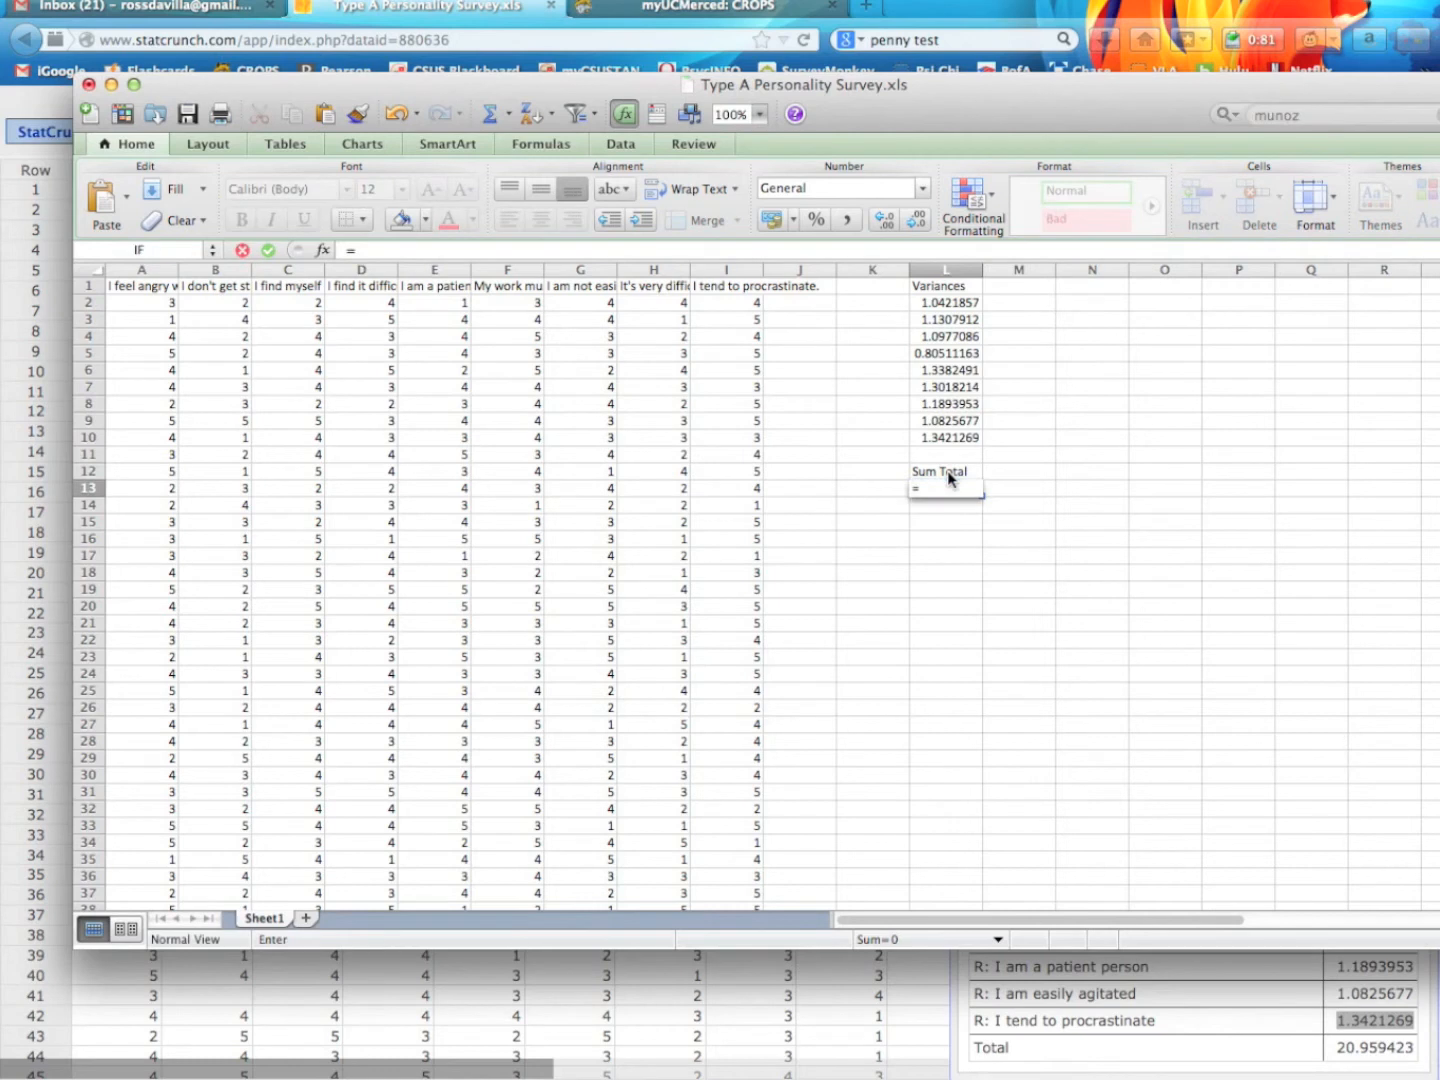
pyautogui.write('SUM(')
pyautogui.moveTo(949, 440); pyautogui.dragTo(943, 298)
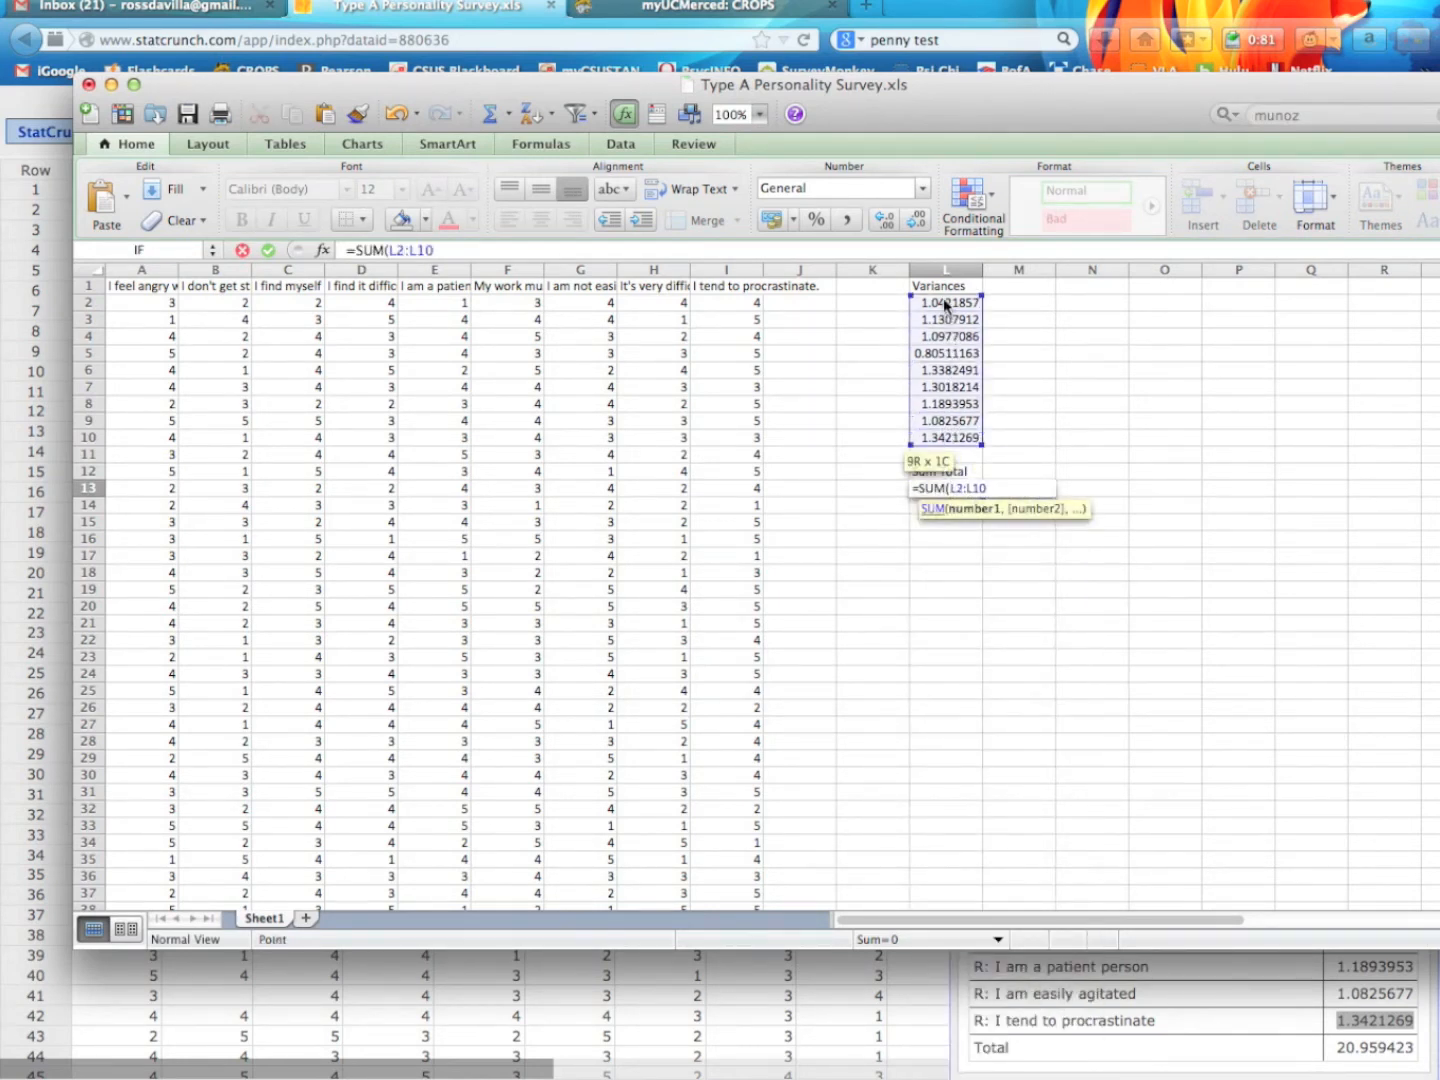
pyautogui.write(')')
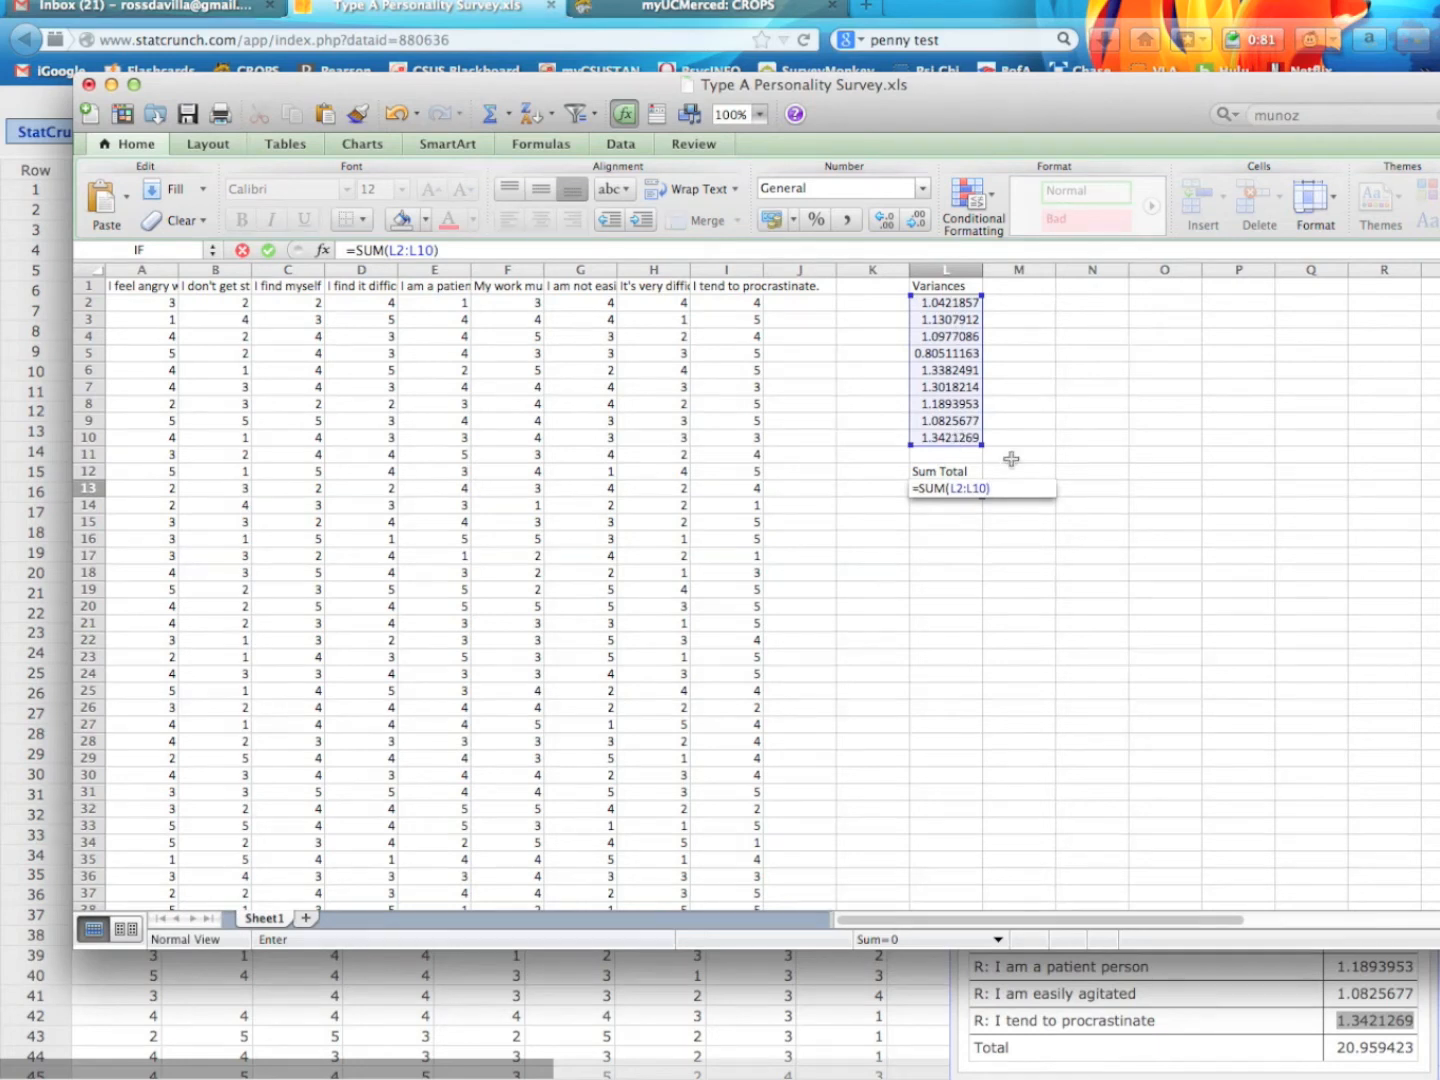
pyautogui.press('Return')
pyautogui.click(940, 488)
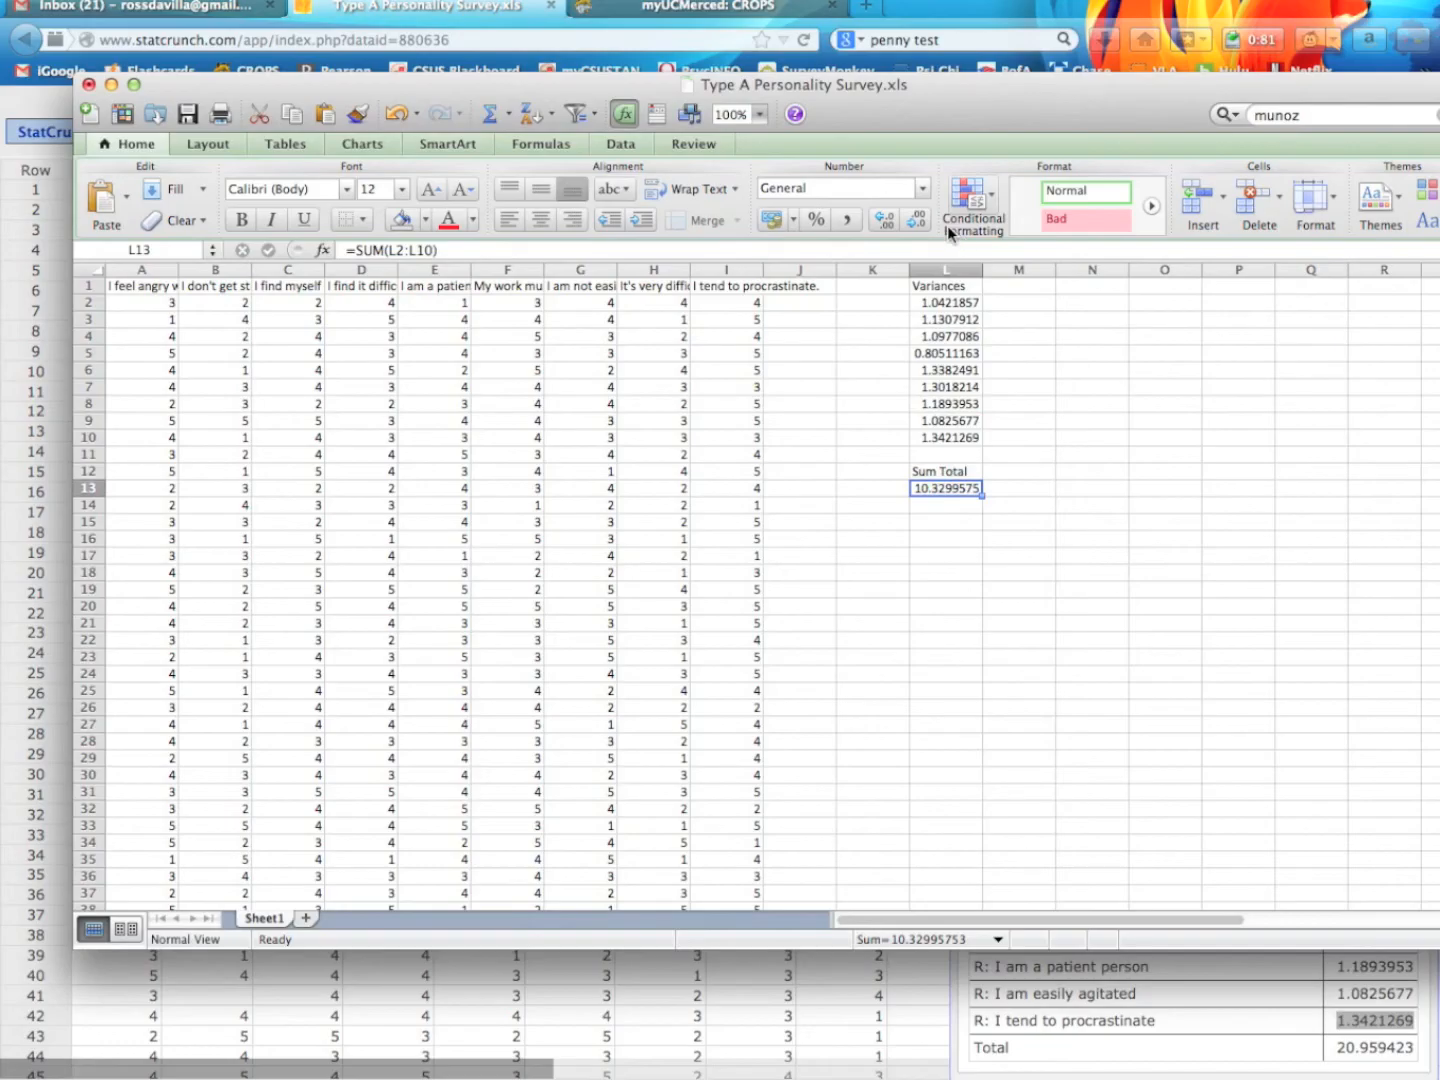
# Step: Shrink and move the Excel window so it shows the Variances column and leaves StatCrunch's Total variance uncovered
pyautogui.moveTo(884, 95); pyautogui.dragTo(1077, 83)
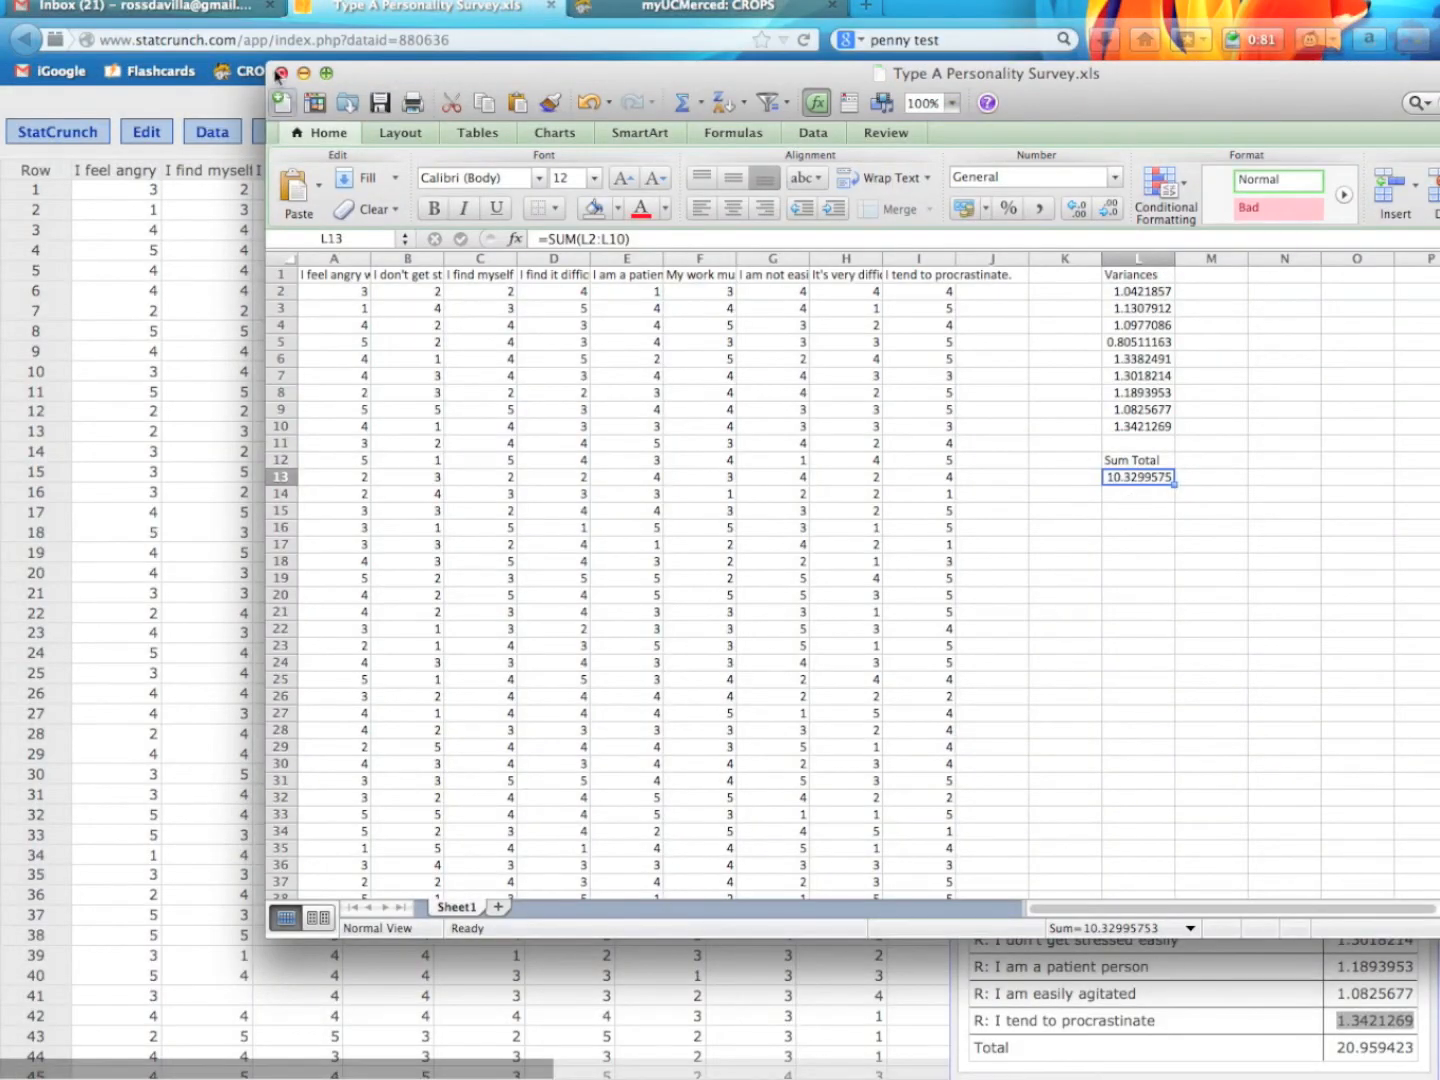
pyautogui.moveTo(268, 65); pyautogui.dragTo(959, 370)
pyautogui.hscroll(5, 1256, 627)
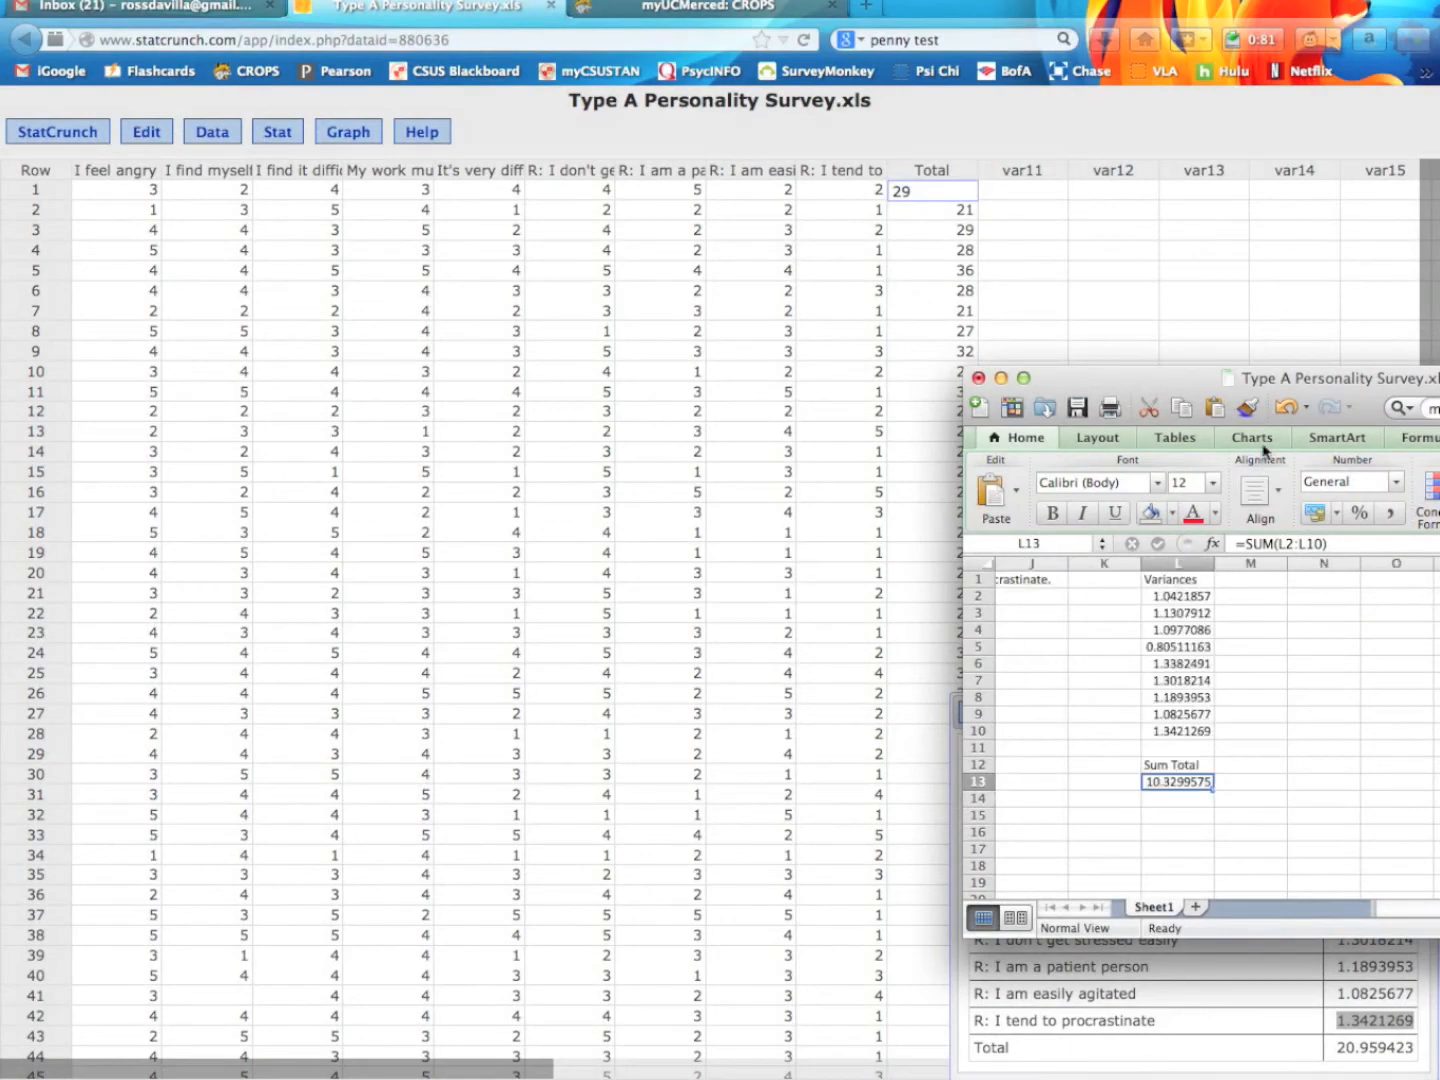
pyautogui.moveTo(1286, 373); pyautogui.dragTo(1301, 264)
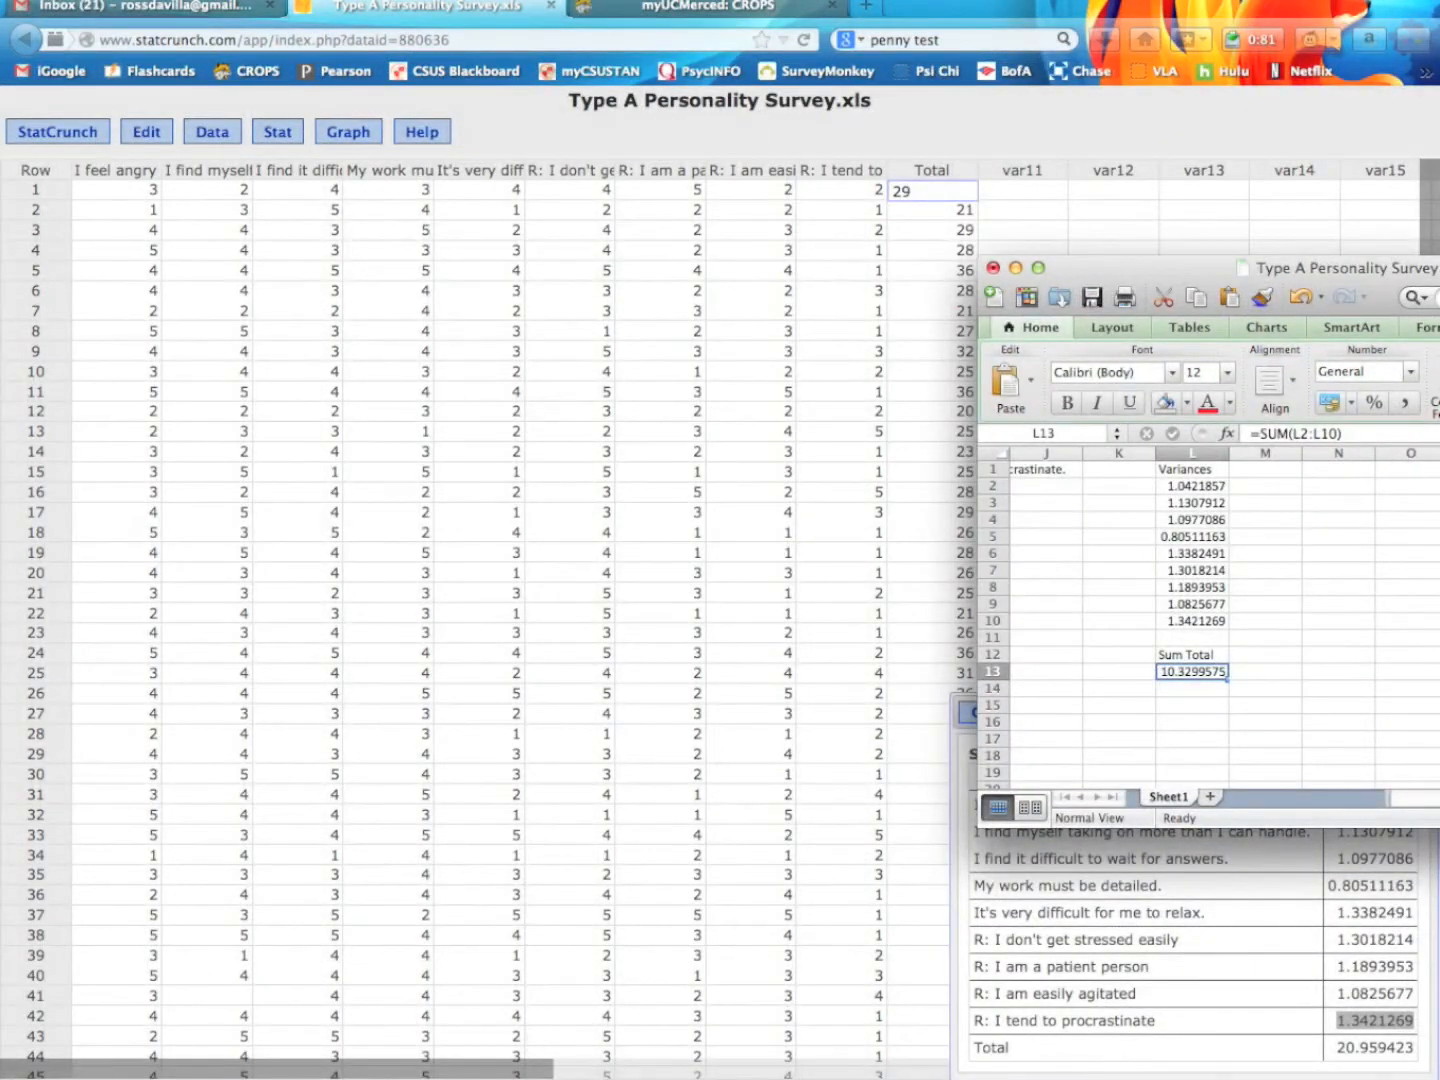
# Step: Switch to temp.docx in Word, move it clear of Excel, and paste a copy of the Cronbach's alpha formula's right-hand side below the definitions
pyautogui.press('super+Tab')
pyautogui.moveTo(599, 52); pyautogui.dragTo(504, 49)
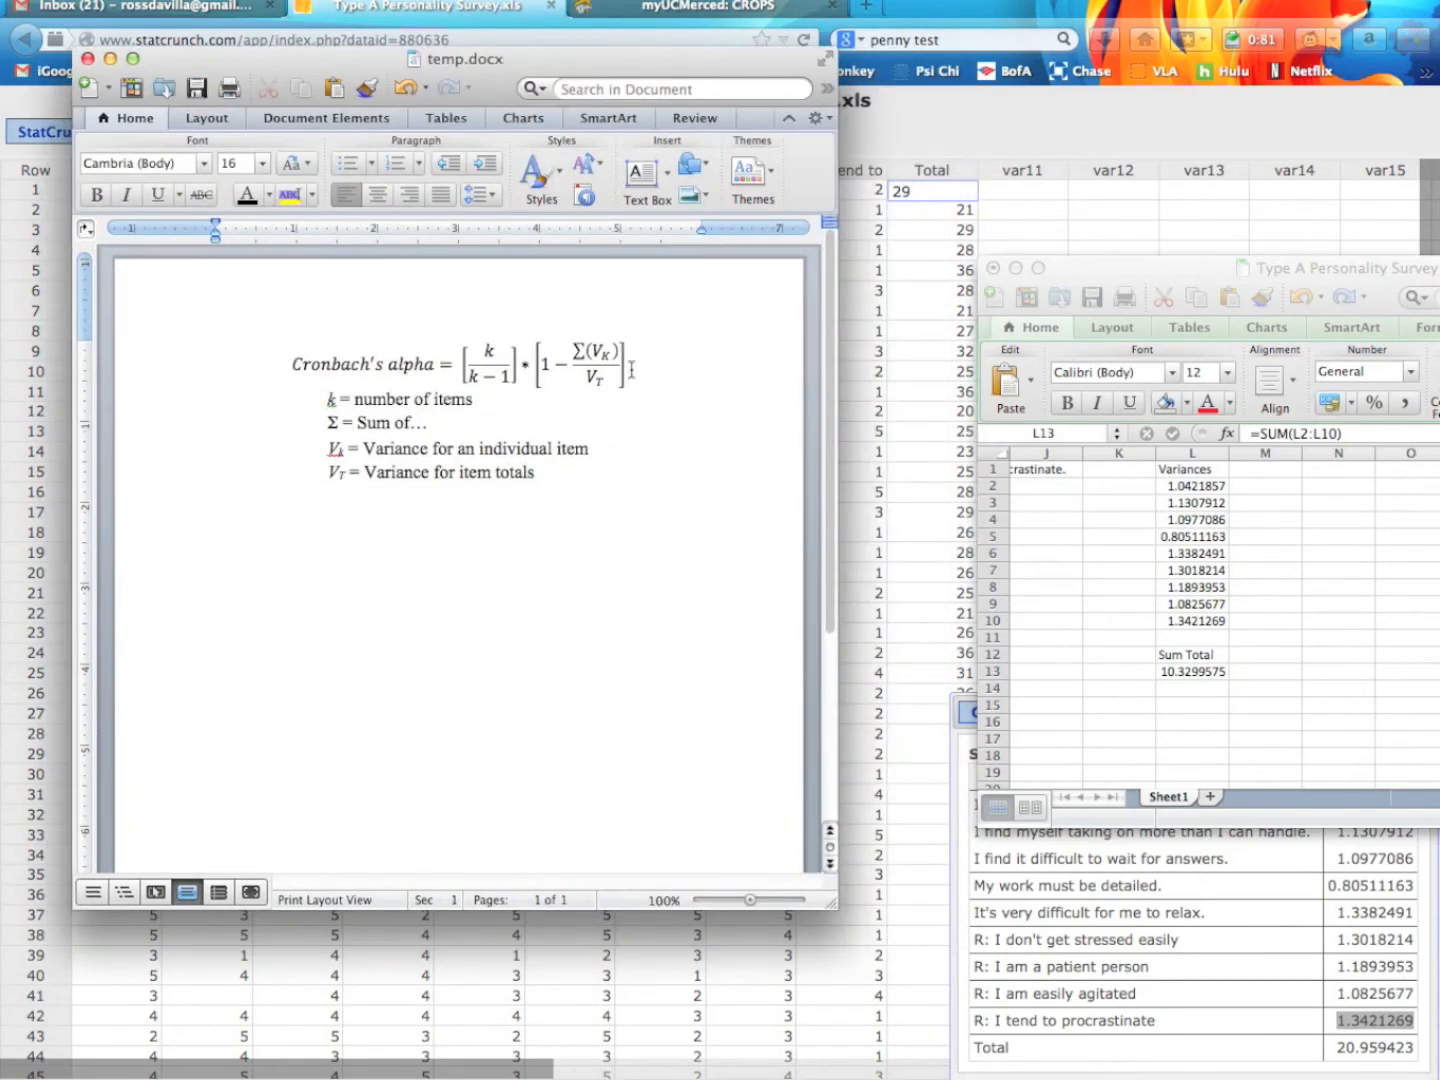
pyautogui.moveTo(631, 371); pyautogui.dragTo(488, 375)
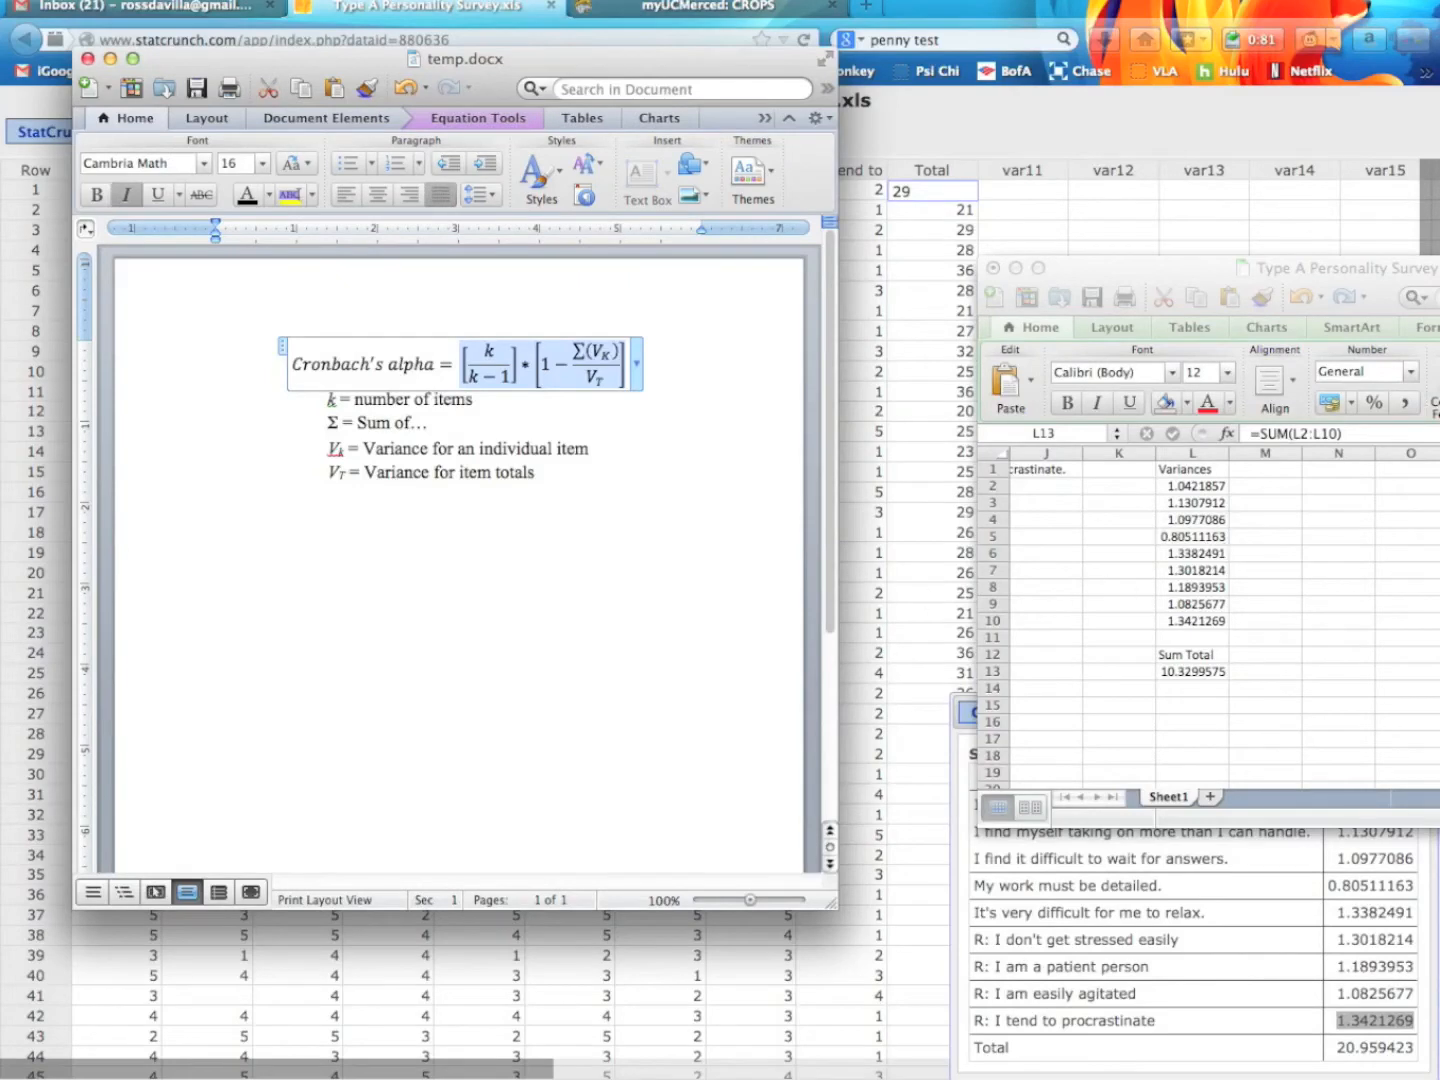
pyautogui.press('super+c')
pyautogui.click(537, 587)
pyautogui.press('super+v')
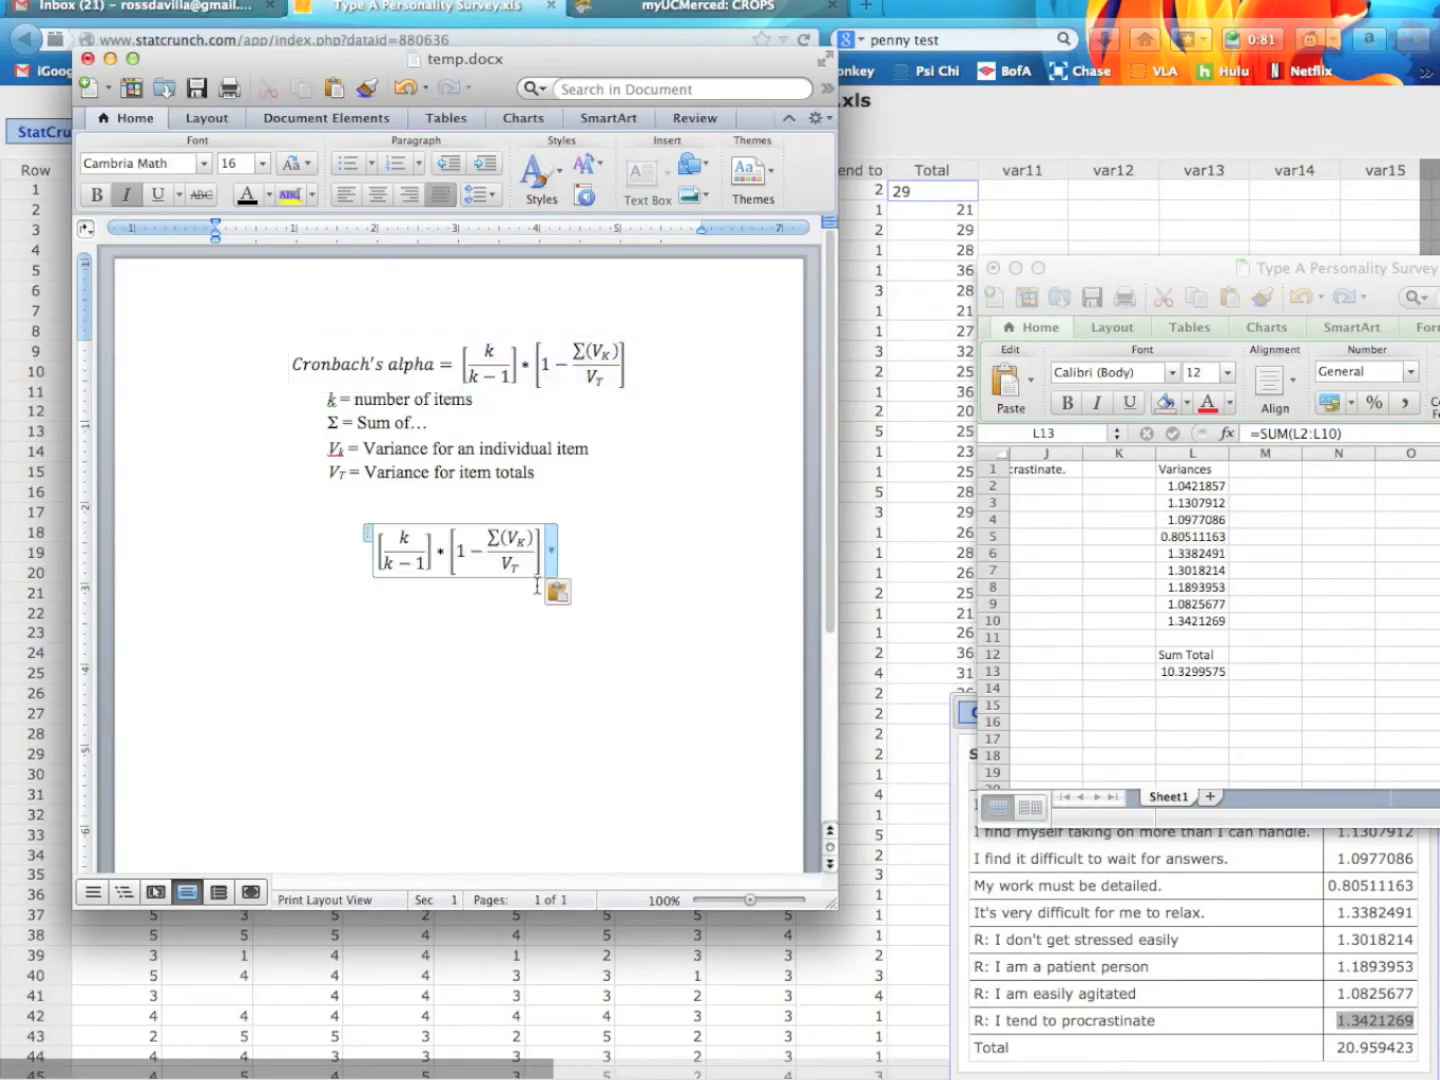
# Step: Replace both k terms in the copied formula's first fraction with 9
pyautogui.click(409, 540)
pyautogui.press('BackSpace')
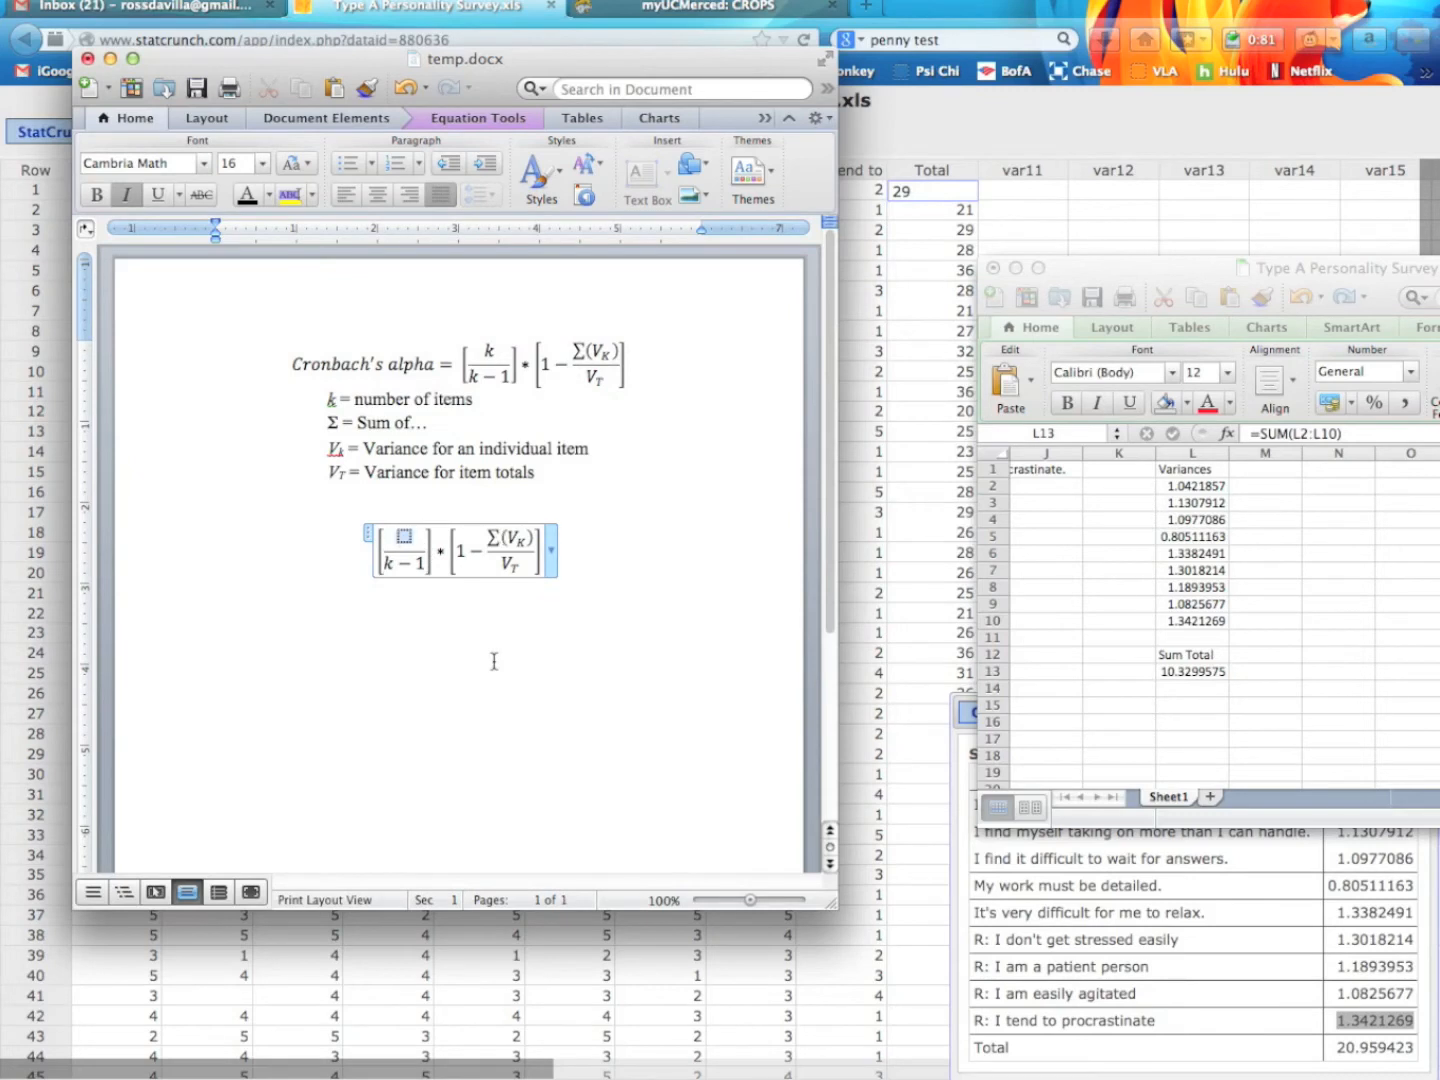
pyautogui.write('9')
pyautogui.doubleClick(395, 569)
pyautogui.write('9')
pyautogui.moveTo(390, 566); pyautogui.dragTo(428, 571)
# Step: Replace the sum of item variances in the copied formula's numerator with 10.3299575
pyautogui.moveTo(506, 541)
pyautogui.mouseDown()
pyautogui.moveTo(489, 539)
pyautogui.moveTo(529, 541)
pyautogui.mouseUp()
pyautogui.write('1')
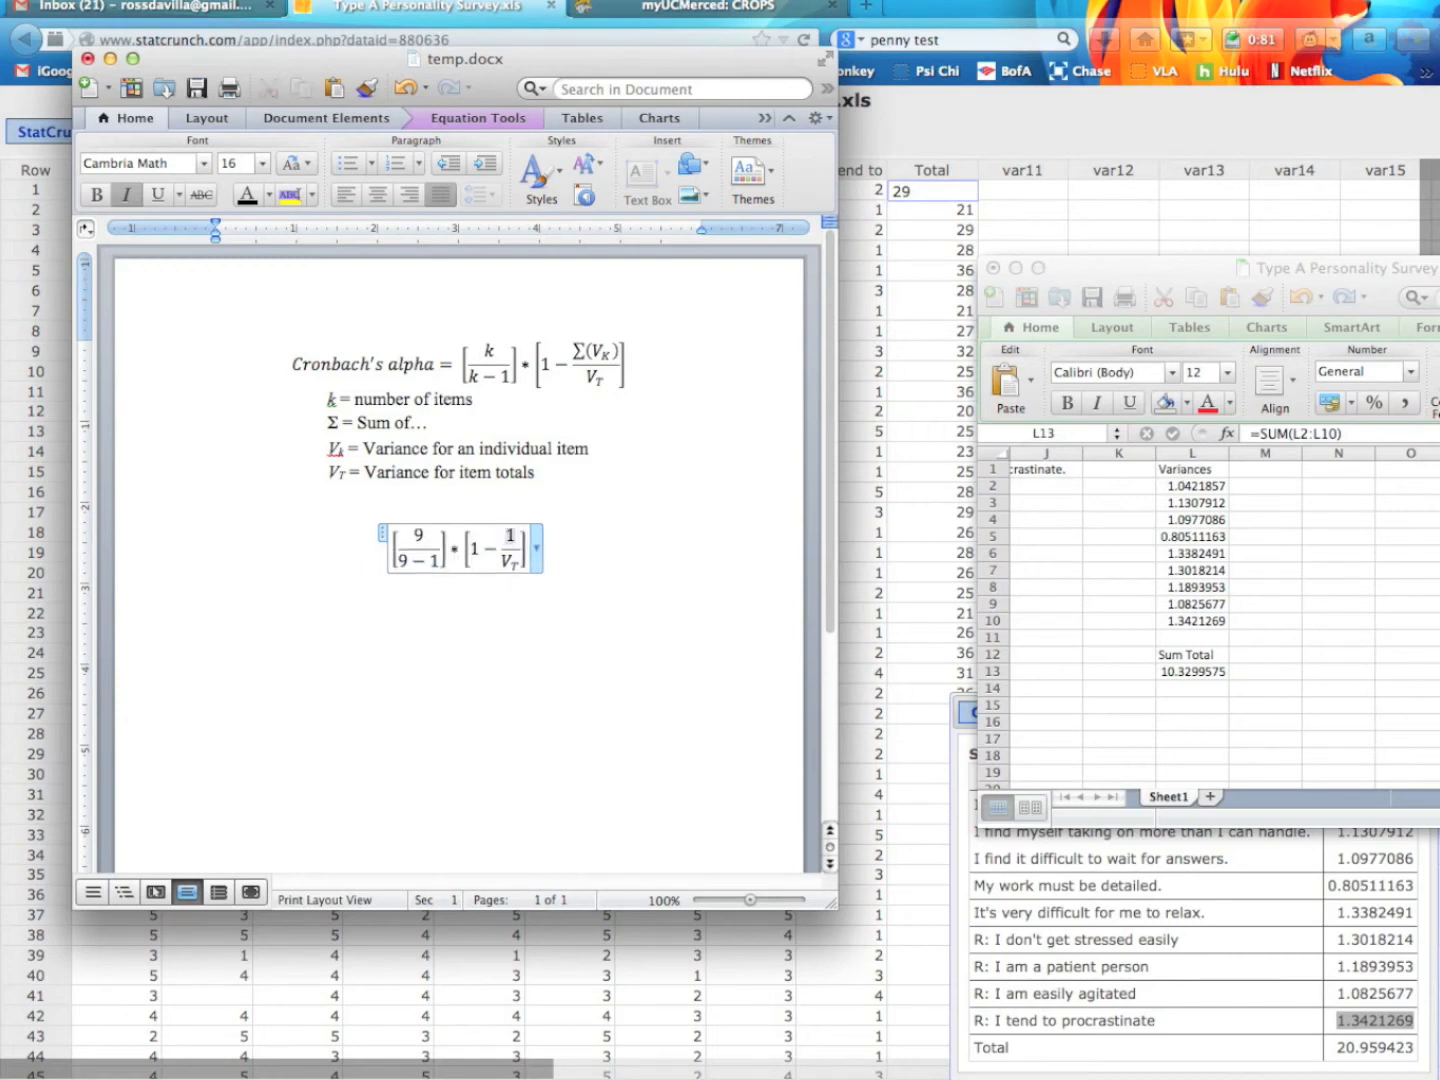
pyautogui.write('0.32')
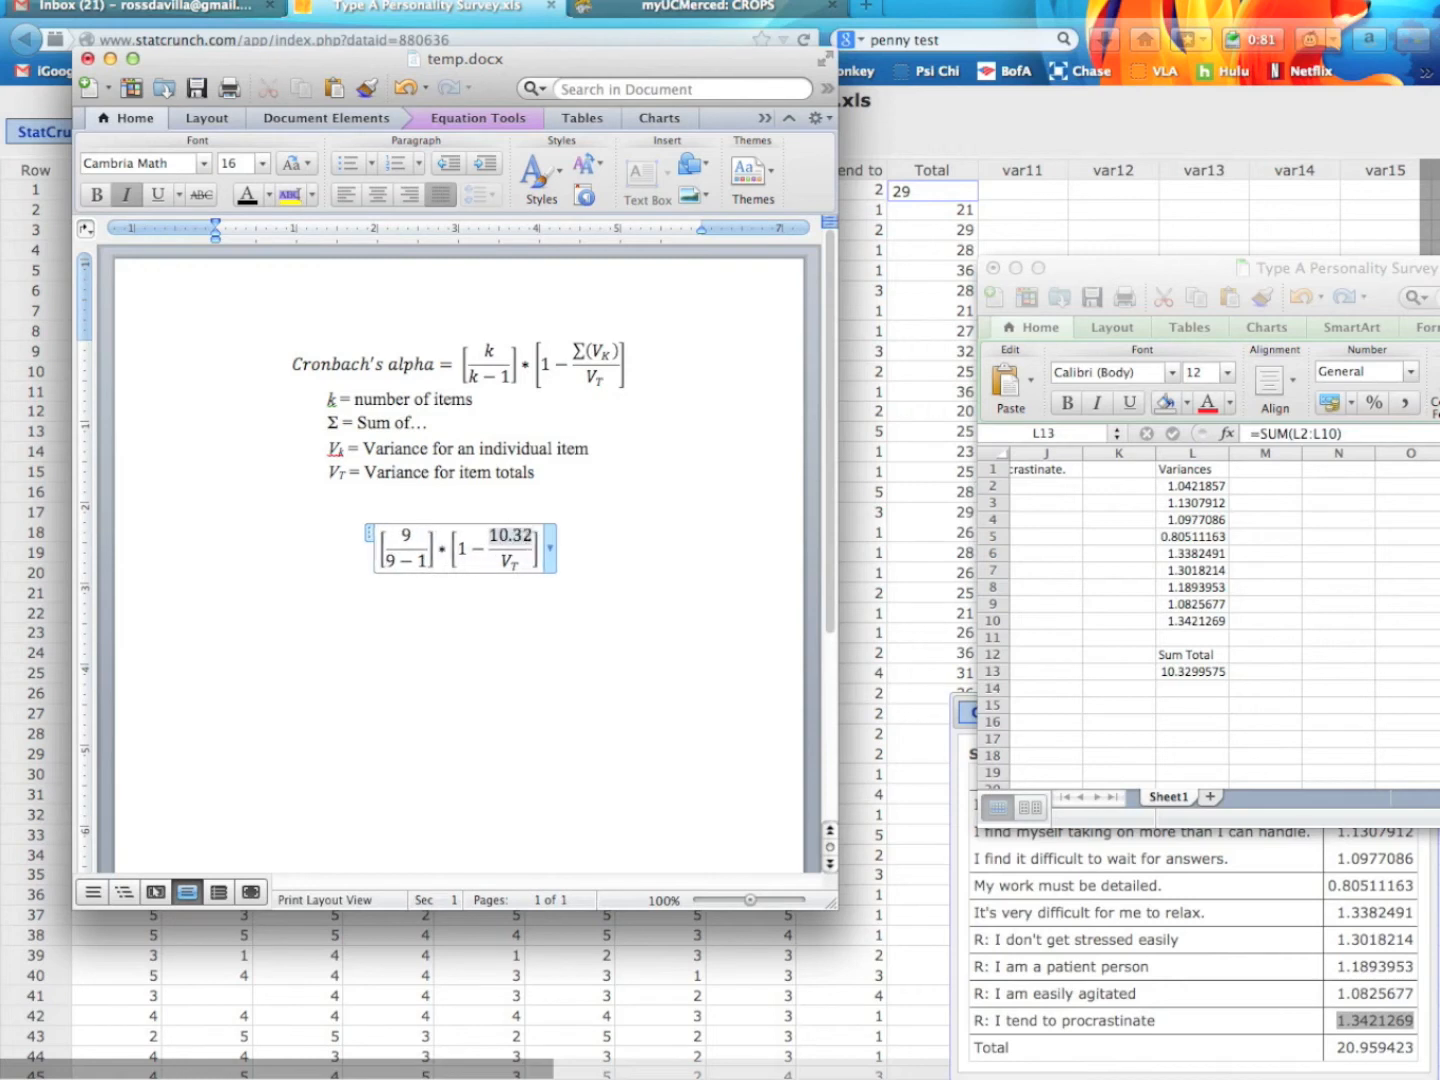
pyautogui.write('99575')
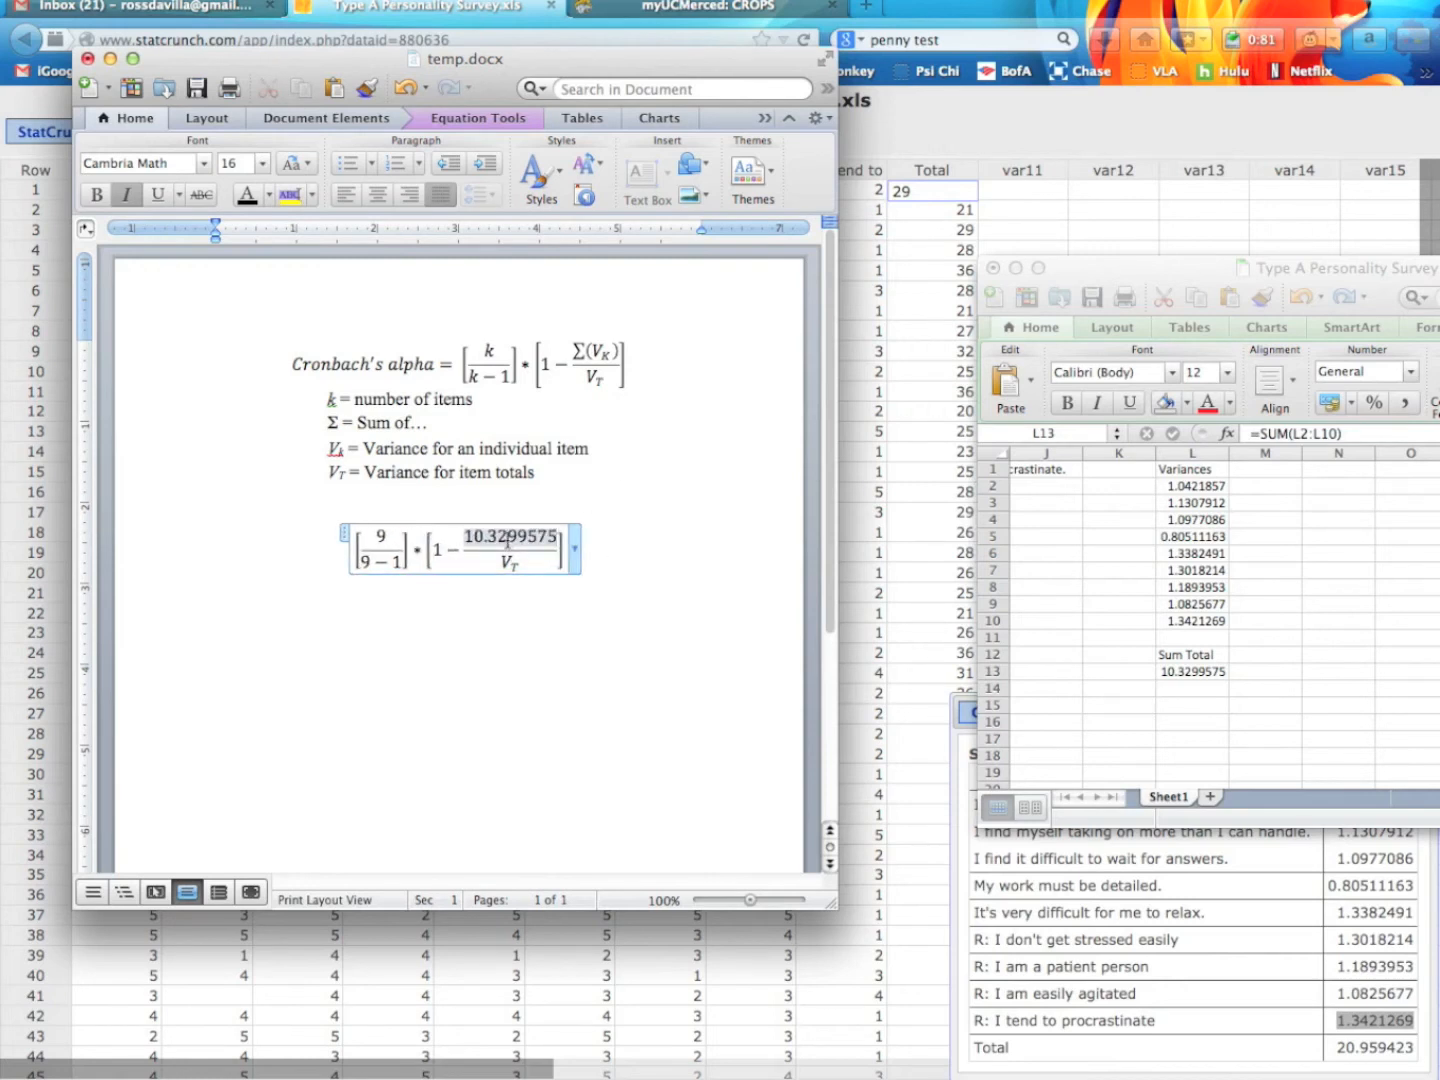
pyautogui.moveTo(558, 540); pyautogui.dragTo(491, 548)
pyautogui.doubleClick(470, 537)
pyautogui.click(554, 535)
# Step: Replace the total variance term in the copied formula's denominator with 20.959423
pyautogui.click(518, 563)
pyautogui.moveTo(518, 563); pyautogui.dragTo(501, 562)
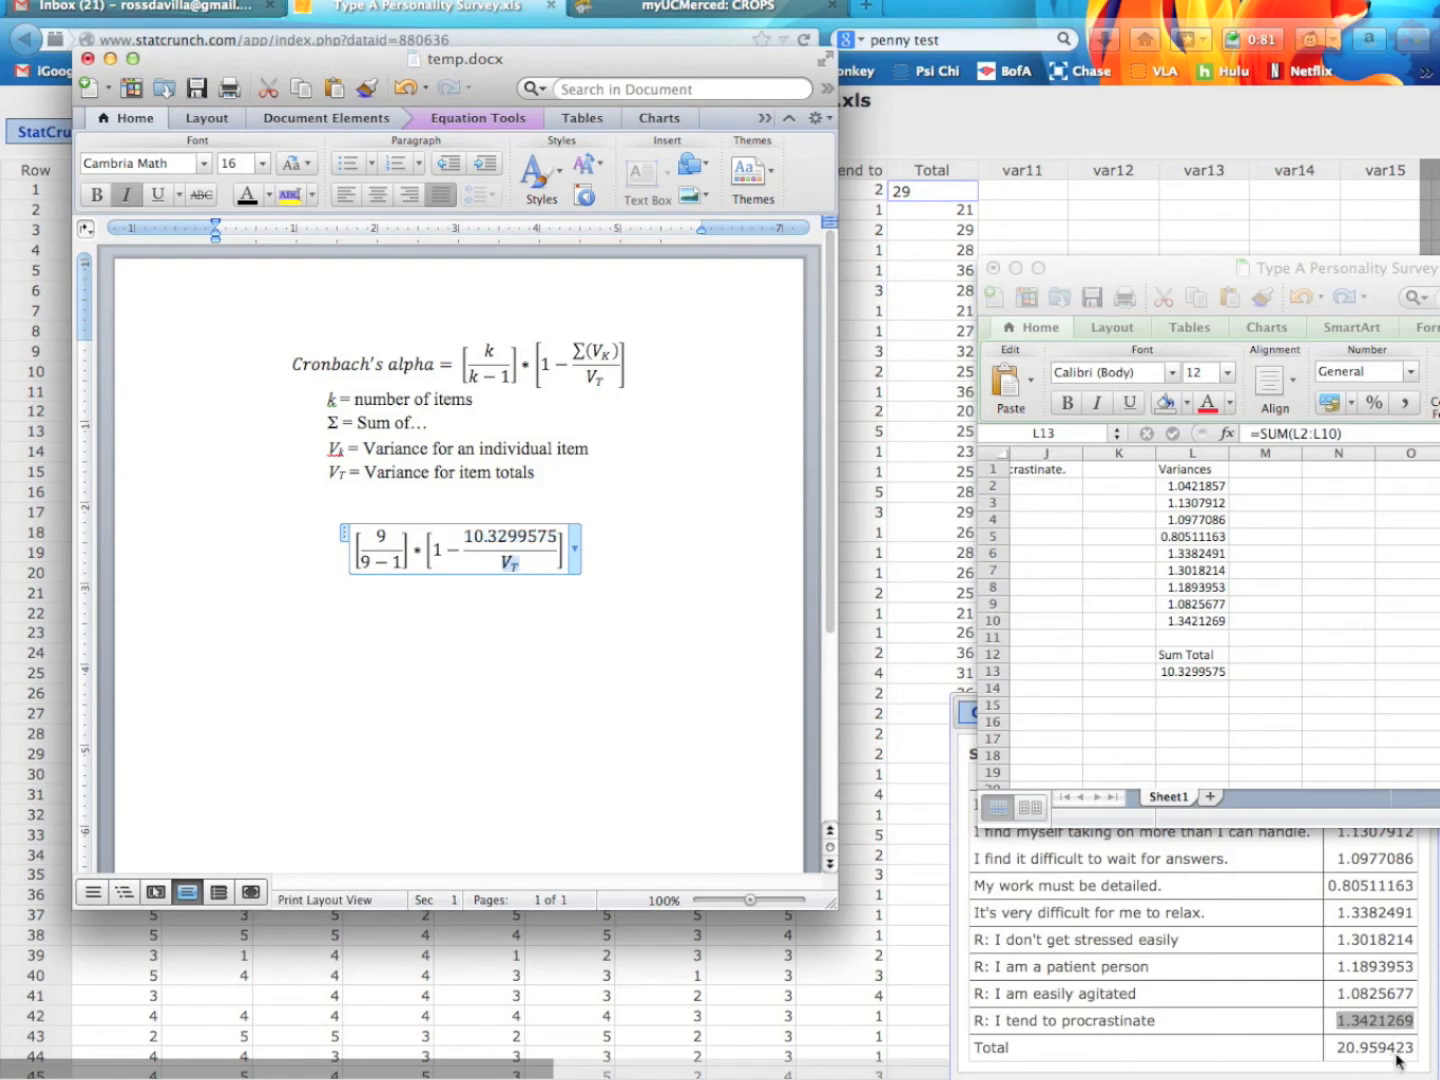
pyautogui.write('28')
pyautogui.press('BackSpace')
pyautogui.write('0.959423')
pyautogui.click(655, 553)
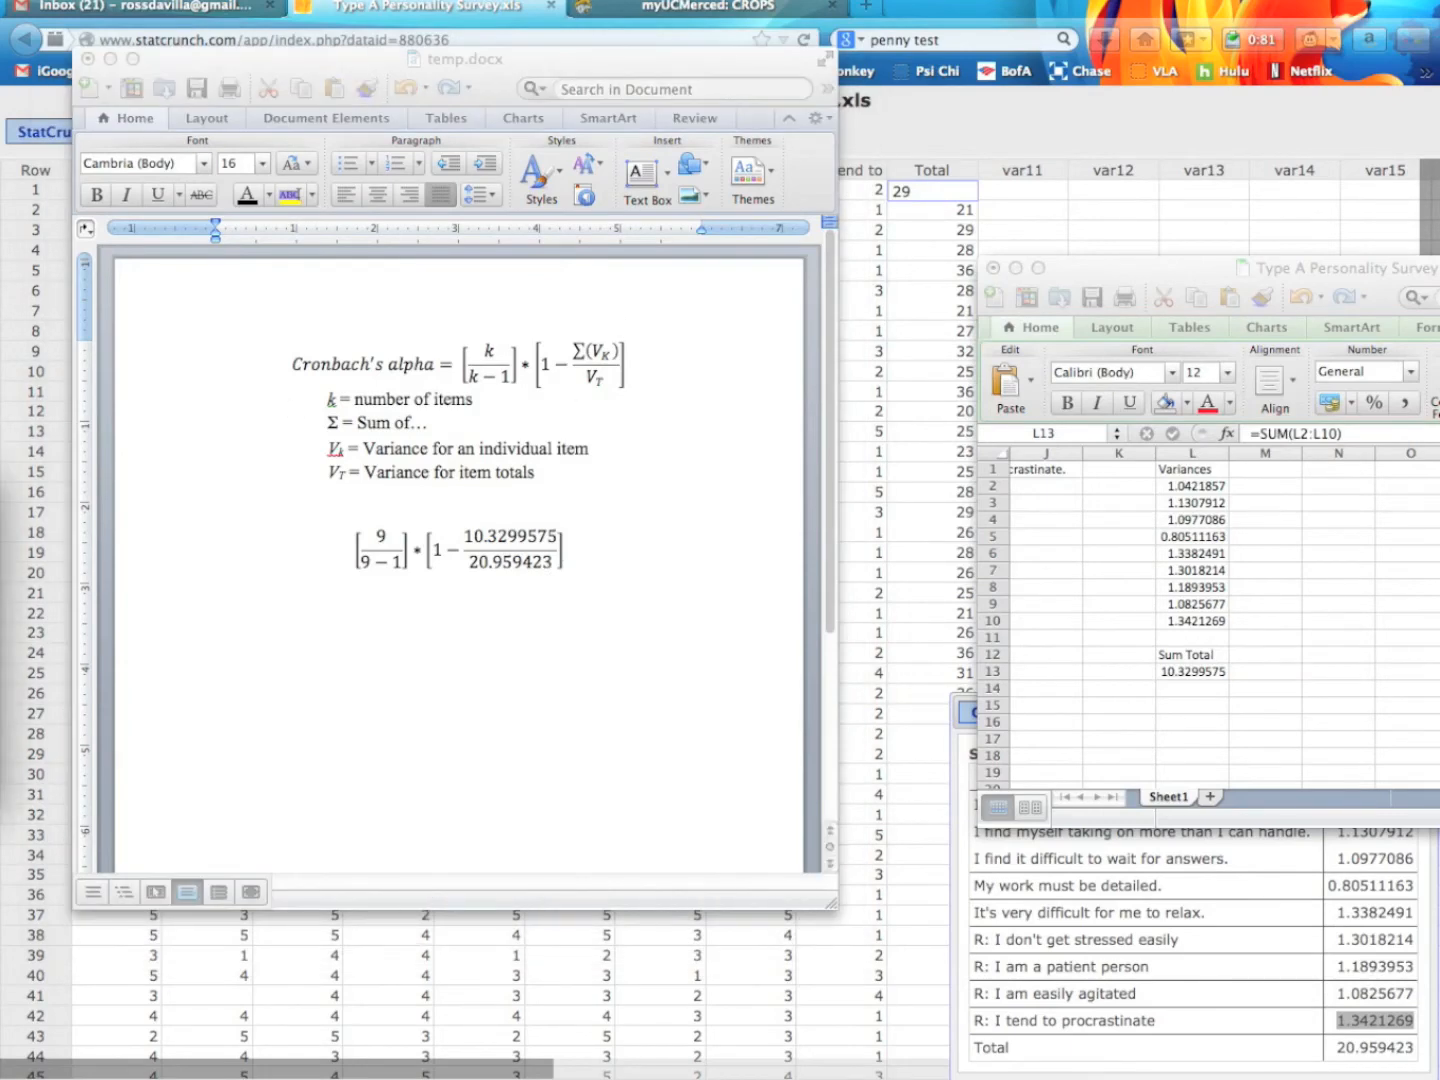
# Step: Move the Calculator clear of the Word document and start a new line below the filled-in formula
pyautogui.moveTo(820, 342); pyautogui.dragTo(1125, 300)
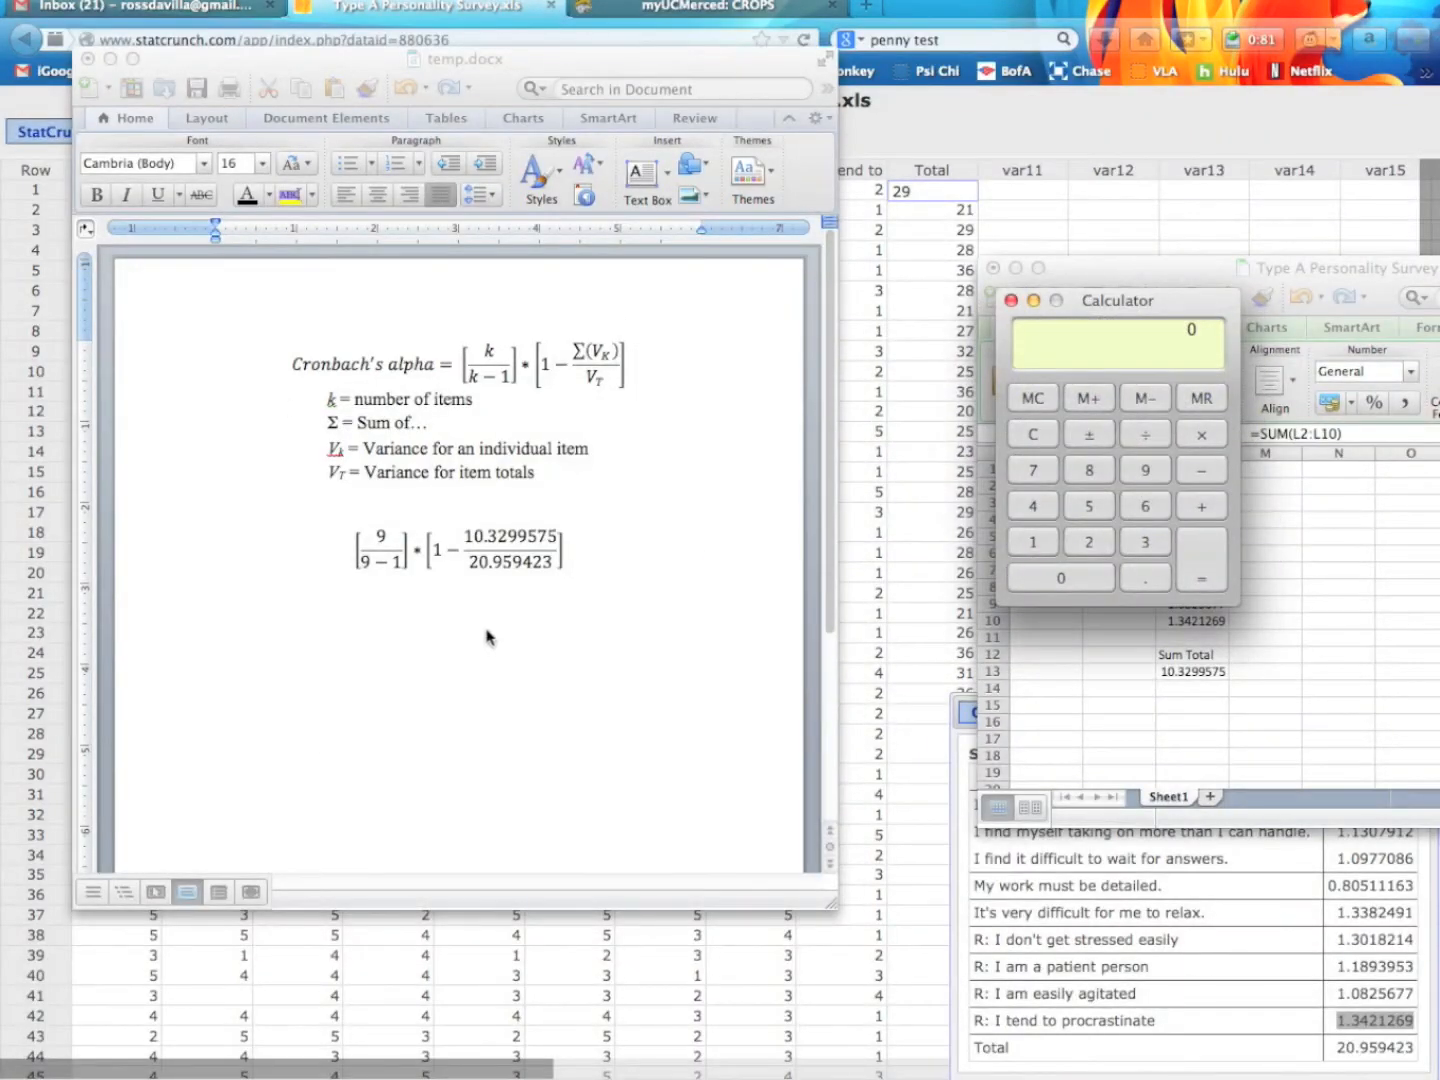
pyautogui.click(540, 586)
pyautogui.click(588, 554)
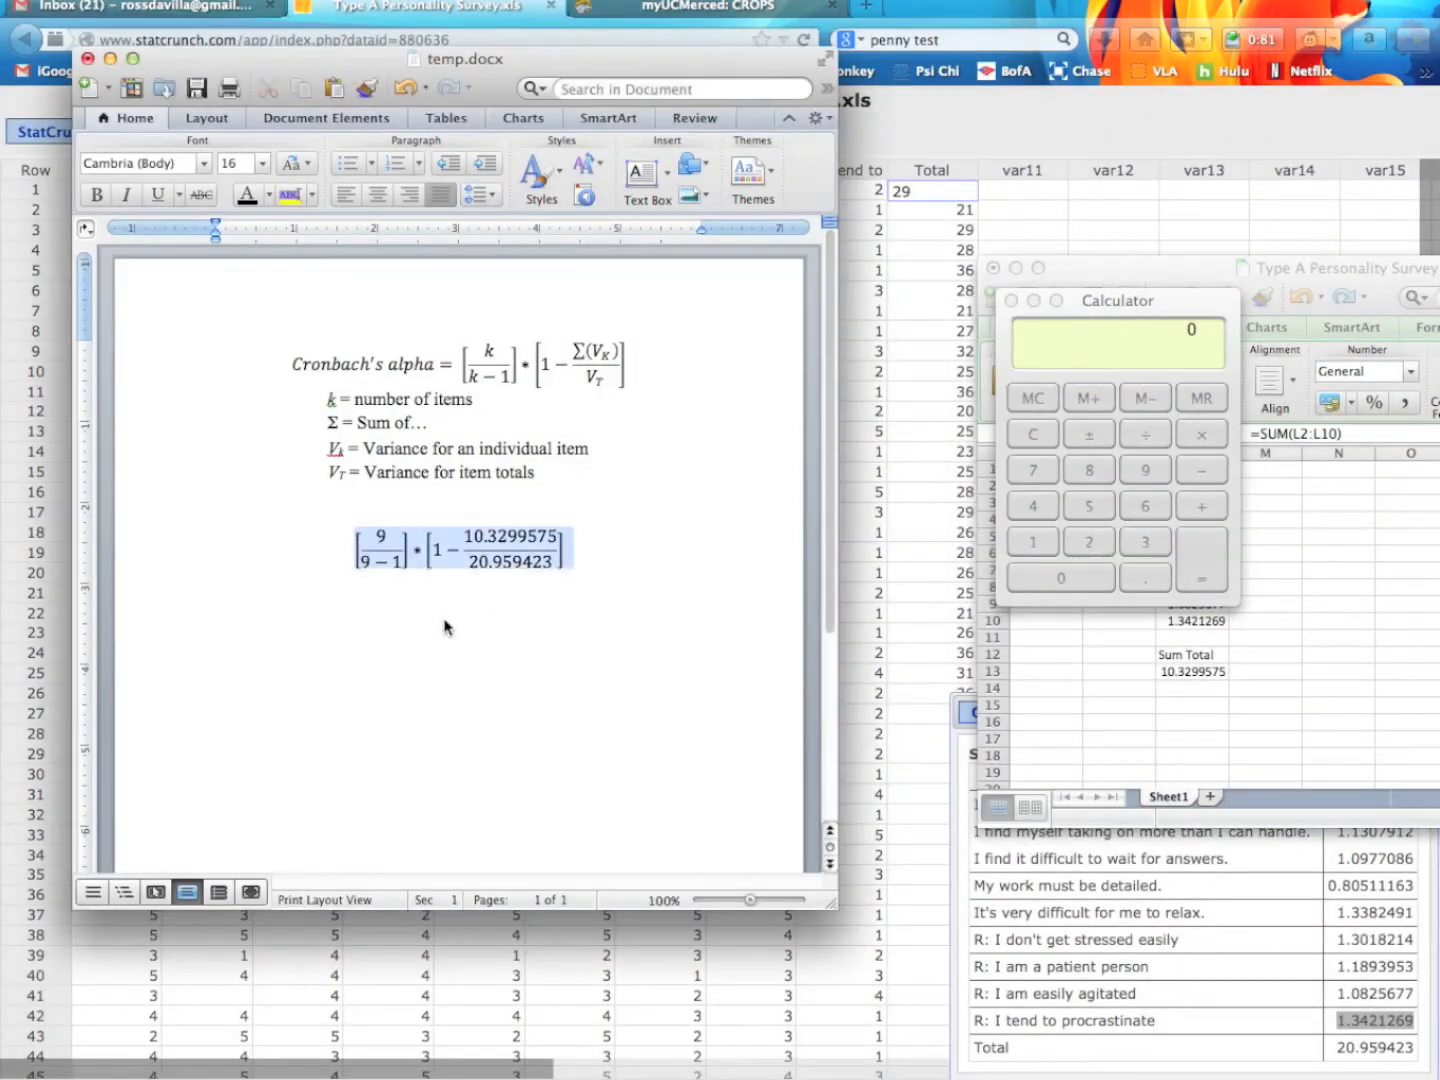
pyautogui.click(575, 548)
pyautogui.click(624, 562)
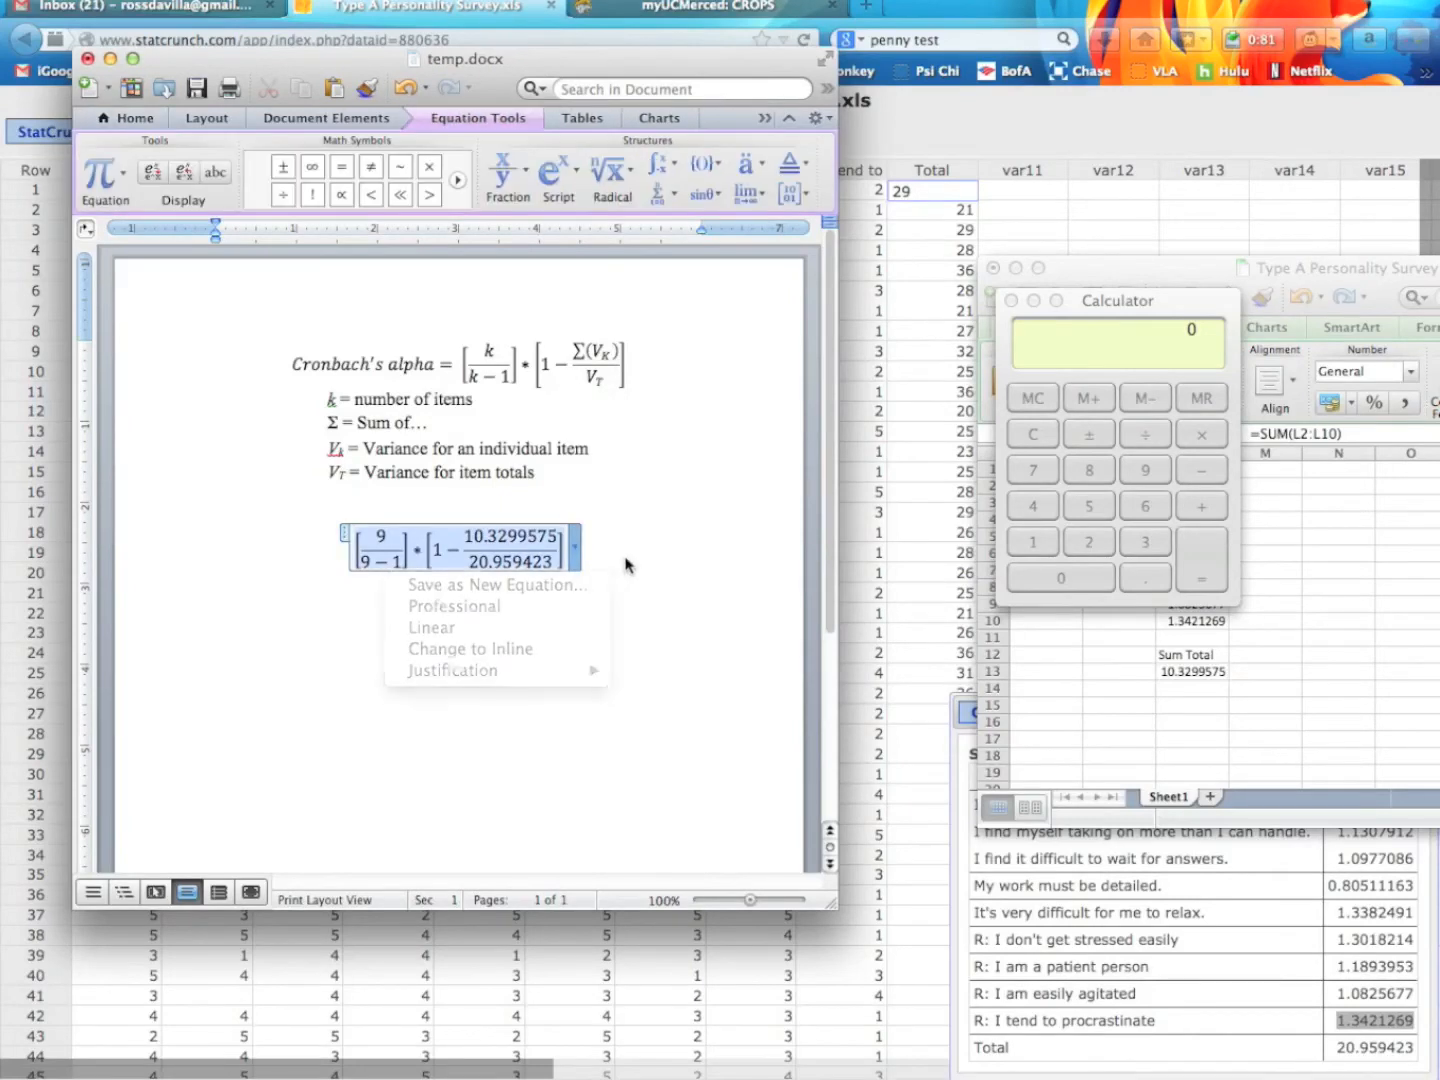
pyautogui.click(640, 564)
pyautogui.press('Return')
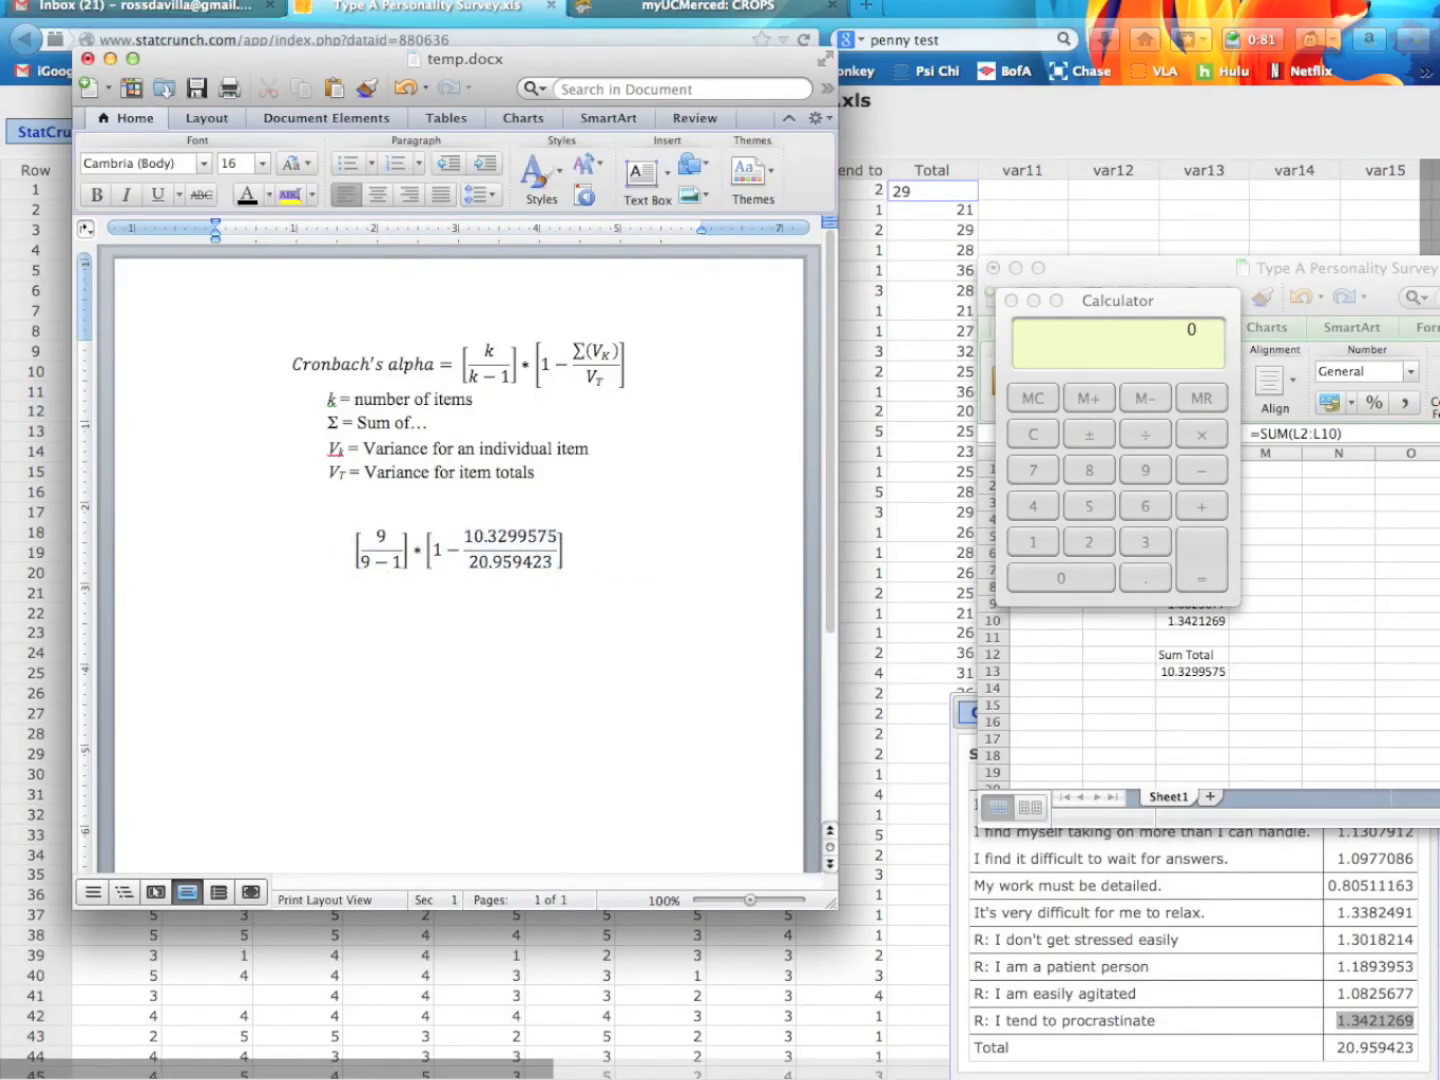
# Step: Paste a second copy of the filled-in formula below the first and divide 9 by 8 in the Calculator
pyautogui.press('super+v')
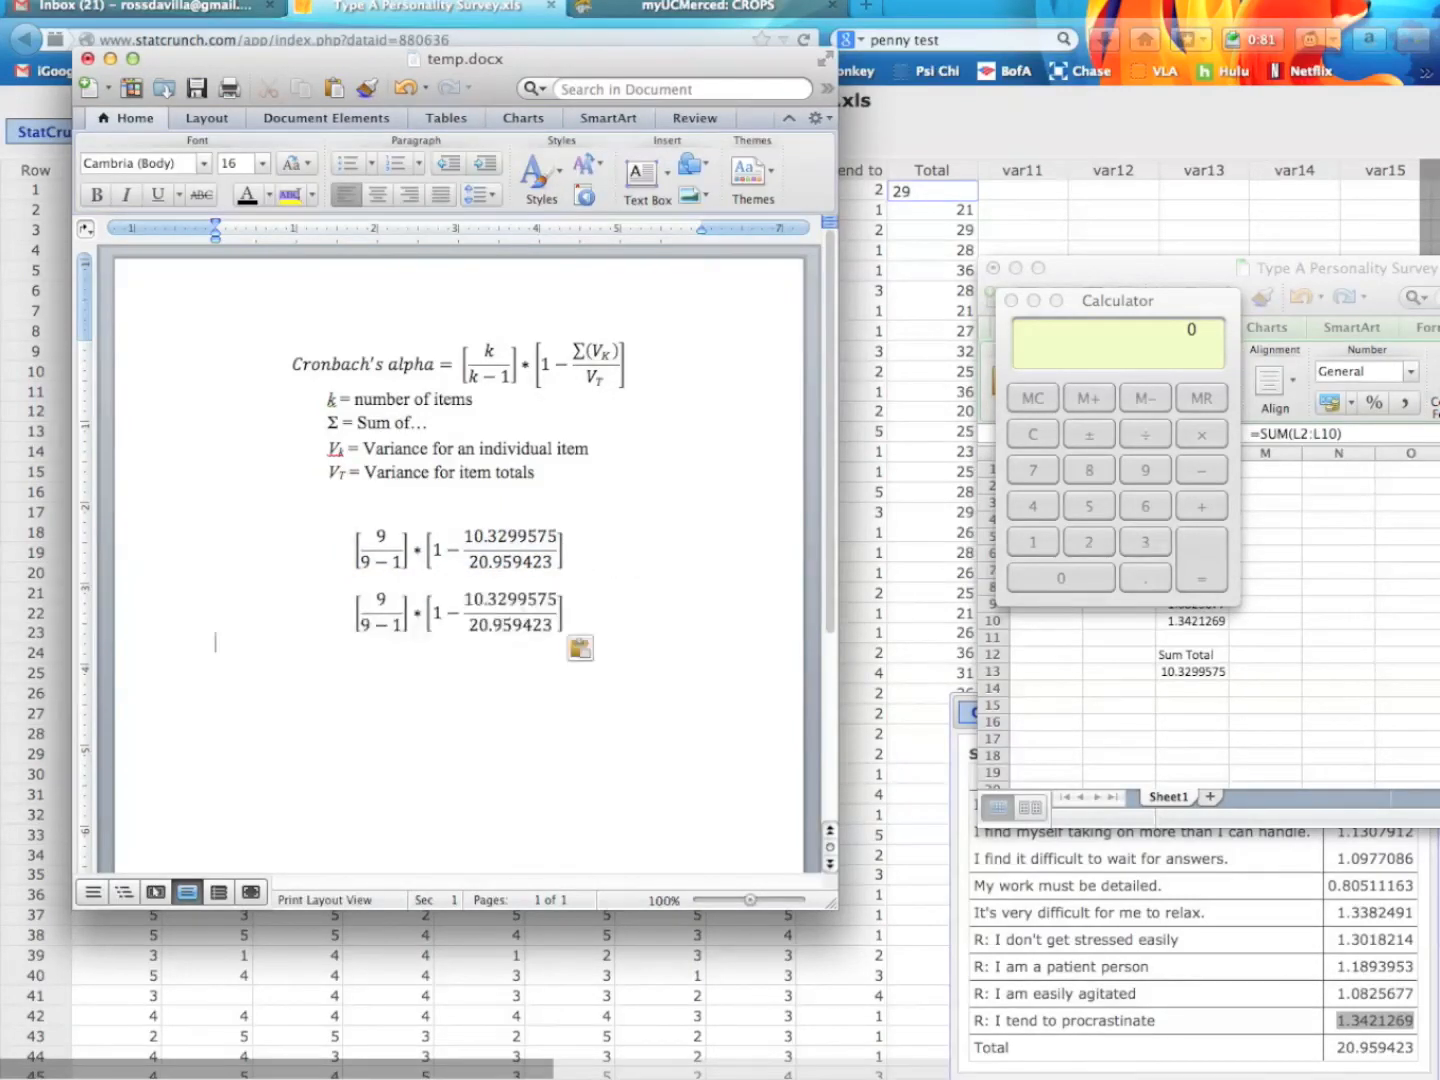
pyautogui.click(1030, 430)
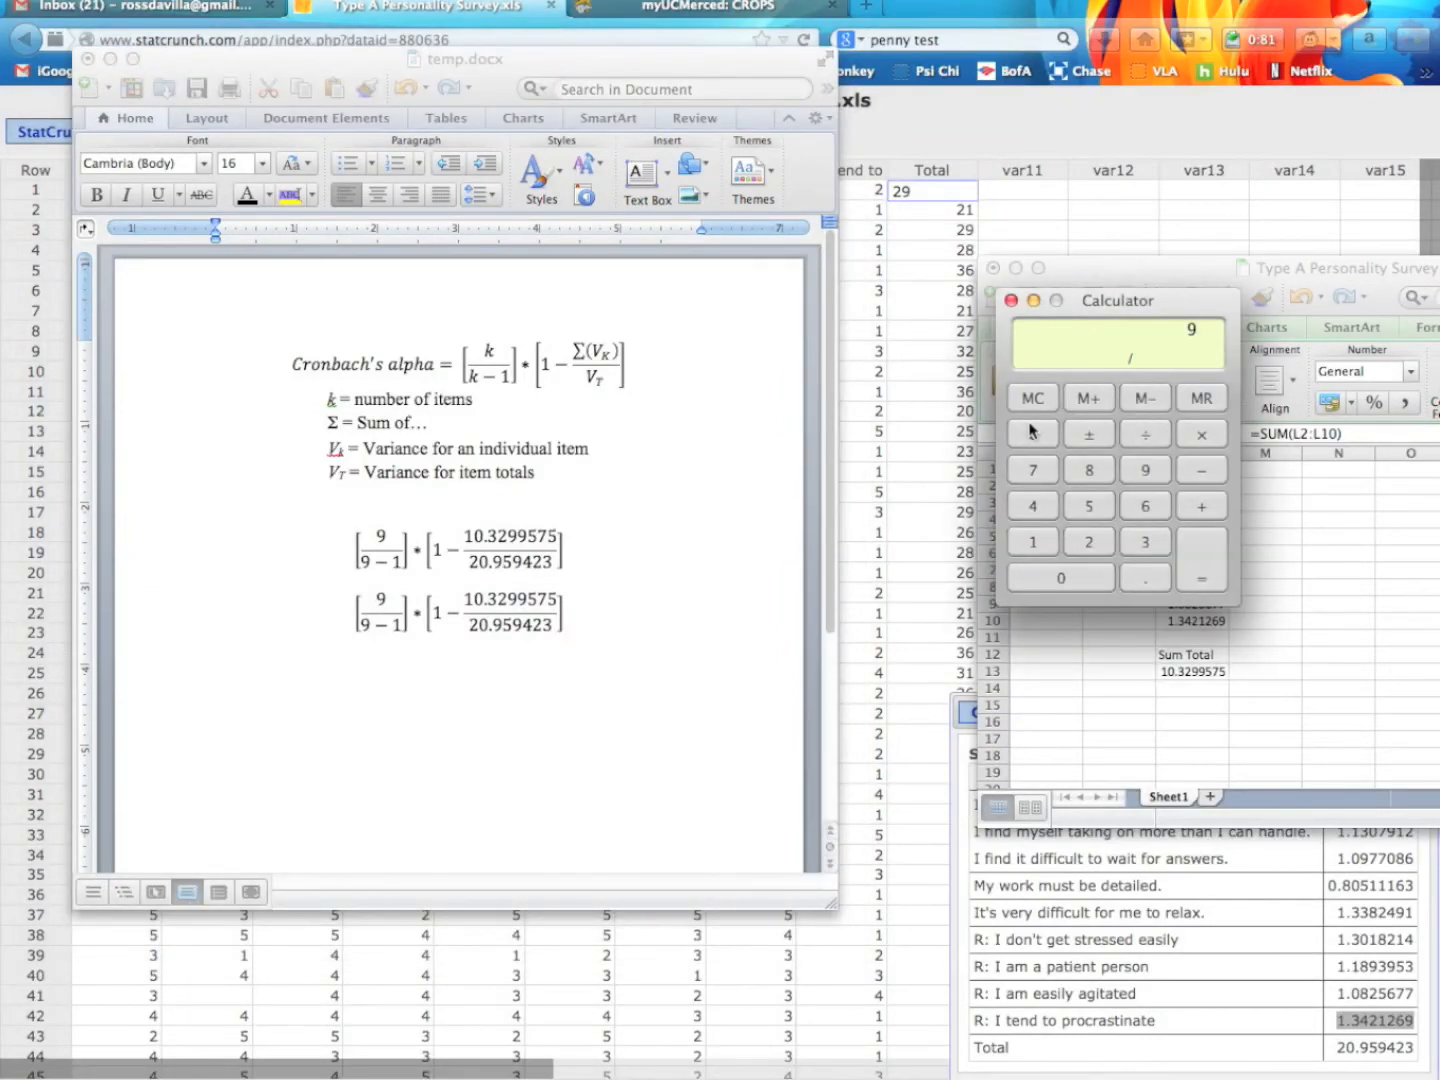
pyautogui.write('8')
pyautogui.press('Return')
# Step: Replace the bracketed 9/(9 − 1) fraction in the second formula copy in Word with 1.125
pyautogui.click(425, 605)
pyautogui.click(392, 612)
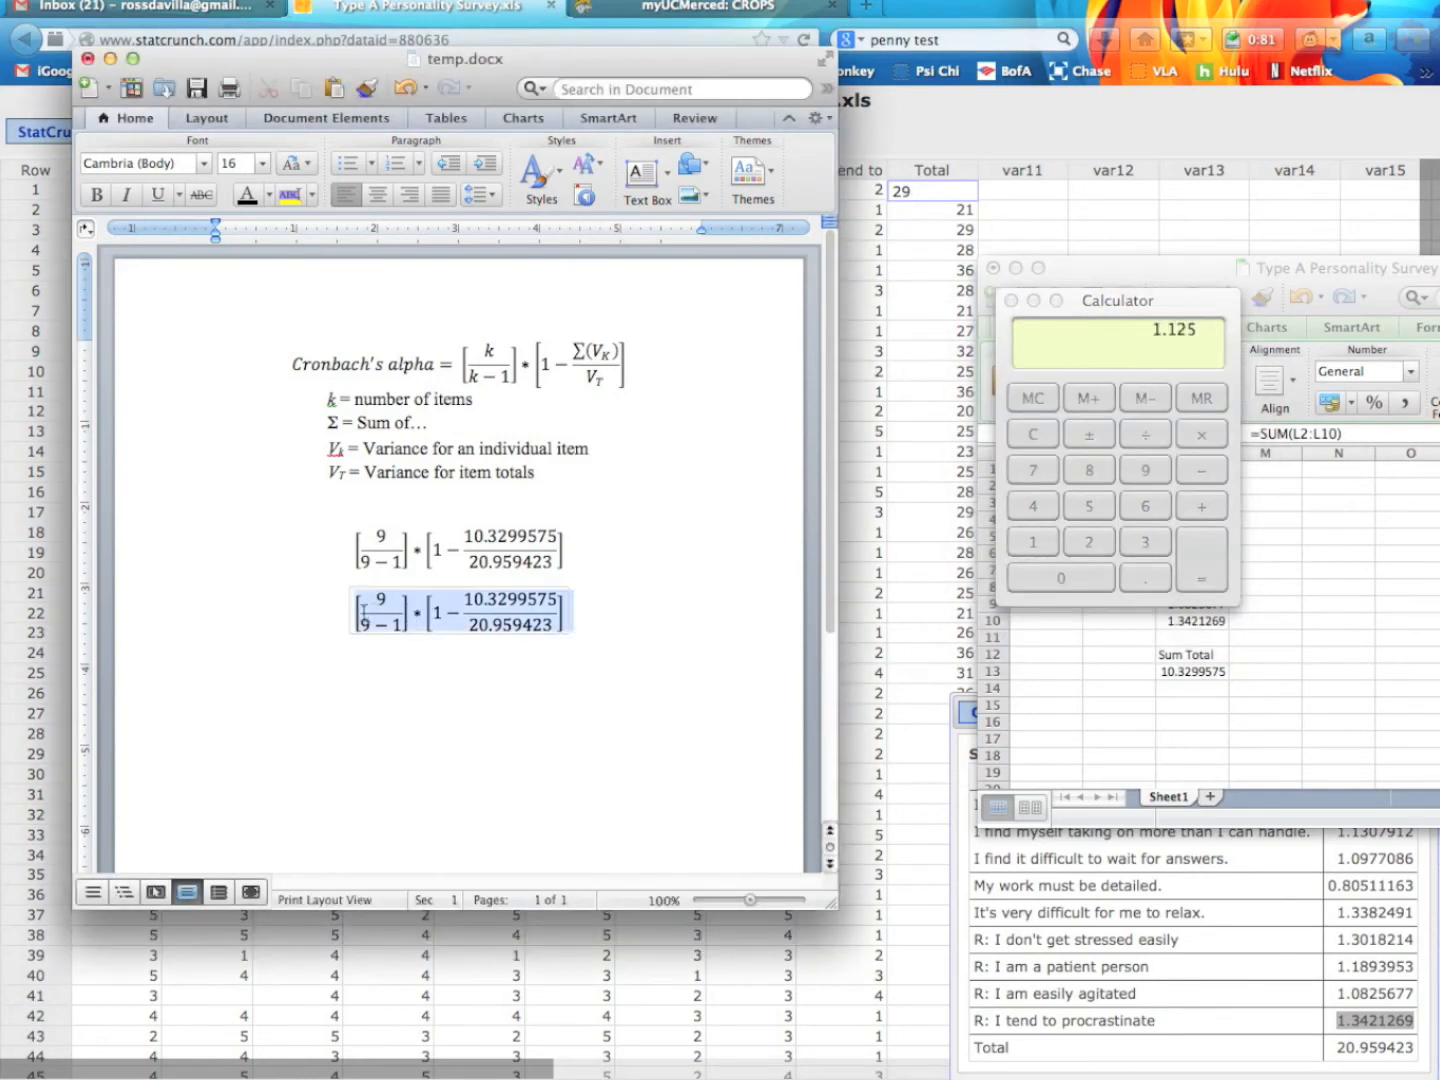
pyautogui.click(364, 610)
pyautogui.moveTo(355, 612); pyautogui.dragTo(407, 613)
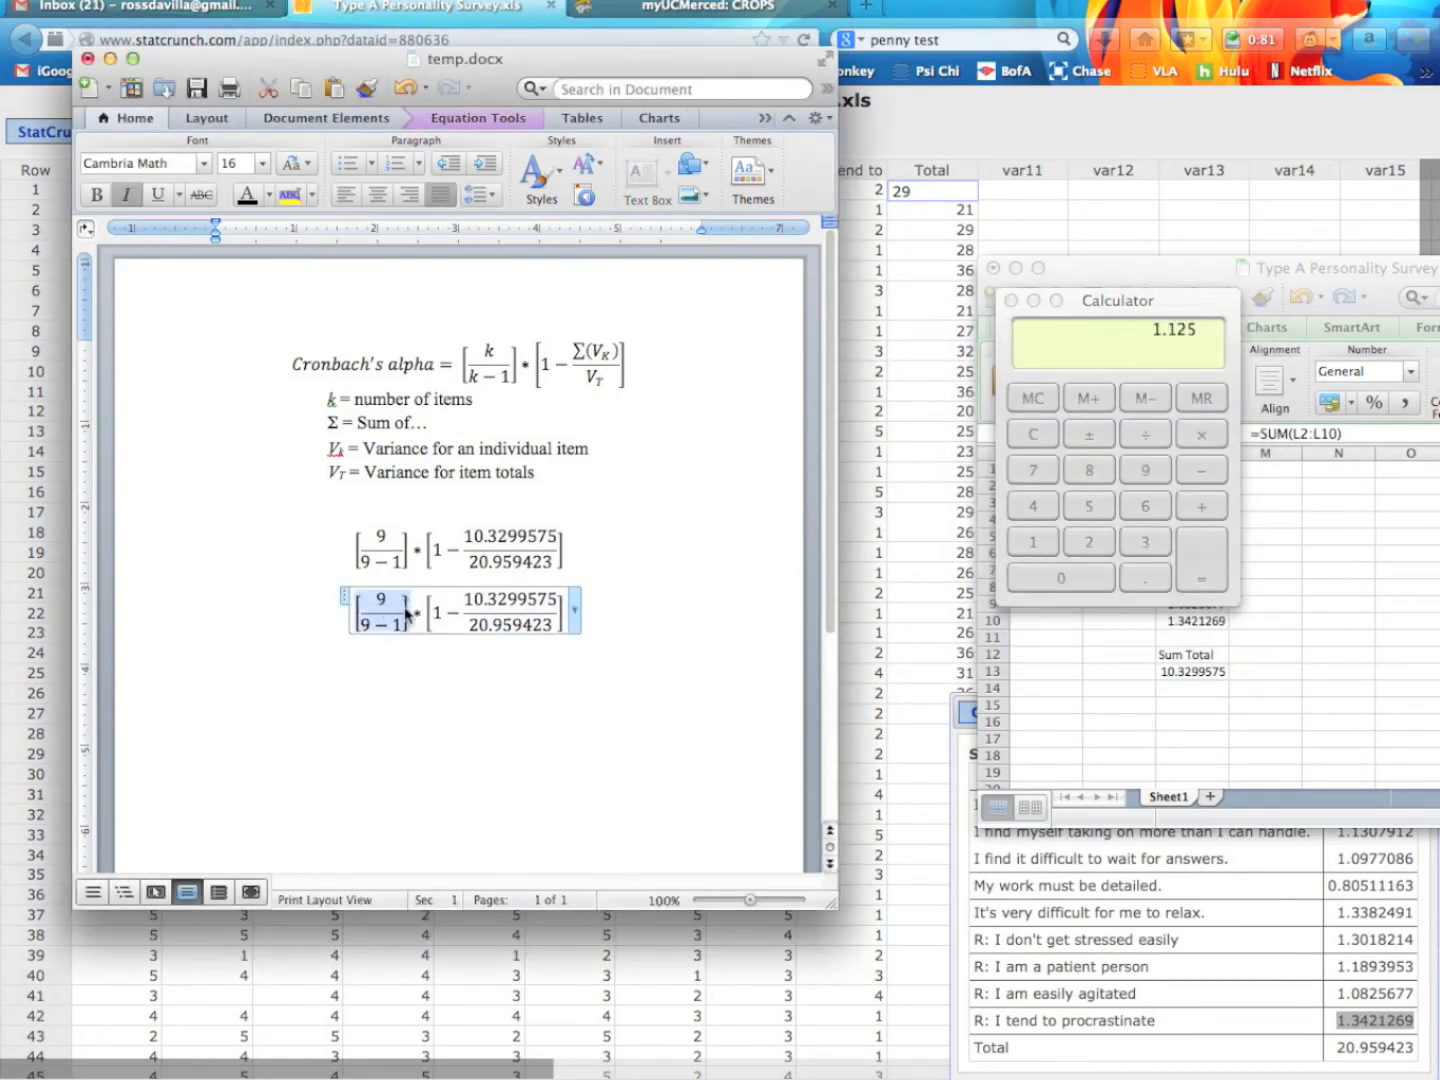
pyautogui.write('1.12')
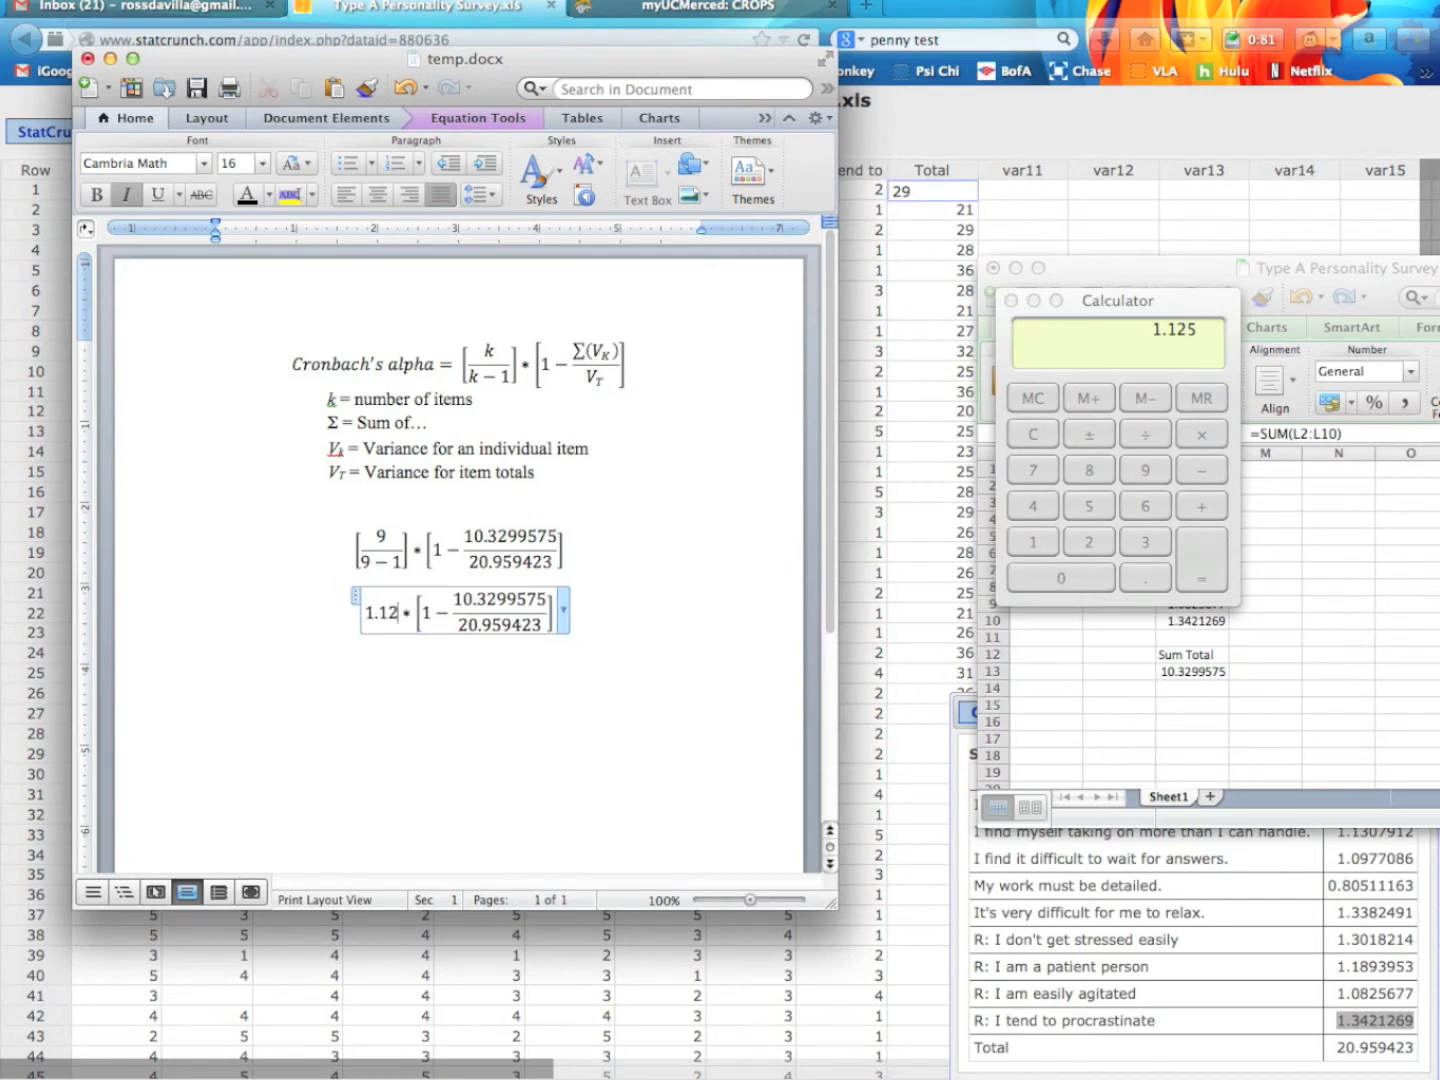
pyautogui.write('5')
# Step: Clear the Calculator and divide 10.3299575 by 20.959423
pyautogui.click(1032, 435)
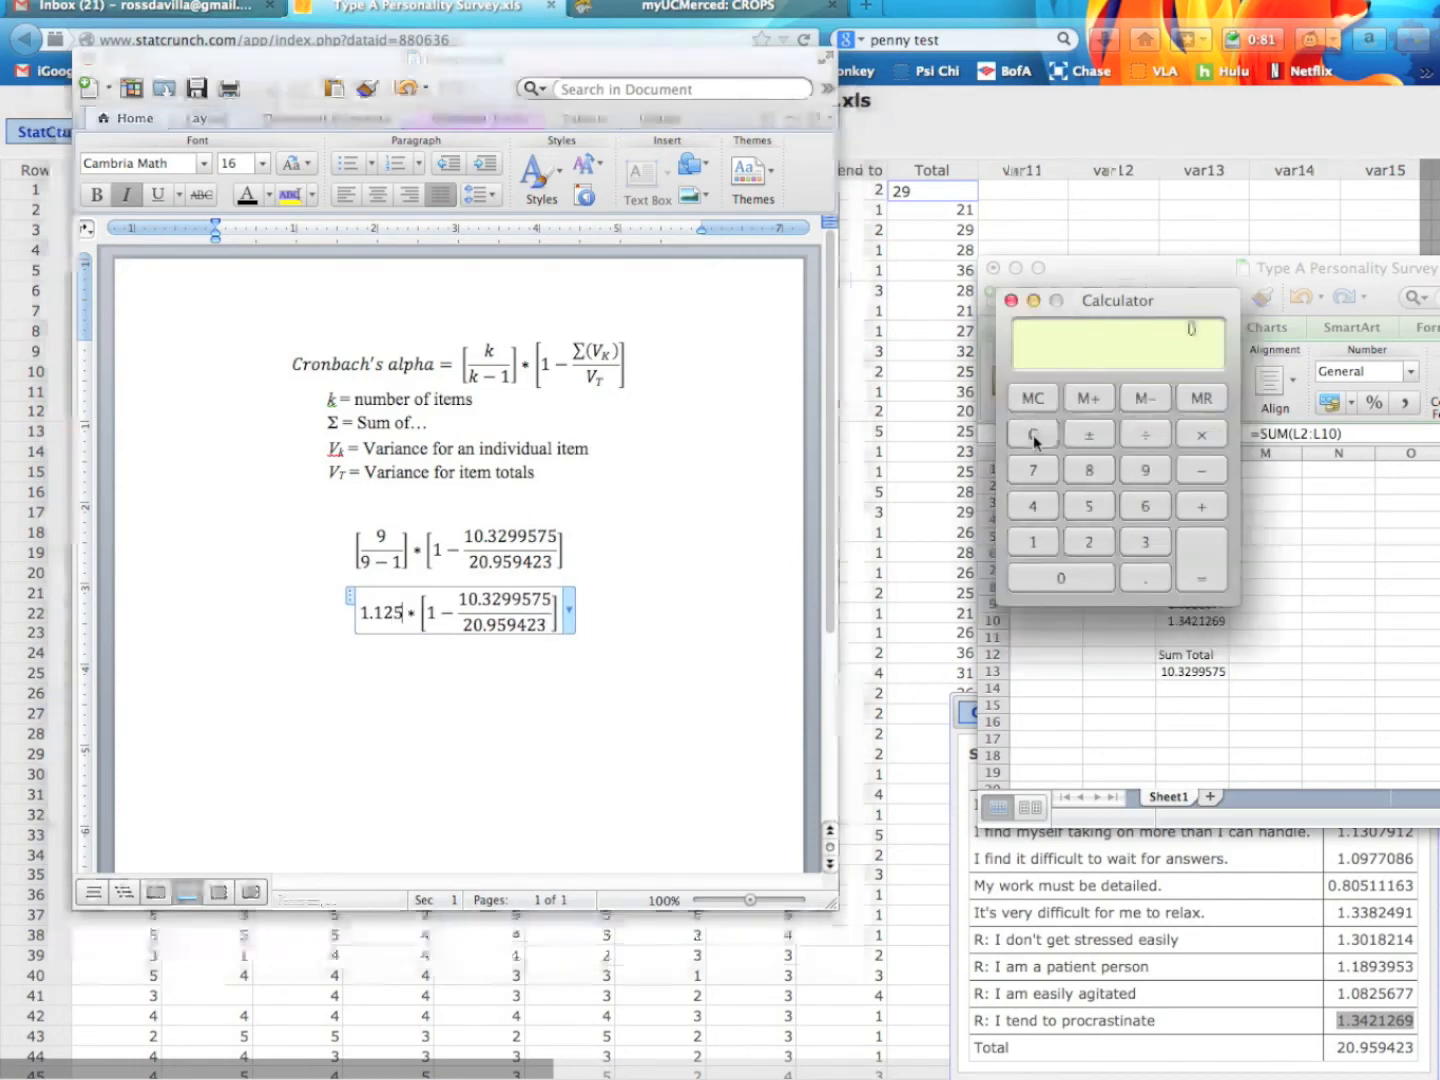
pyautogui.write('10.32')
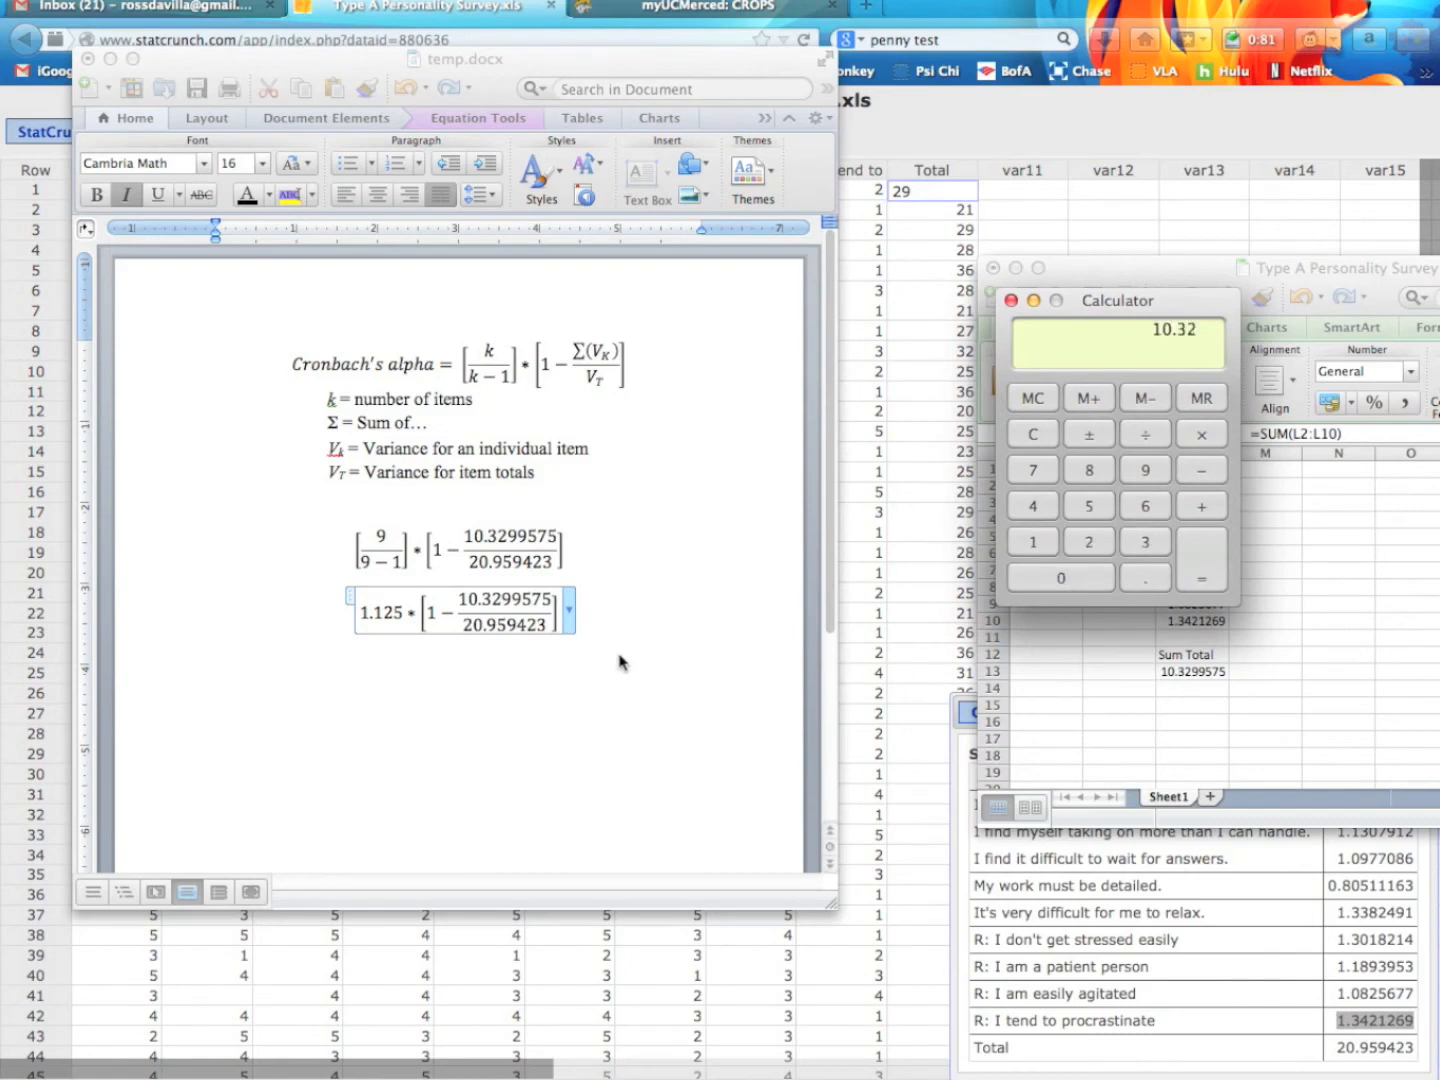
pyautogui.write('99575/')
pyautogui.write('20.9')
pyautogui.write('59')
pyautogui.write('423')
pyautogui.press('Return')
# Step: Replace the variance fraction in the second formula line in Word with 0.49285505
pyautogui.click(500, 618)
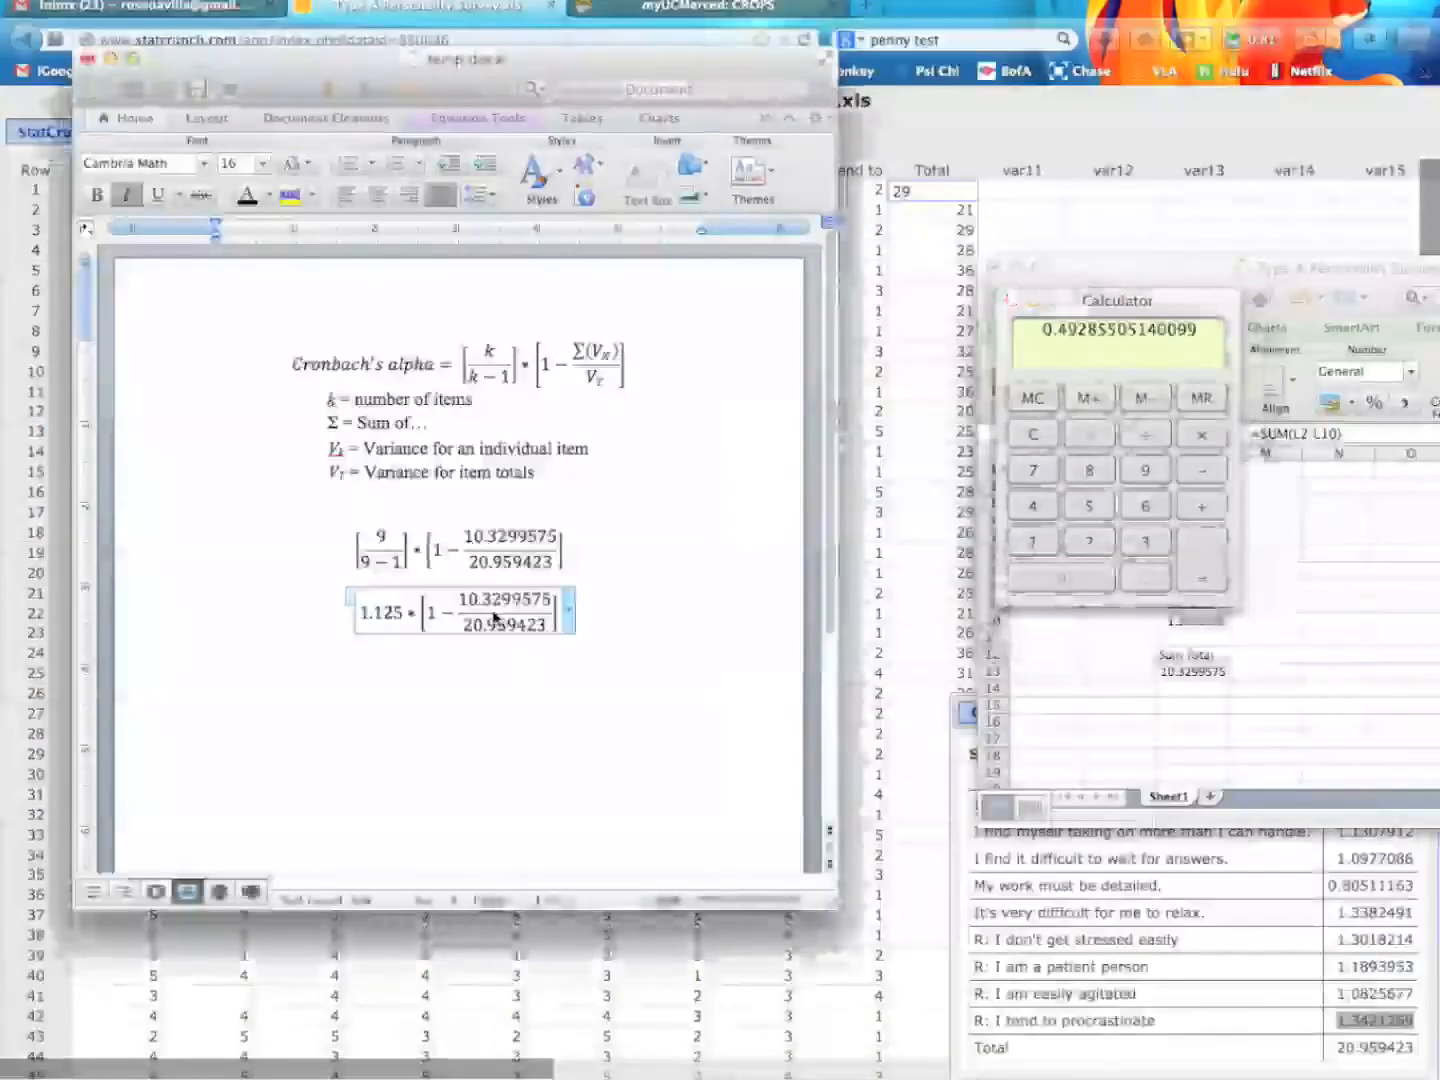
pyautogui.moveTo(463, 612); pyautogui.dragTo(533, 620)
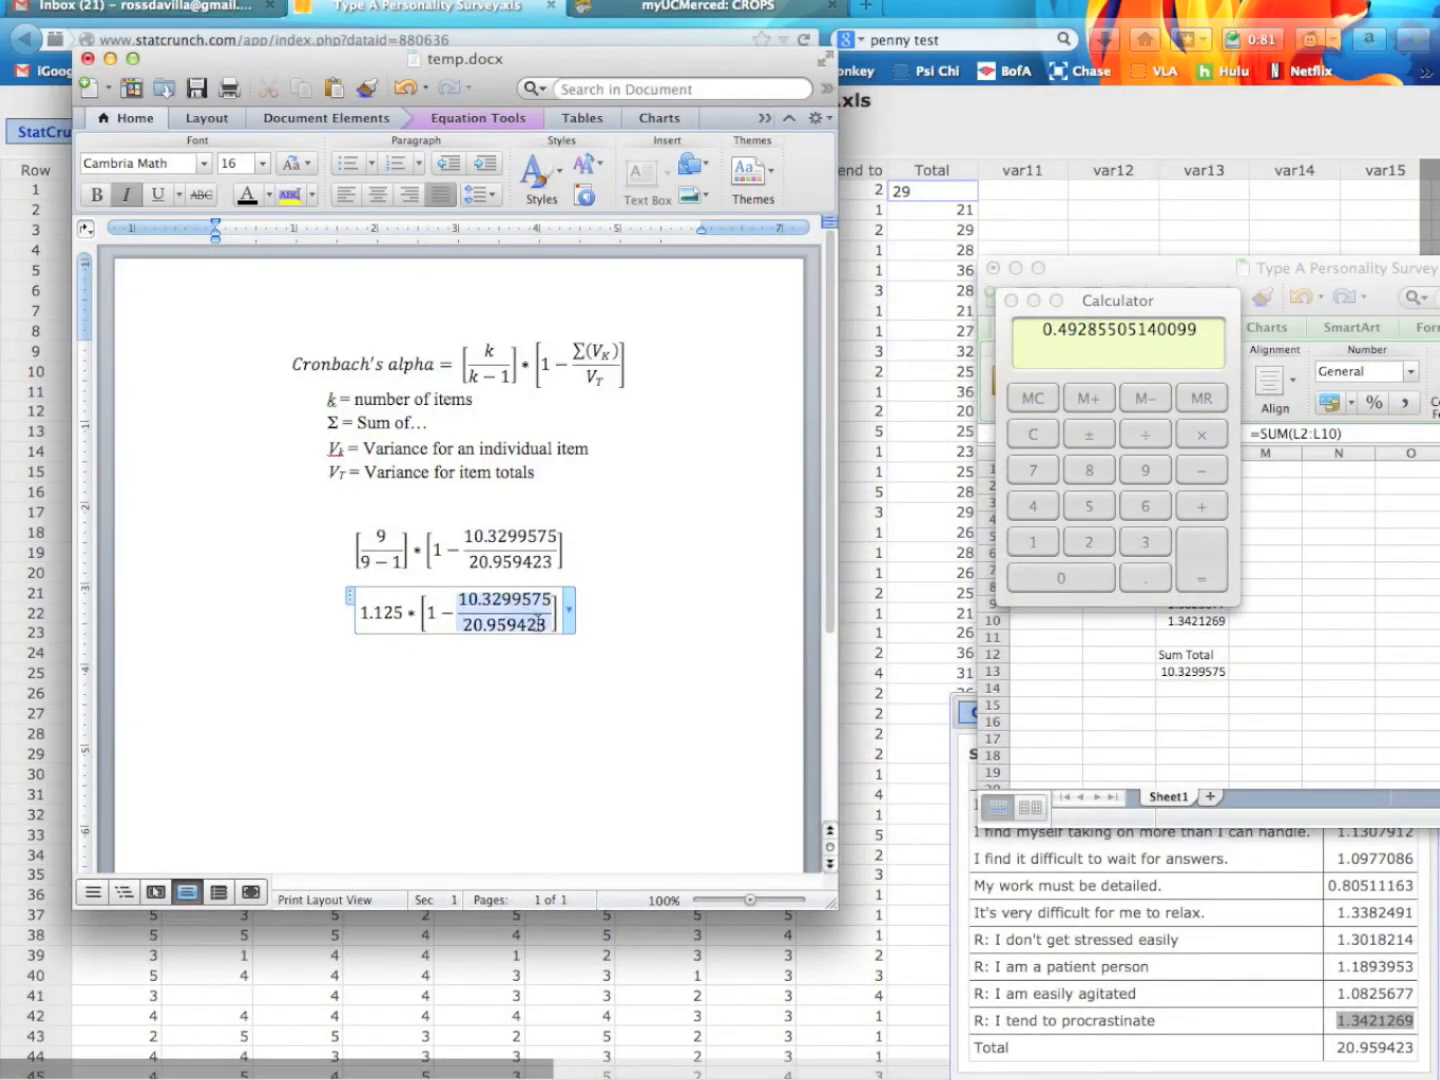
pyautogui.press('BackSpace')
pyautogui.write('0.')
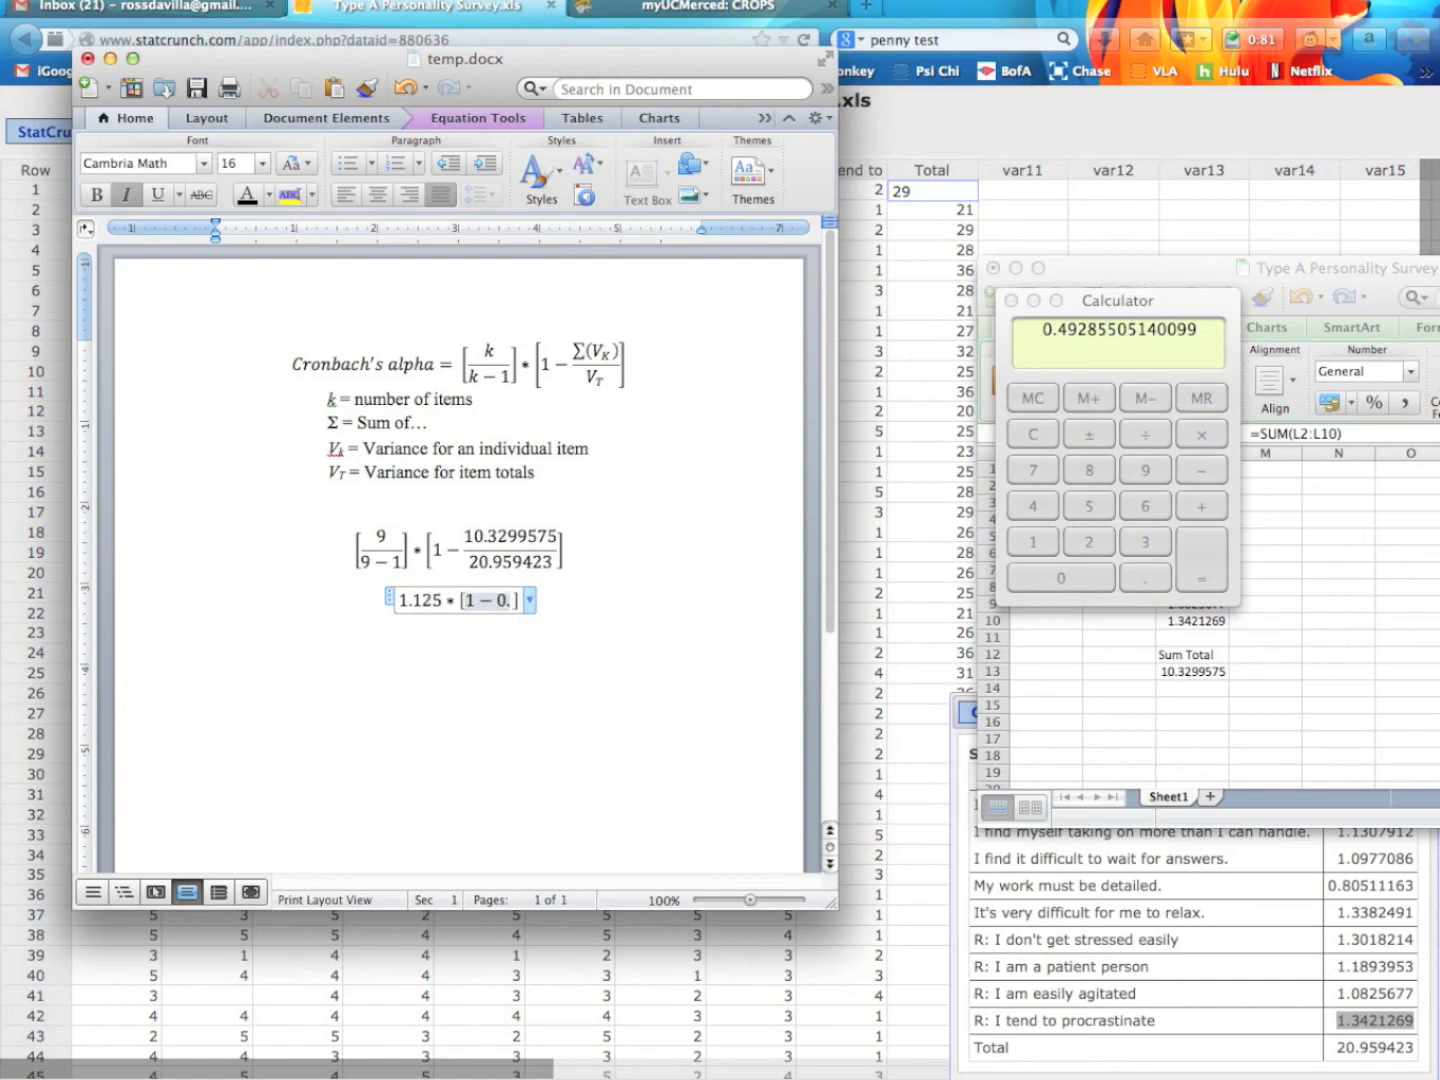
pyautogui.write('49')
pyautogui.write('28')
pyautogui.write('5505')
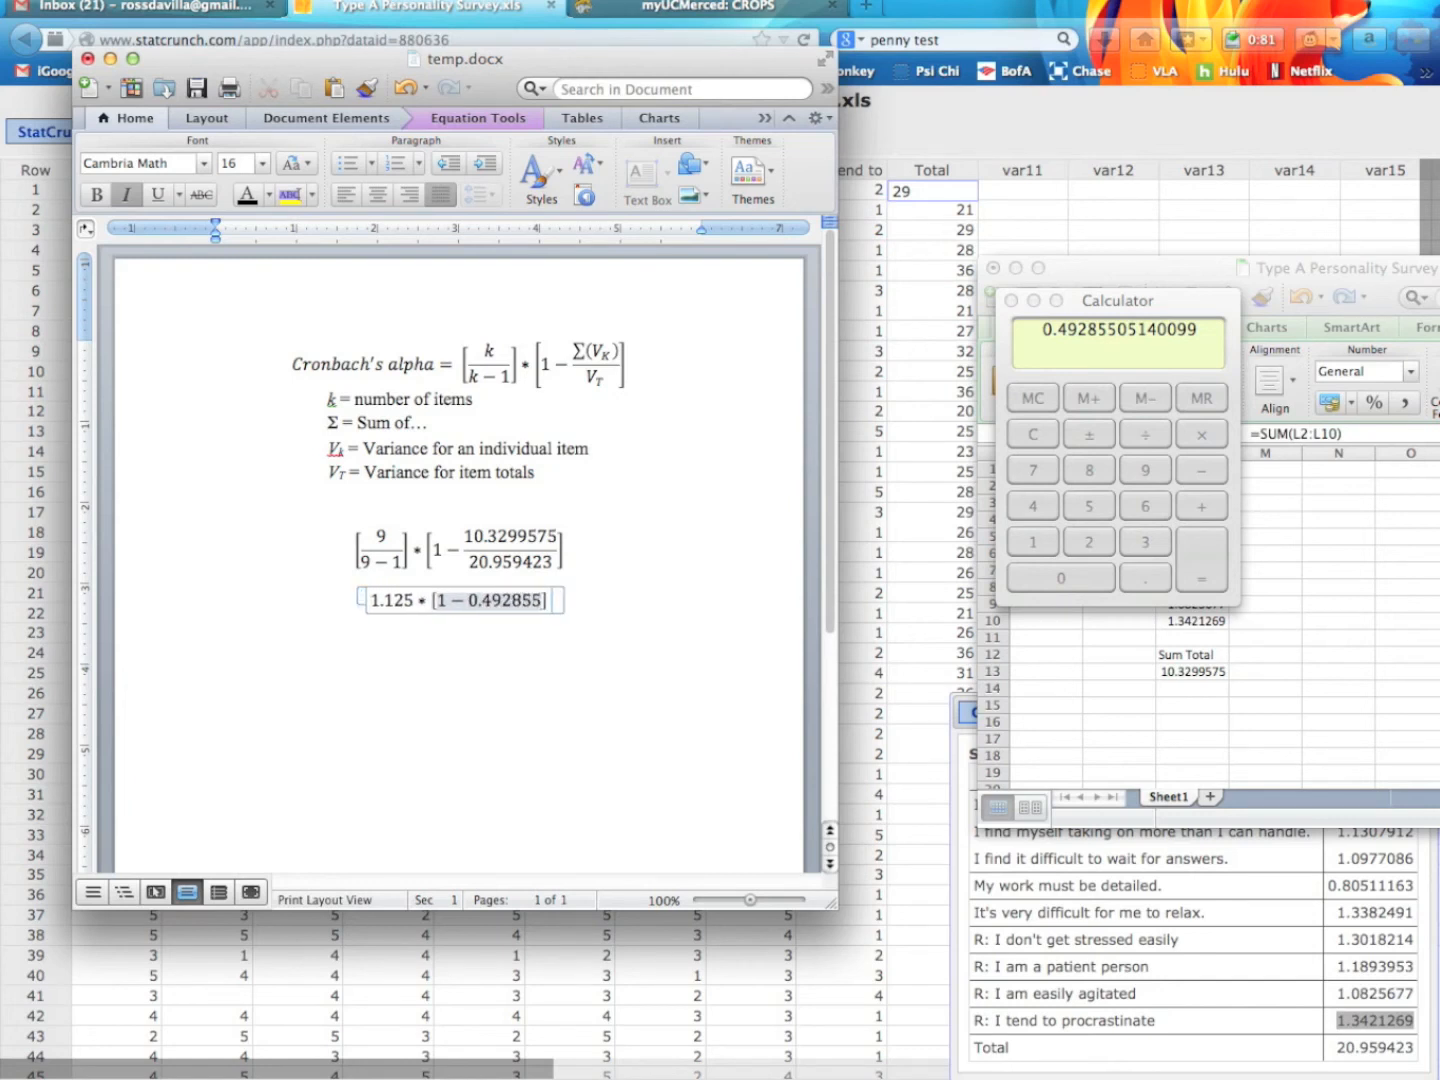
pyautogui.click(679, 631)
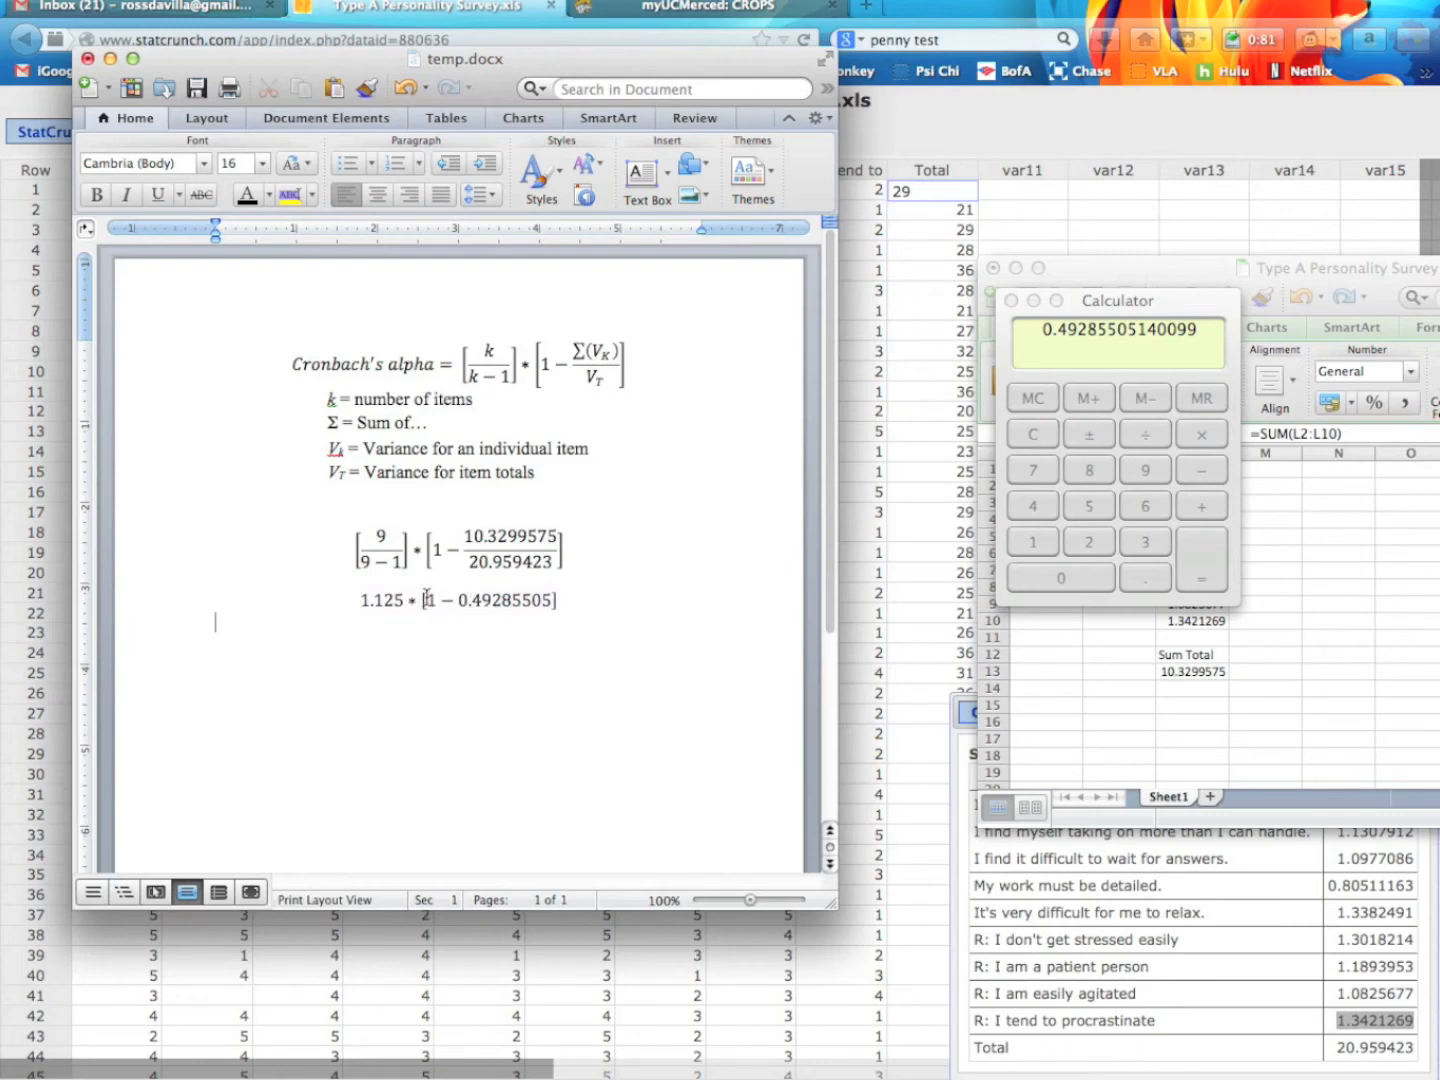
# Step: Subtract 1 from the variance quotient in the Calculator
pyautogui.click(1175, 311)
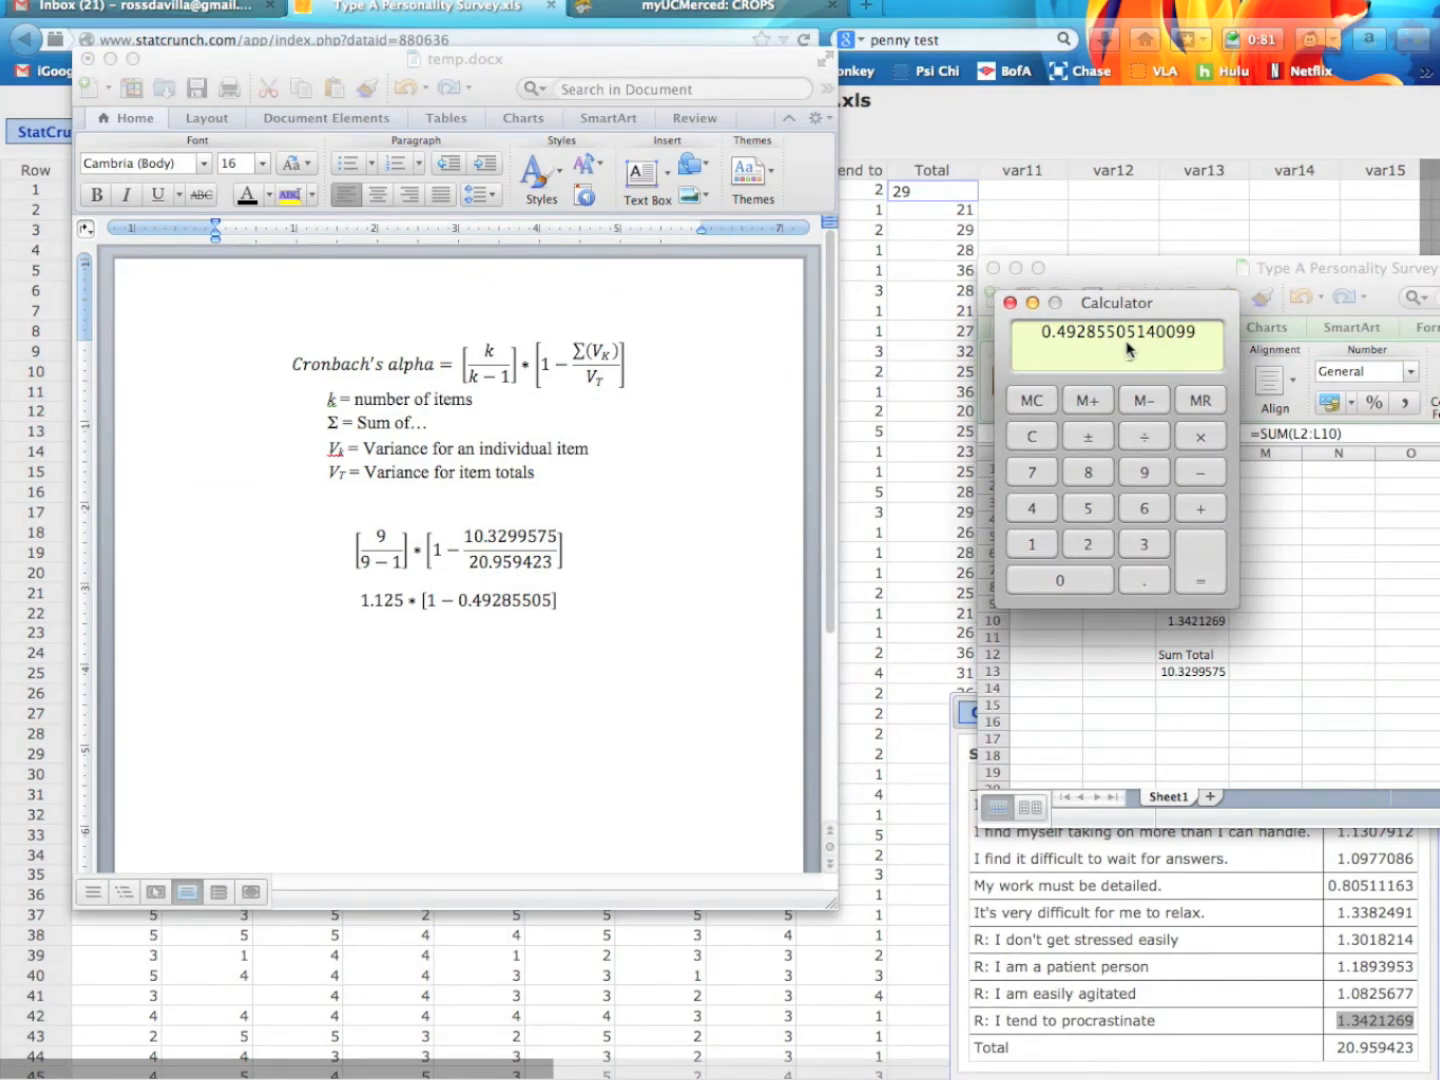
pyautogui.write('1')
pyautogui.press('Return')
# Step: Add a copy of the formula 1.125 * [1 − 0.49285505] below the existing one in the Word document
pyautogui.click(587, 604)
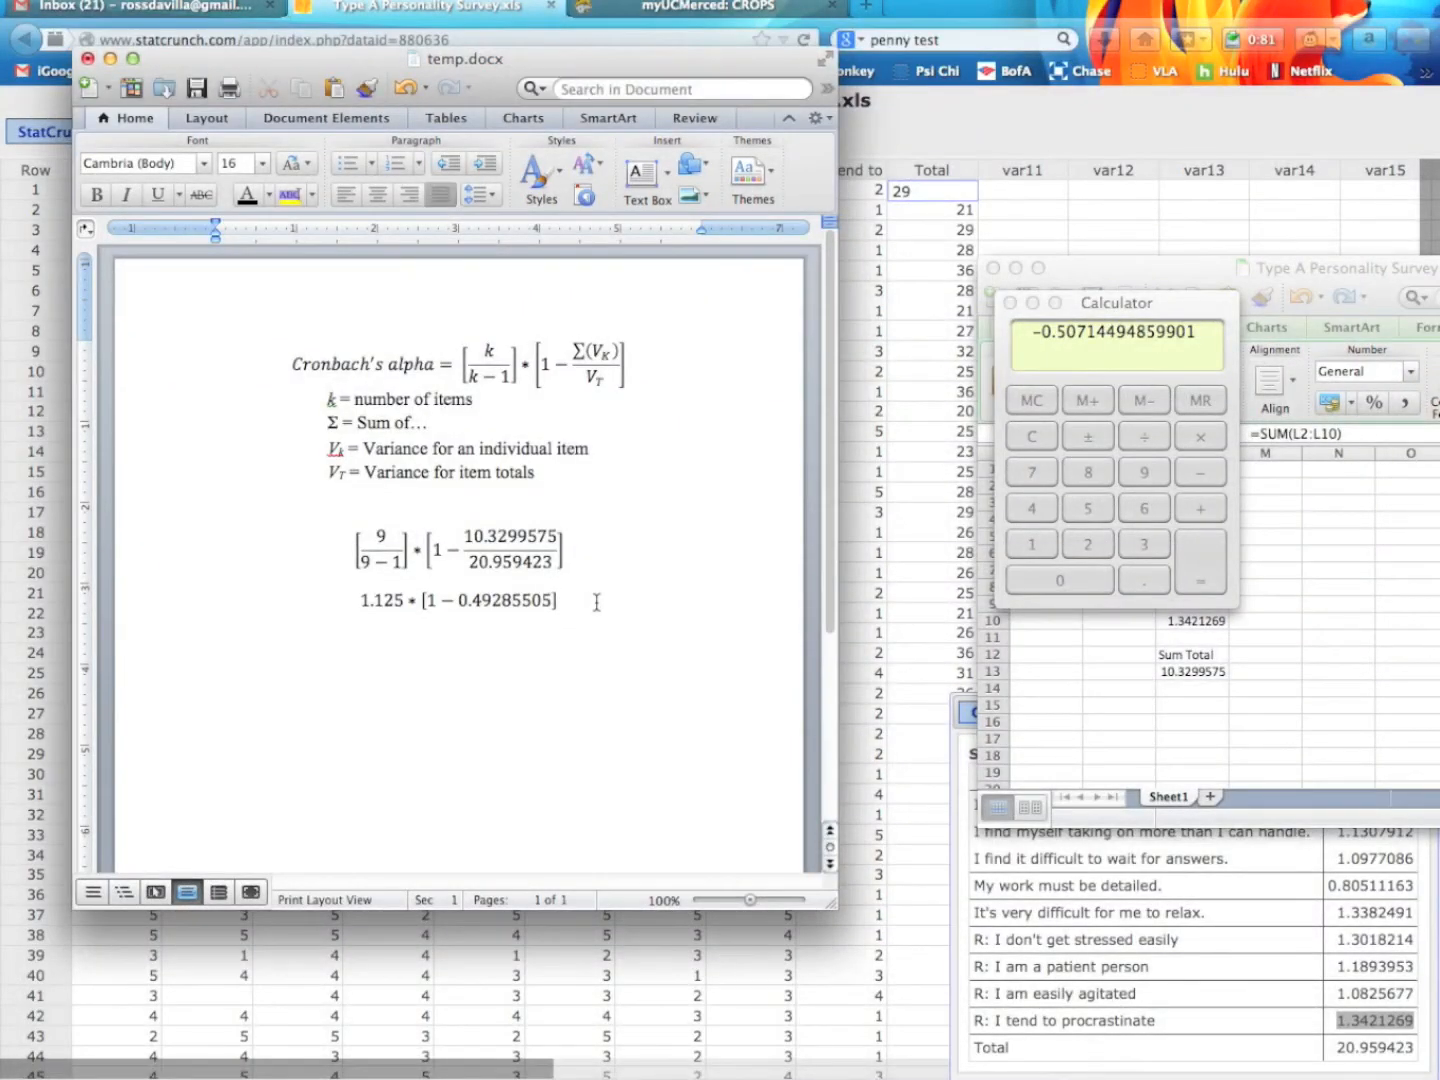
pyautogui.click(509, 602)
pyautogui.click(493, 663)
pyautogui.press('Return')
pyautogui.write('1.125 * [1 - 0.49285505]')
# Step: Replace the bracket contents of the lowest formula line with 0.5071449
pyautogui.moveTo(426, 686); pyautogui.dragTo(510, 688)
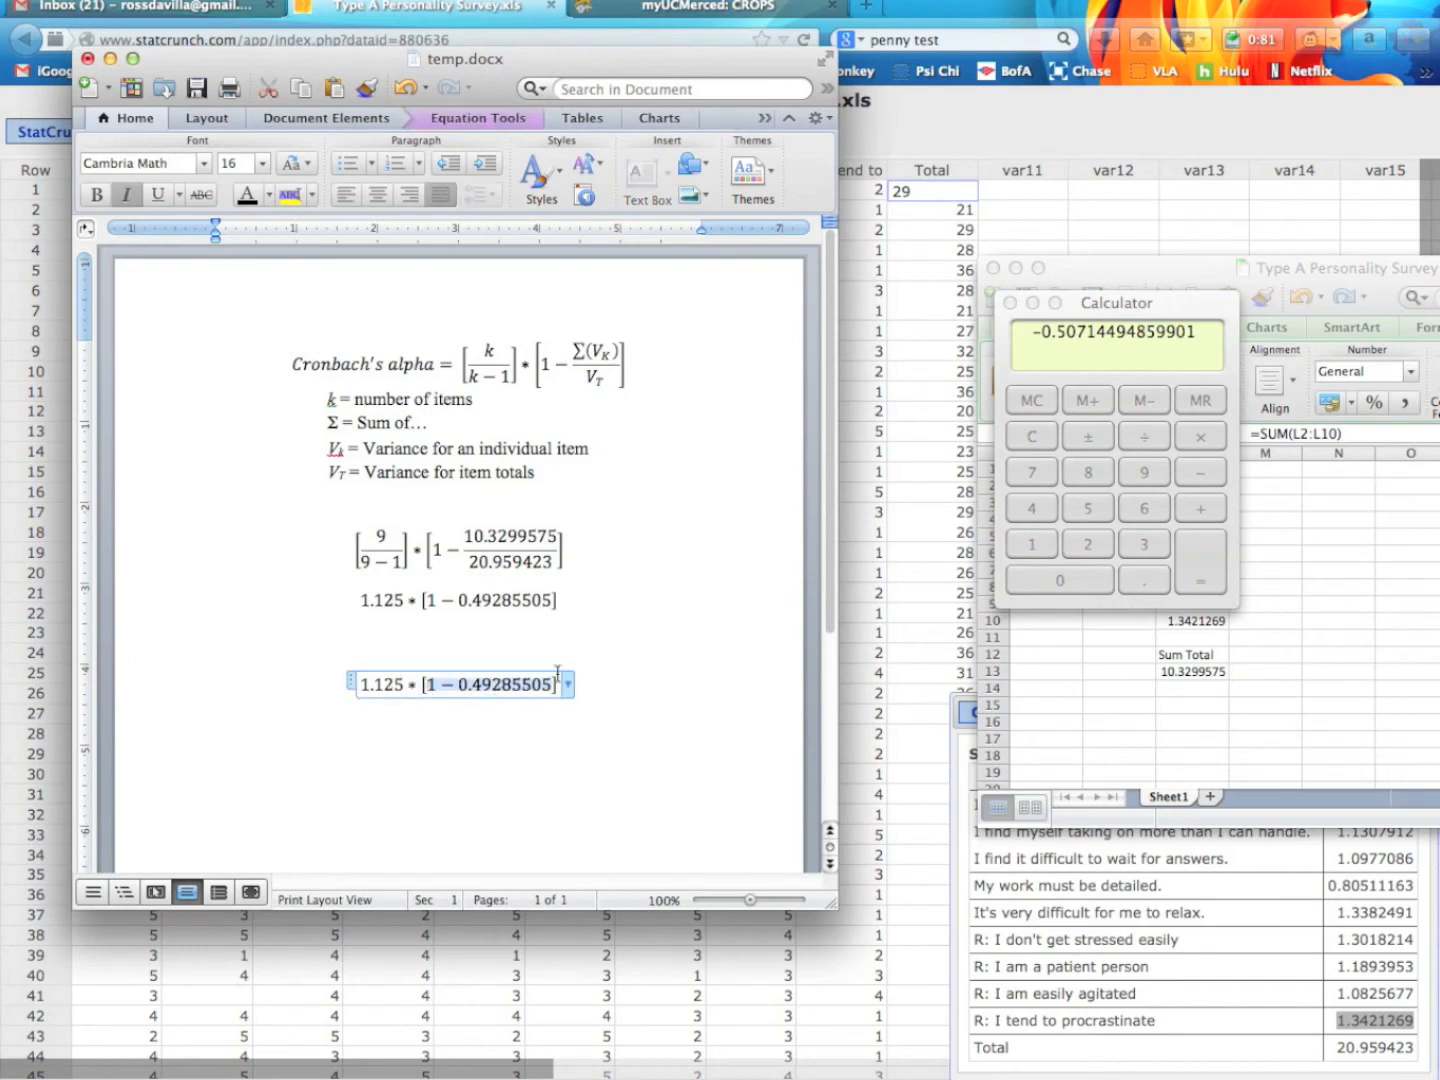
pyautogui.write('0.')
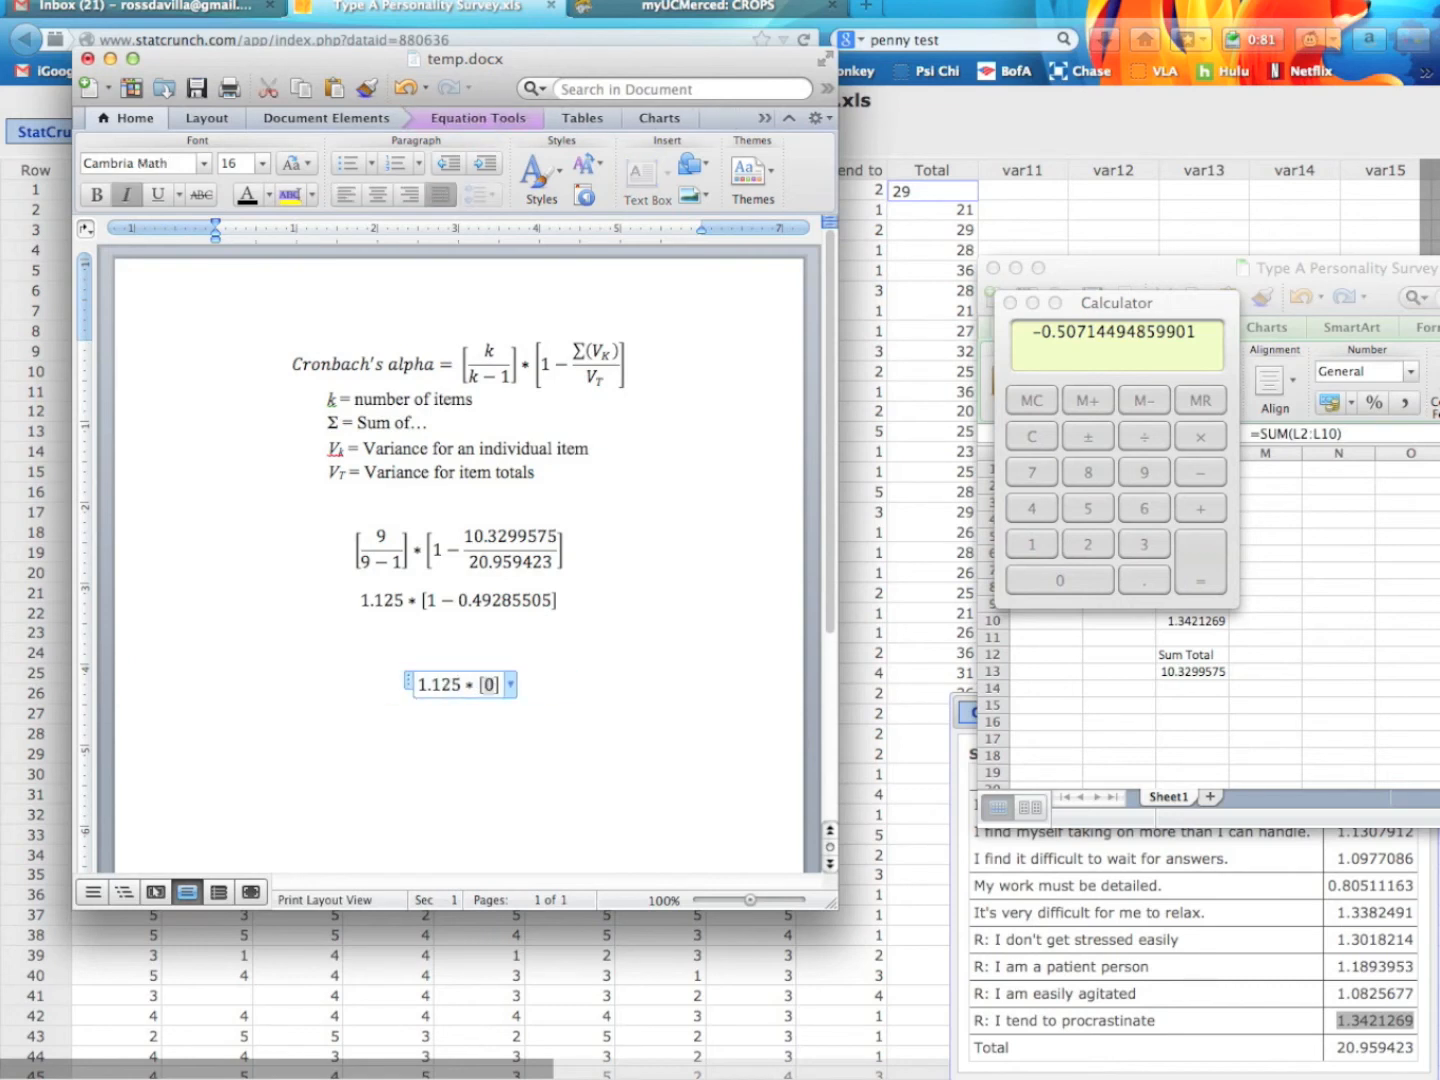
pyautogui.write('50')
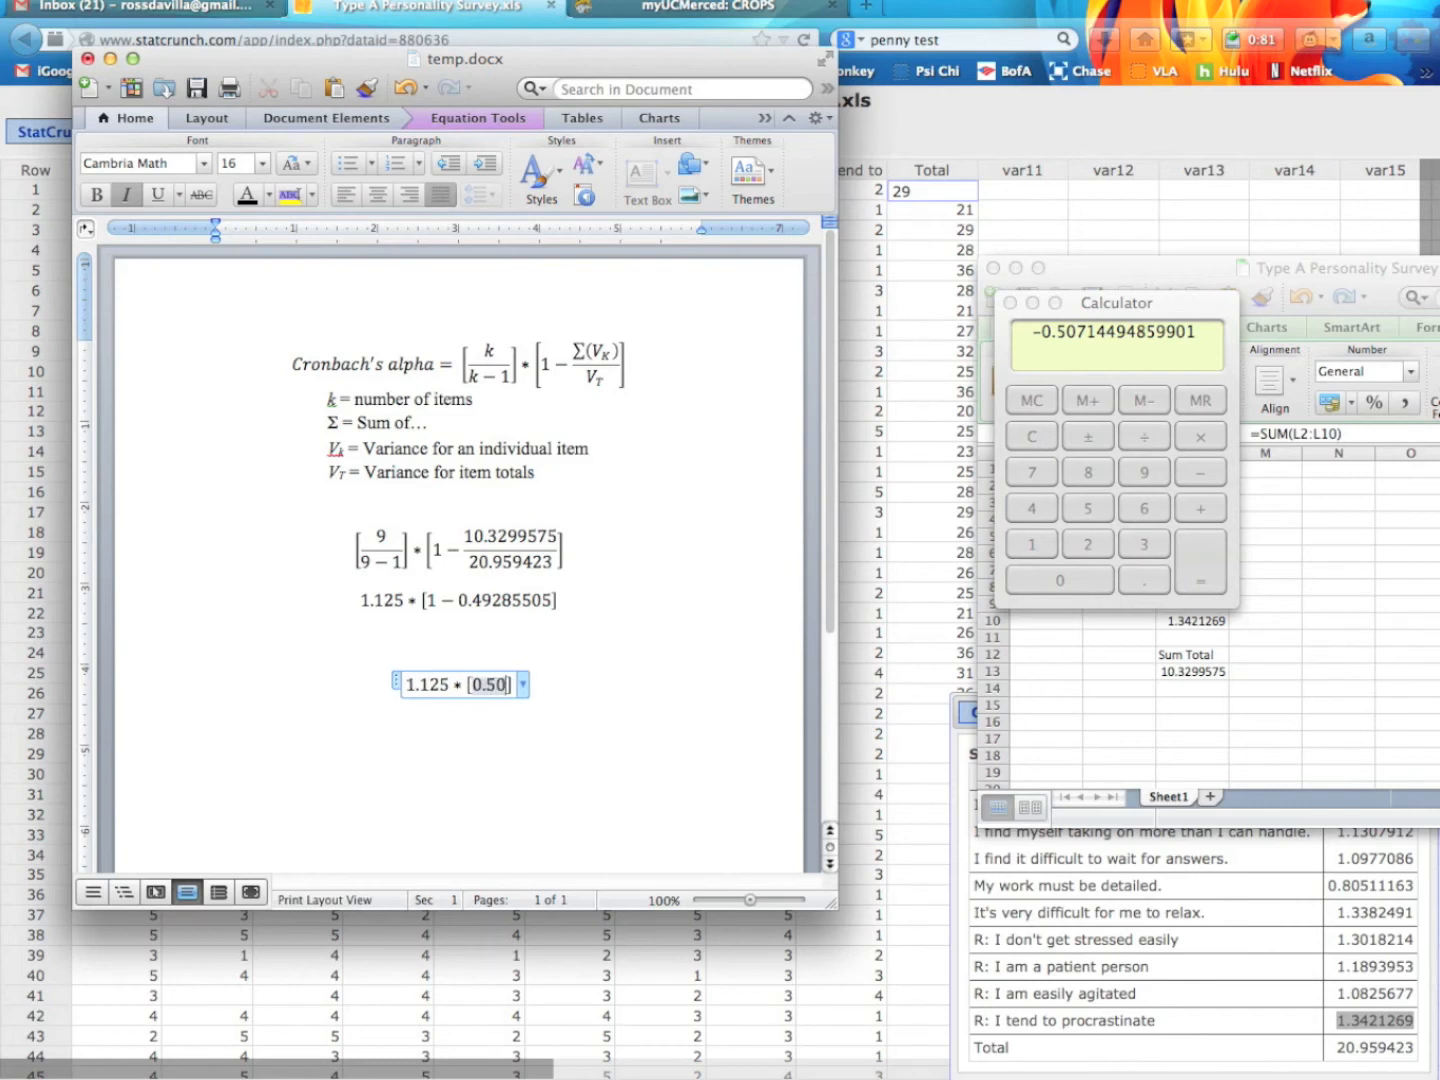
pyautogui.write('71')
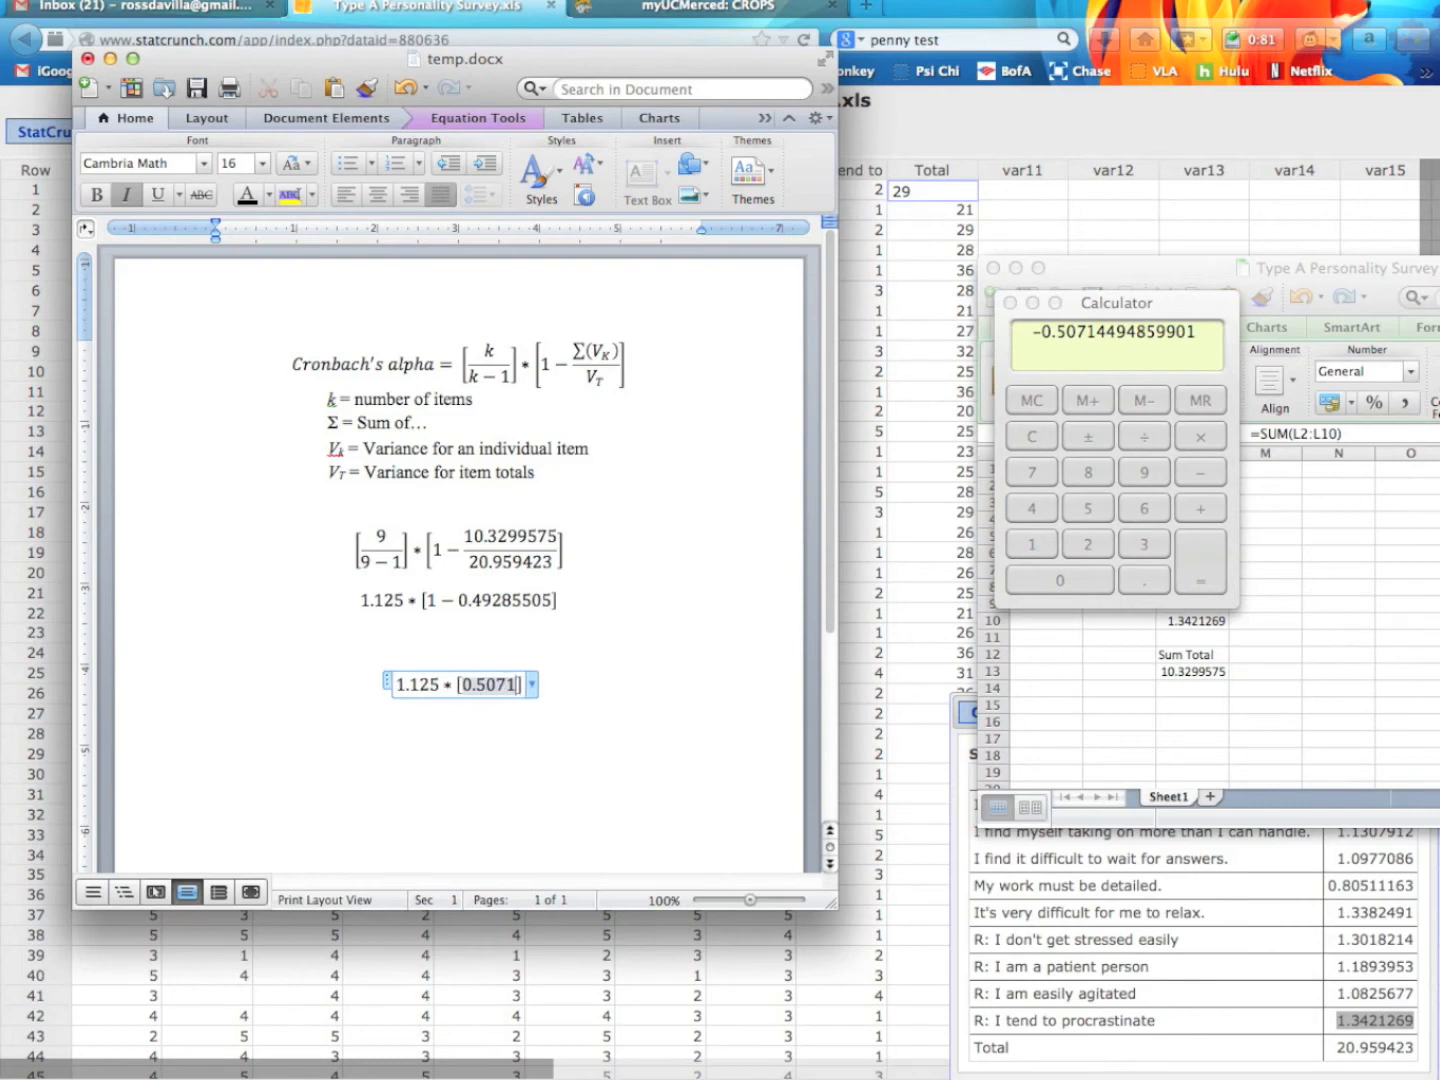
pyautogui.write('449')
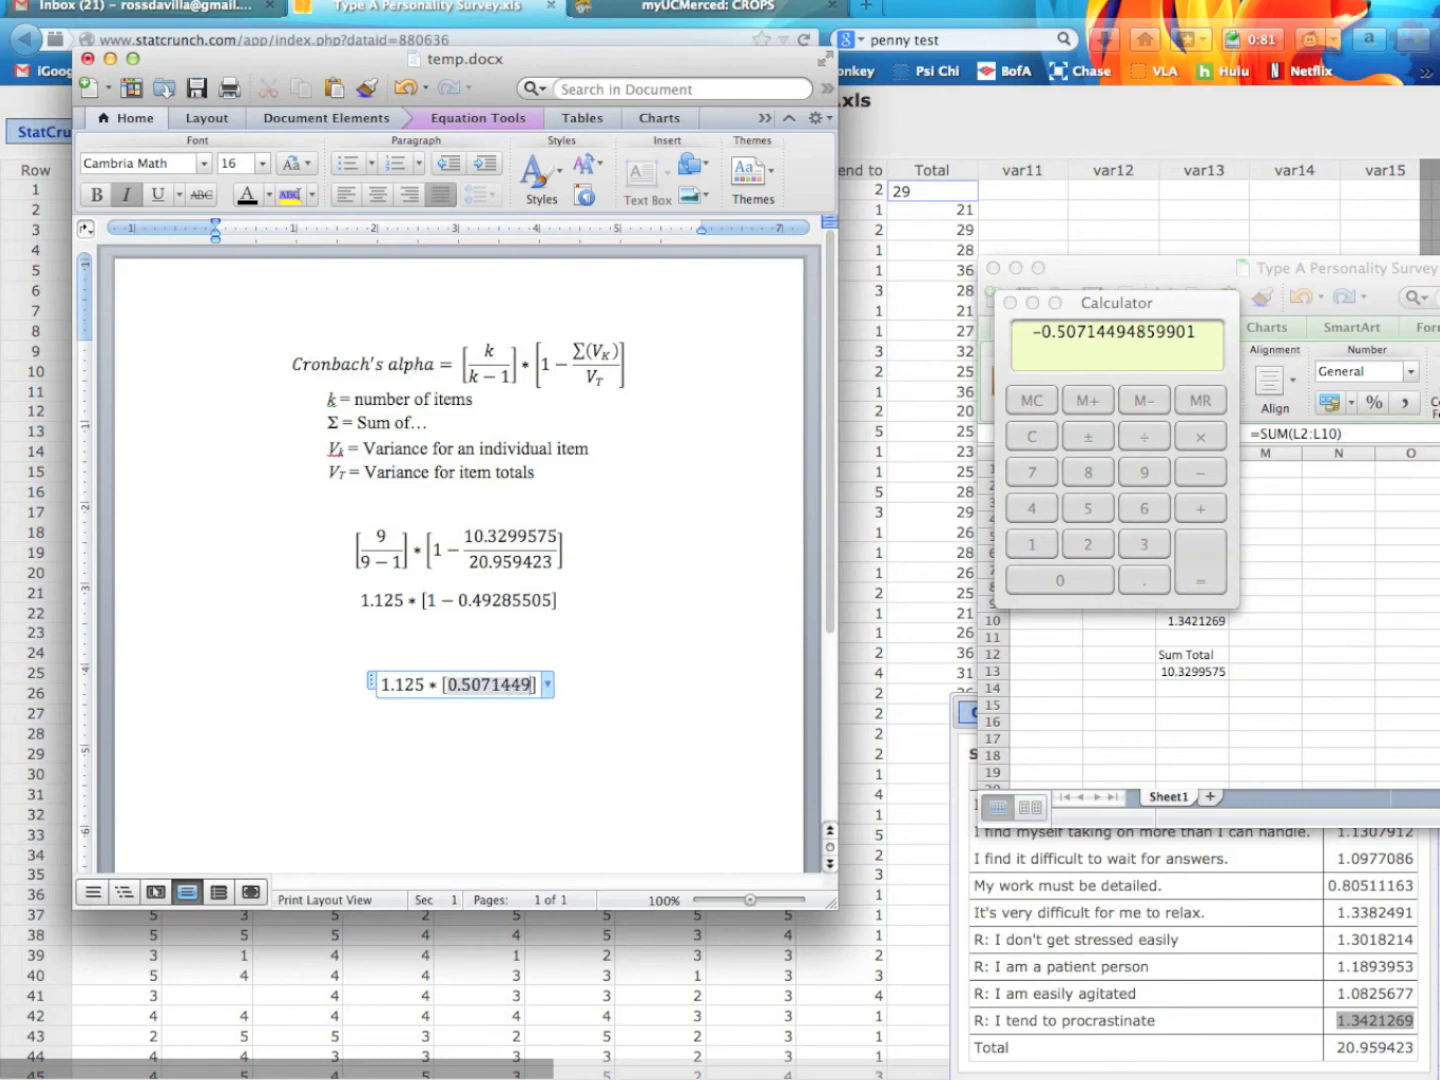
# Step: Even out the spacing of the worked formulas, adding a blank line below the one with the 9/(9 − 1) fraction
pyautogui.click(495, 647)
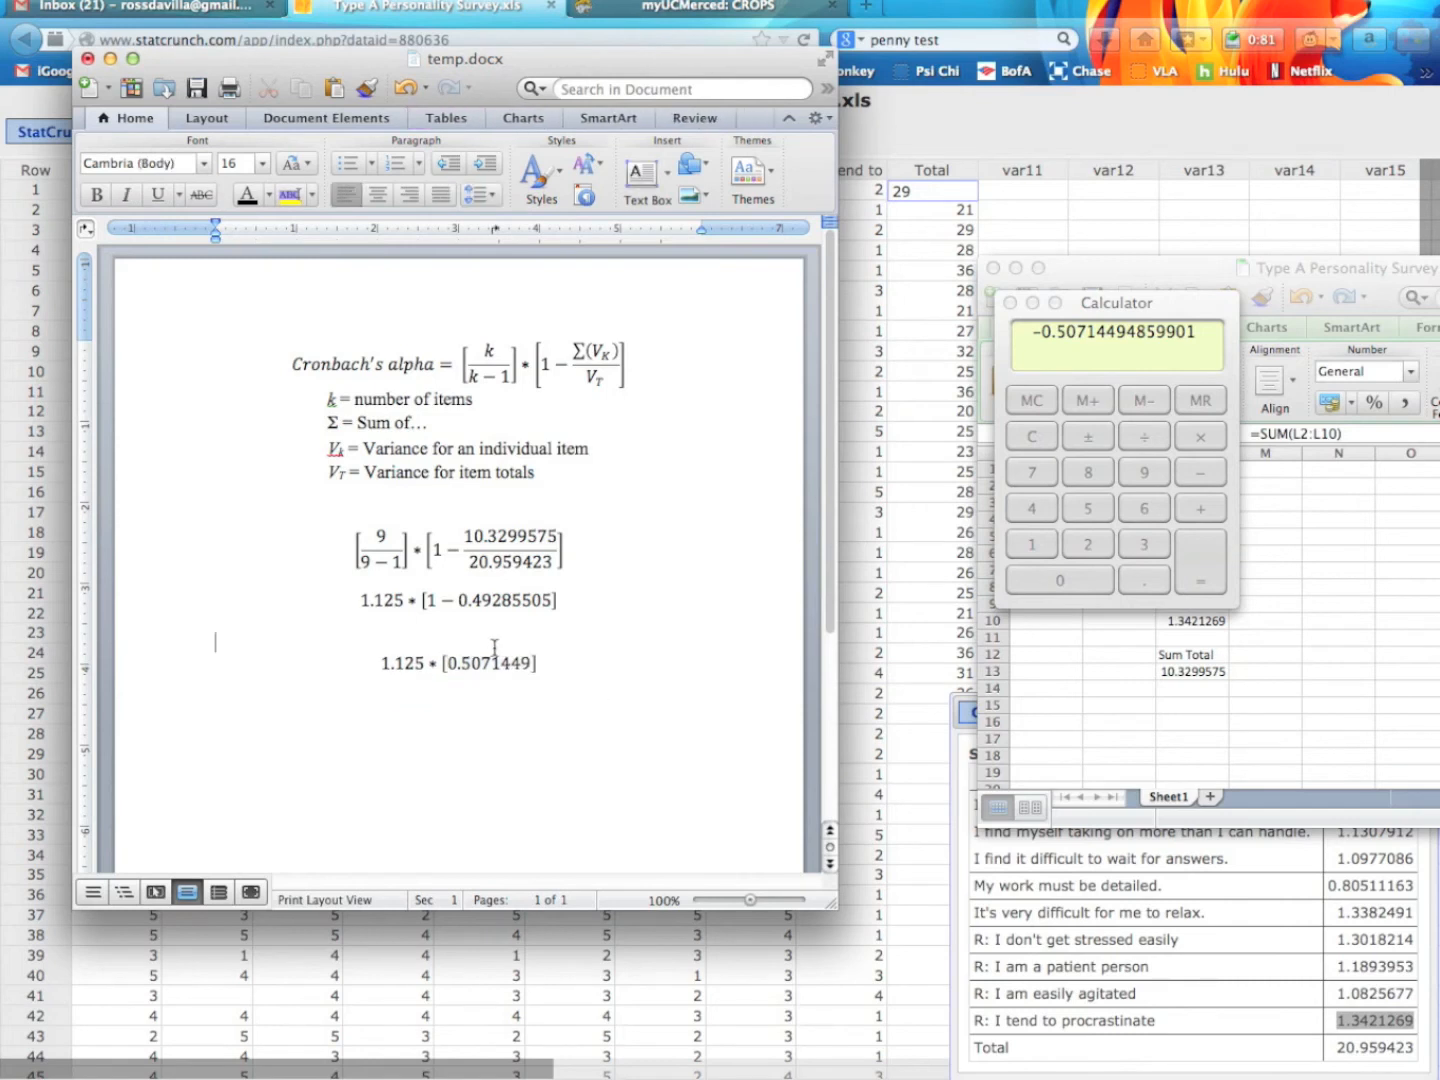
pyautogui.click(635, 549)
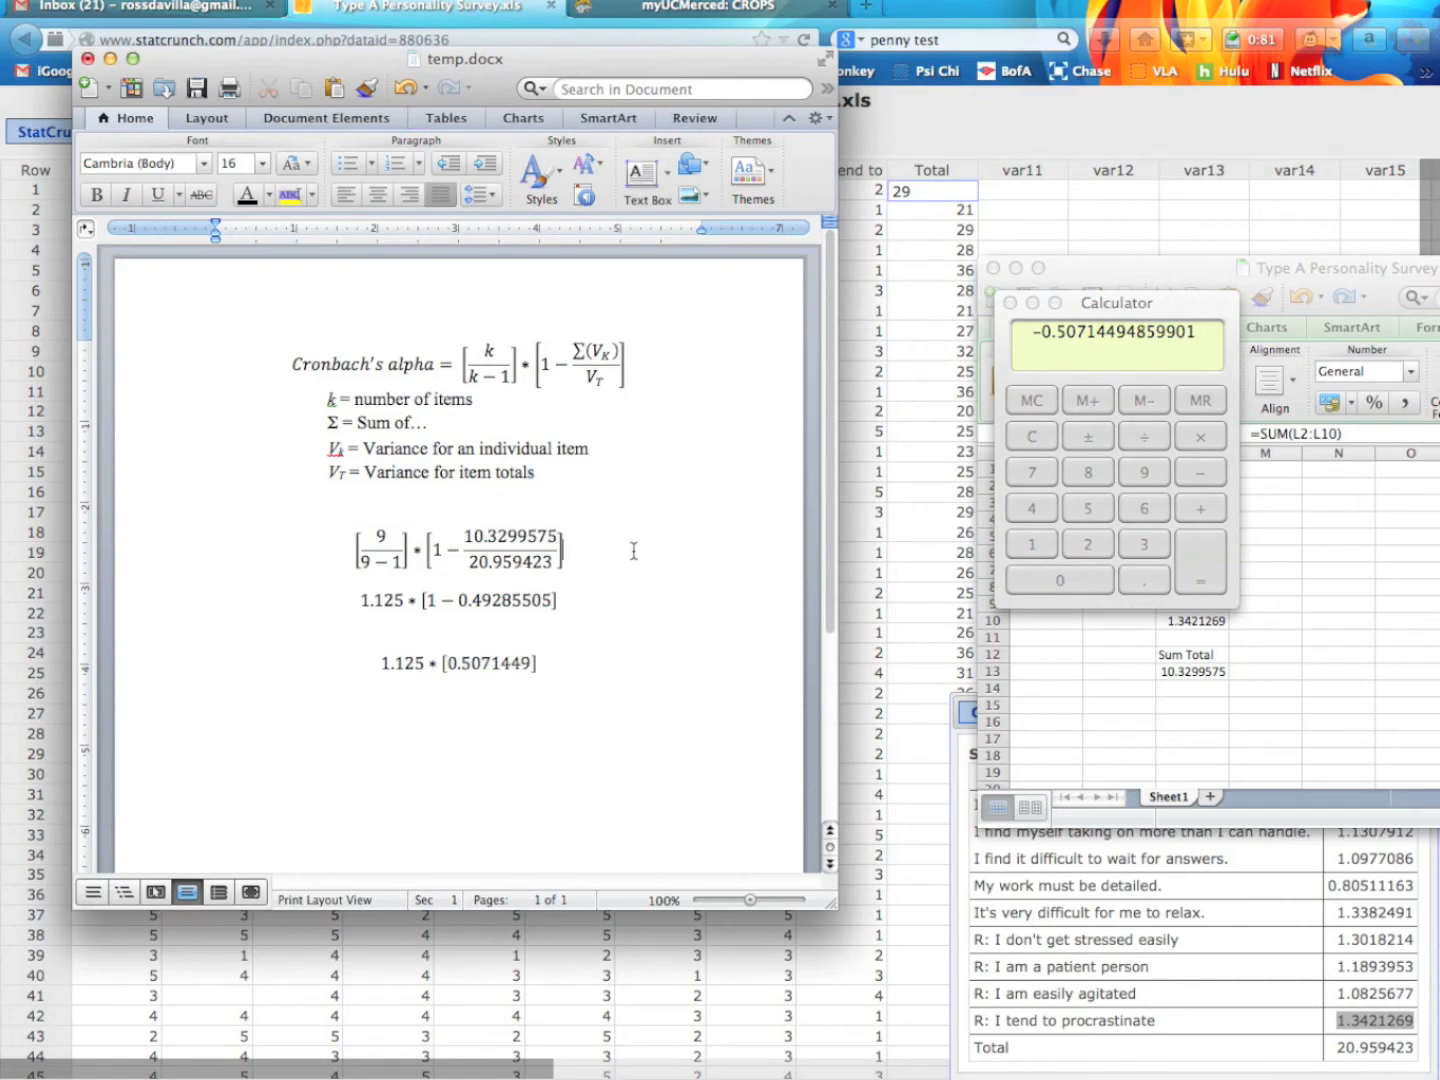
pyautogui.press('Return')
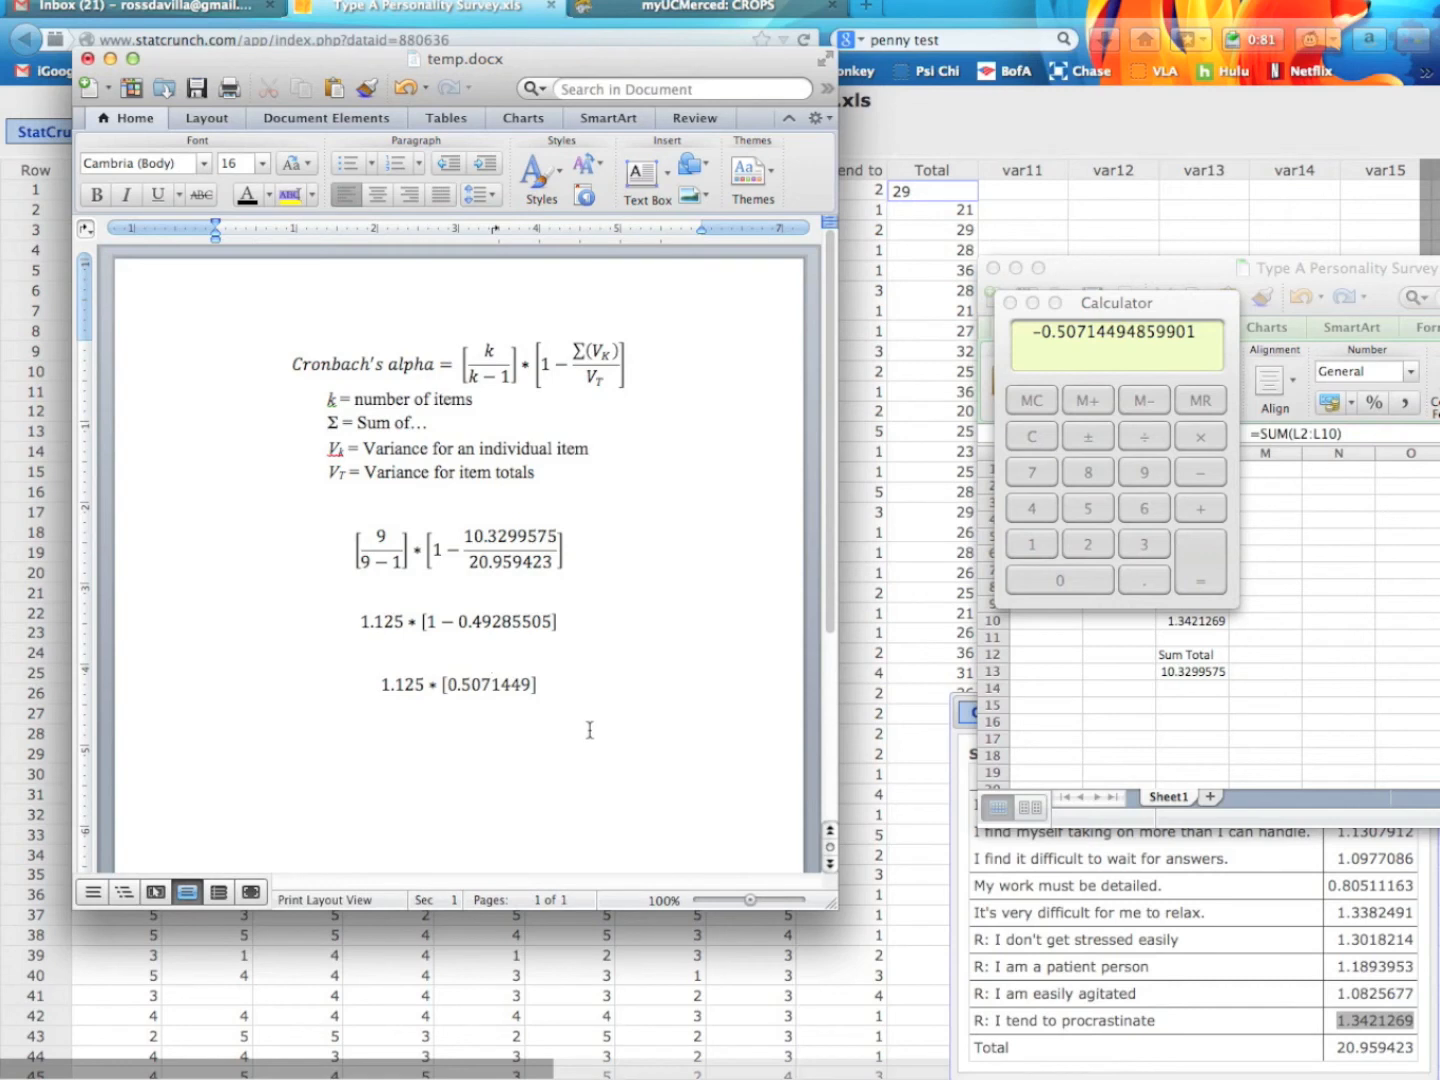
# Step: Multiply the negative Calculator result by -1 to make it positive
pyautogui.click(1124, 345)
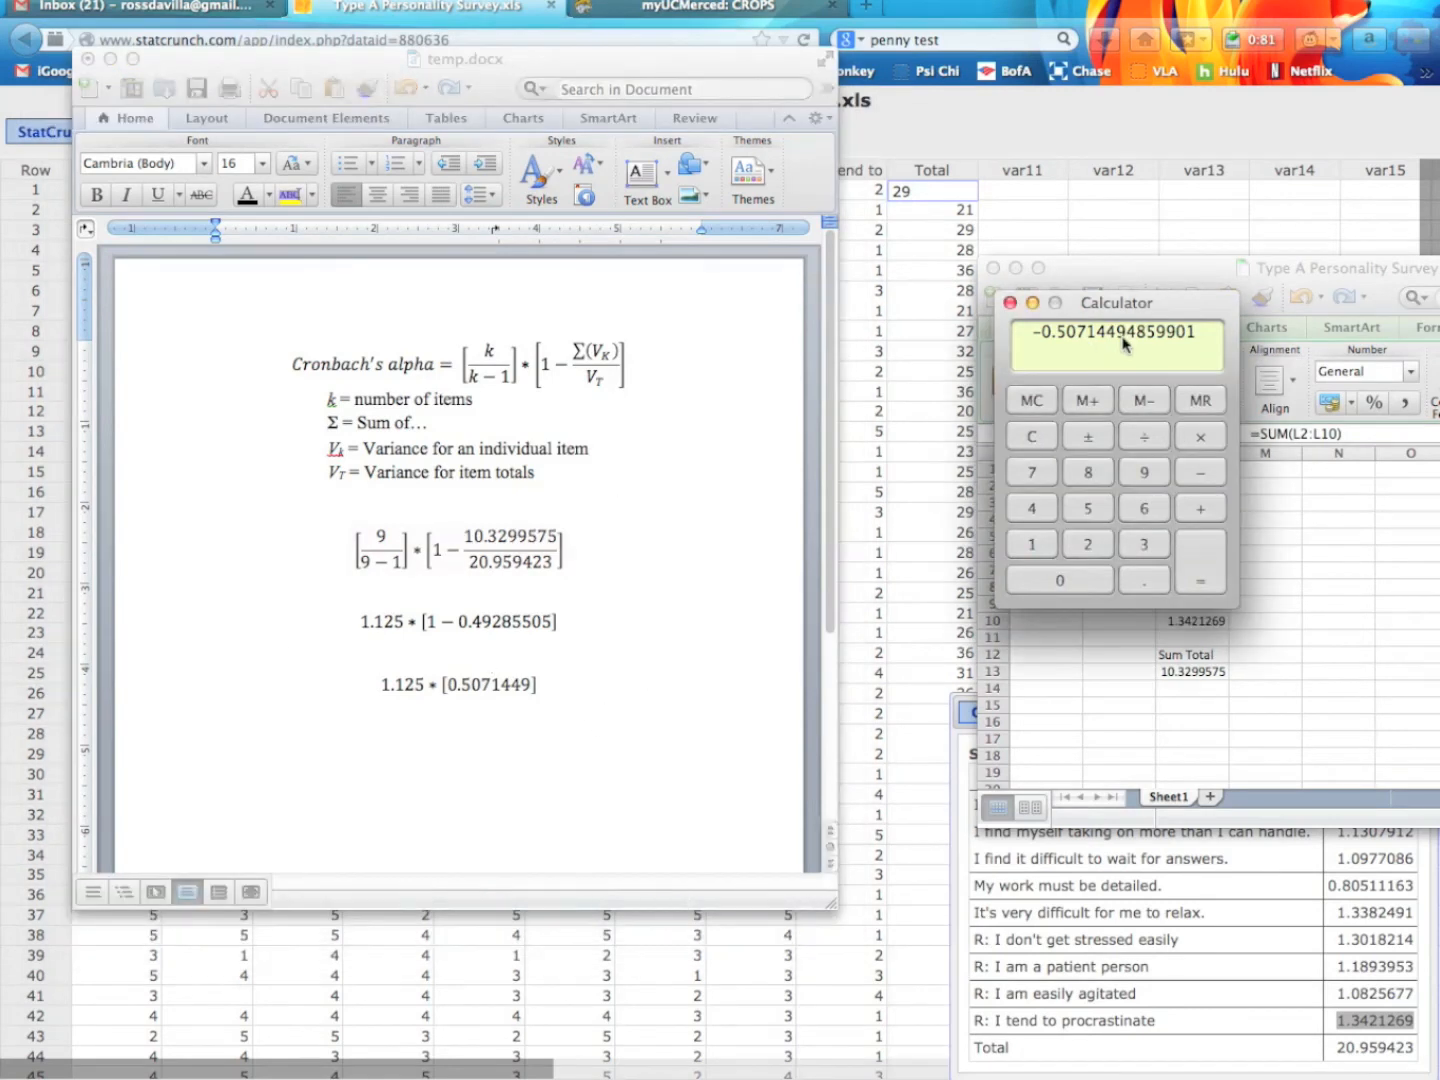
pyautogui.click(1202, 438)
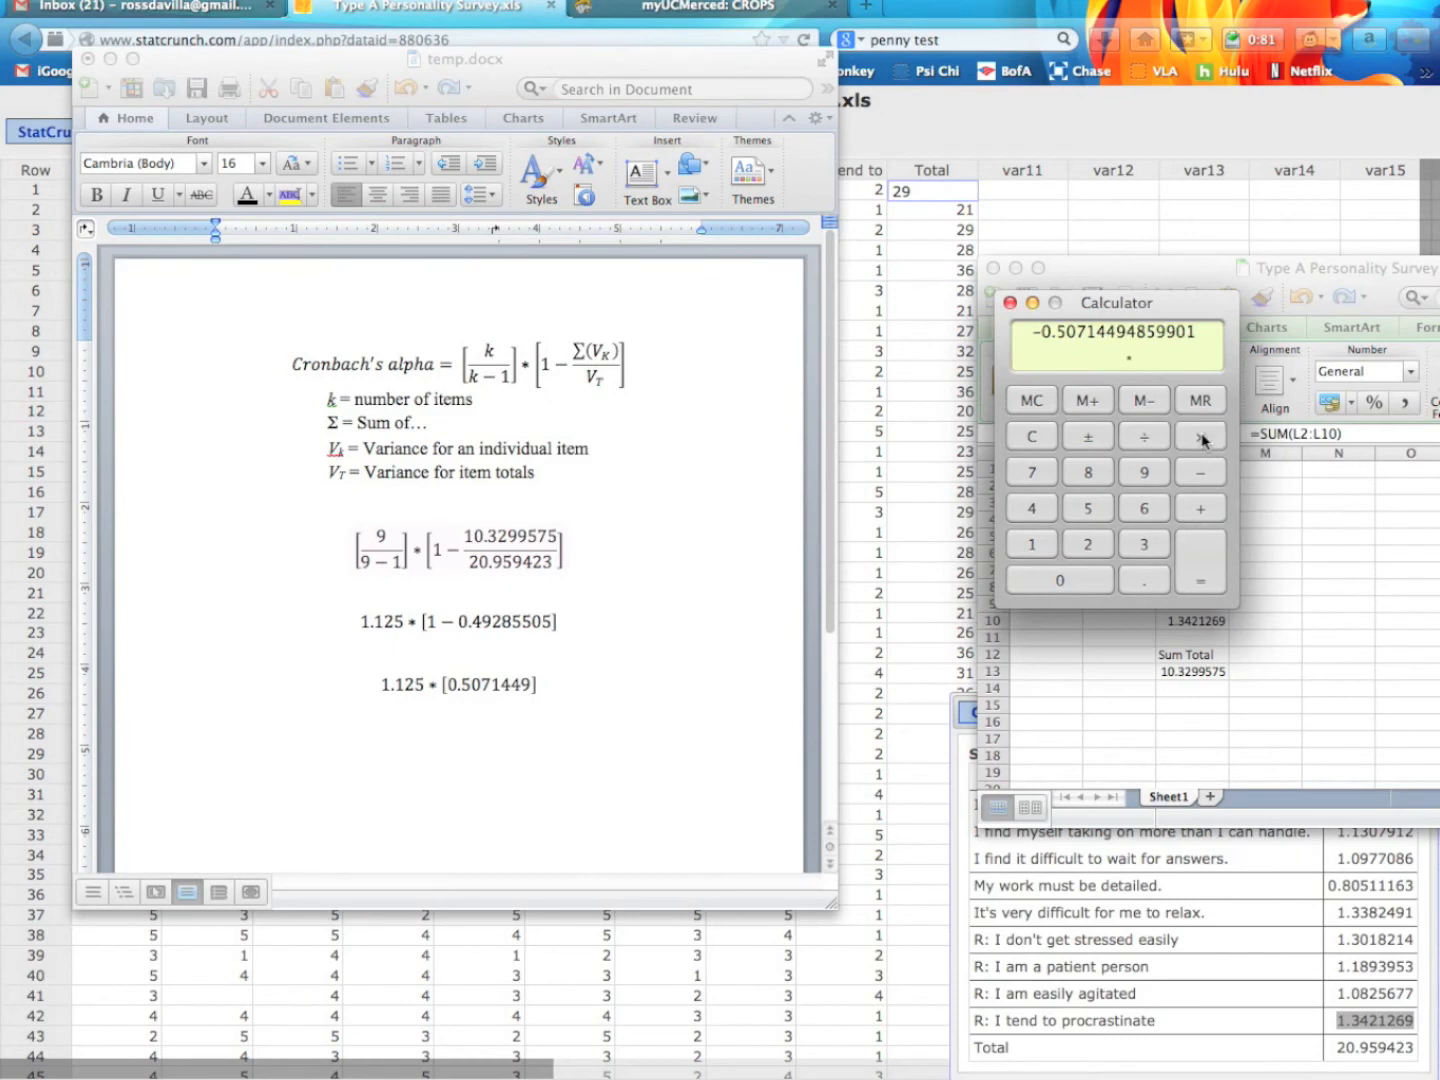
pyautogui.click(1030, 546)
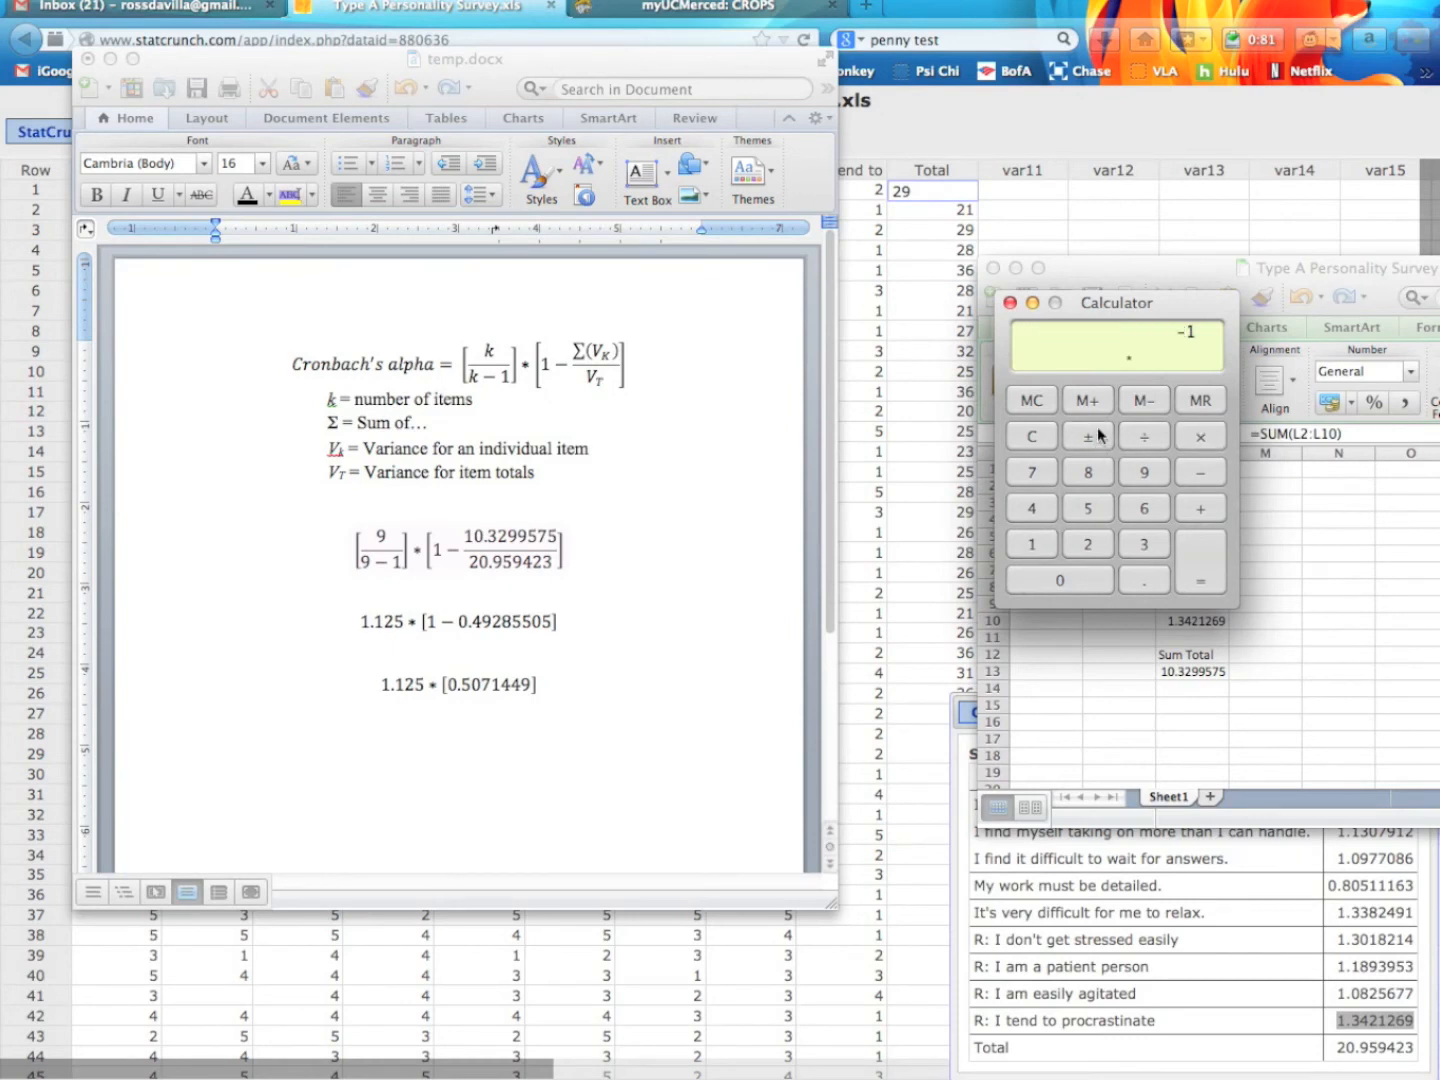
pyautogui.click(1201, 565)
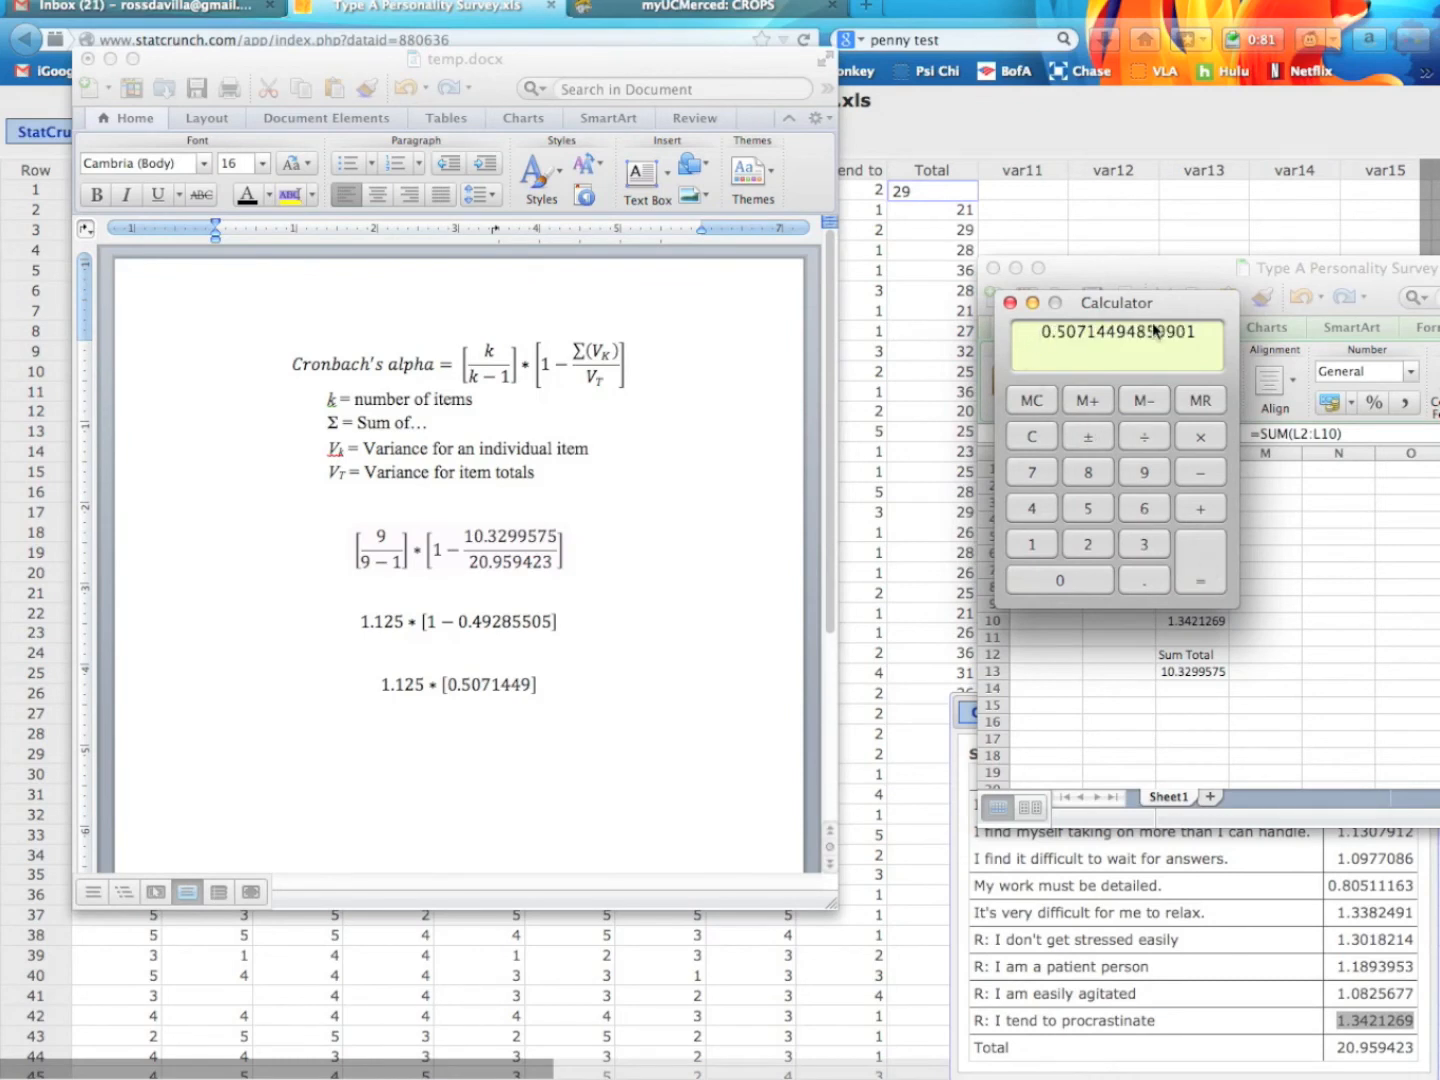
pyautogui.click(1150, 576)
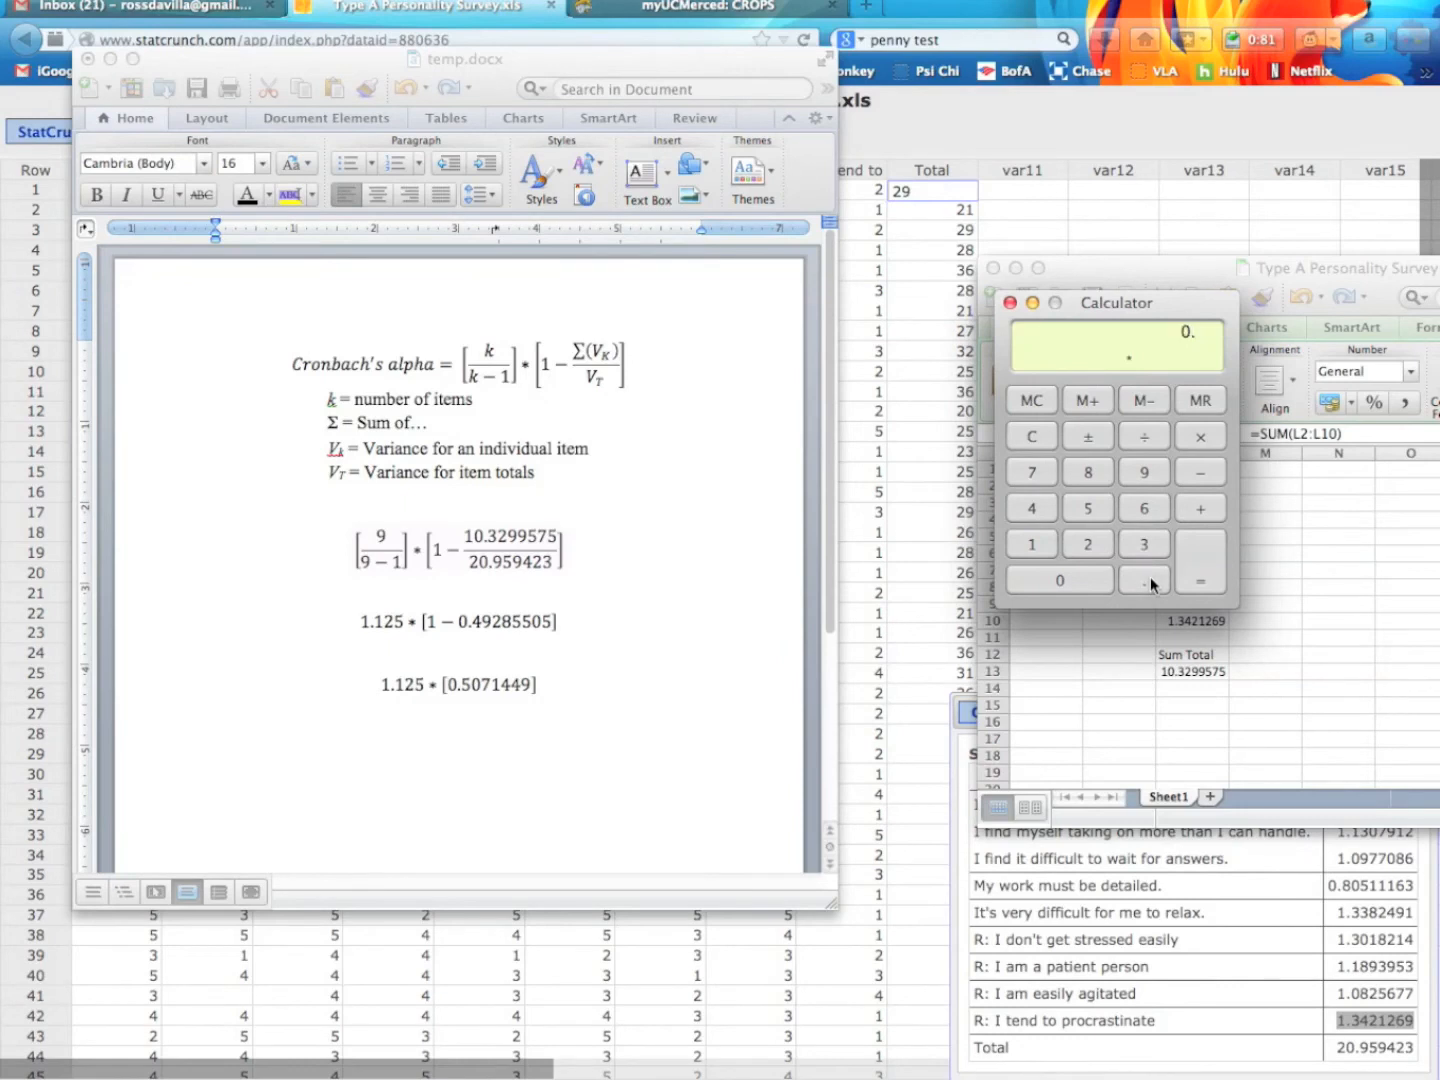
# Step: Clear the Calculator and multiply 0.5071449 by 1.125
pyautogui.click(1034, 445)
pyautogui.write('1.125')
pyautogui.write('0')
pyautogui.write('.5')
pyautogui.write('0714')
pyautogui.write('49*1.125')
pyautogui.press('Return')
# Step: Add the line "Chronbach's alpha = 0.57" below the last formula in Word and center it
pyautogui.click(571, 699)
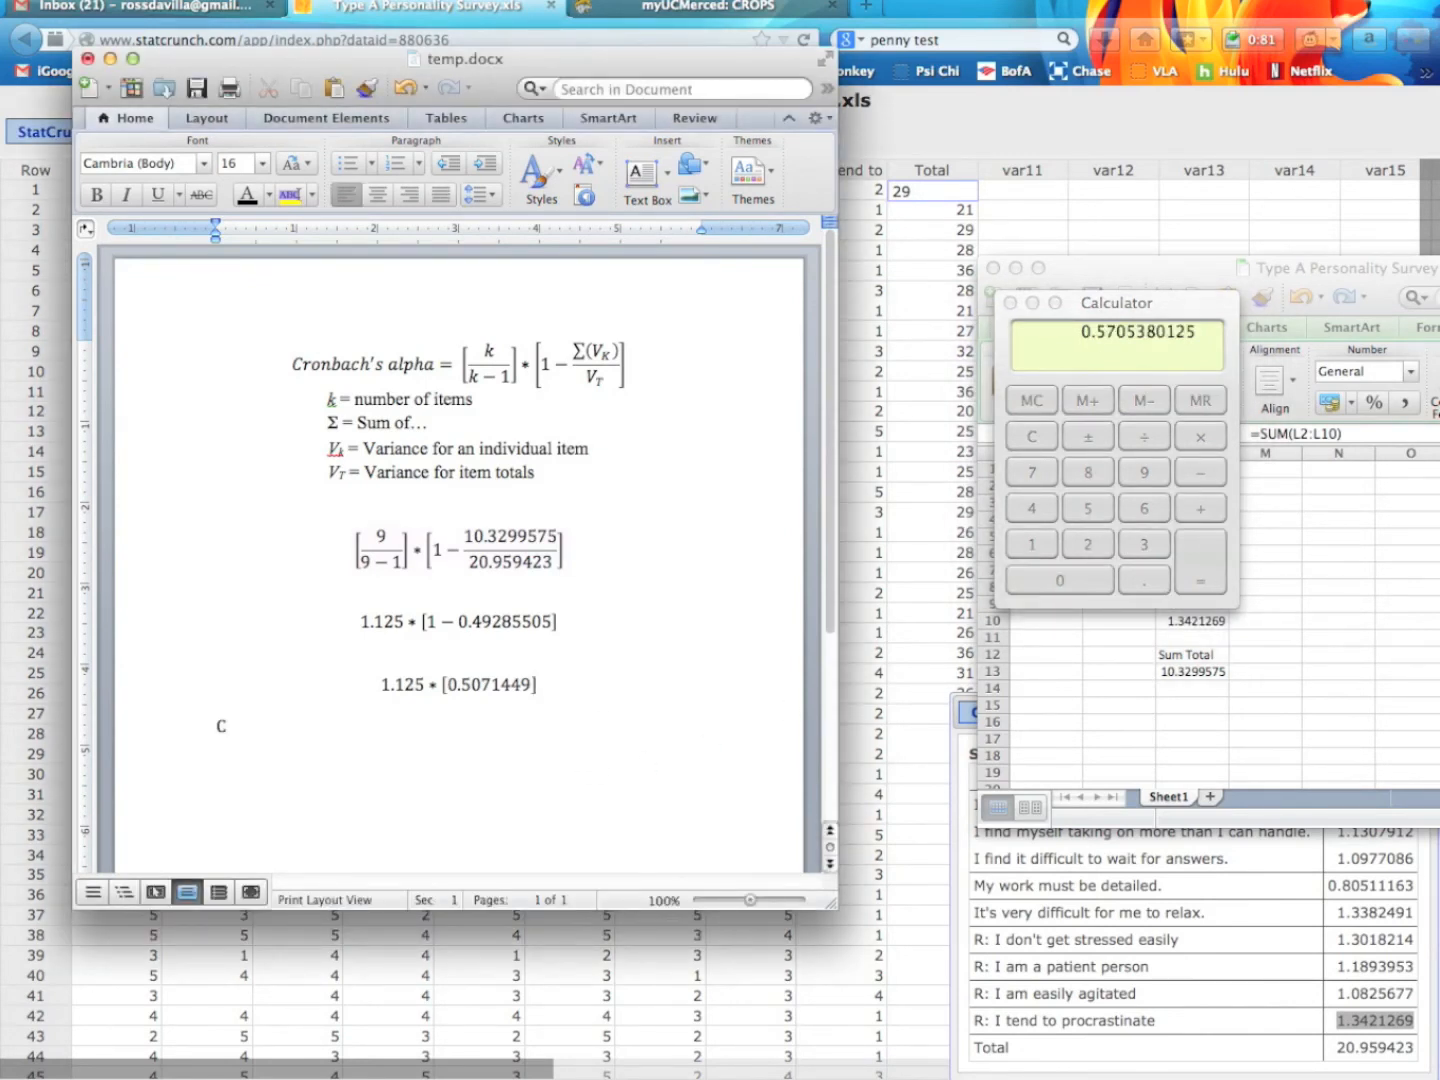
pyautogui.write("Chronbach's alpha = 0.57")
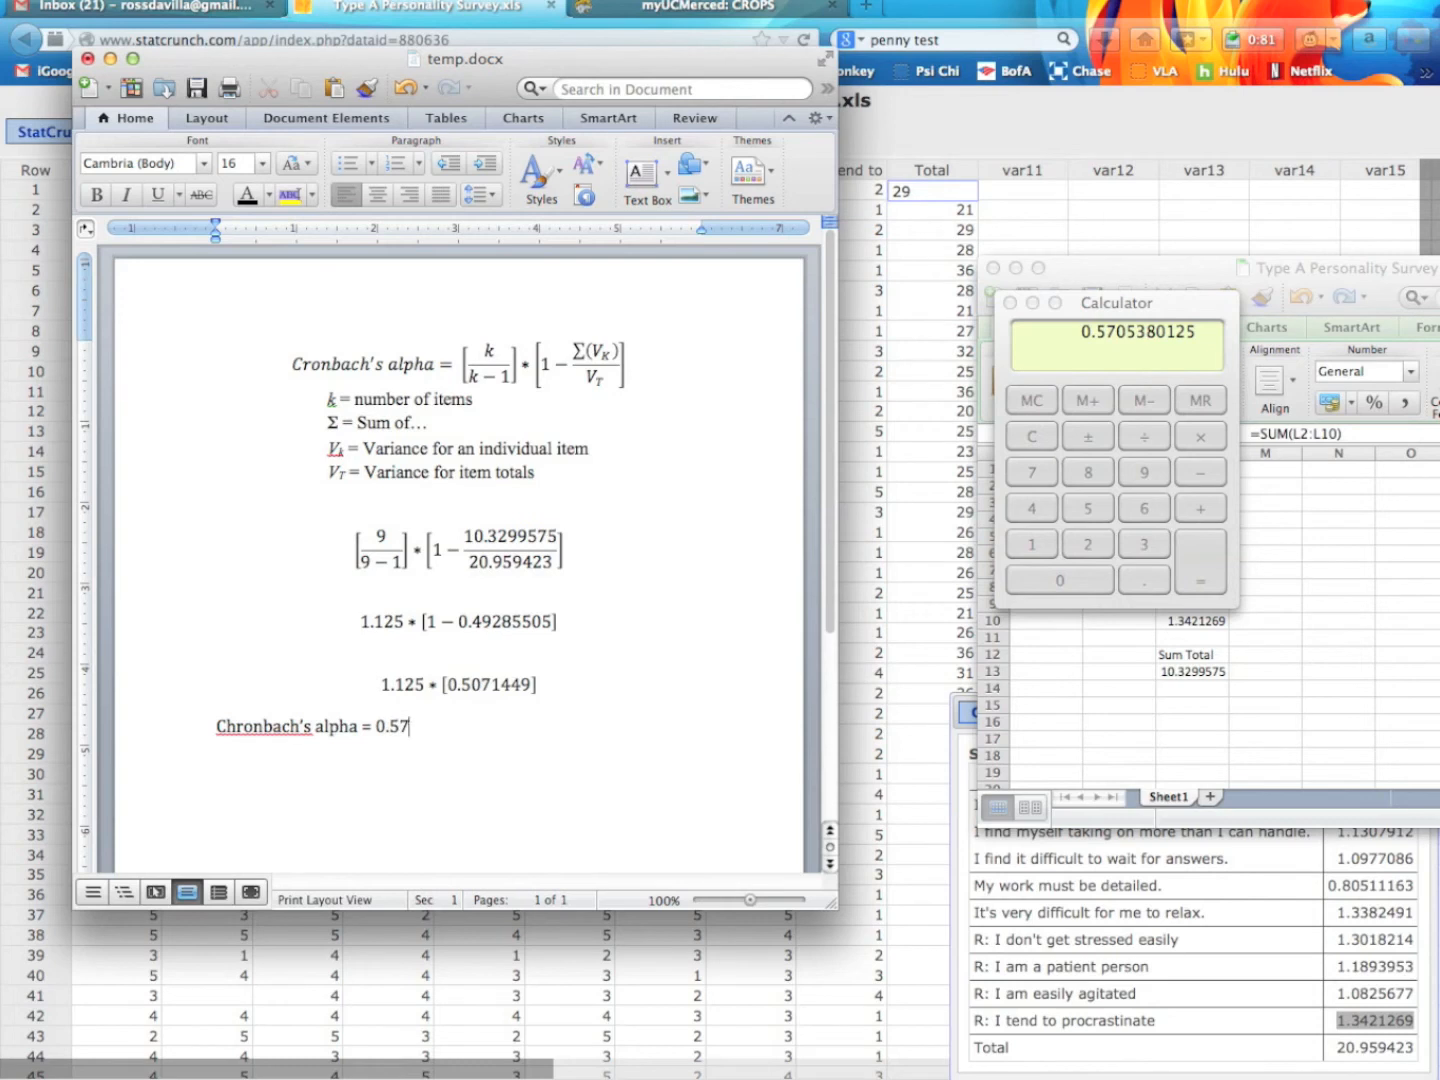
pyautogui.click(211, 727)
pyautogui.press('super+e')
pyautogui.press('Down')
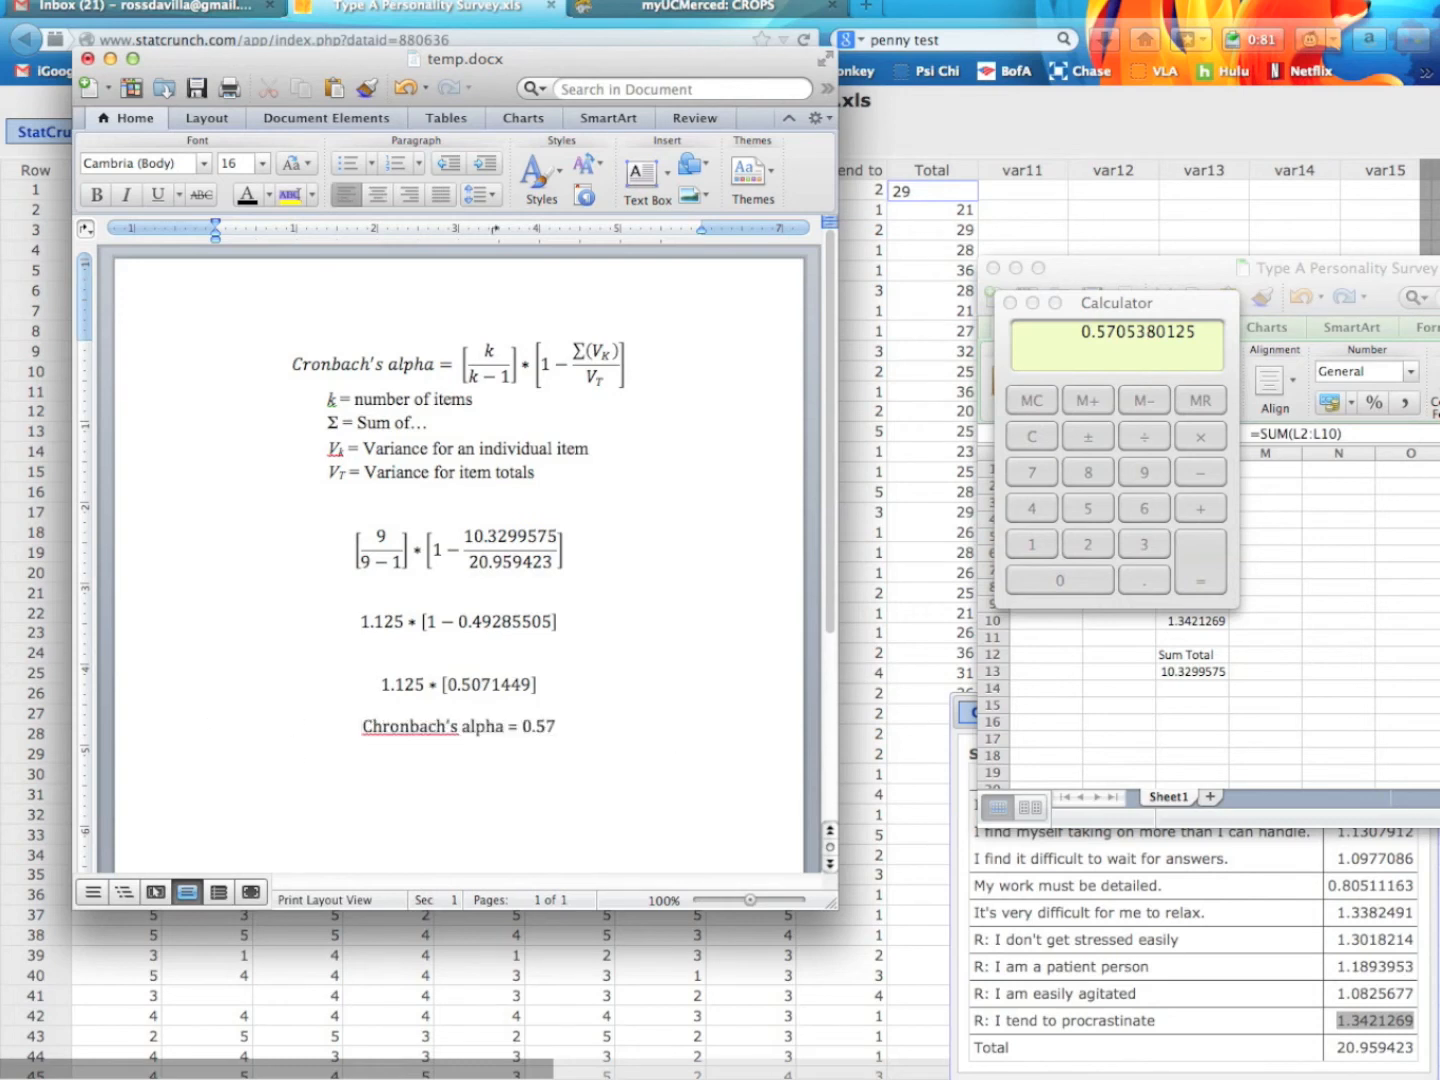
# Step: Examine the final alpha value in the result line below the worked formulas
pyautogui.moveTo(582, 726); pyautogui.dragTo(521, 727)
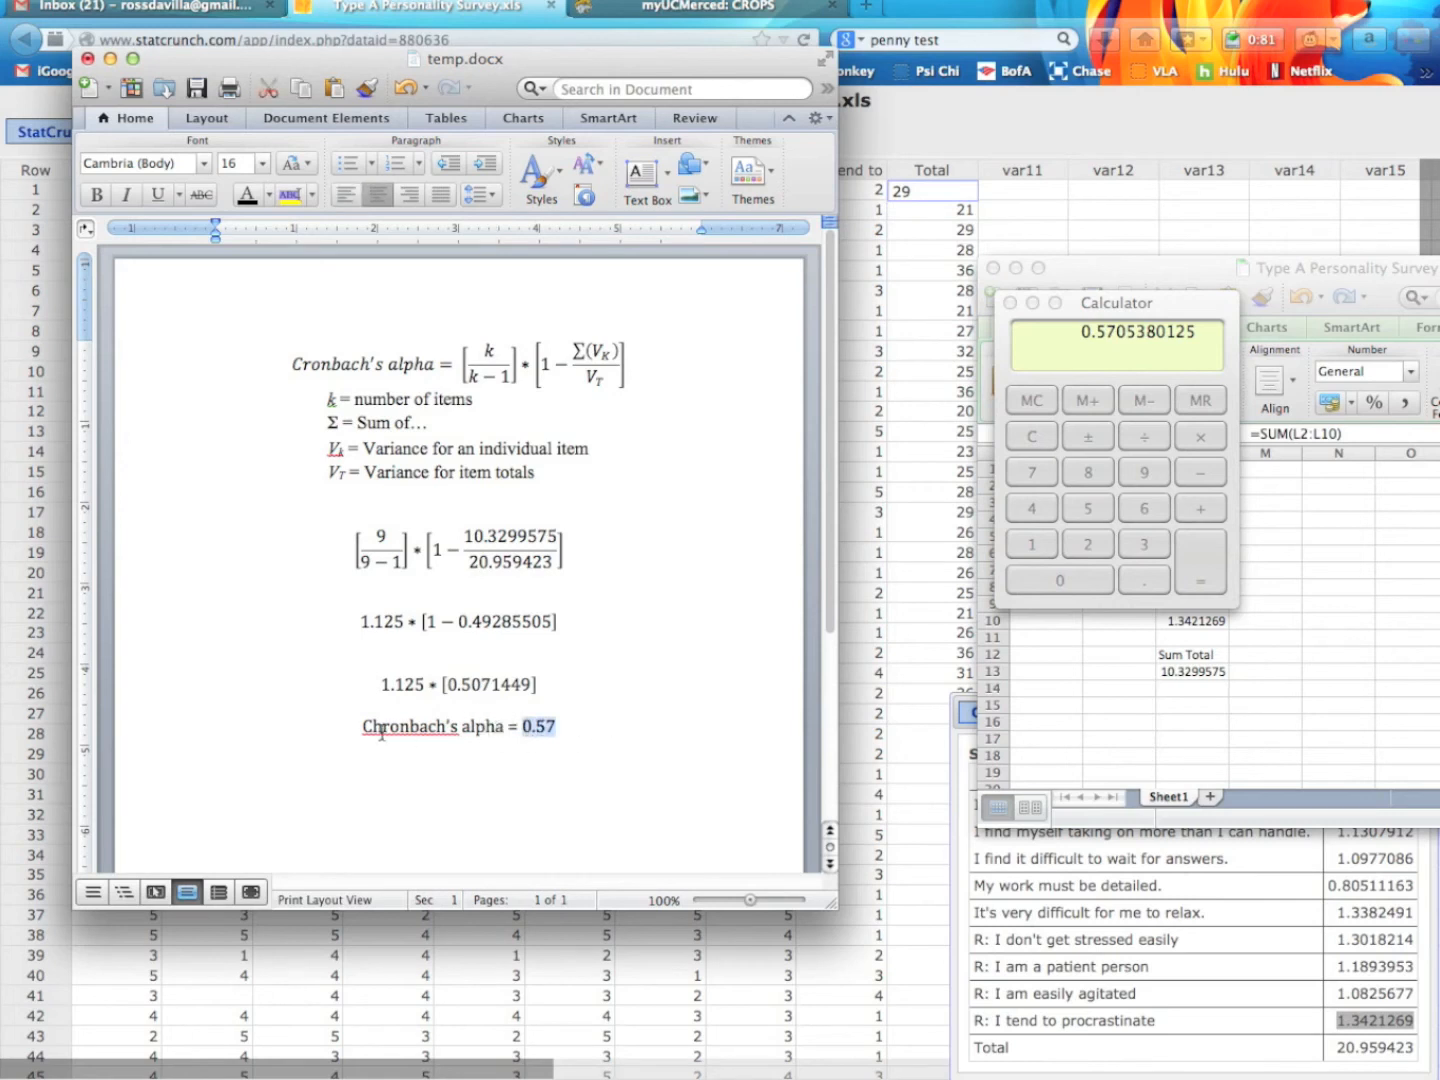
pyautogui.moveTo(361, 726); pyautogui.dragTo(557, 726)
pyautogui.click(580, 725)
pyautogui.moveTo(571, 728); pyautogui.dragTo(531, 729)
pyautogui.click(568, 726)
pyautogui.moveTo(536, 727); pyautogui.dragTo(561, 727)
pyautogui.click(607, 728)
pyautogui.moveTo(557, 727); pyautogui.dragTo(537, 728)
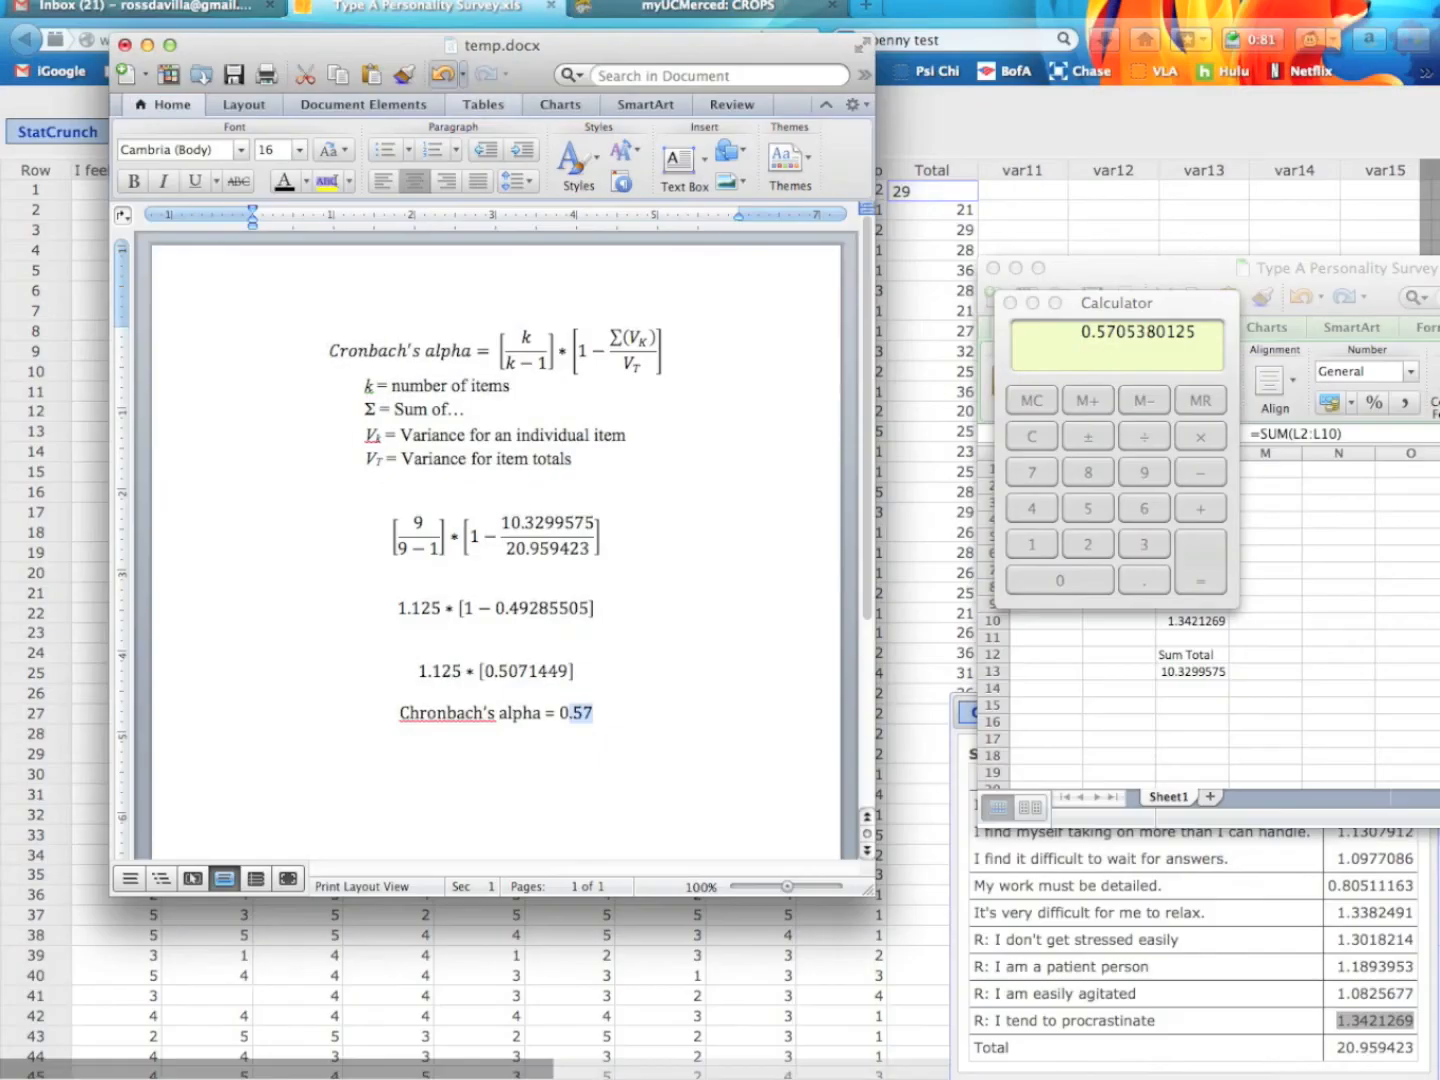
pyautogui.click(252, 734)
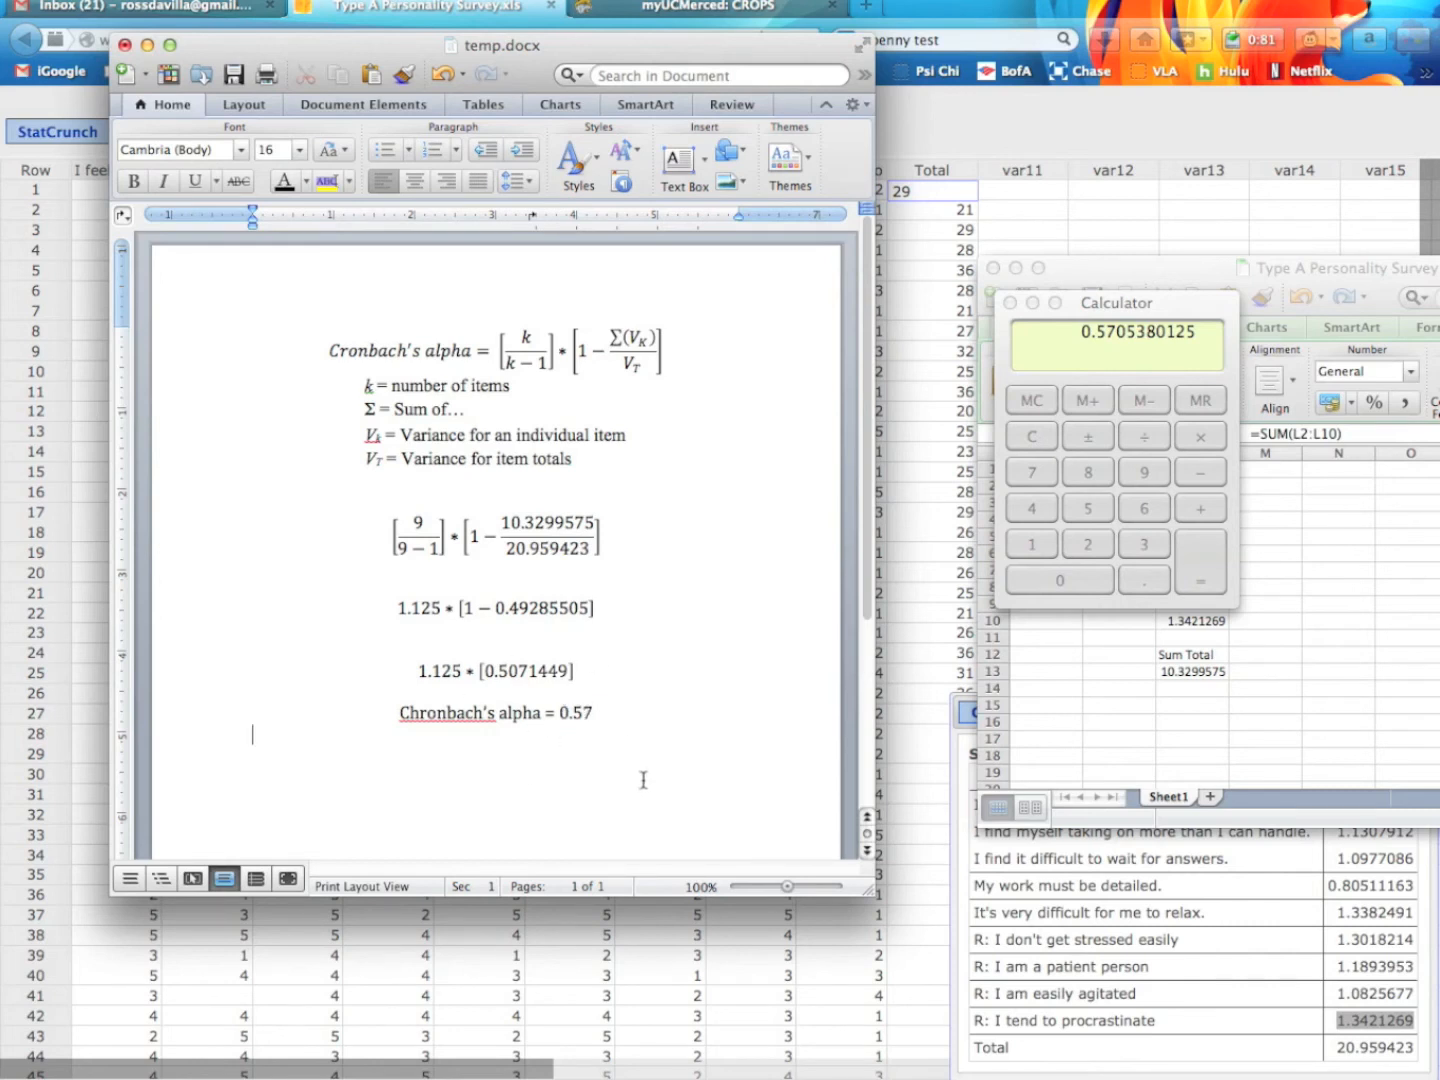
pyautogui.moveTo(558, 714); pyautogui.dragTo(597, 715)
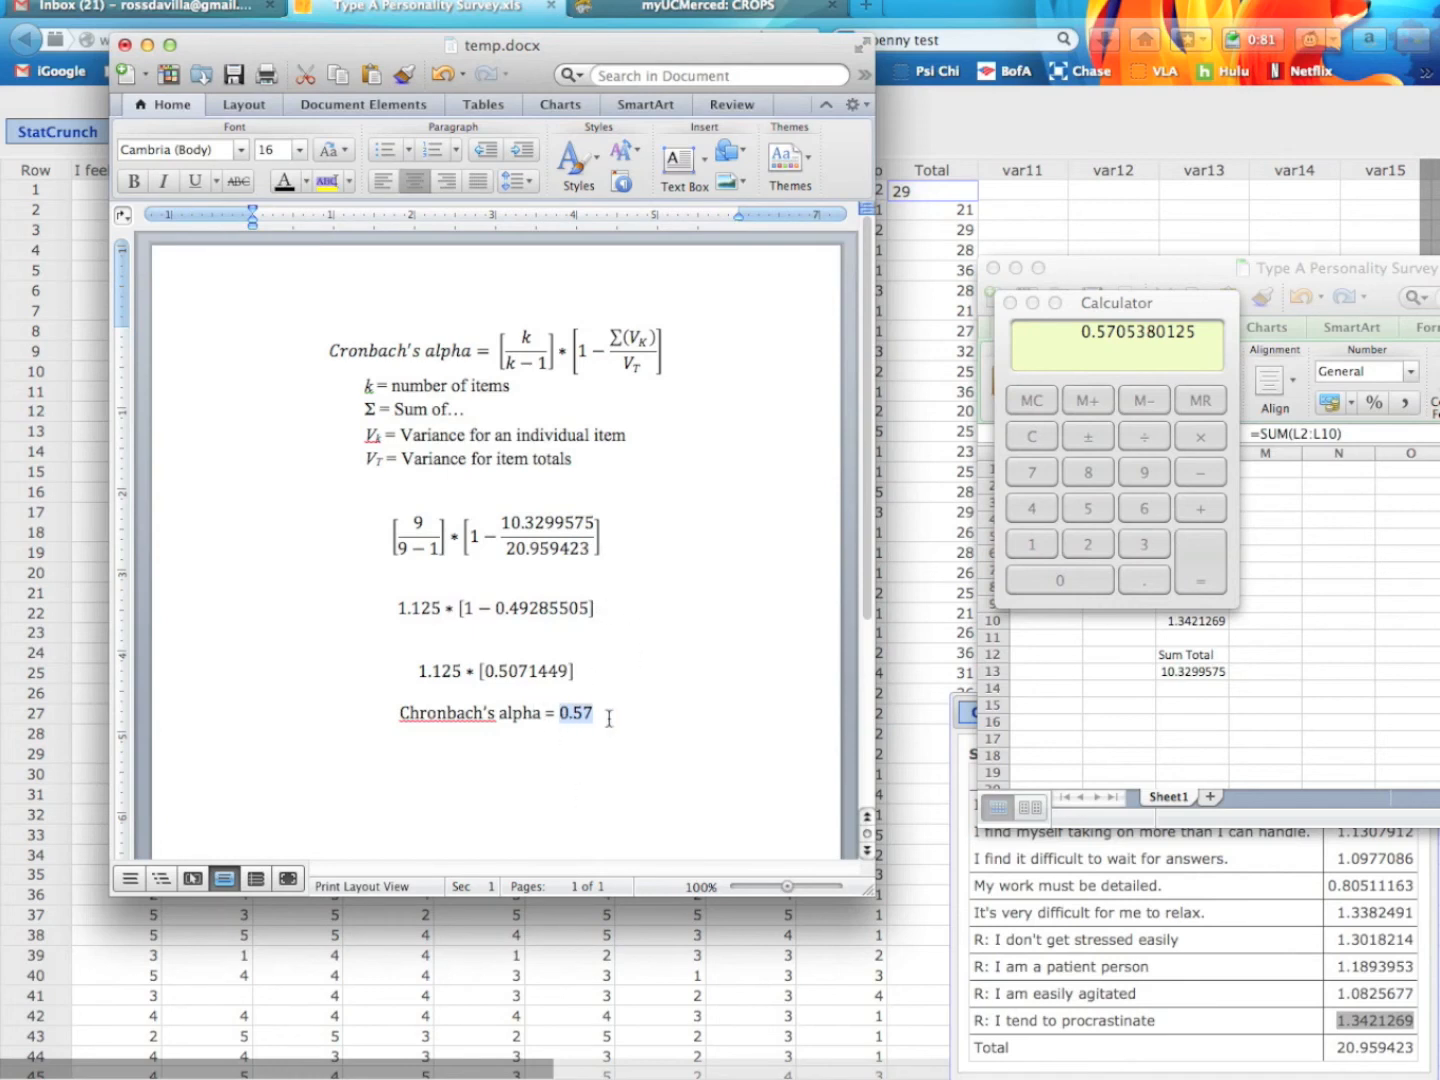
pyautogui.click(608, 668)
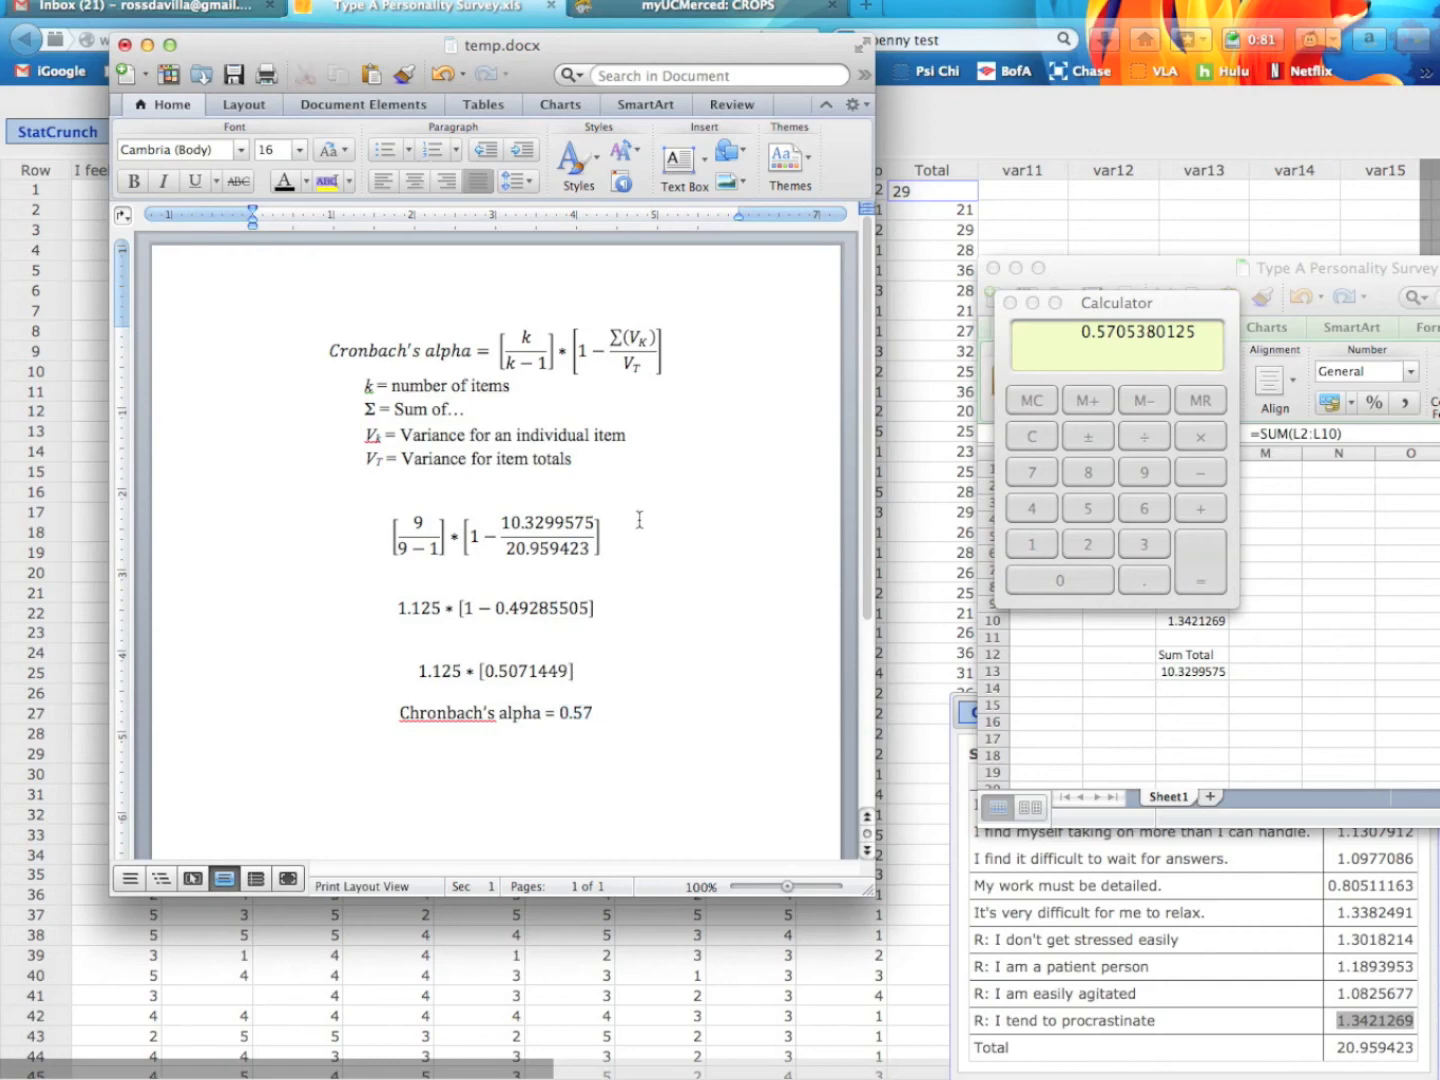
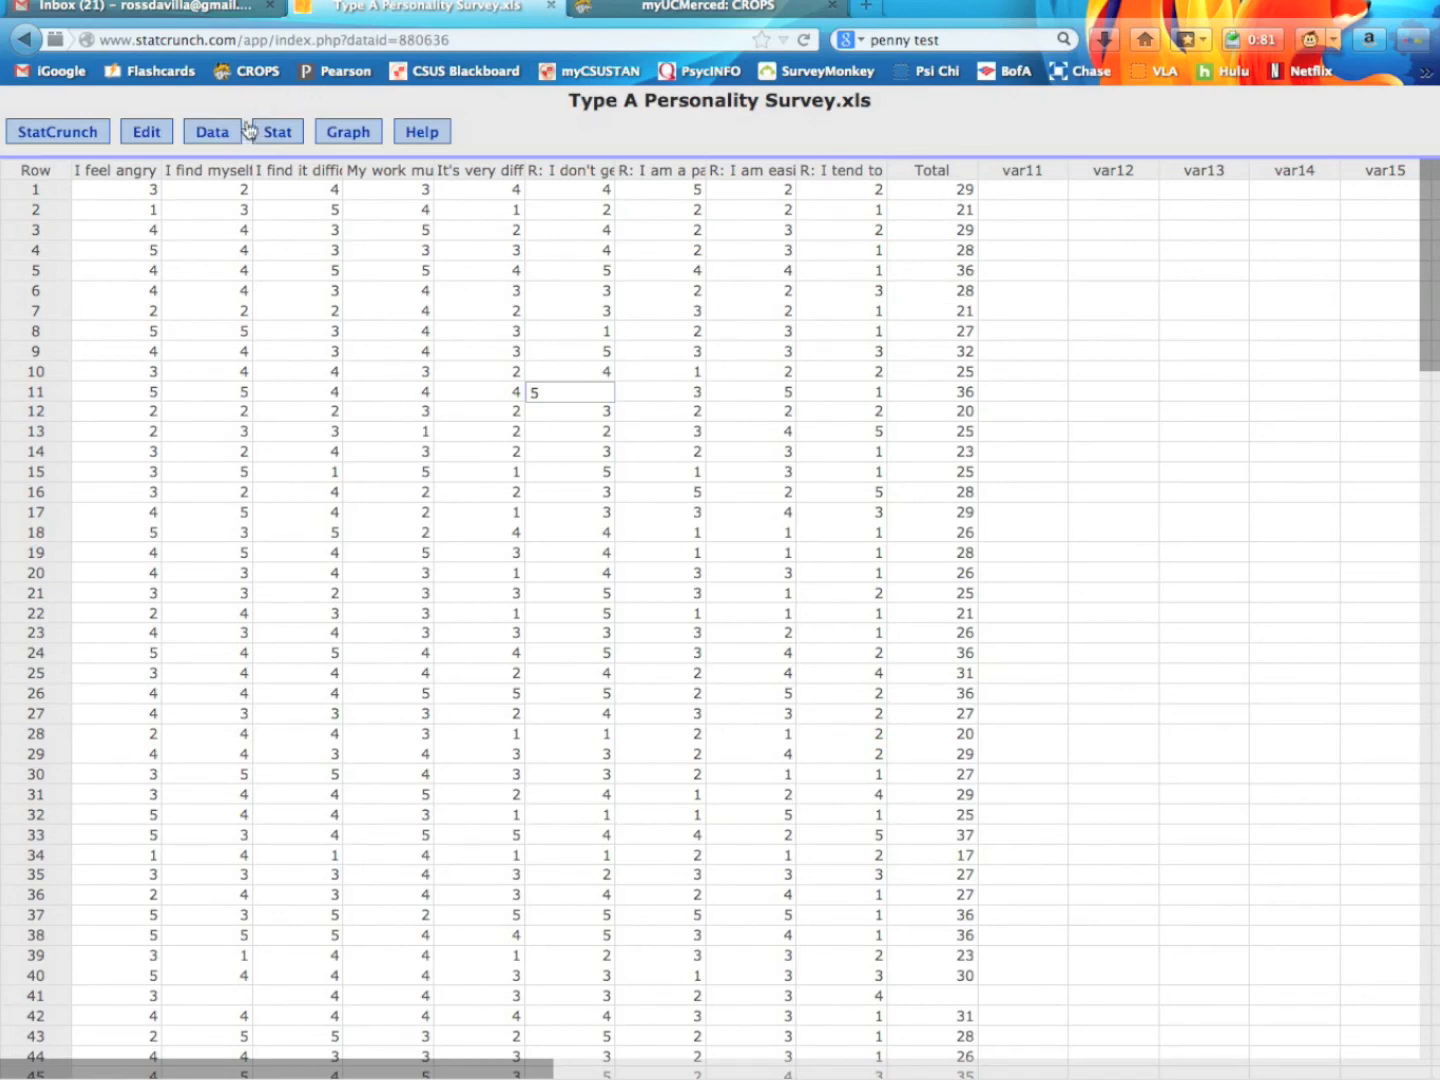
# Step: Compute a new column with the expression Total/9, leaving the column label blank, and dismiss the result notice
pyautogui.click(203, 139)
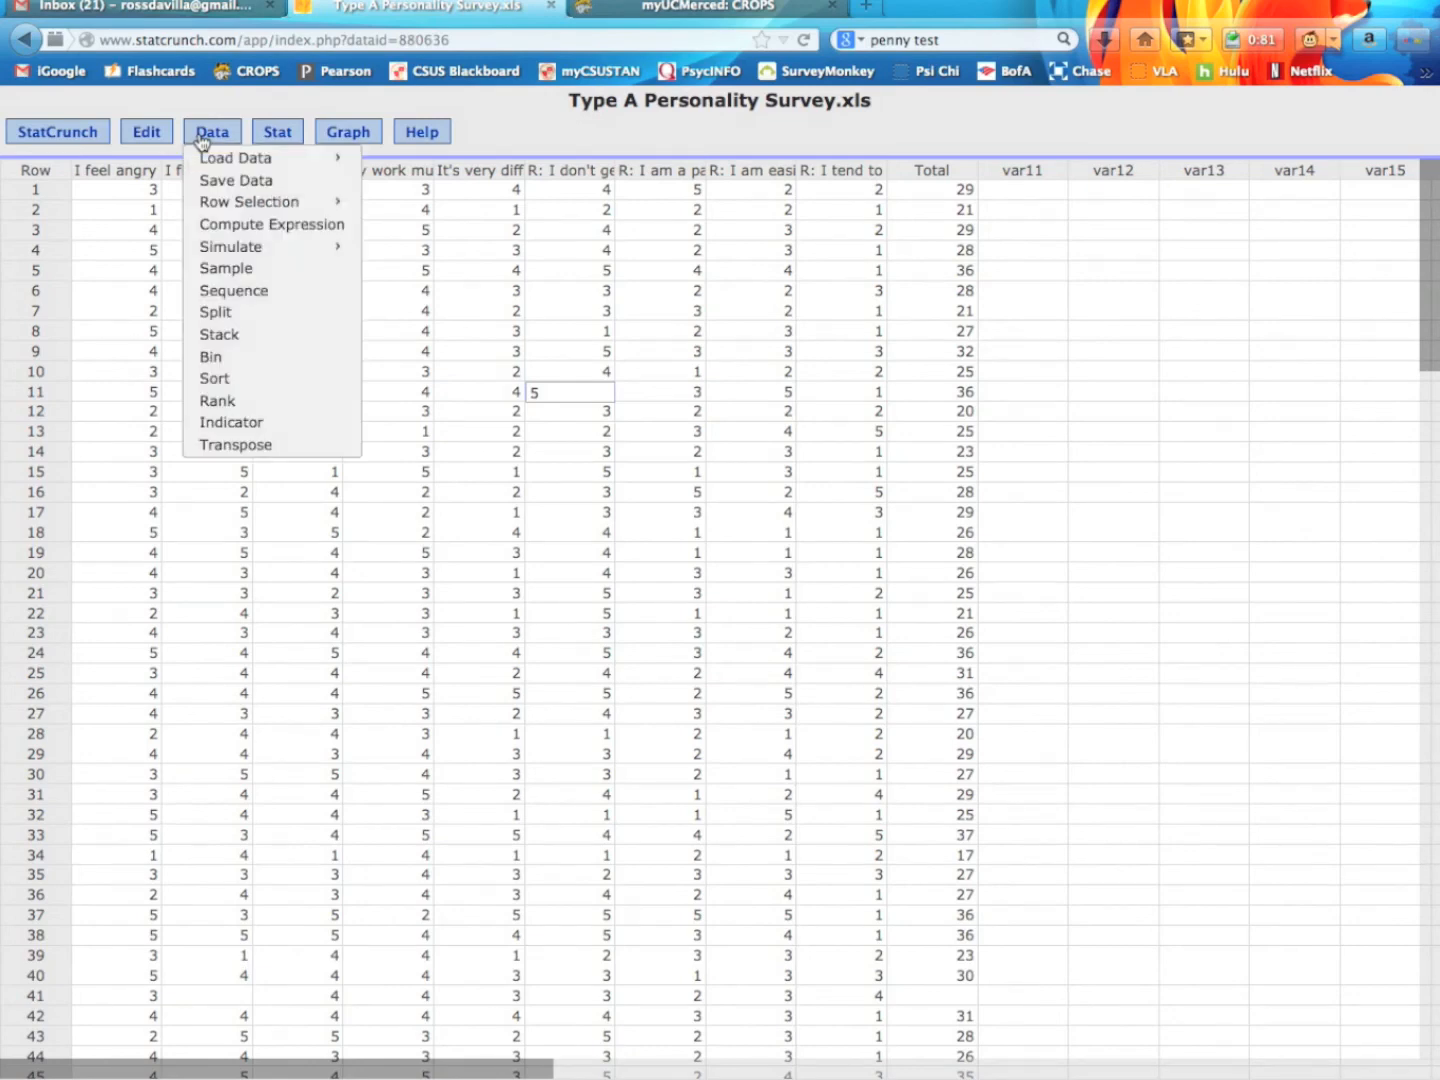
pyautogui.click(272, 234)
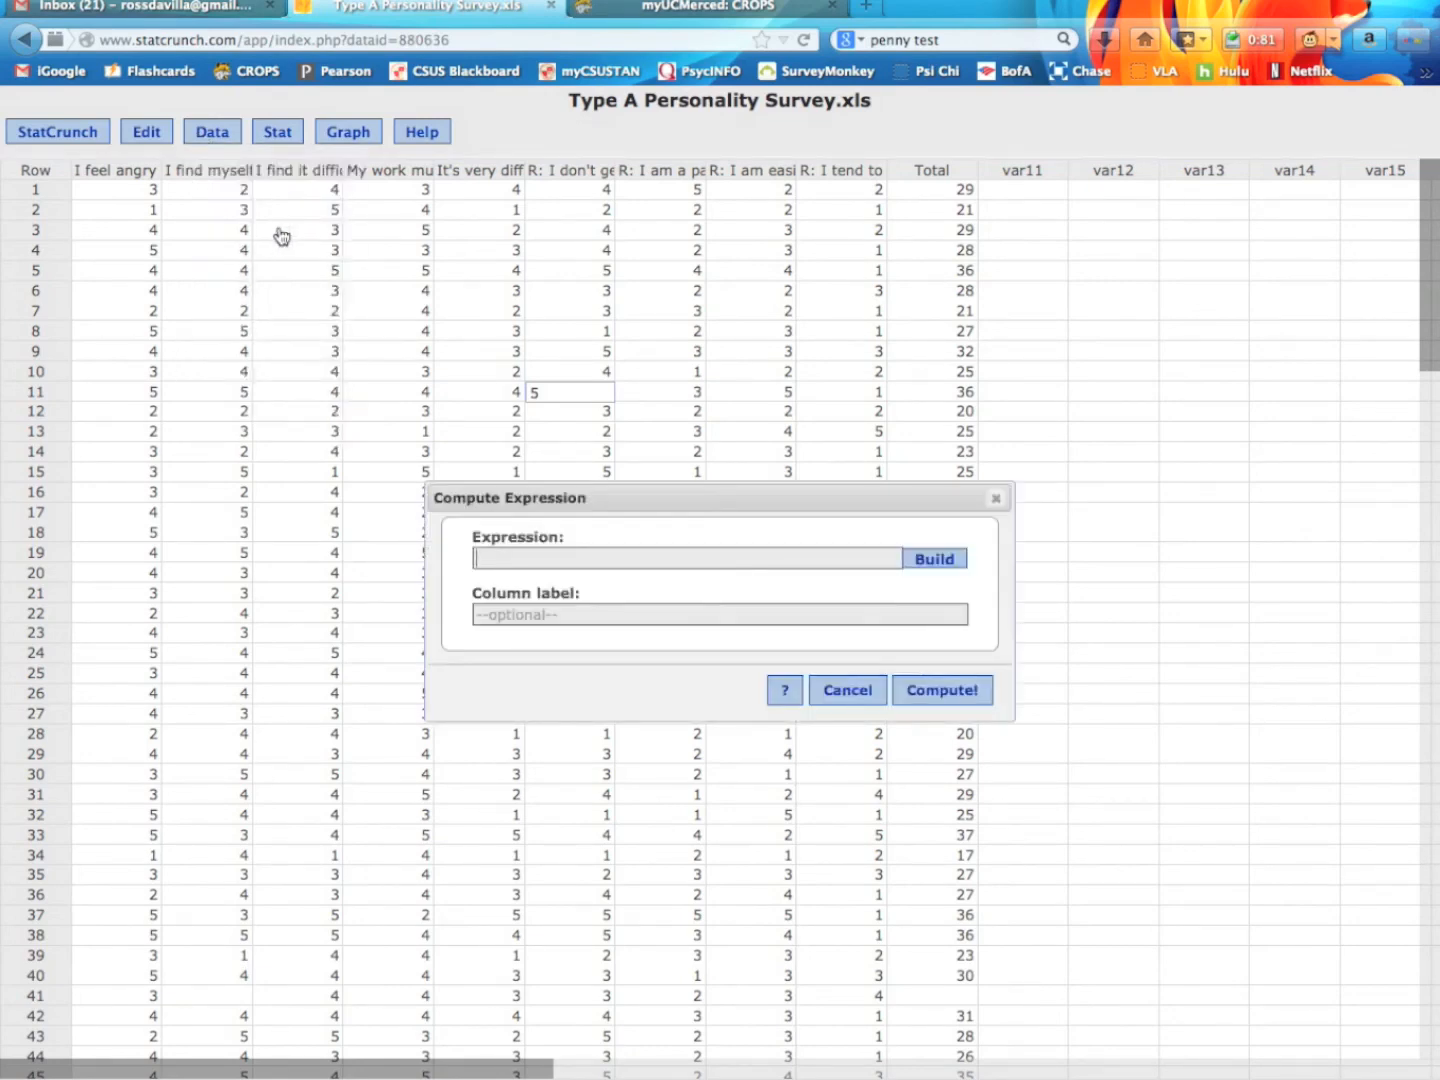
pyautogui.click(918, 561)
pyautogui.click(692, 652)
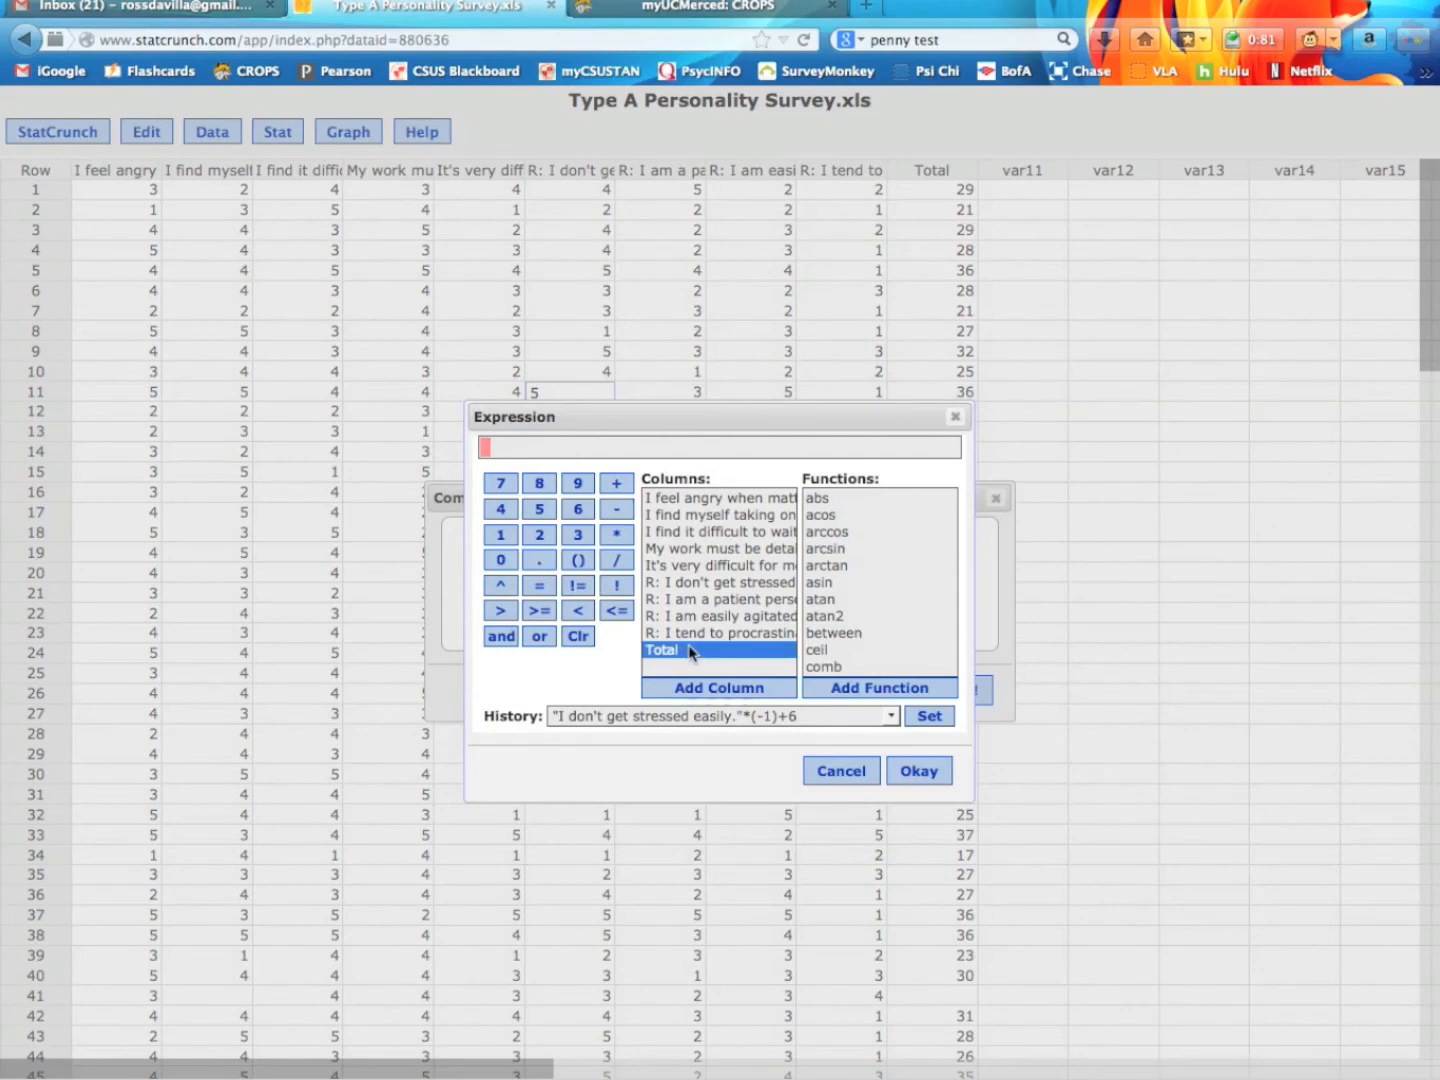
pyautogui.click(700, 689)
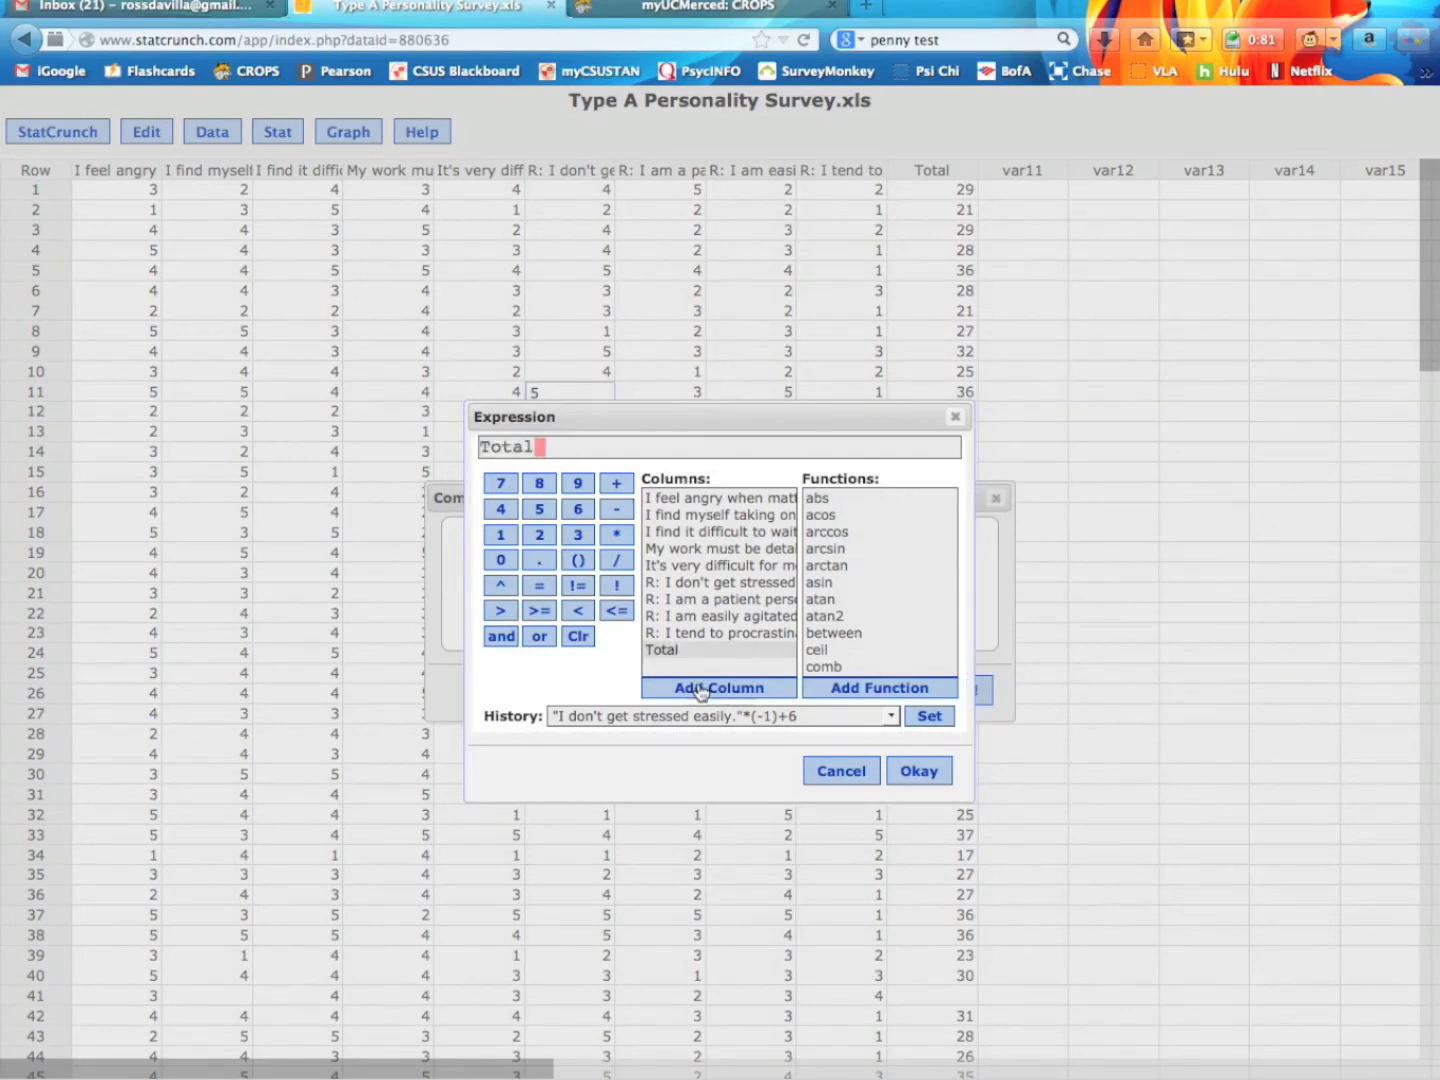
pyautogui.write('/')
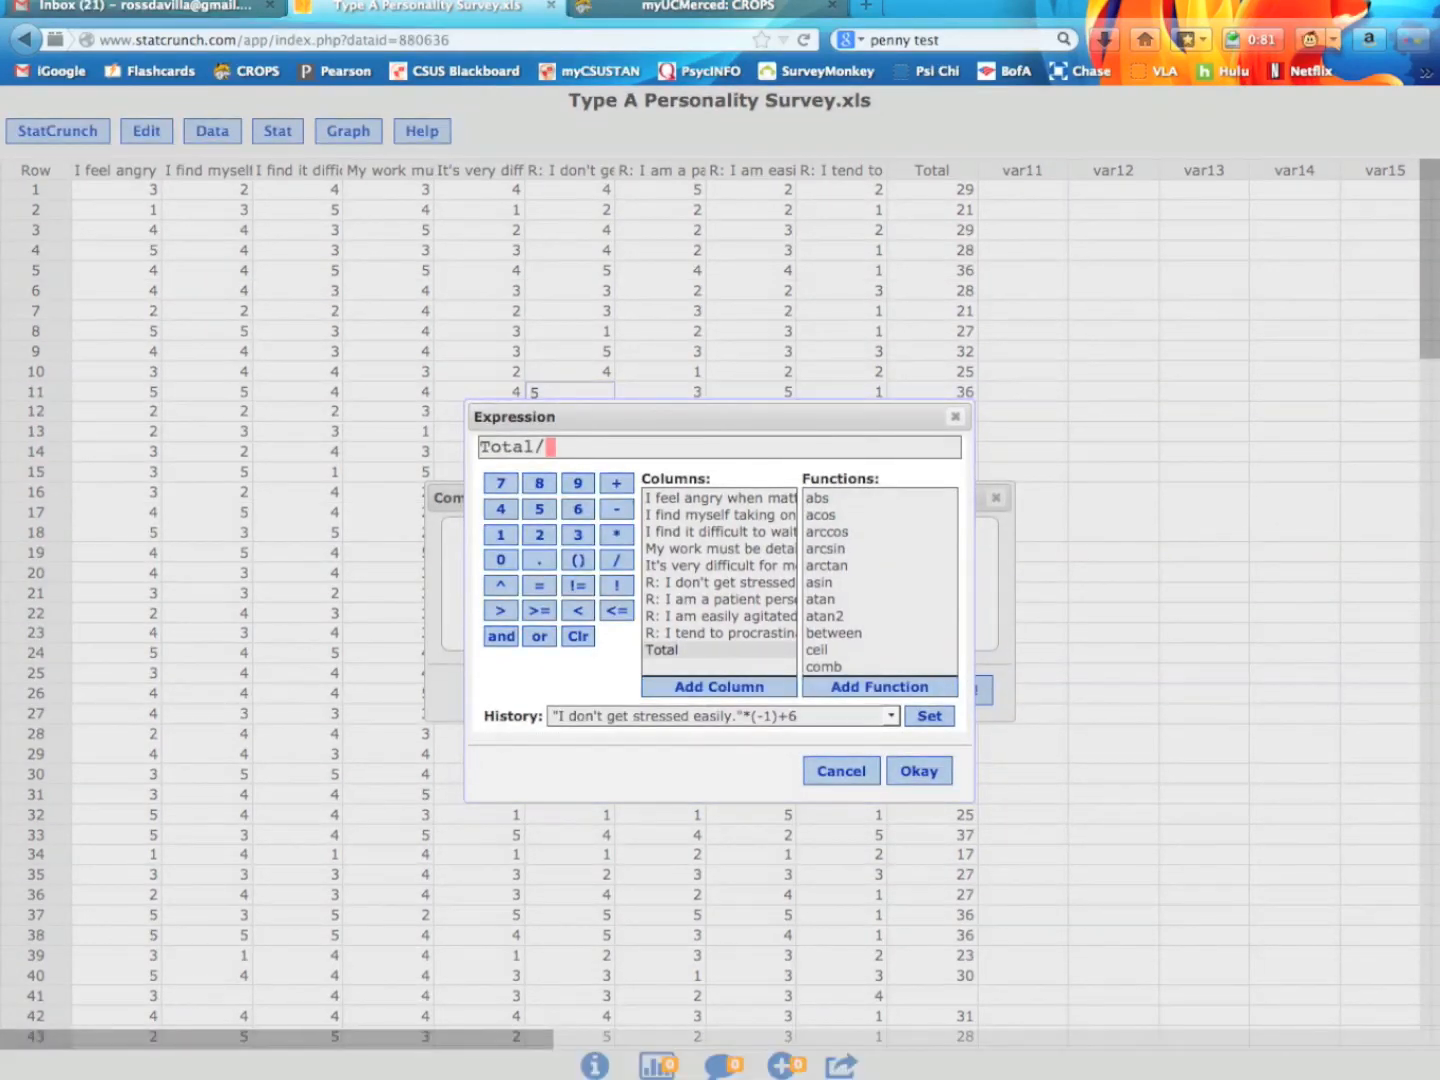
pyautogui.write('9')
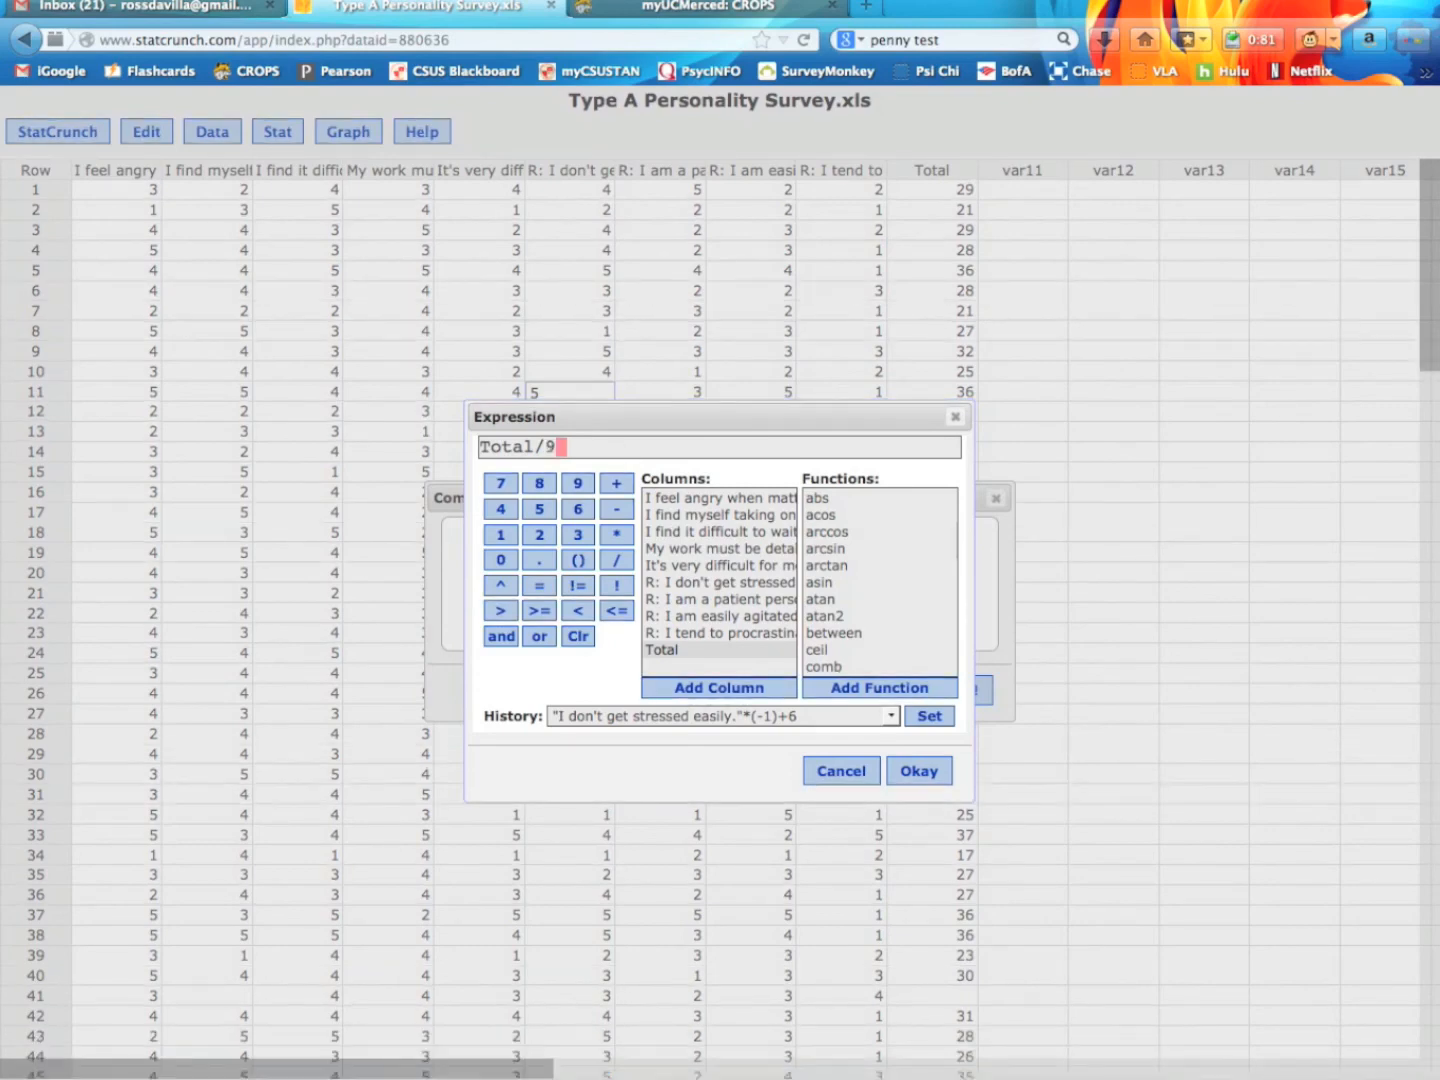
pyautogui.click(925, 778)
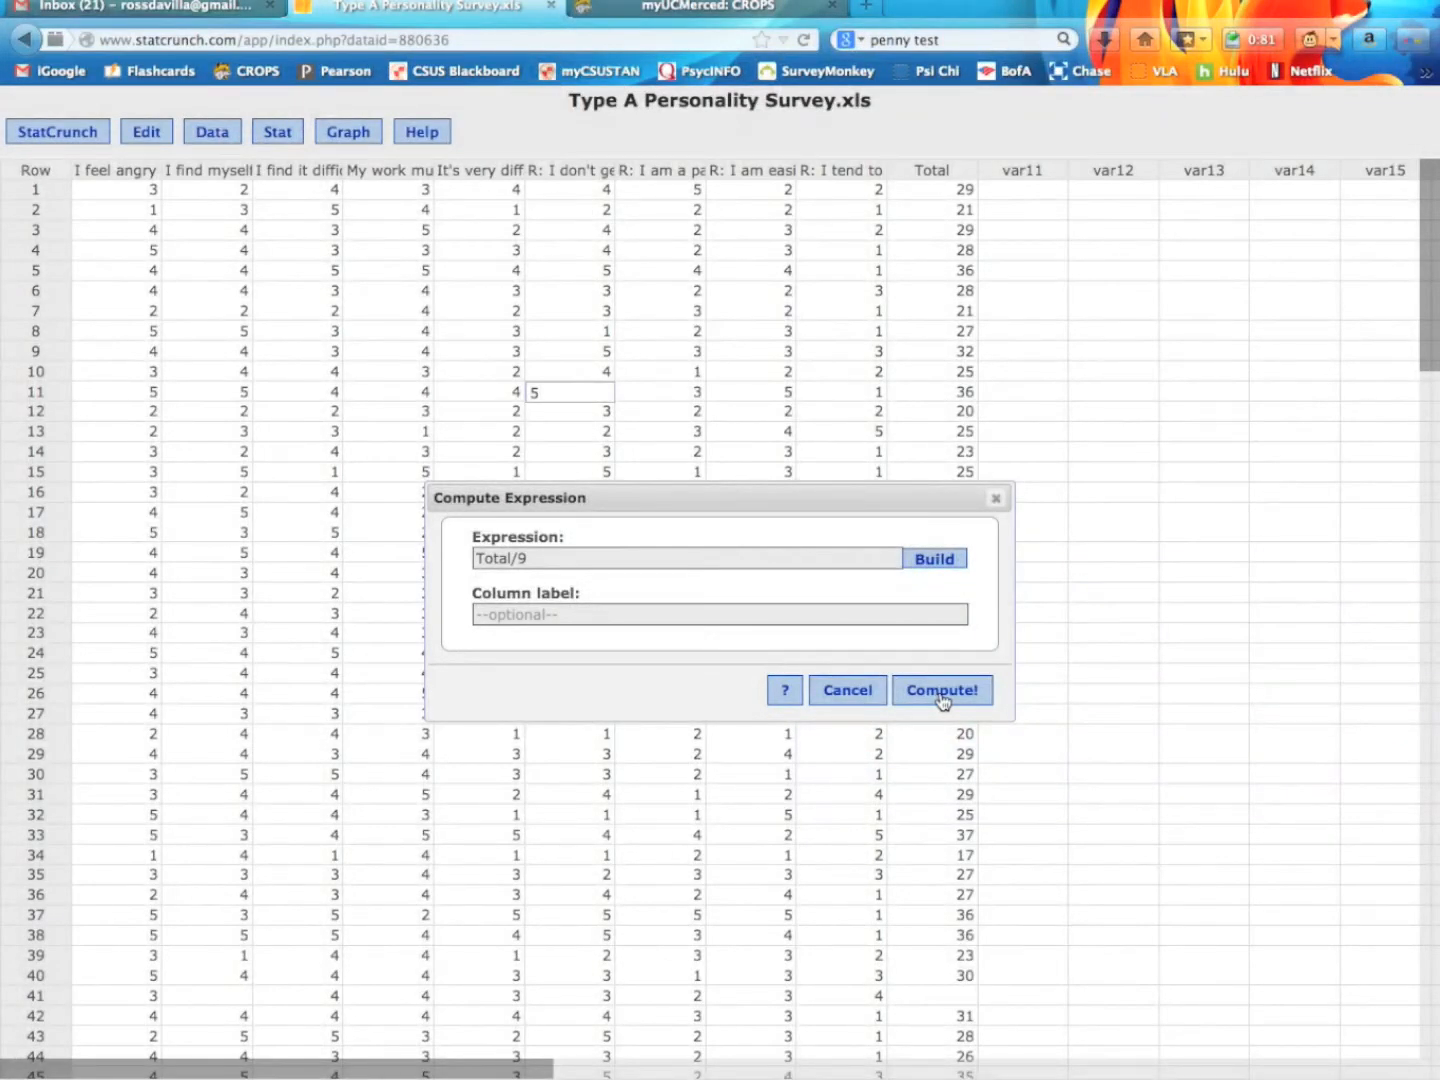
pyautogui.click(941, 692)
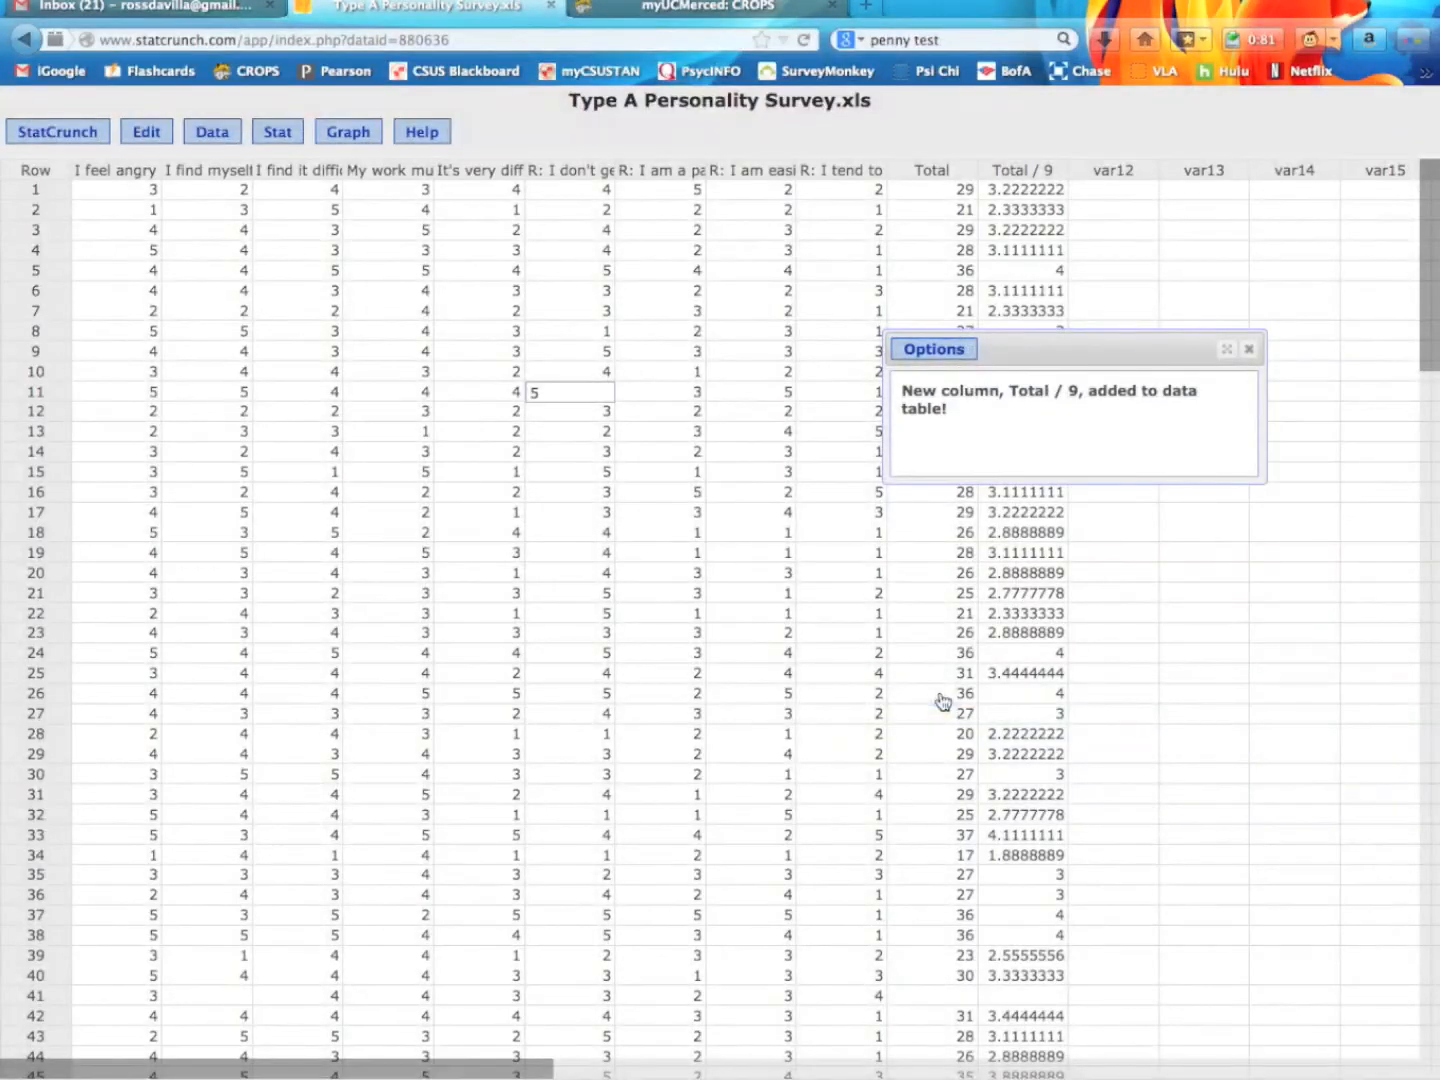
pyautogui.click(1248, 348)
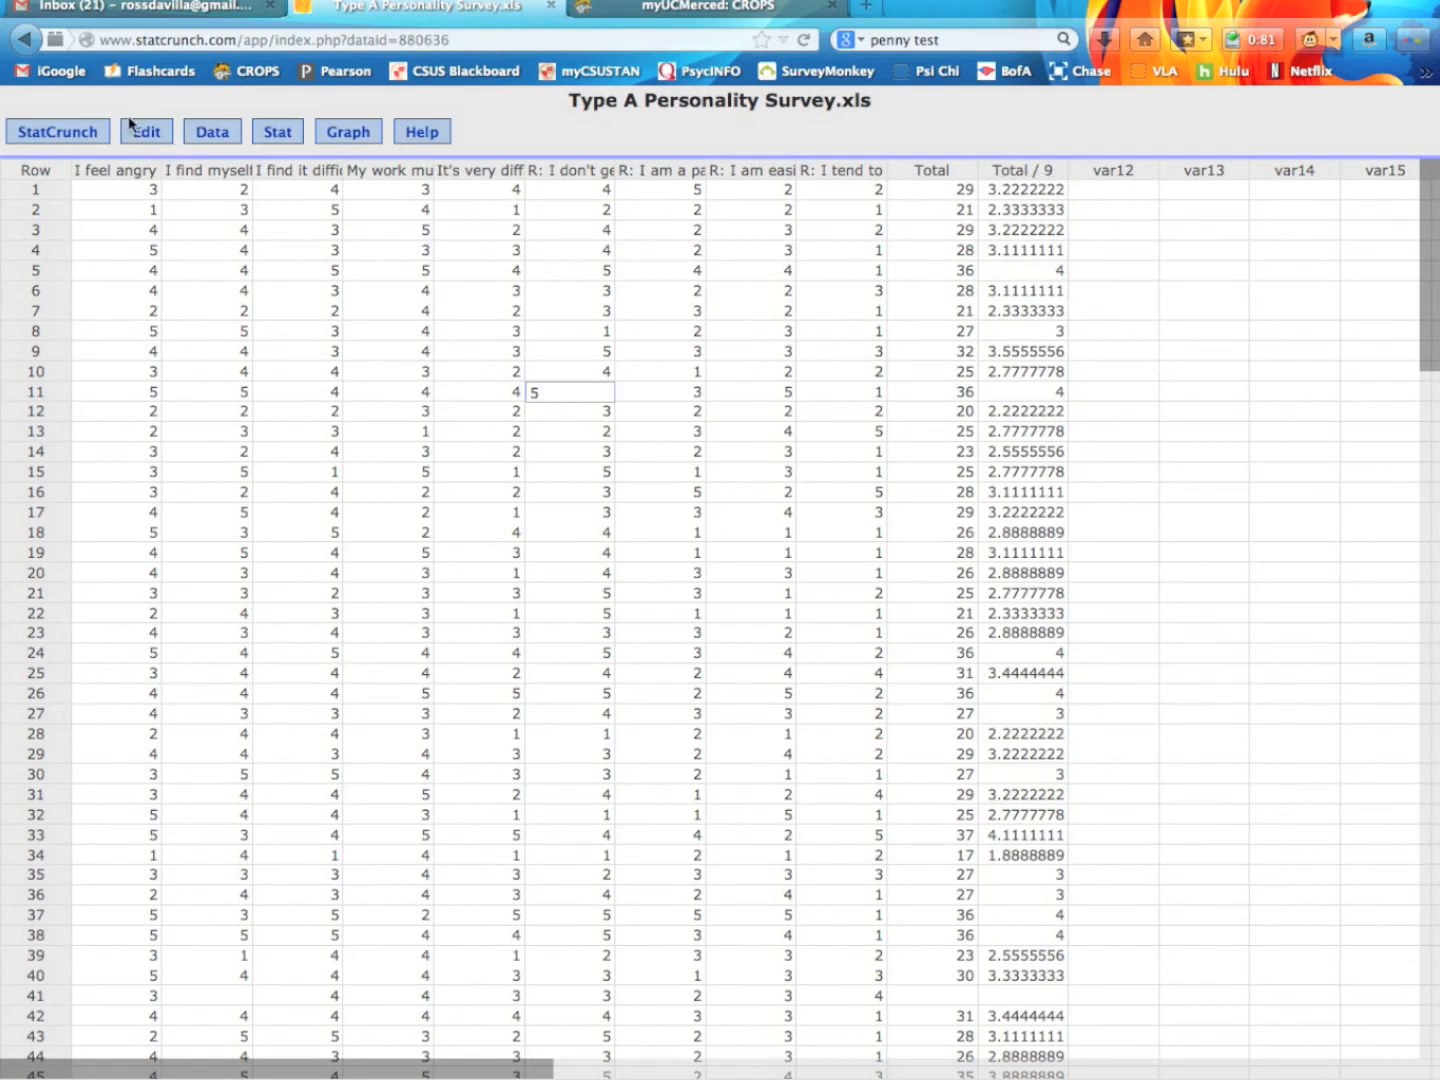
# Step: Compute column summary statistics for Total / 9, limited to the mean and standard deviation
pyautogui.click(278, 133)
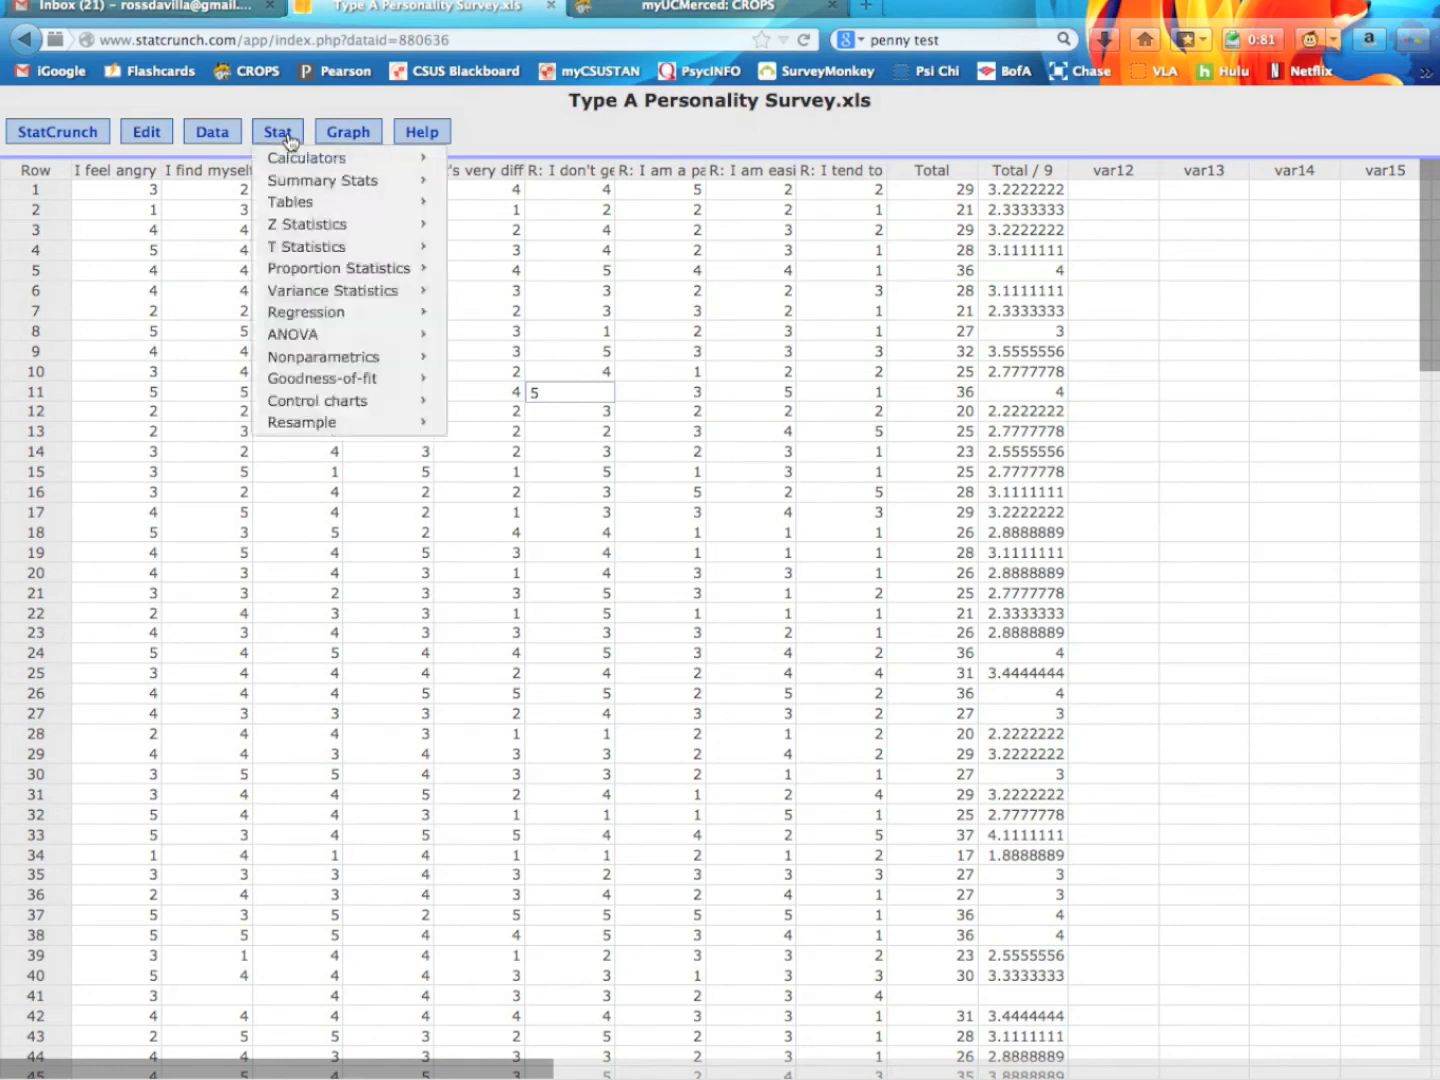
pyautogui.moveTo(340, 183)
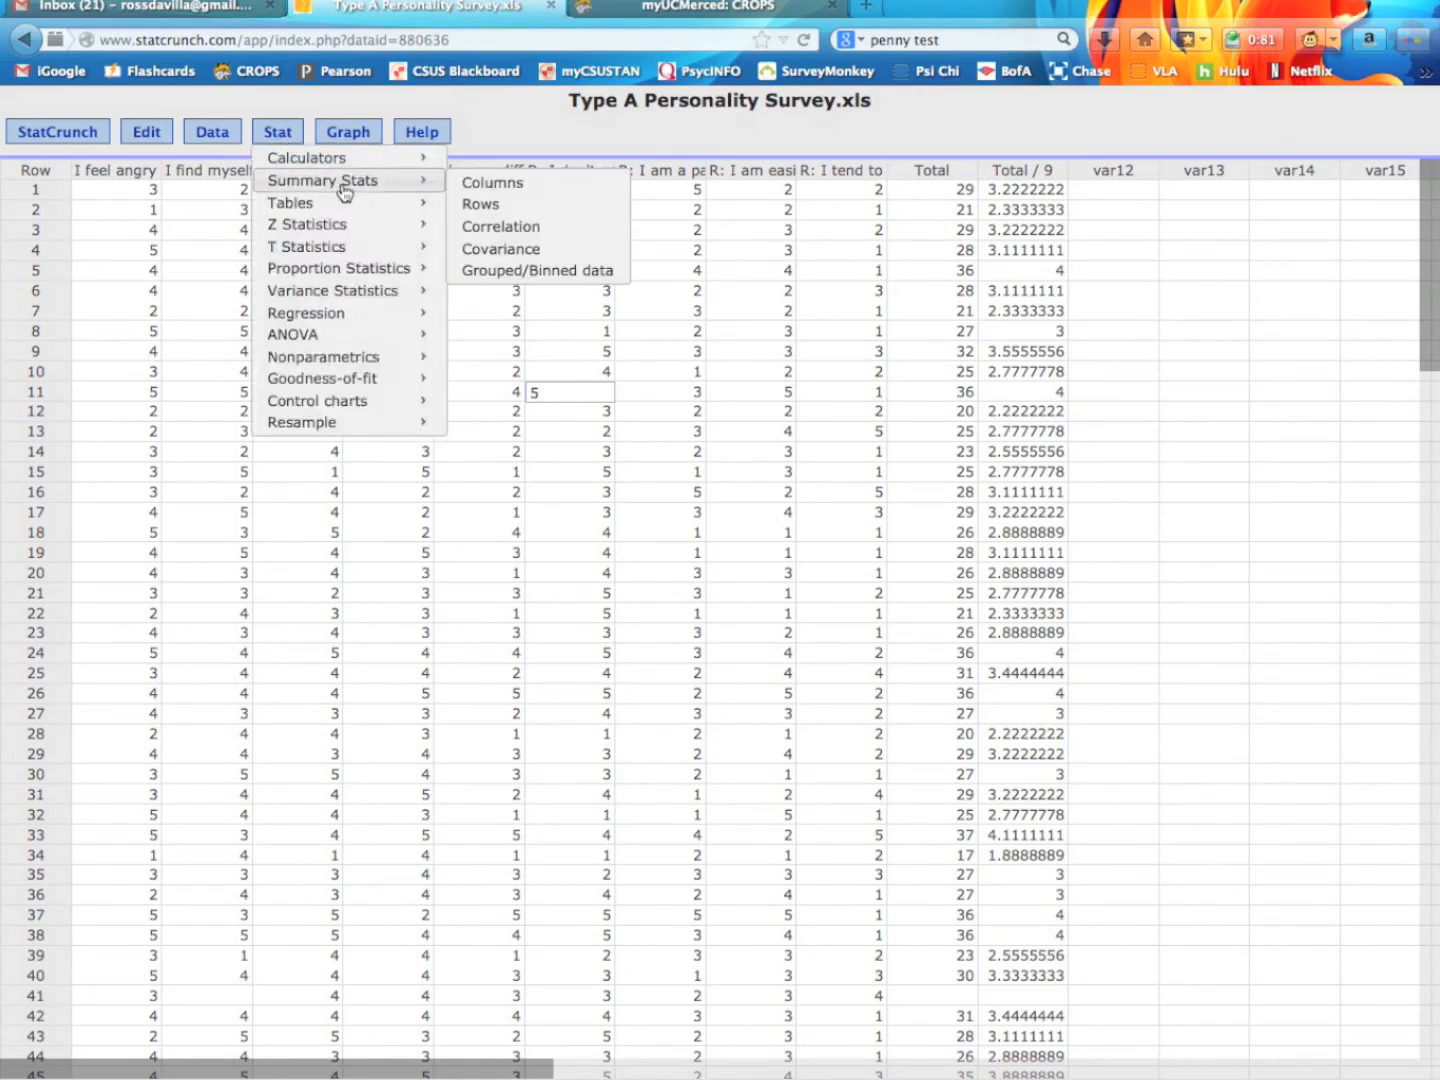
pyautogui.click(534, 193)
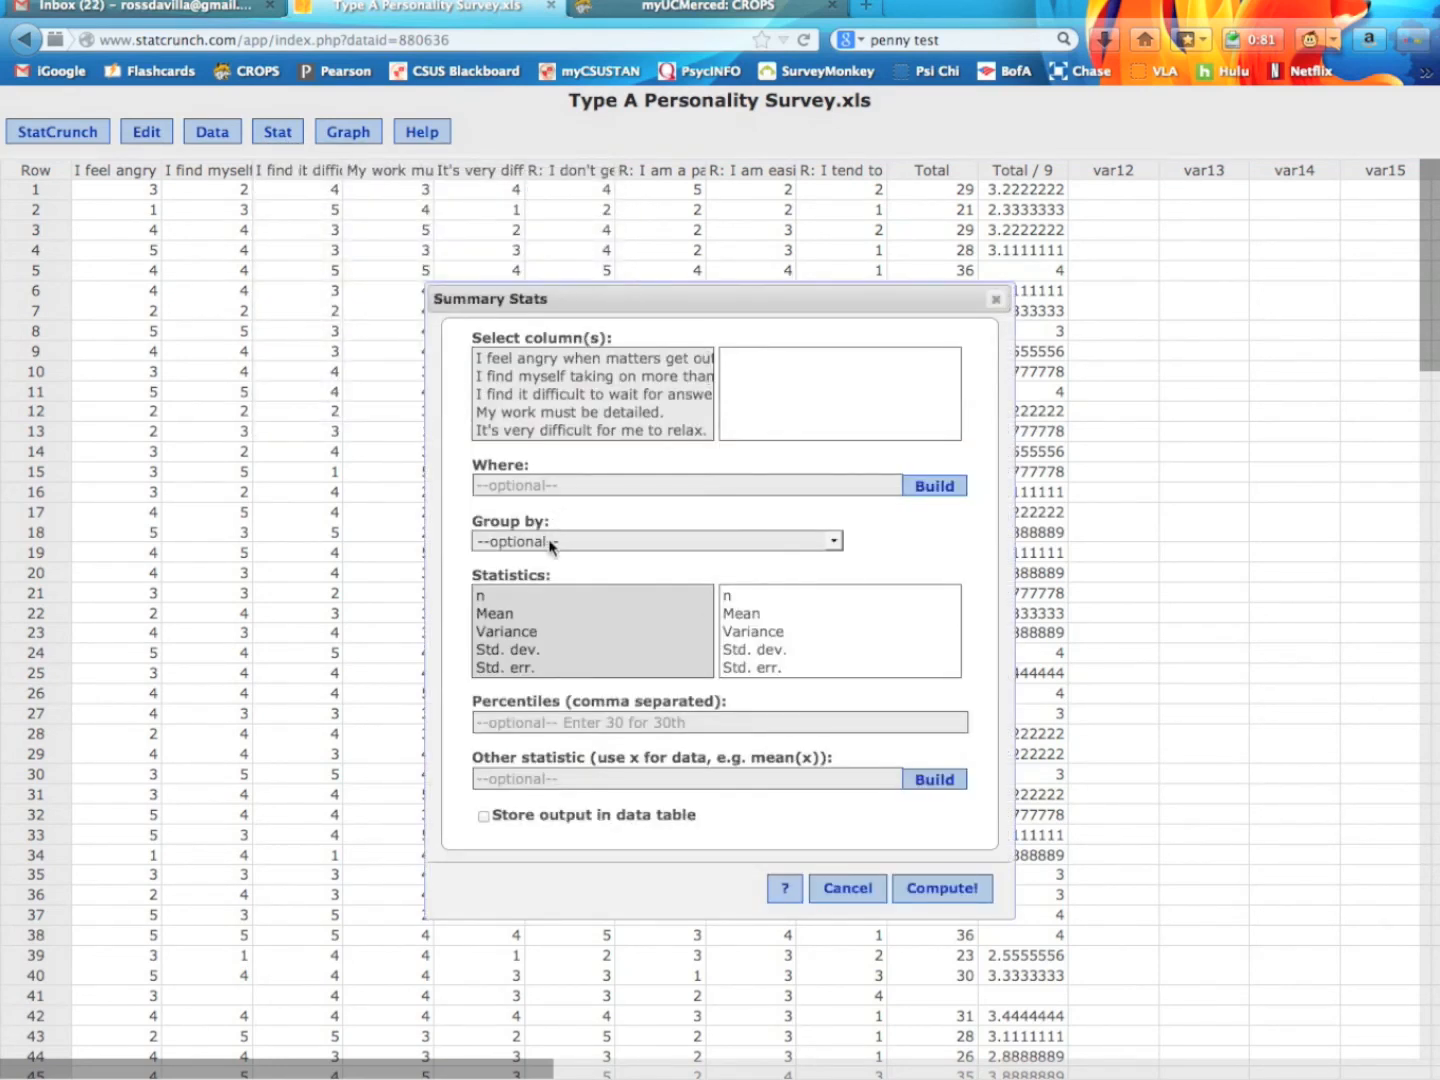
pyautogui.click(500, 614)
pyautogui.keyDown('super'); pyautogui.click(519, 652); pyautogui.keyUp('super')
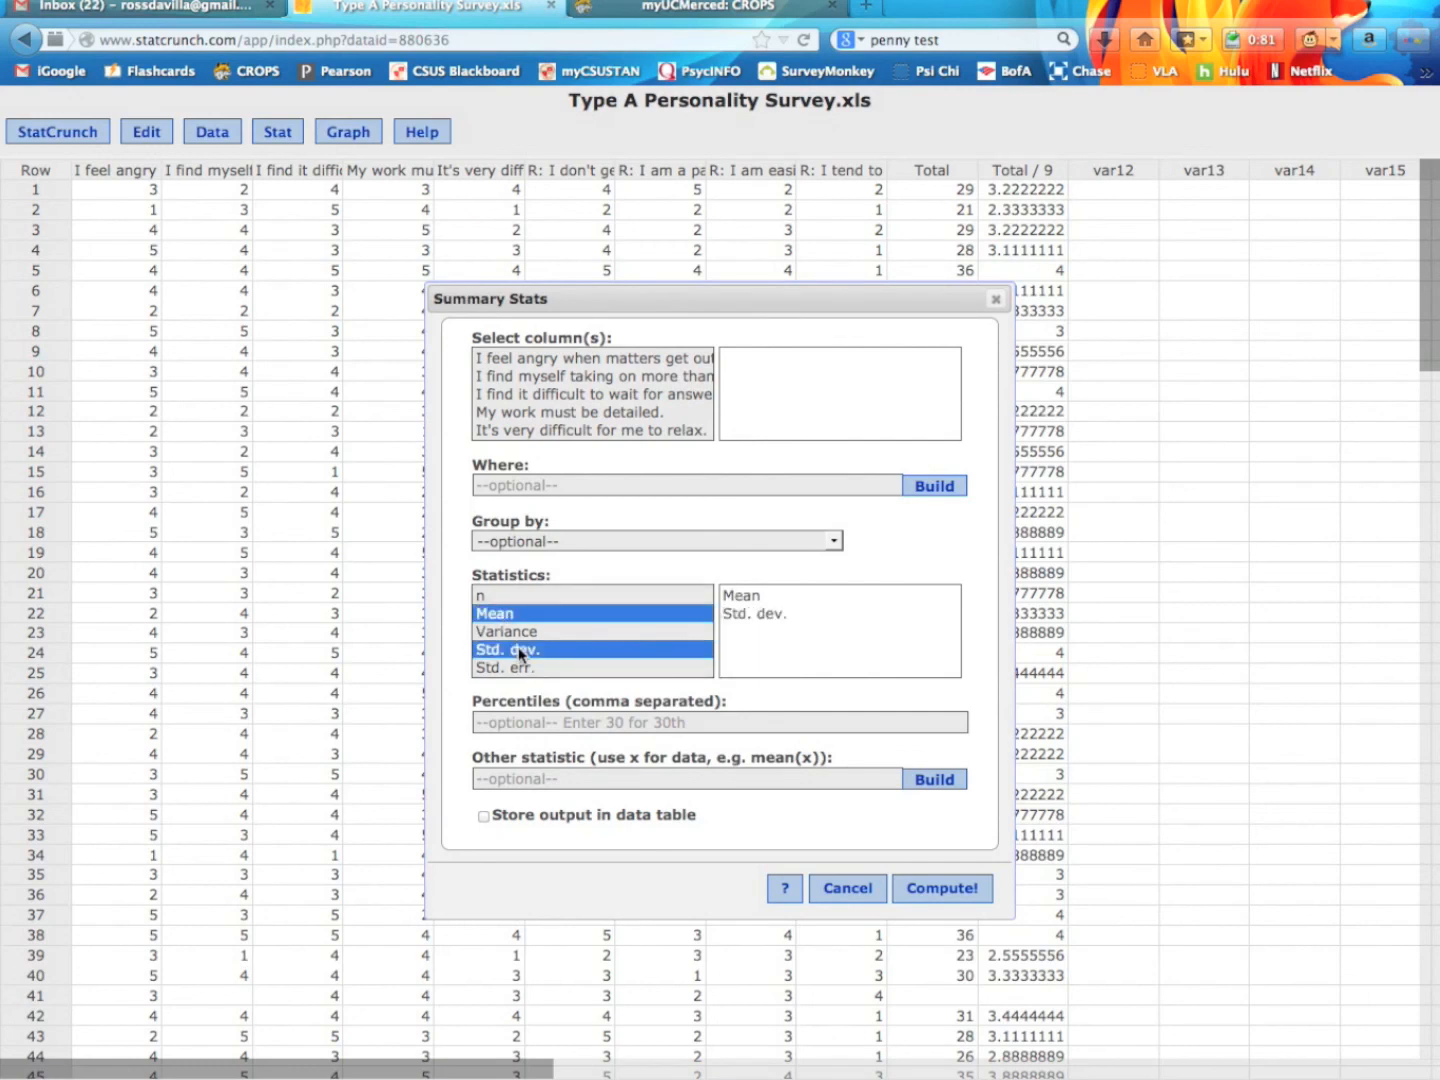
pyautogui.scroll(-3, 606, 426)
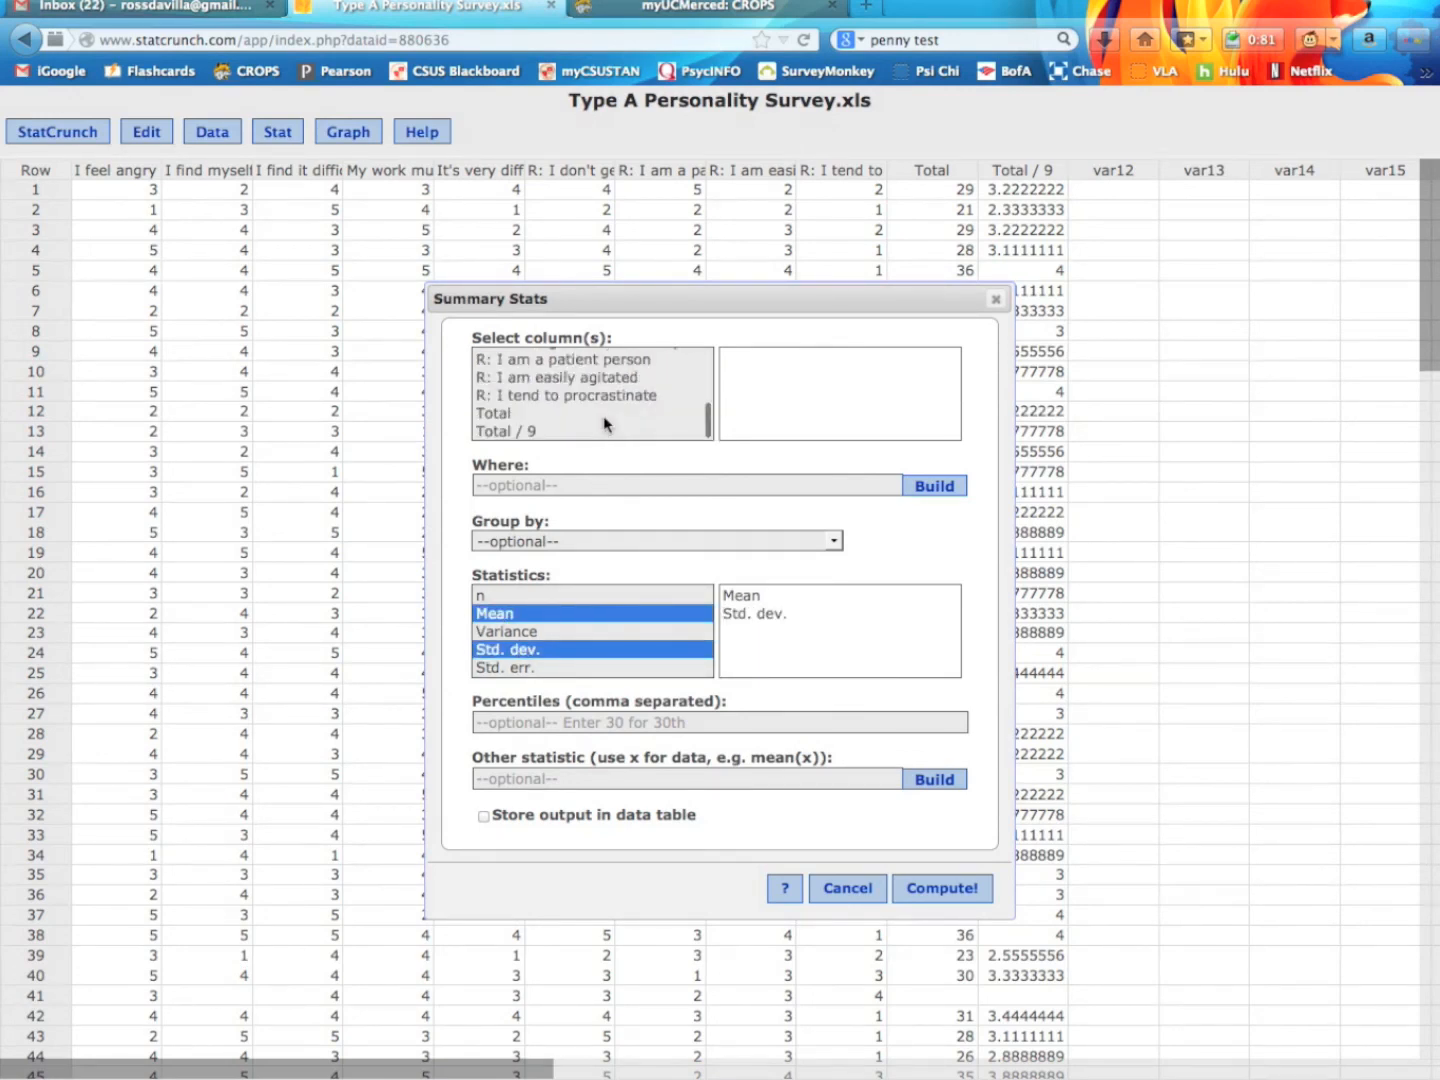
pyautogui.click(528, 432)
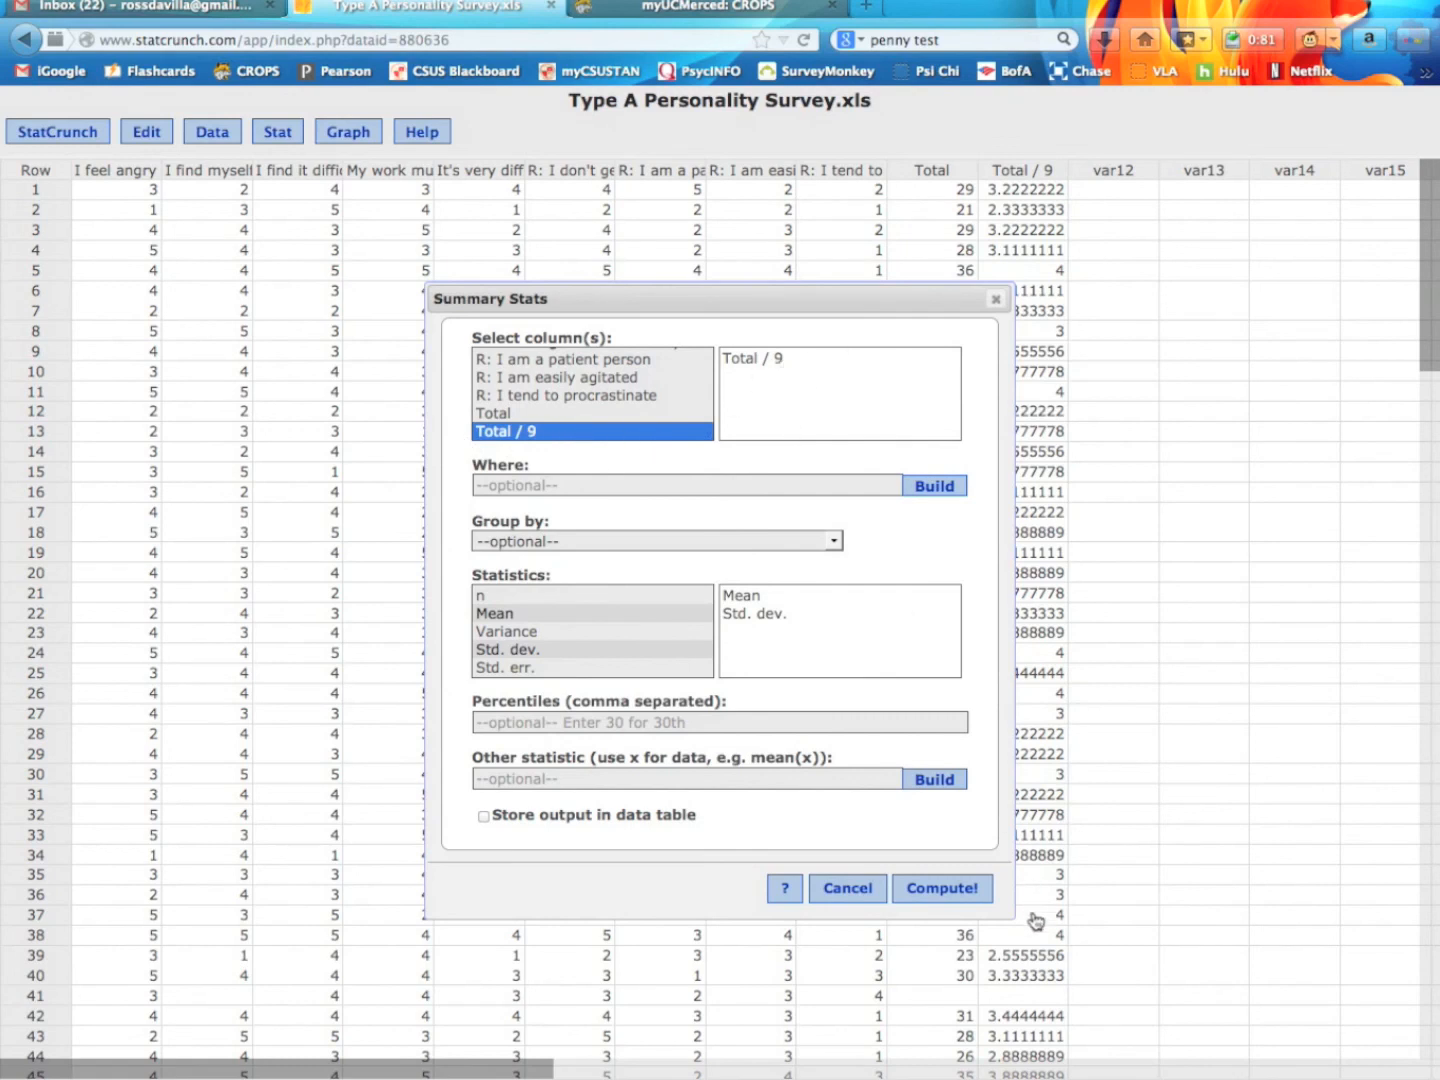
pyautogui.click(957, 887)
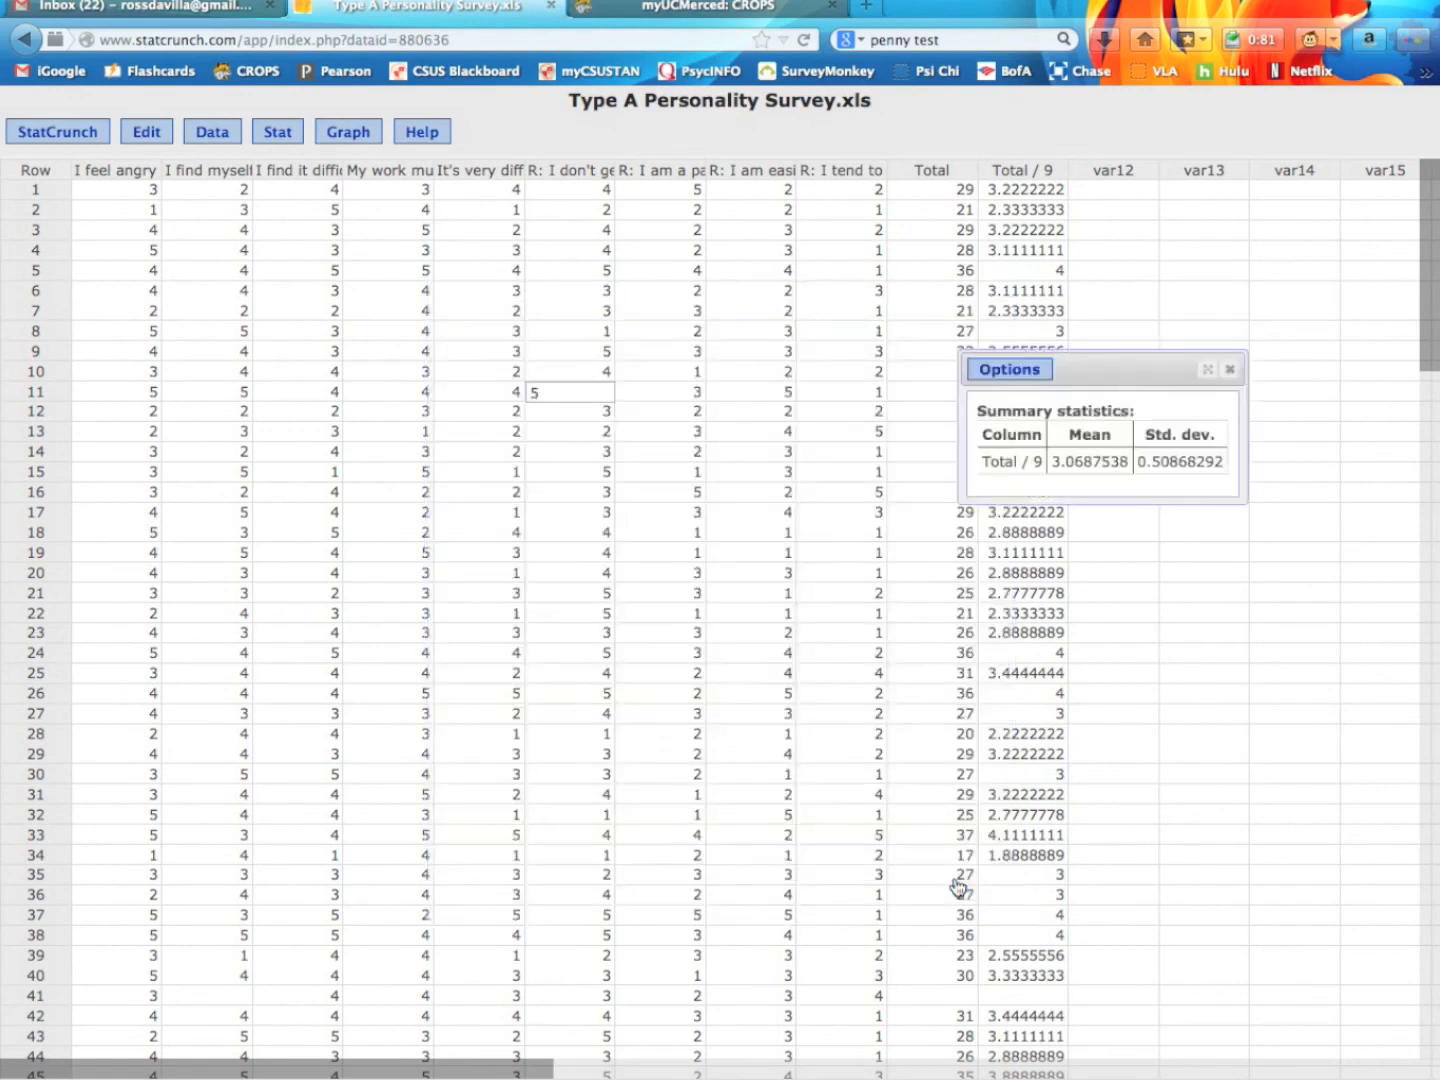
# Step: Examine the mean and standard deviation of Total / 9, and move the summary statistics window out of the way
pyautogui.moveTo(697, 444); pyautogui.dragTo(698, 444)
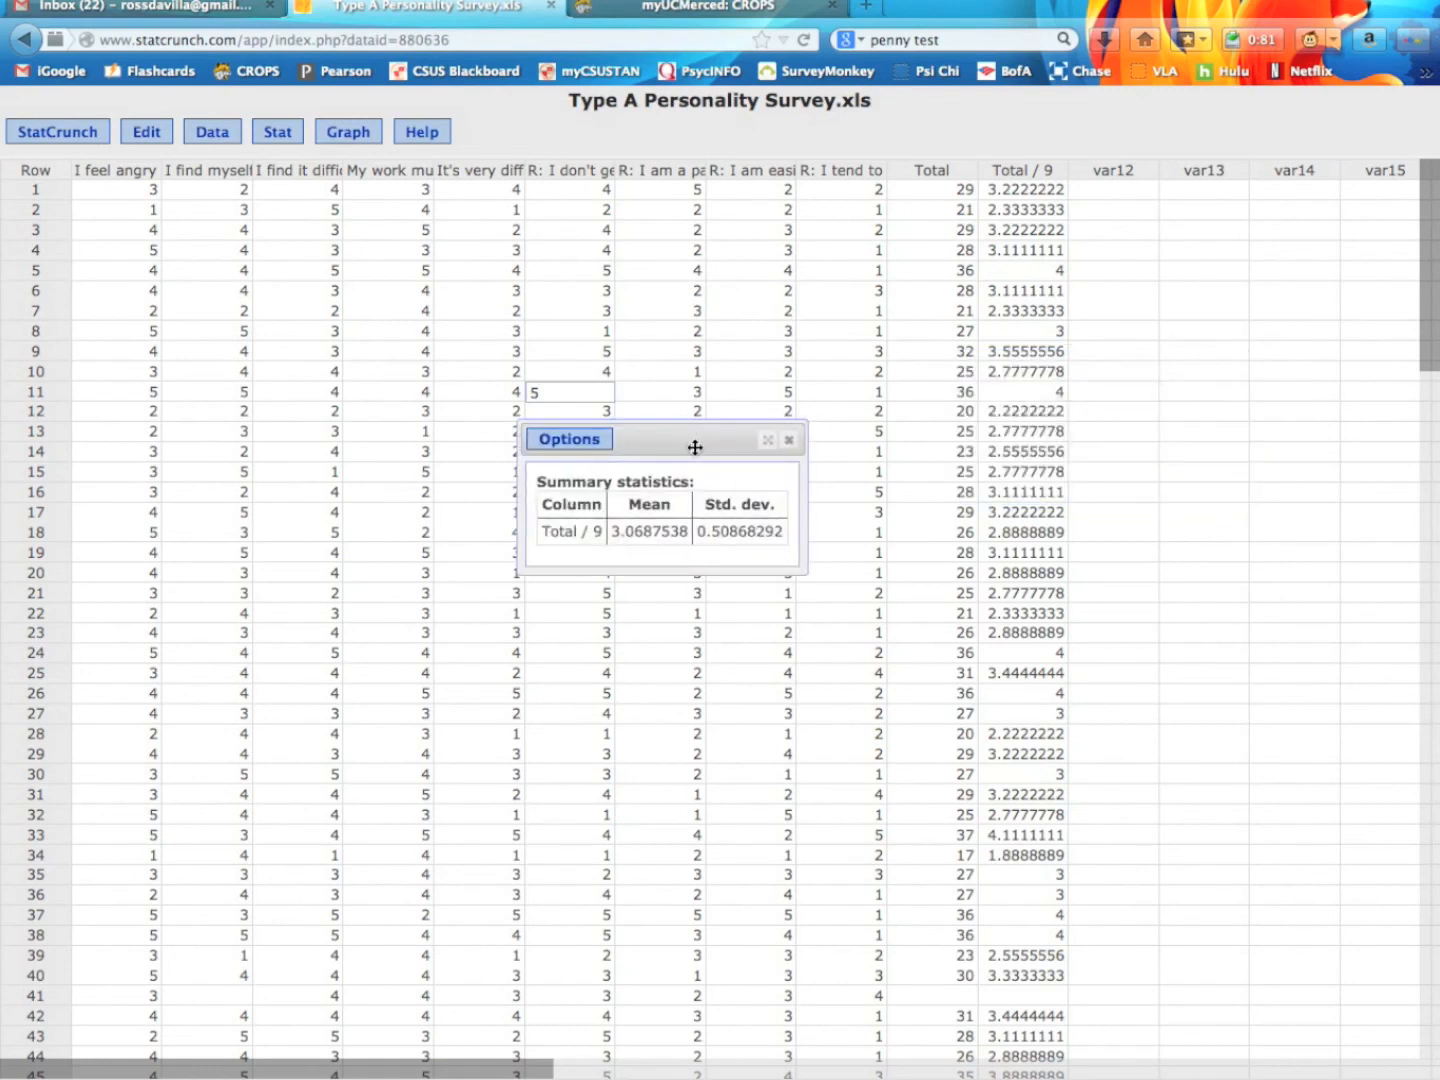
pyautogui.moveTo(616, 536); pyautogui.dragTo(659, 538)
pyautogui.click(614, 535)
pyautogui.moveTo(636, 531); pyautogui.dragTo(653, 531)
pyautogui.moveTo(698, 531); pyautogui.dragTo(728, 531)
pyautogui.moveTo(714, 441); pyautogui.dragTo(666, 560)
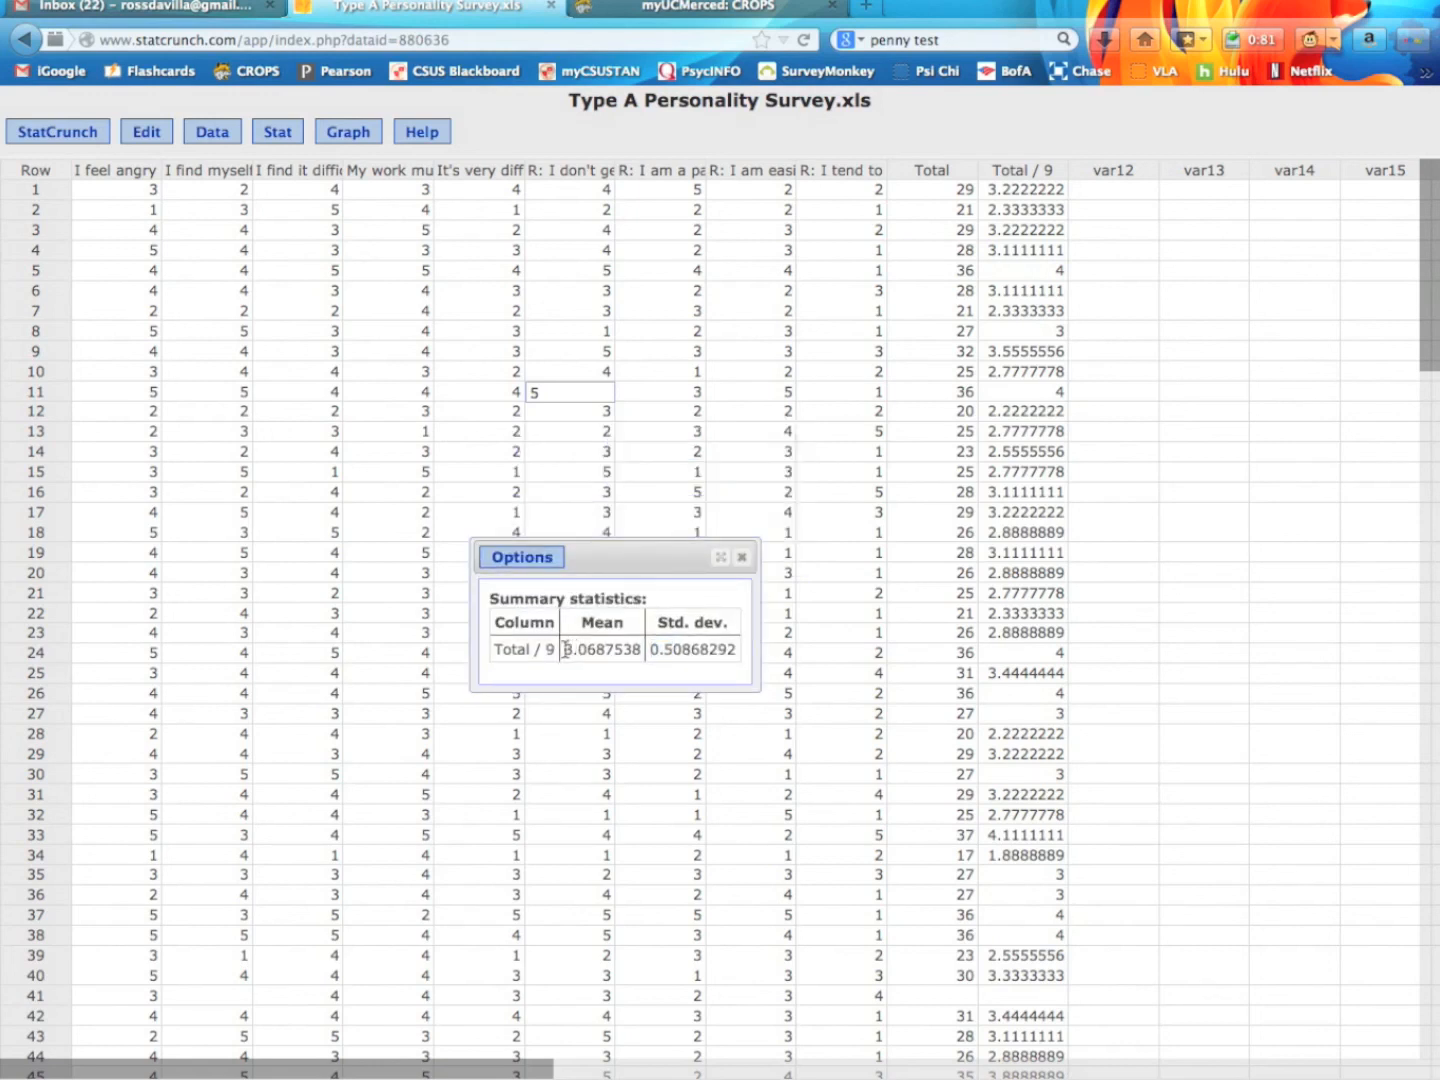
pyautogui.moveTo(563, 650); pyautogui.dragTo(738, 653)
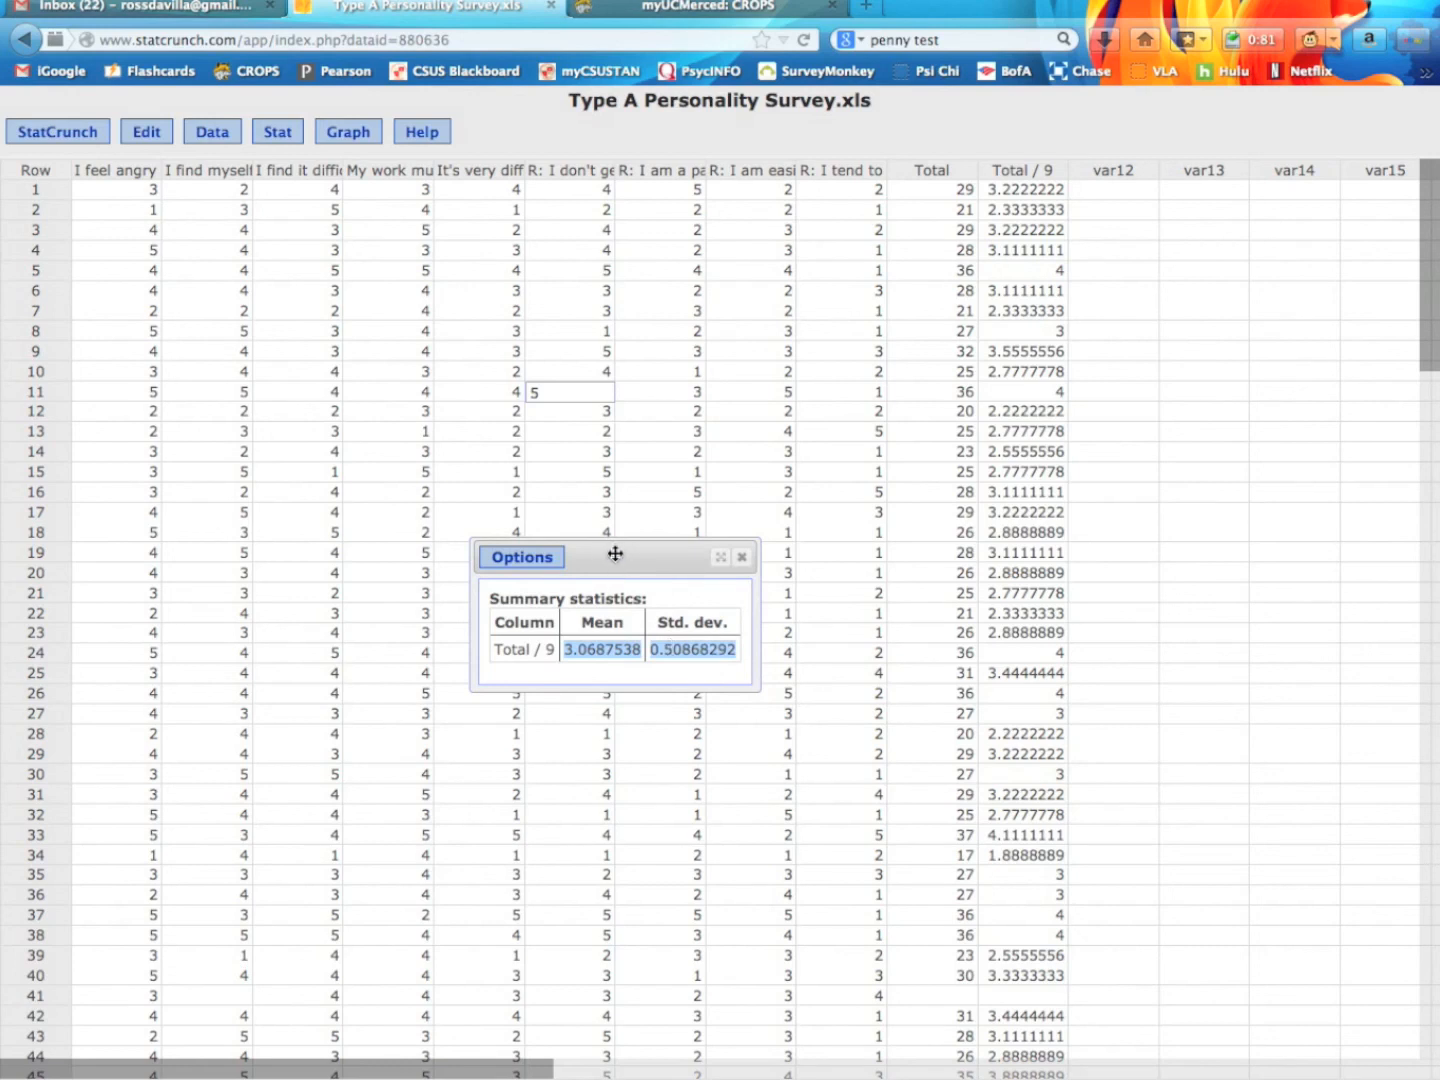
pyautogui.moveTo(614, 557); pyautogui.dragTo(1265, 885)
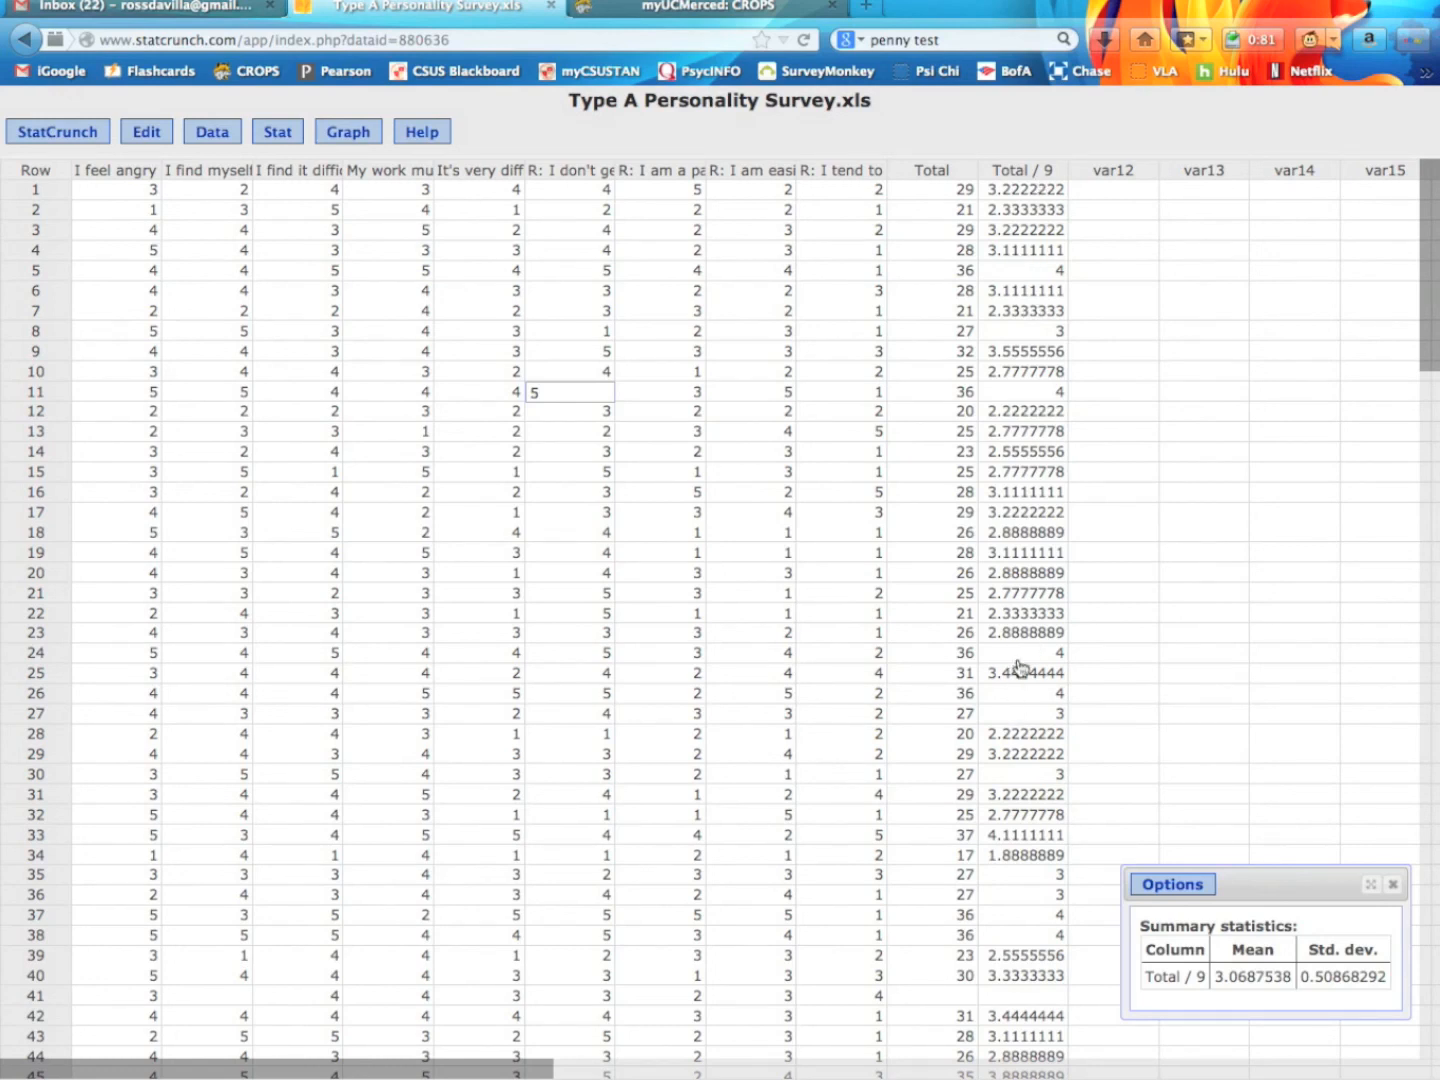
# Step: Create a frequency bar plot from the Total / 9 data, accepting the offer to bin its values
pyautogui.click(352, 134)
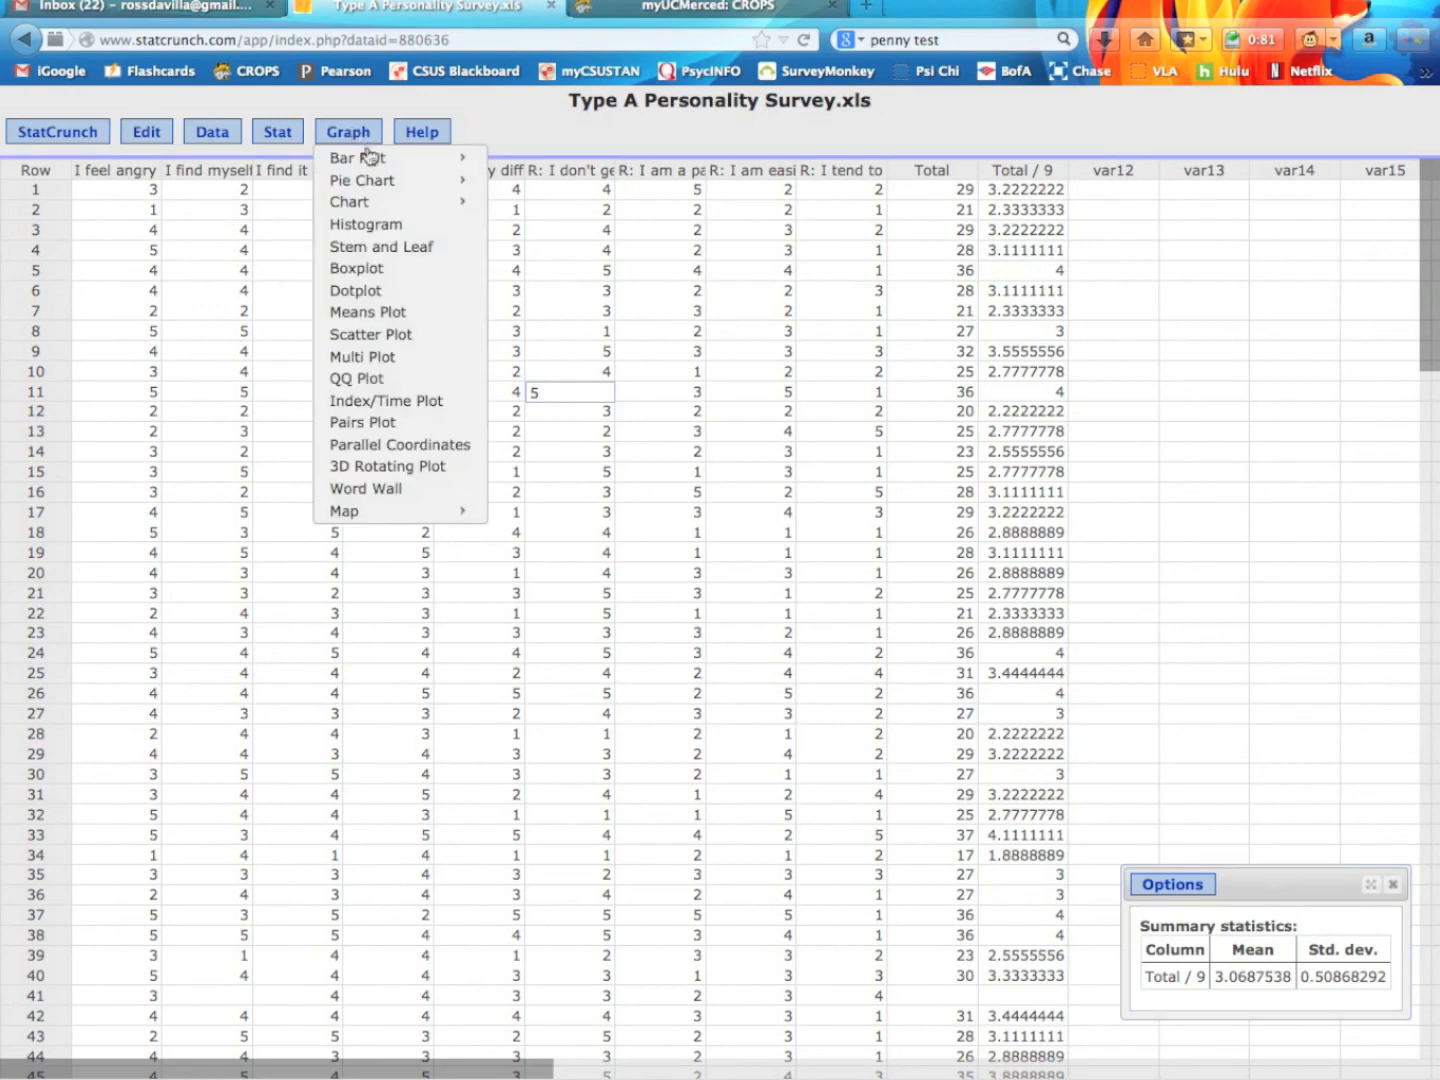
pyautogui.moveTo(370, 158)
pyautogui.click(553, 162)
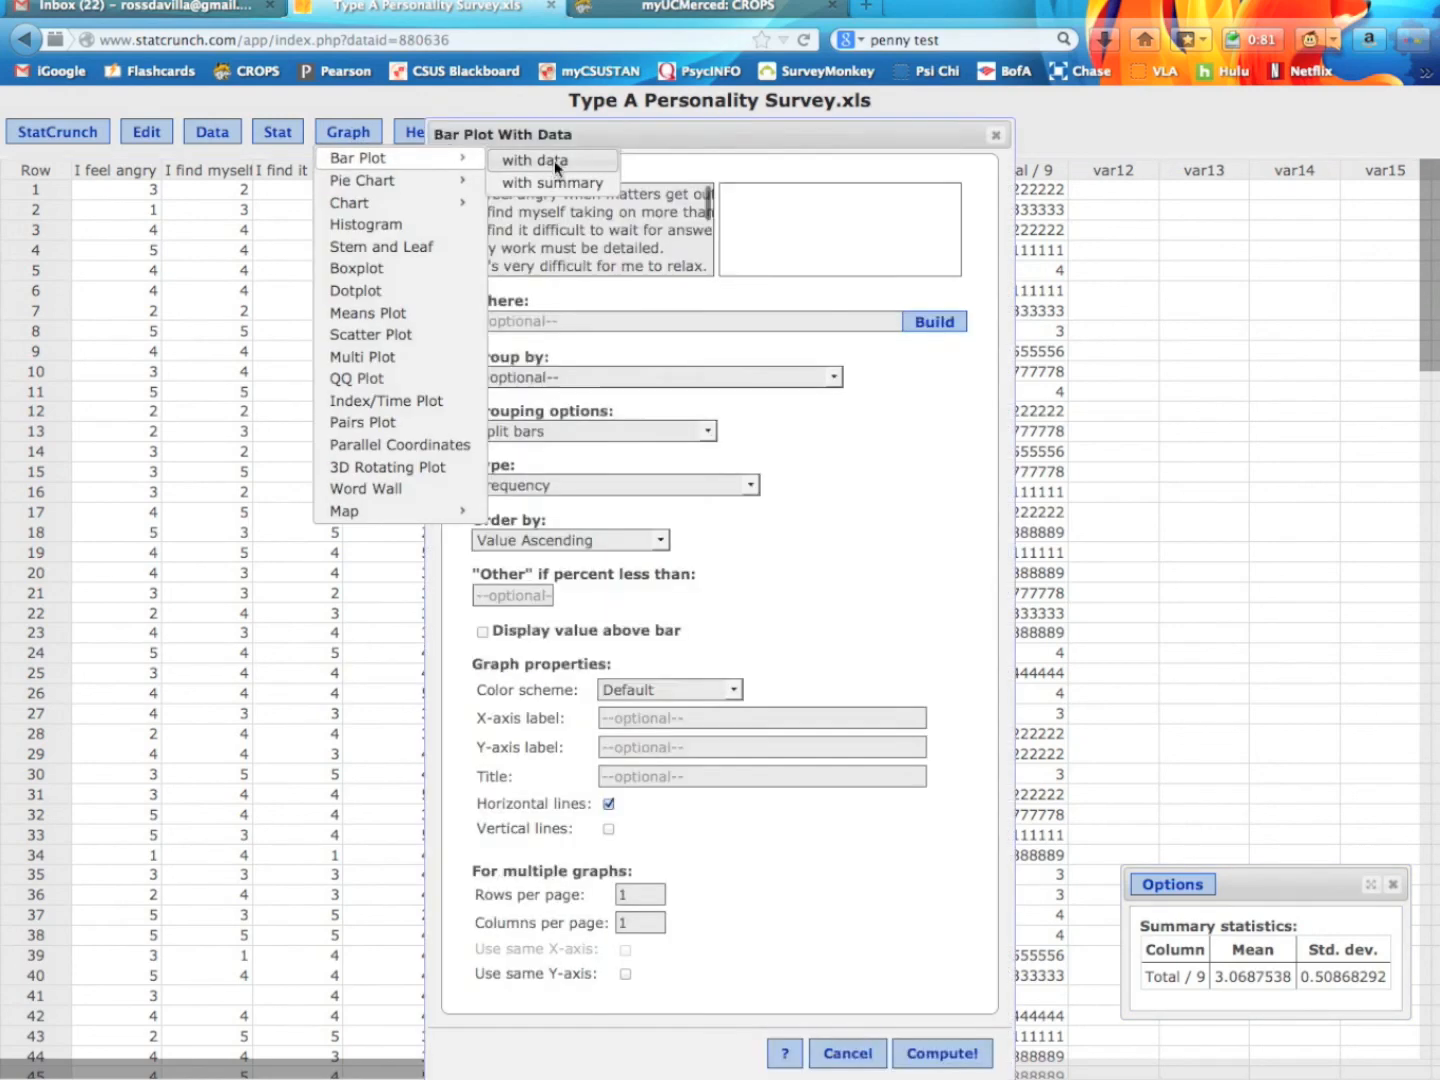
pyautogui.scroll(-10, 610, 243)
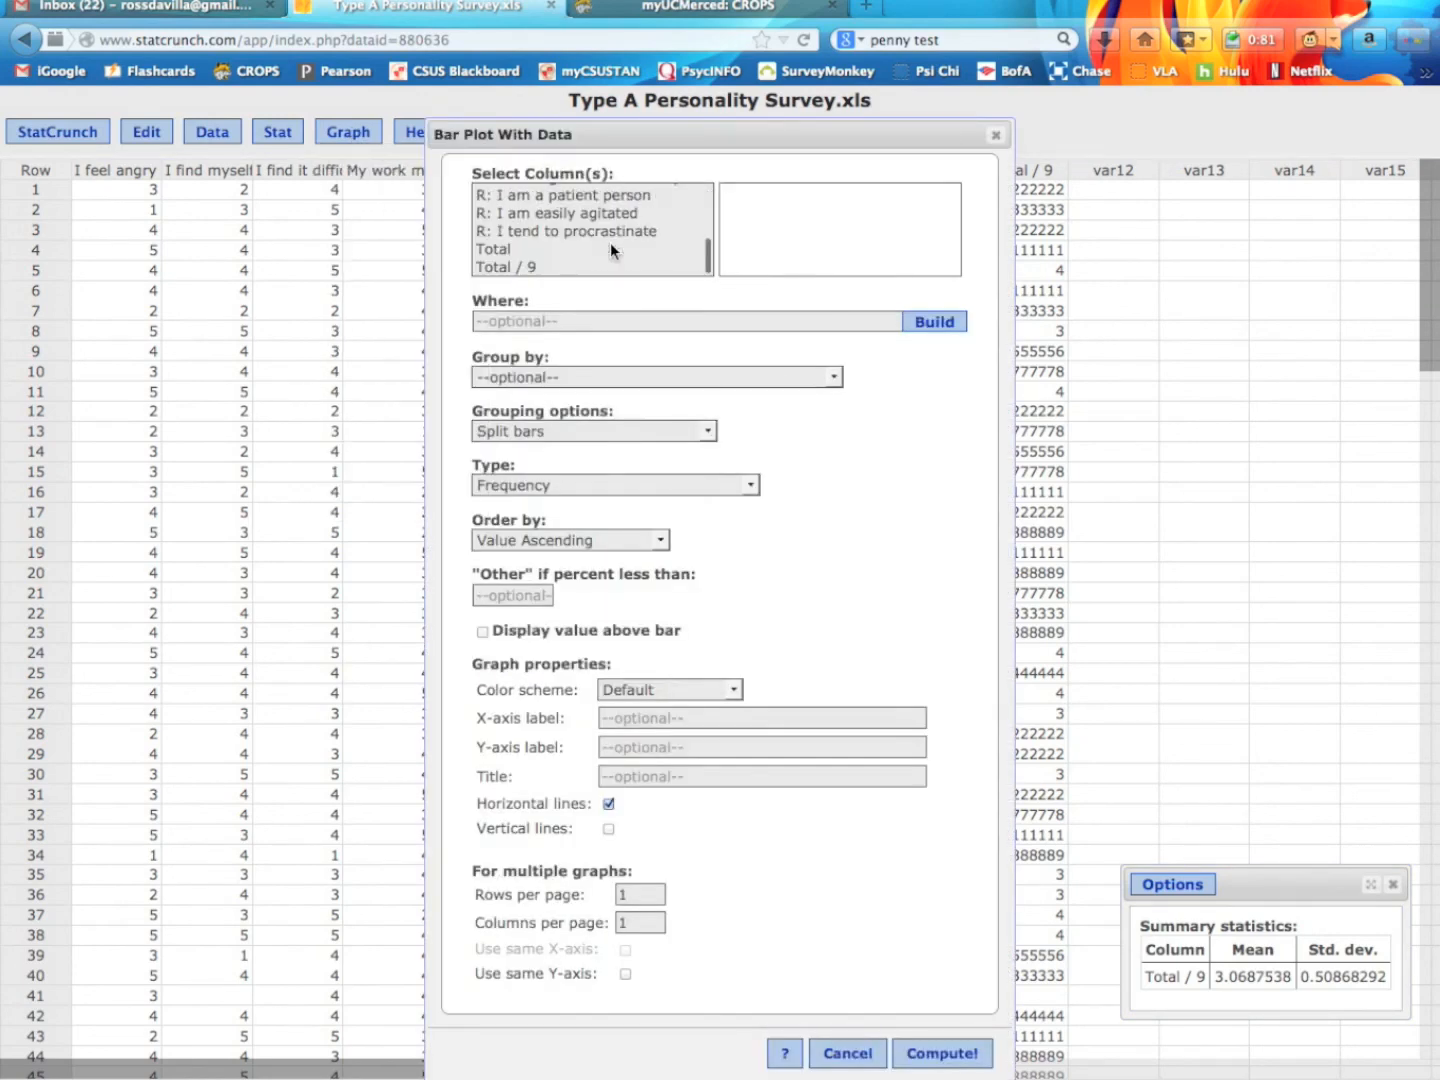
pyautogui.click(522, 265)
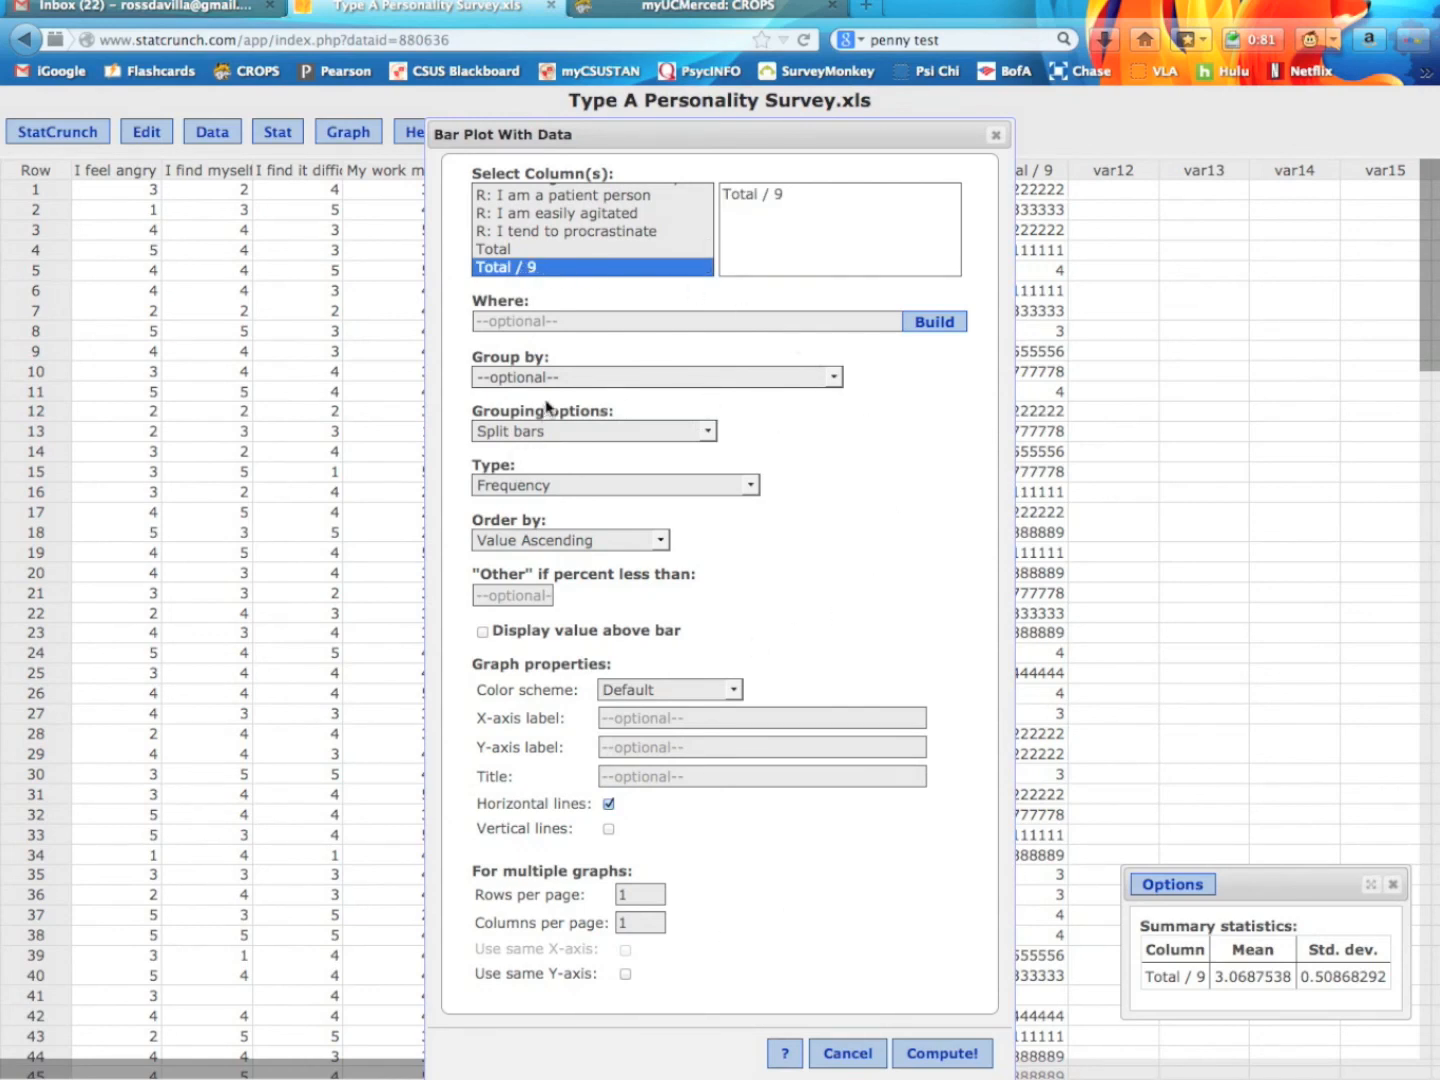
pyautogui.click(941, 1056)
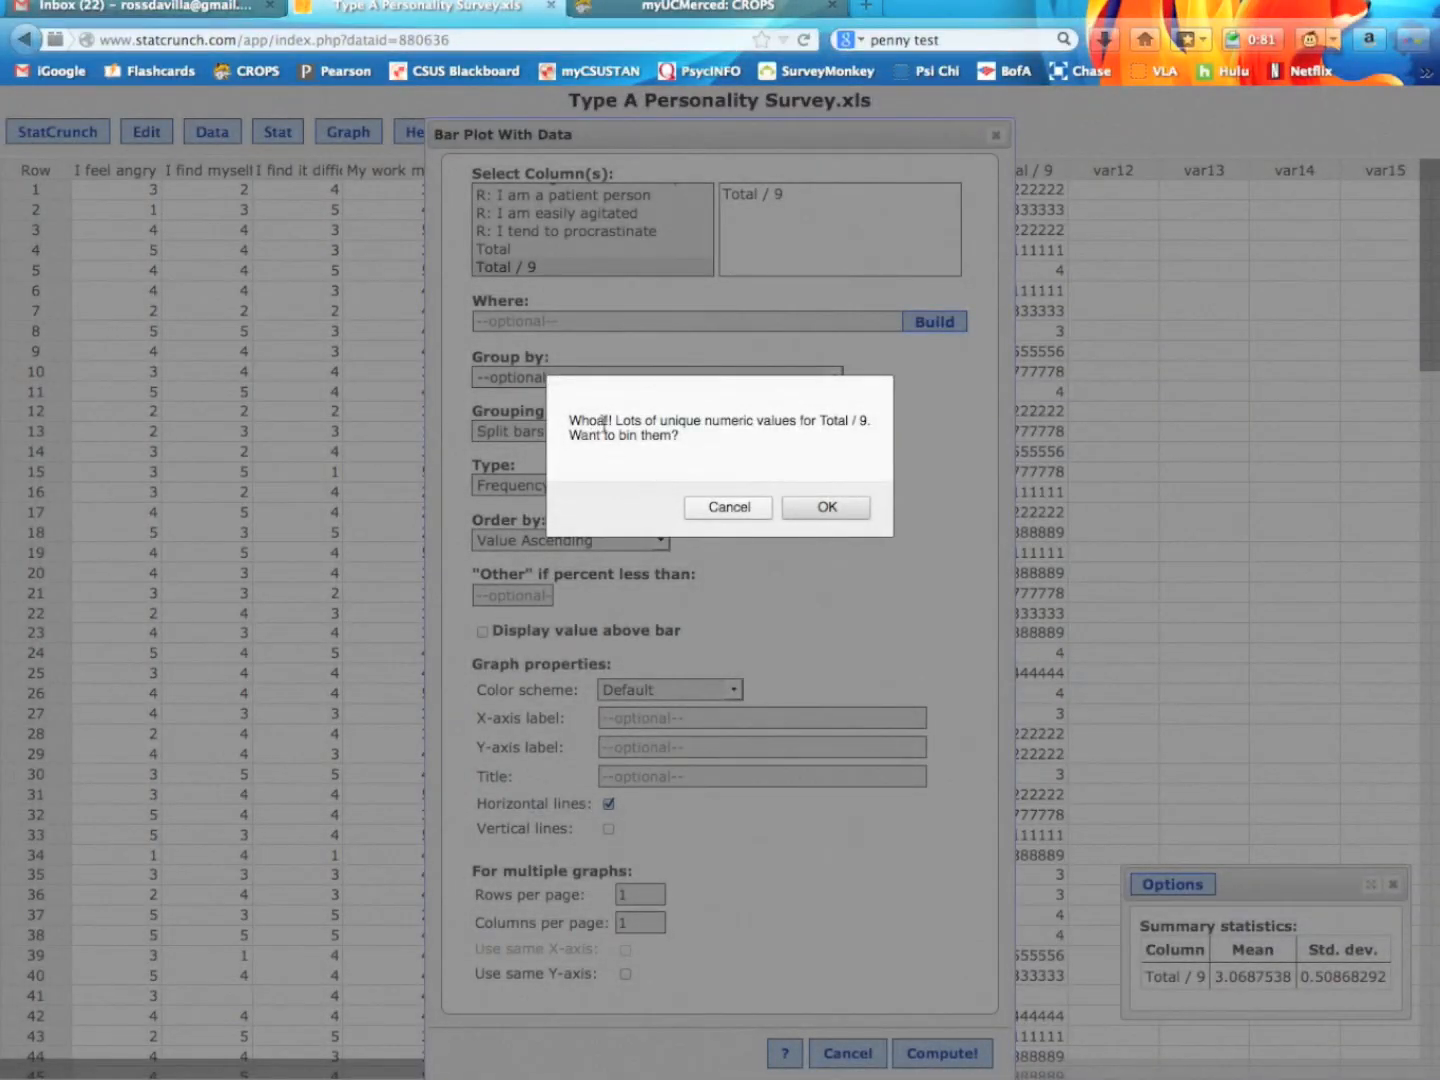
pyautogui.moveTo(617, 421); pyautogui.dragTo(571, 421)
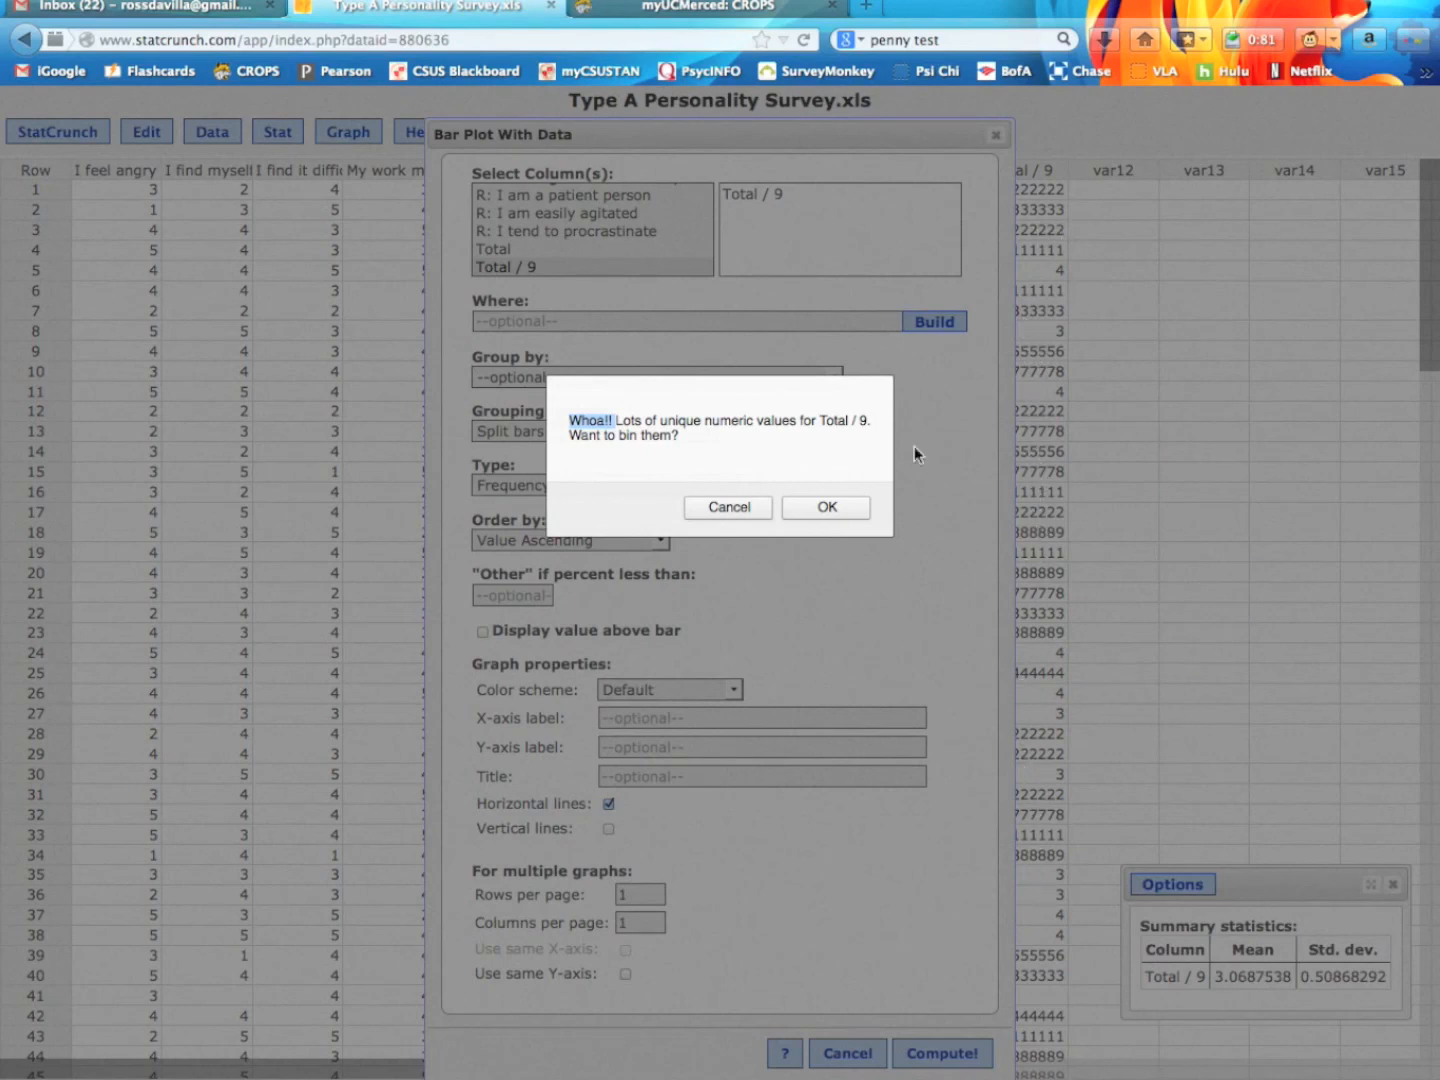
pyautogui.click(814, 430)
pyautogui.click(833, 507)
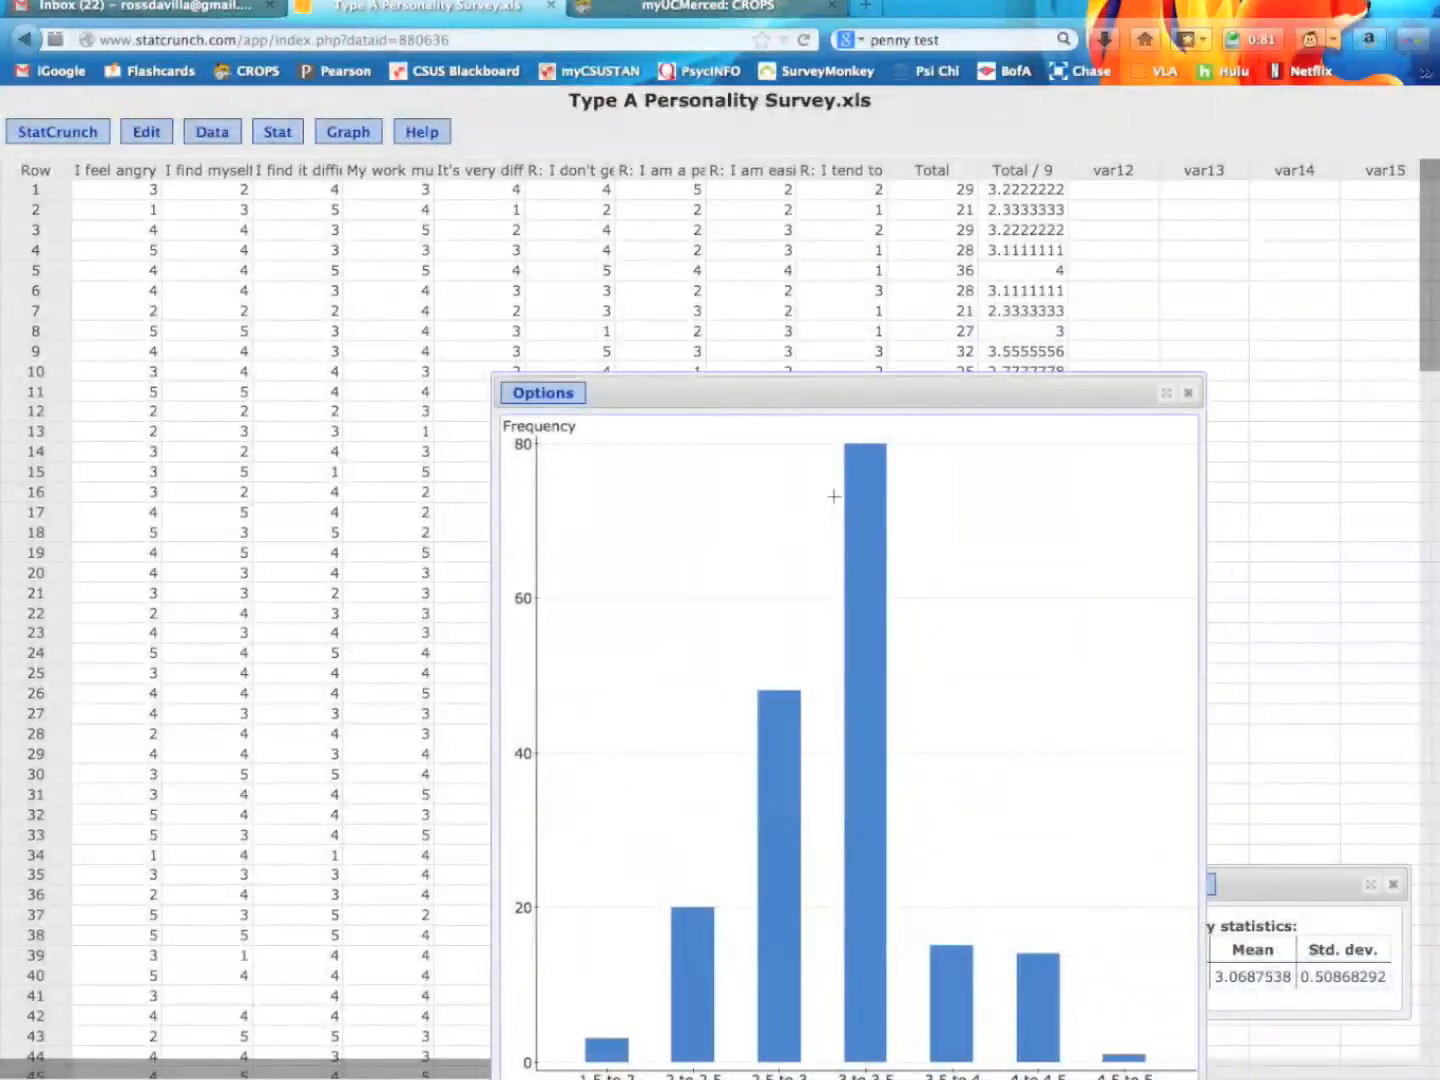
# Step: Reposition the Total / 9 bar plot beside the summary statistics and compare its distribution with the mean and standard deviation
pyautogui.moveTo(830, 389); pyautogui.dragTo(745, 250)
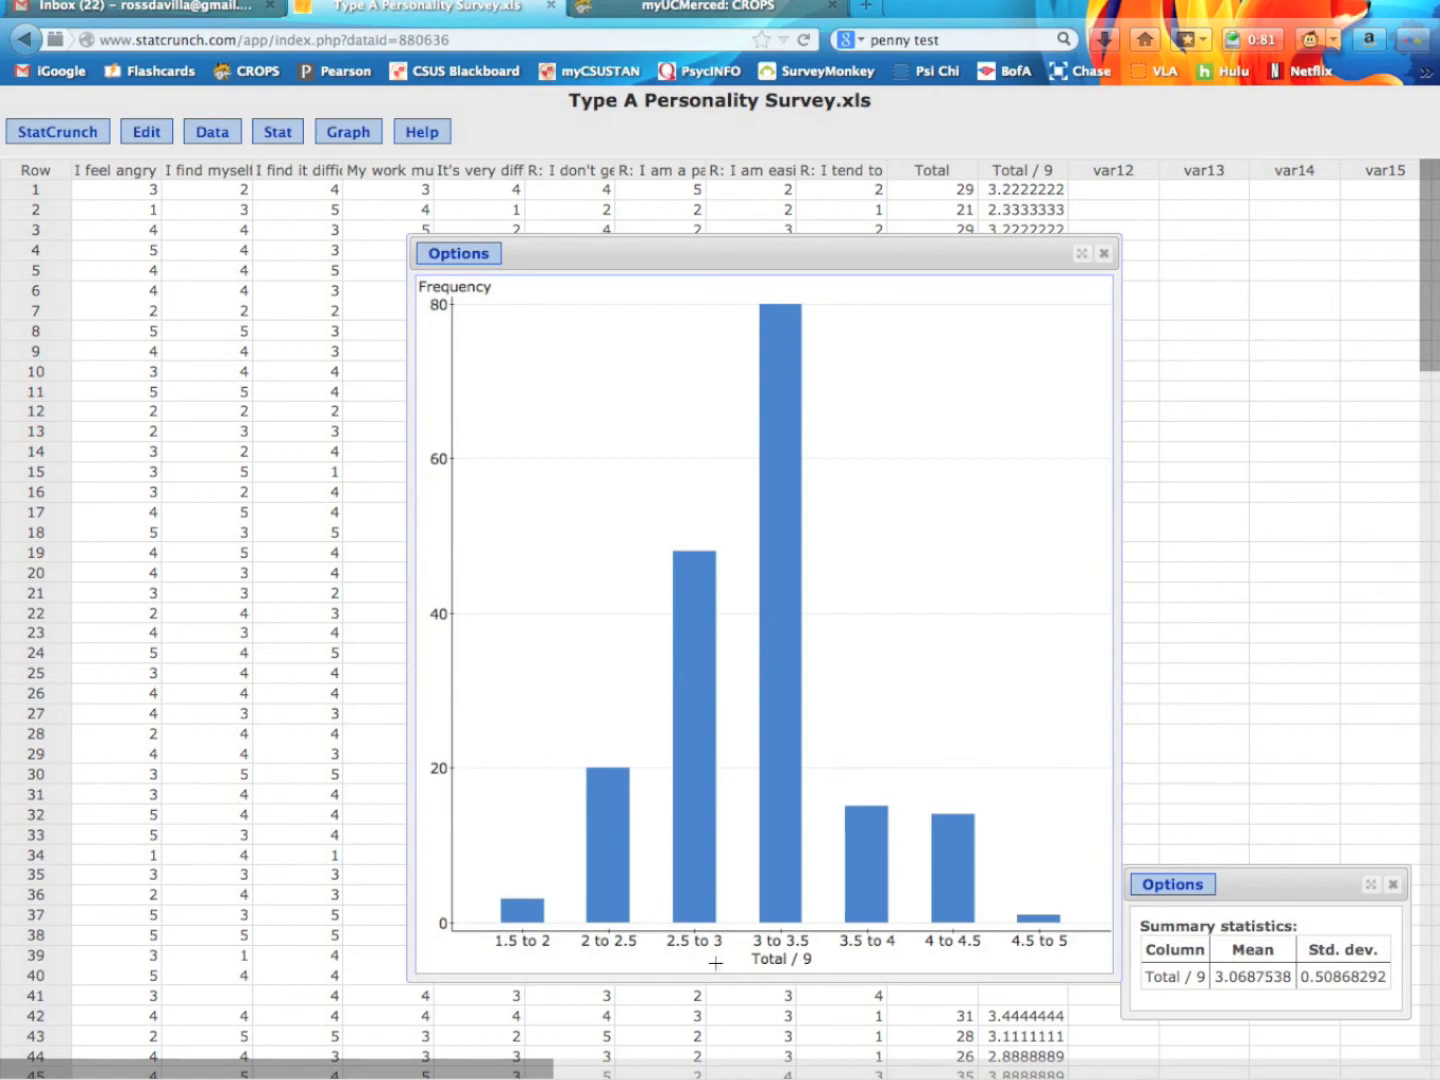
pyautogui.moveTo(815, 253); pyautogui.dragTo(690, 211)
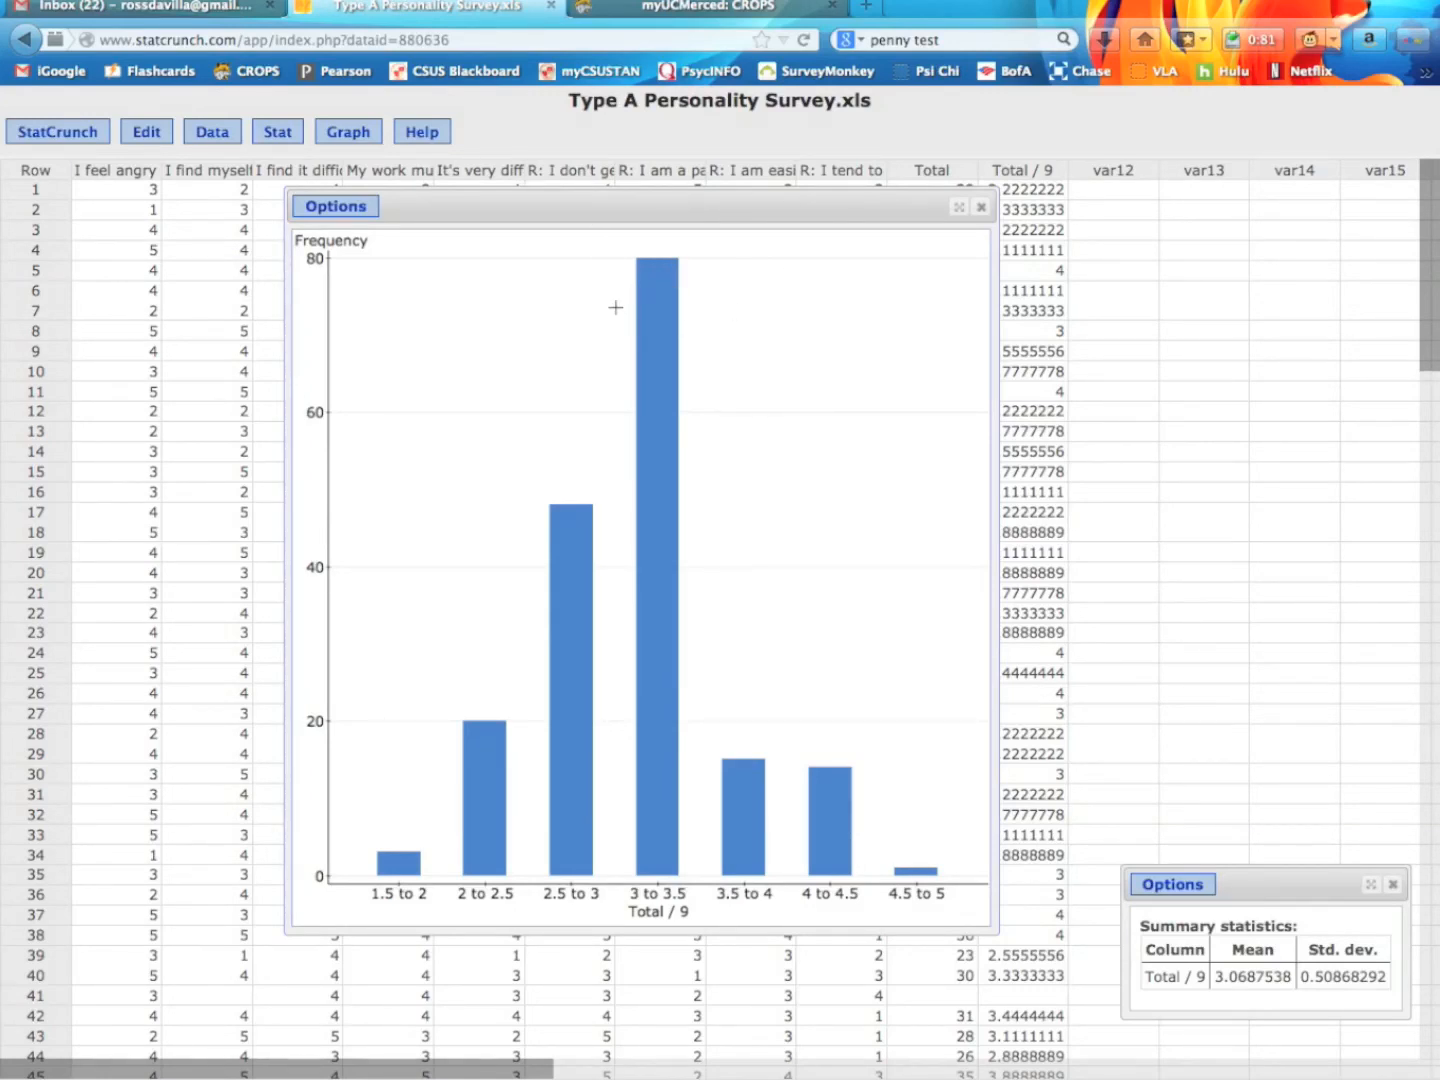
pyautogui.moveTo(1214, 978); pyautogui.dragTo(1255, 980)
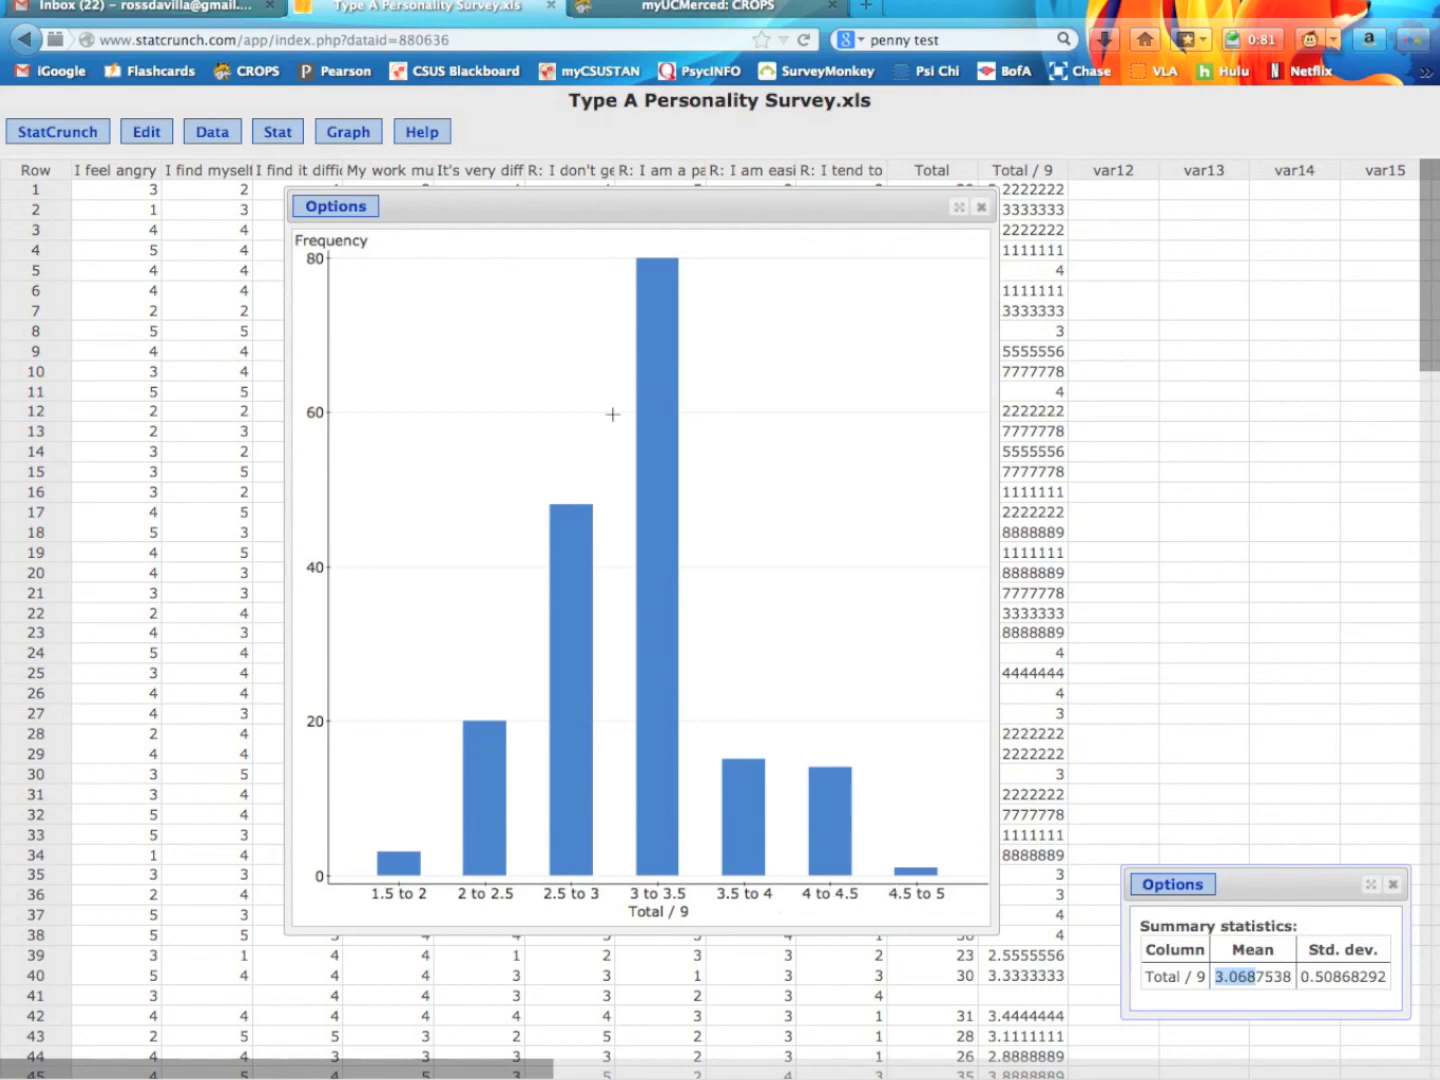
pyautogui.click(1262, 977)
pyautogui.moveTo(1212, 976); pyautogui.dragTo(1379, 979)
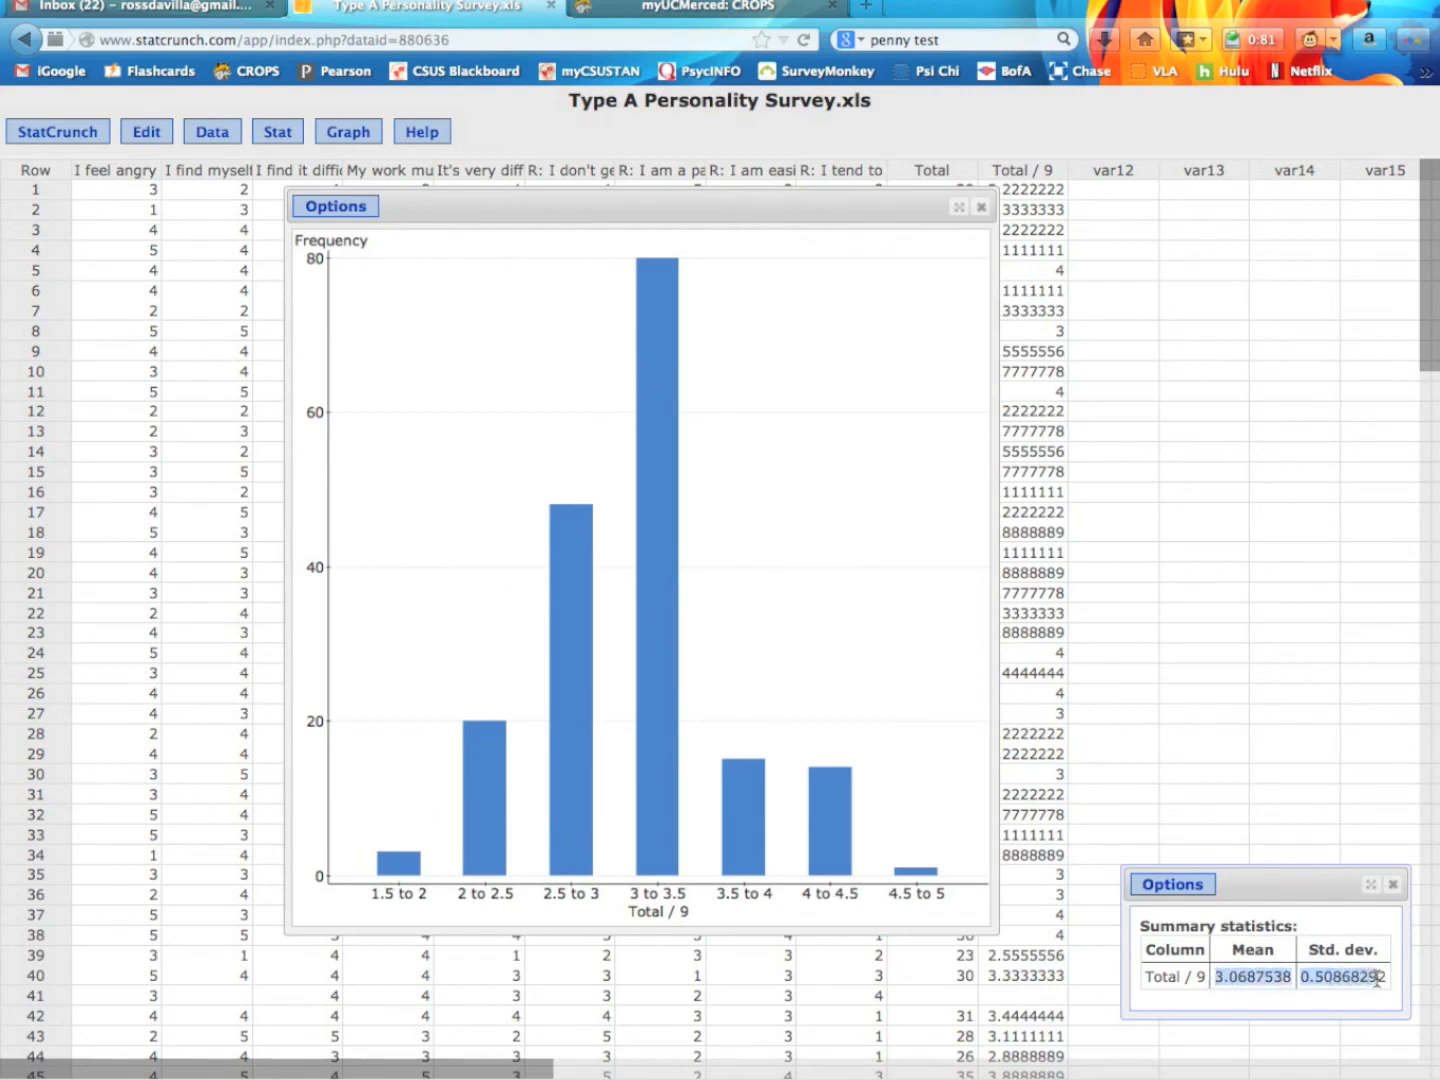